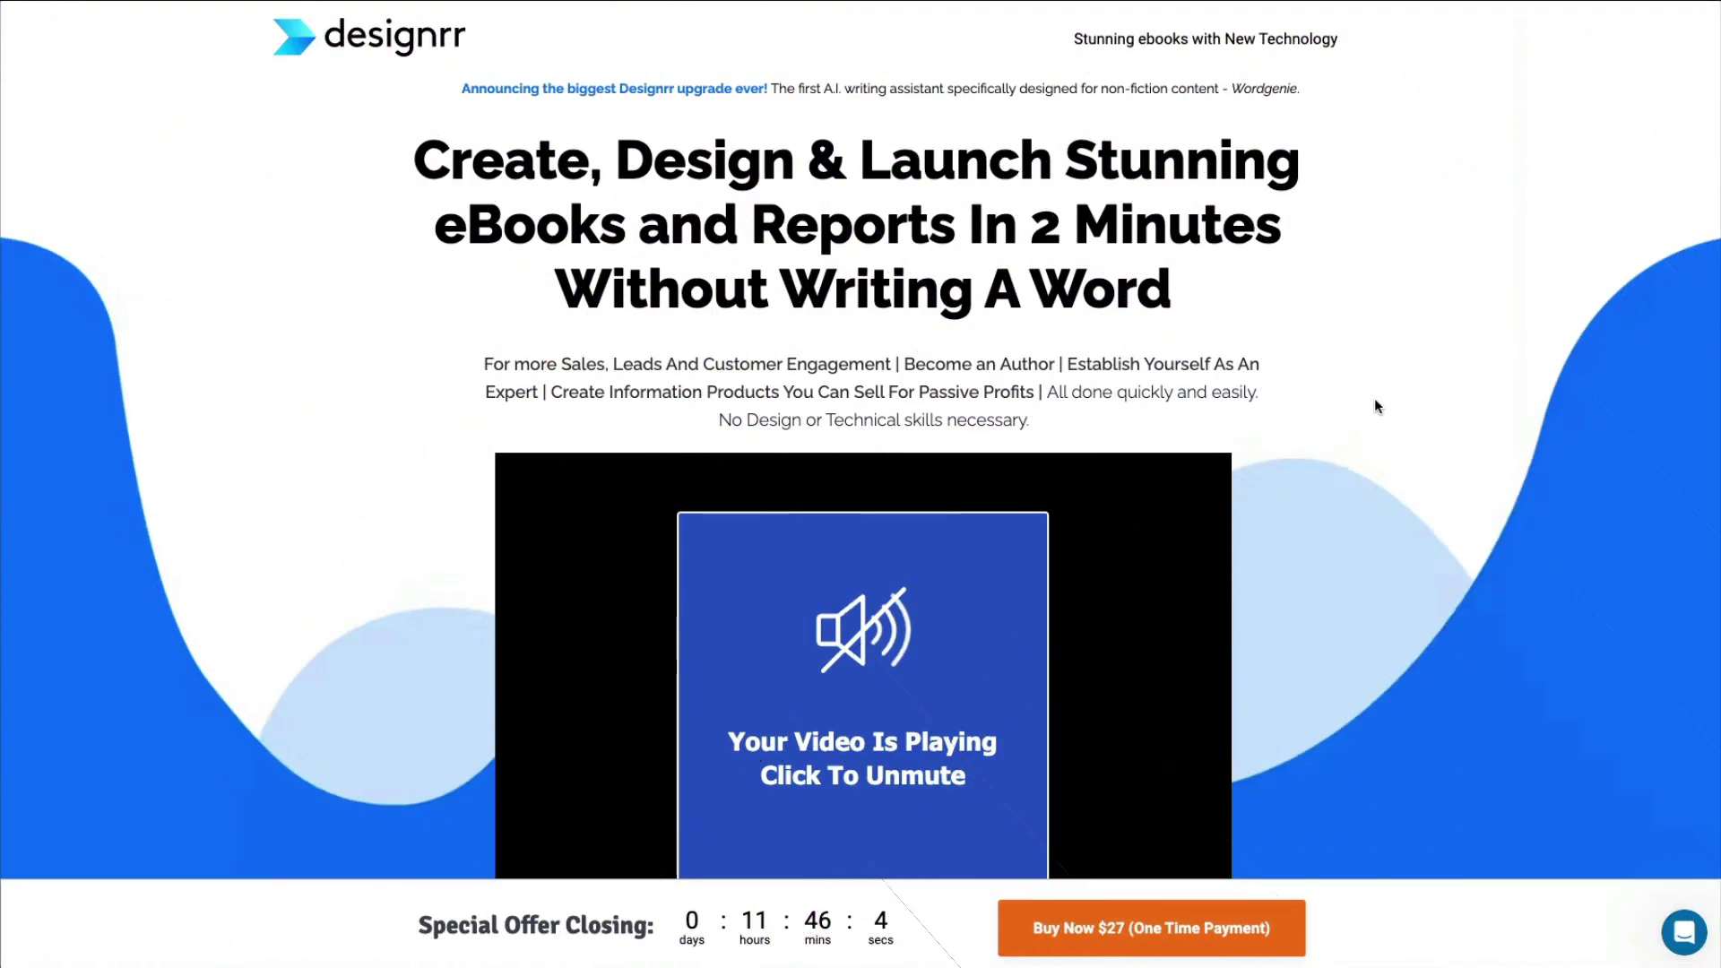
scroll(1376, 402, "down", 2)
scroll(1376, 405, "down", 2)
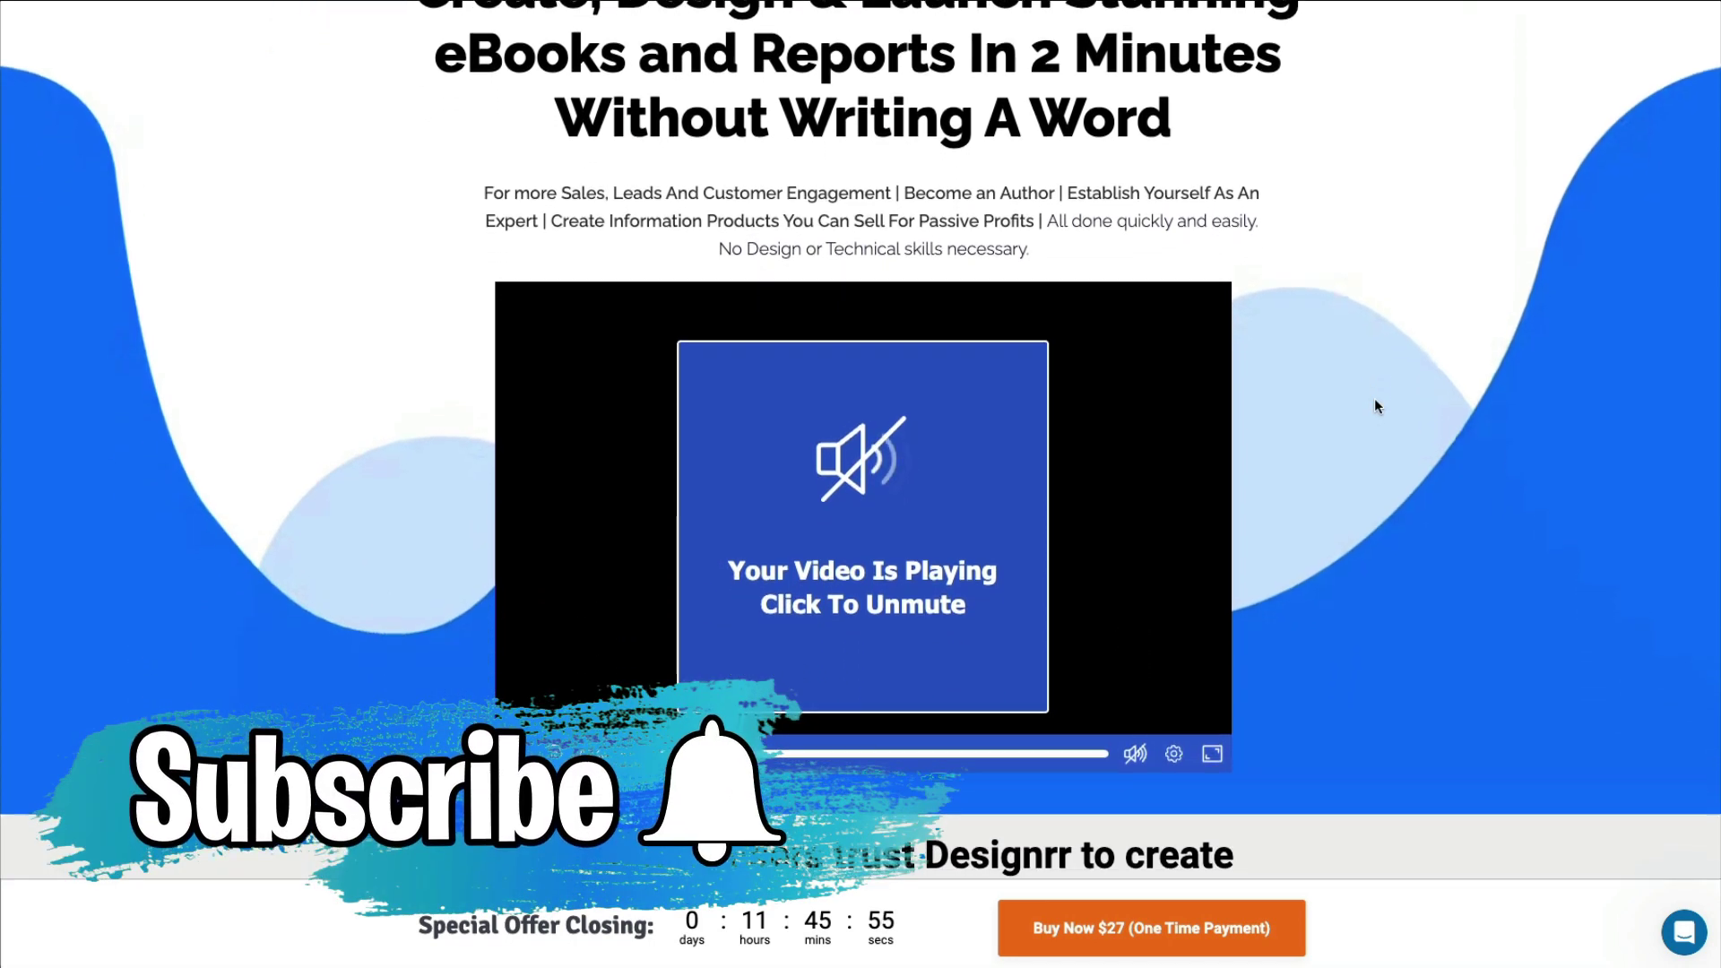
scroll(1376, 405, "down", 3)
scroll(1376, 406, "down", 7)
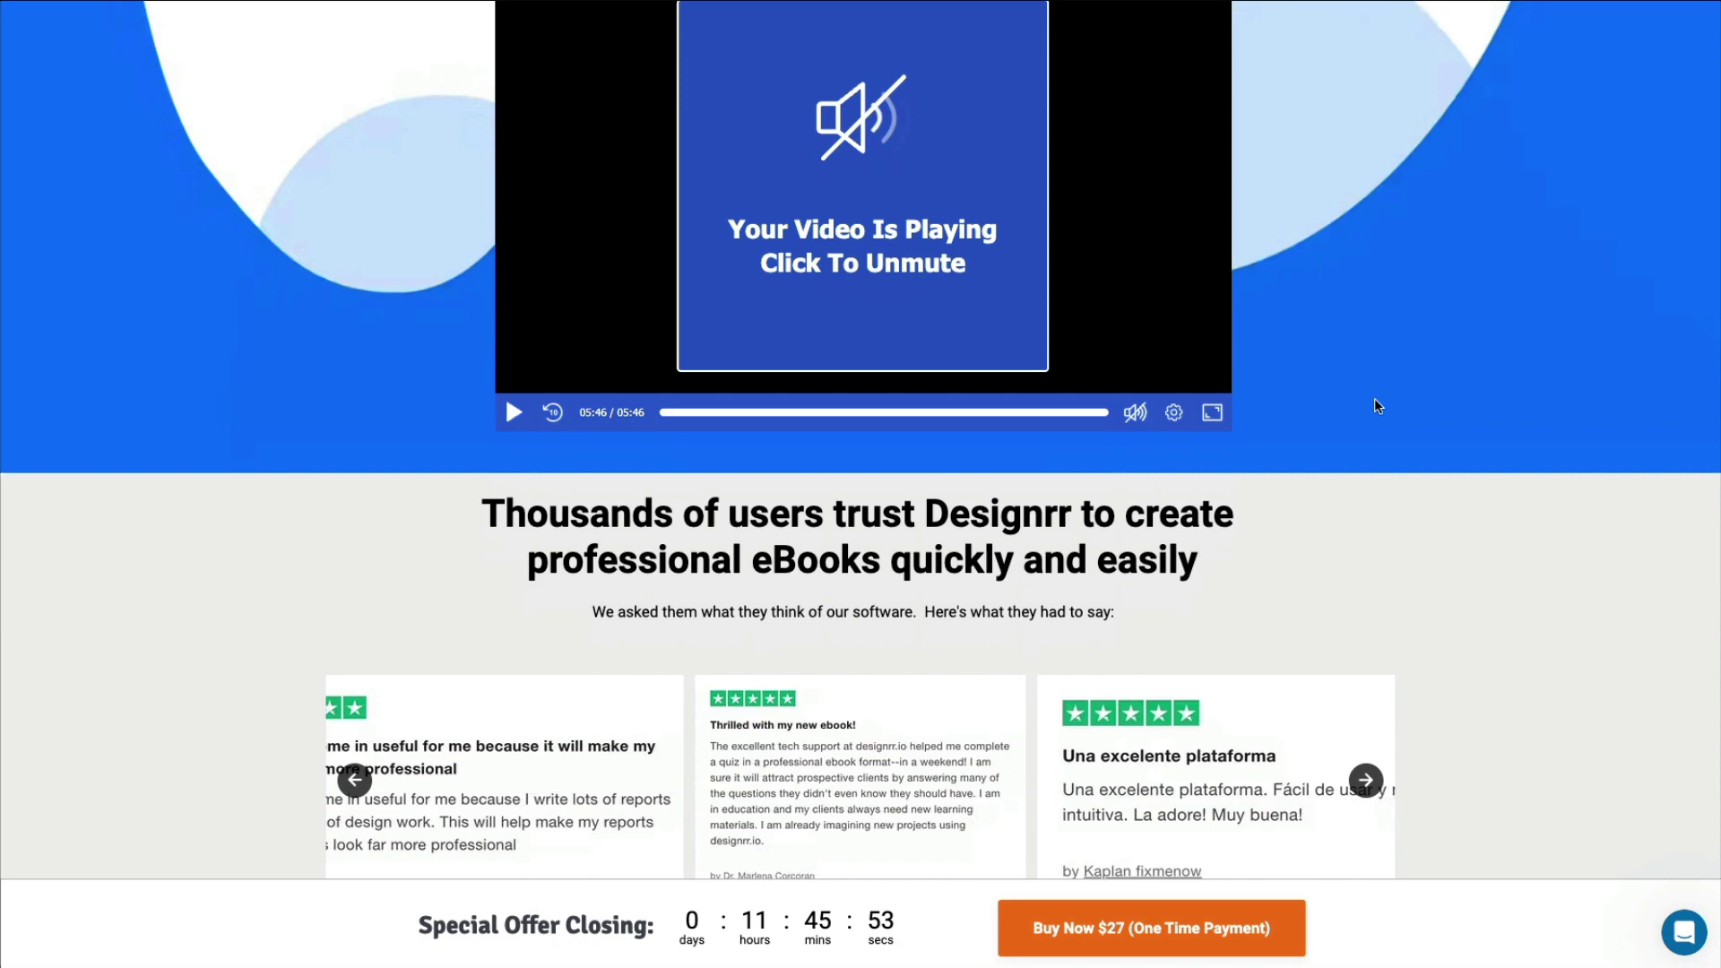
scroll(1470, 332, "down", 3)
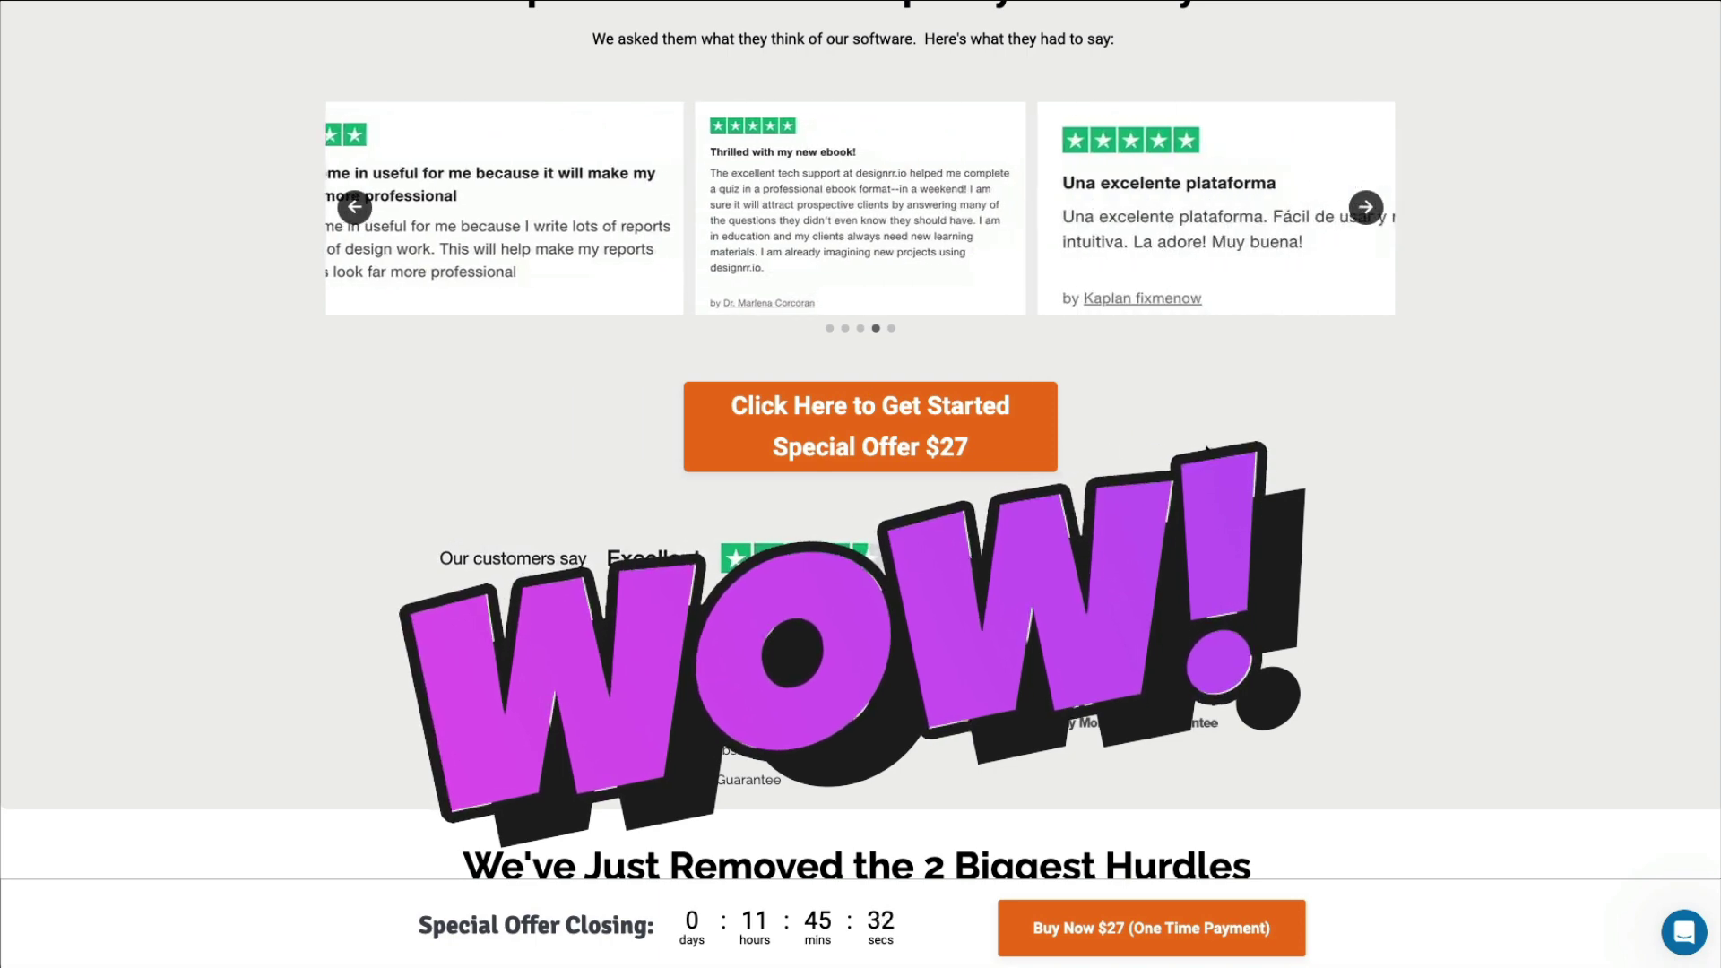
scroll(1201, 453, "down", 5)
scroll(1205, 451, "down", 3)
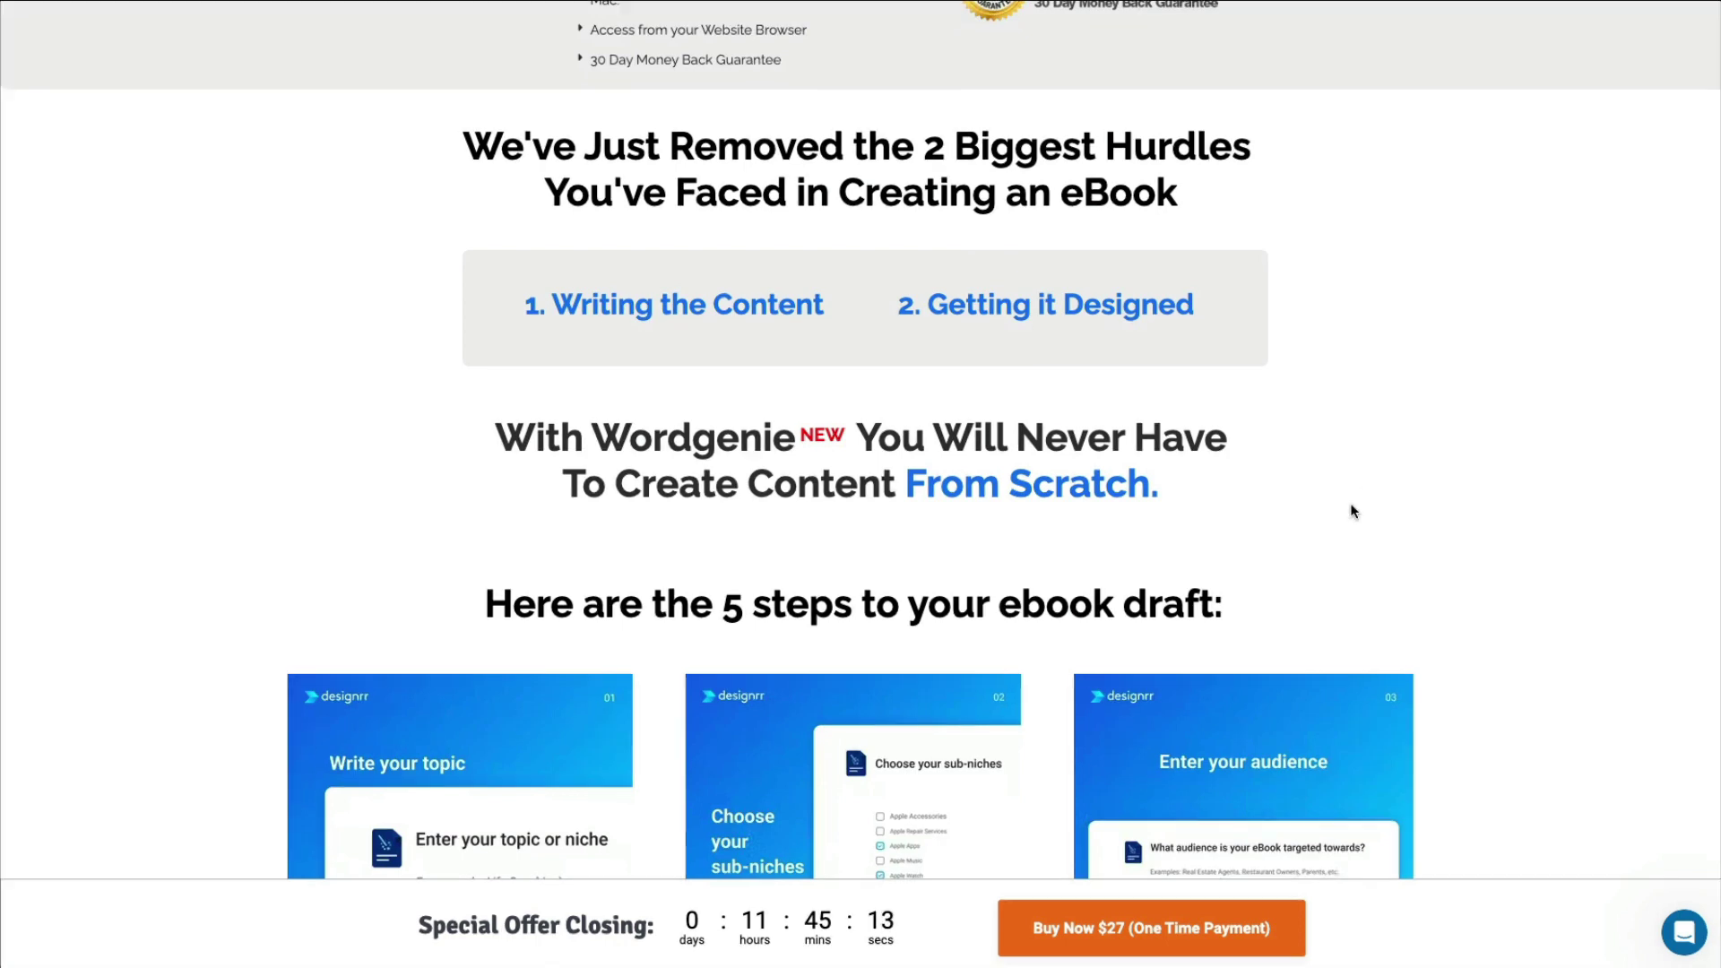
scroll(1354, 511, "down", 1)
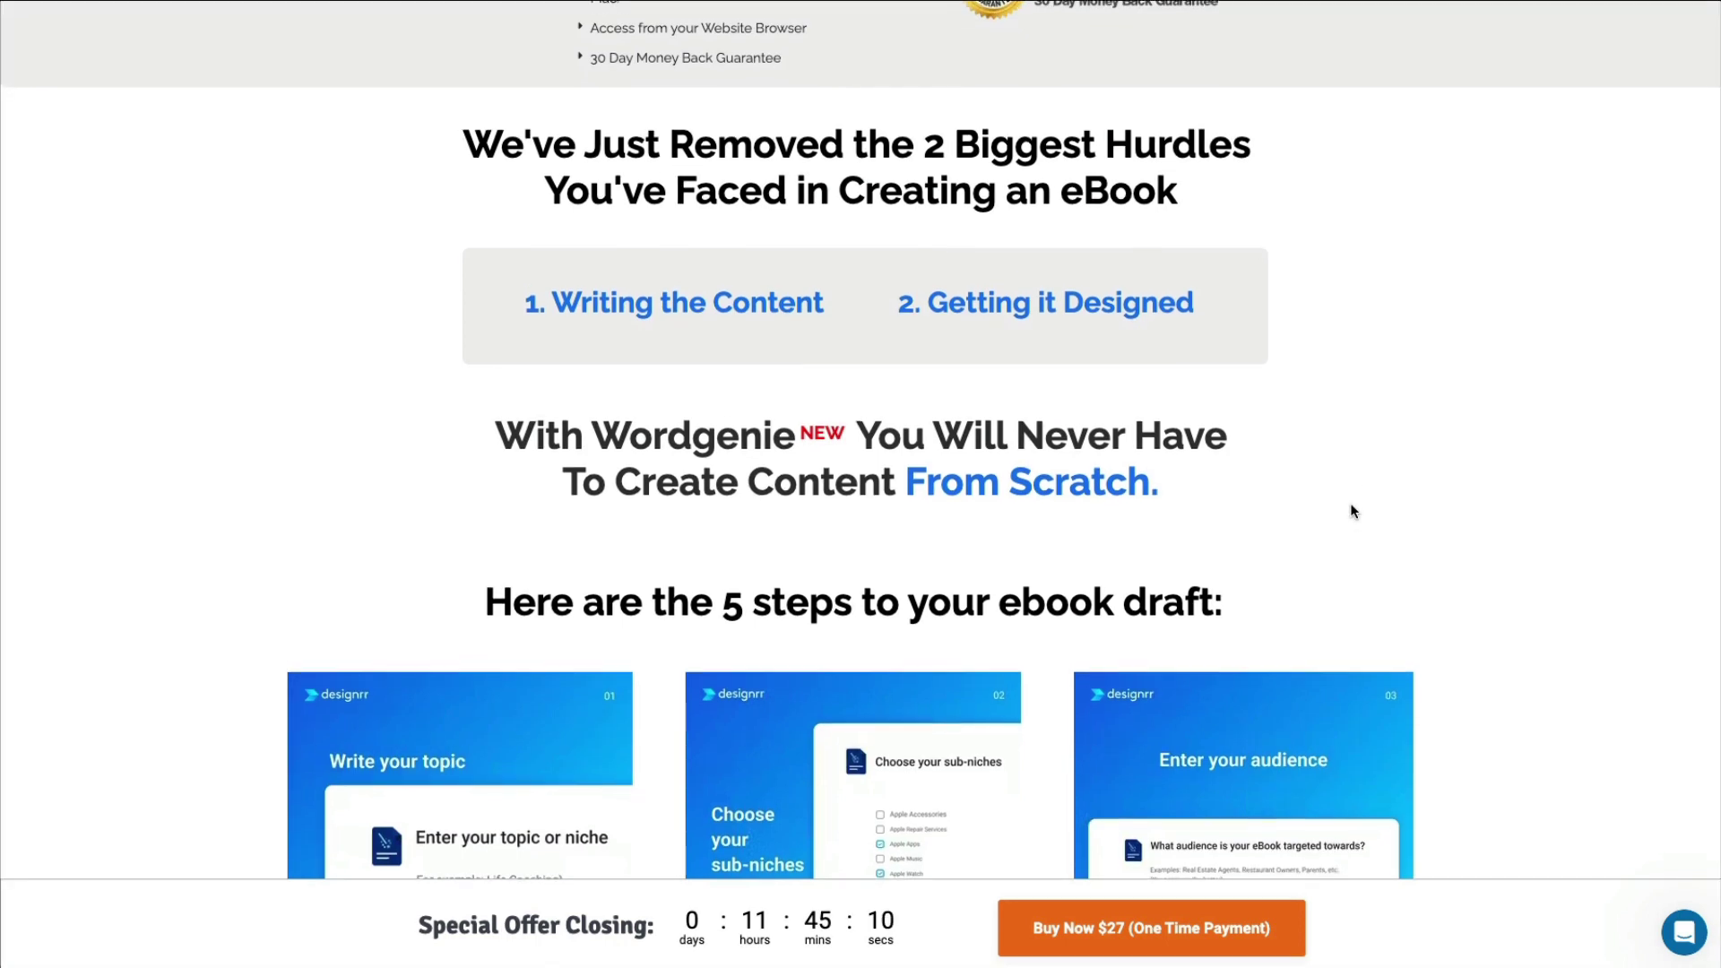
scroll(1354, 511, "down", 1)
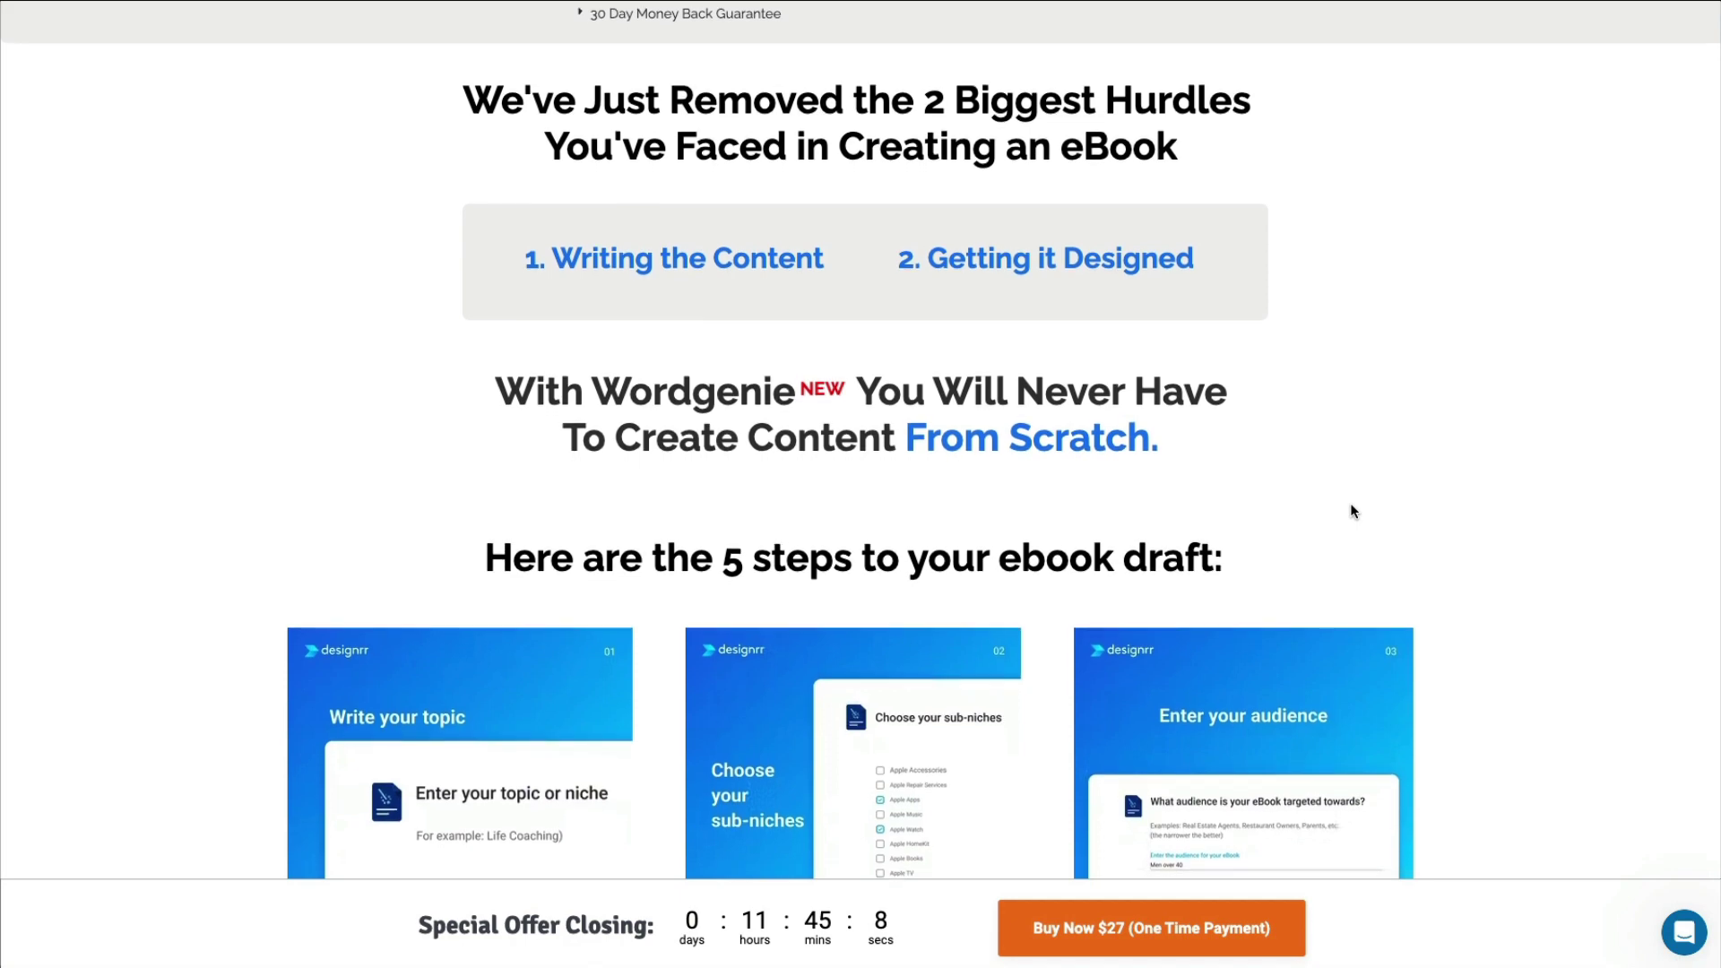
scroll(1353, 511, "down", 4)
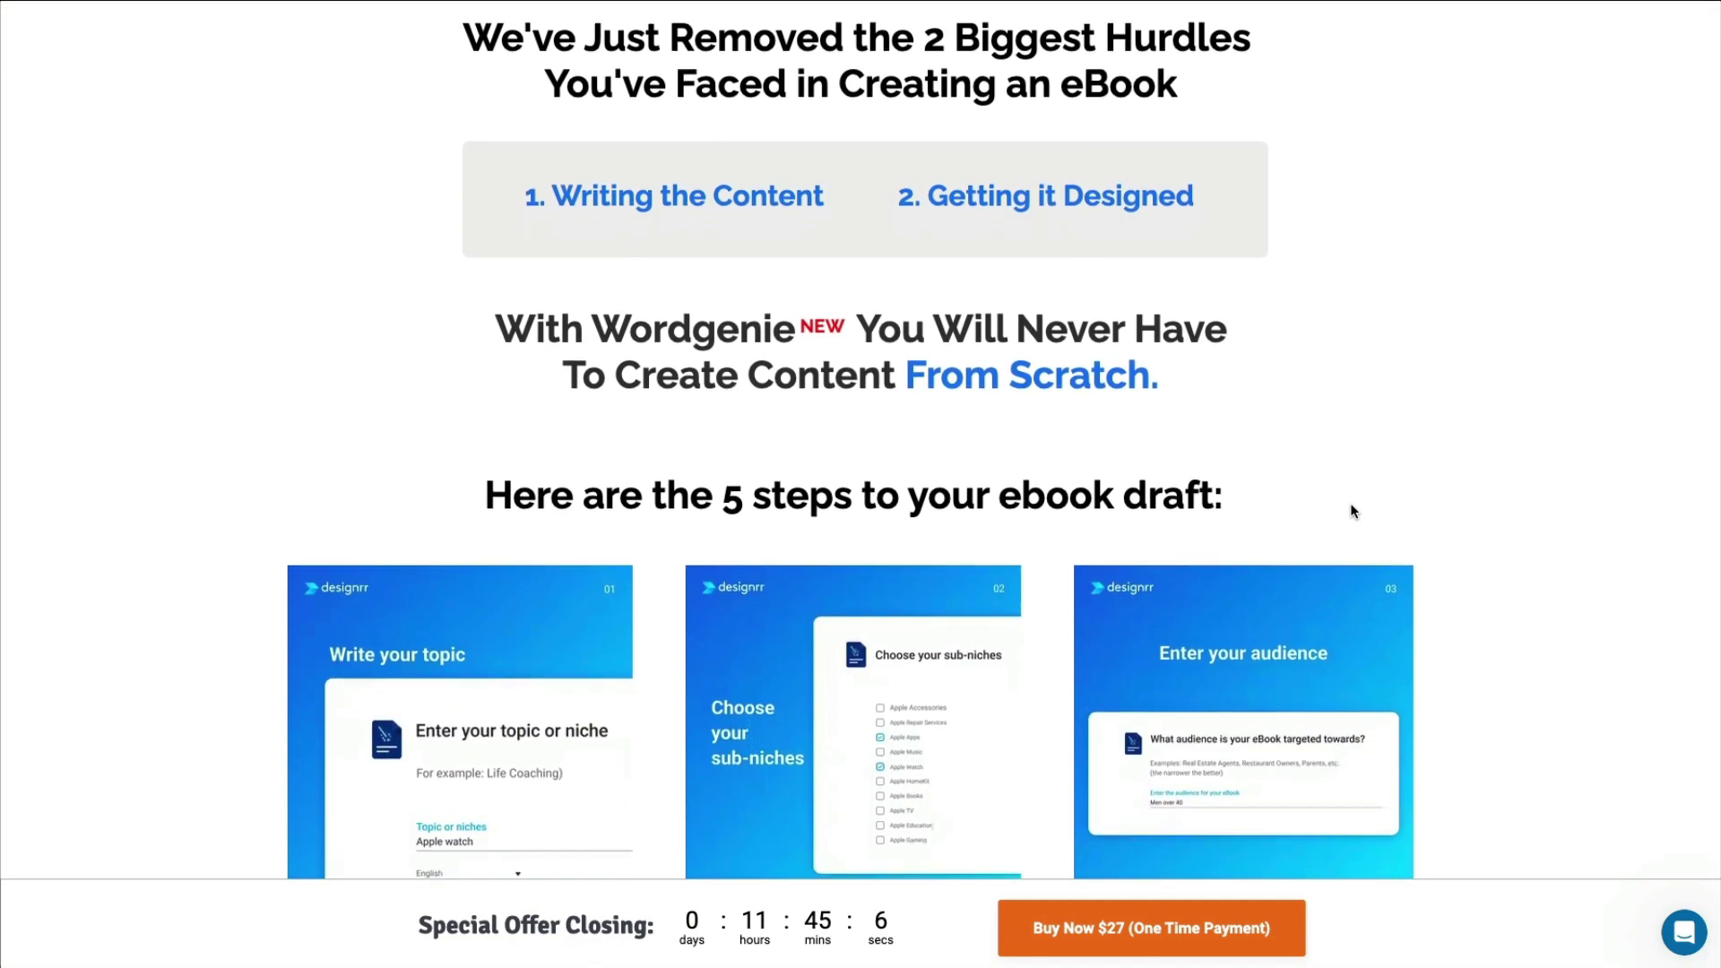
scroll(1352, 509, "down", 20)
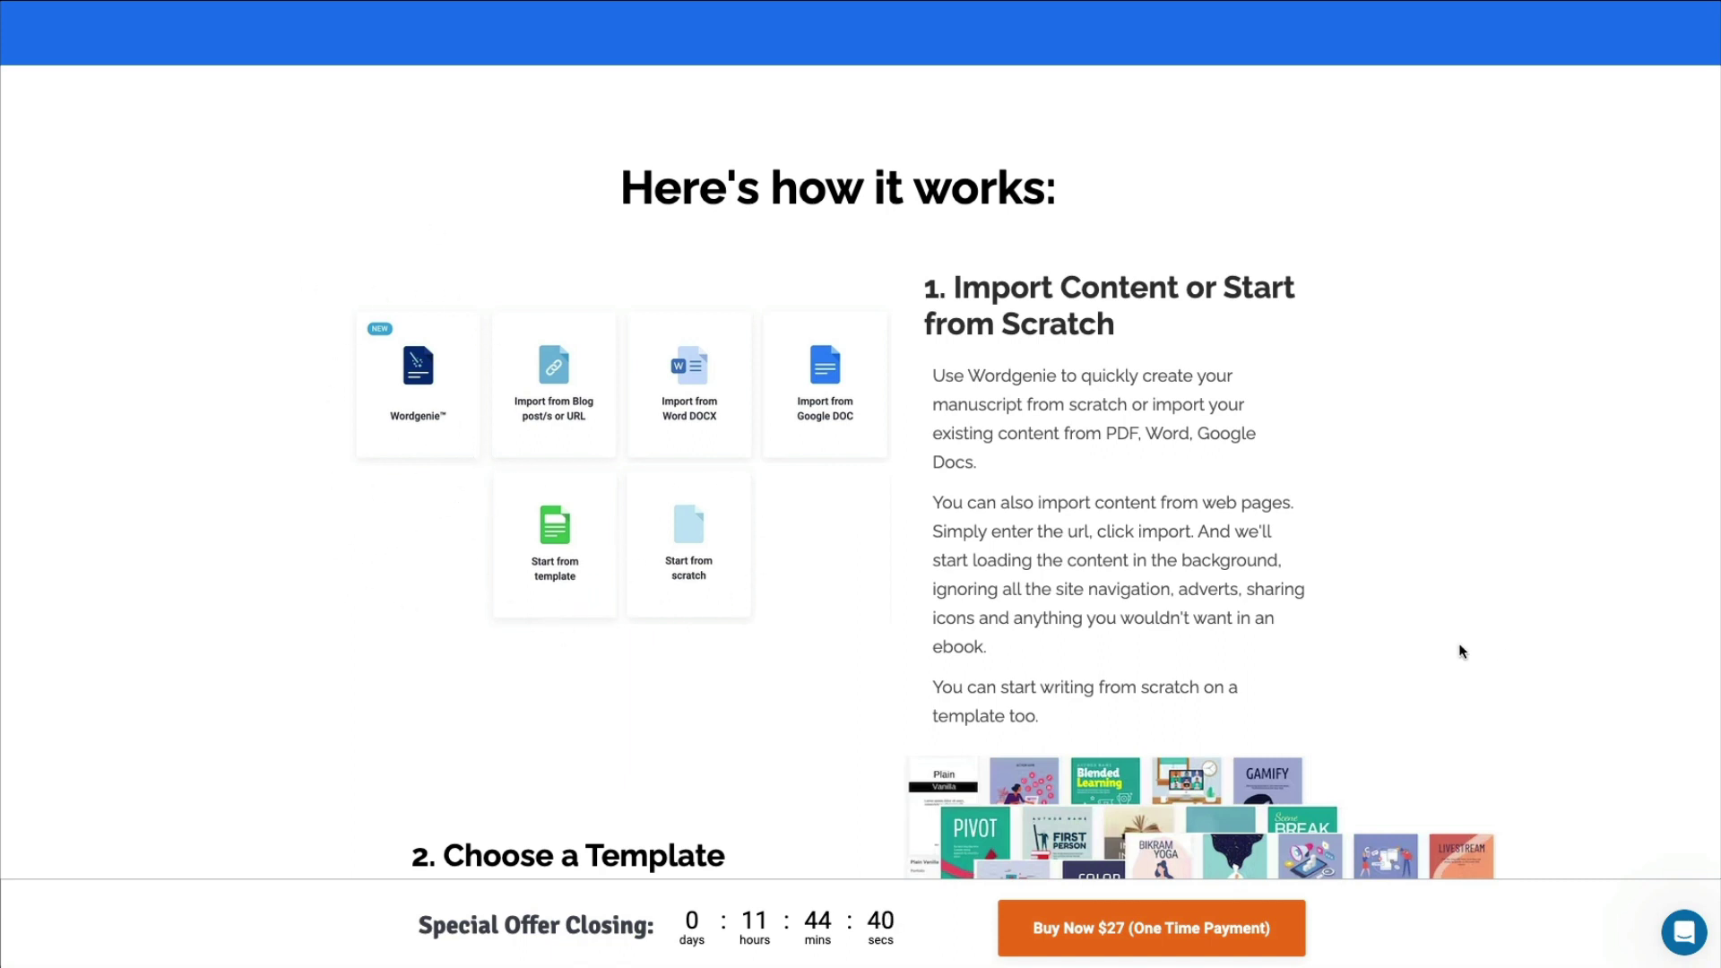
scroll(1373, 637, "down", 4)
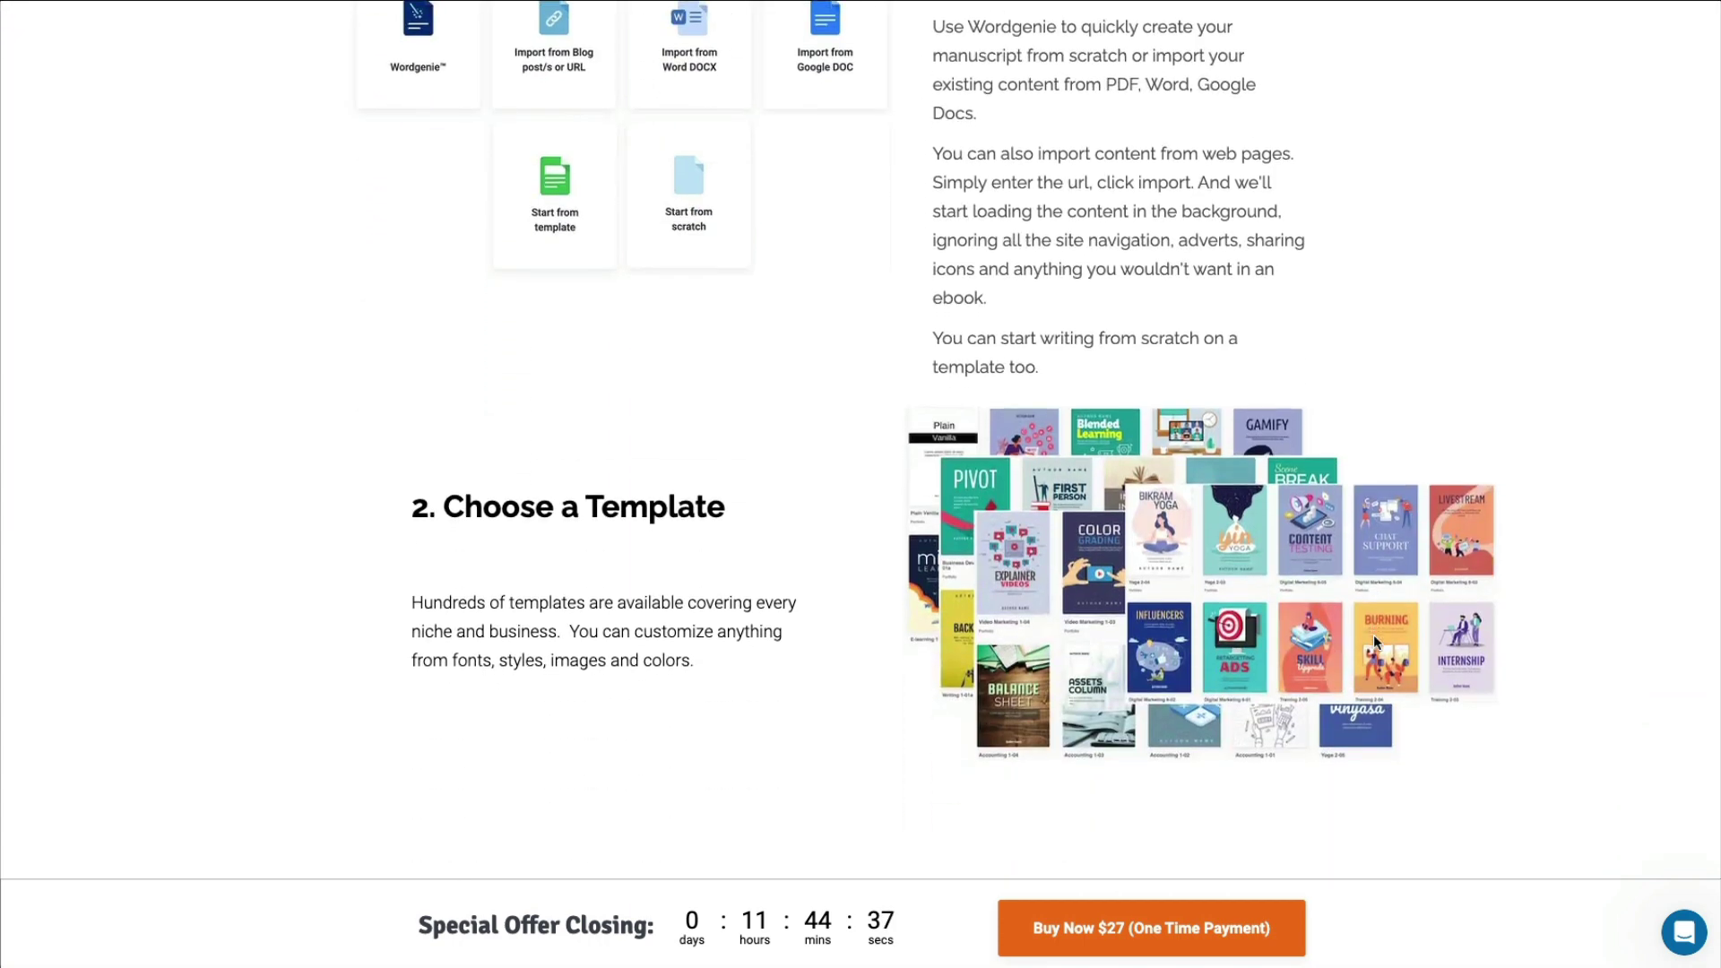
scroll(1374, 635, "down", 5)
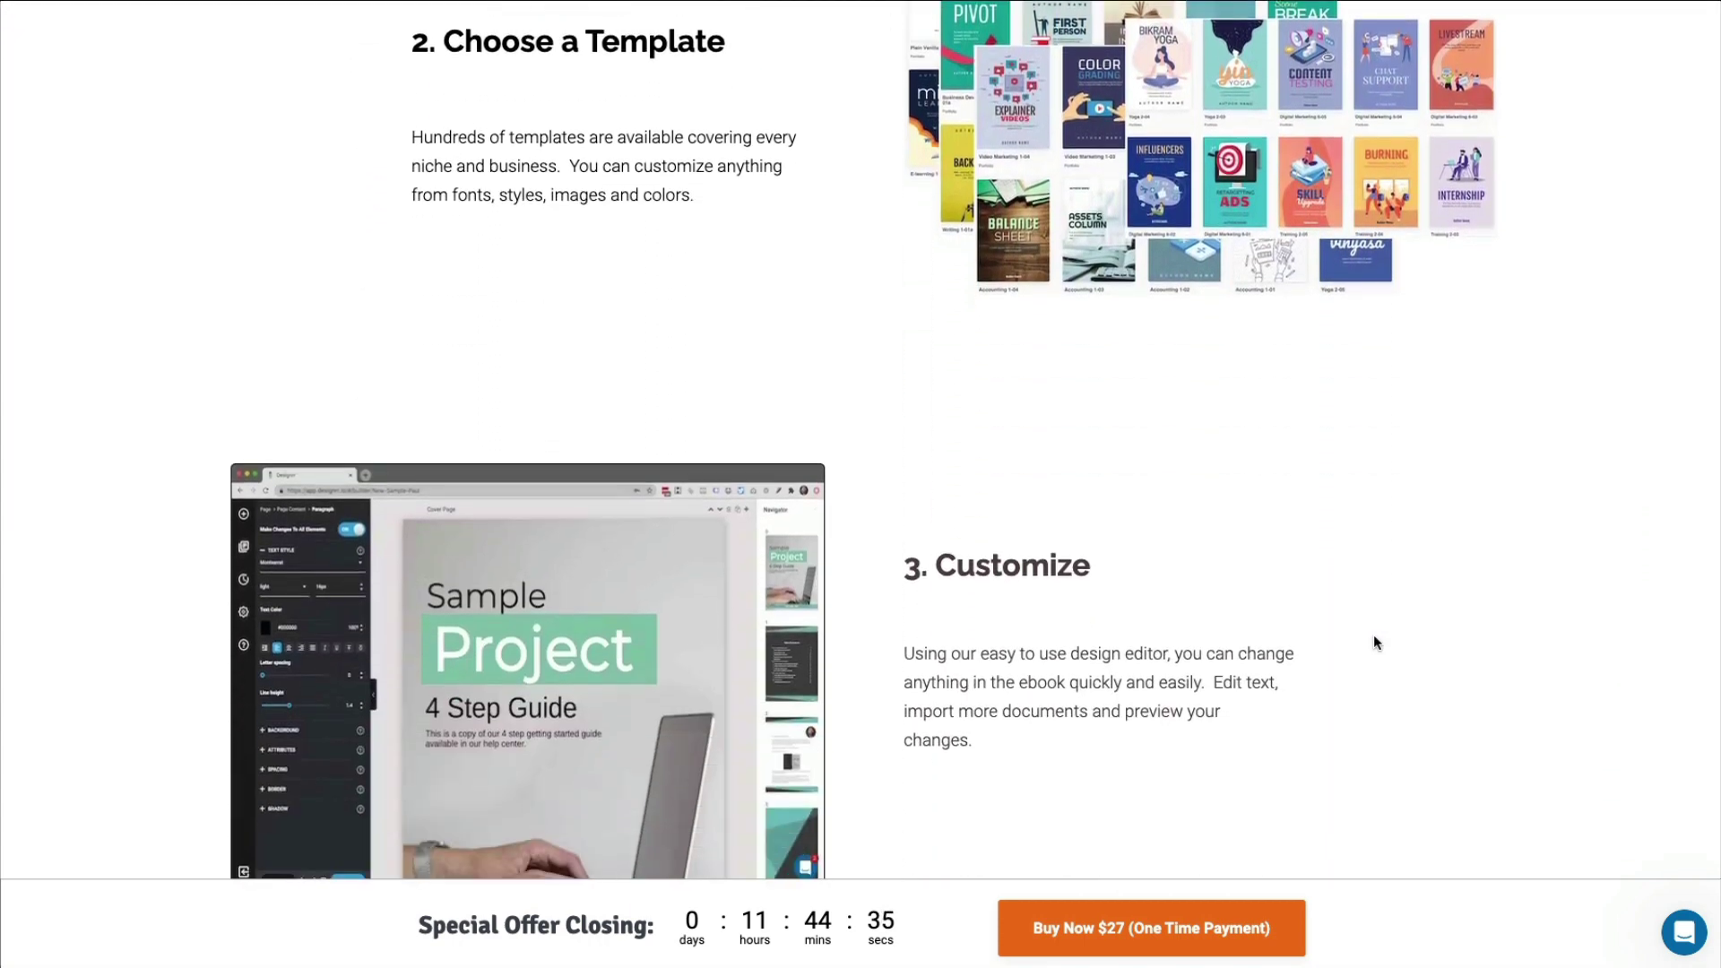
scroll(1374, 642, "down", 5)
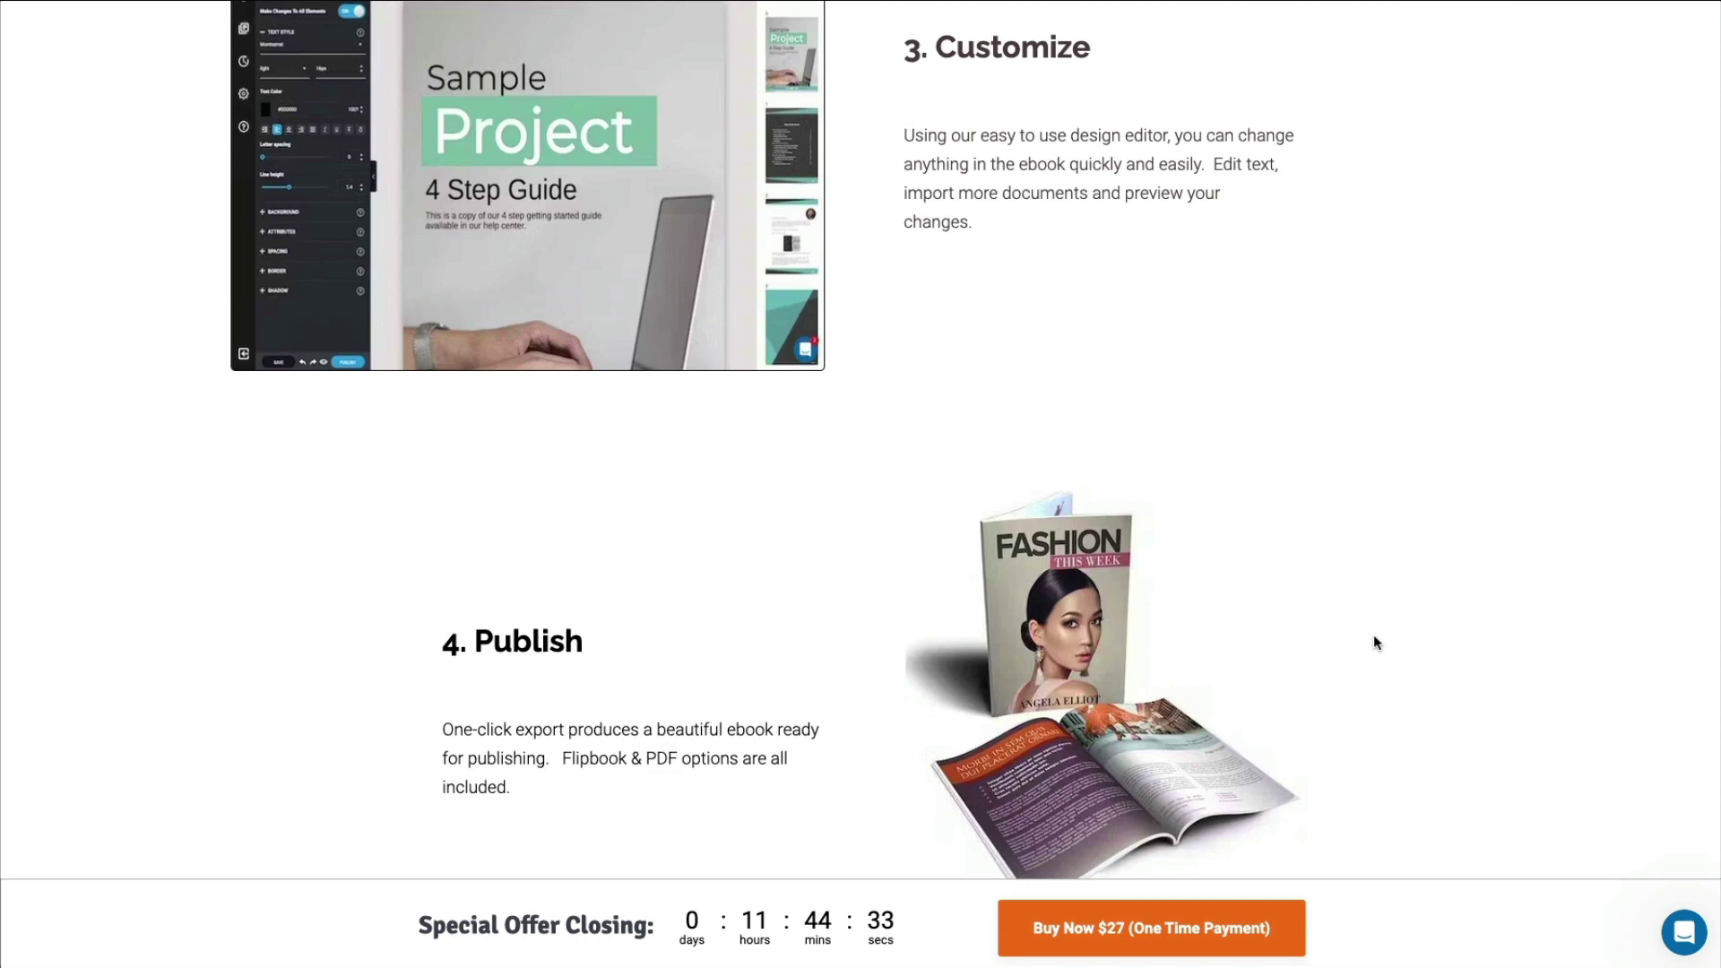
scroll(1375, 642, "down", 4)
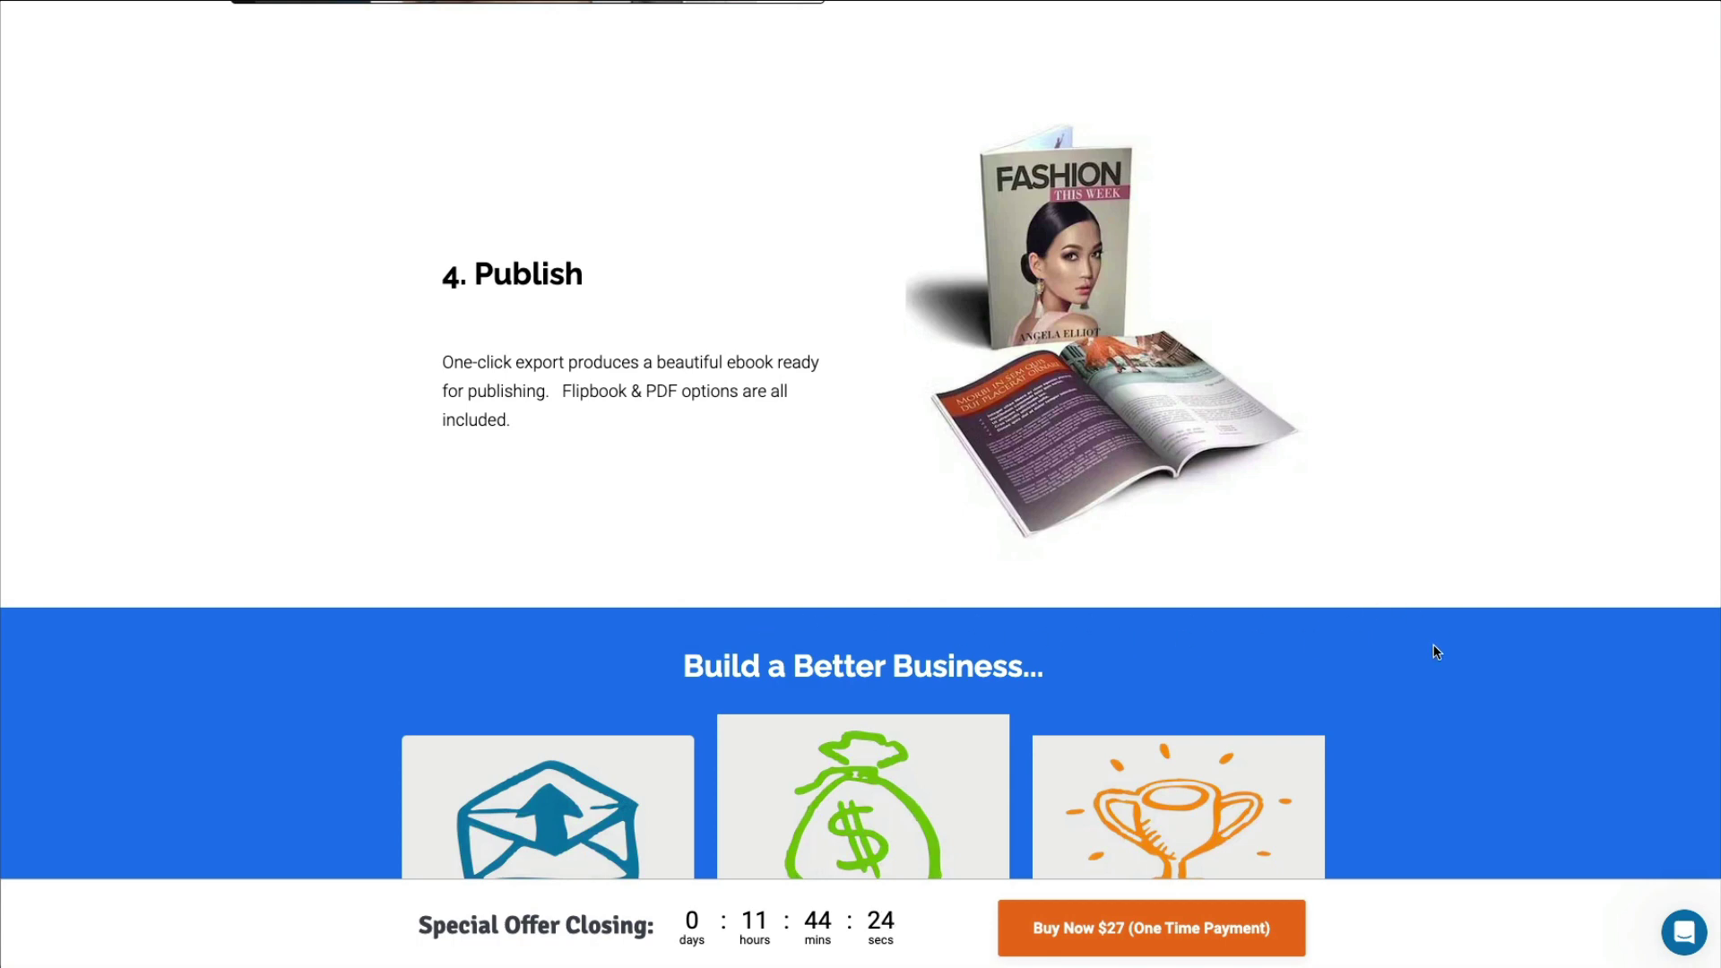
- Scroll through the sales page's features, bonuses and pricing sections
scroll(1435, 652, "down", 2)
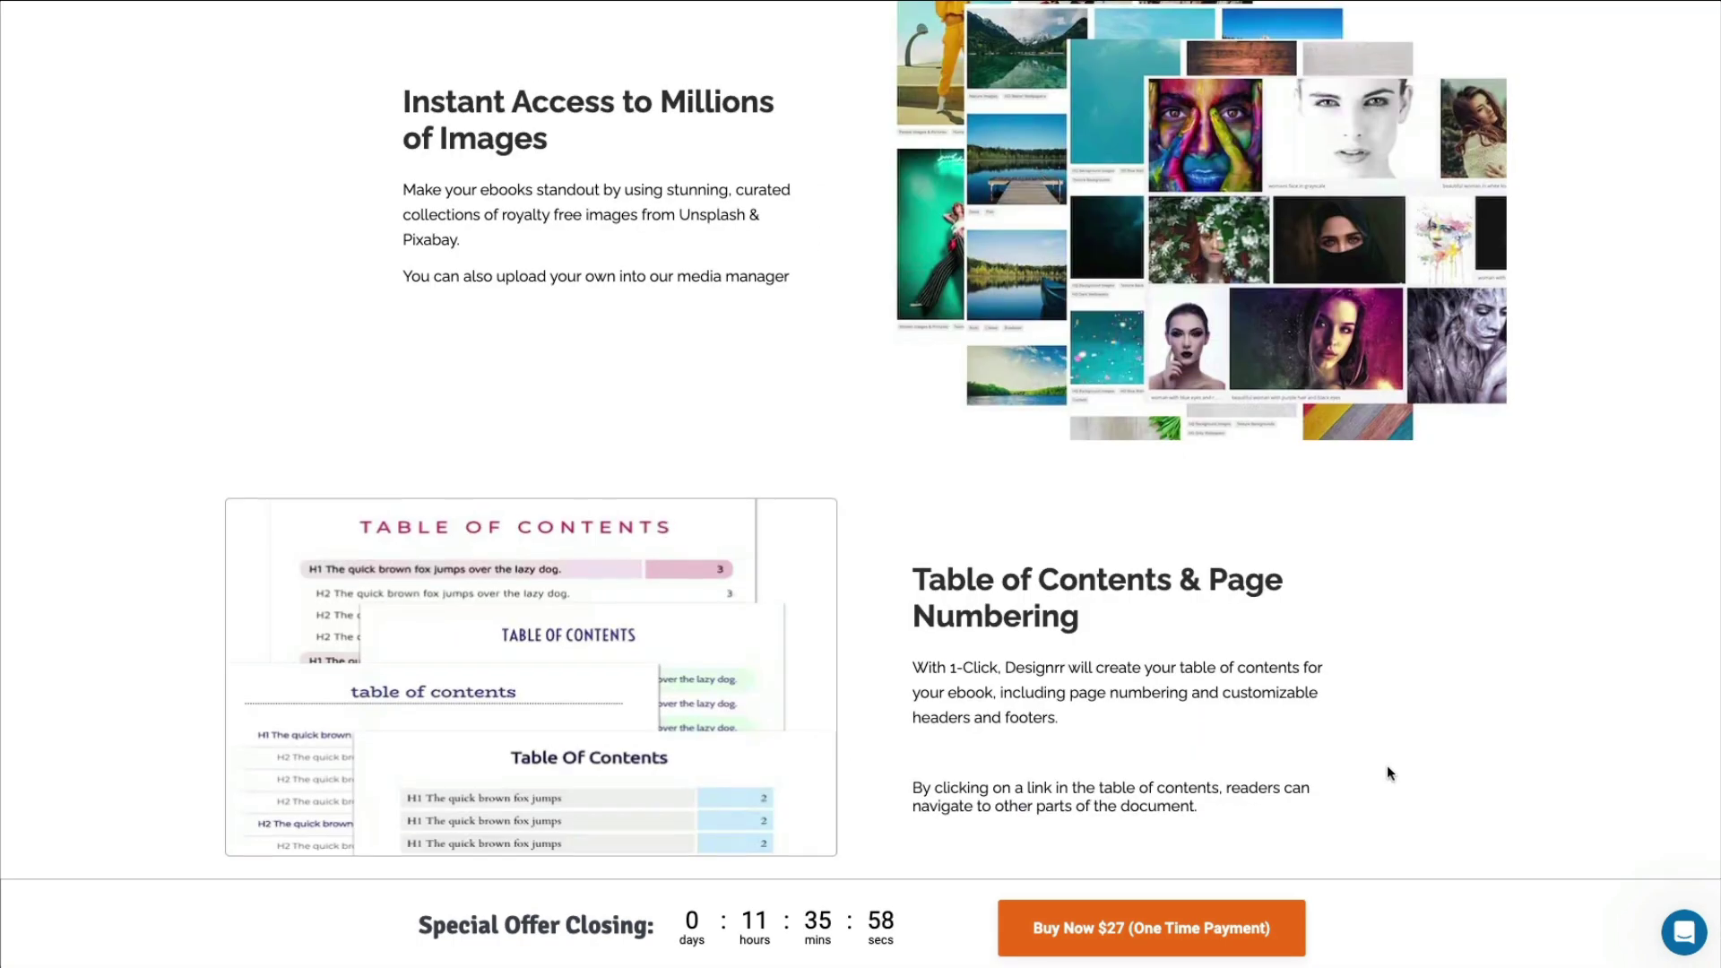
scroll(1387, 766, "up", 1)
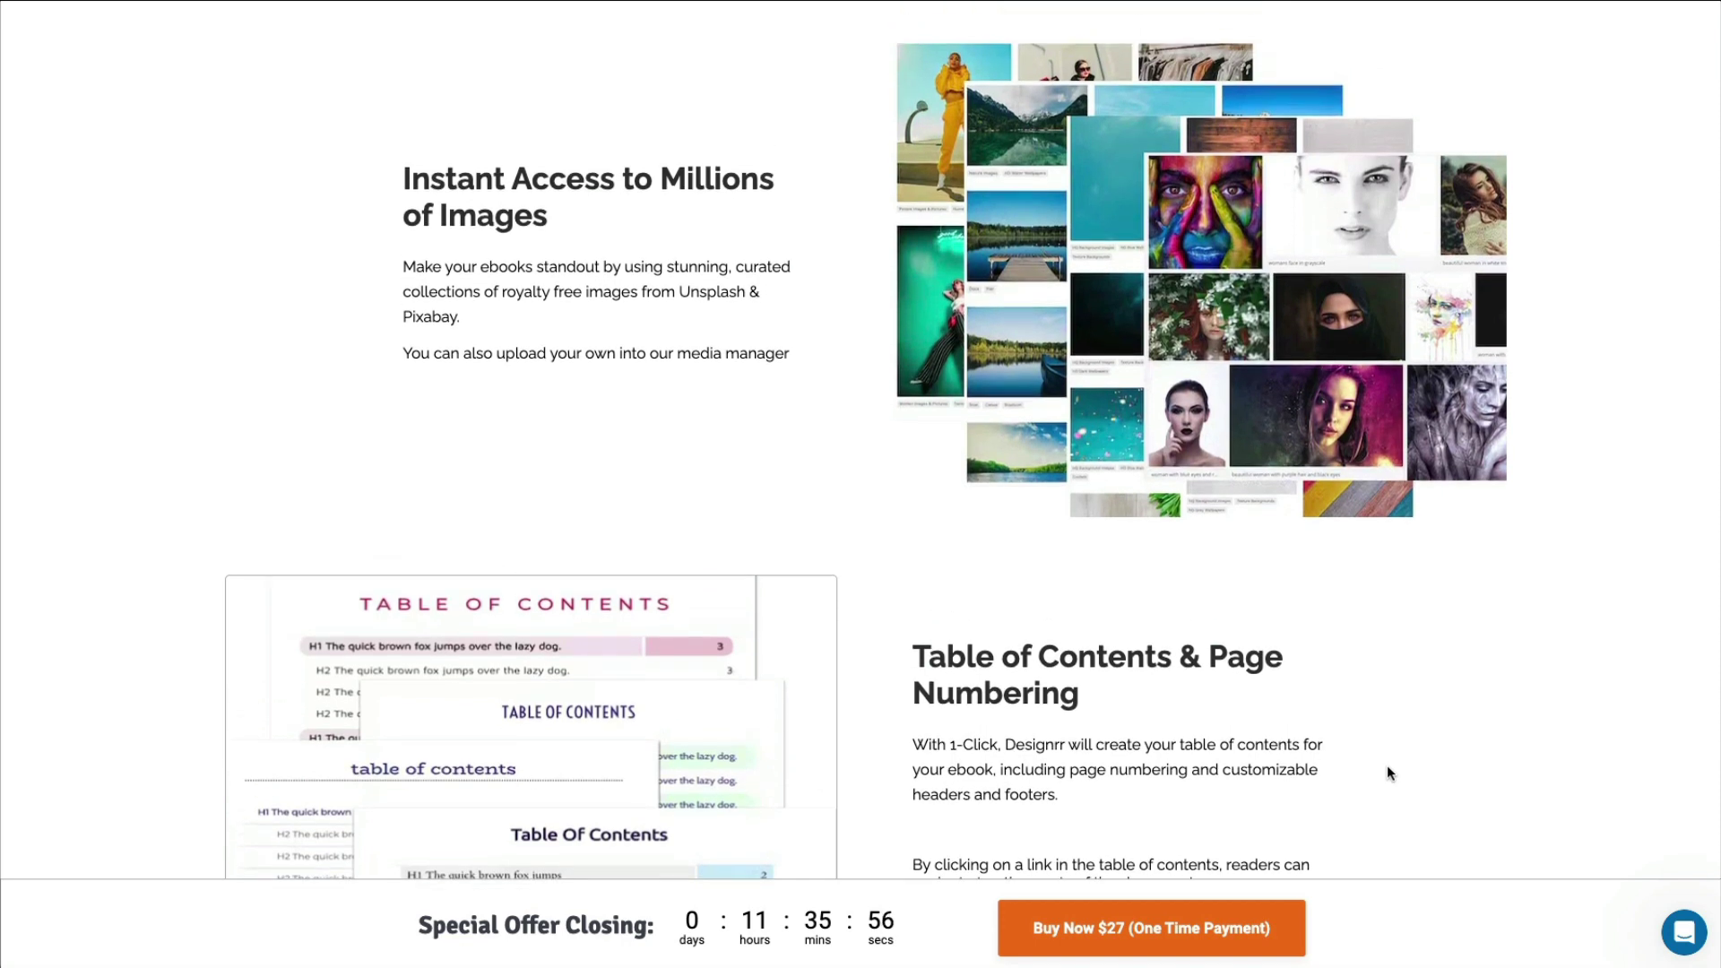
scroll(1387, 773, "up", 1)
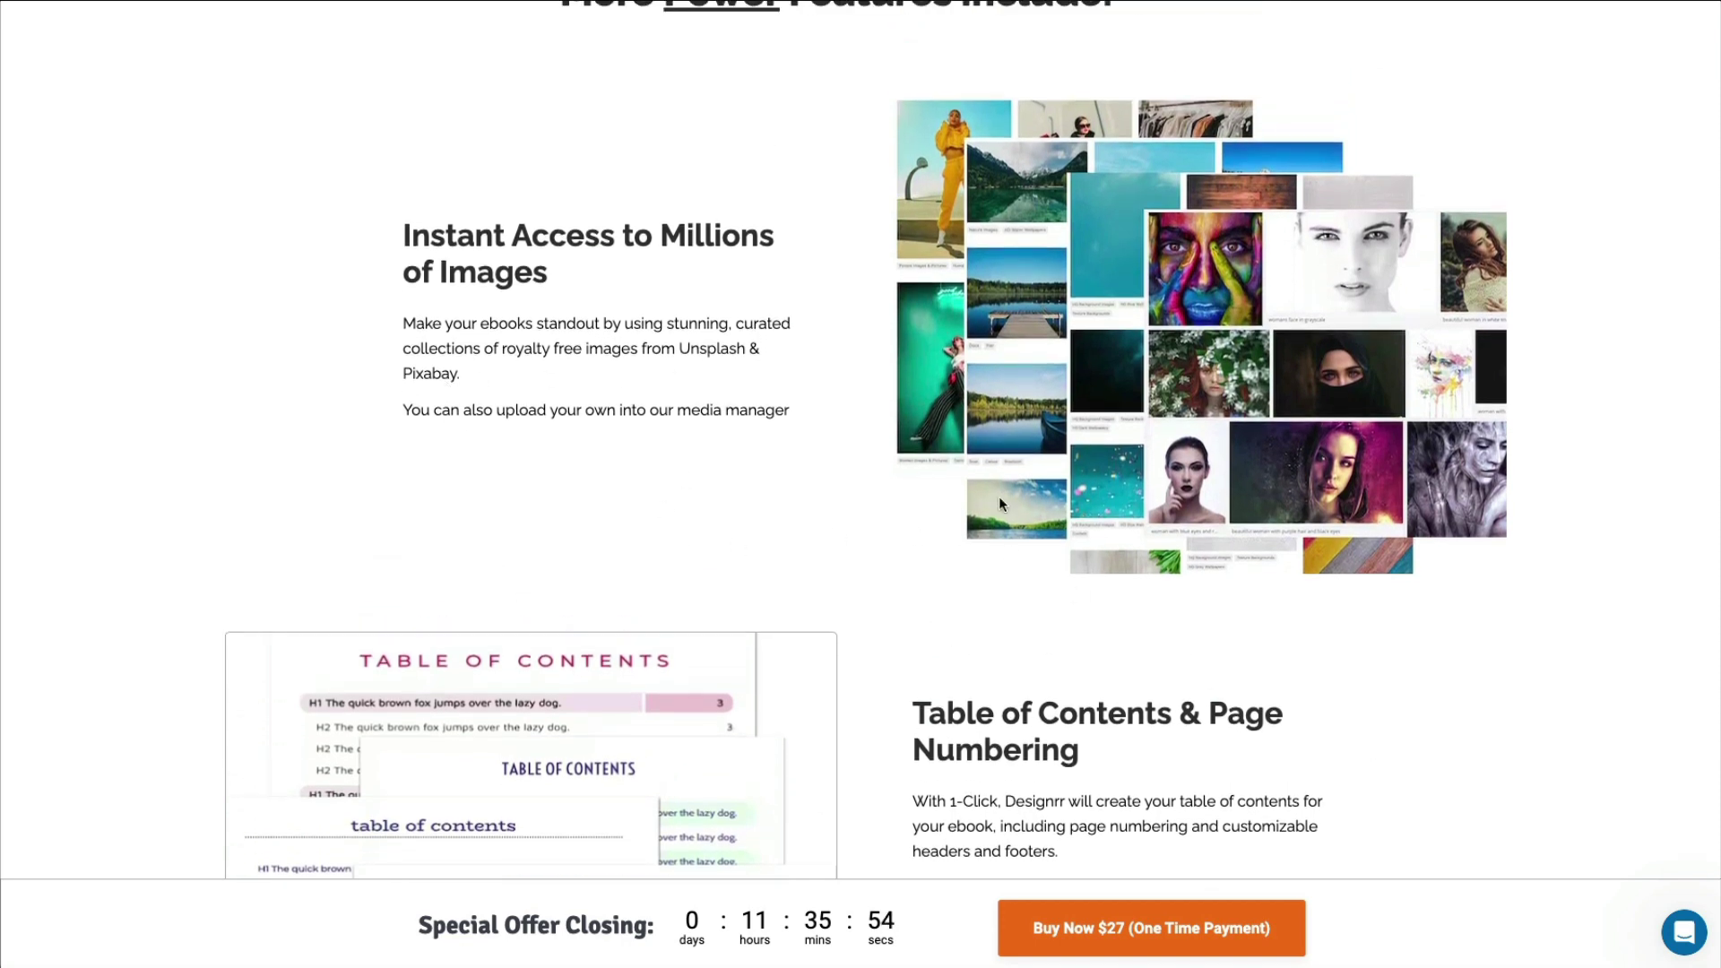
scroll(1413, 691, "down", 3)
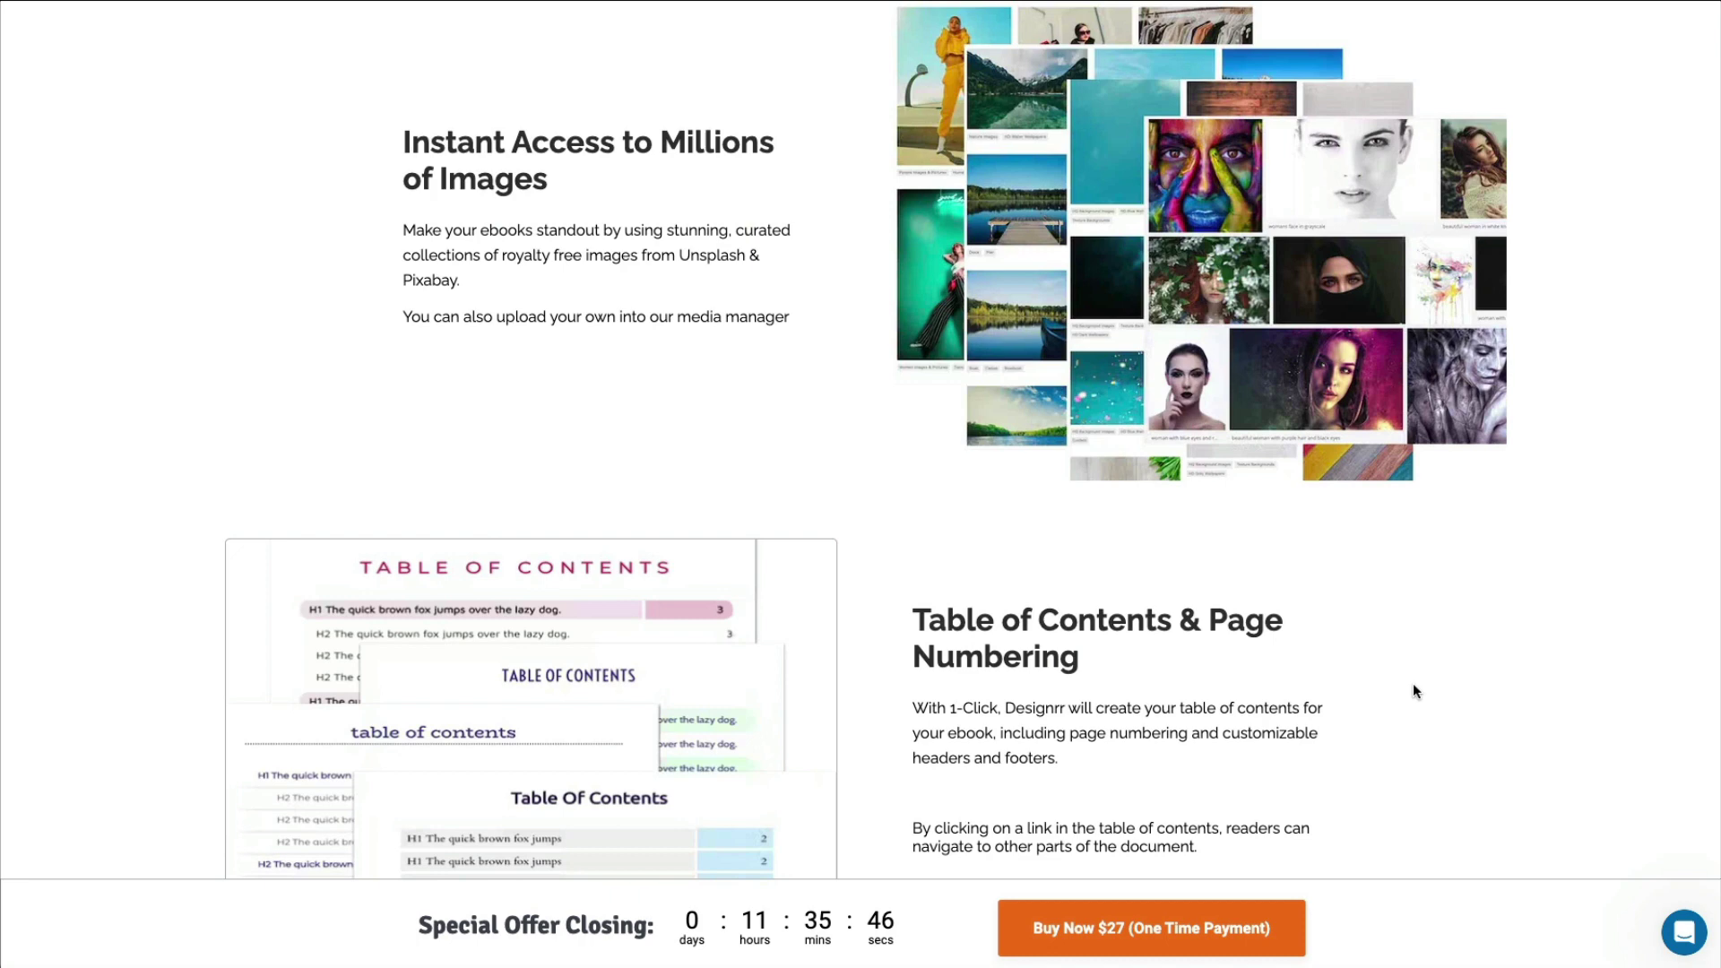
scroll(1413, 691, "down", 3)
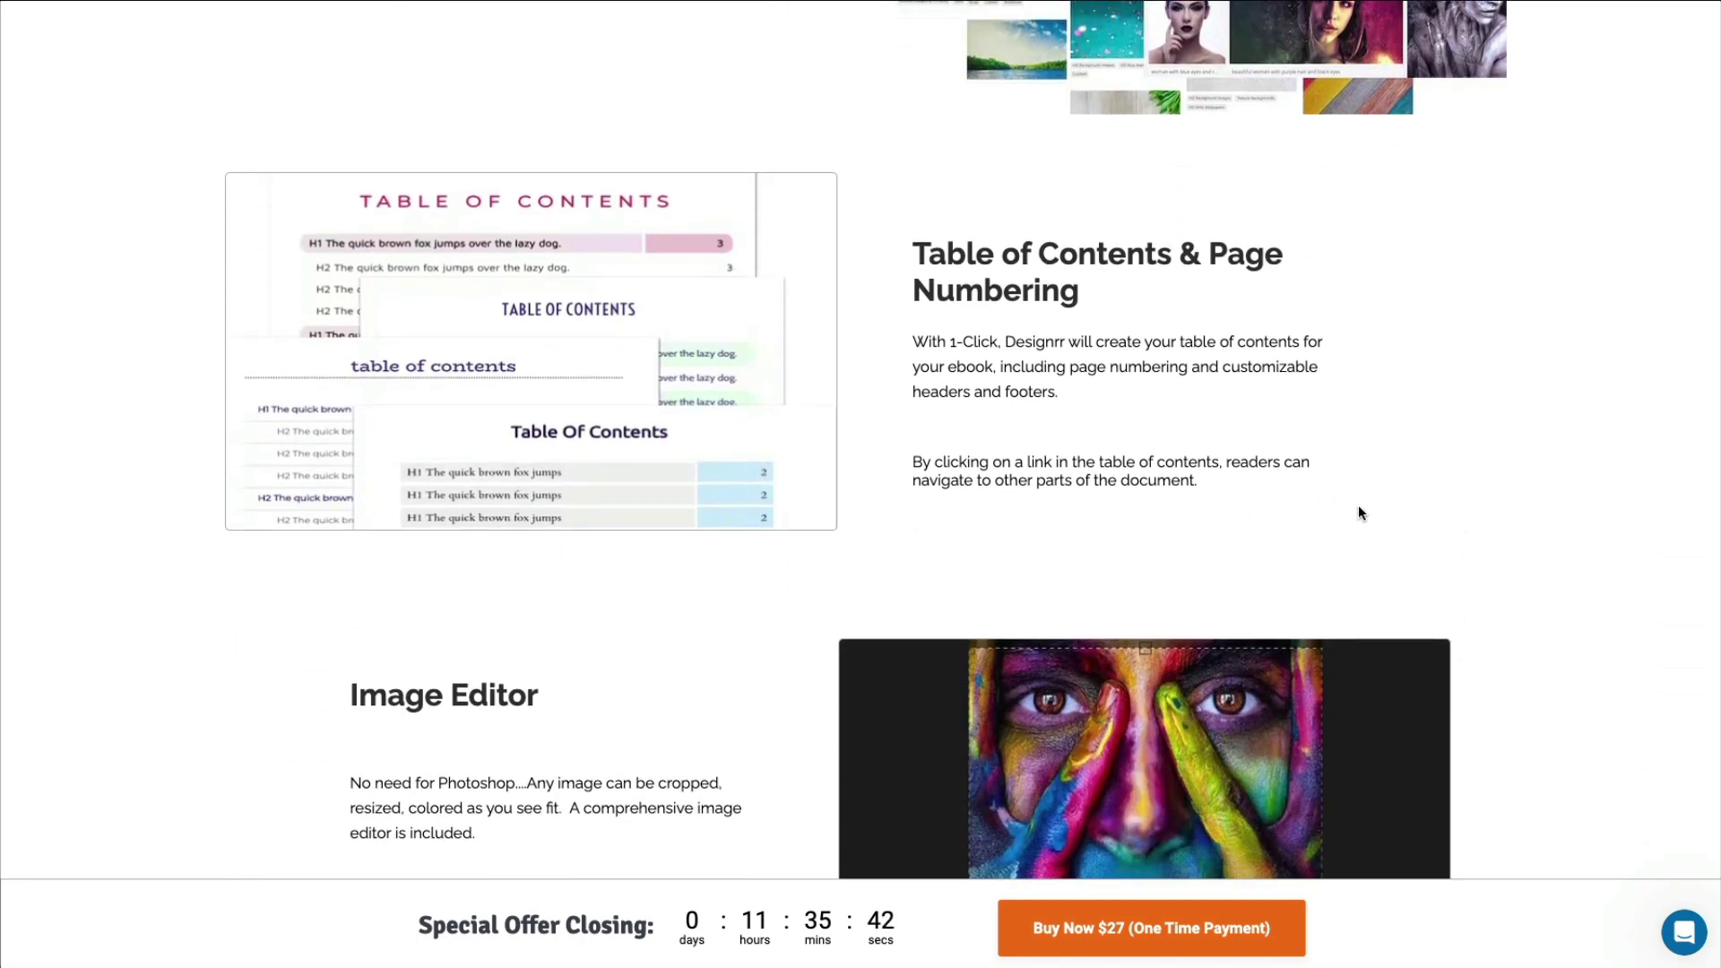
scroll(1374, 516, "down", 5)
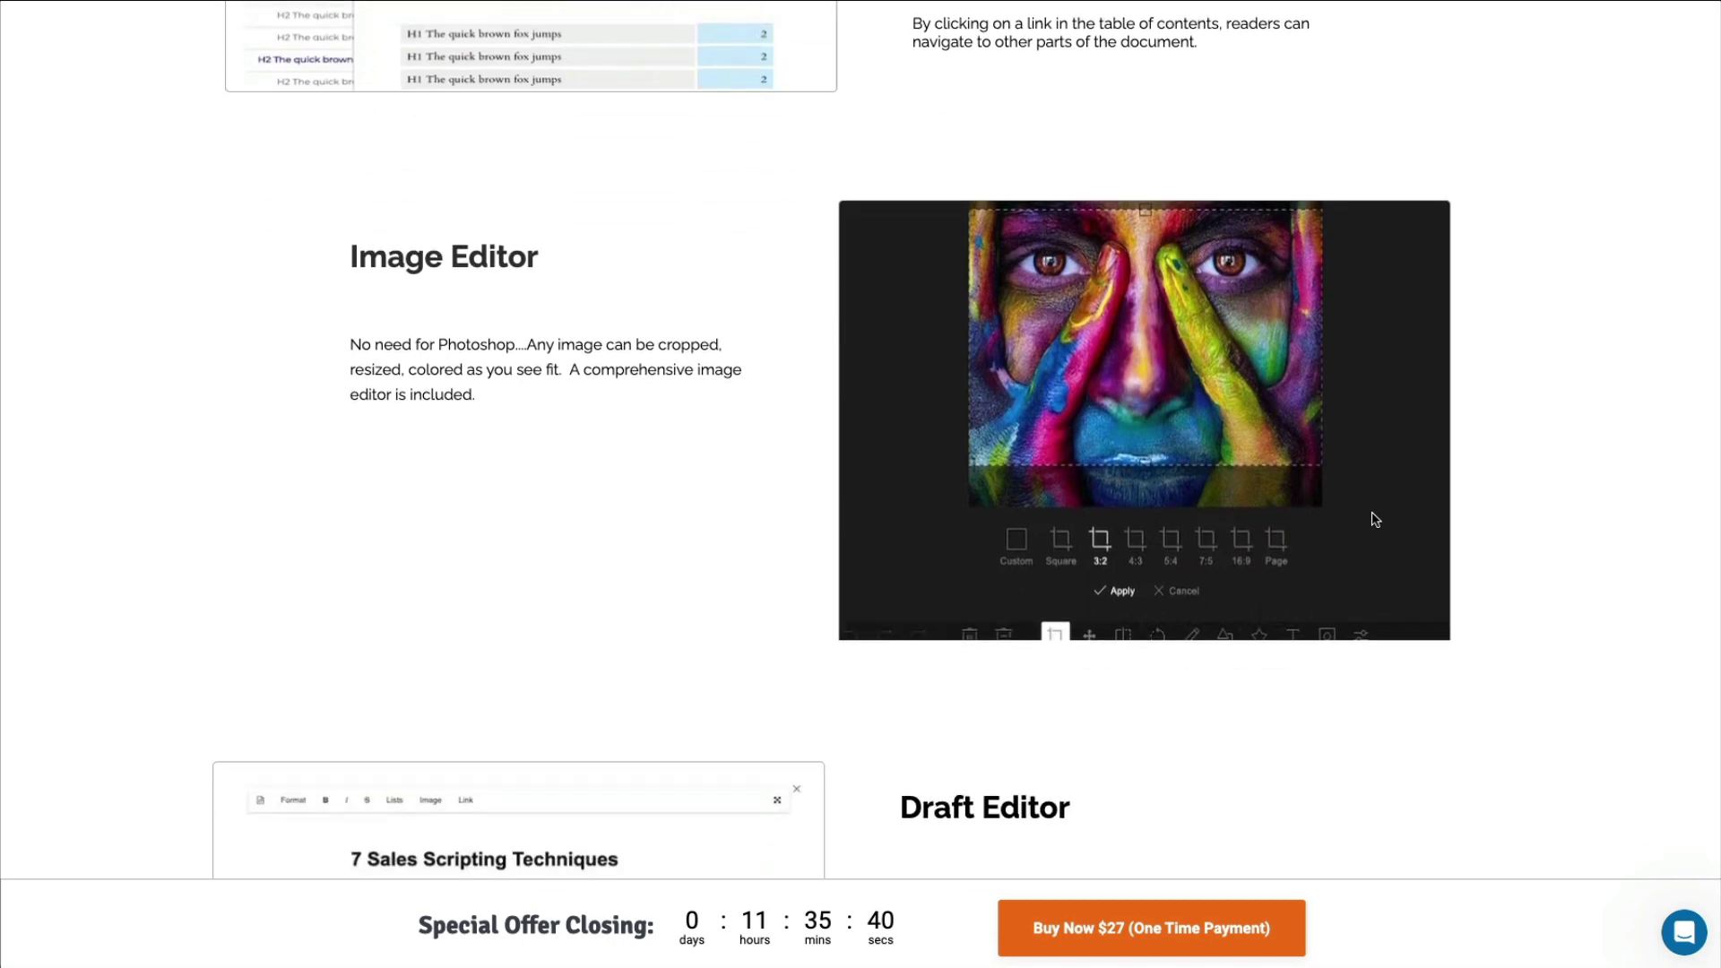
scroll(1376, 520, "down", 1)
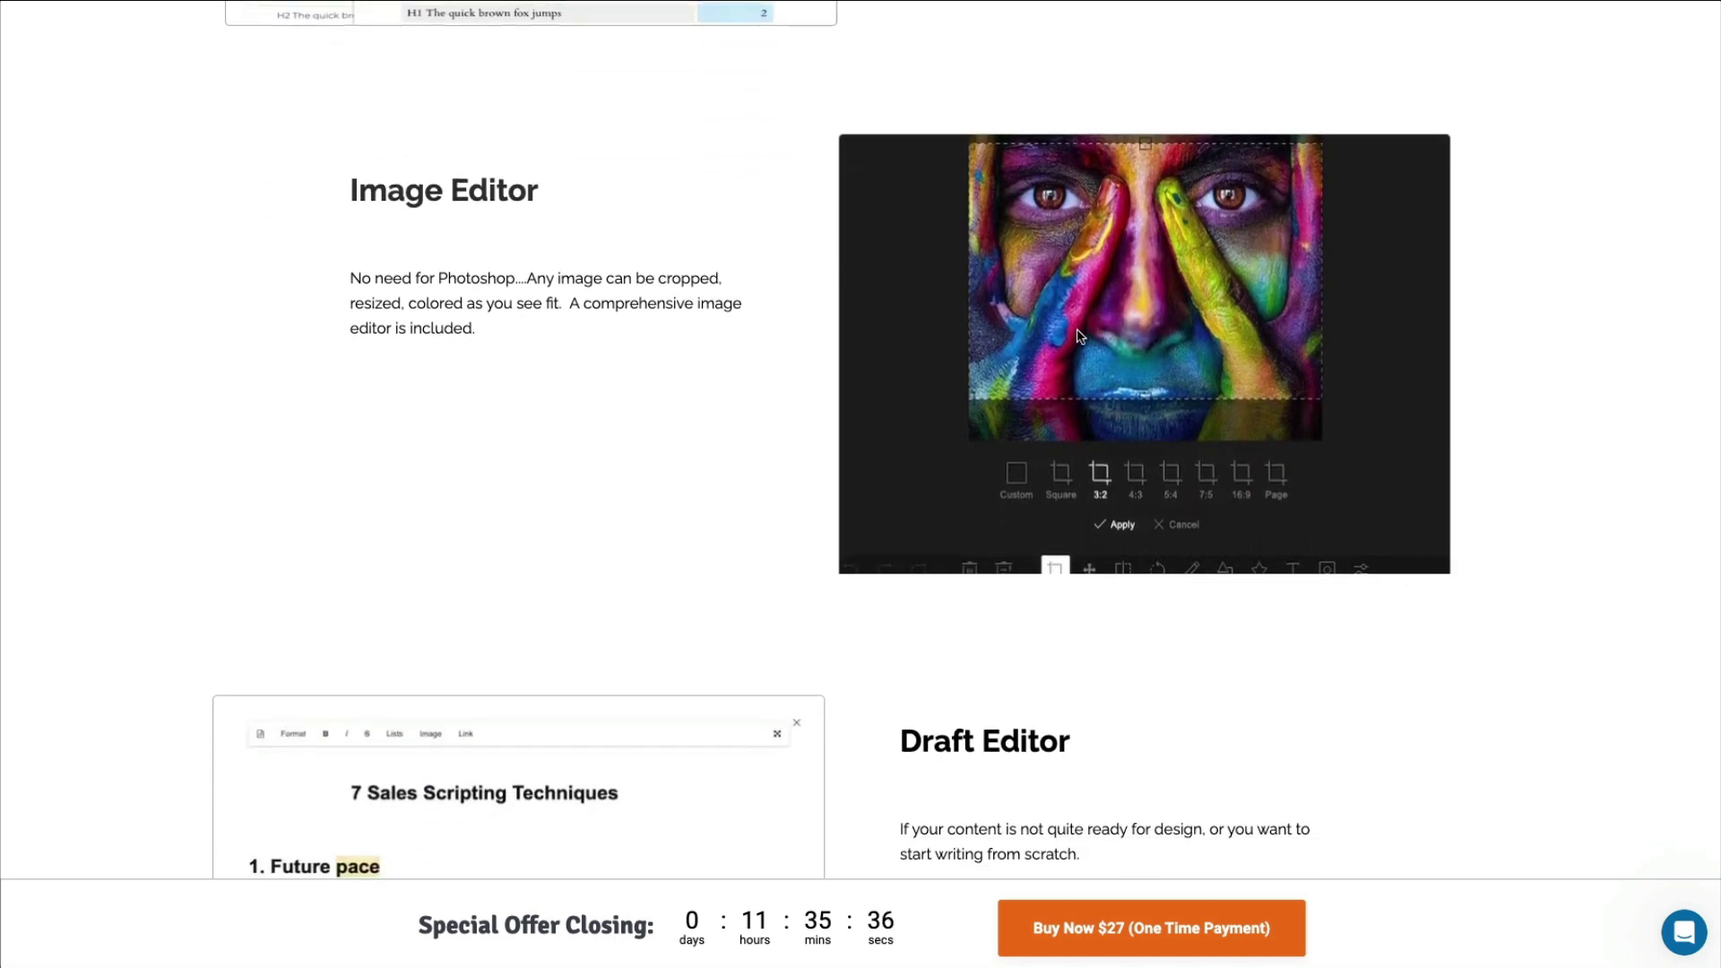
scroll(1340, 664, "down", 5)
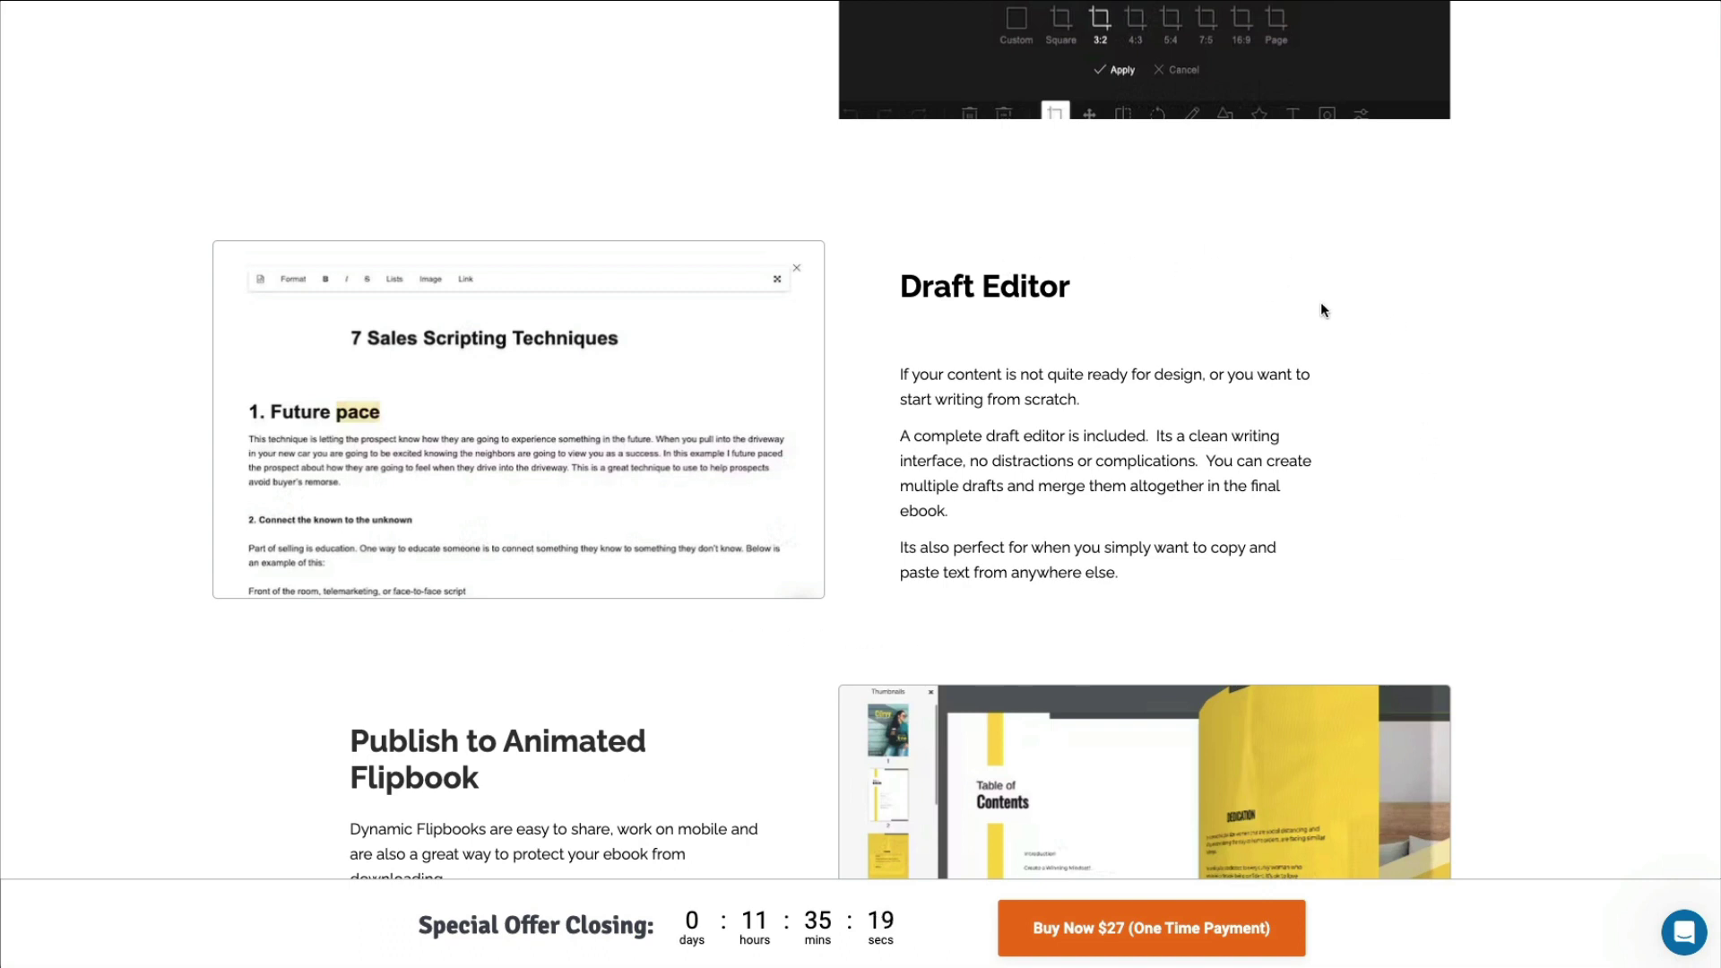
scroll(1321, 310, "down", 5)
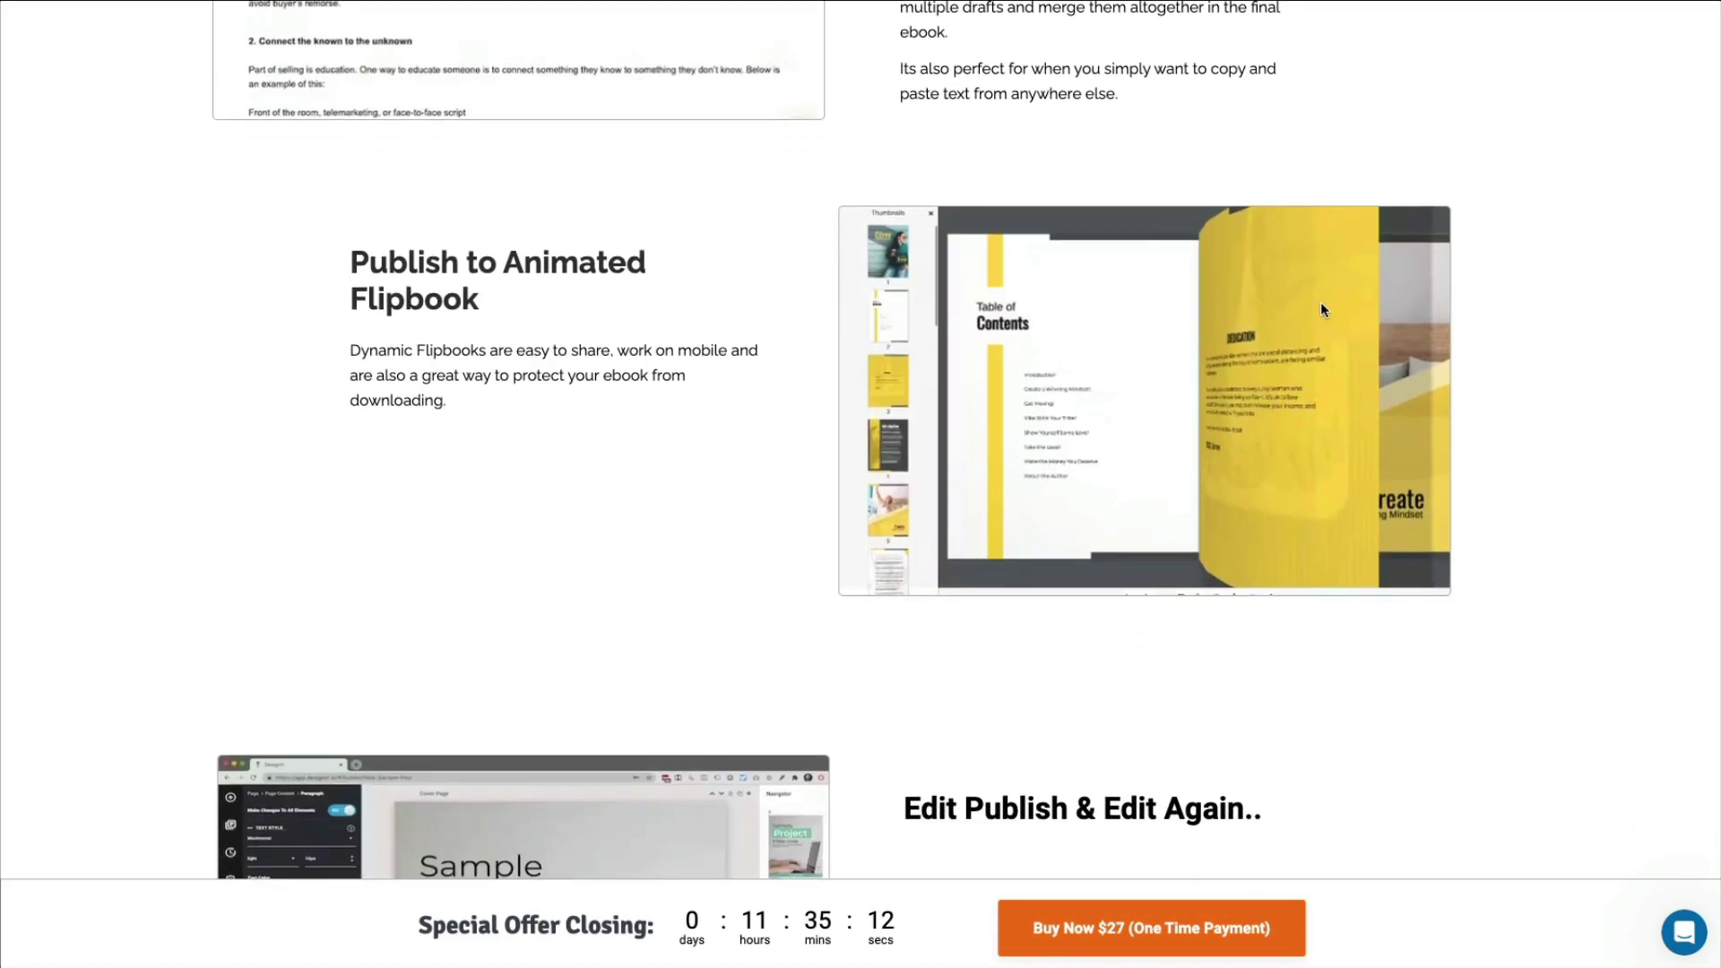
scroll(1321, 301, "down", 1)
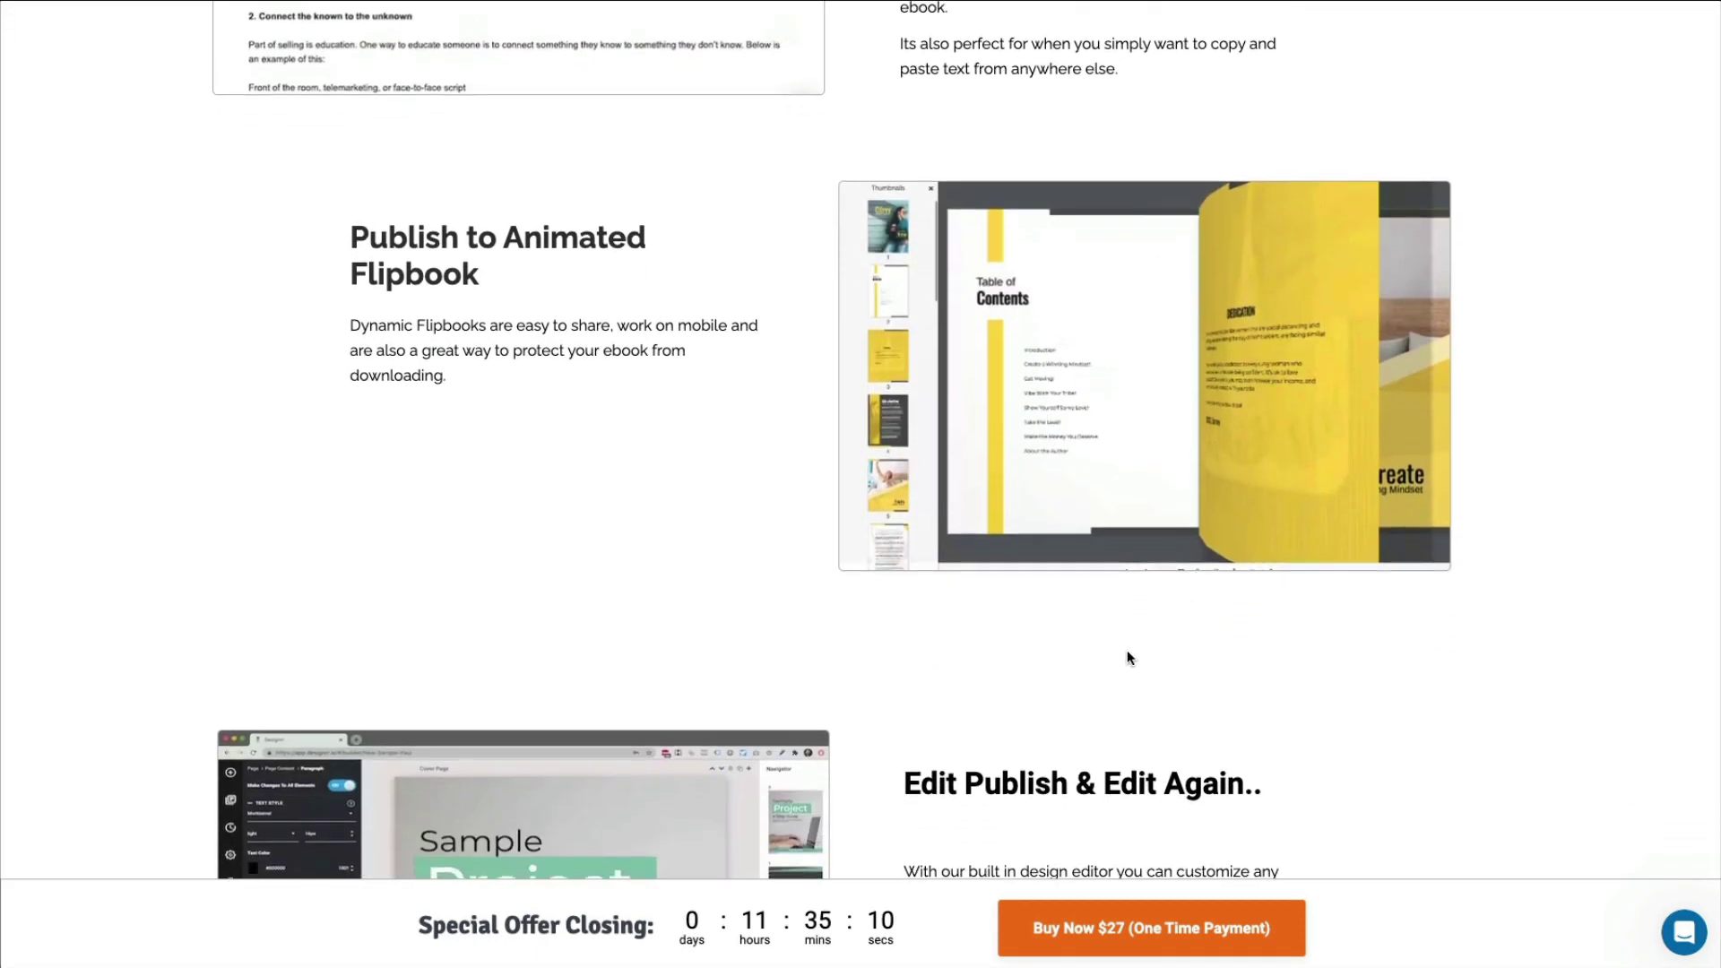
scroll(1127, 649, "down", 5)
scroll(1127, 652, "down", 1)
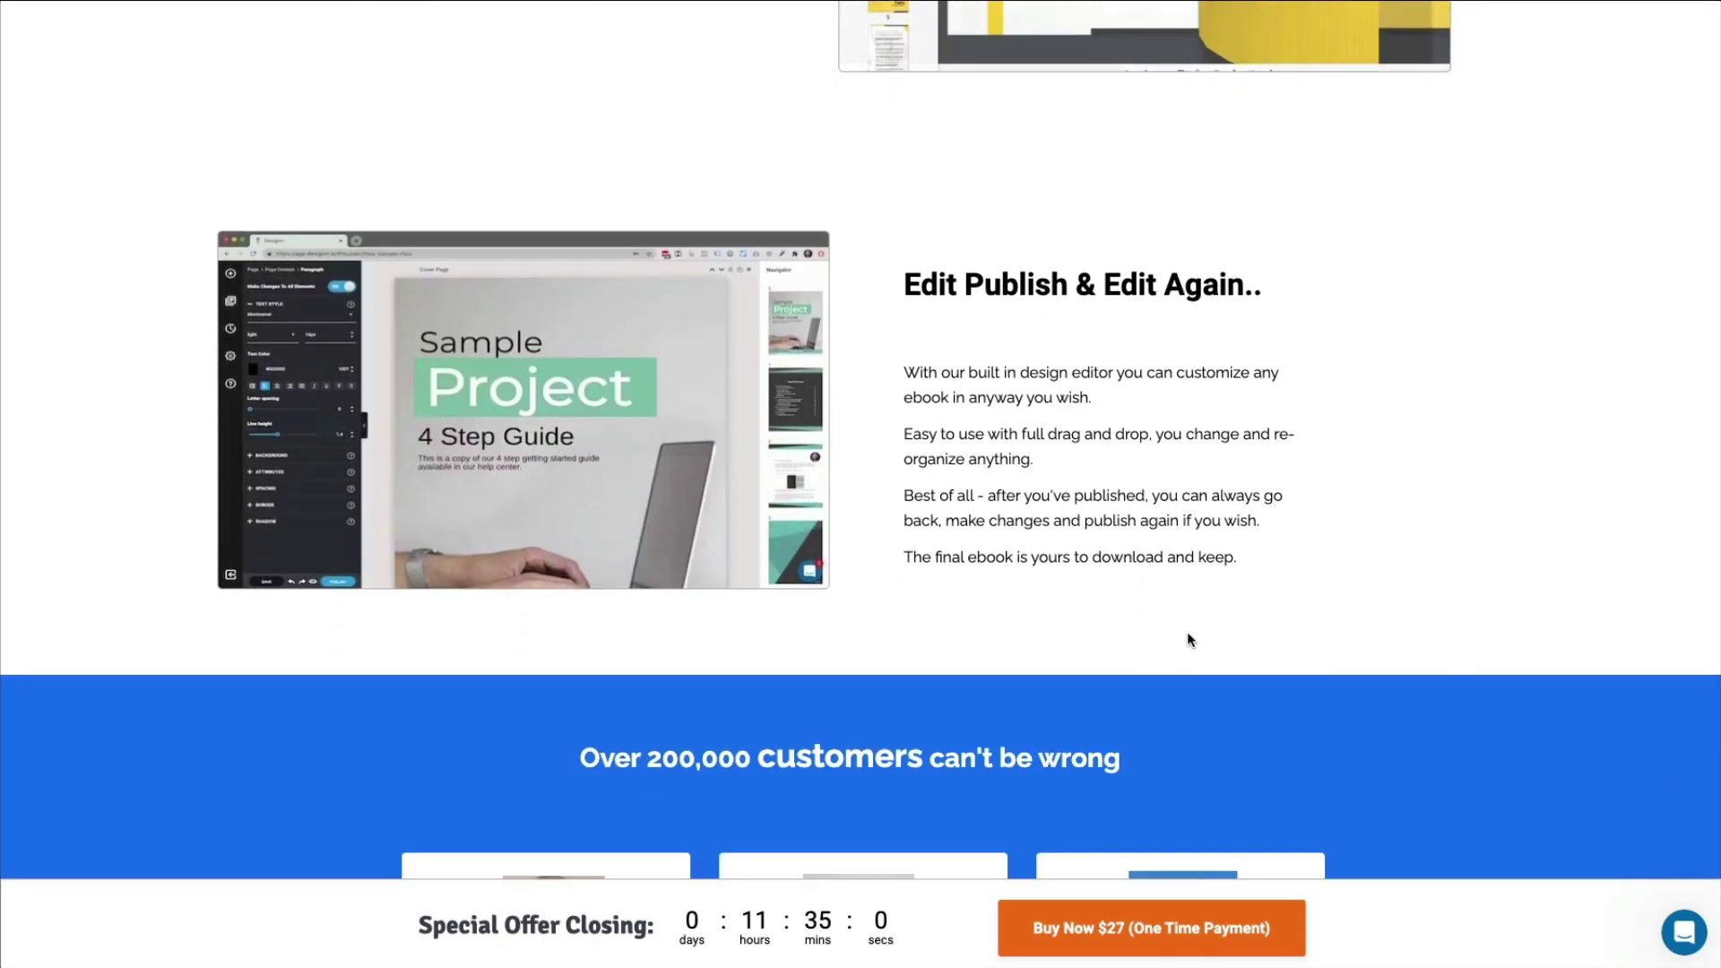
scroll(1187, 633, "down", 5)
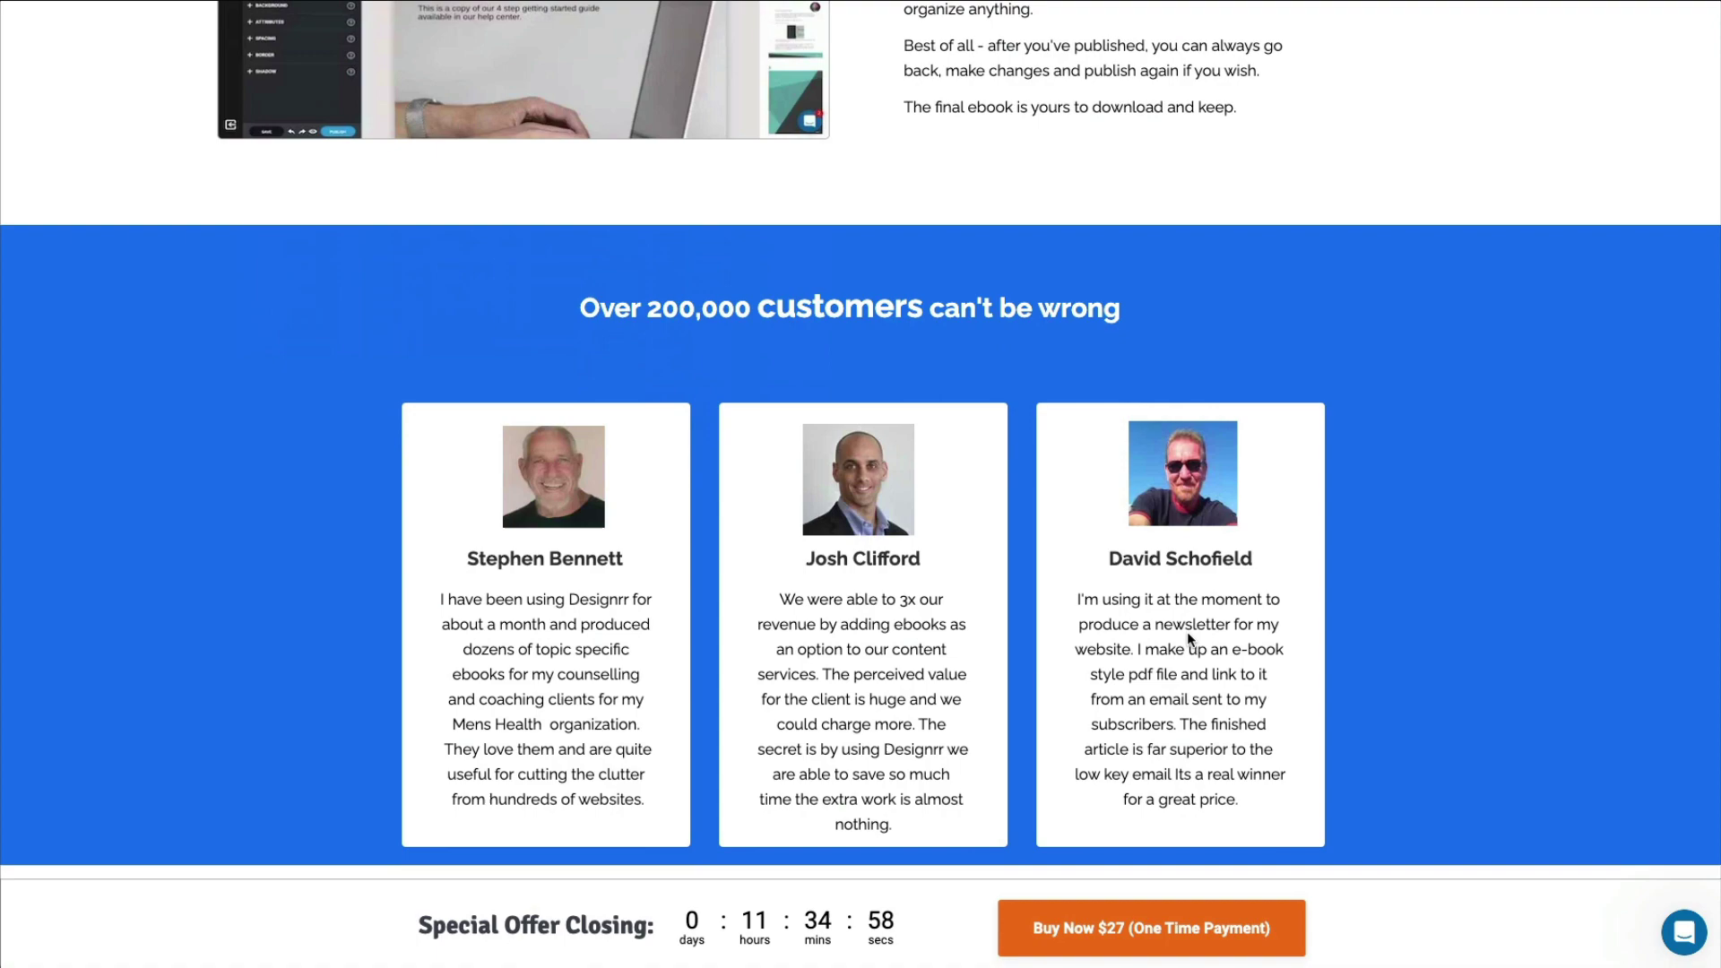
scroll(1187, 631, "down", 12)
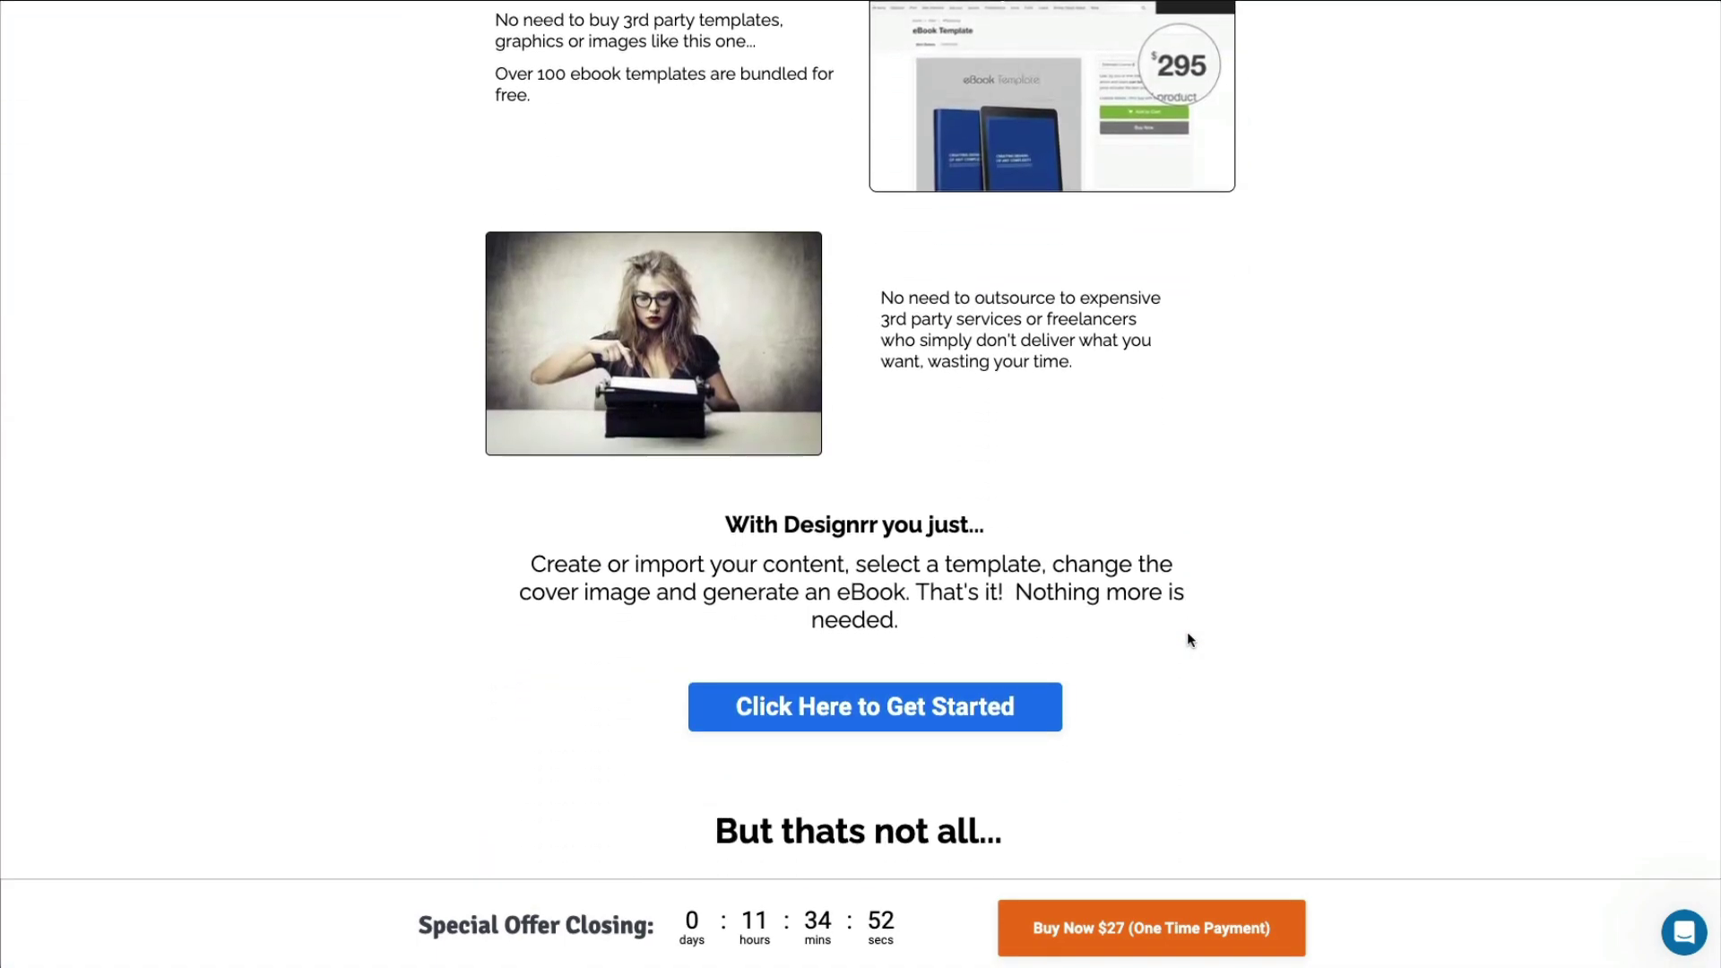
scroll(1187, 633, "down", 8)
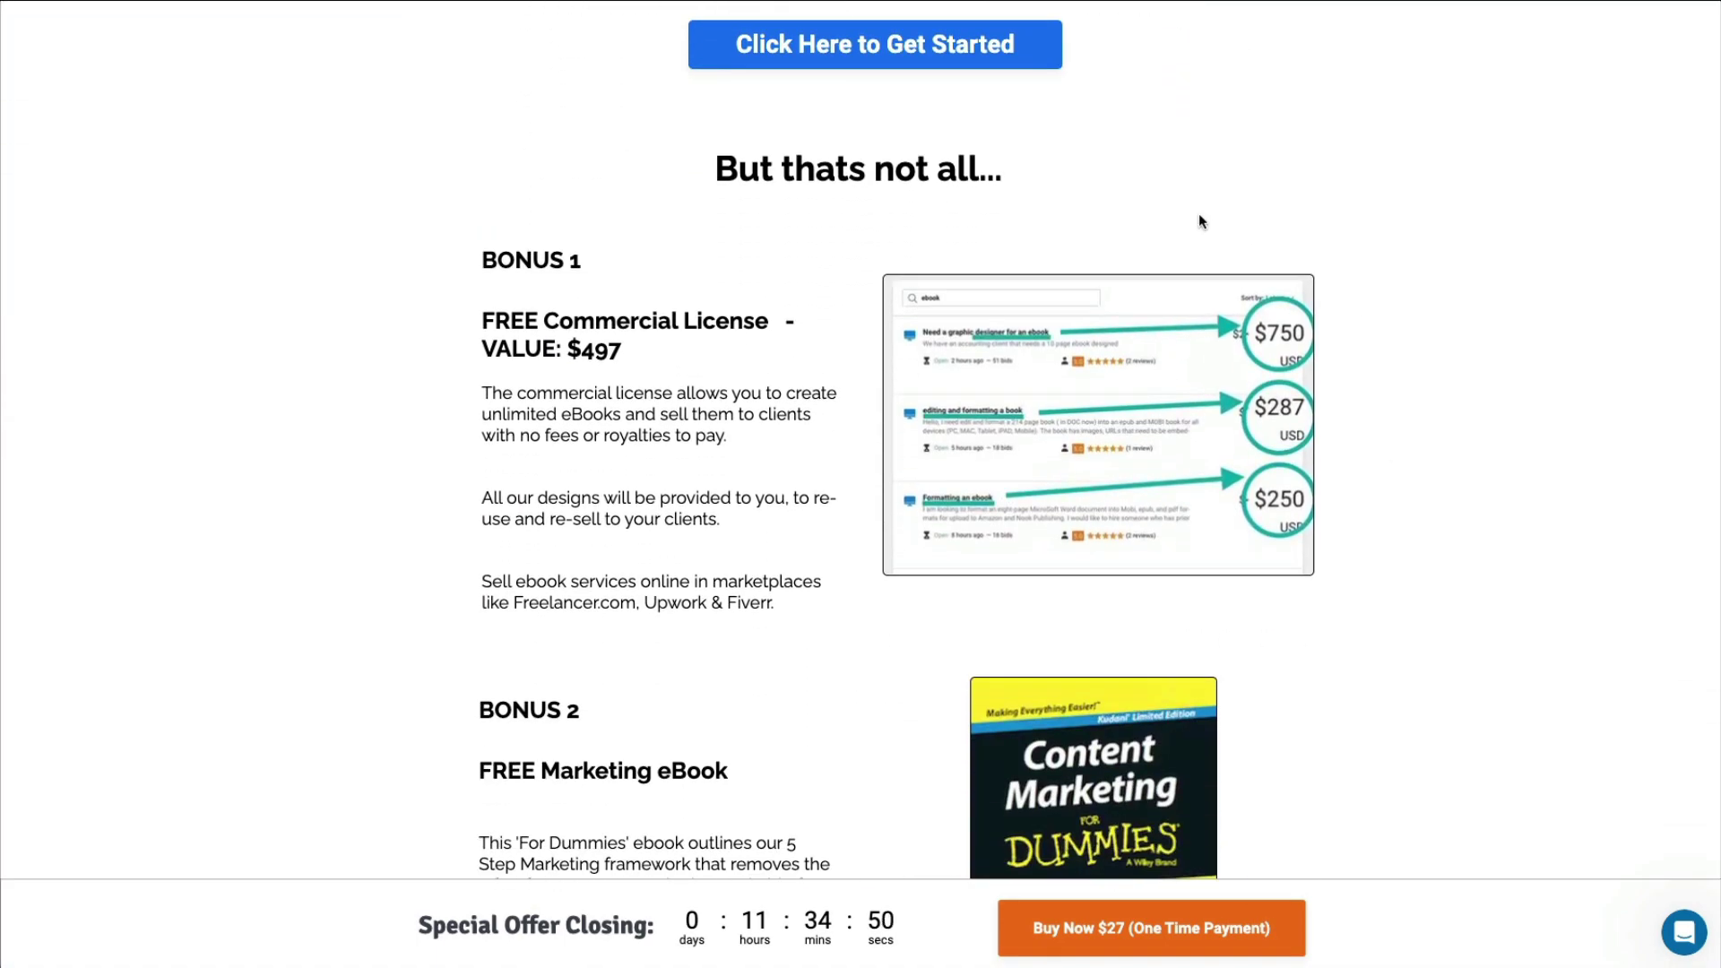
scroll(1332, 651, "down", 3)
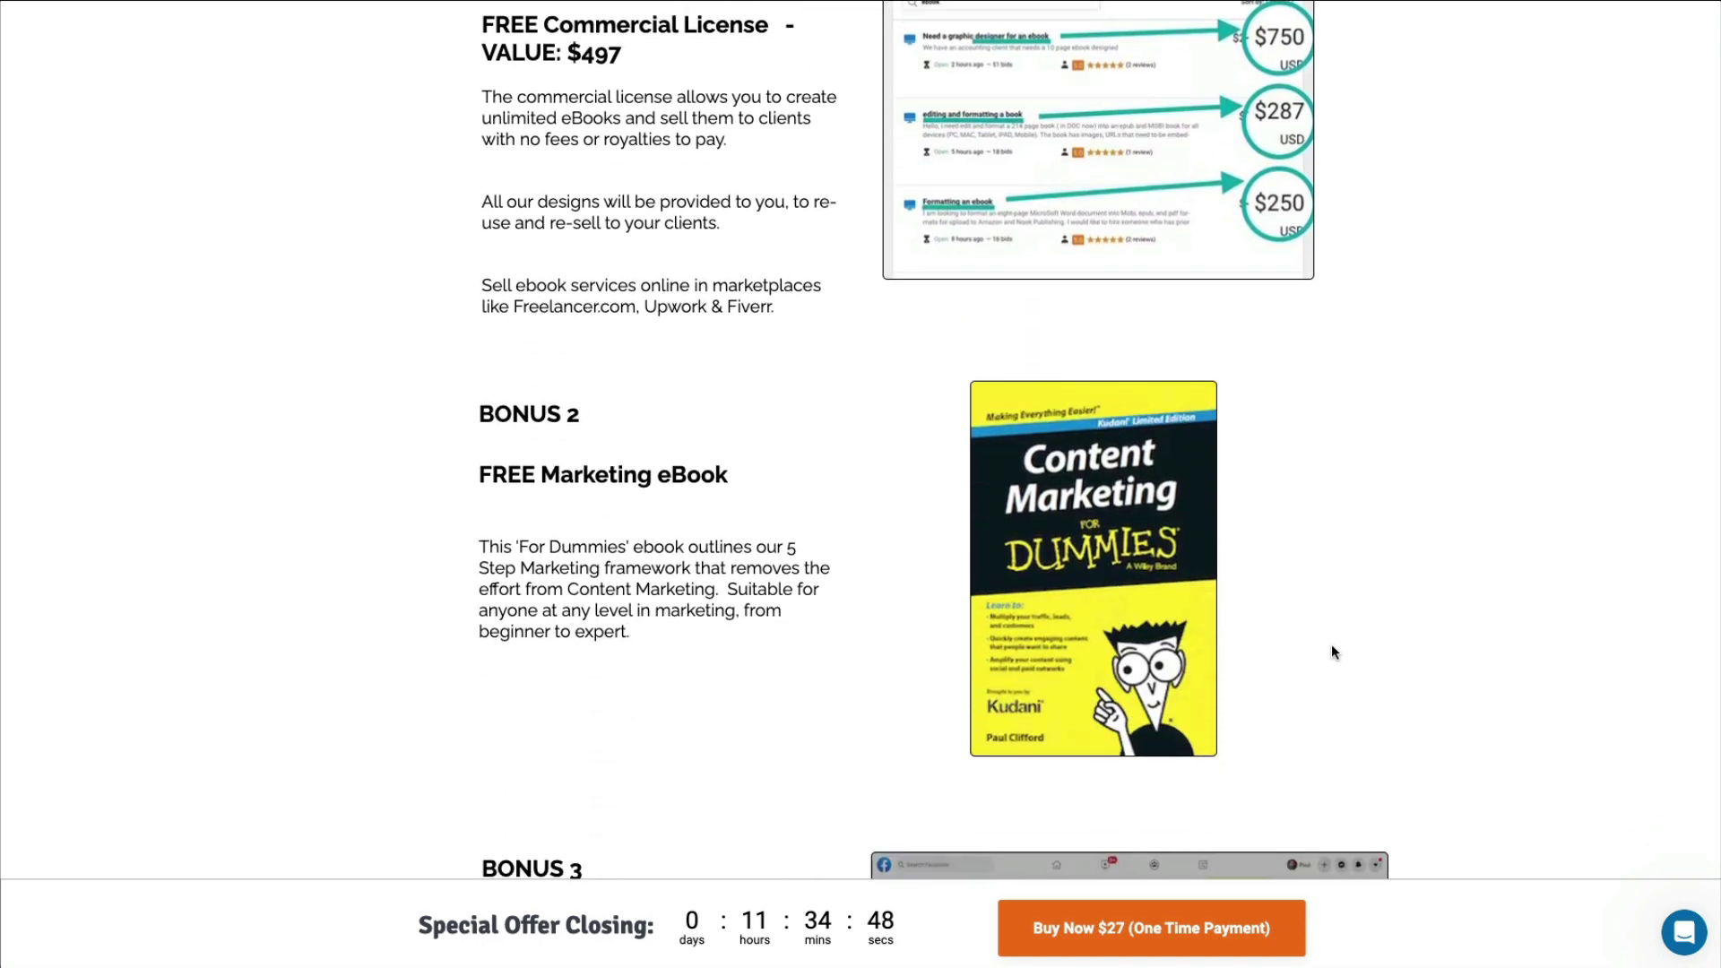
scroll(1332, 652, "down", 1)
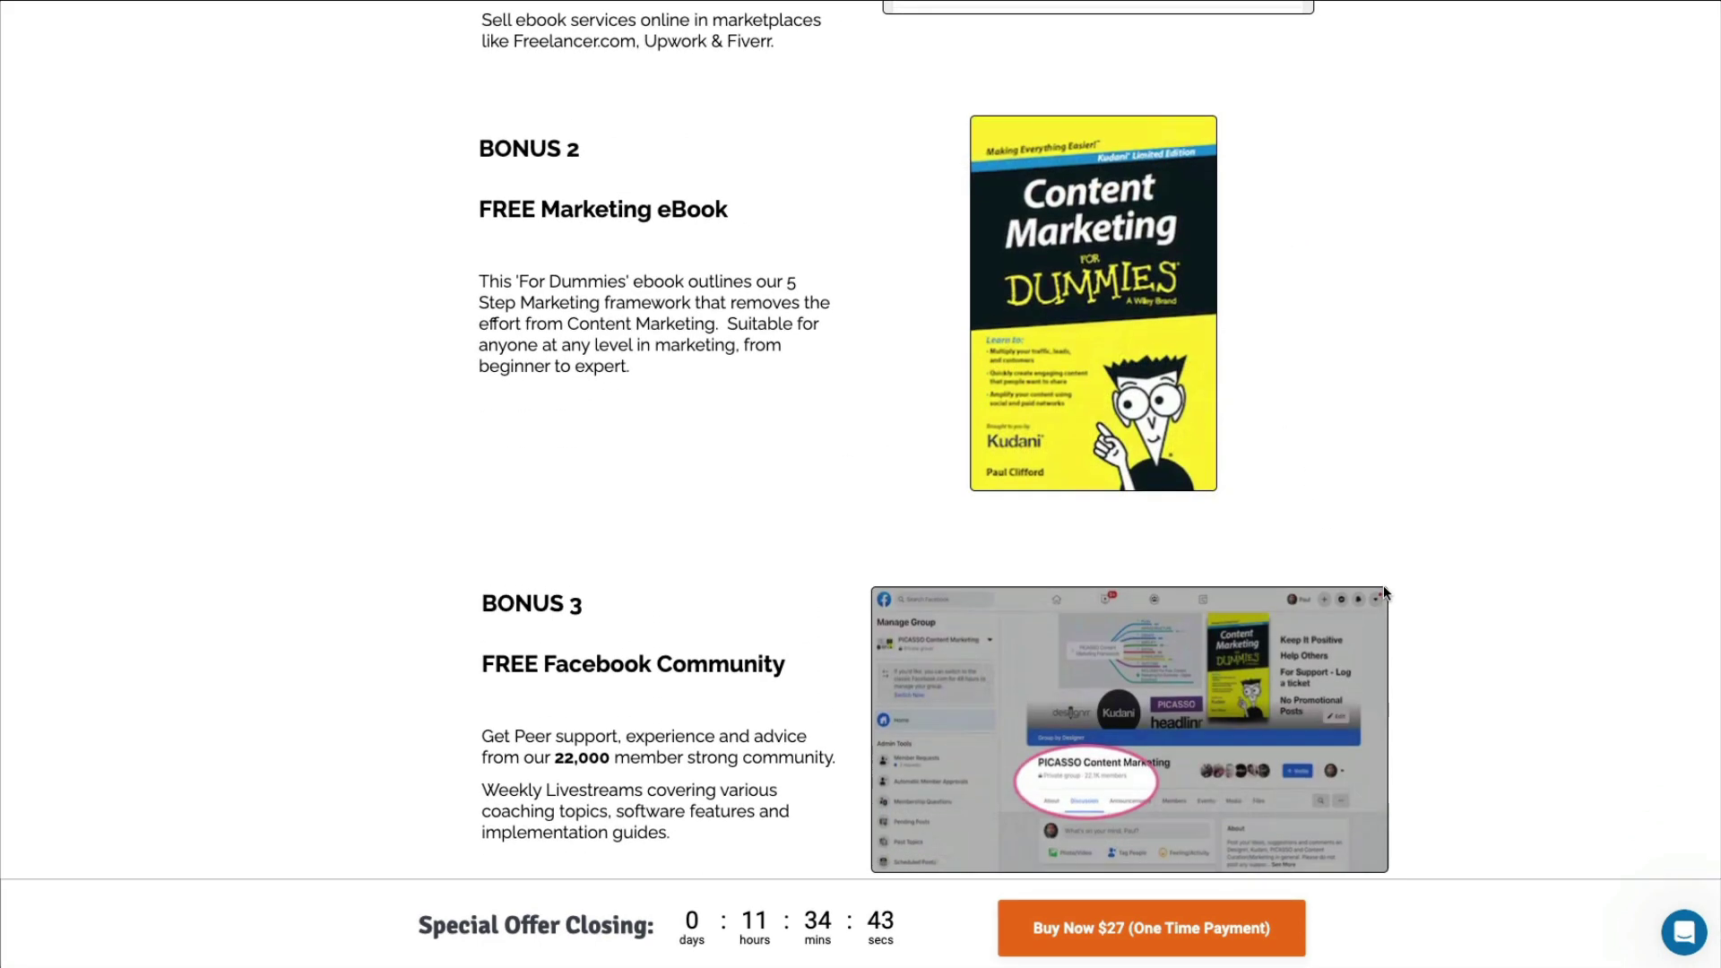
scroll(1384, 584, "down", 3)
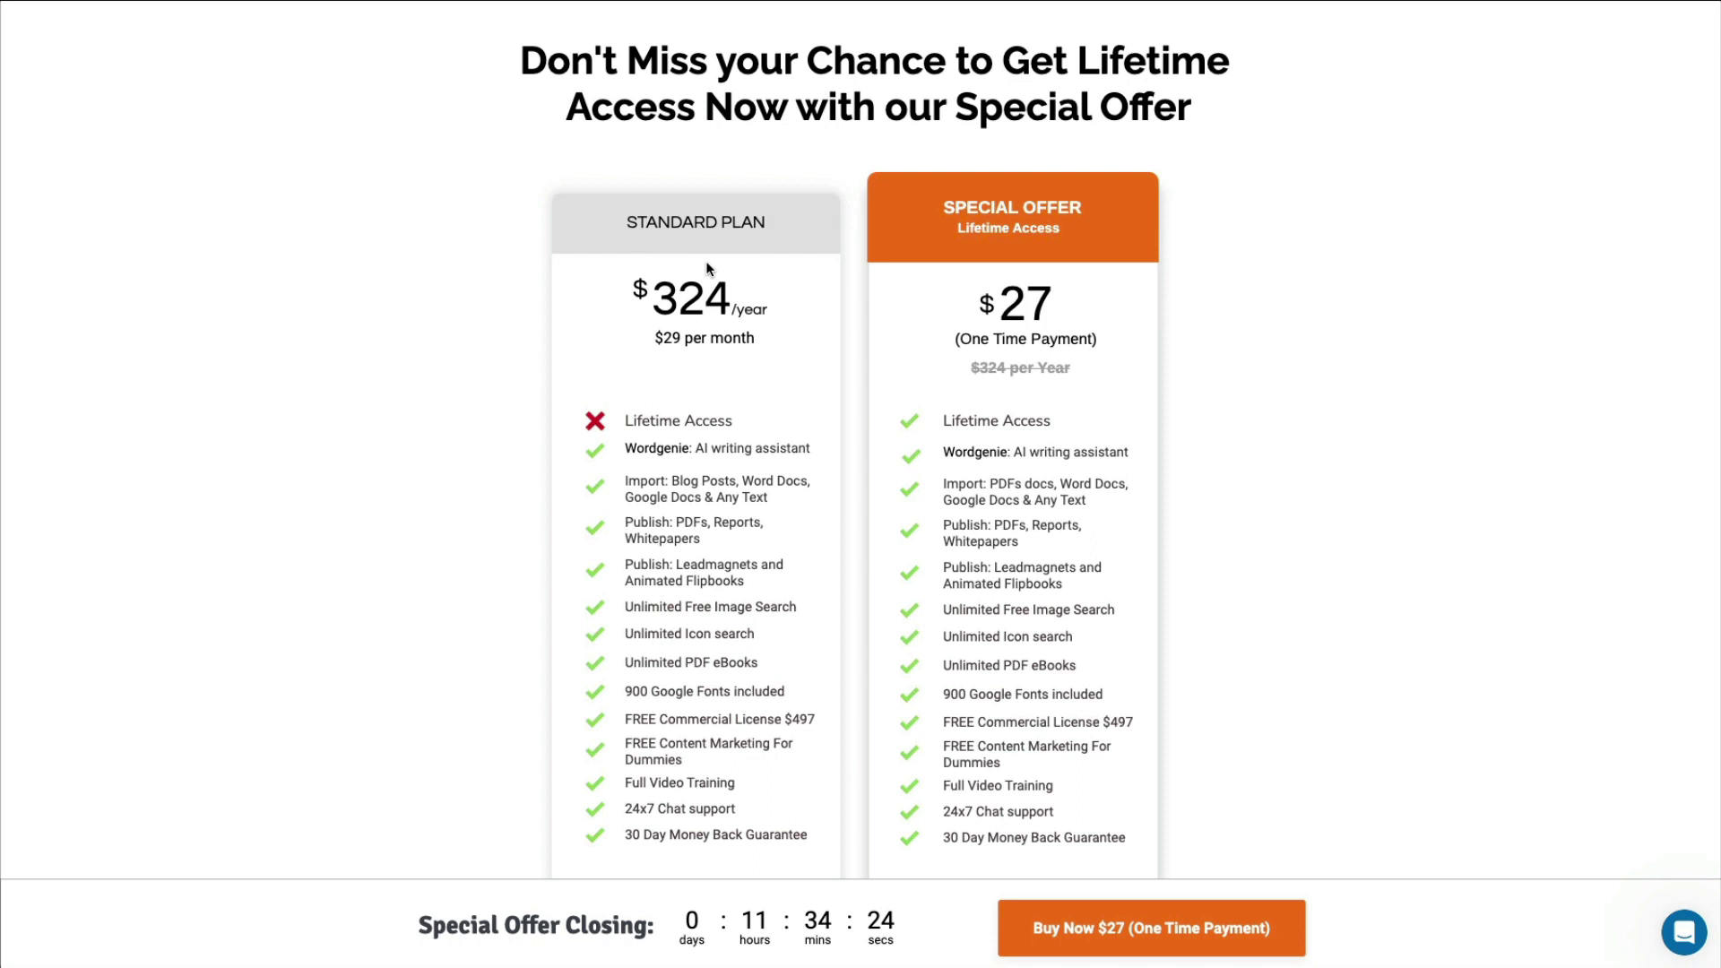
scroll(708, 265, "down", 2)
scroll(707, 267, "down", 1)
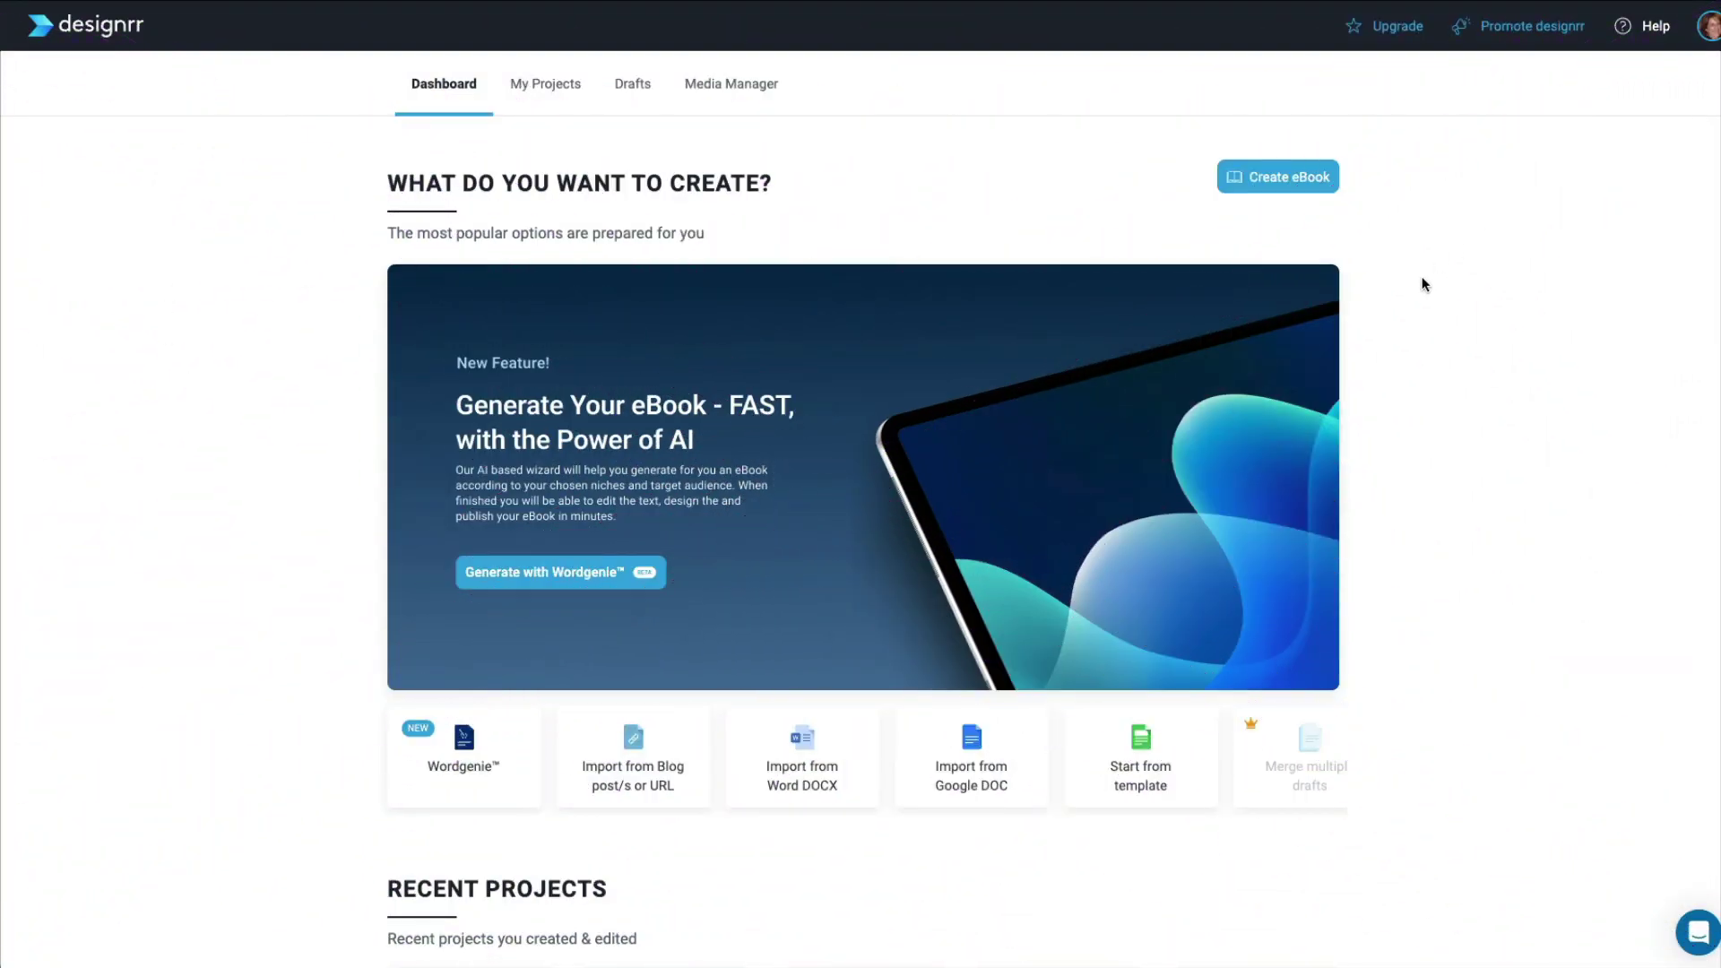
- Scroll and drag through the dashboard's eBook creation options
scroll(1423, 283, "down", 1)
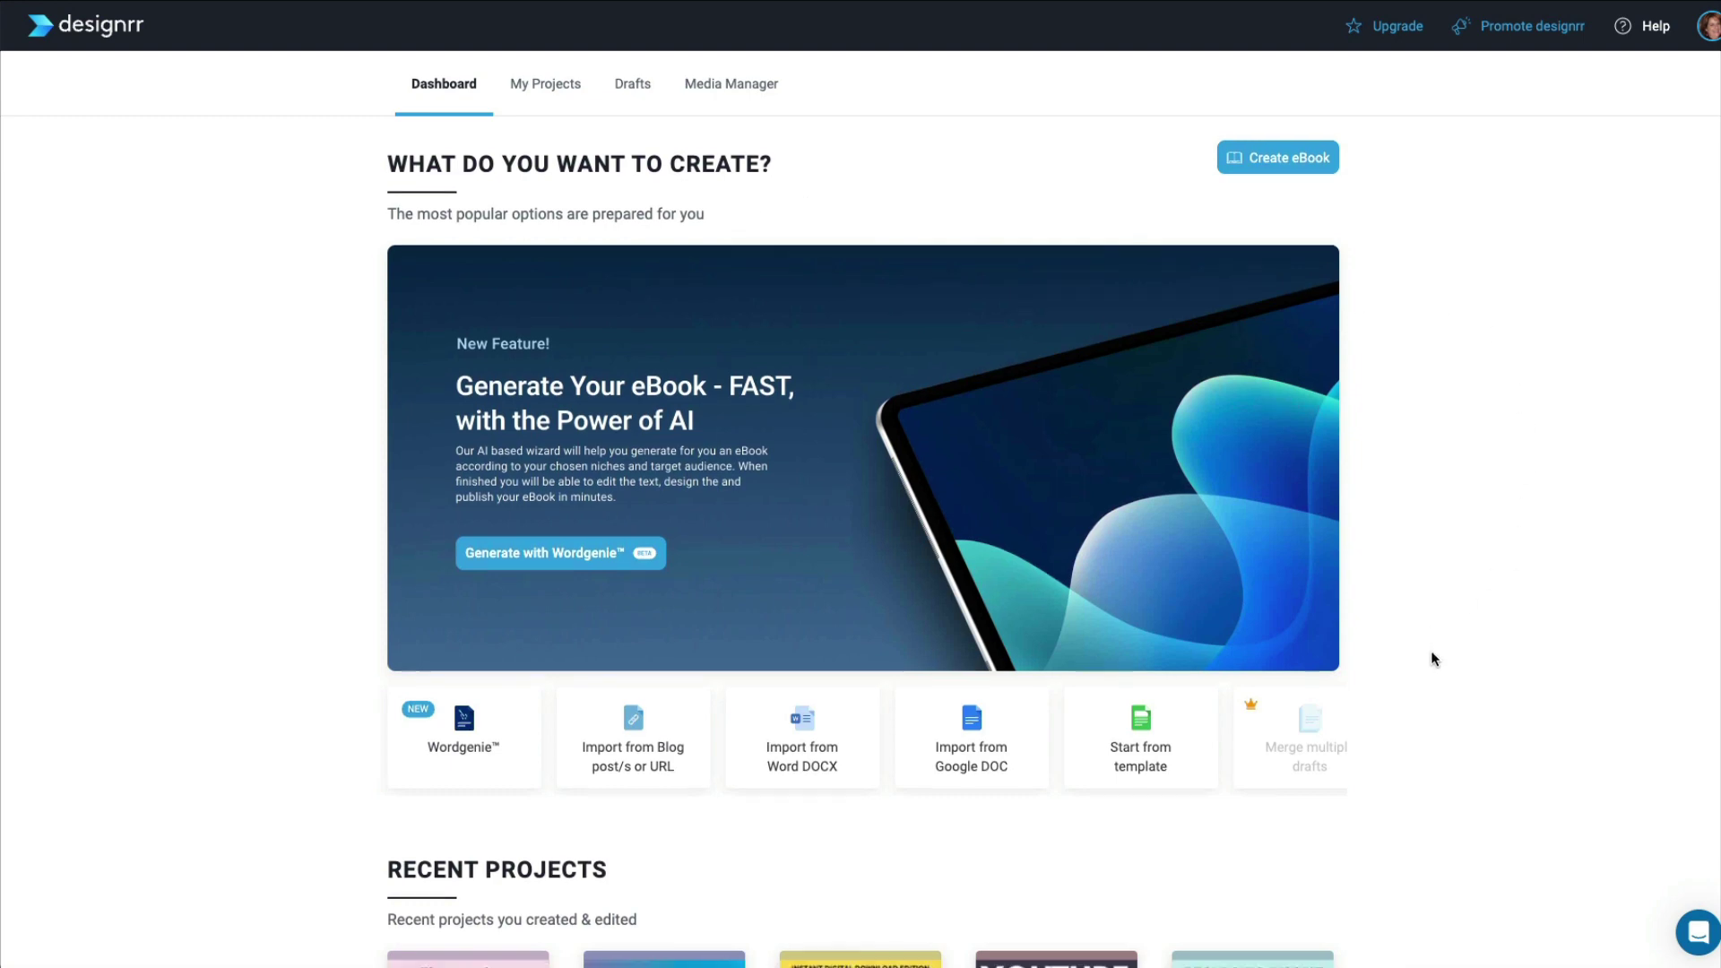
scroll(1431, 650, "down", 3)
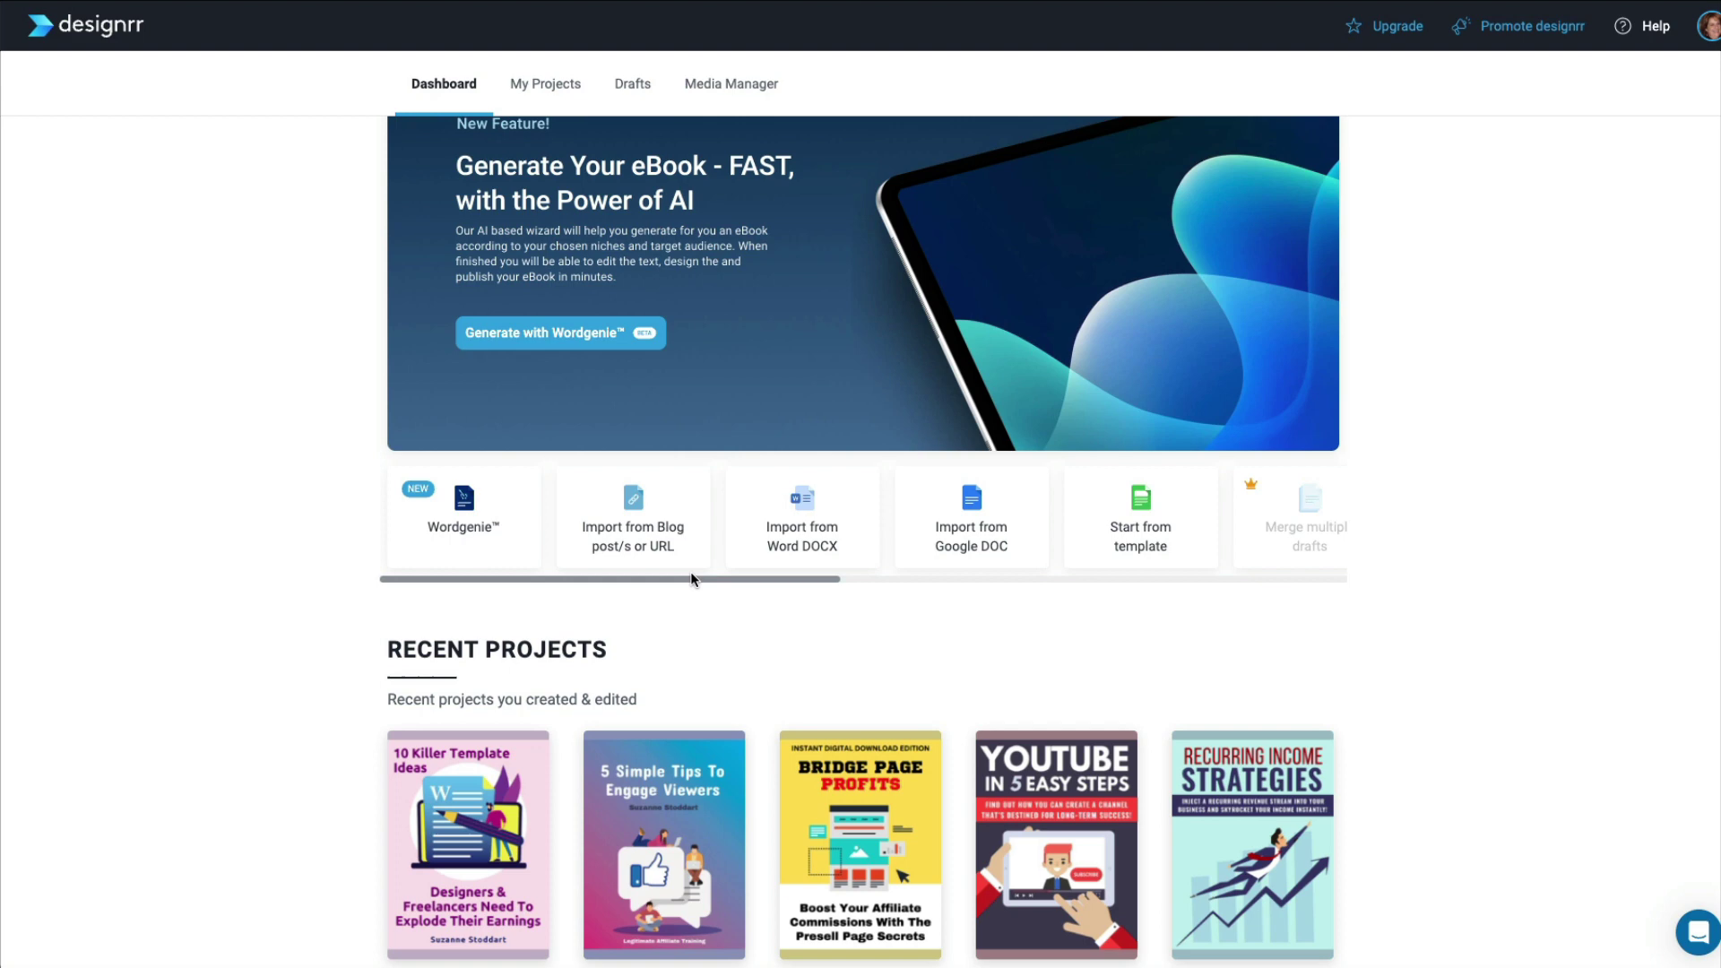
left_click_drag(686, 578, 1143, 610)
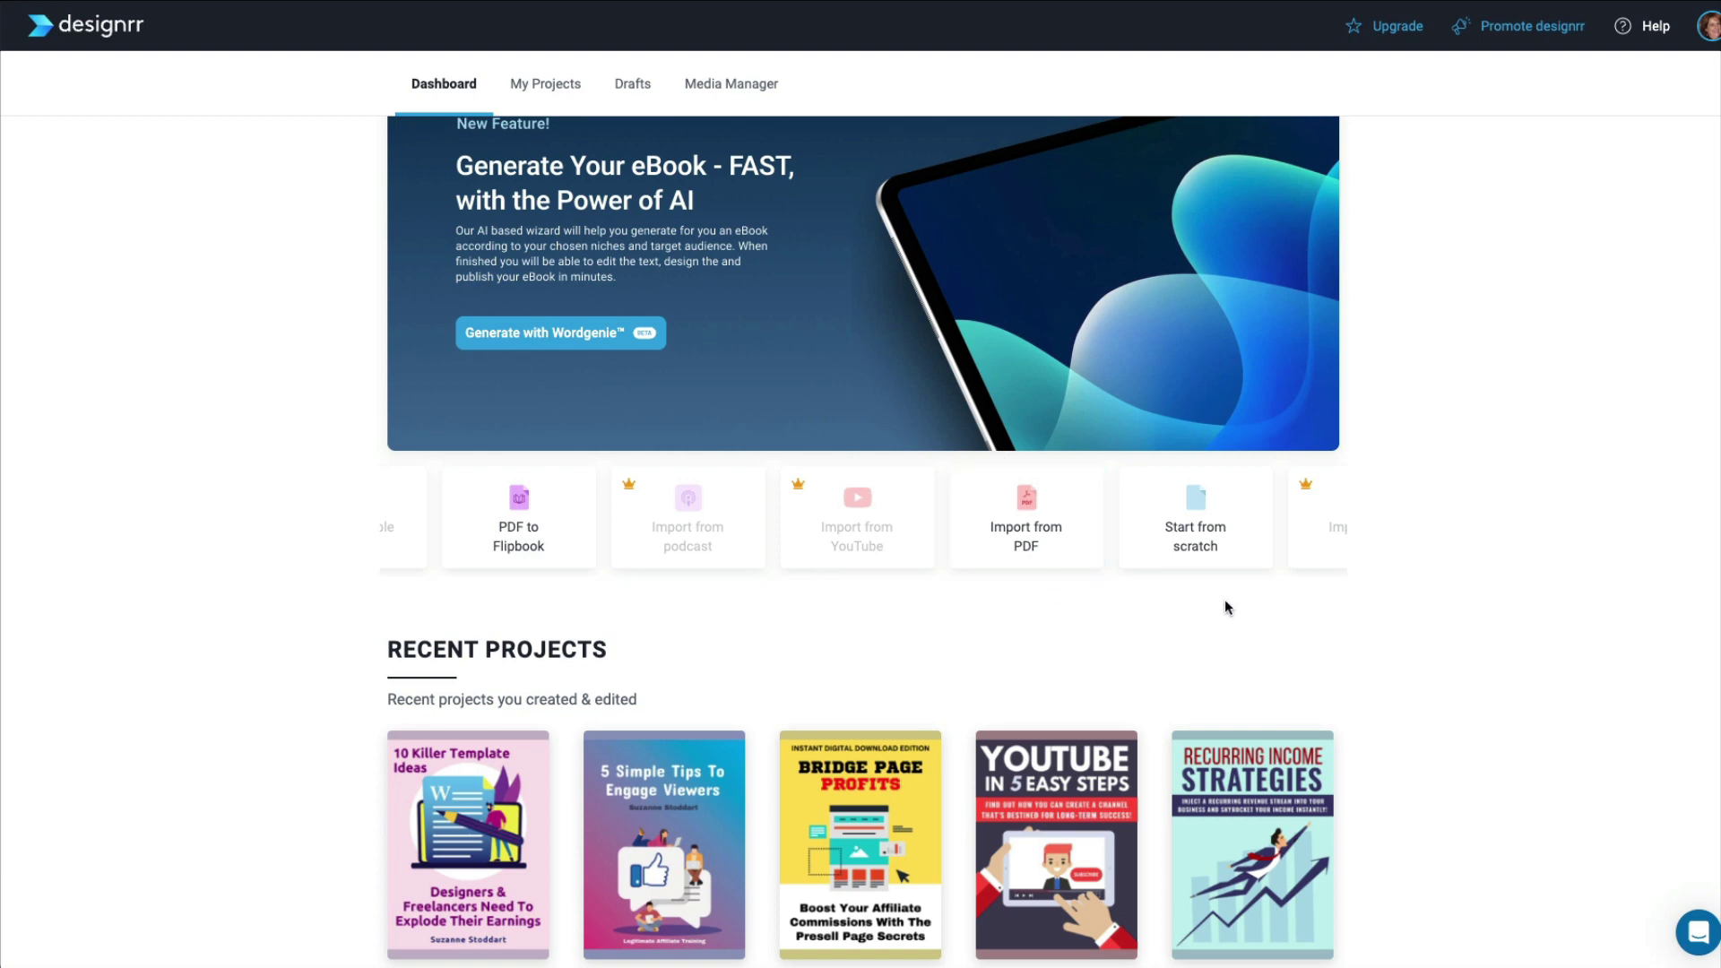
left_click_drag(1122, 580, 1189, 581)
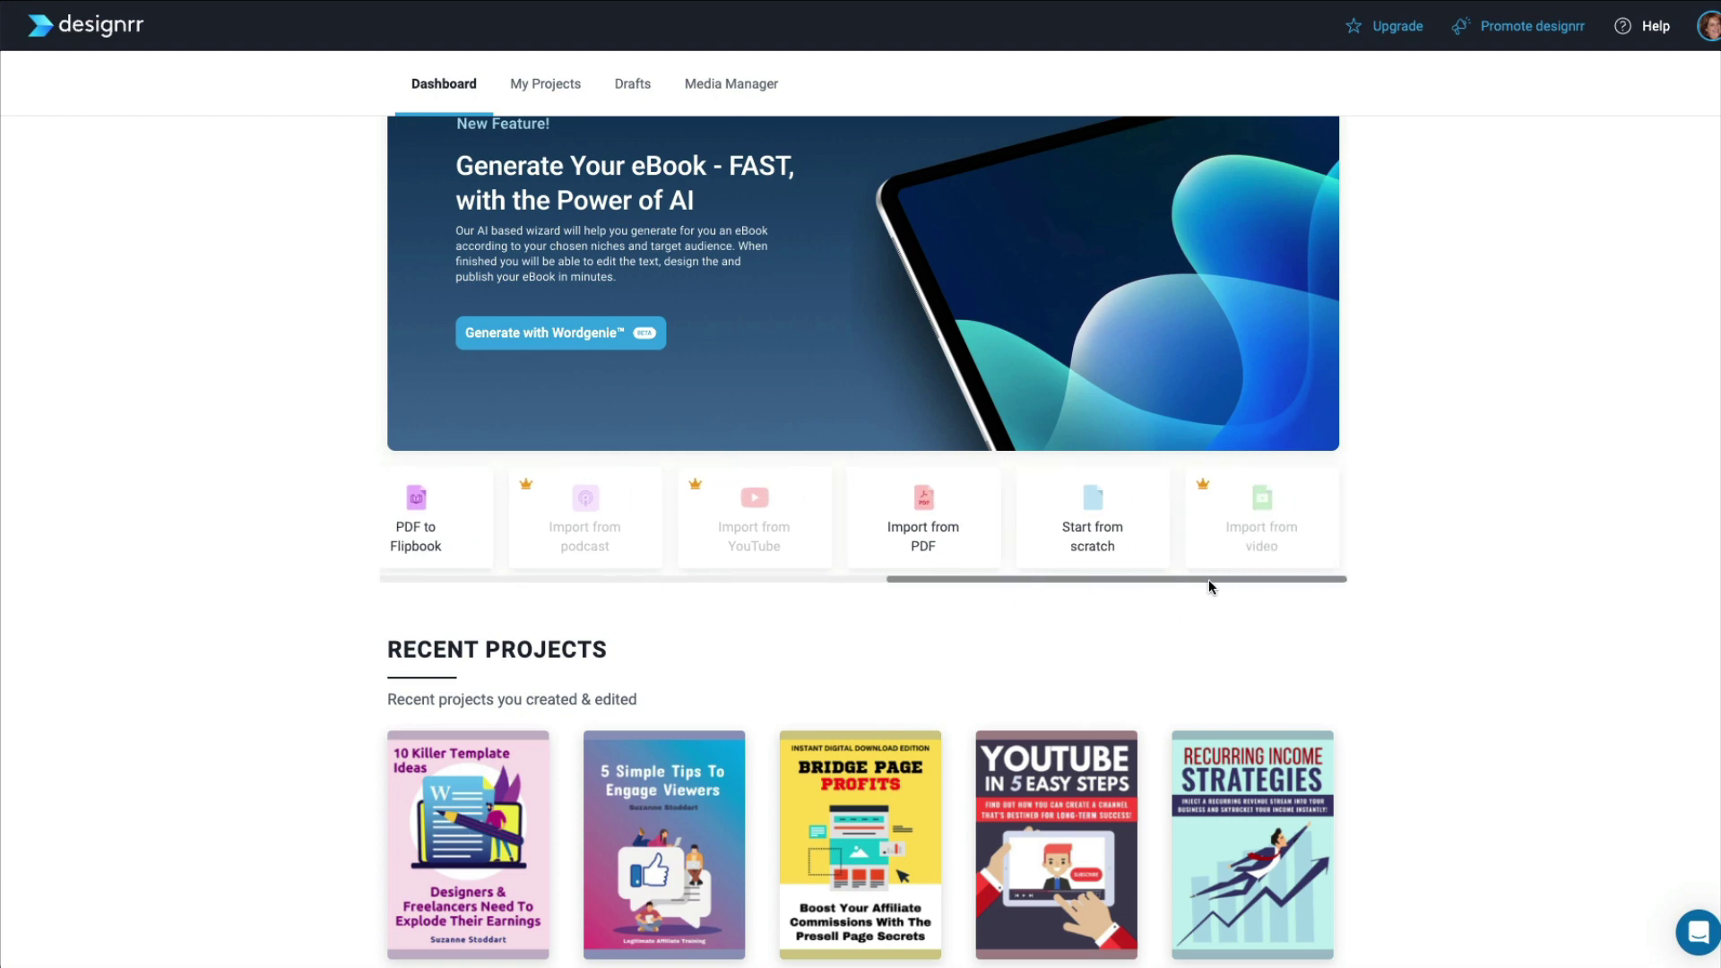
left_click_drag(1209, 579, 701, 582)
scroll(1429, 637, "down", 3)
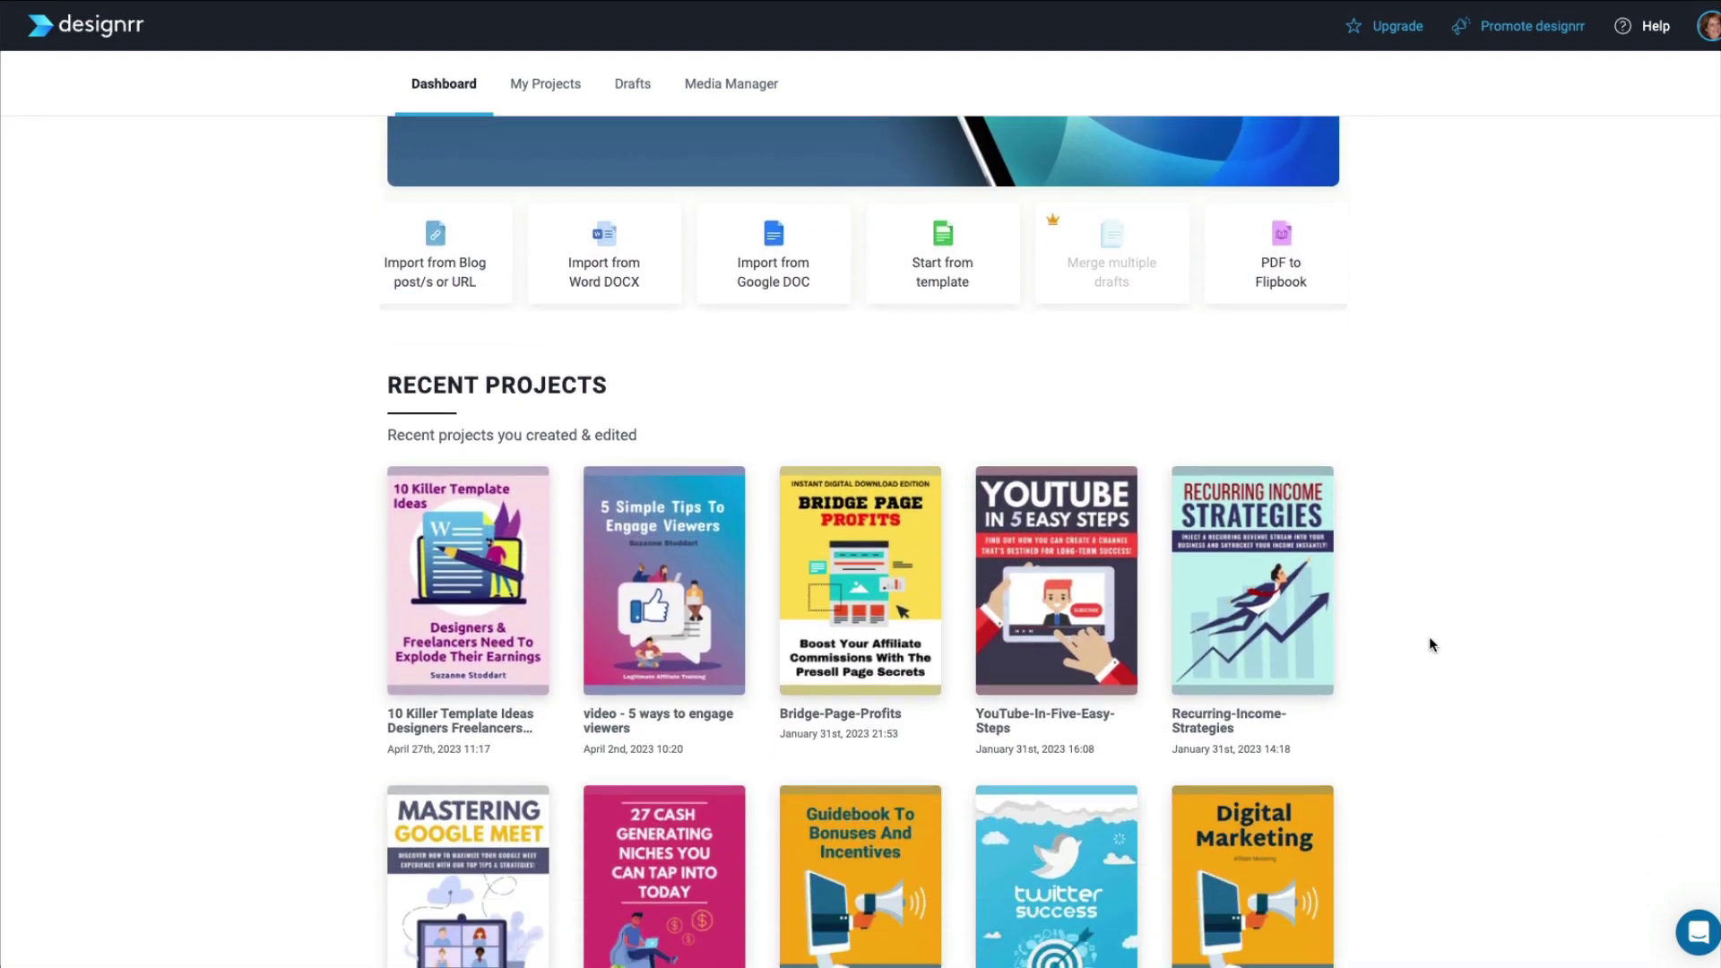
scroll(1431, 643, "down", 3)
scroll(1429, 642, "up", 6)
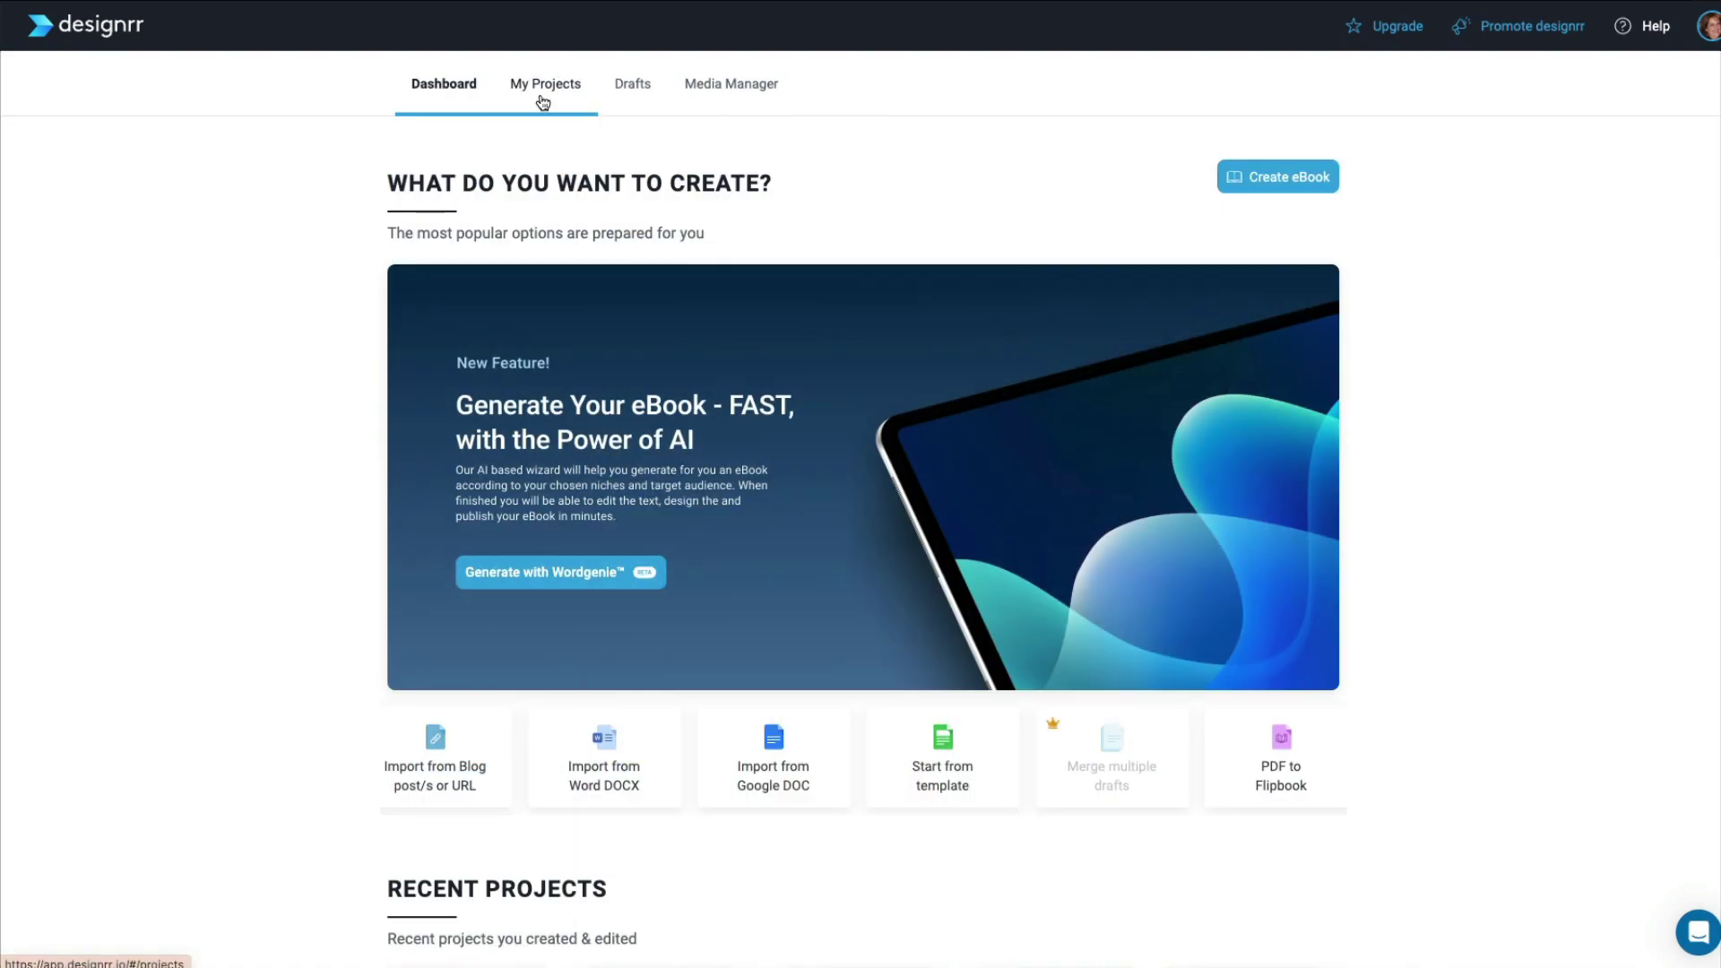
- Go to My Projects and show the Drafts list of saved eBooks
left_click(541, 99)
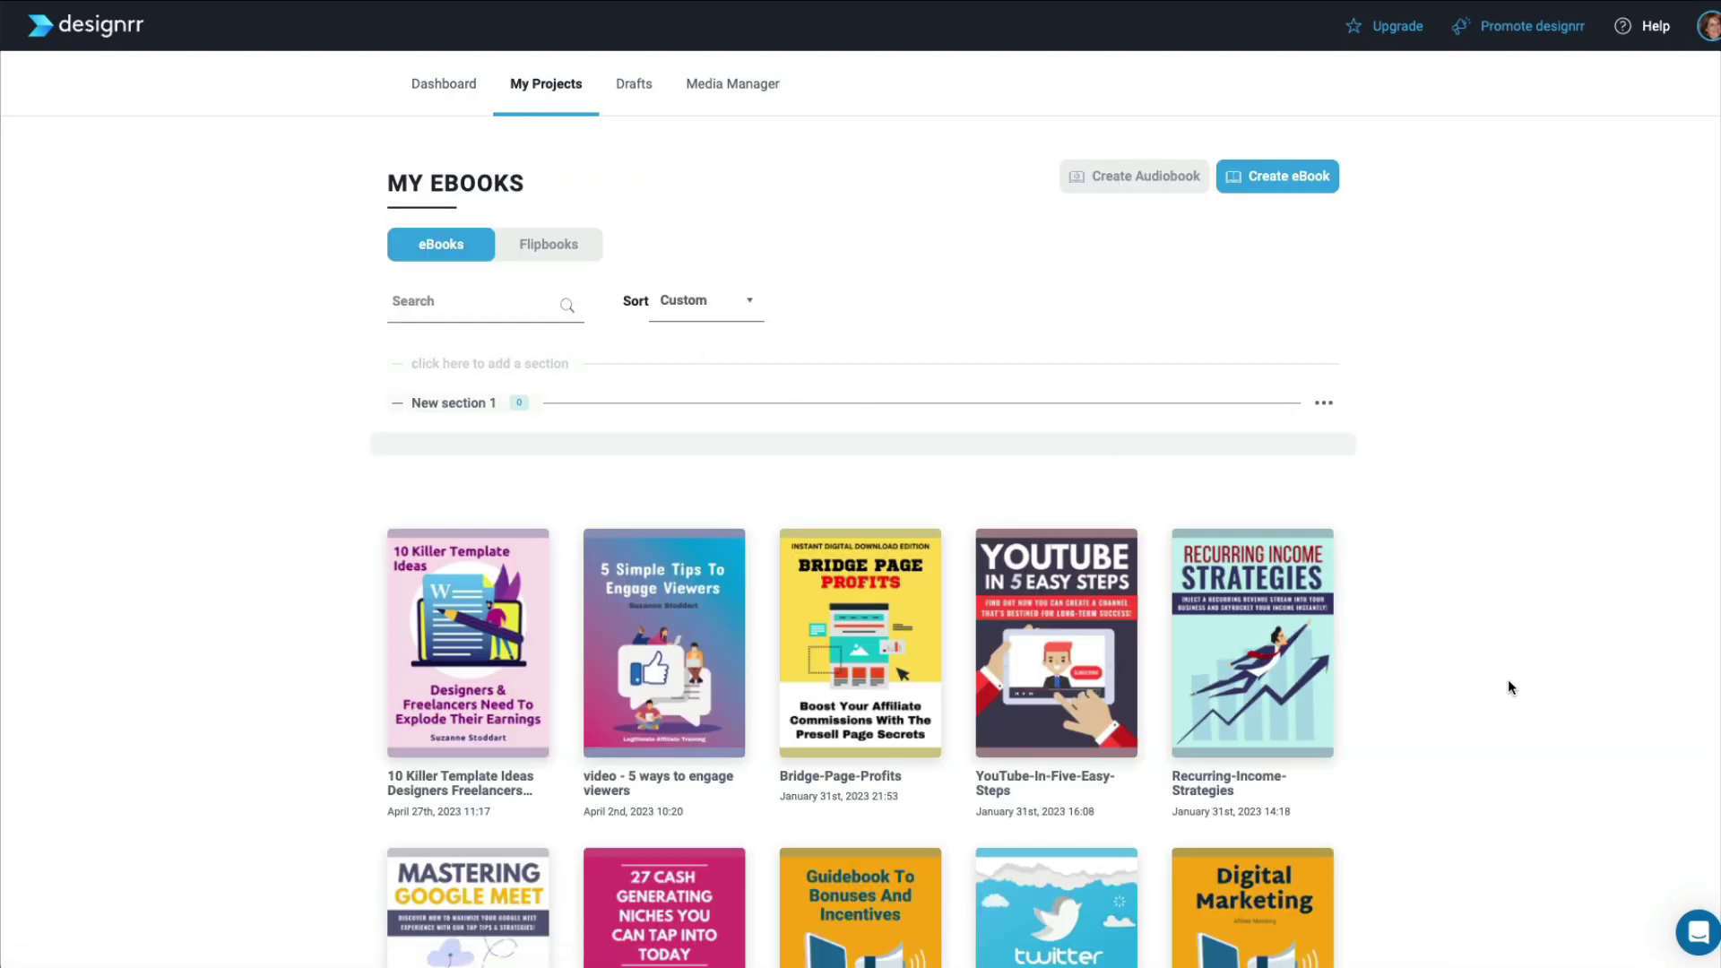
scroll(1436, 699, "down", 5)
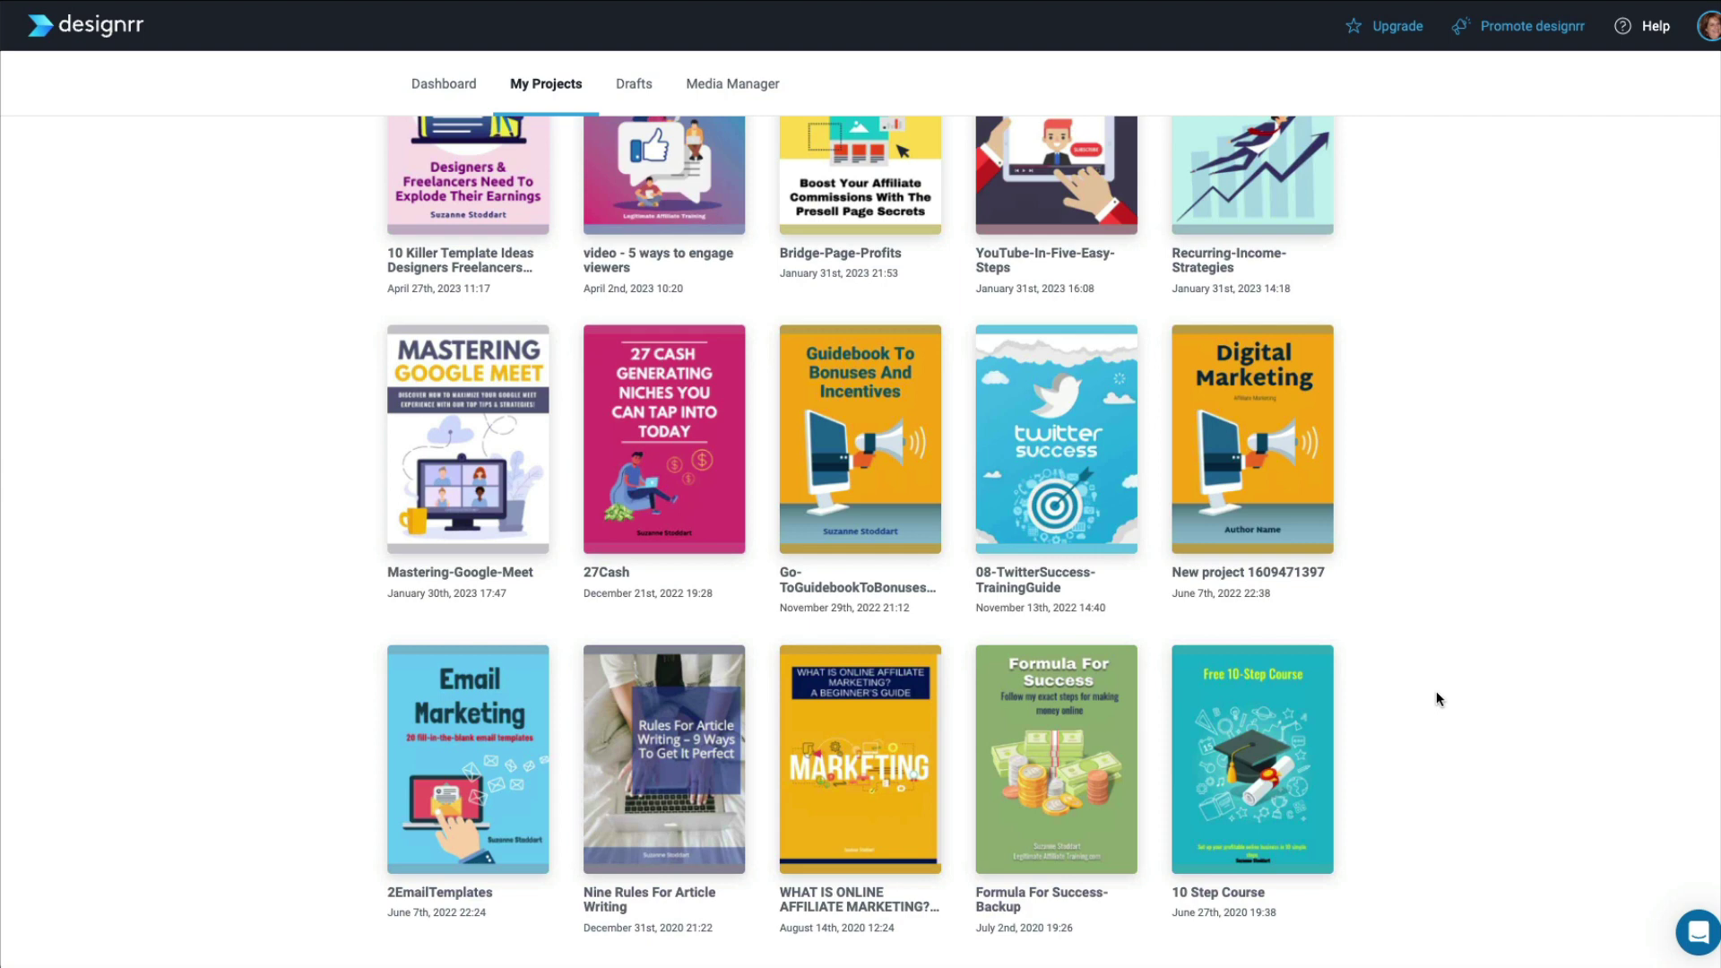
scroll(1436, 698, "up", 5)
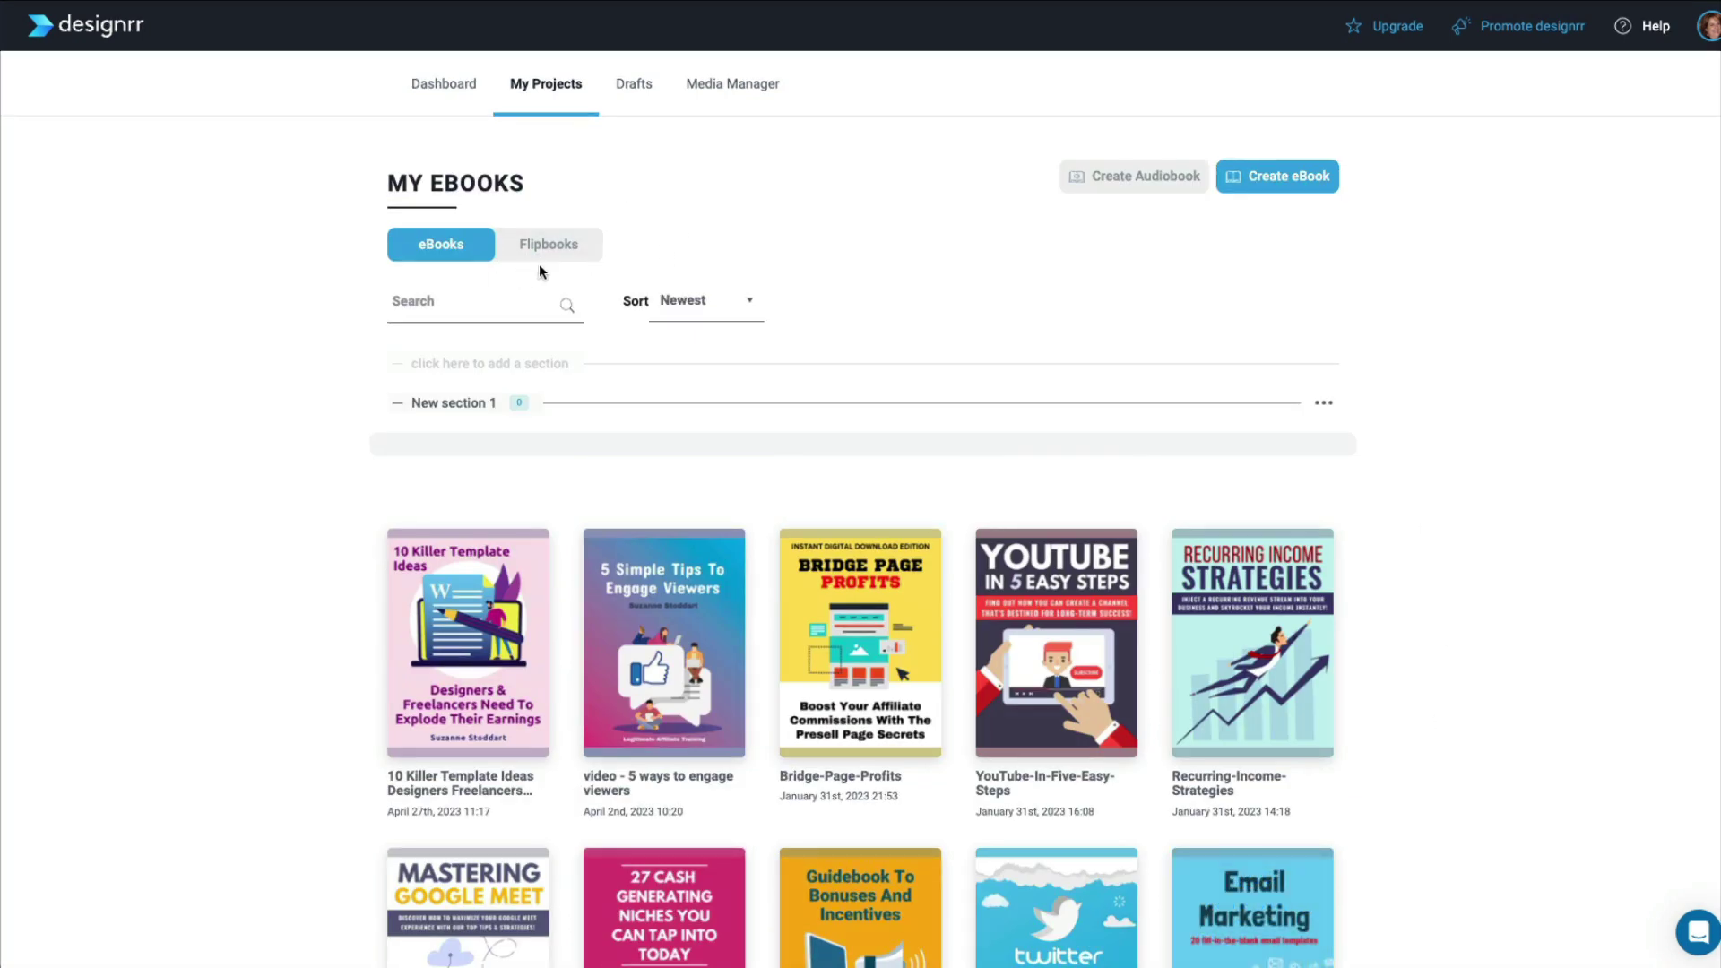
left_click(634, 86)
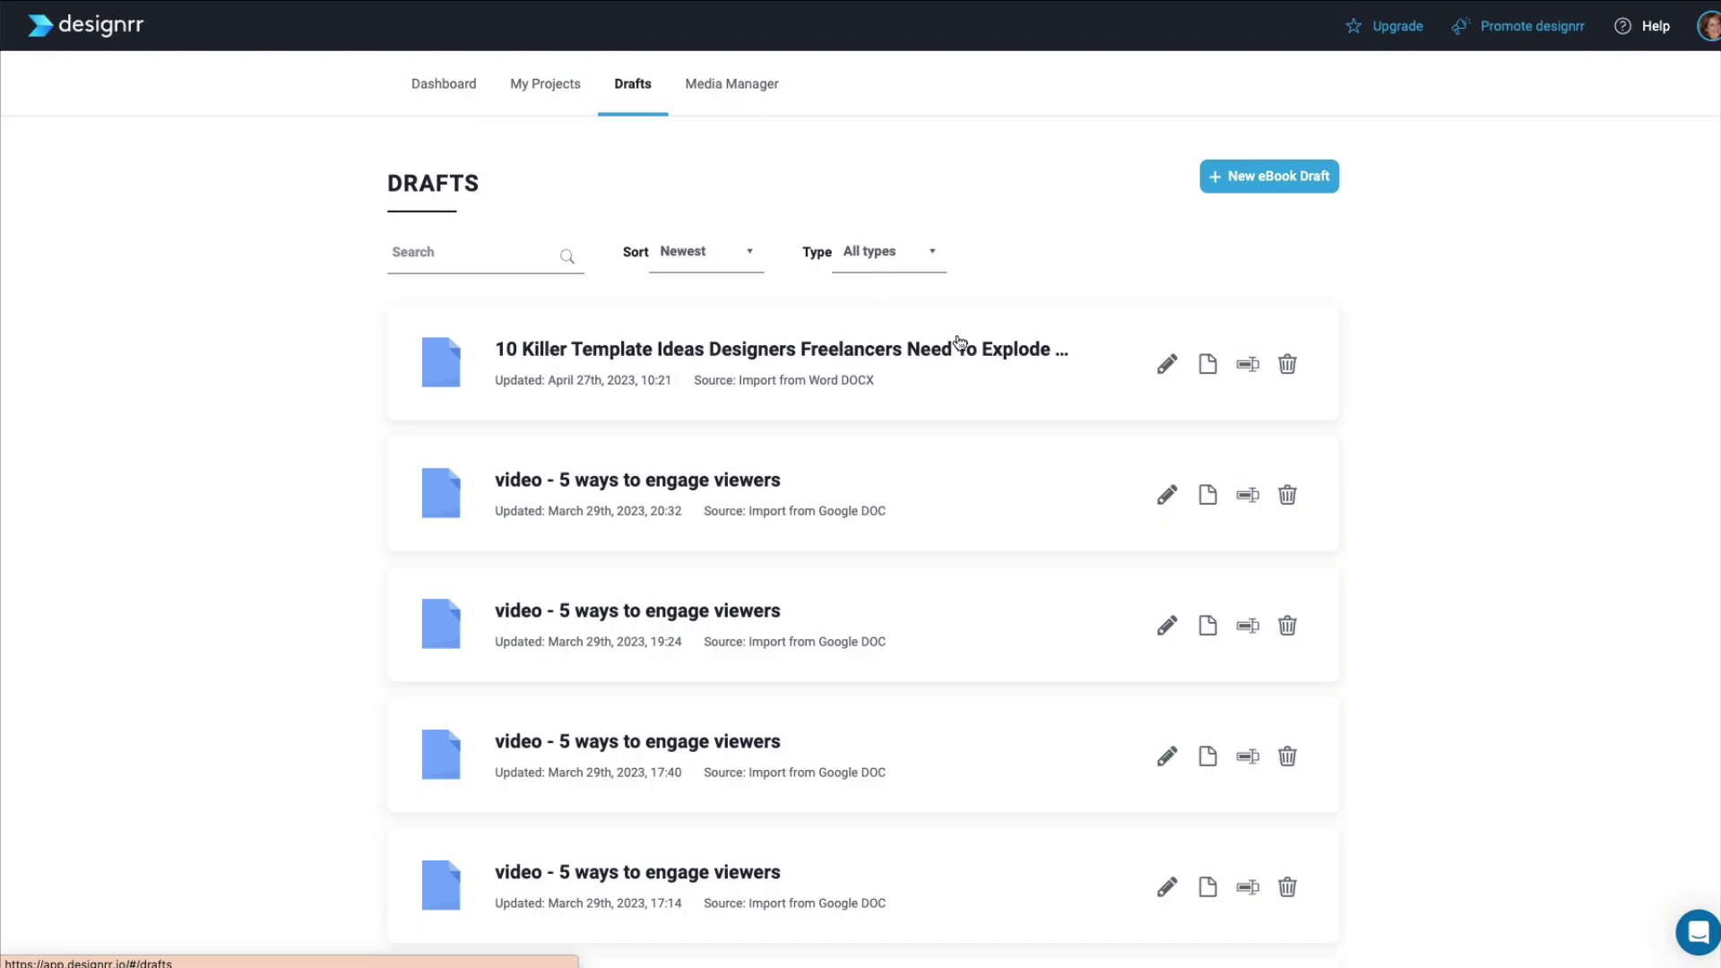
scroll(997, 680, "down", 10)
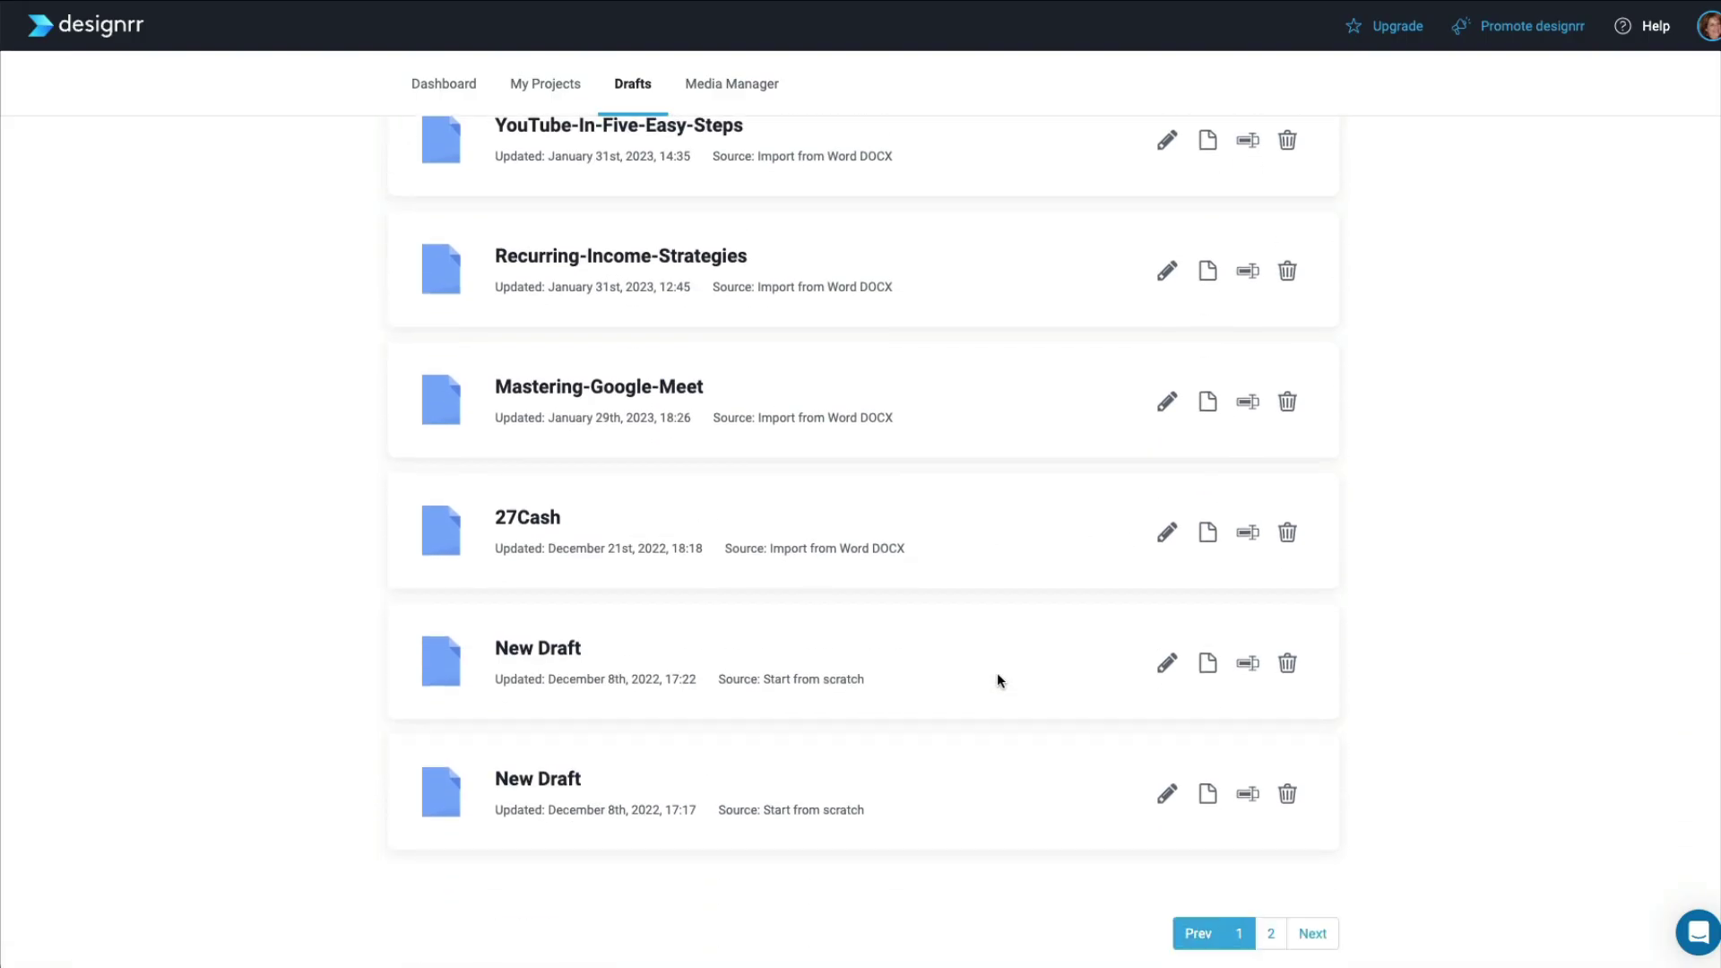
scroll(1026, 701, "up", 10)
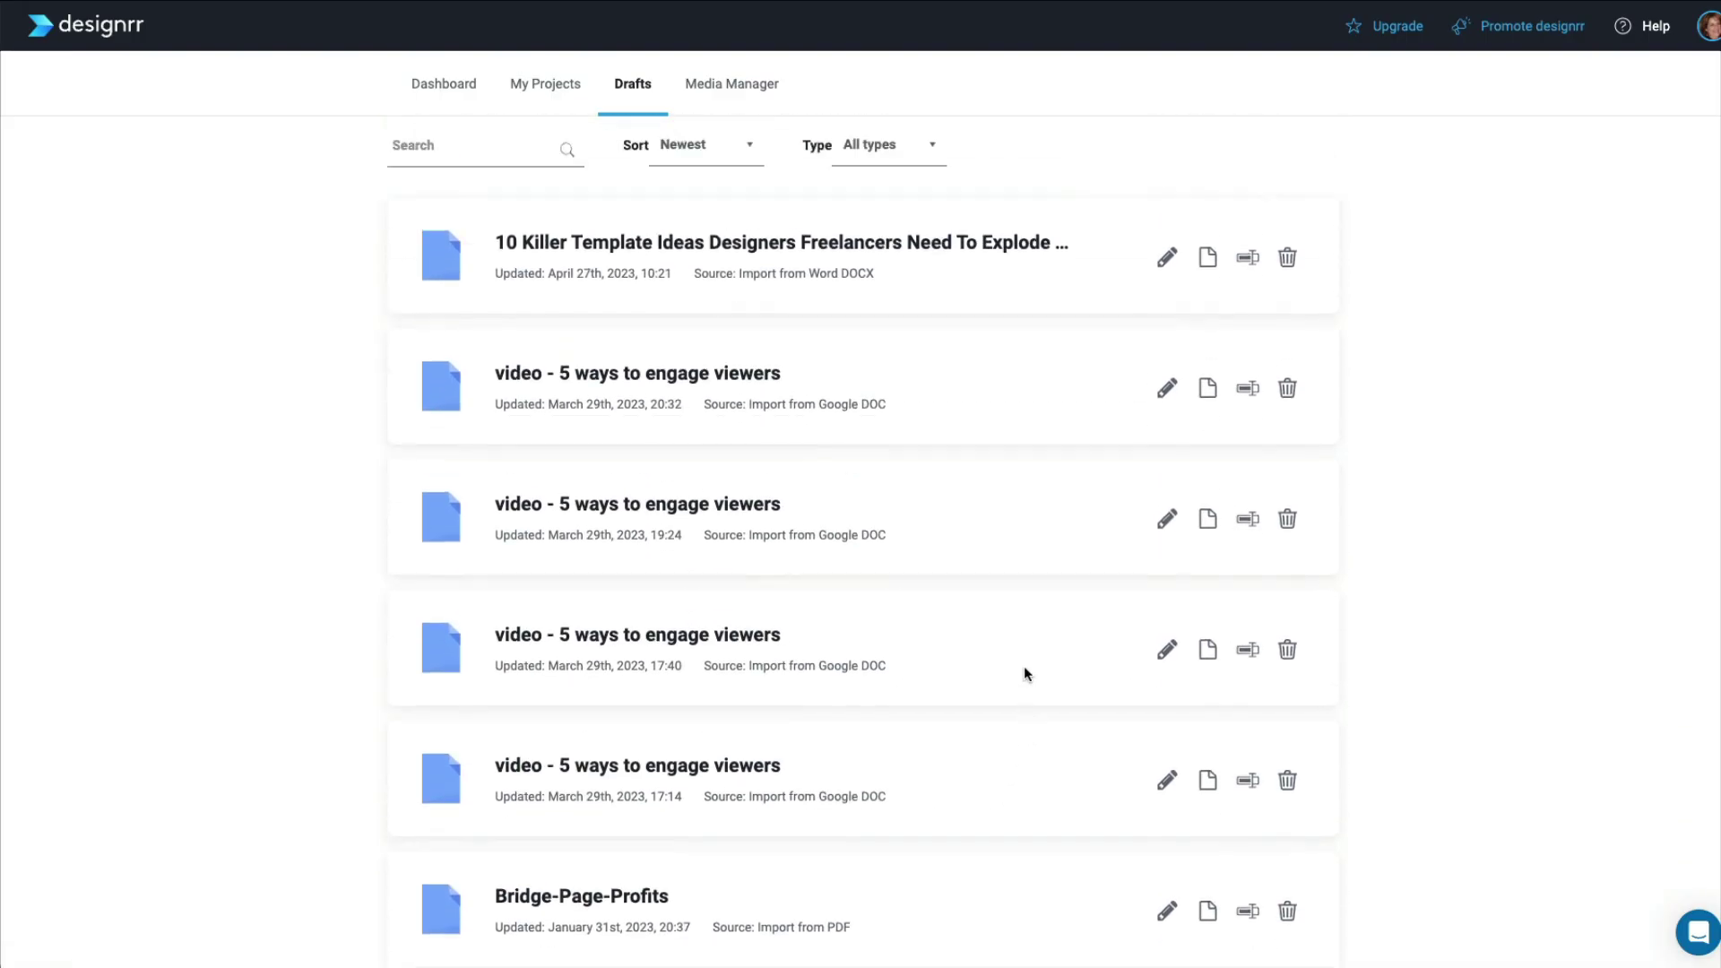
- In Media Manager, dismiss the upload dialog and search stock photos for 'dog'
left_click(721, 85)
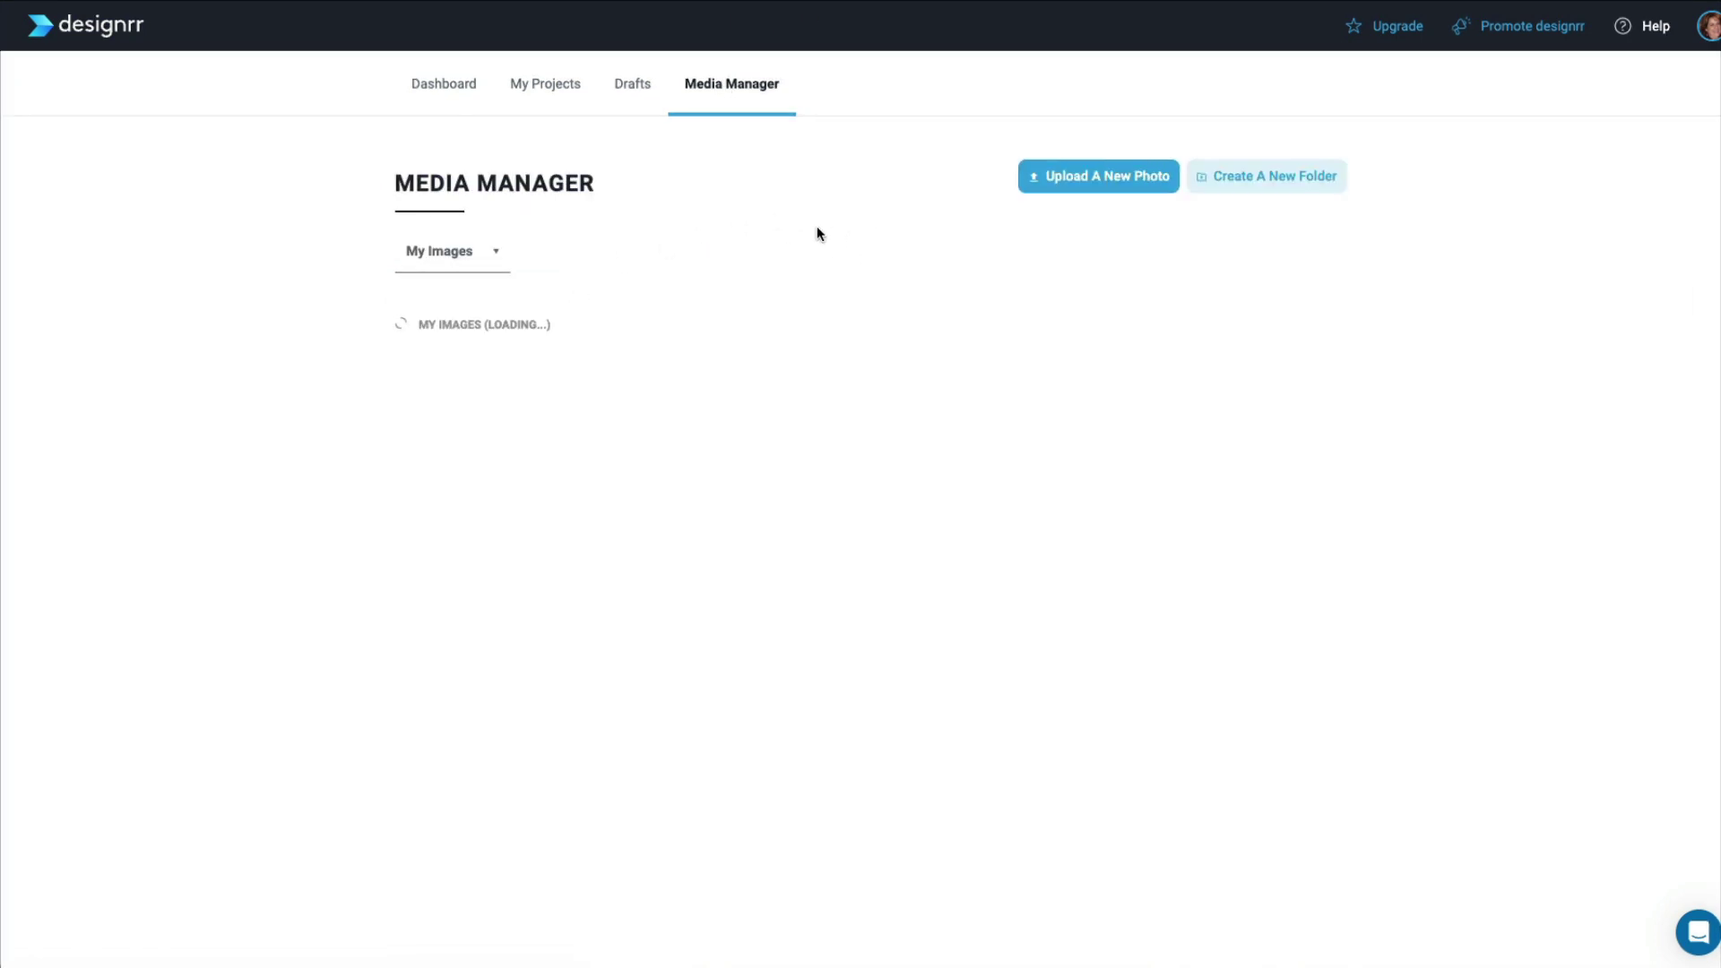
left_click(1090, 191)
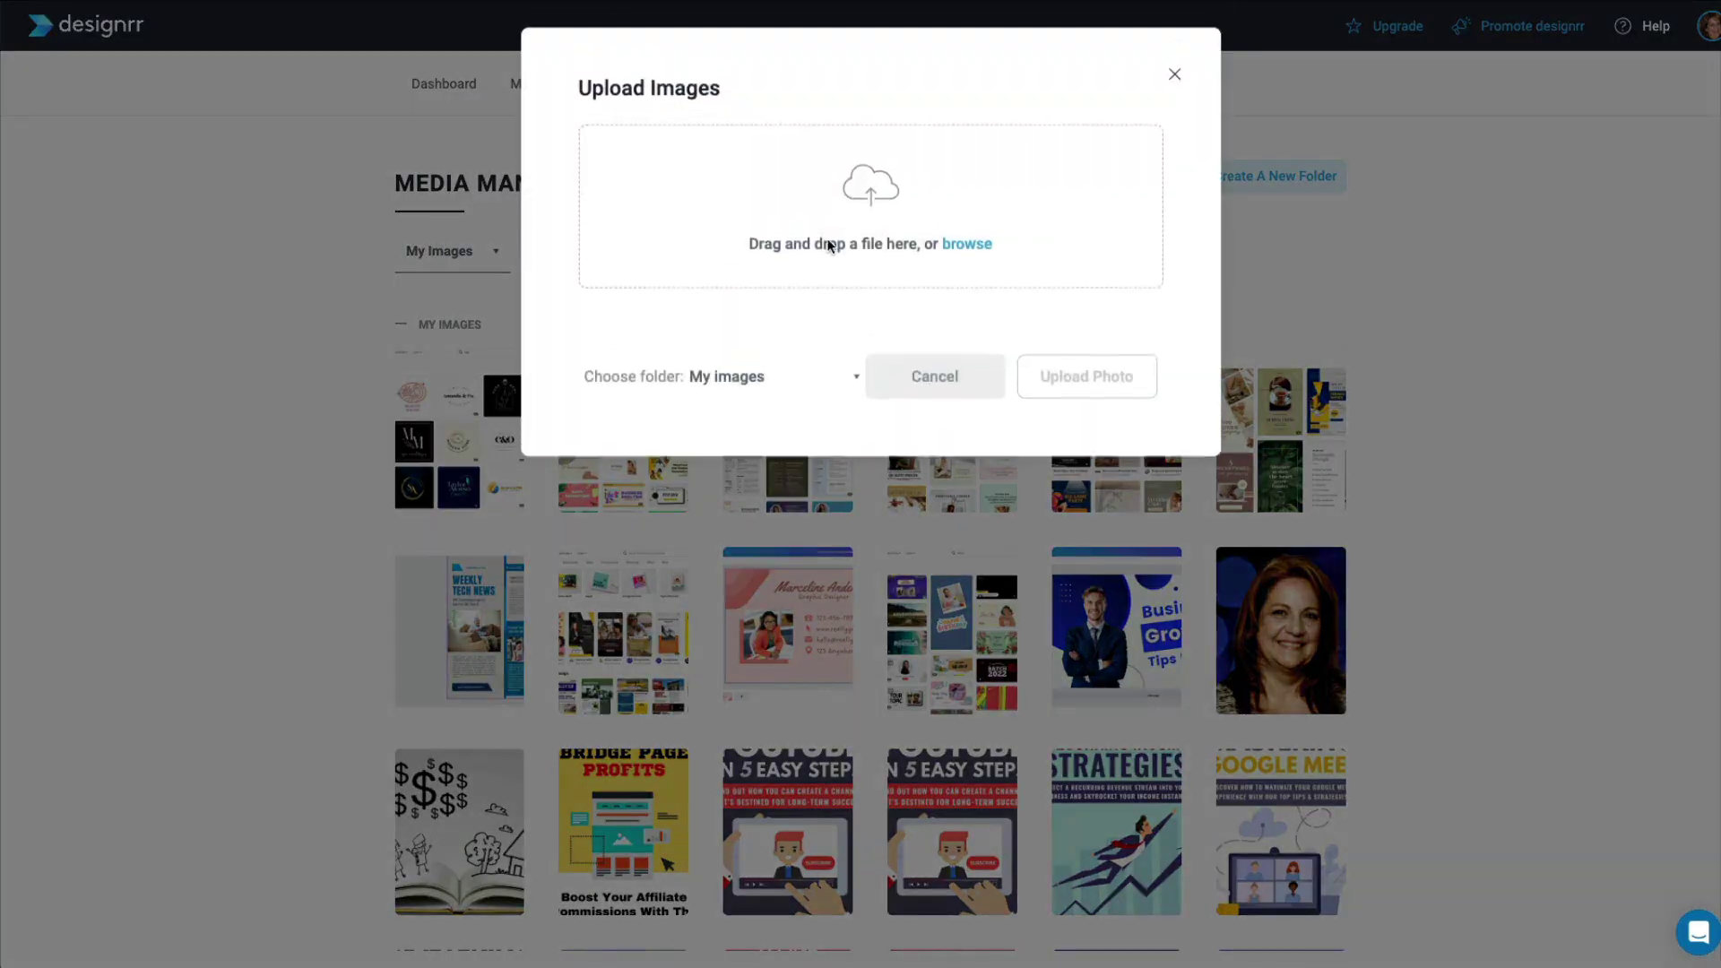
left_click(1175, 77)
left_click(492, 259)
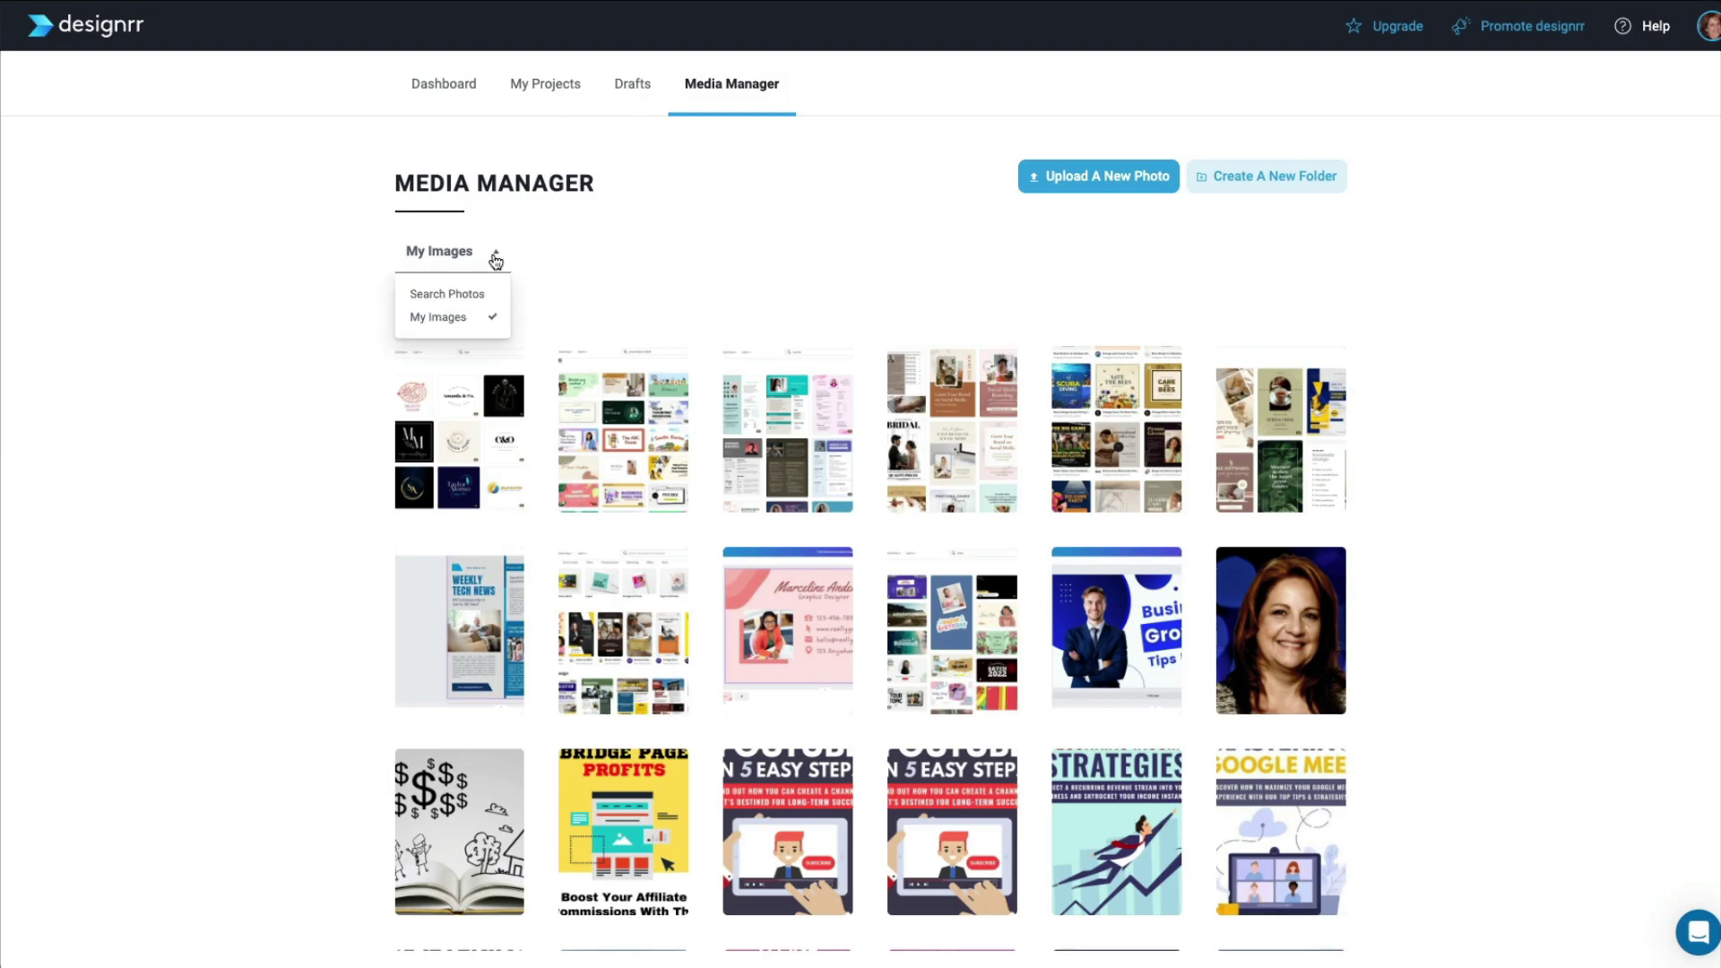
left_click(442, 294)
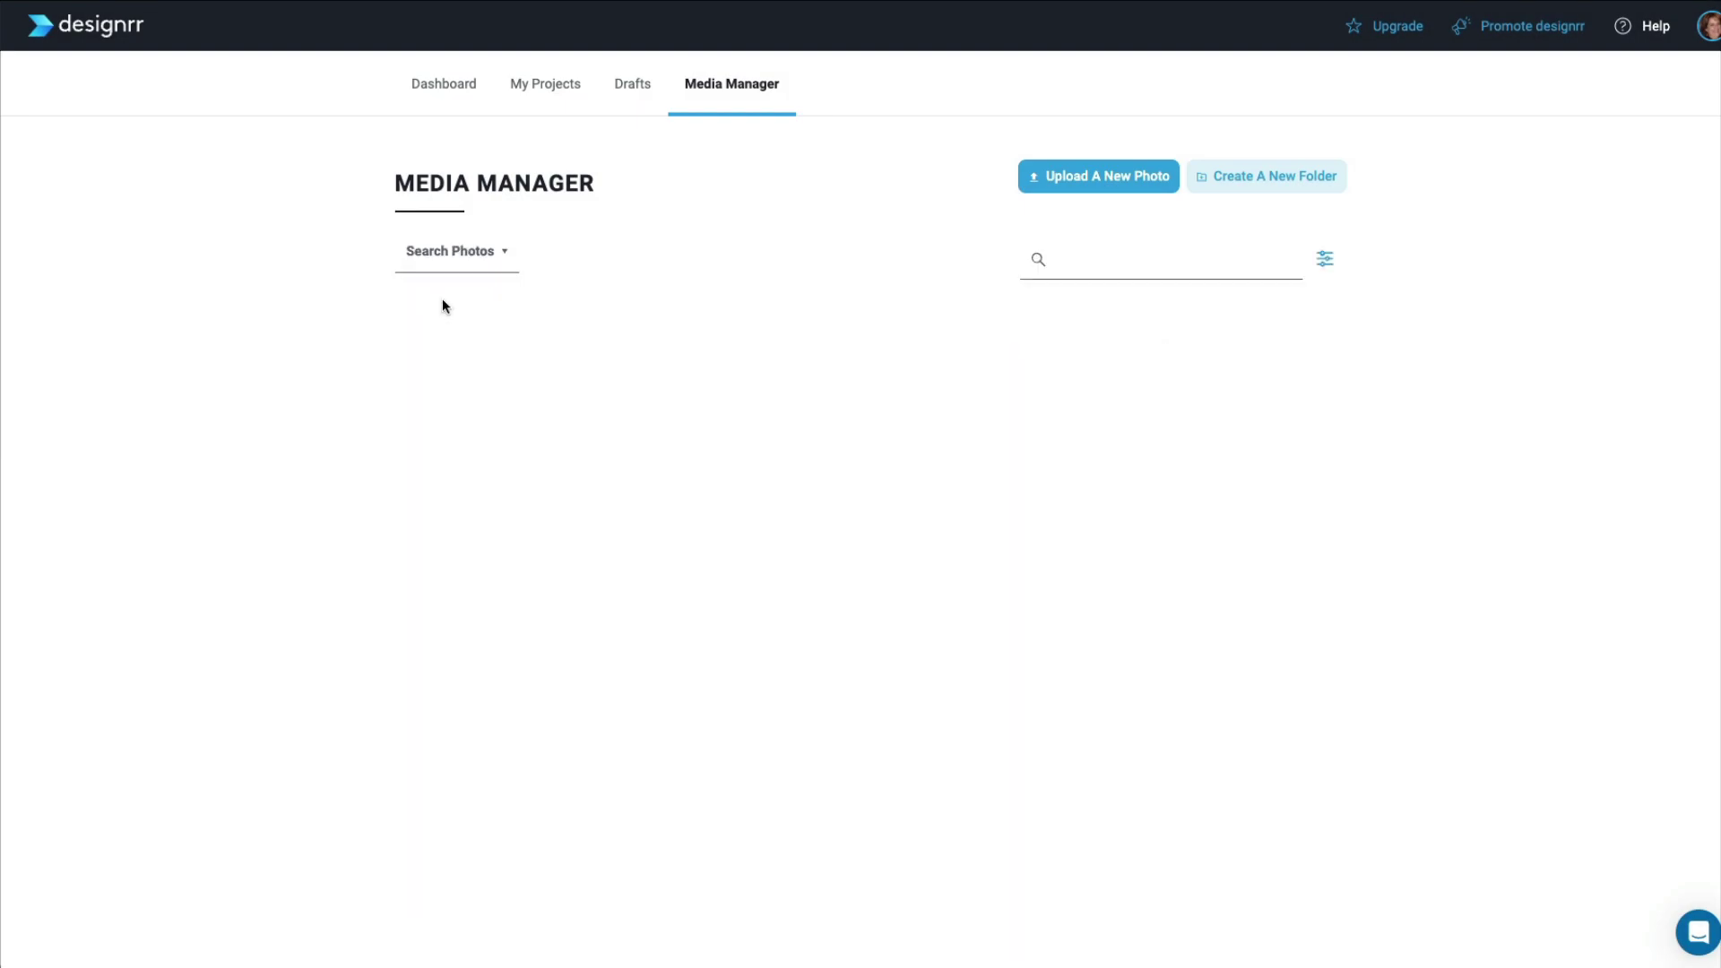
left_click(1064, 269)
type("dog")
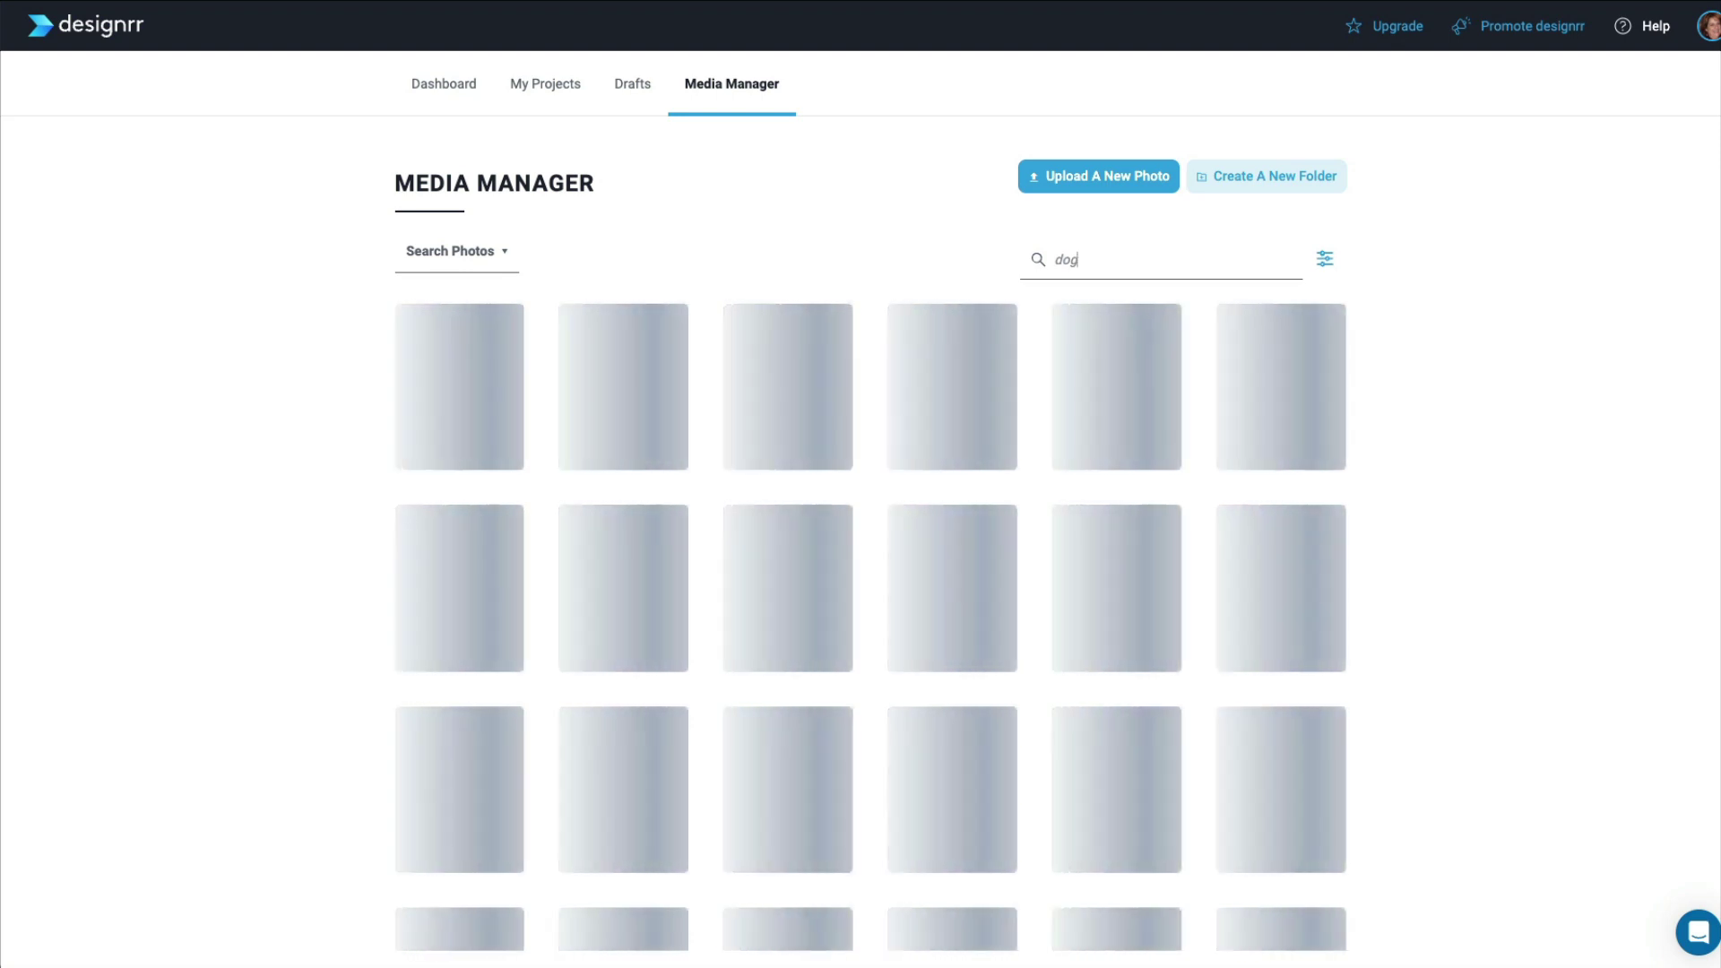
- Save one of the dog photos into My images from its options menu
scroll(911, 547, "down", 8)
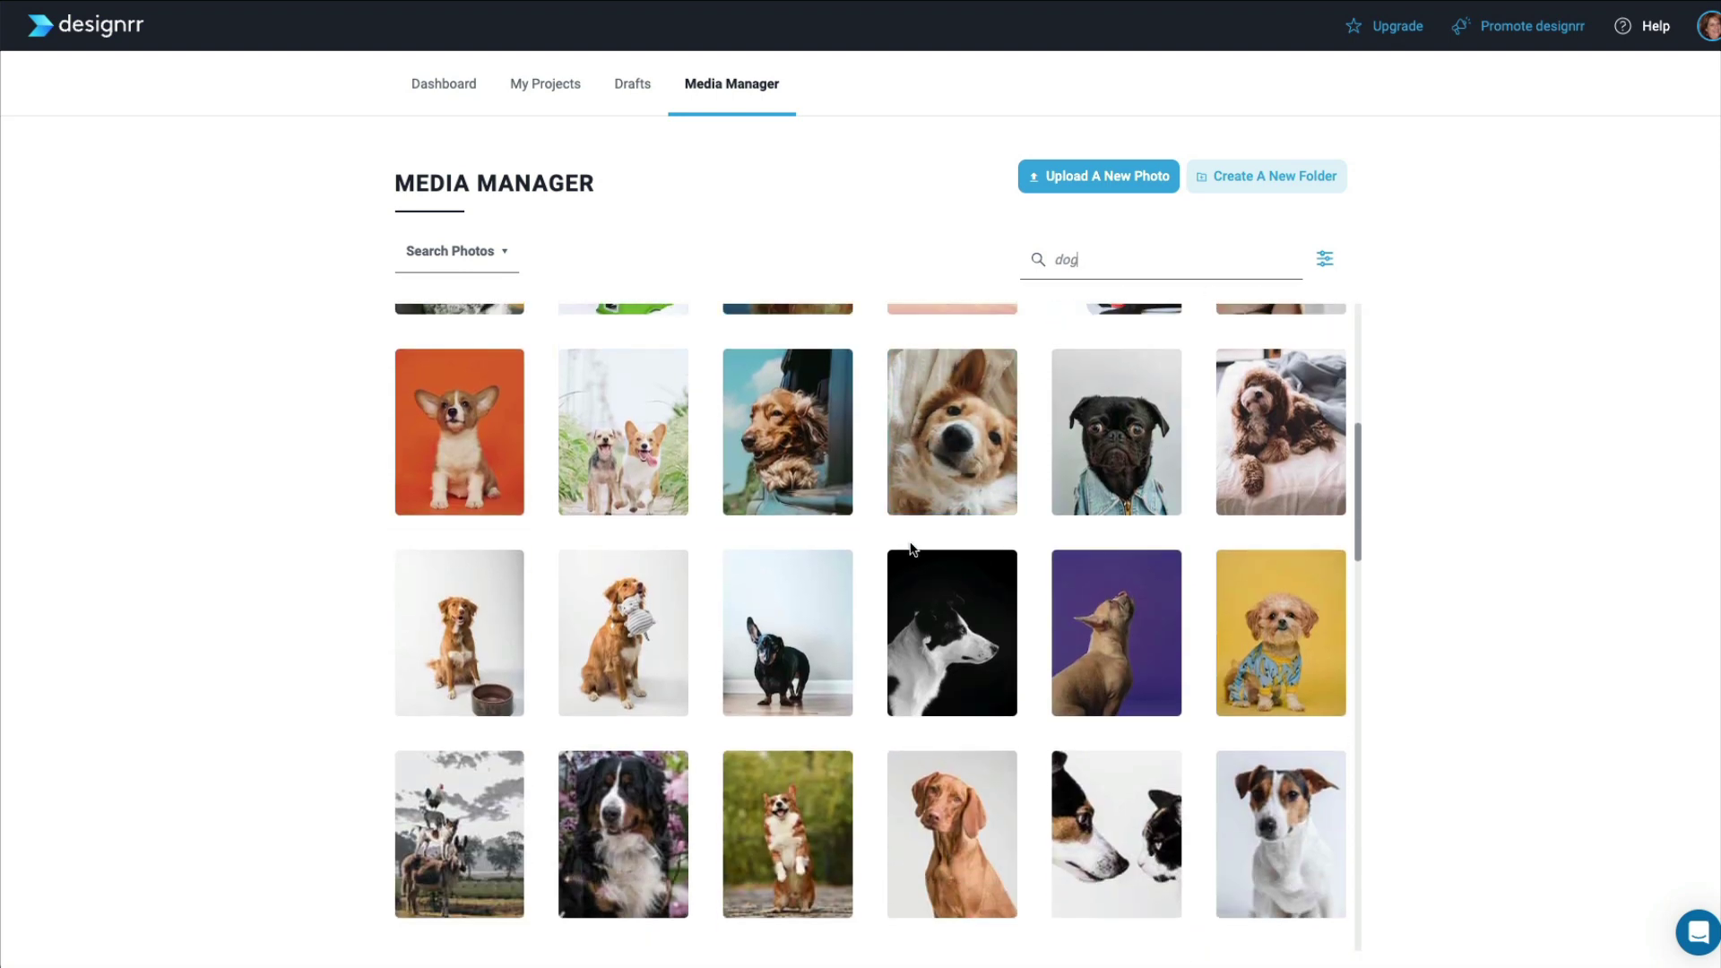
scroll(911, 547, "down", 7)
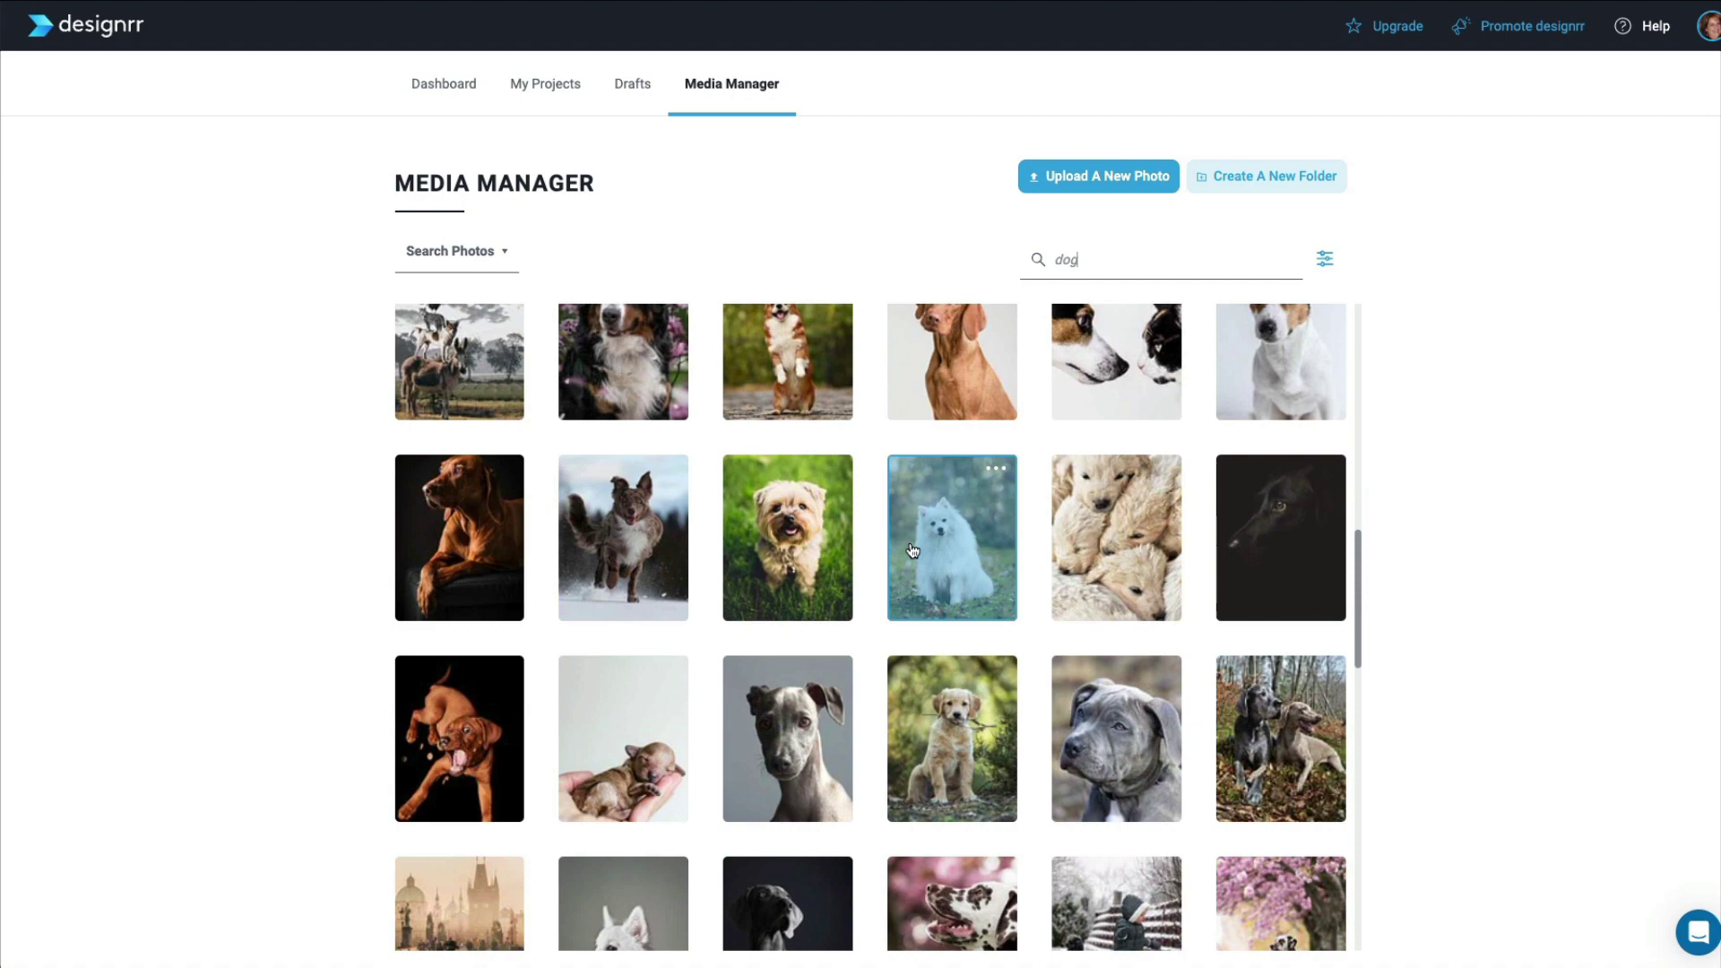
scroll(913, 551, "down", 4)
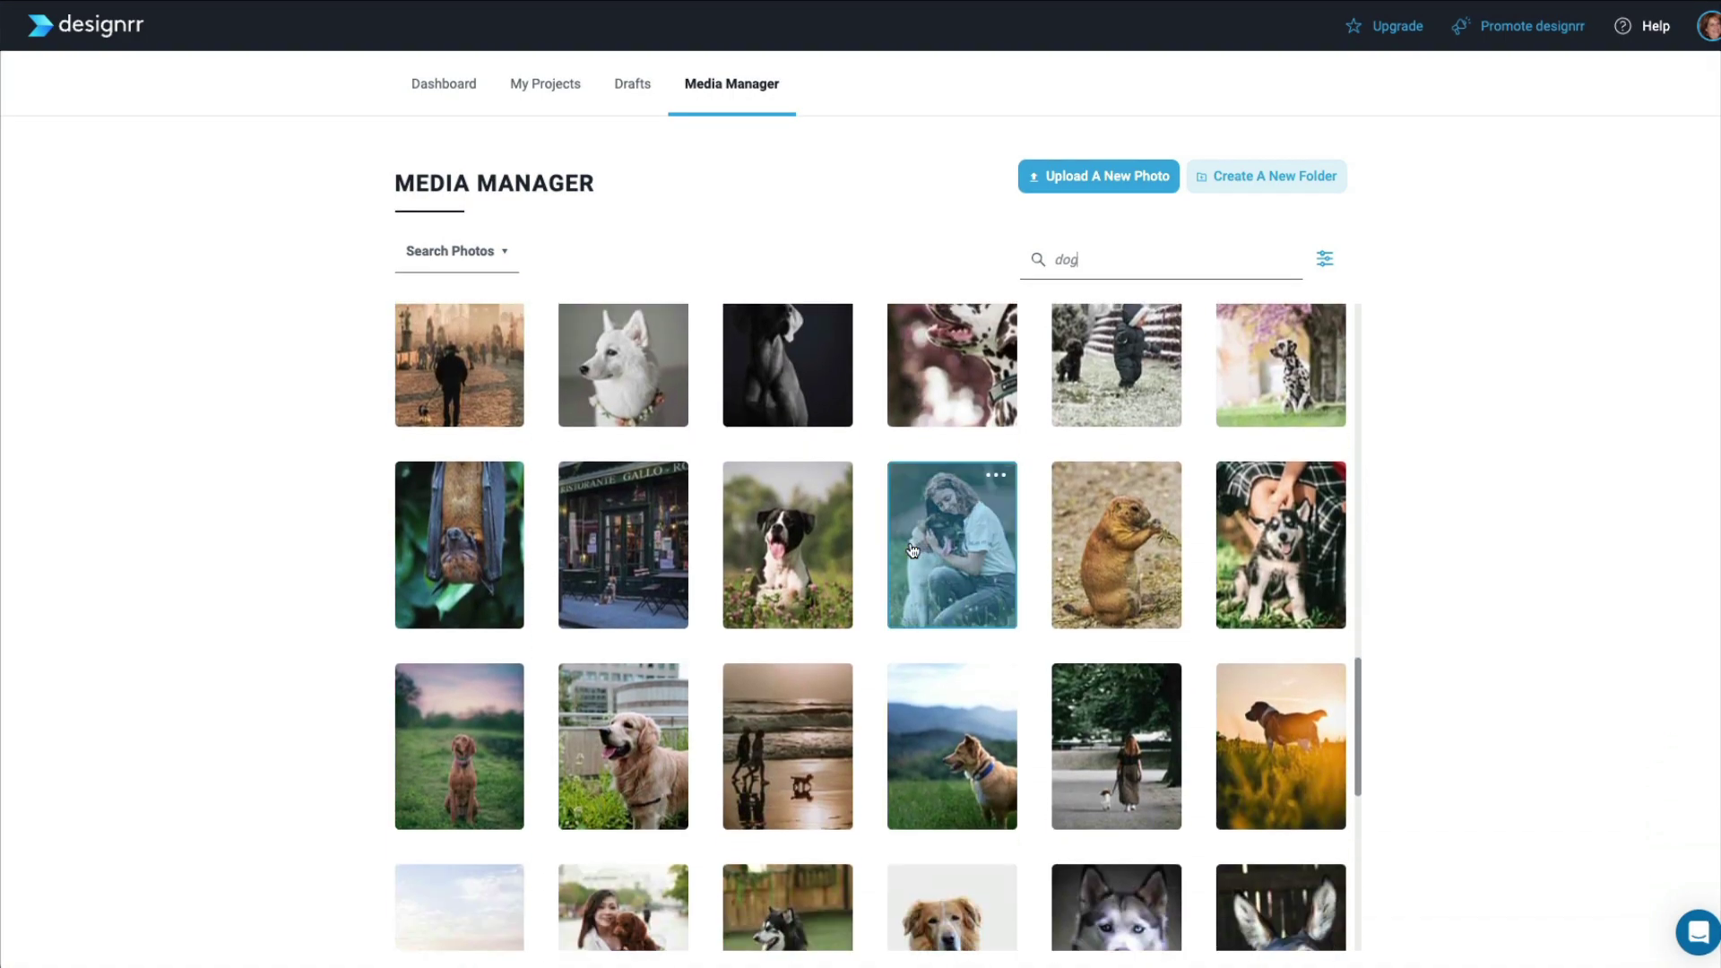
left_click(827, 482)
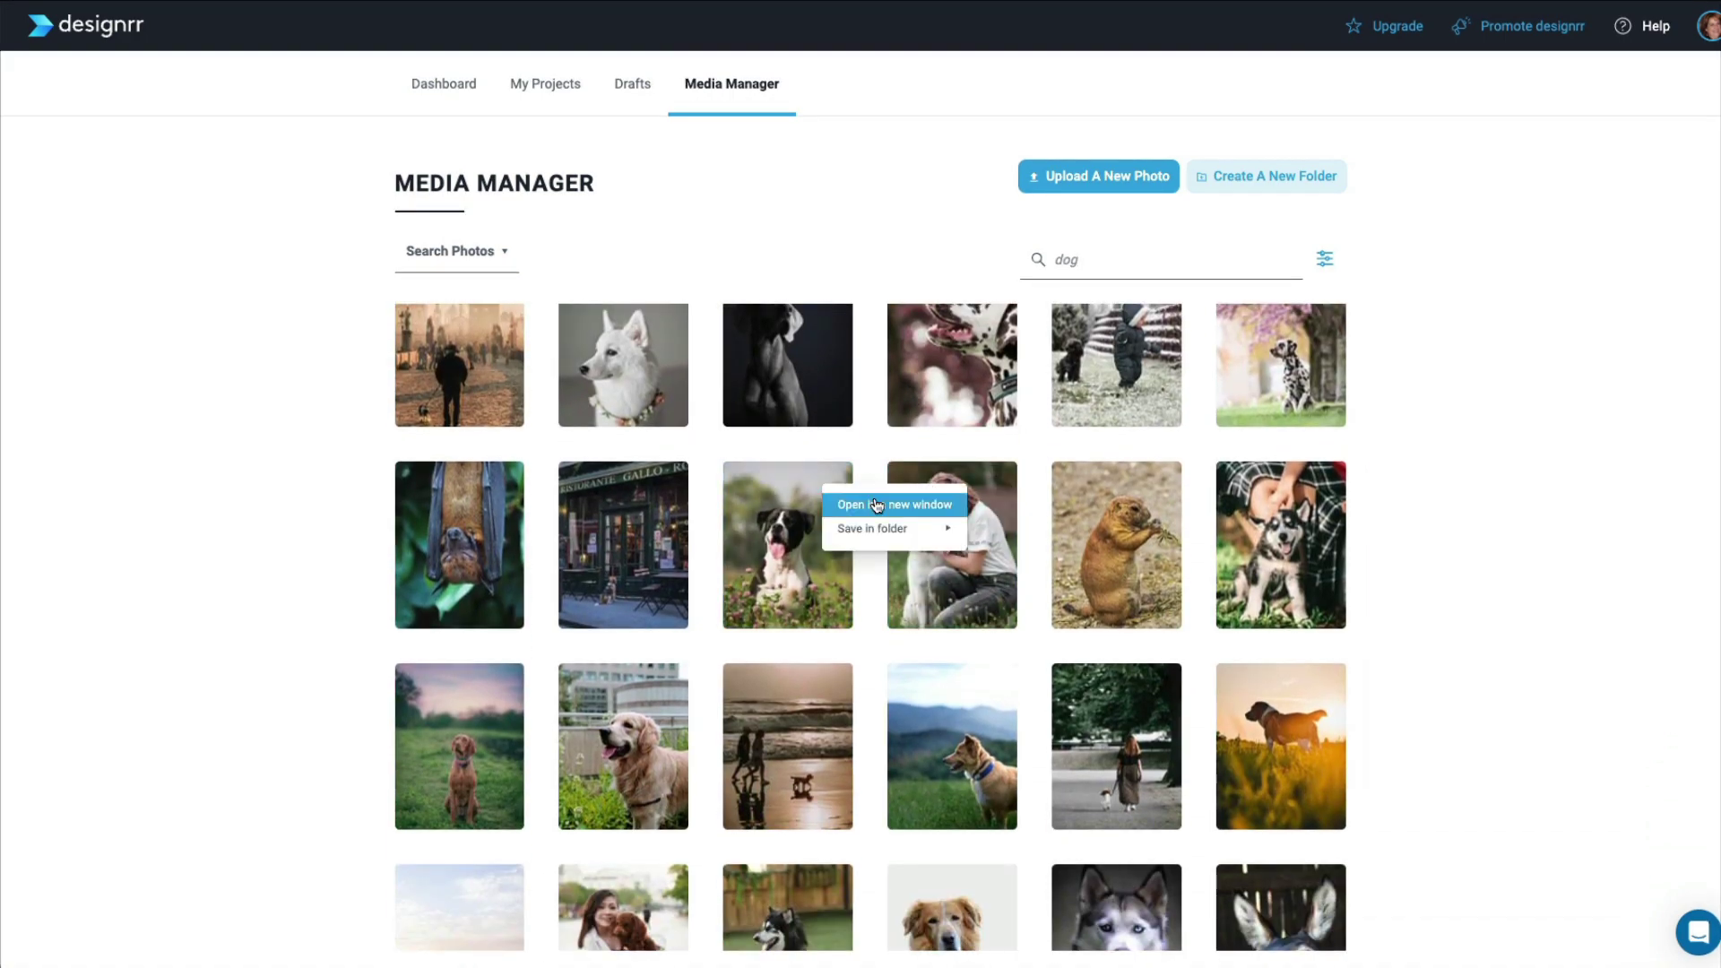
mouse_move(874, 529)
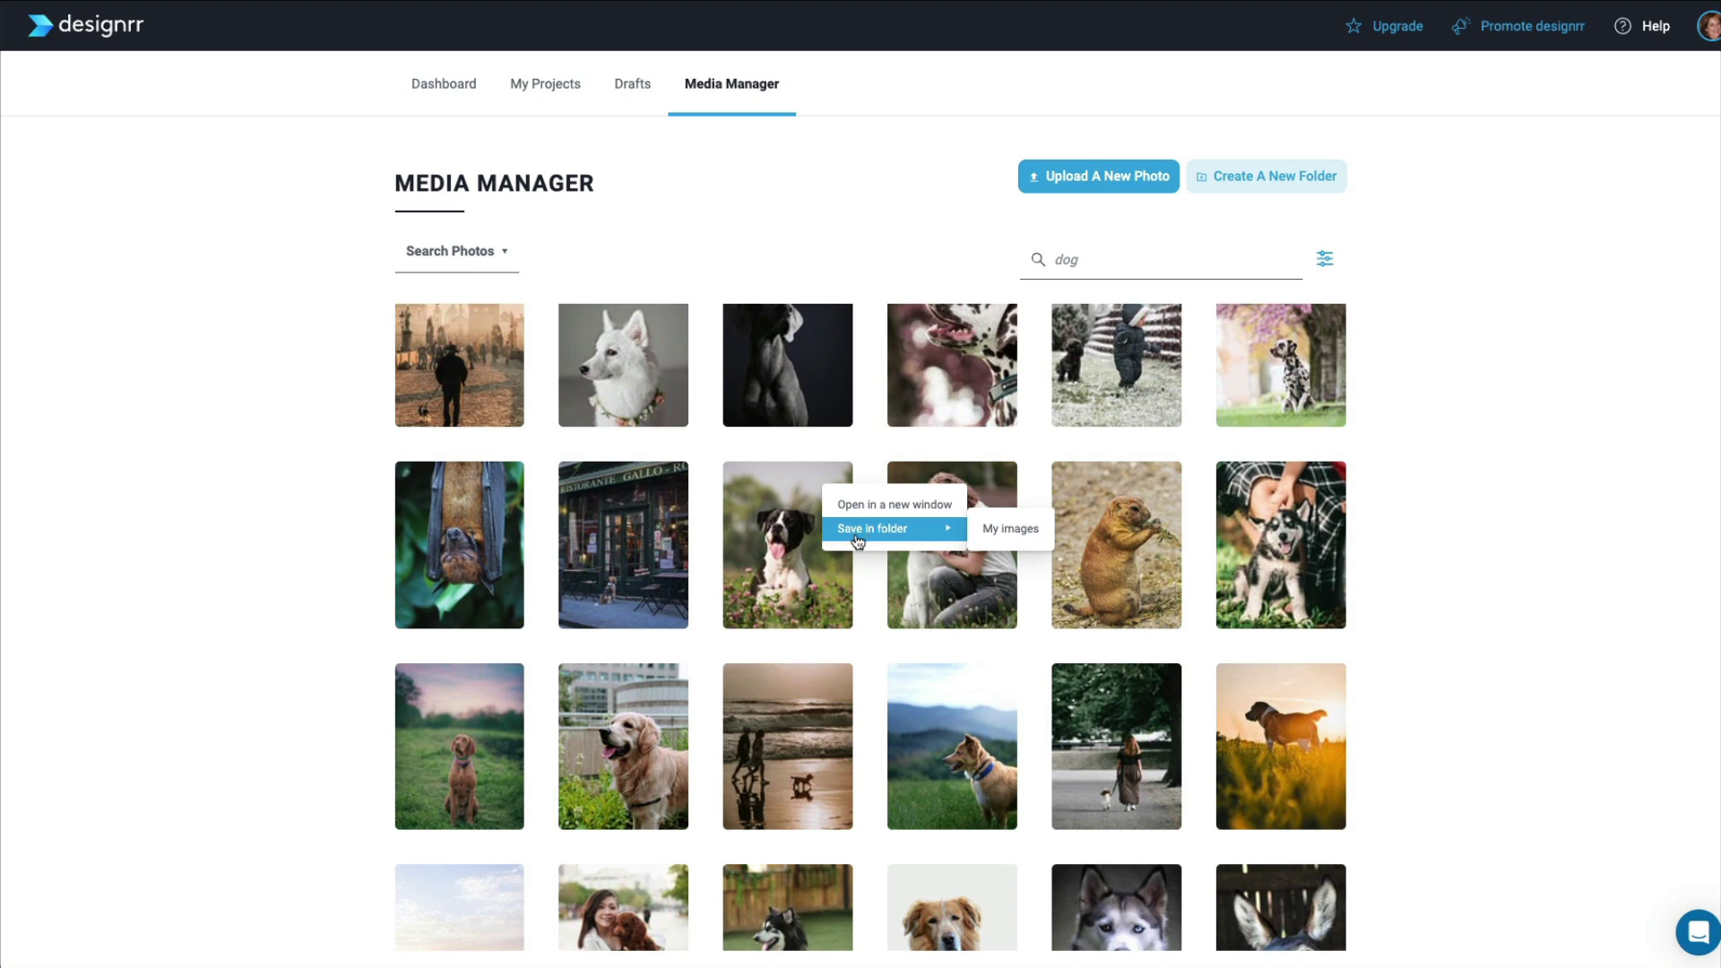
left_click(875, 508)
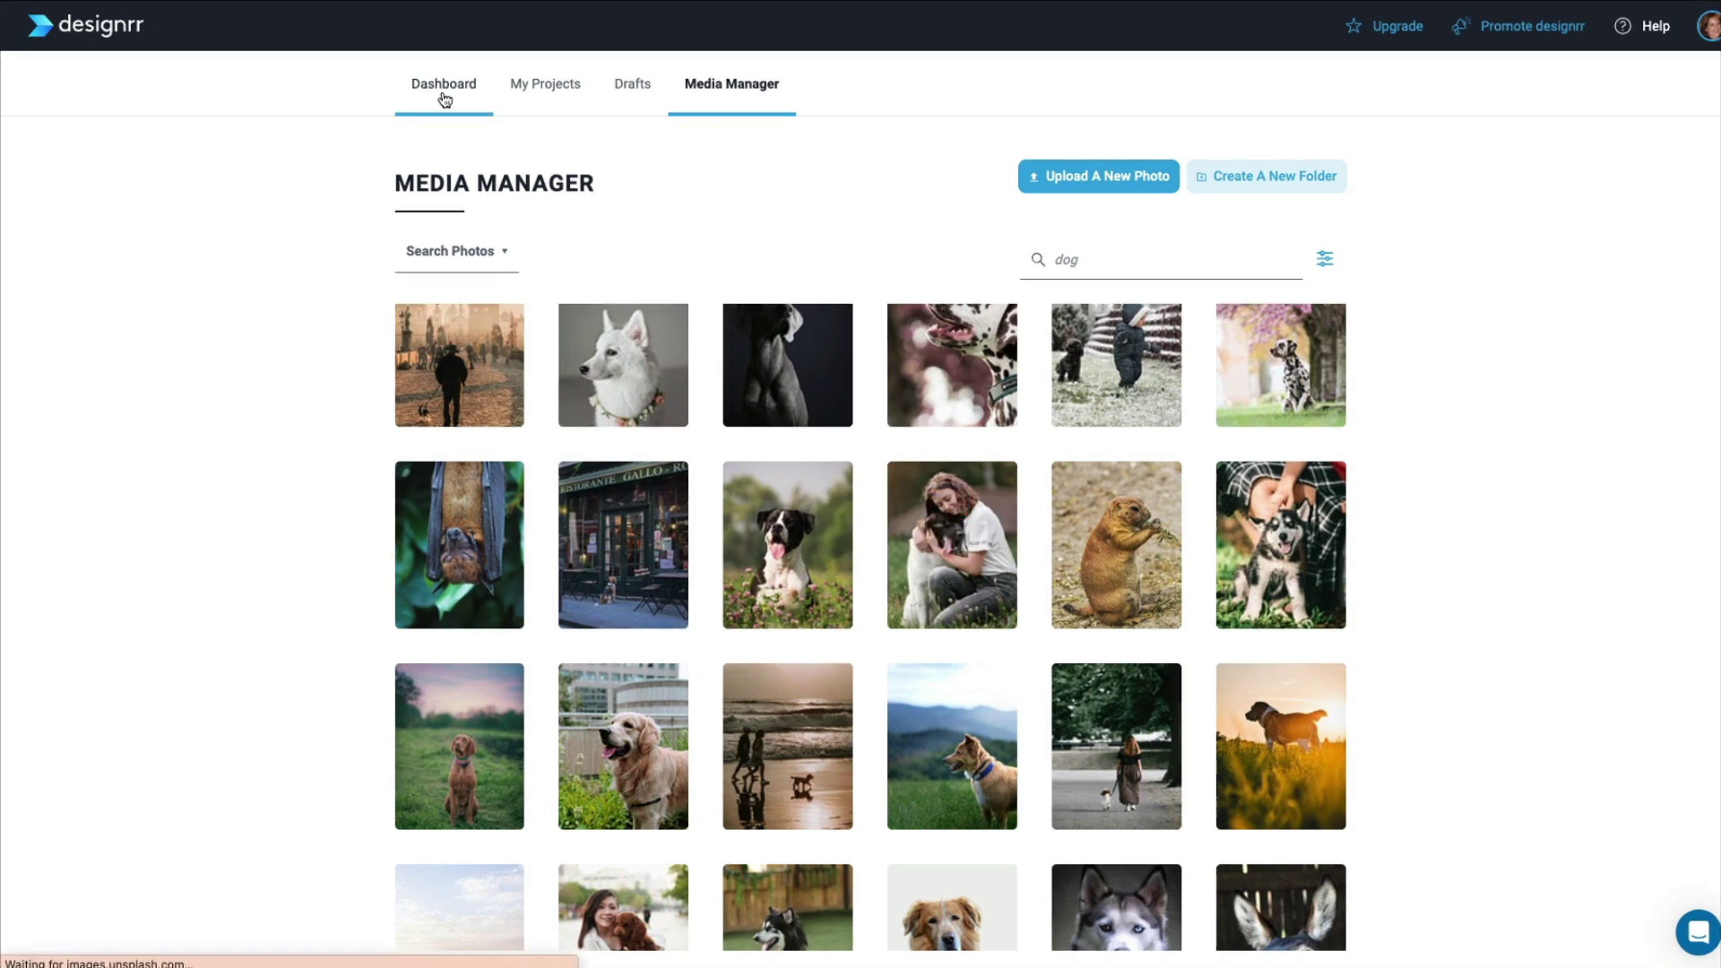
- From the dashboard, create a new eBook with the Wordgenie AI generator and get started
left_click(443, 99)
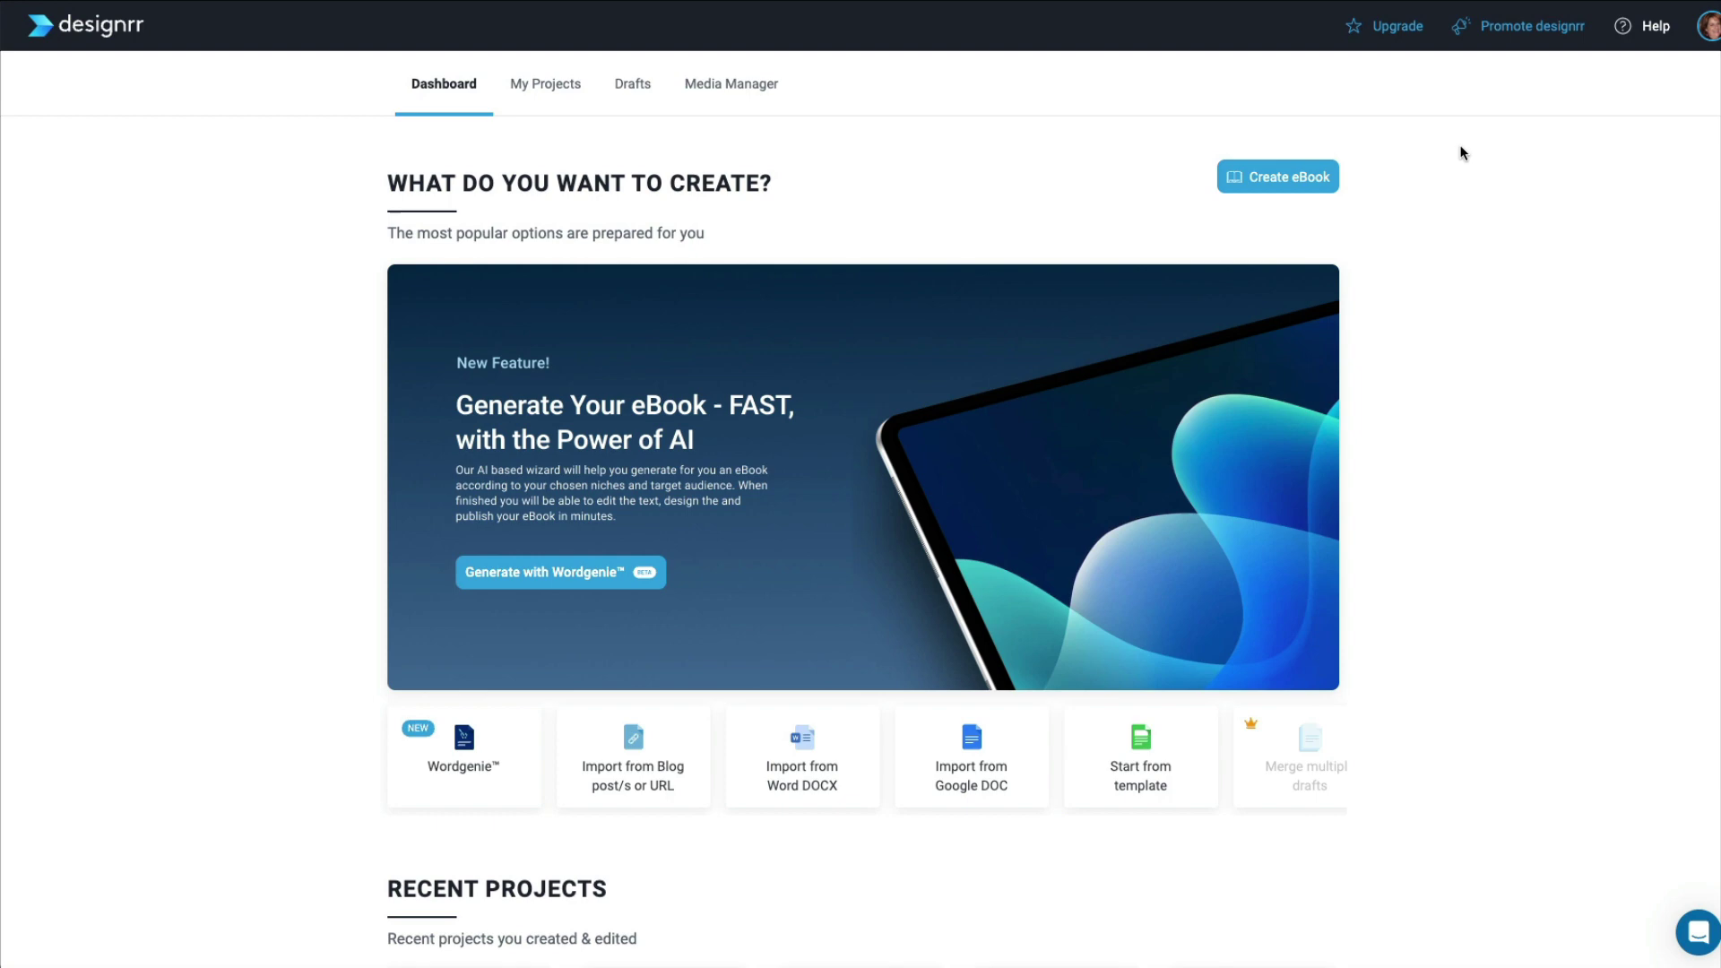
left_click(1266, 188)
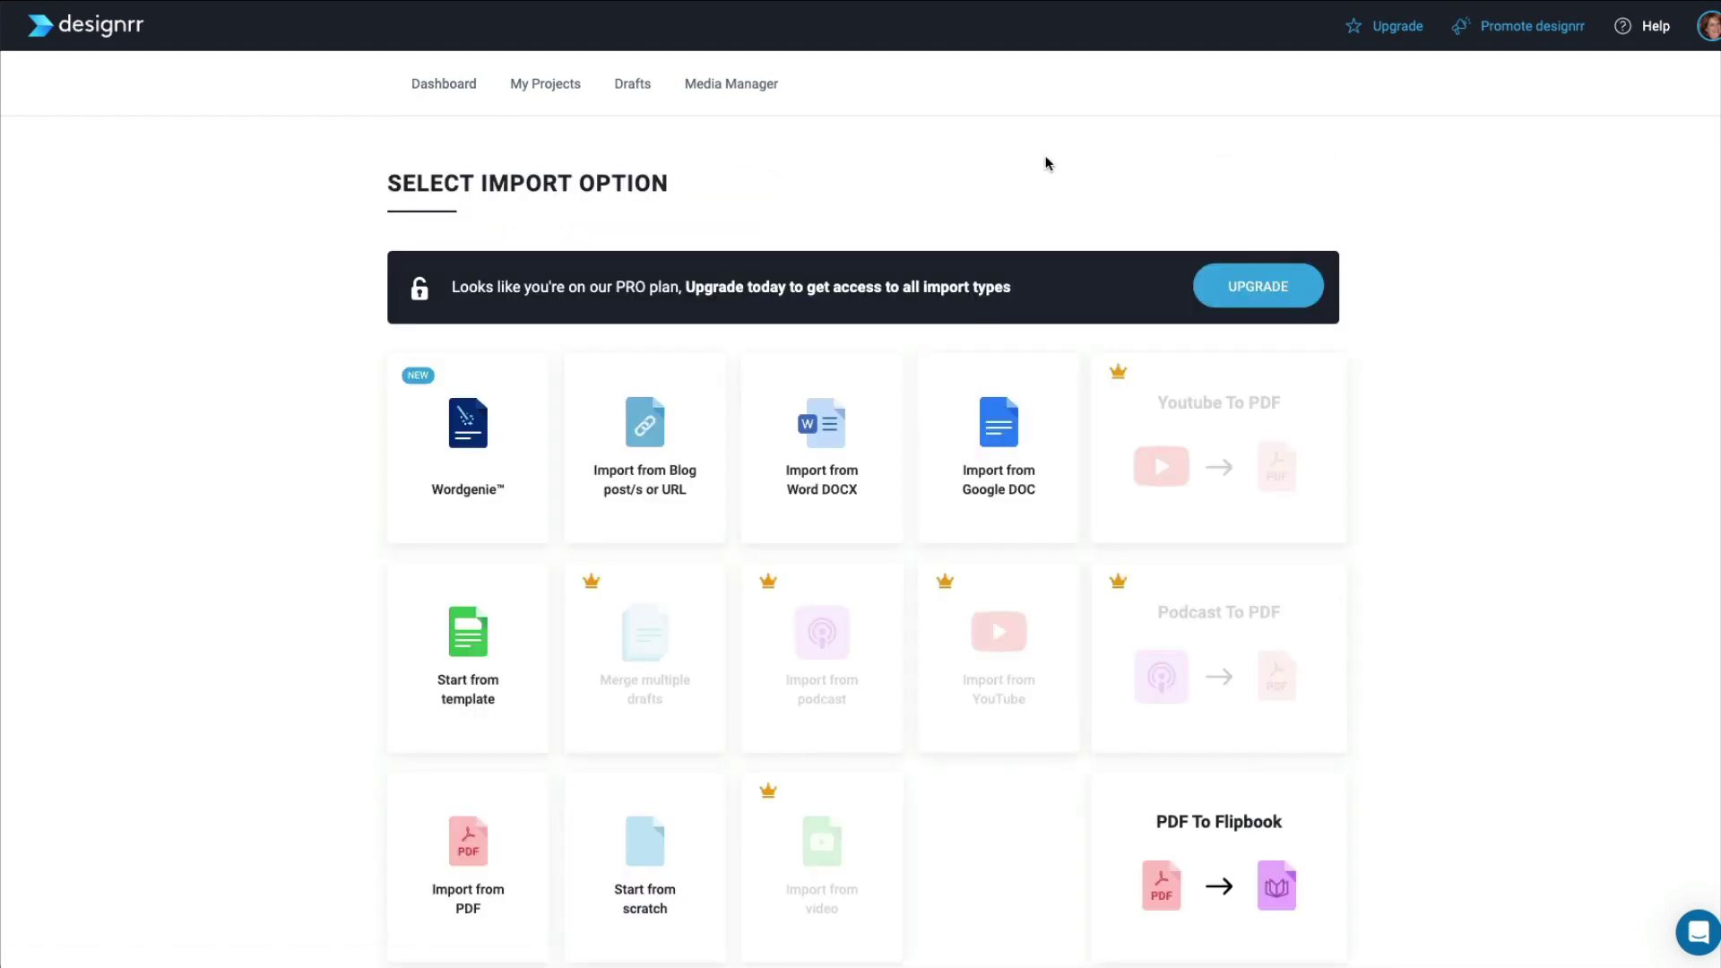
left_click(460, 469)
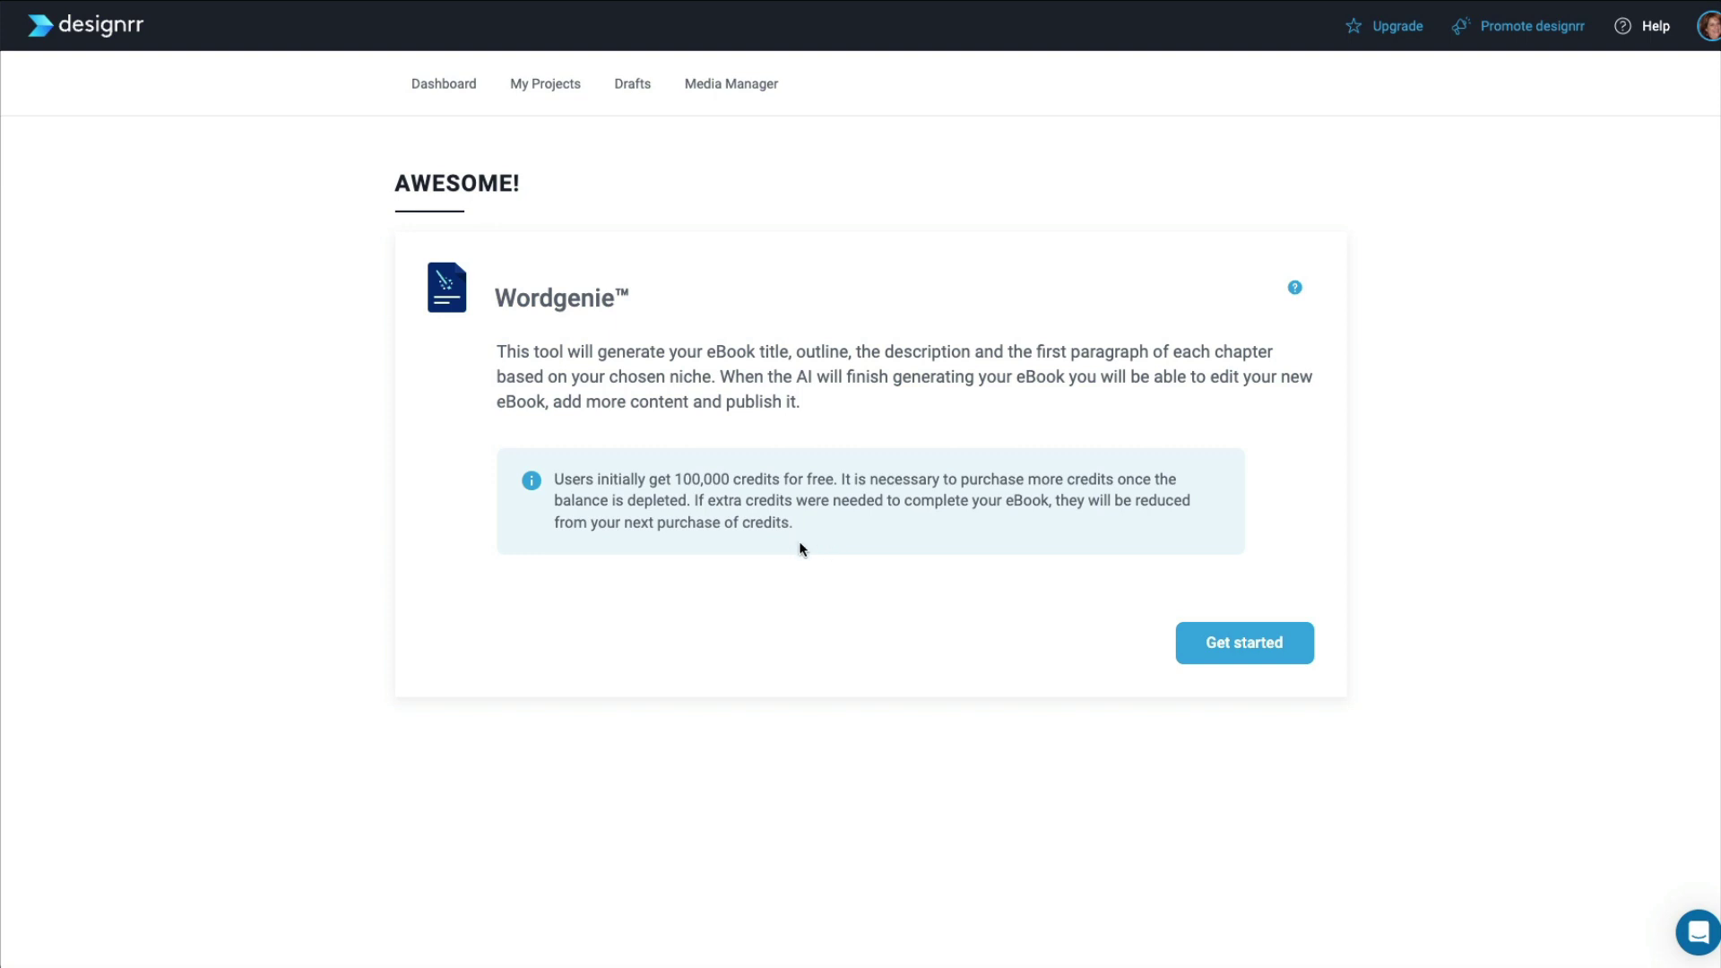
left_click(1237, 649)
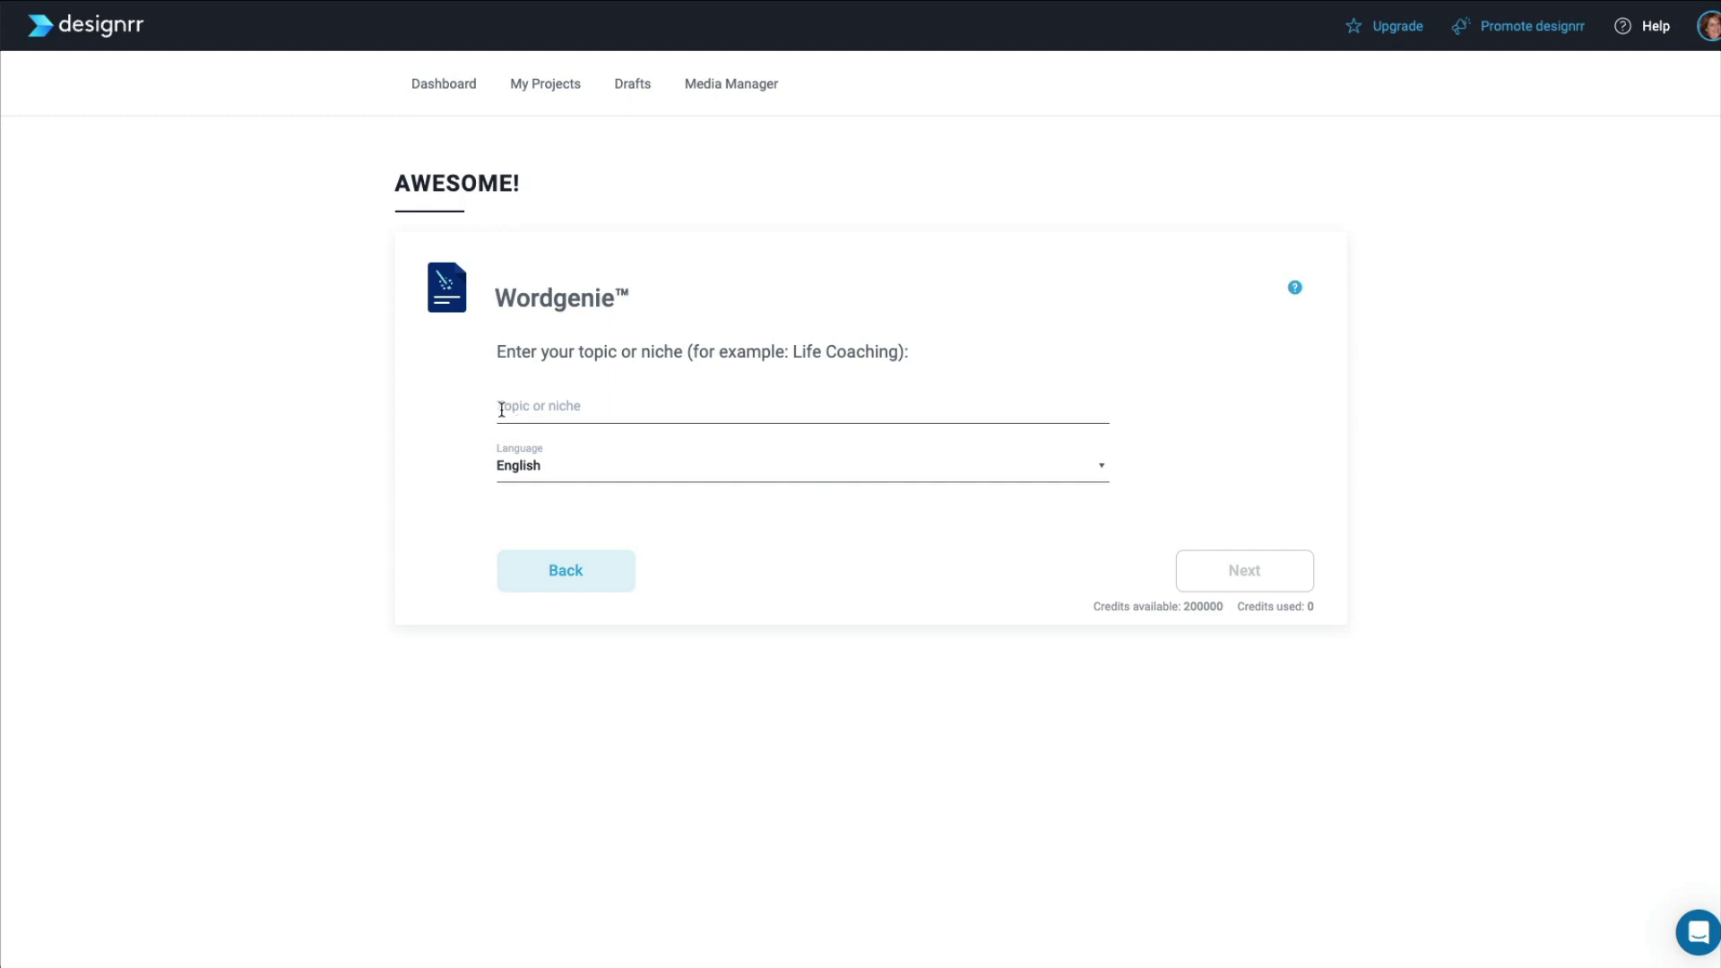
- Paste the topic 'How To Grow Your Email List', keep English, and request sub-niches
left_click(501, 409)
type("How To Grow Your Email List")
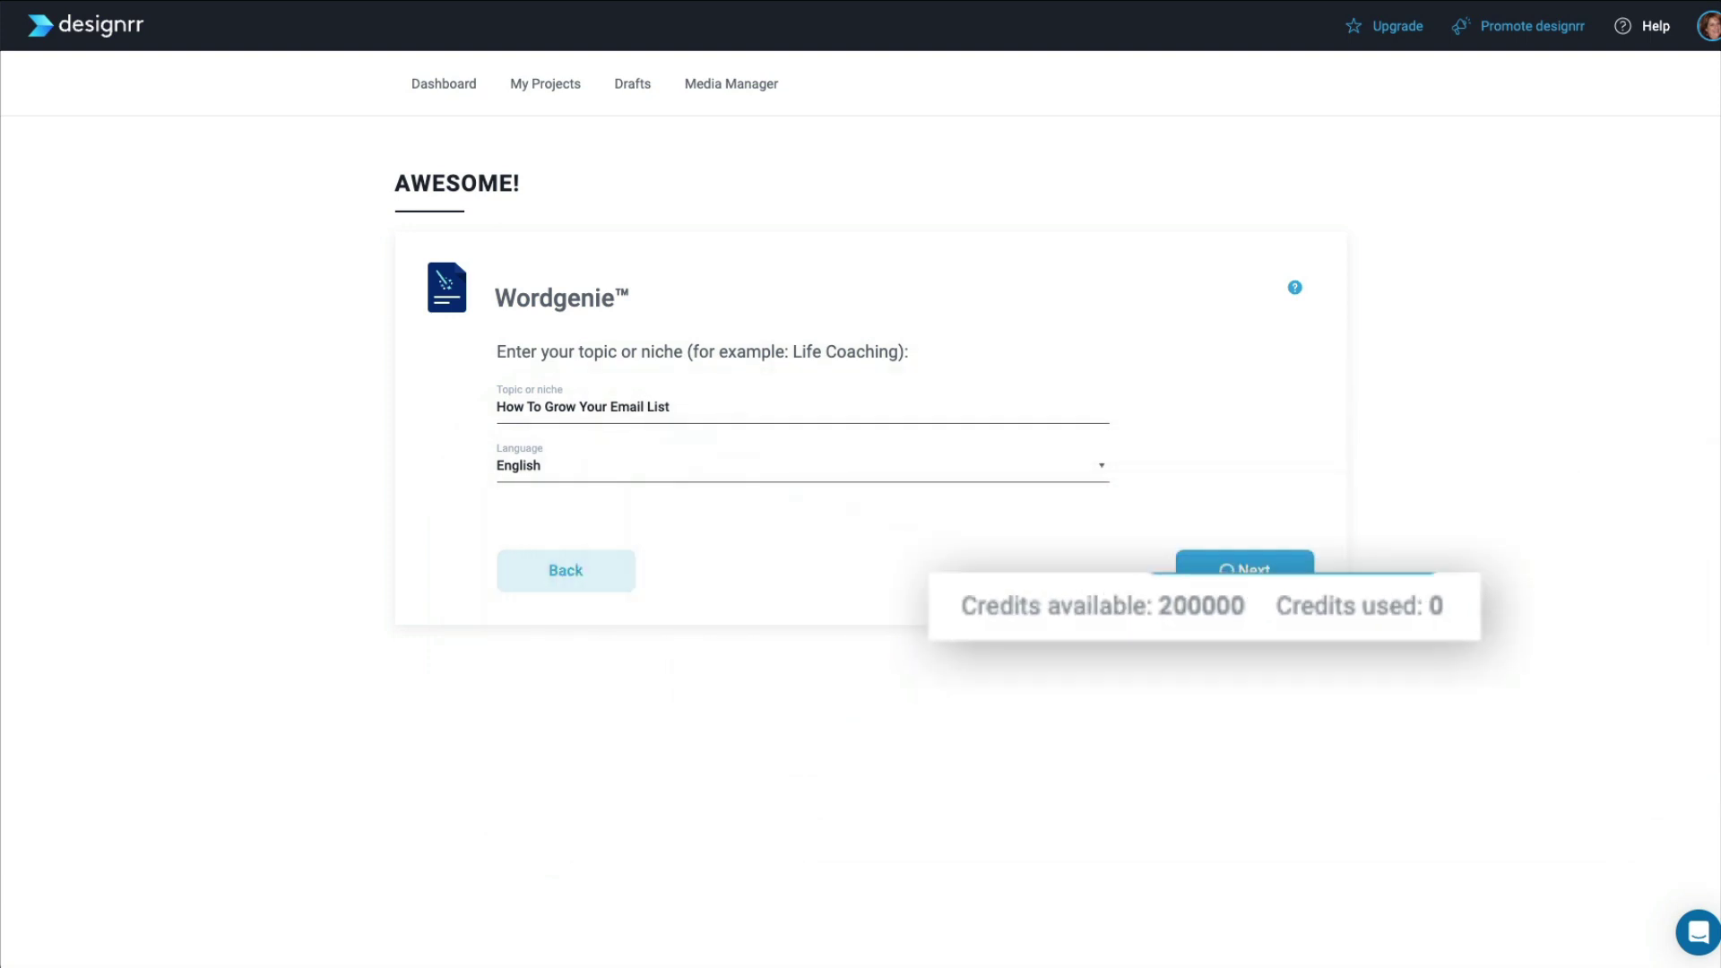
left_click(1206, 570)
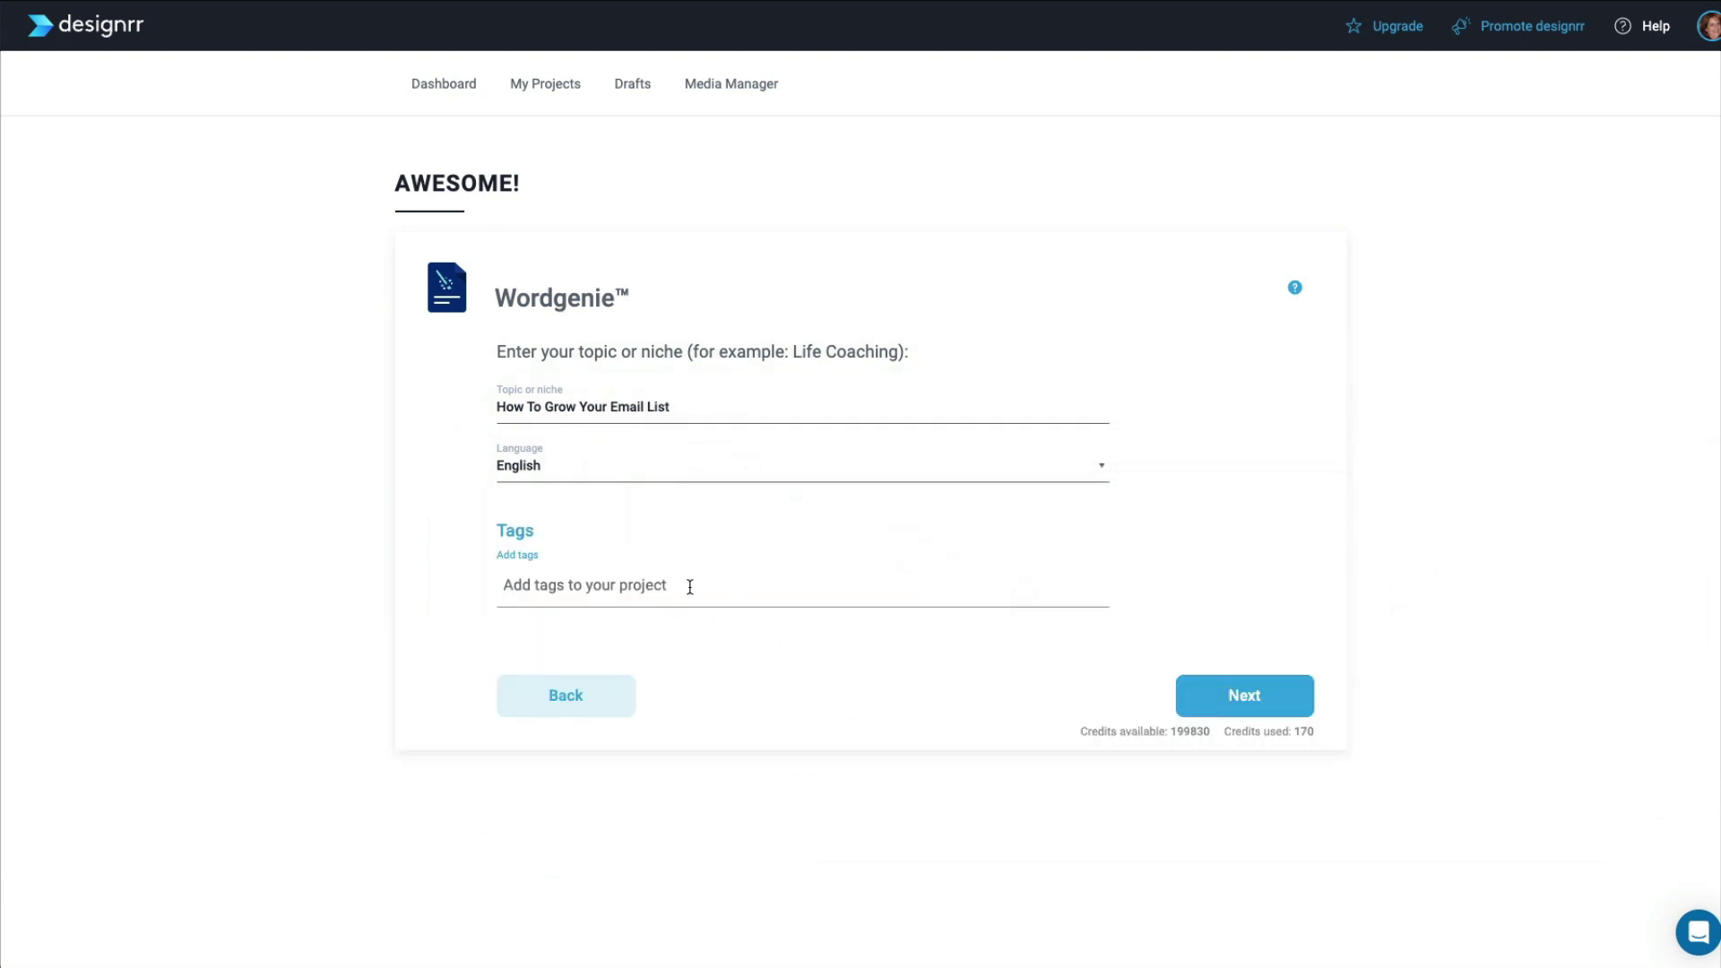
left_click(1102, 469)
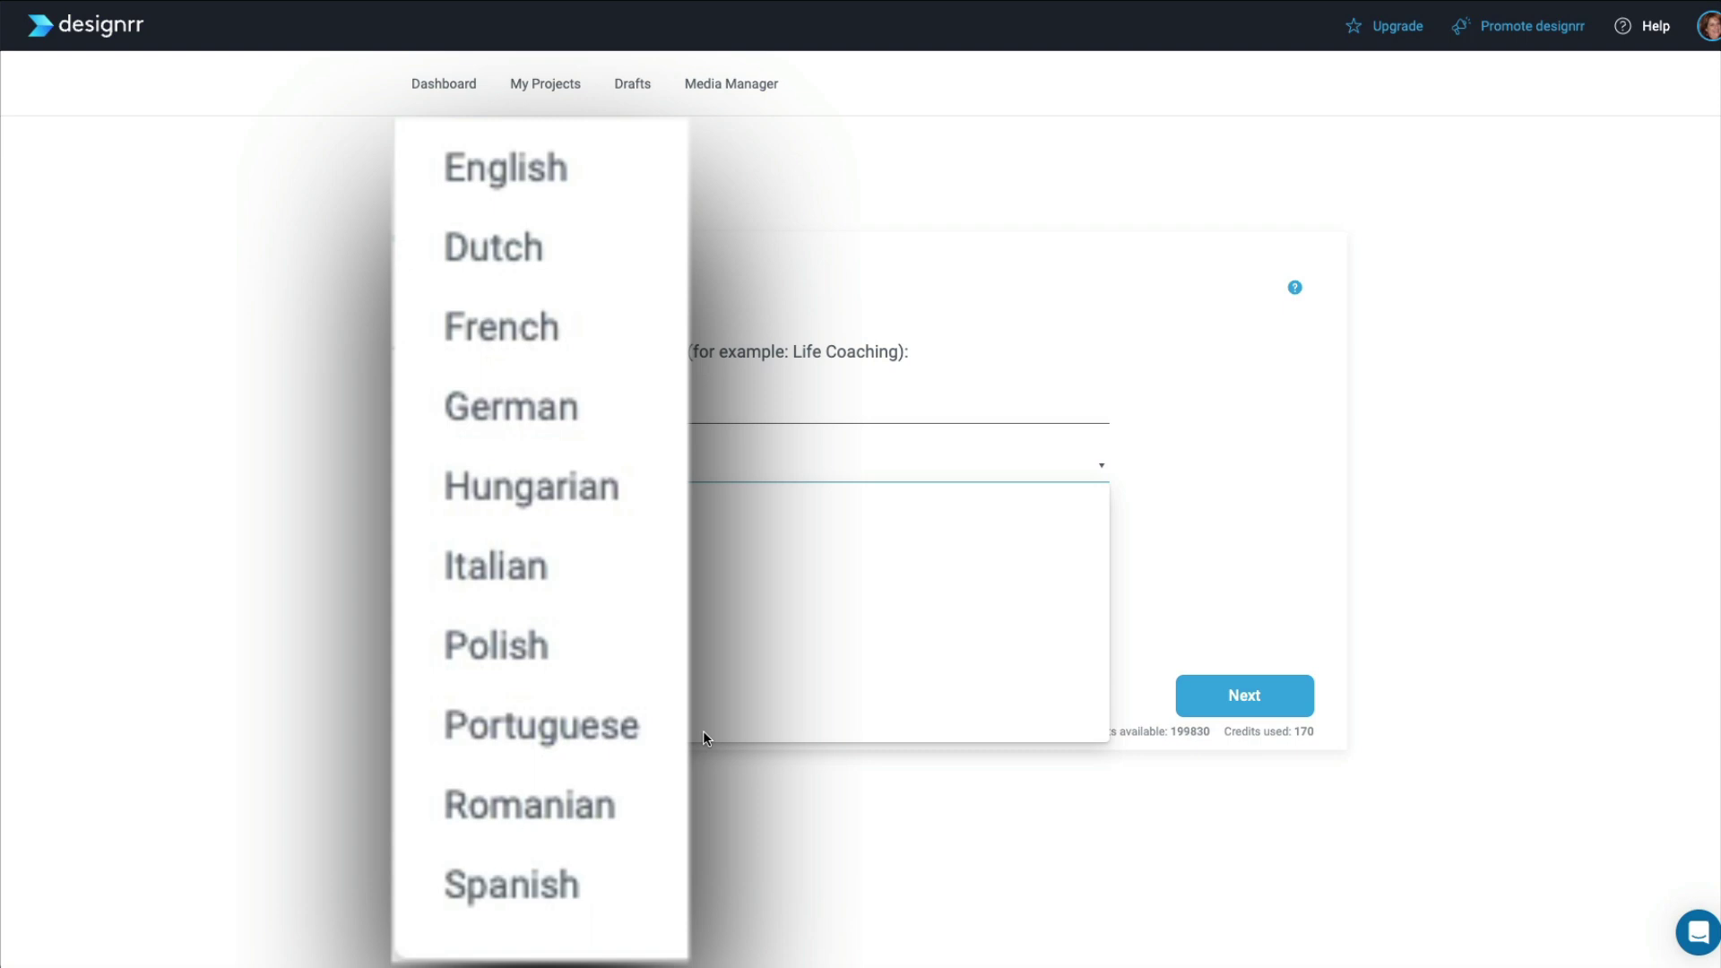
left_click(1170, 533)
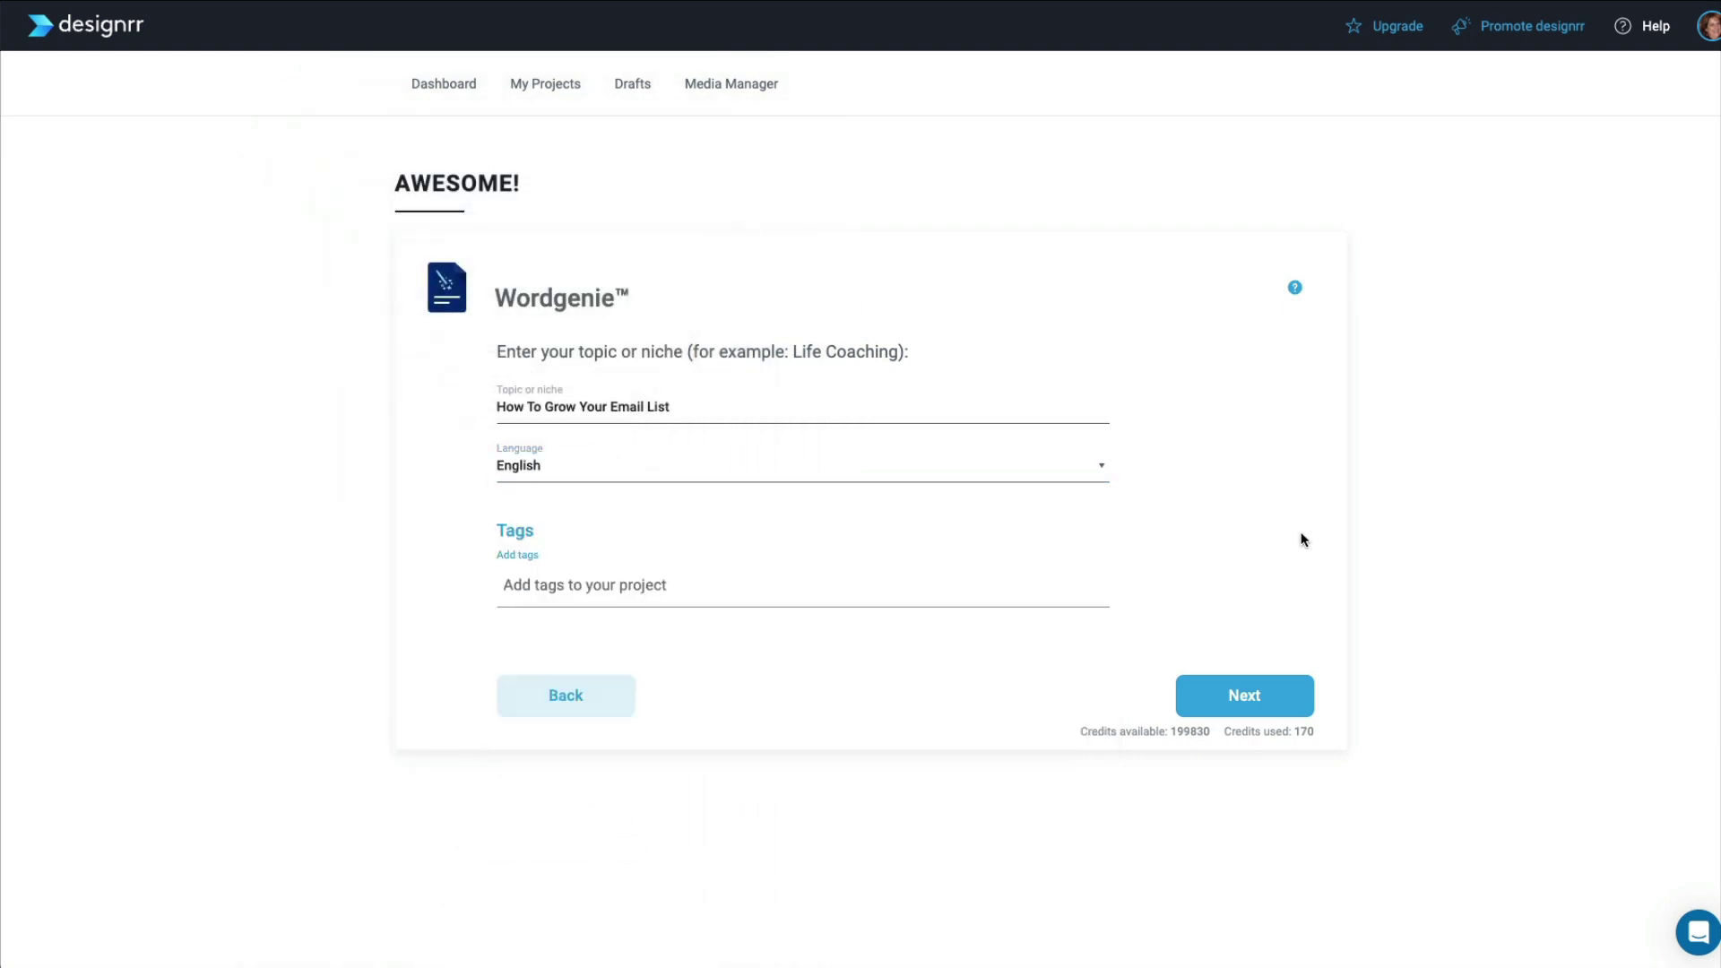
left_click(1236, 699)
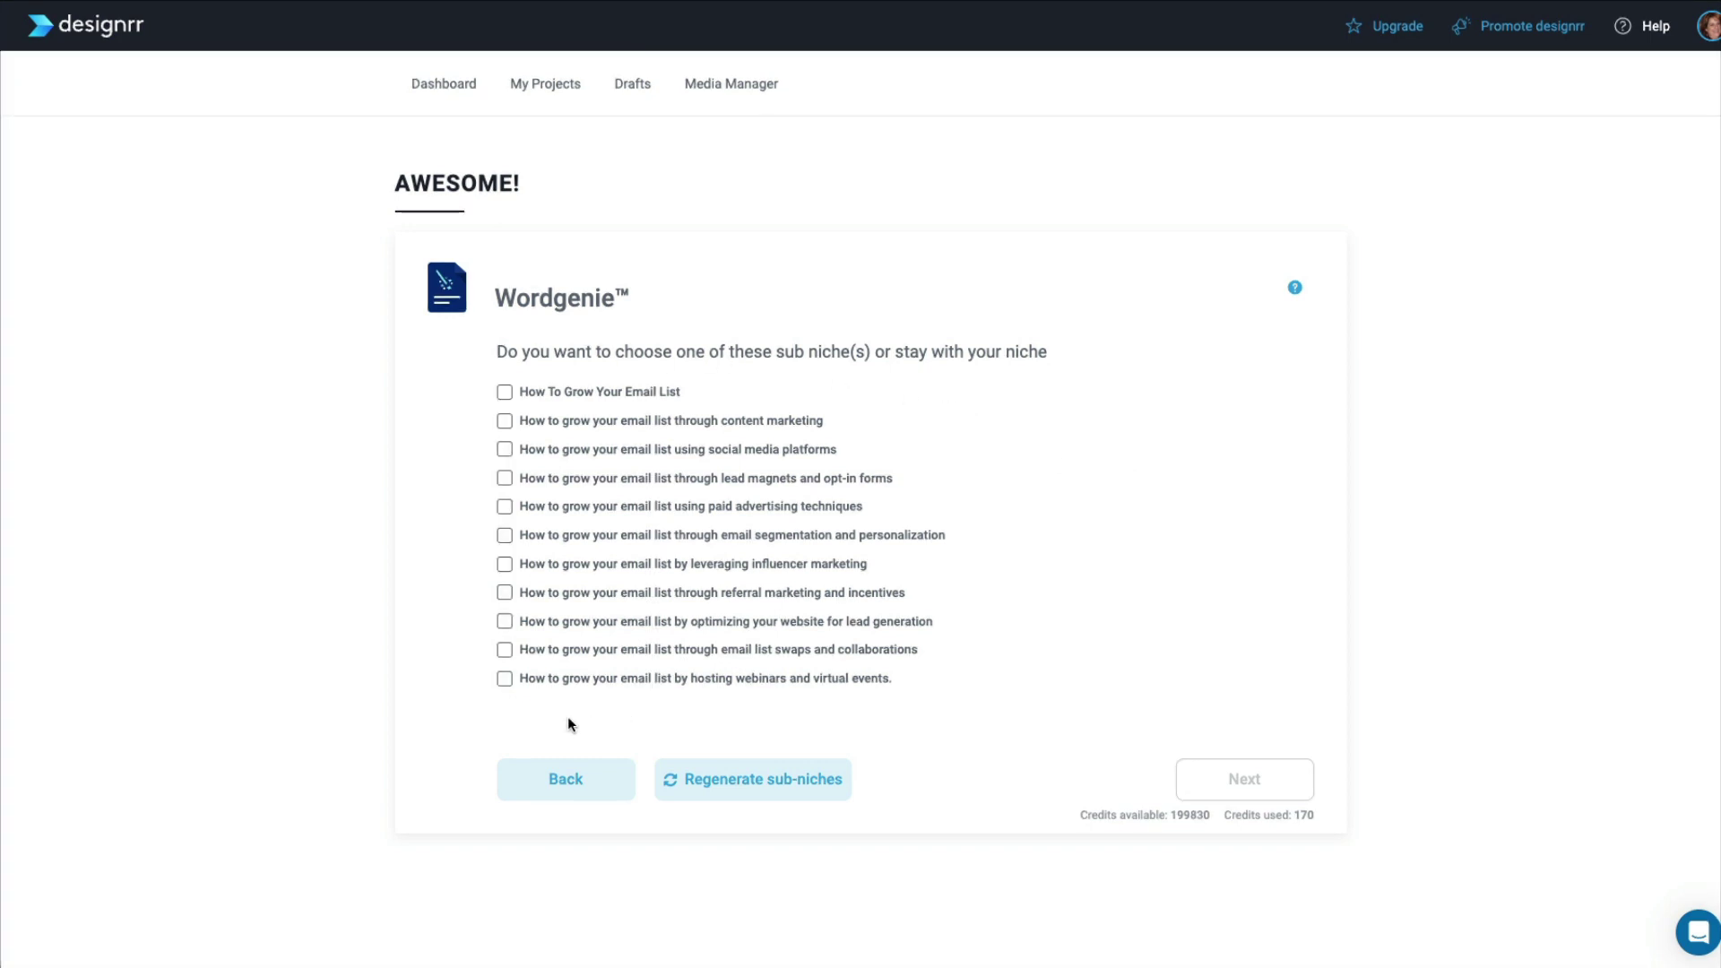
- Pick the website-optimization-for-lead-generation sub-niche and submit the marketers-collecting-leads audience
left_click(505, 622)
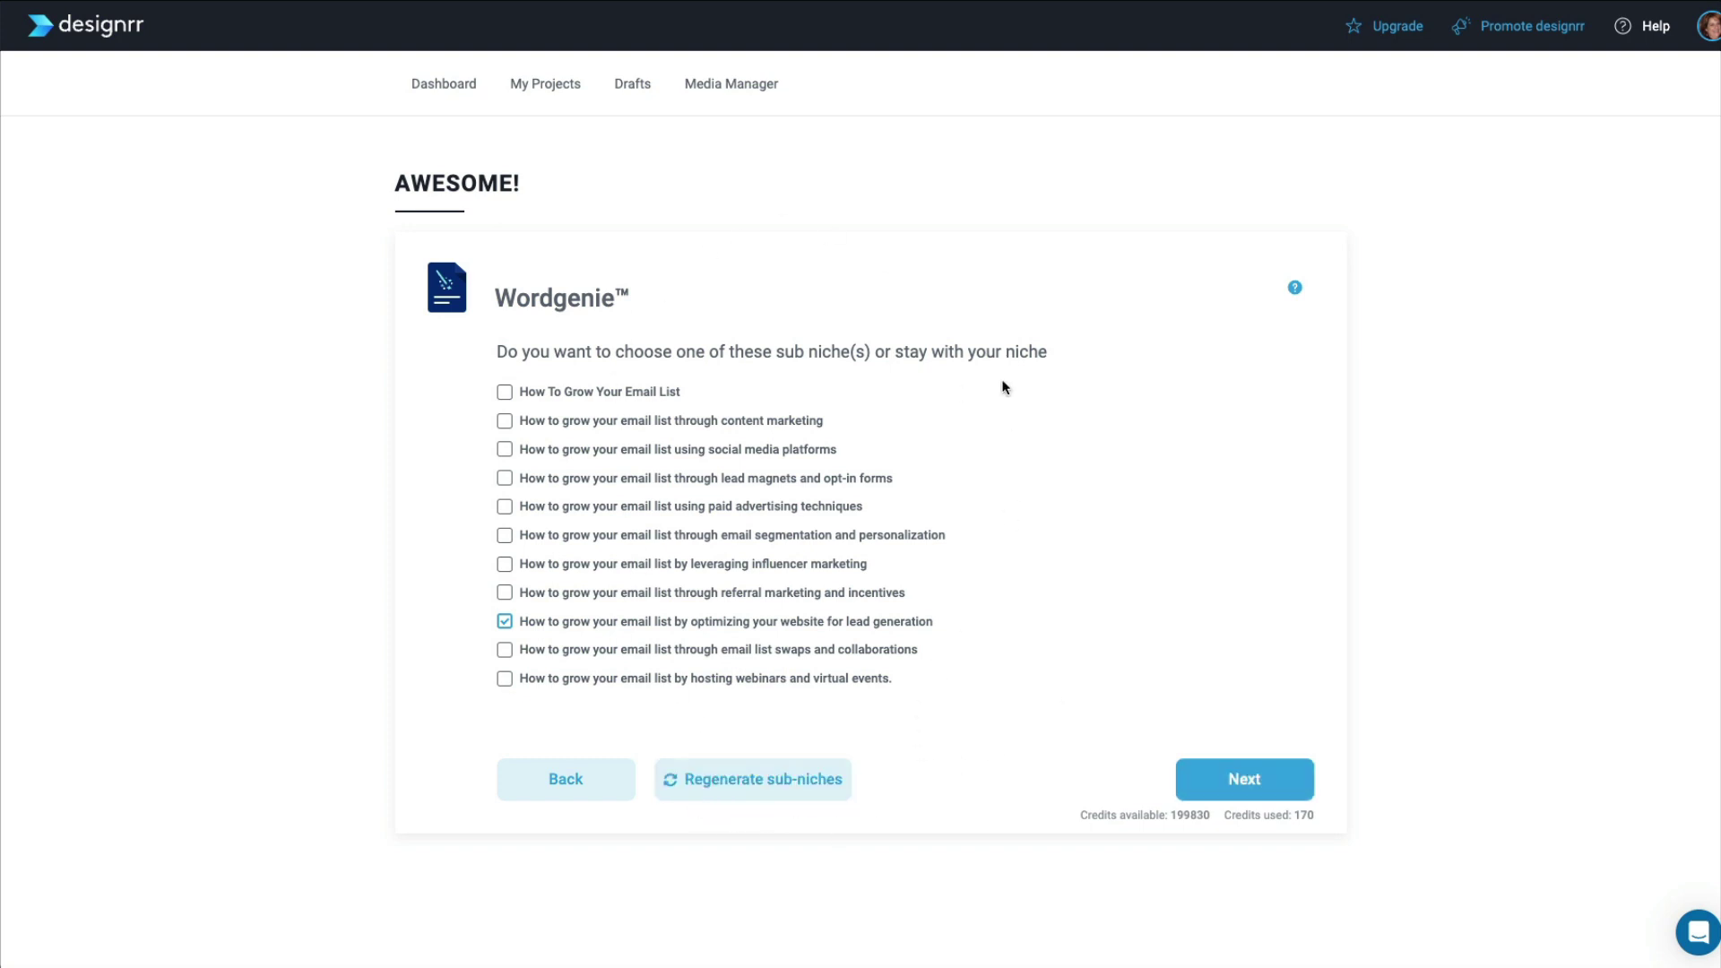
left_click(1247, 781)
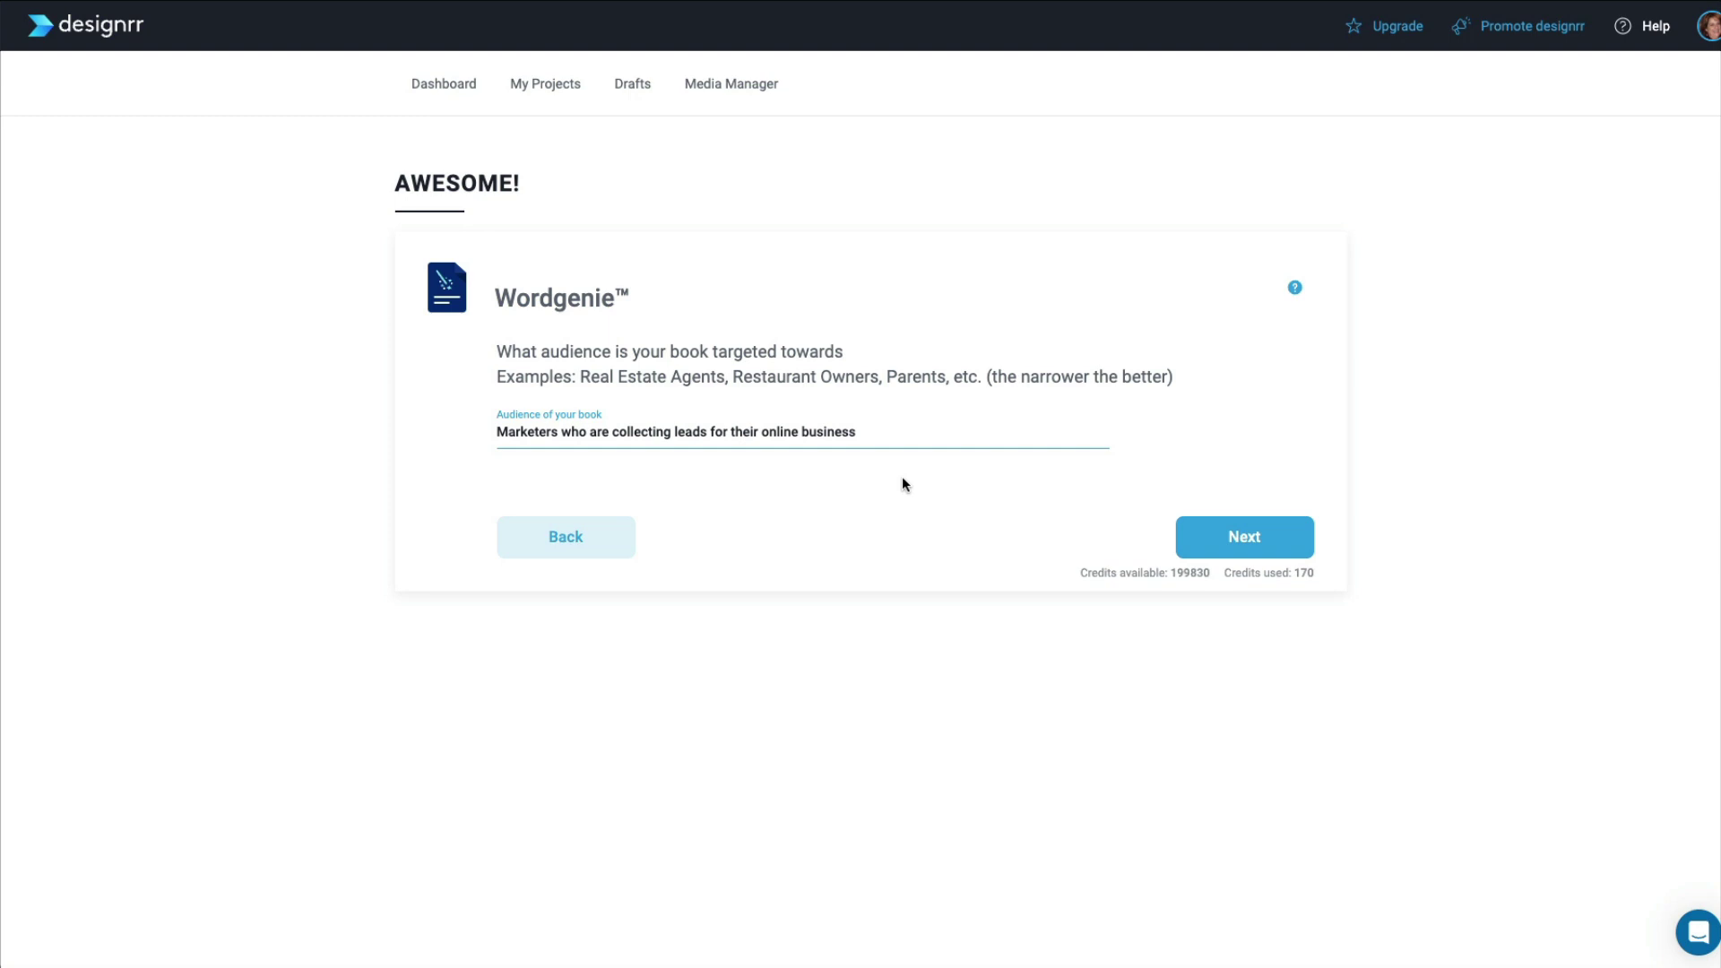
left_click(1238, 547)
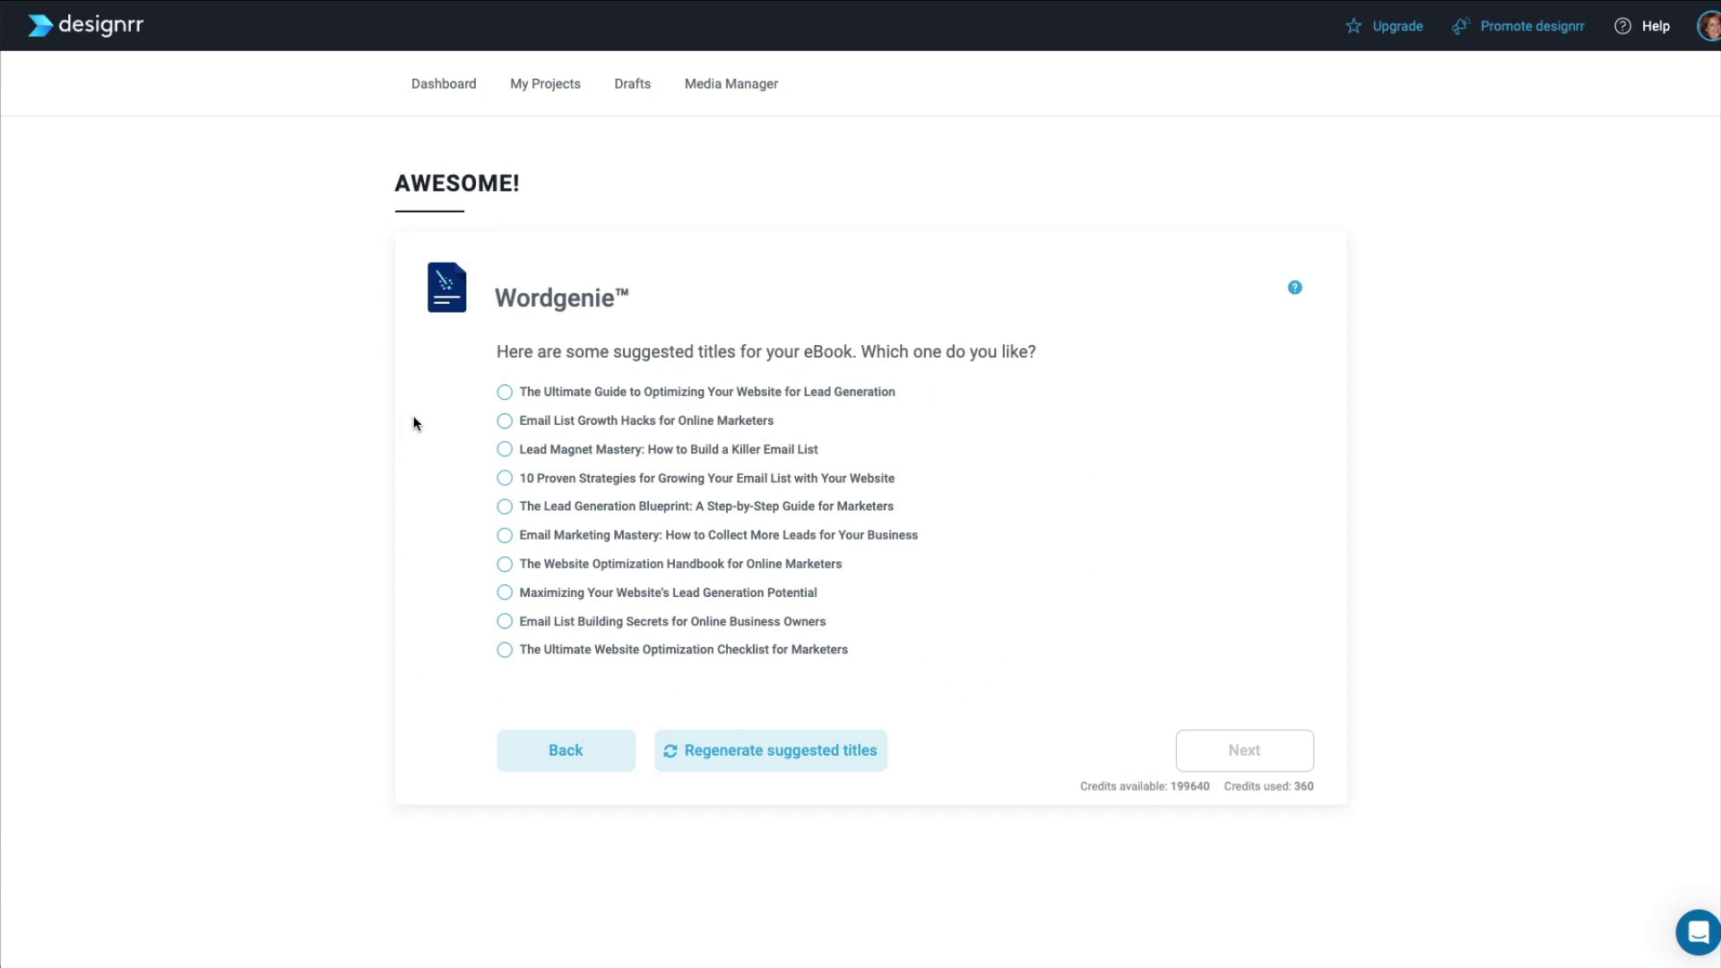
- Choose 'Lead Magnet Mastery: How to Build a Killer Email List', review its outline, and generate
left_click(504, 451)
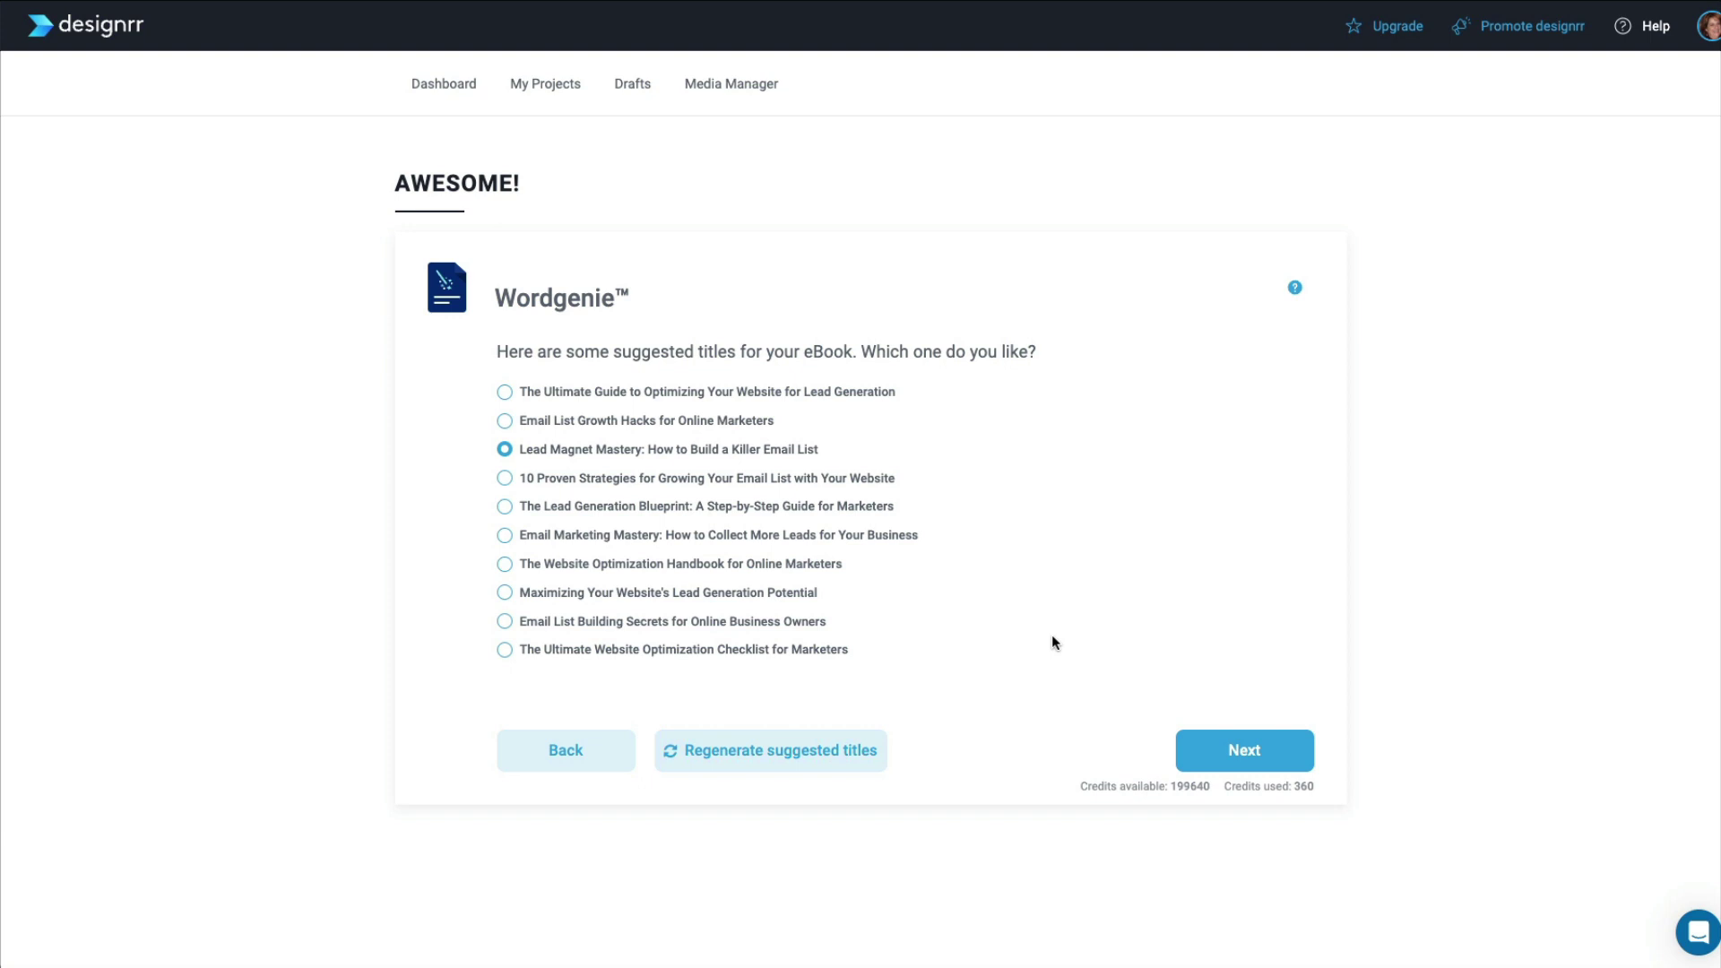
left_click(1202, 739)
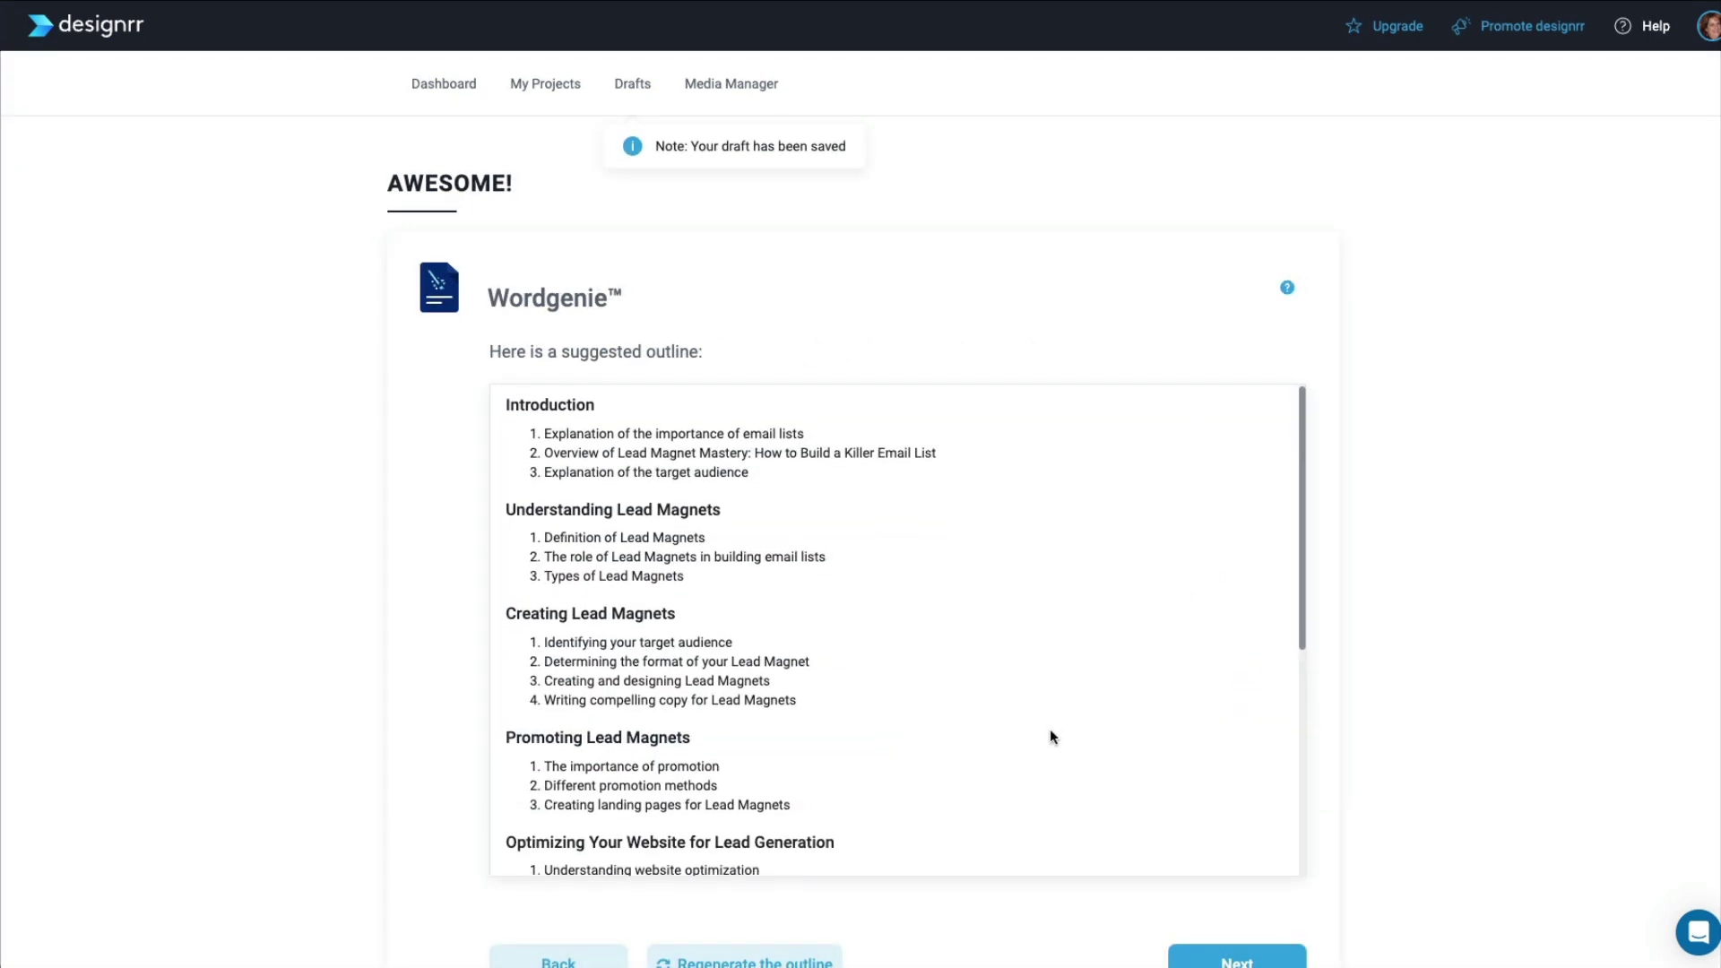
scroll(1050, 731, "down", 2)
scroll(1051, 730, "down", 3)
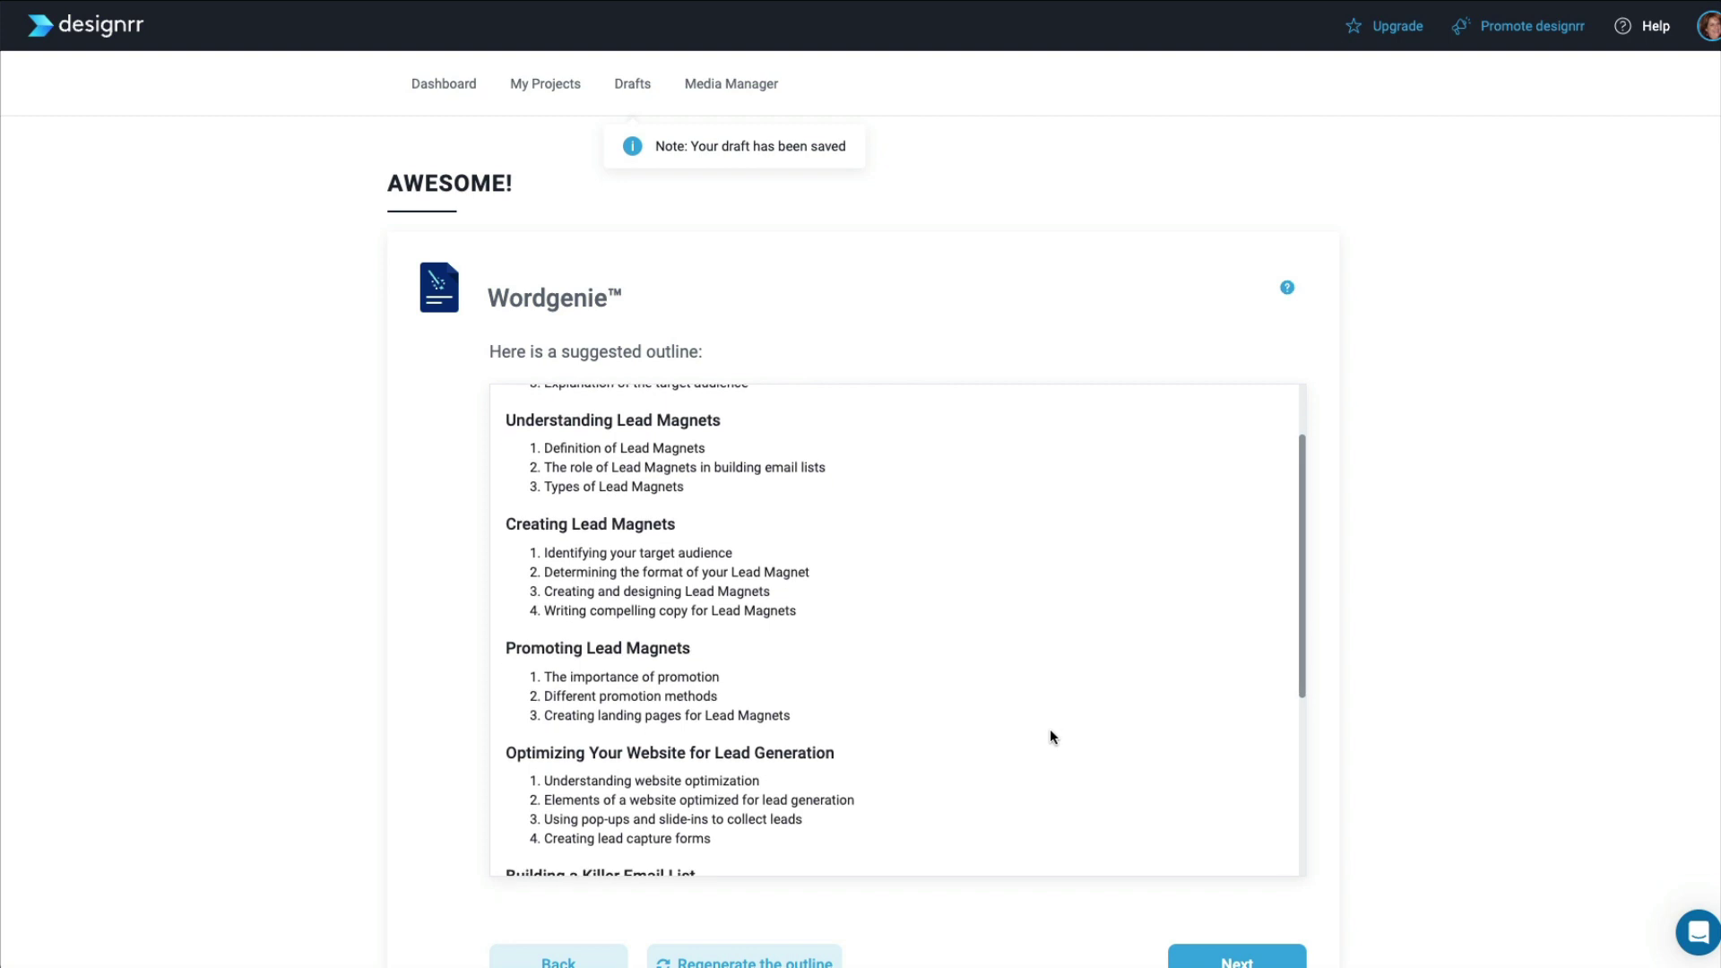
scroll(1051, 730, "down", 3)
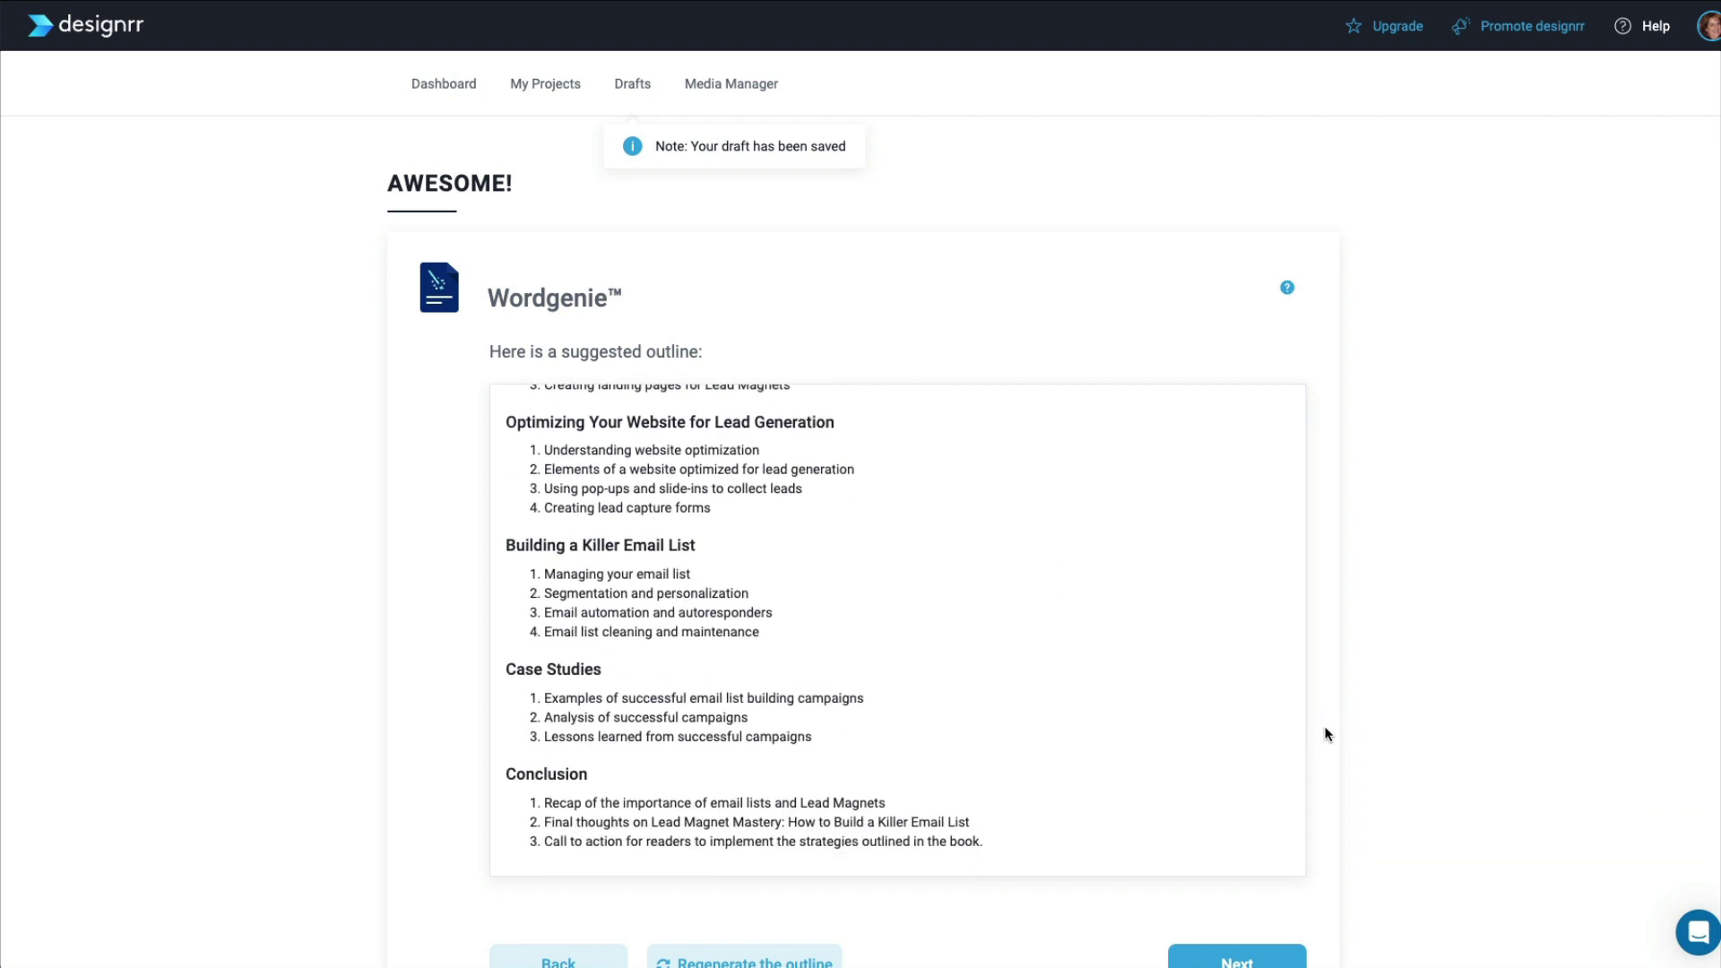
scroll(1328, 733, "down", 1)
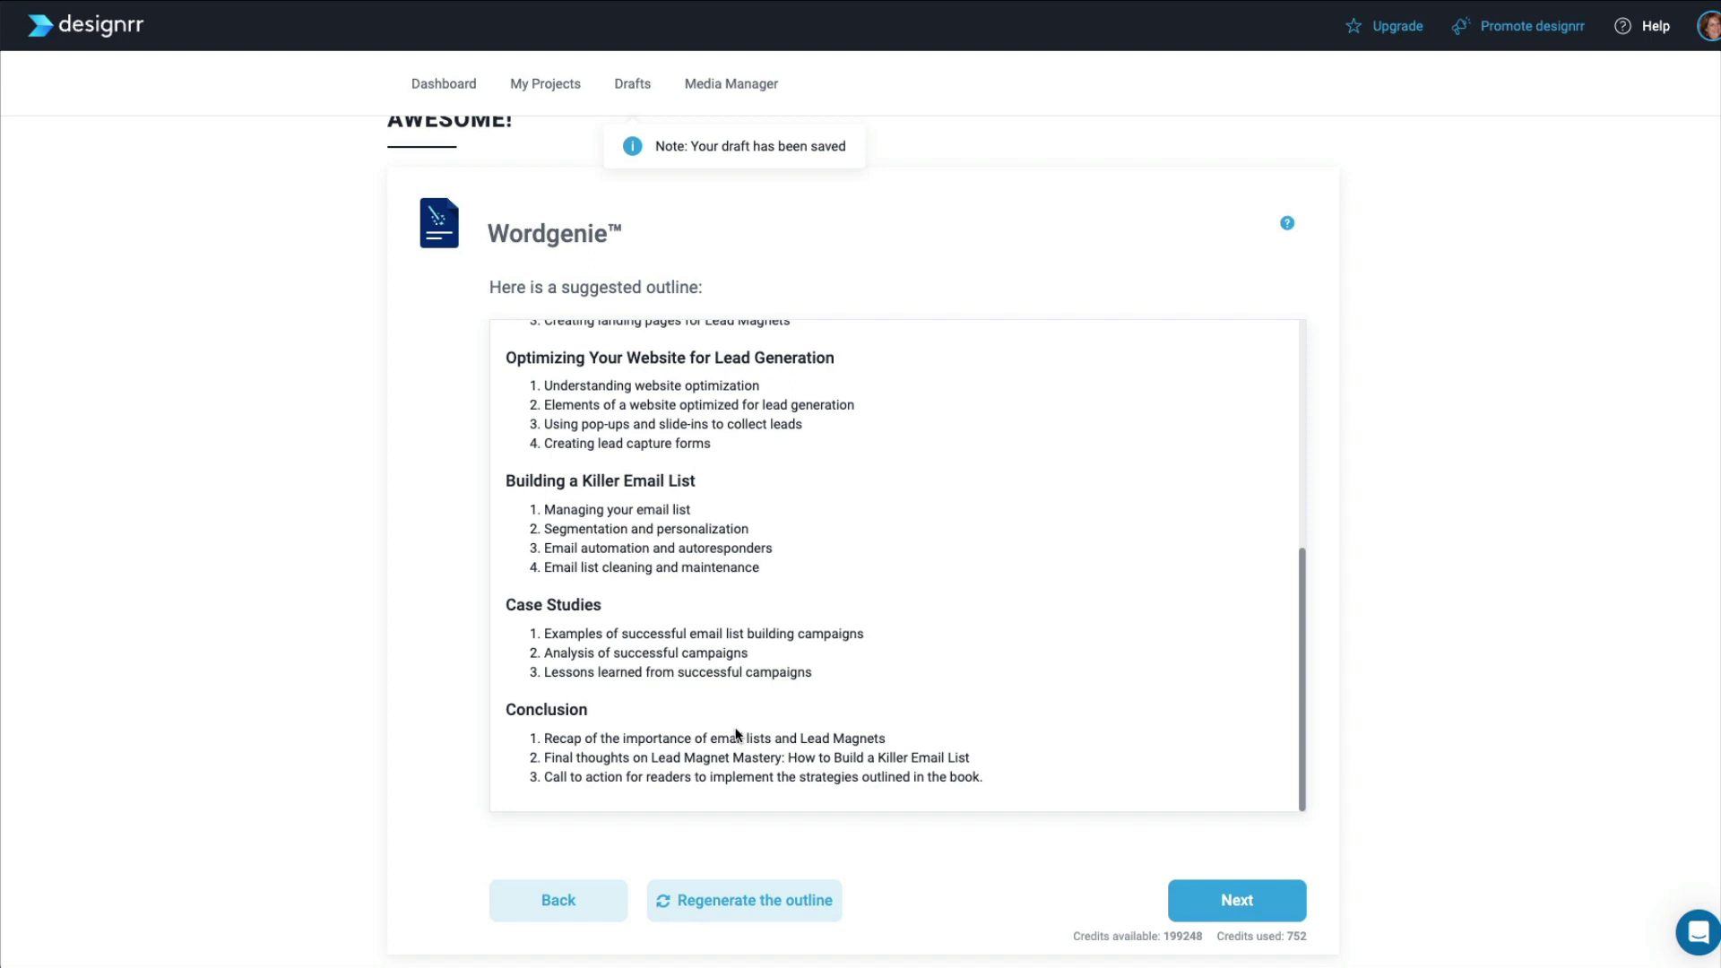
left_click(1235, 901)
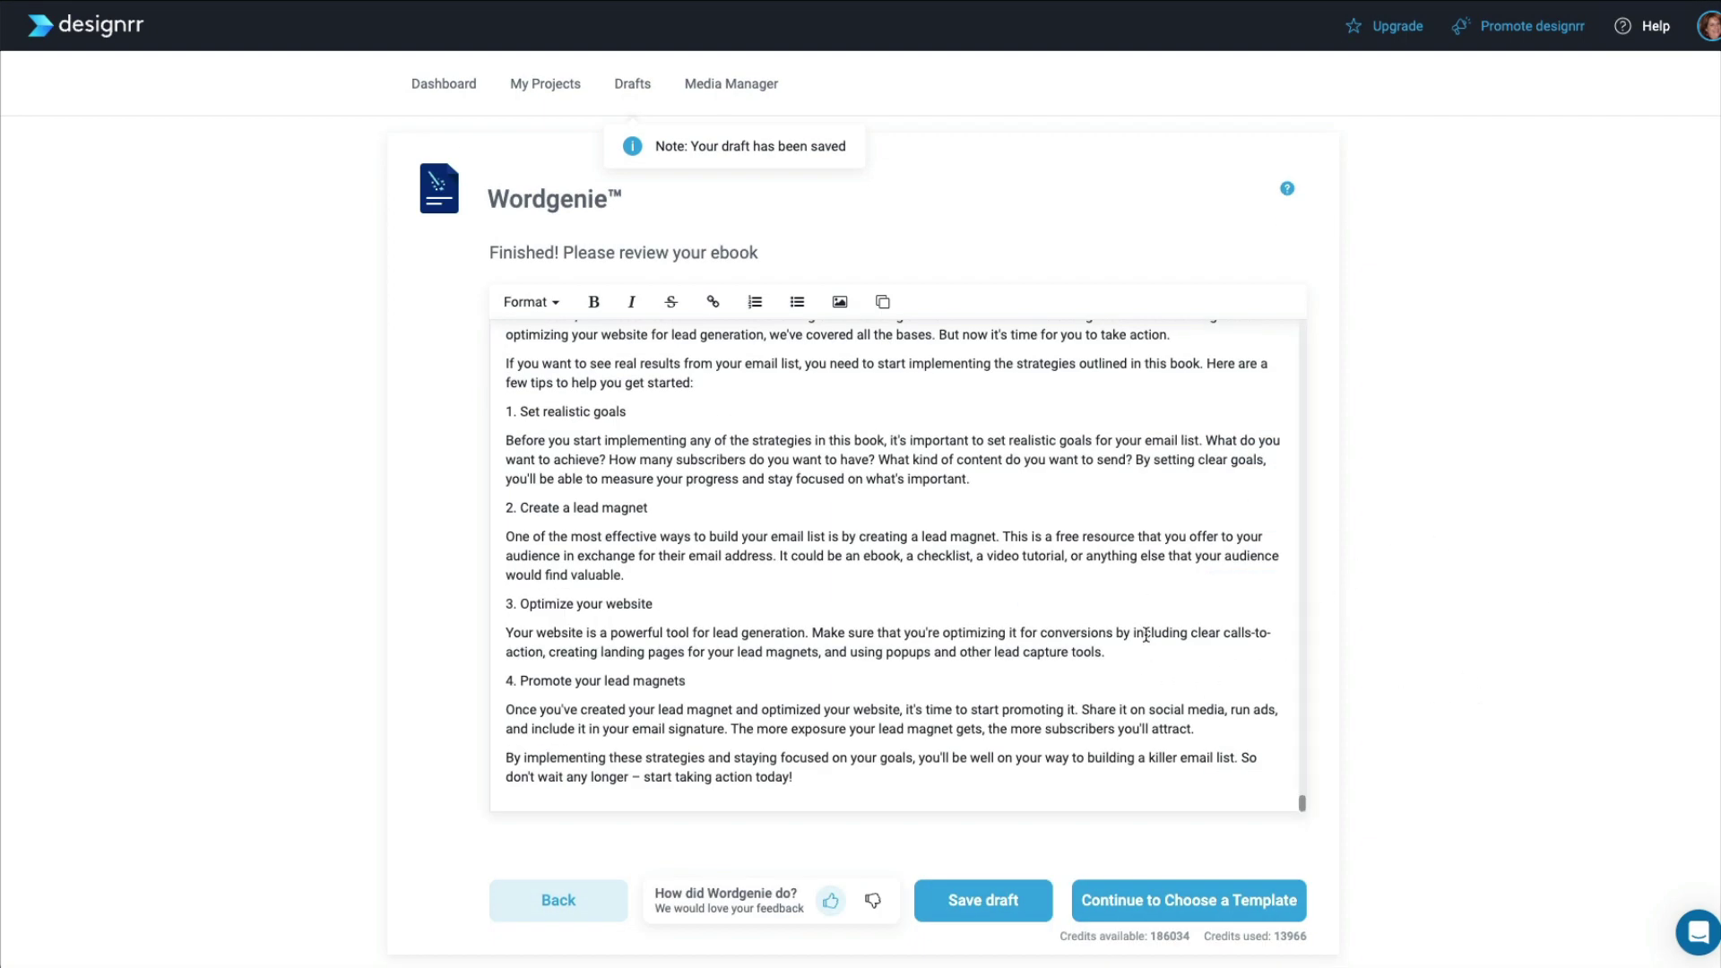
- Scroll the generated eBook text back up from the conclusion to the introduction
scroll(1128, 623, "up", 10)
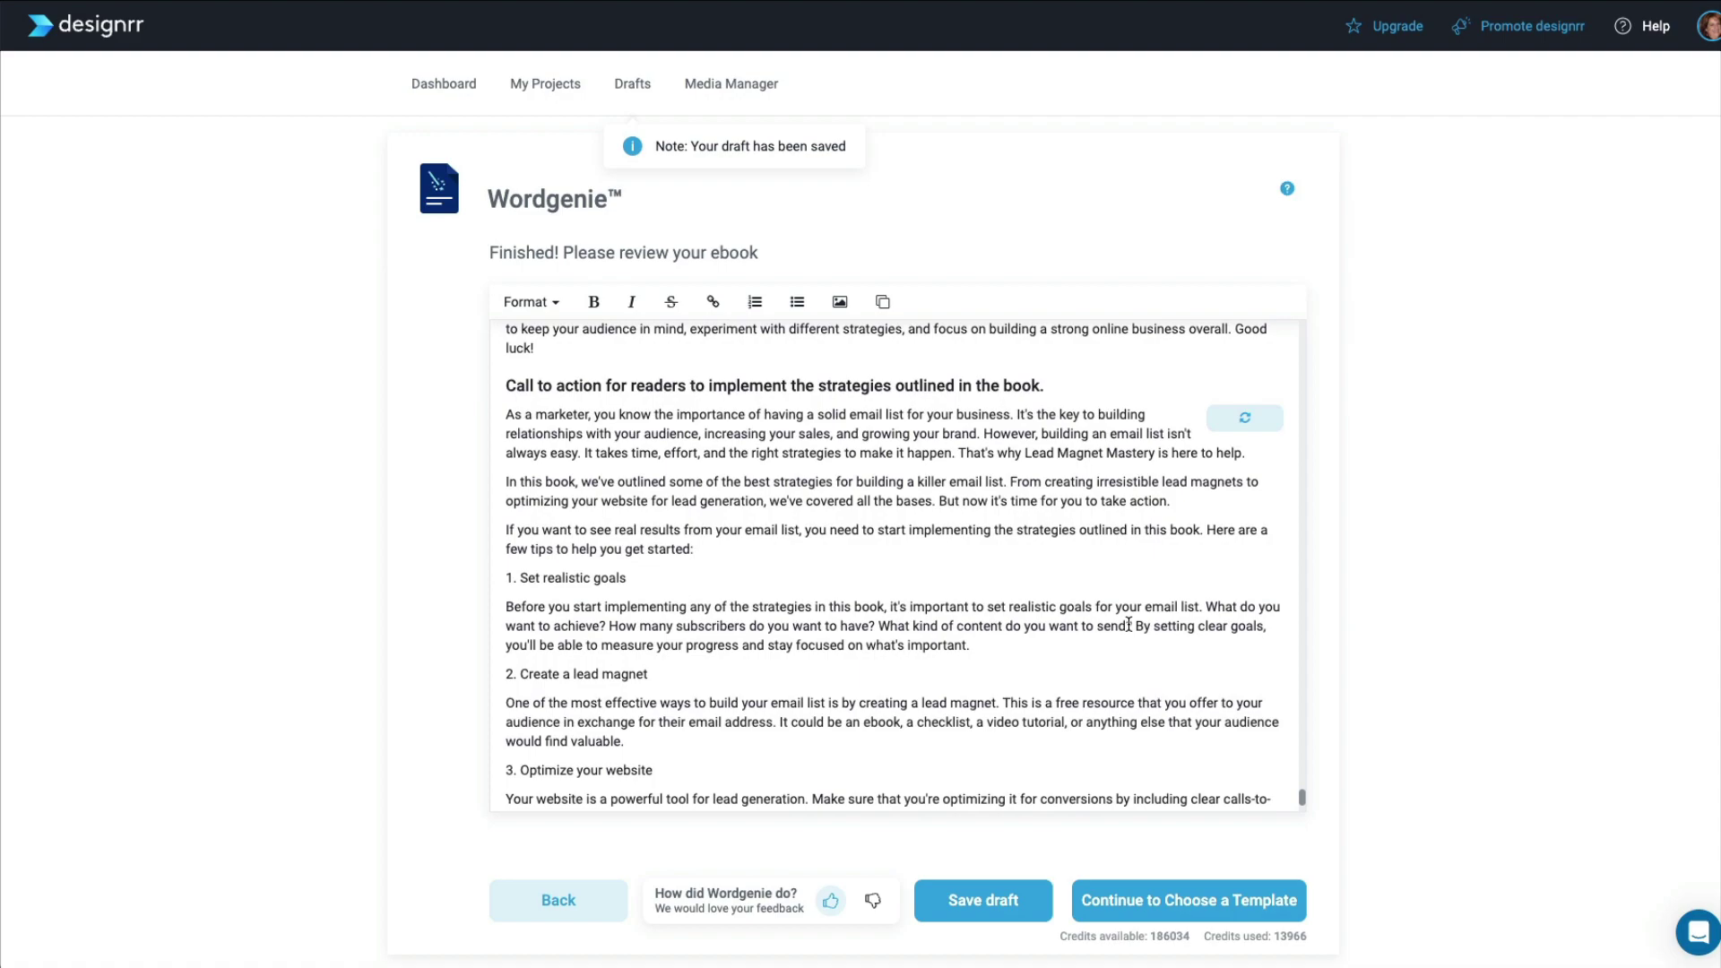
scroll(1129, 625, "up", 10)
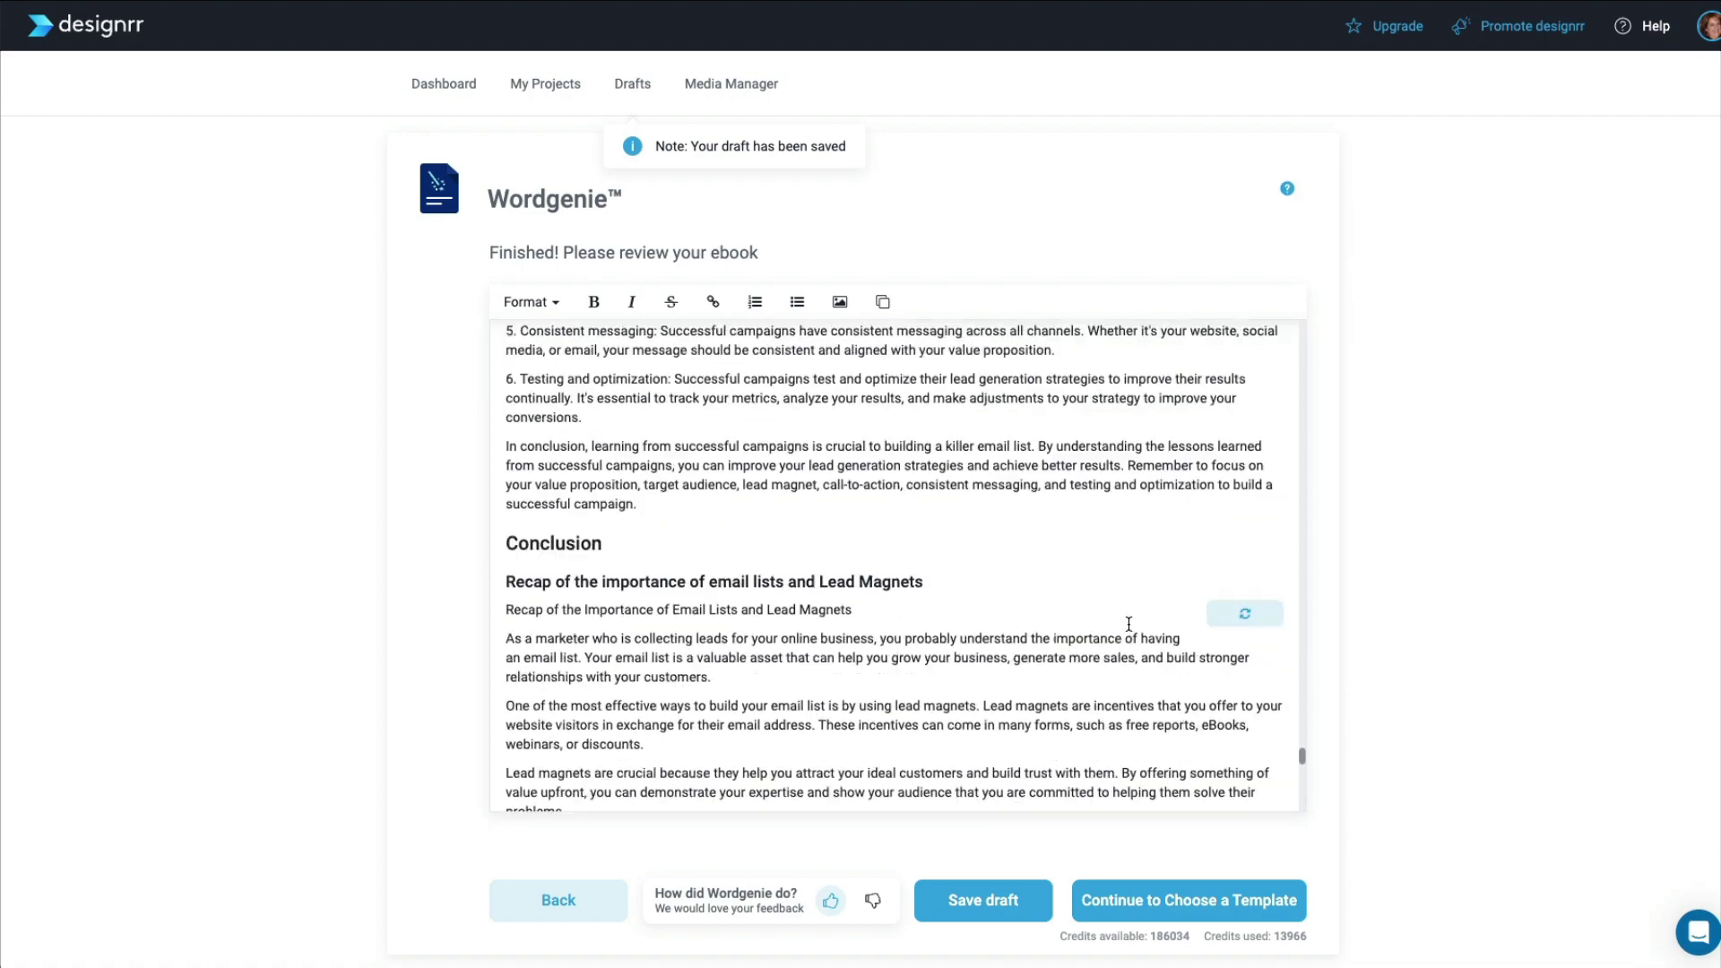
scroll(1129, 624, "up", 10)
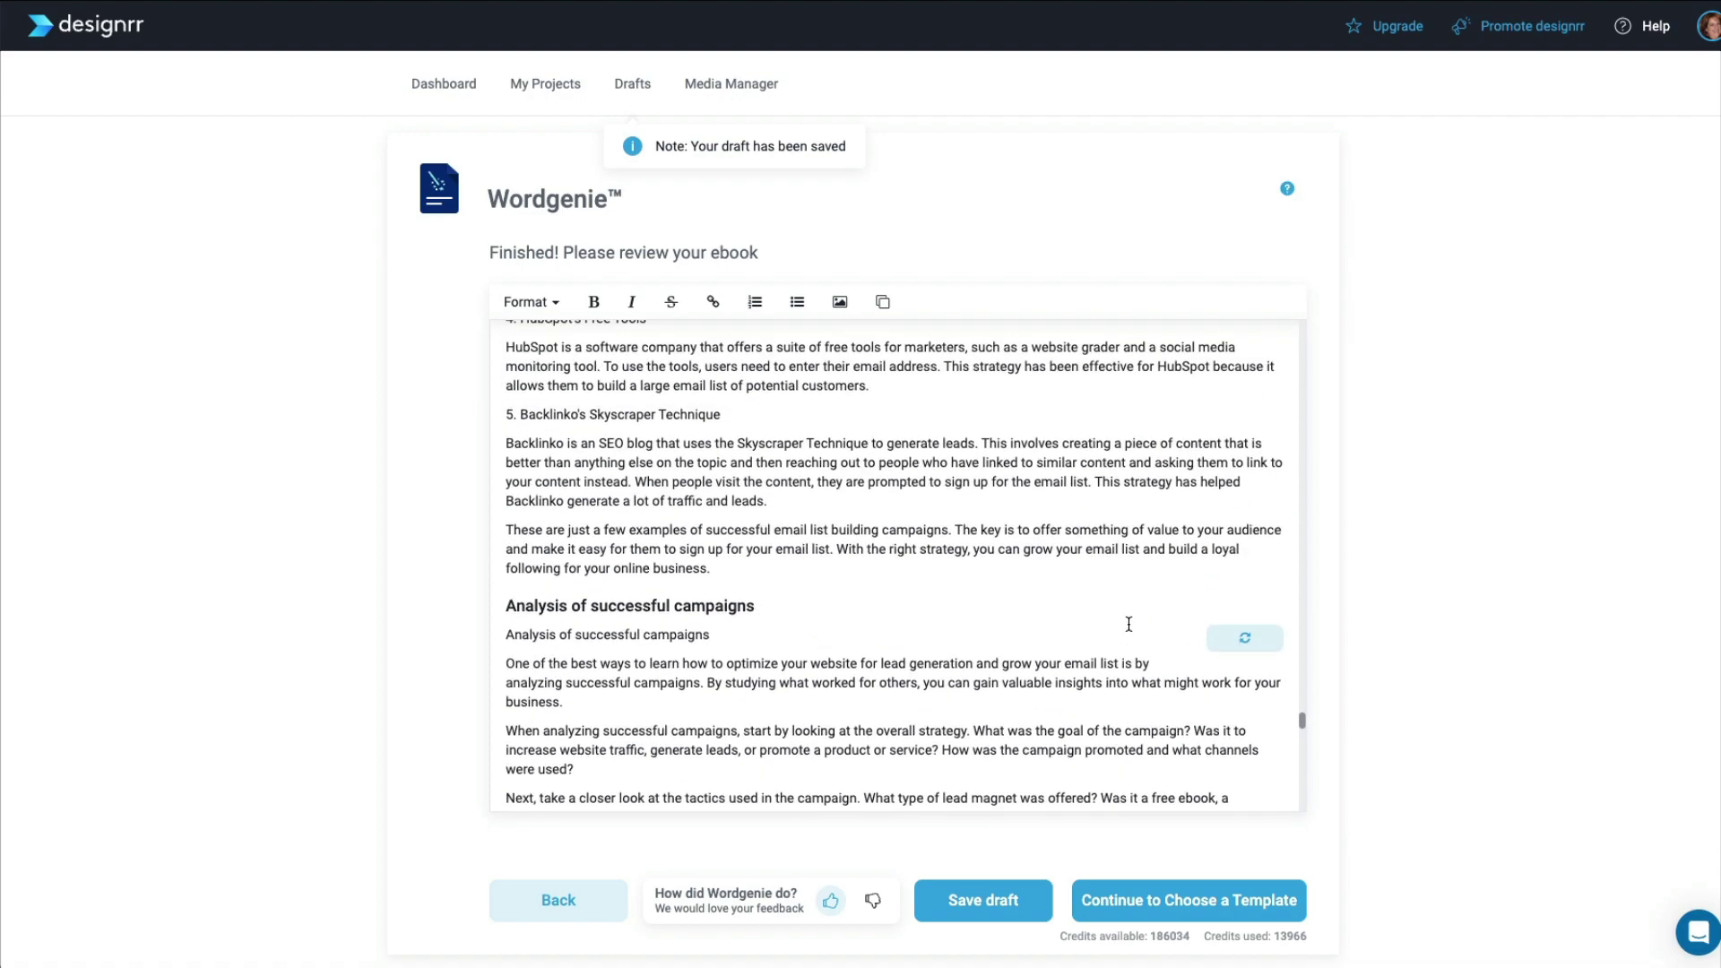
scroll(1129, 624, "up", 10)
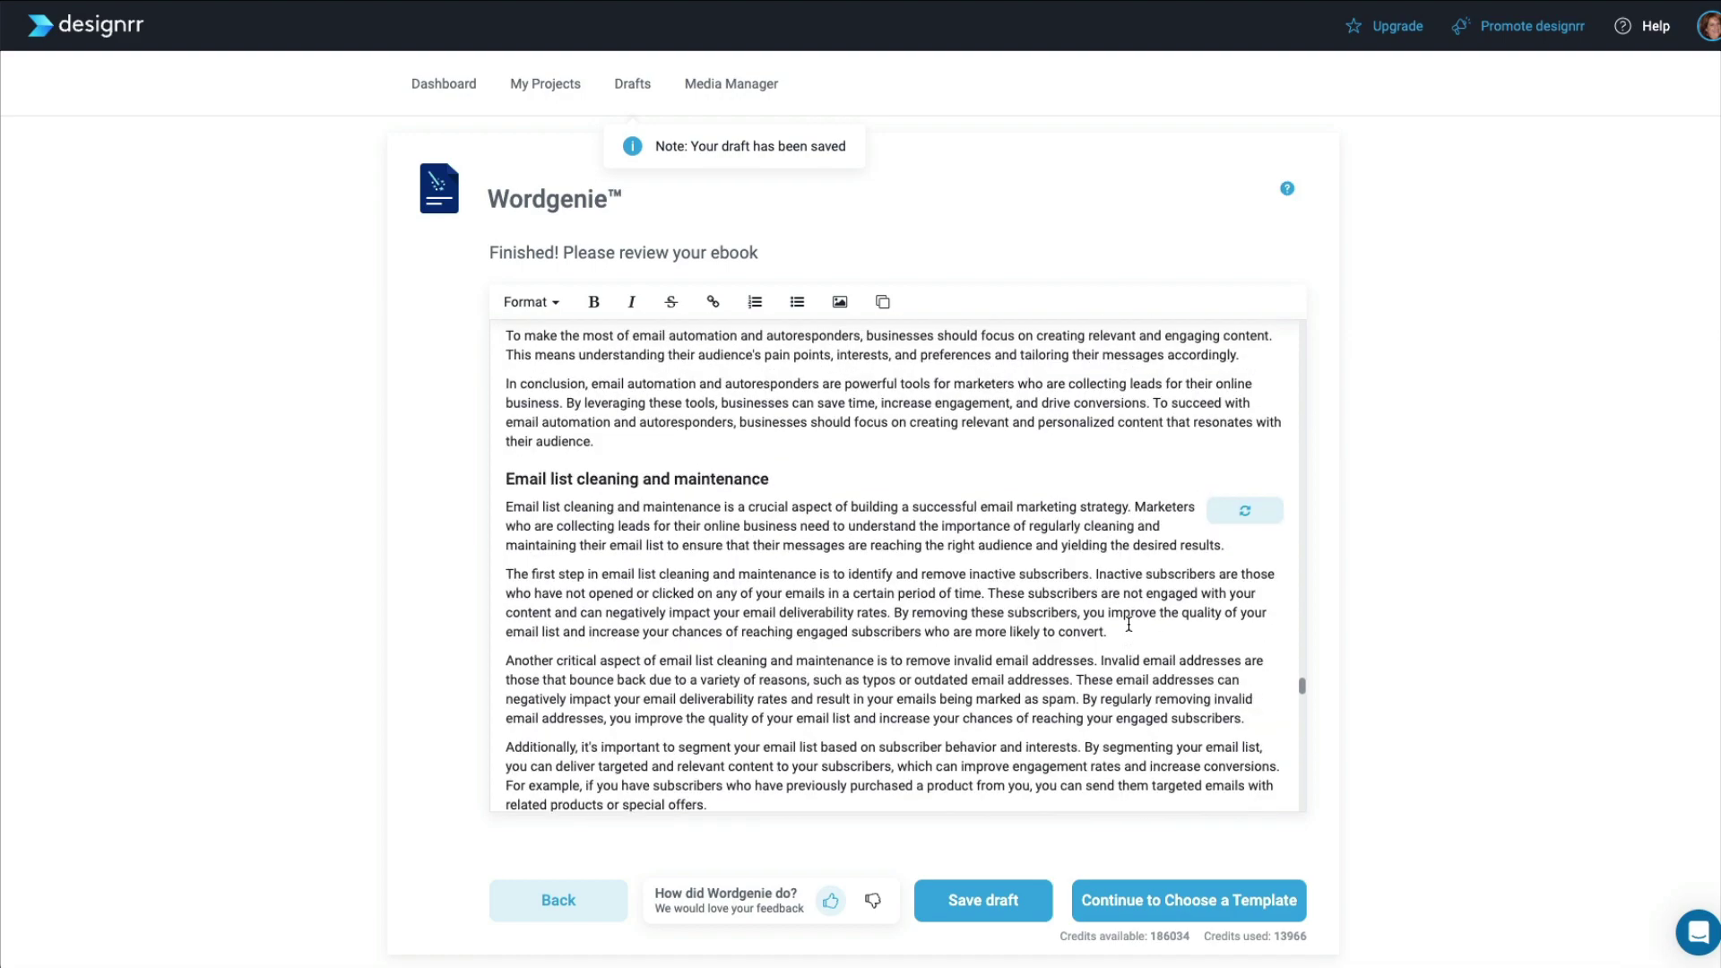
scroll(1128, 625, "up", 10)
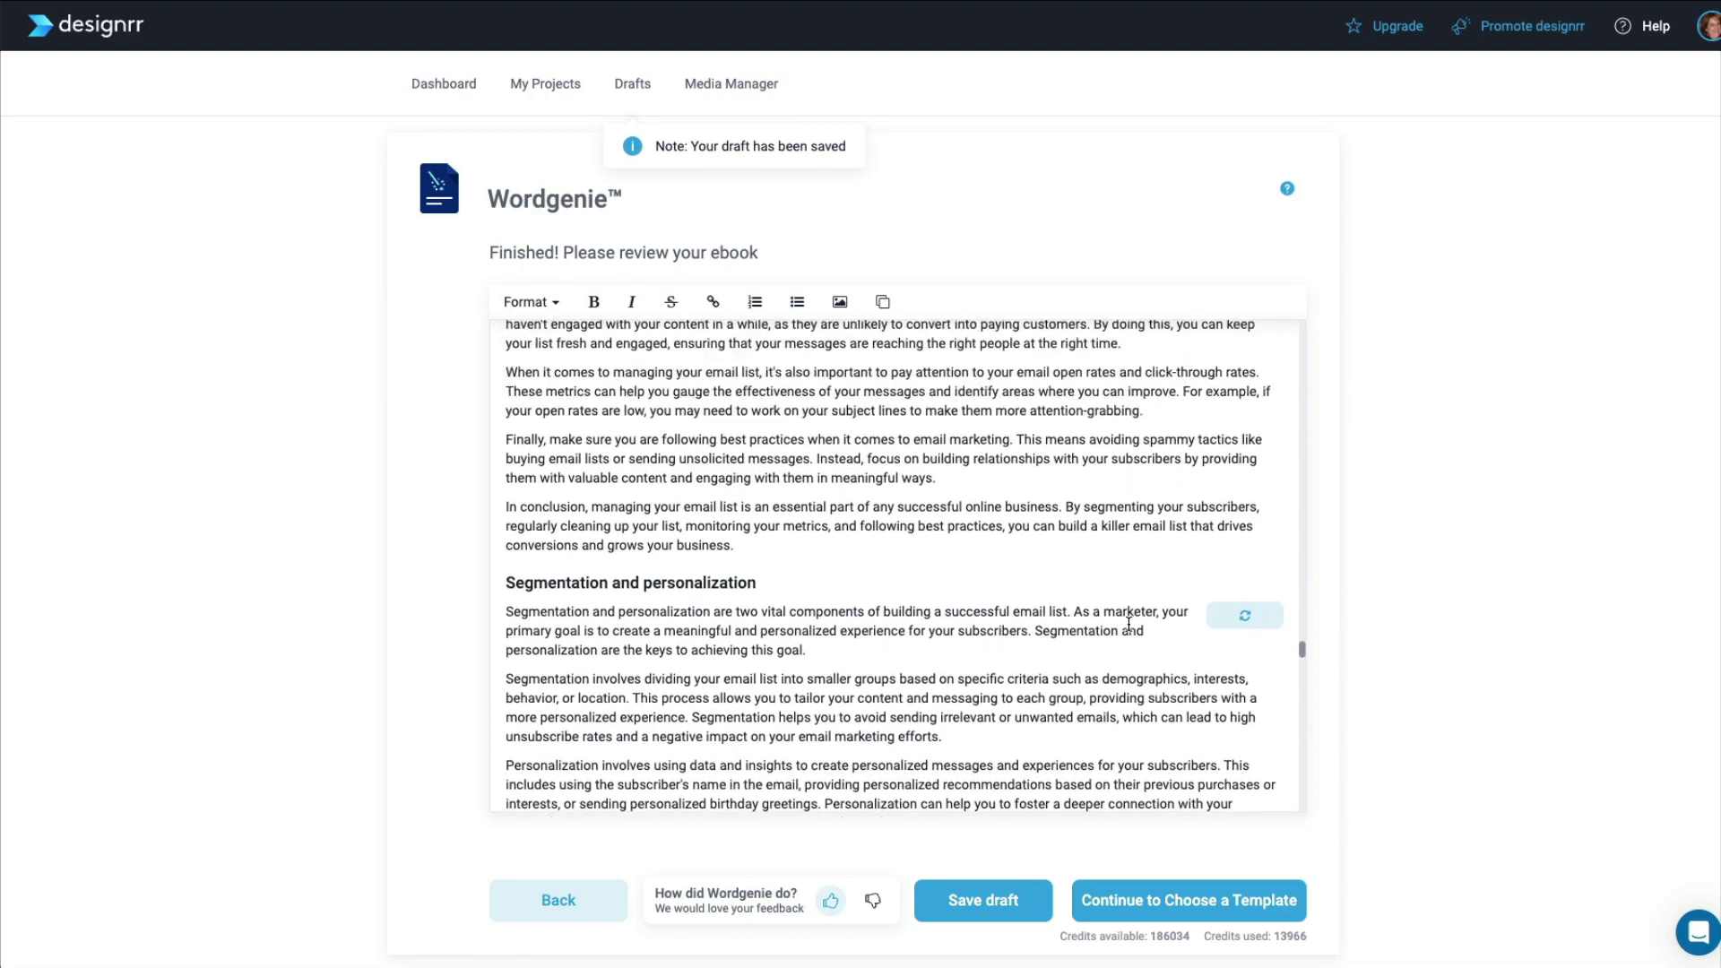
scroll(1129, 625, "up", 10)
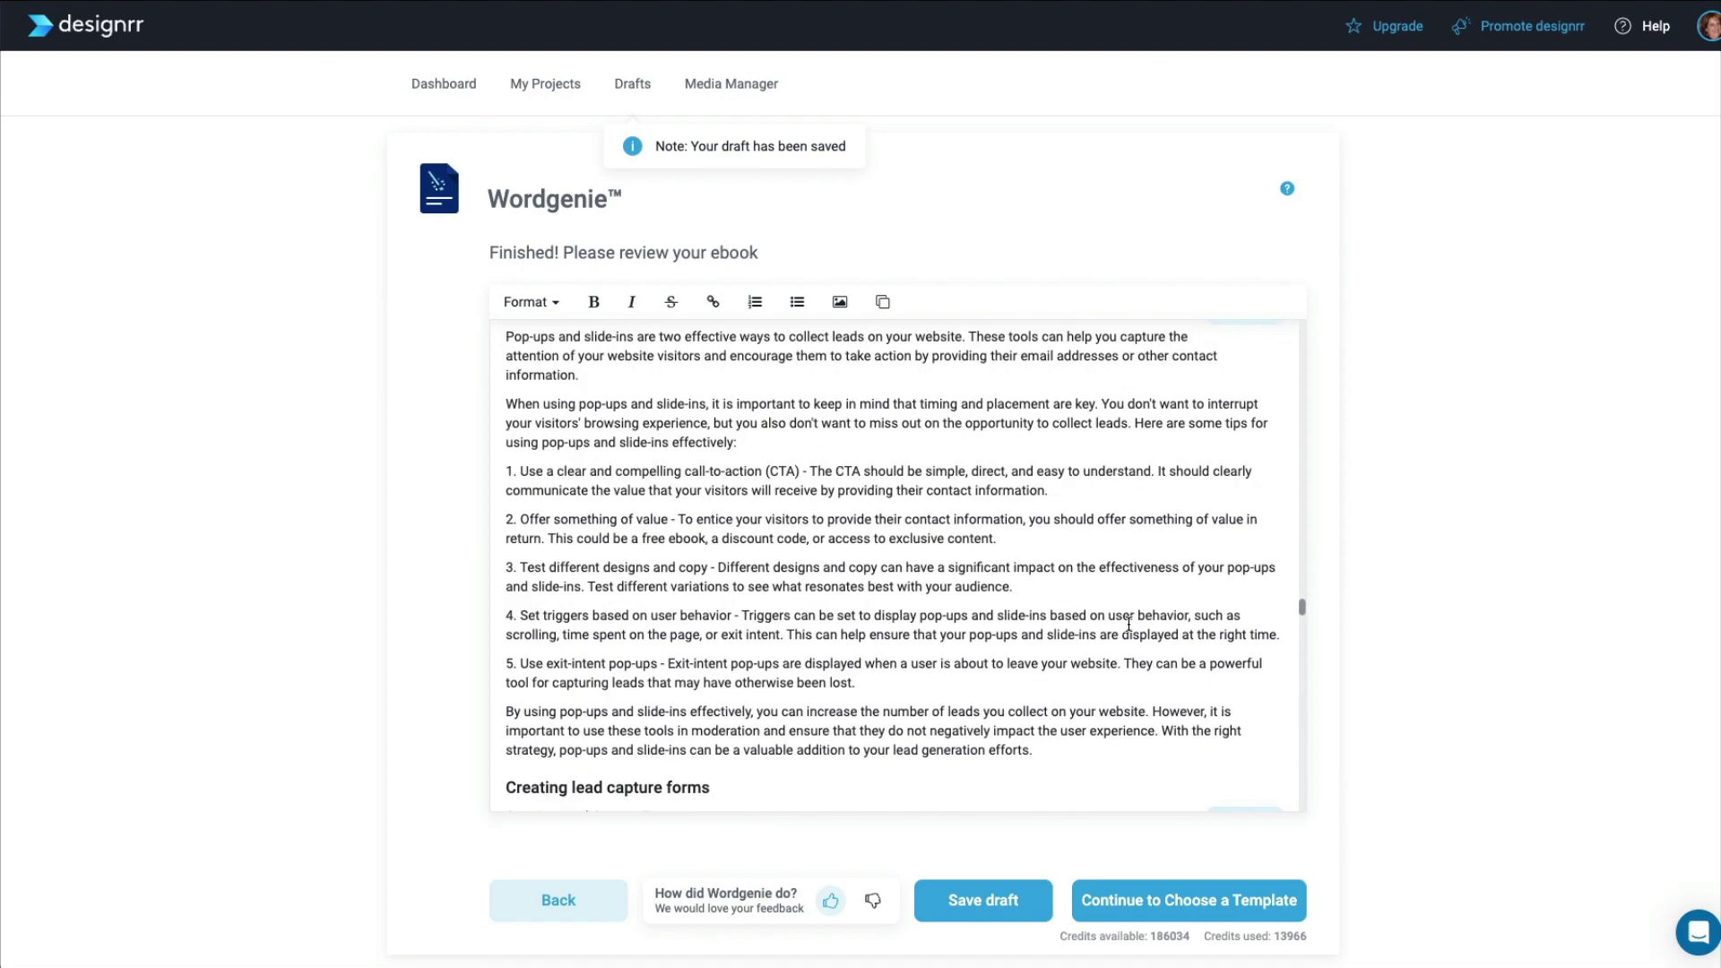
scroll(1129, 625, "up", 10)
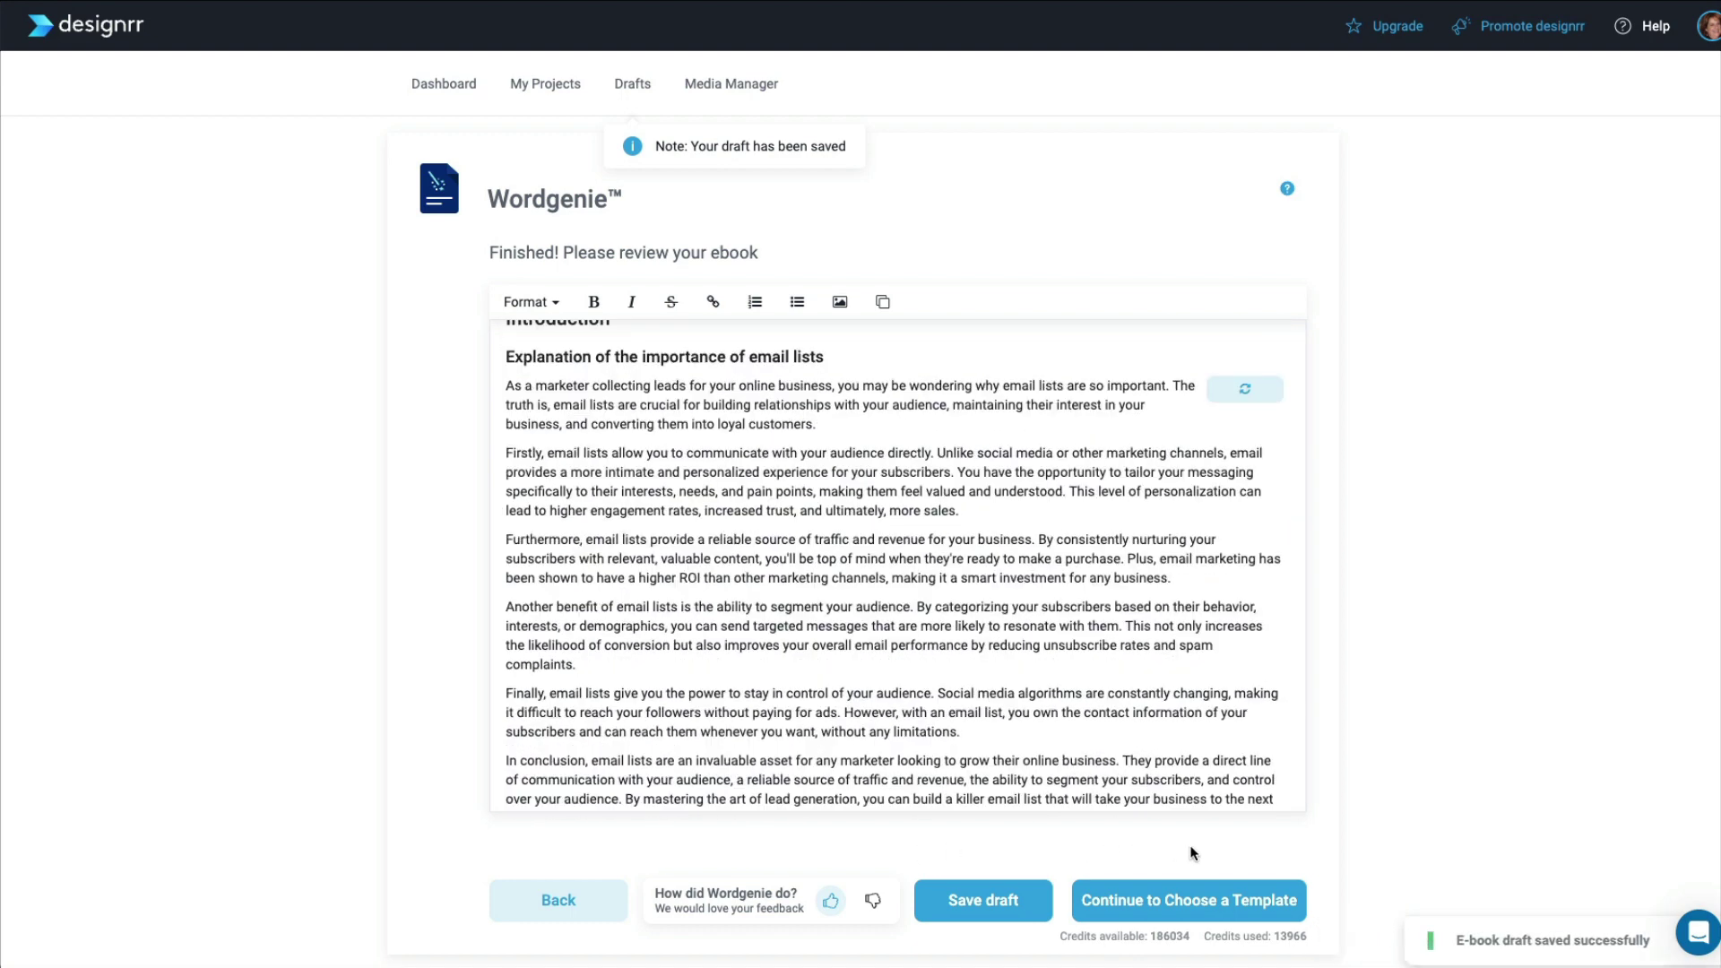
- Continue to template selection and filter the gallery to Standard templates
left_click(1190, 904)
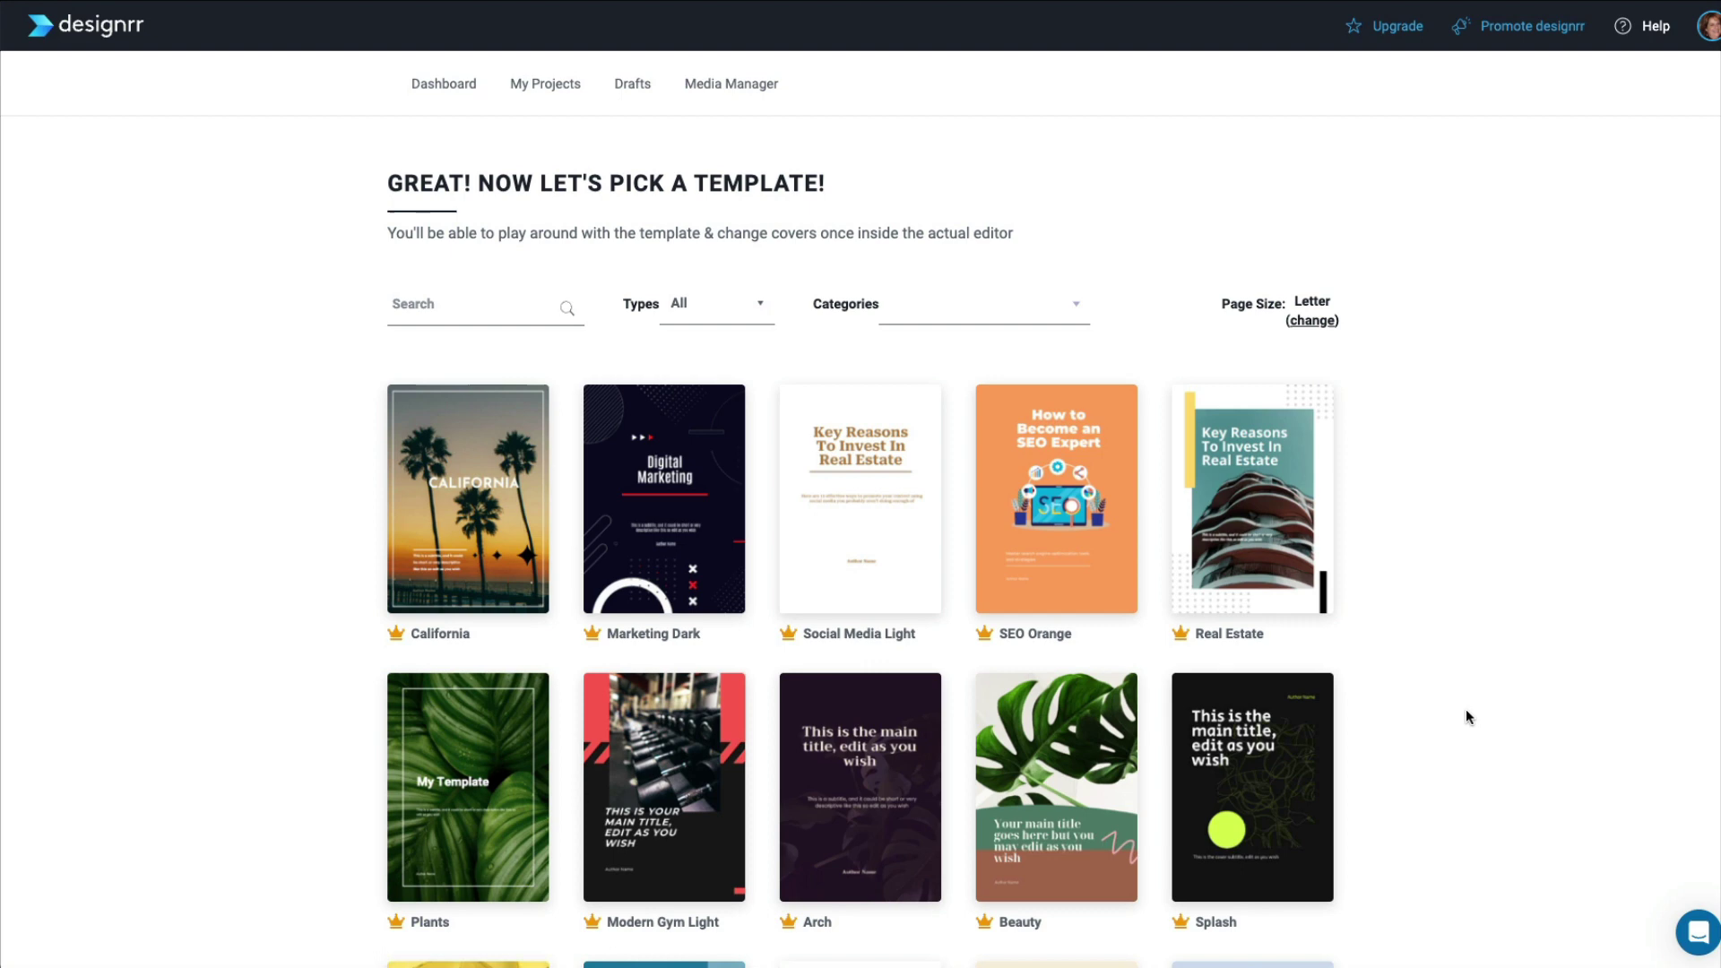
scroll(1467, 718, "down", 3)
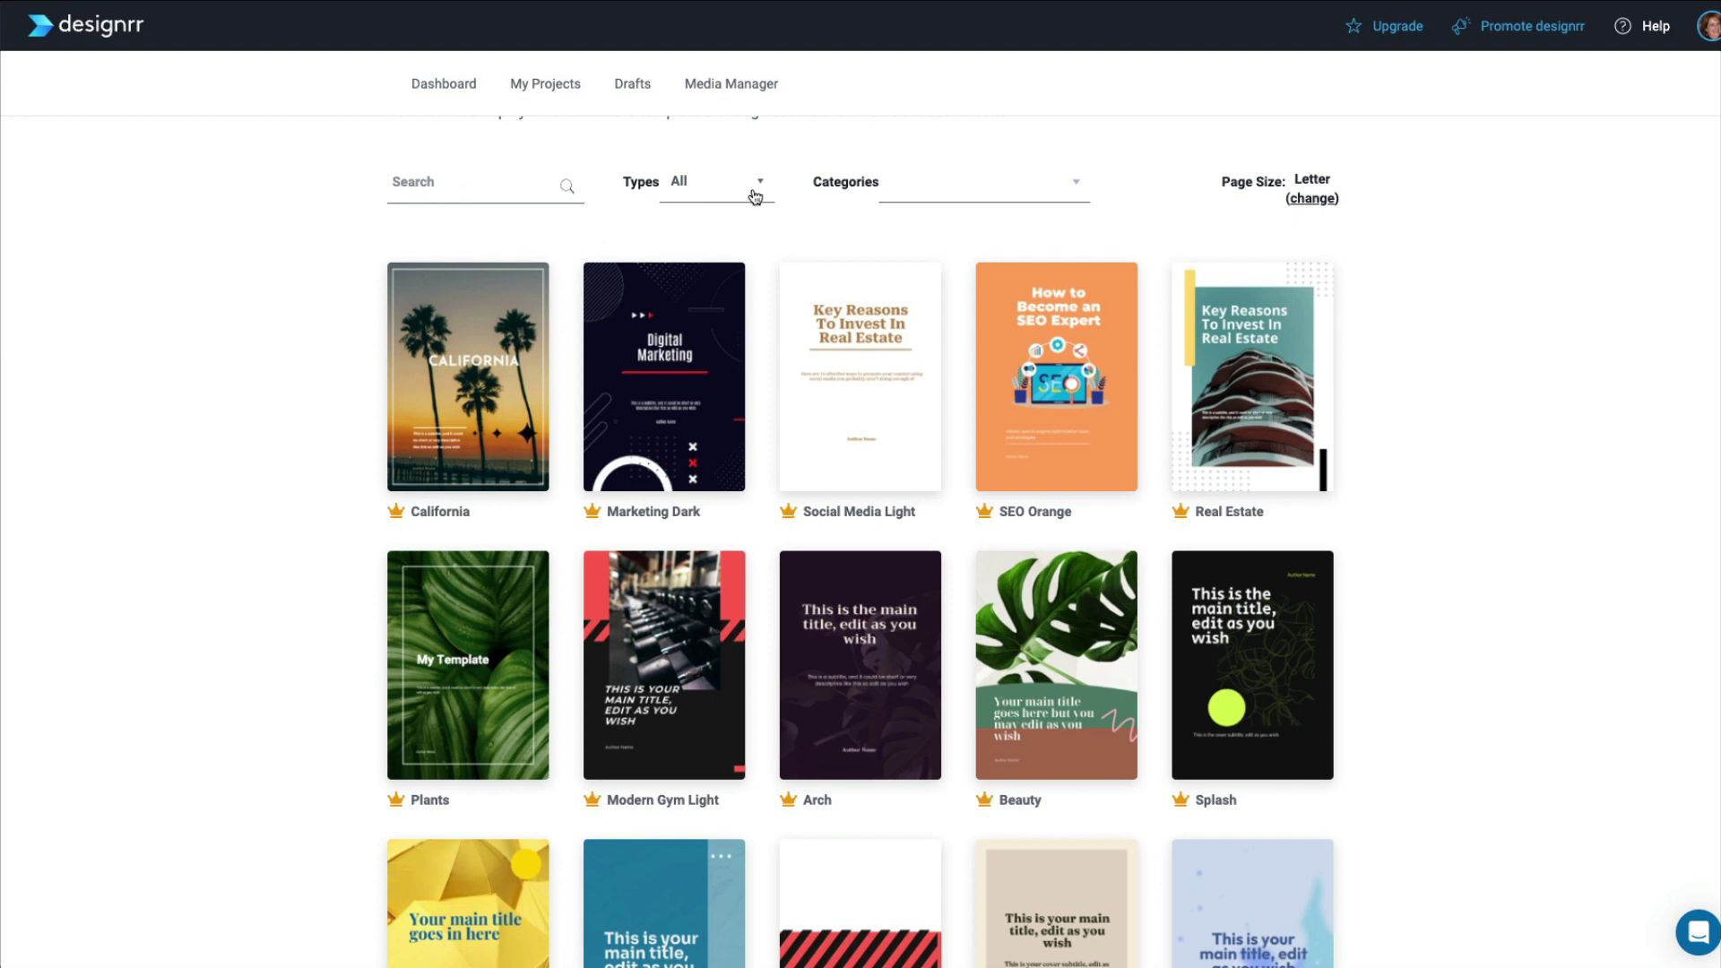
scroll(735, 234, "up", 3)
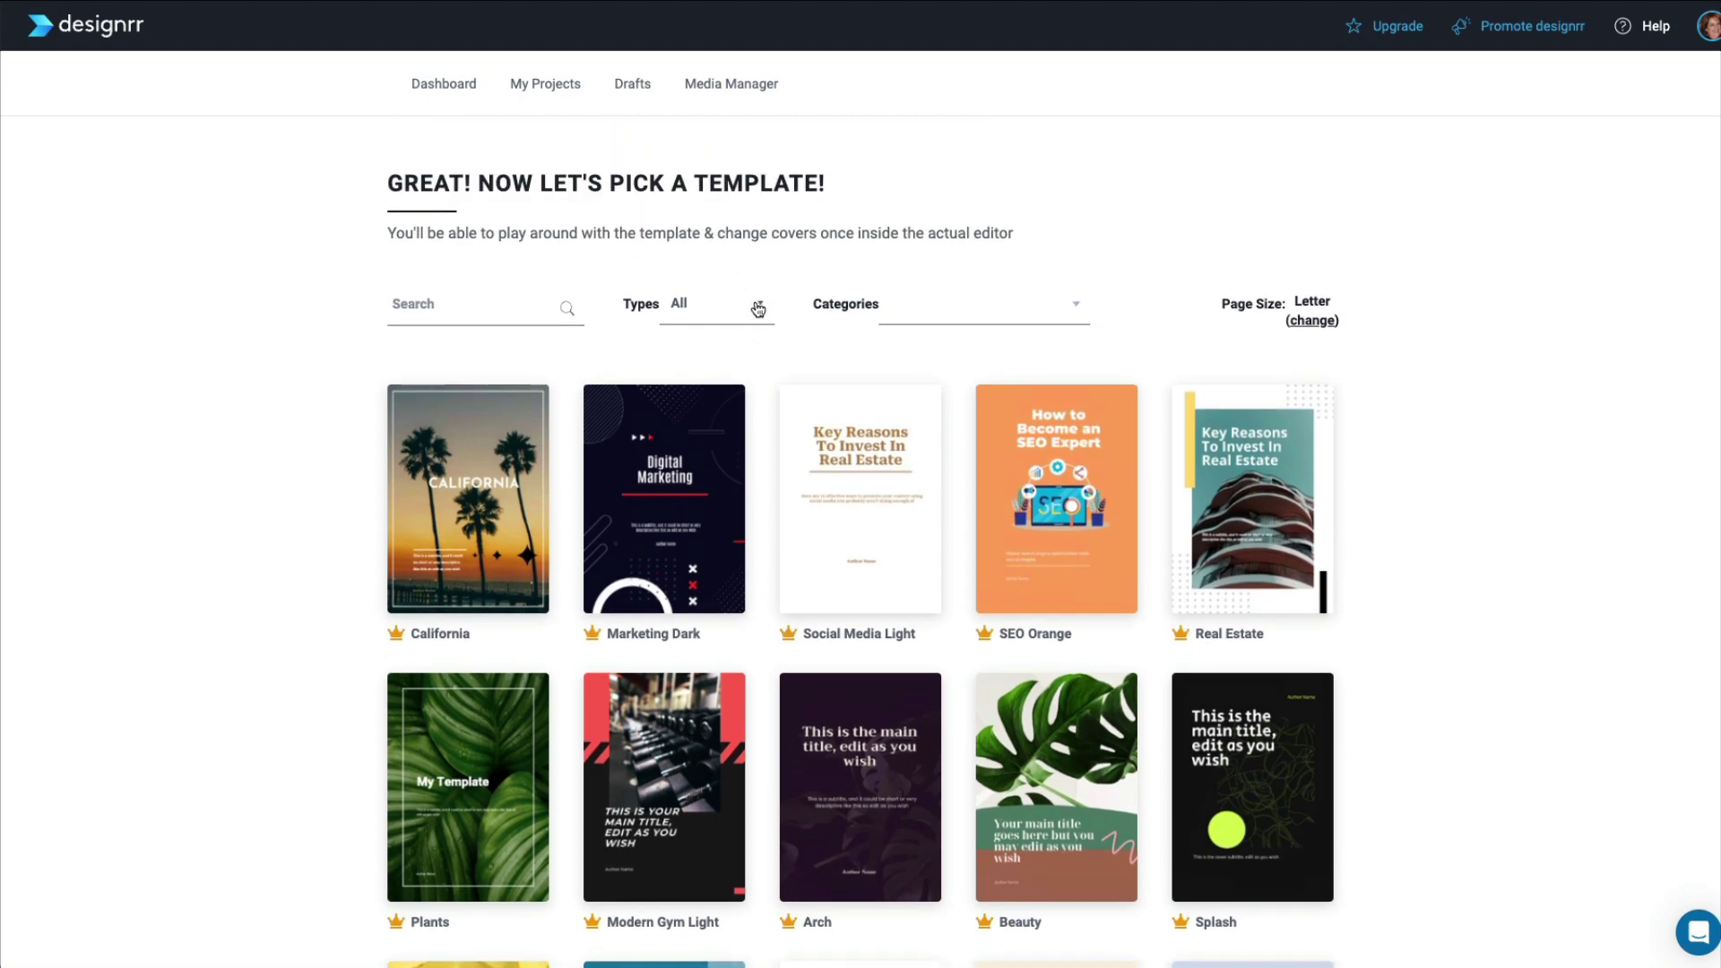
left_click(761, 315)
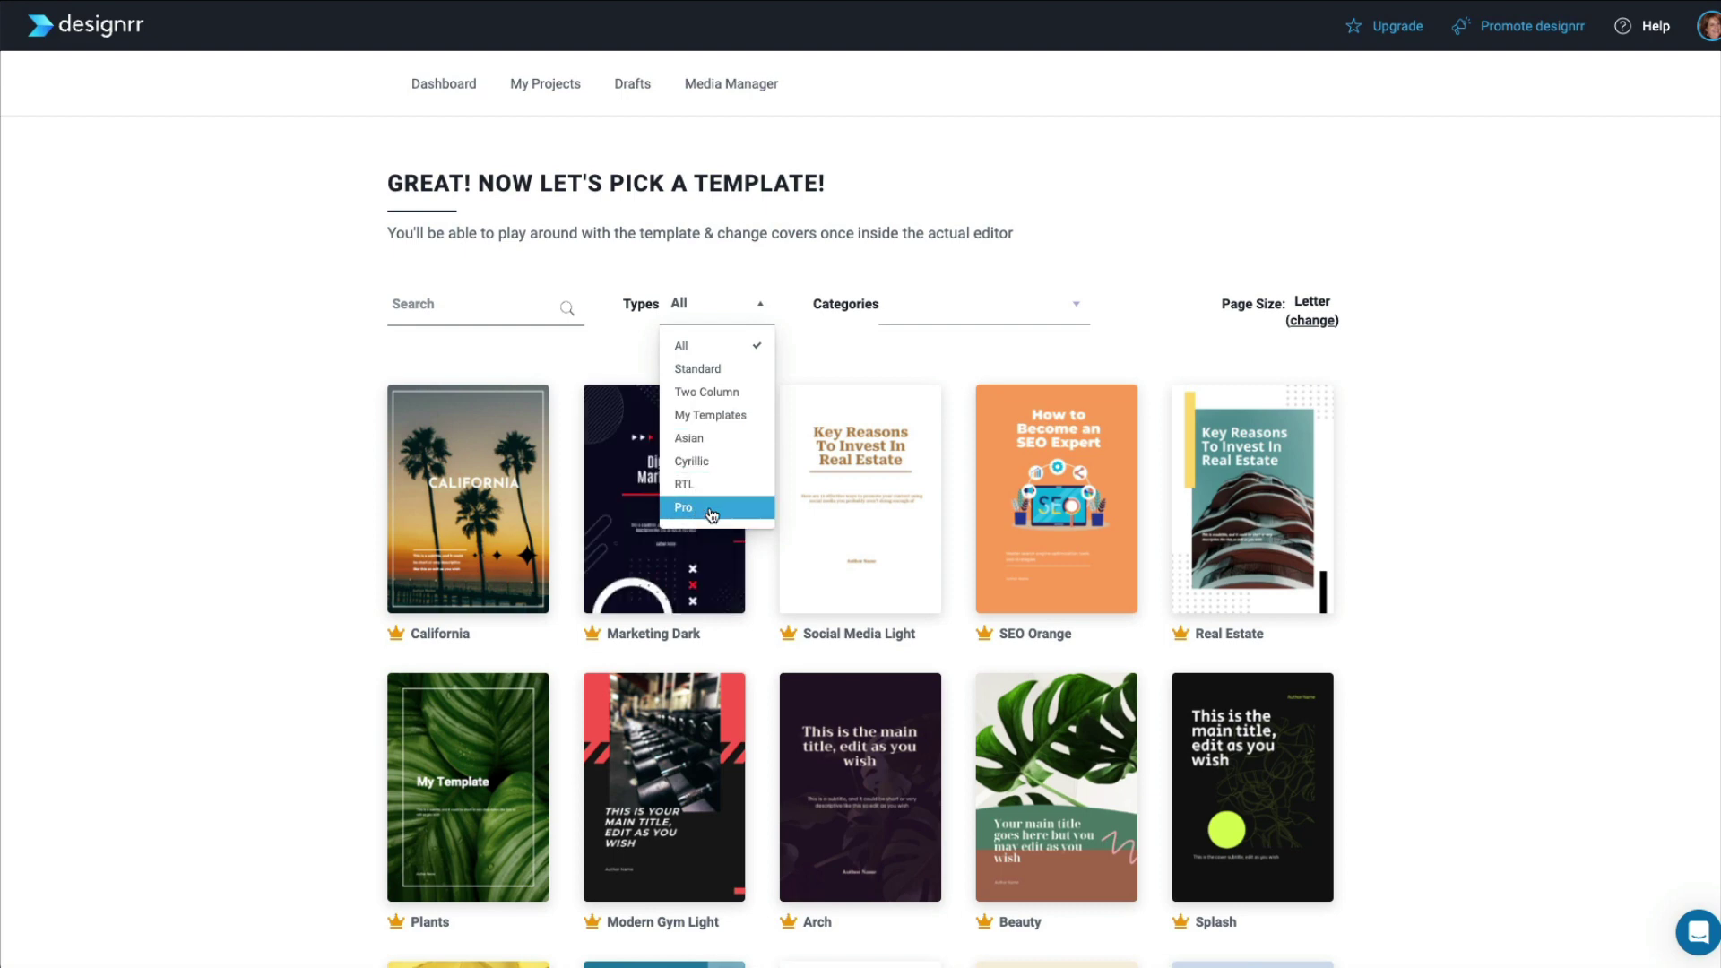
left_click(697, 369)
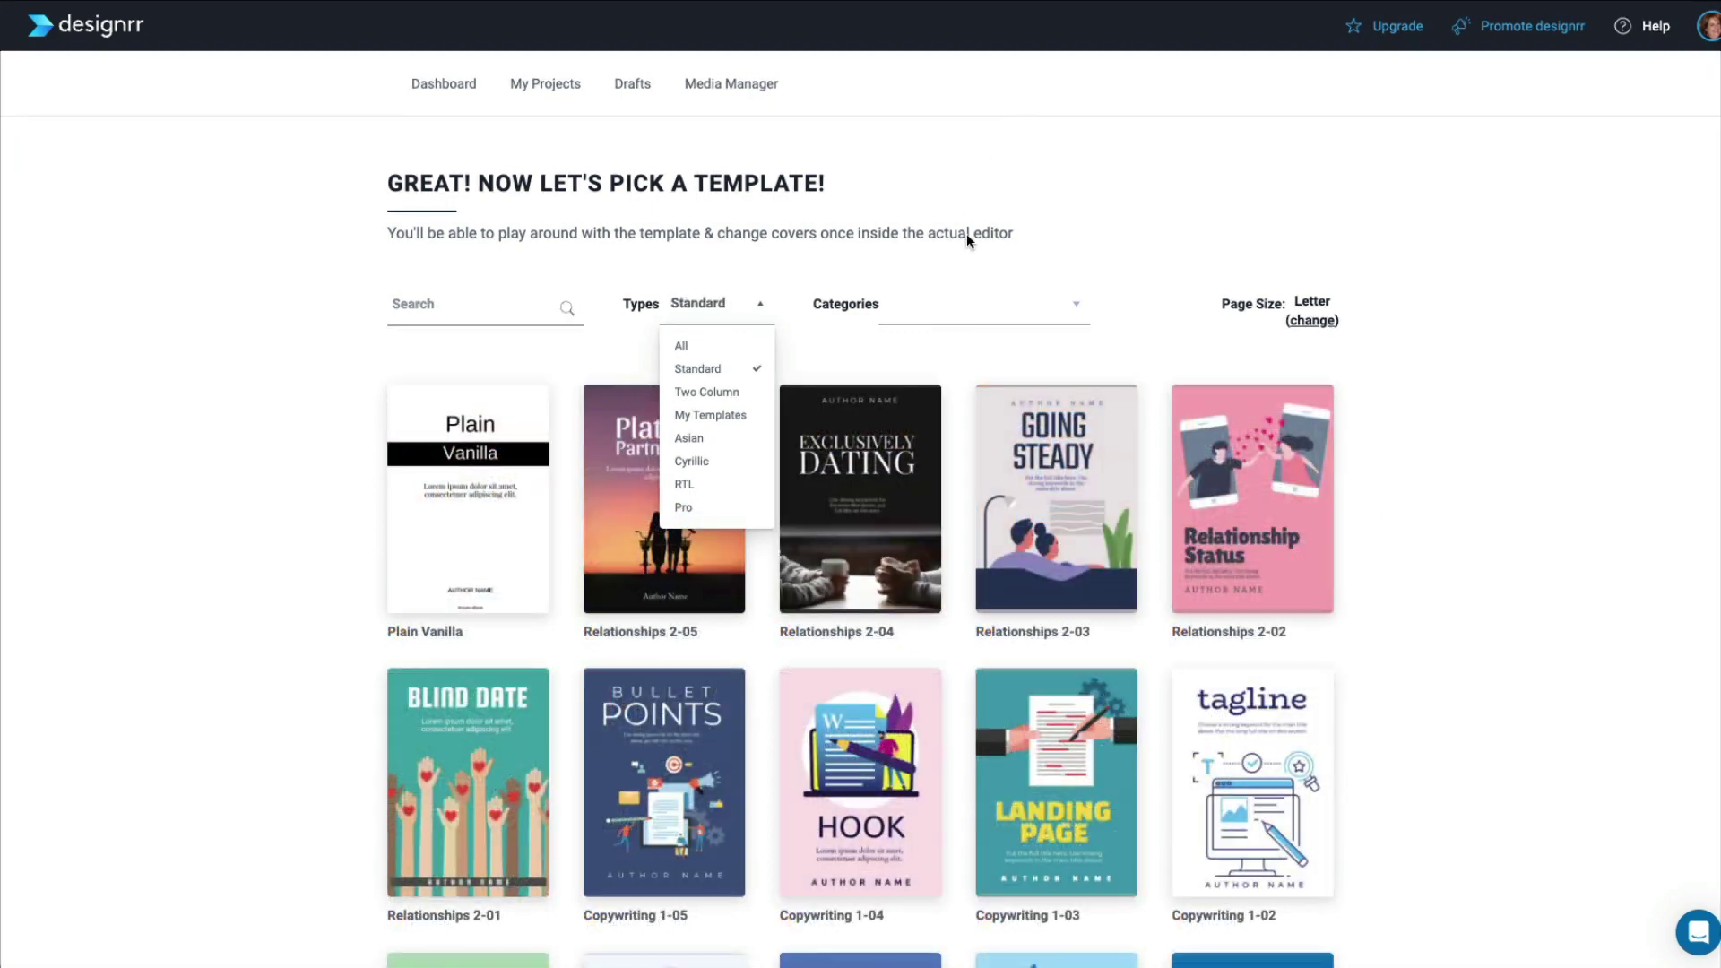
- Browse the template Categories list for the Business category
left_click(965, 316)
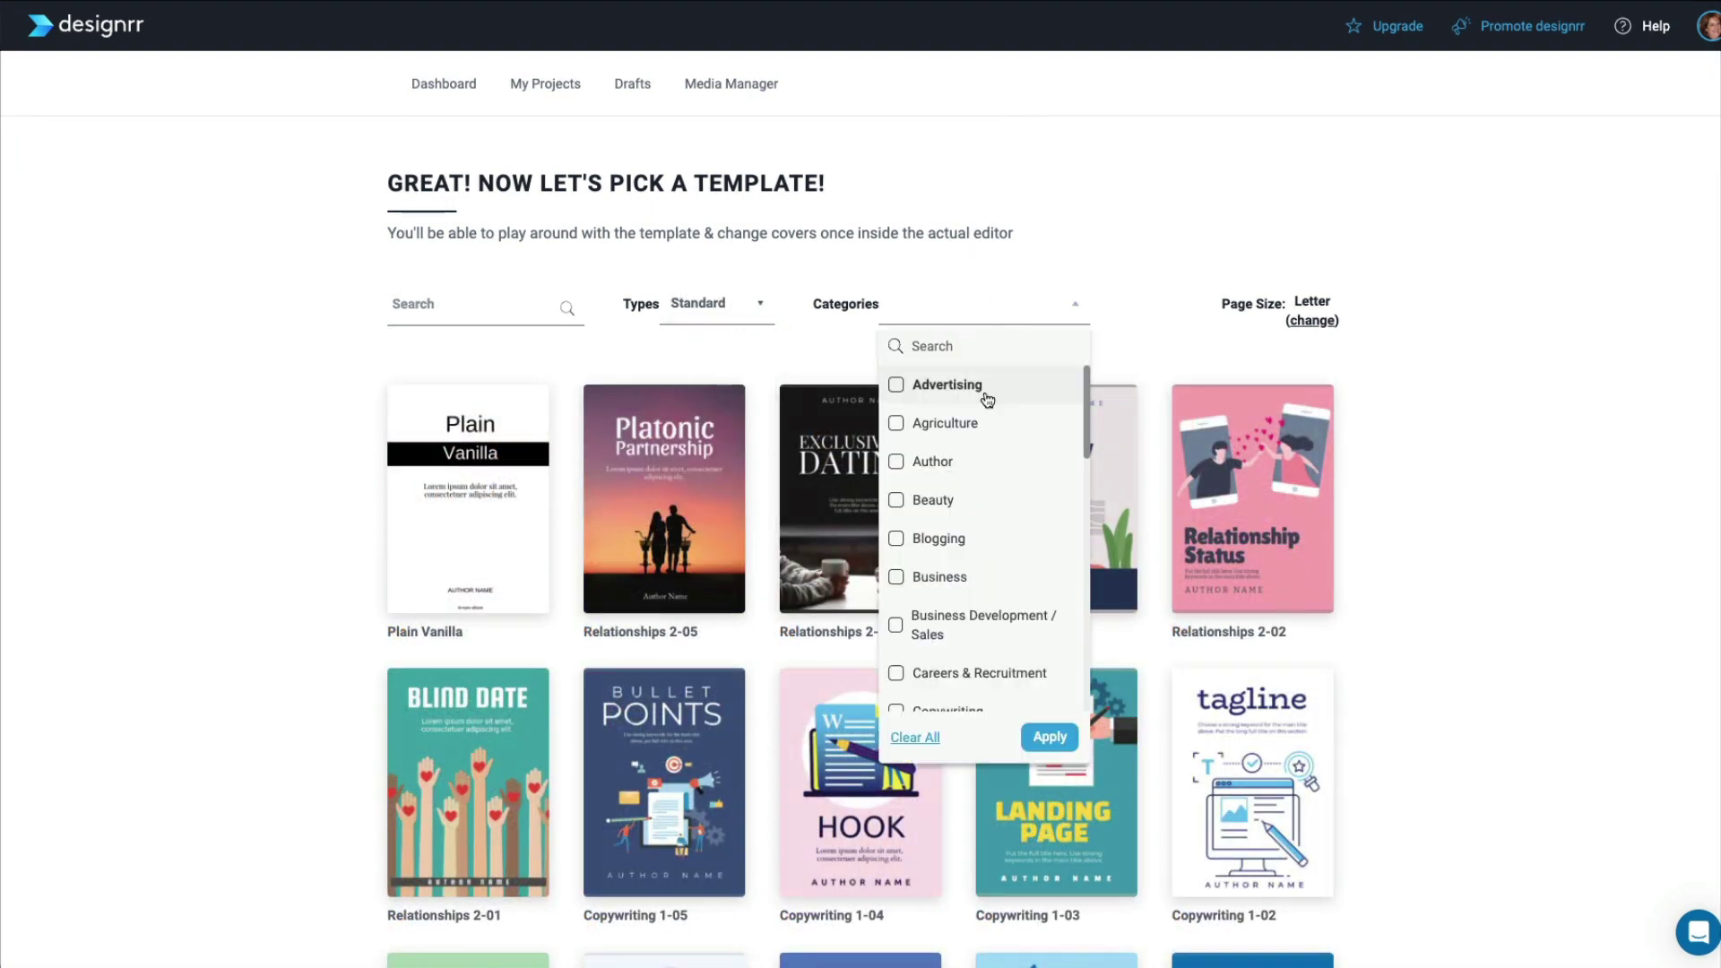
scroll(1005, 473, "down", 5)
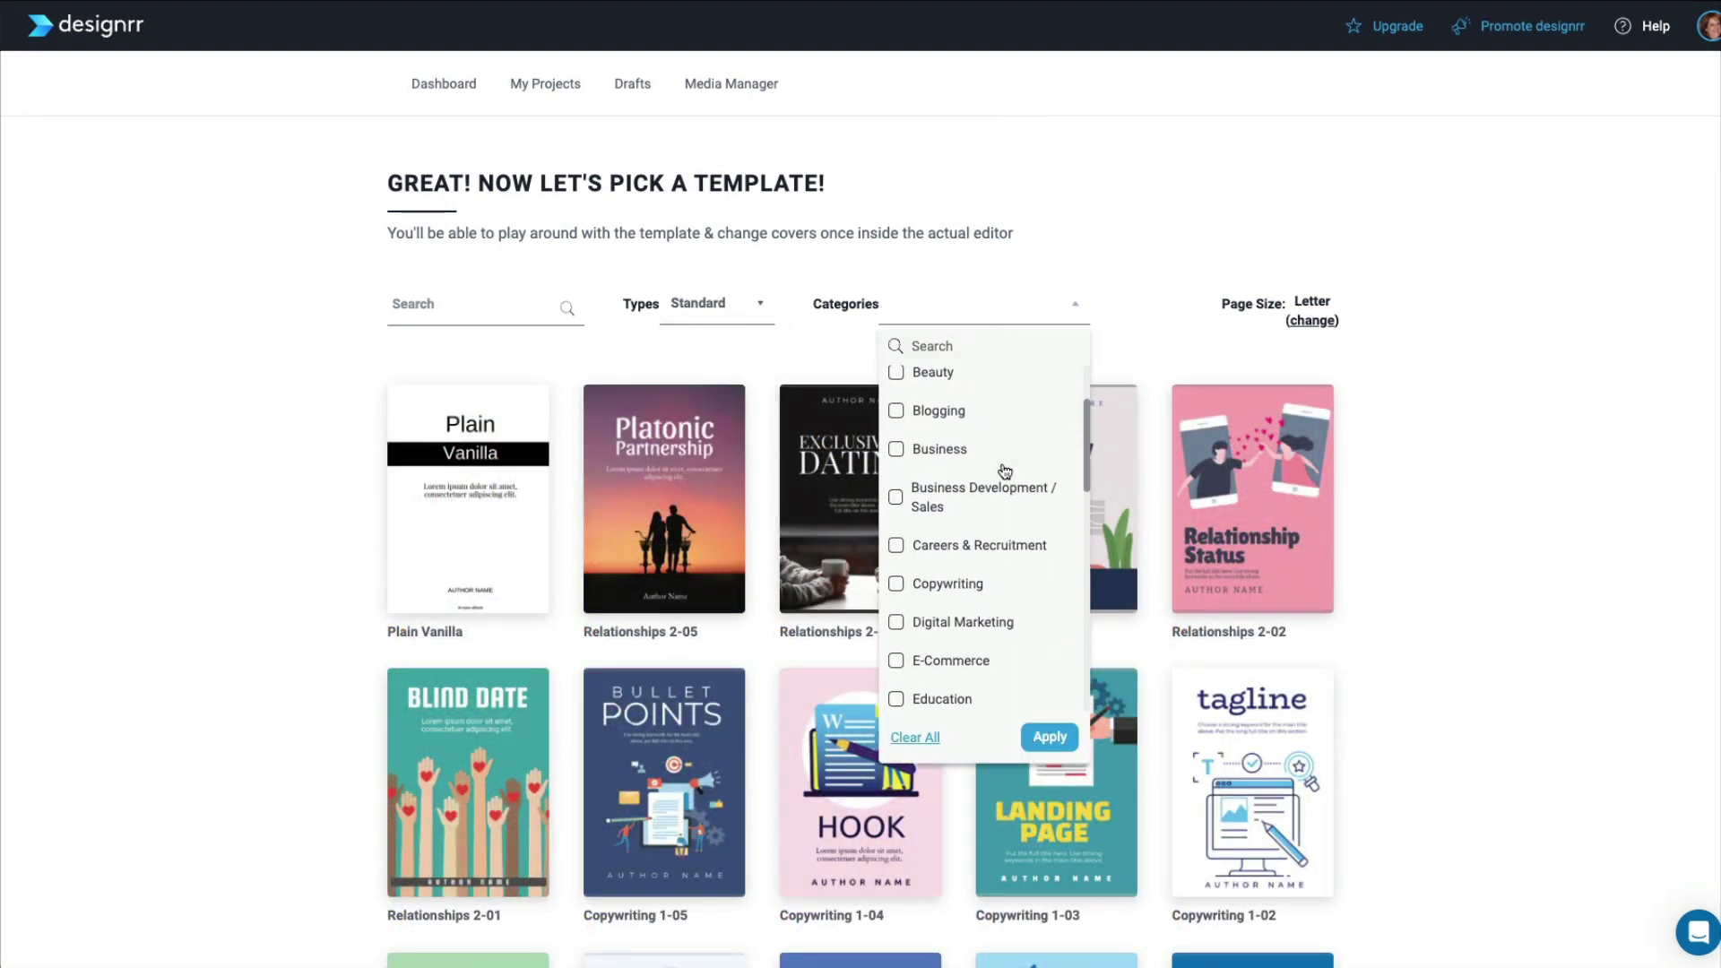
scroll(1005, 473, "down", 5)
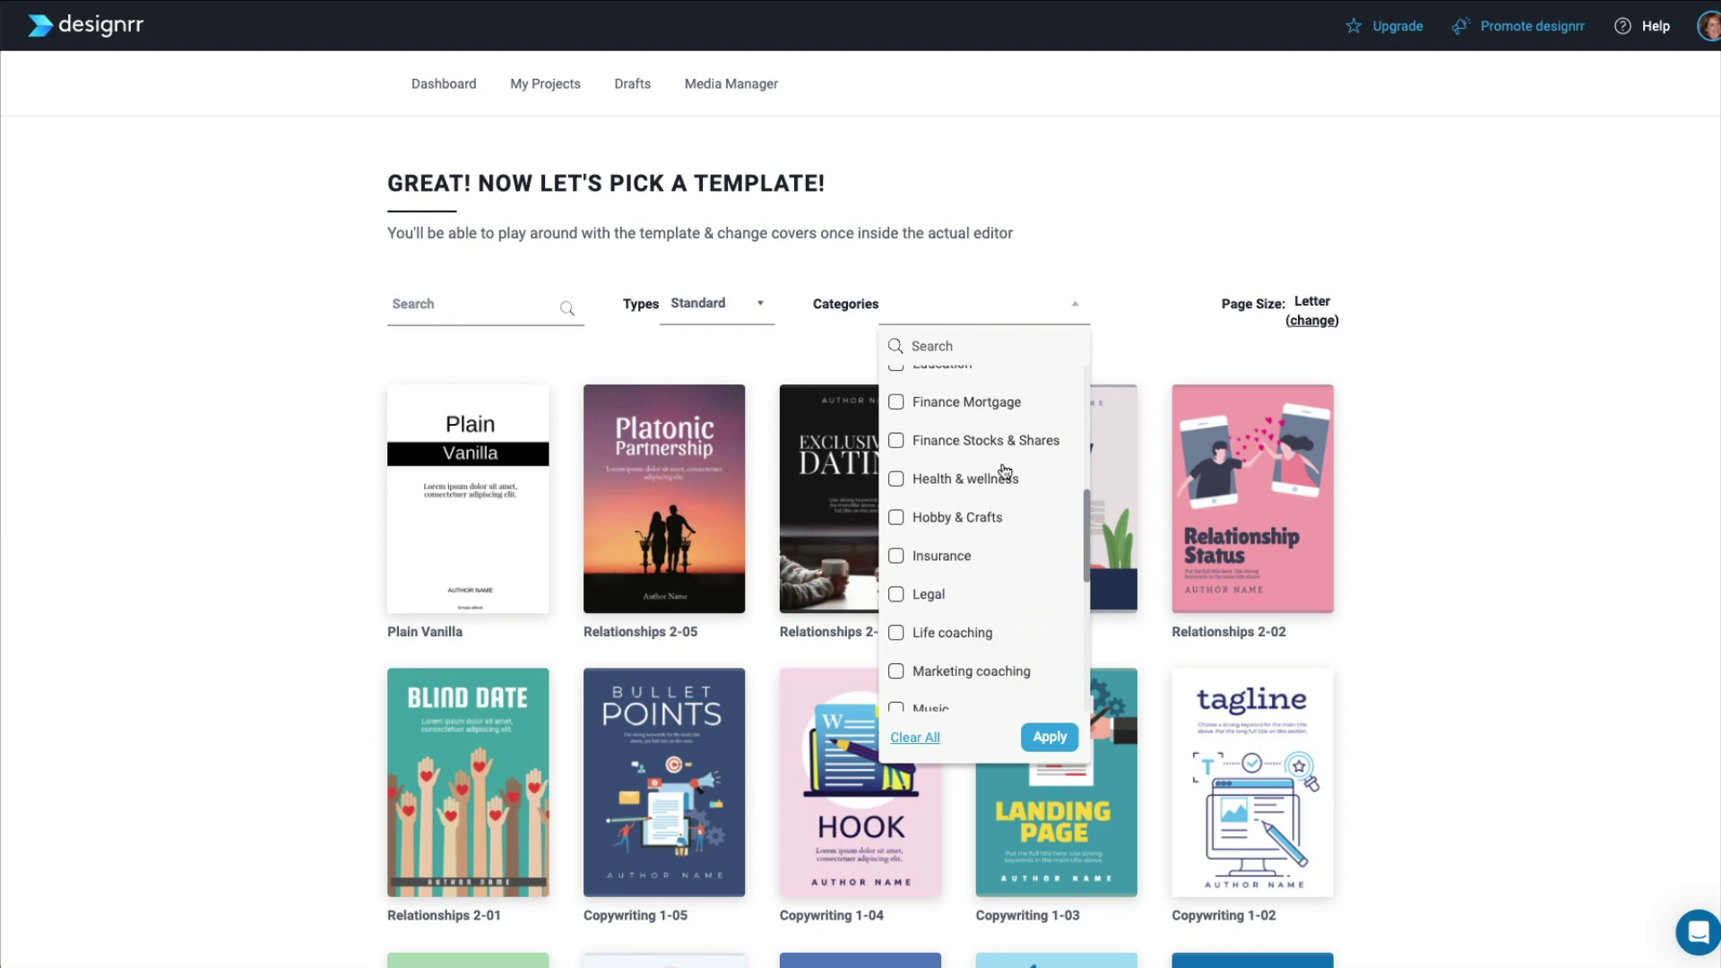
scroll(1005, 473, "down", 5)
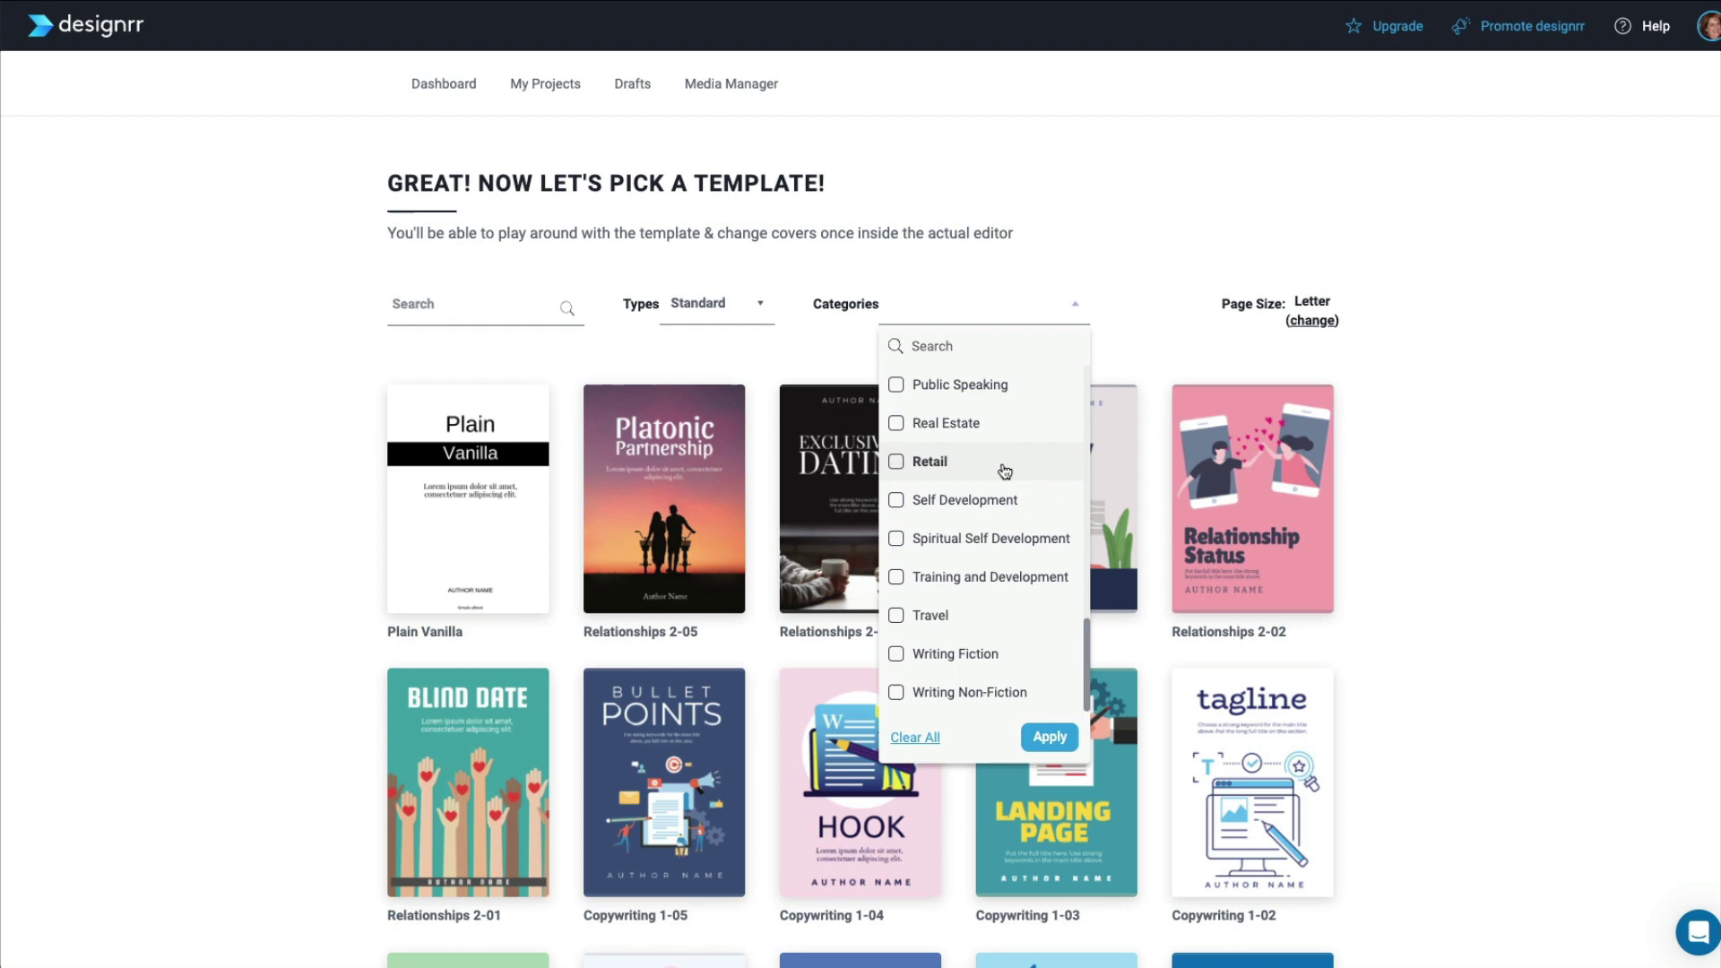
scroll(1005, 473, "up", 5)
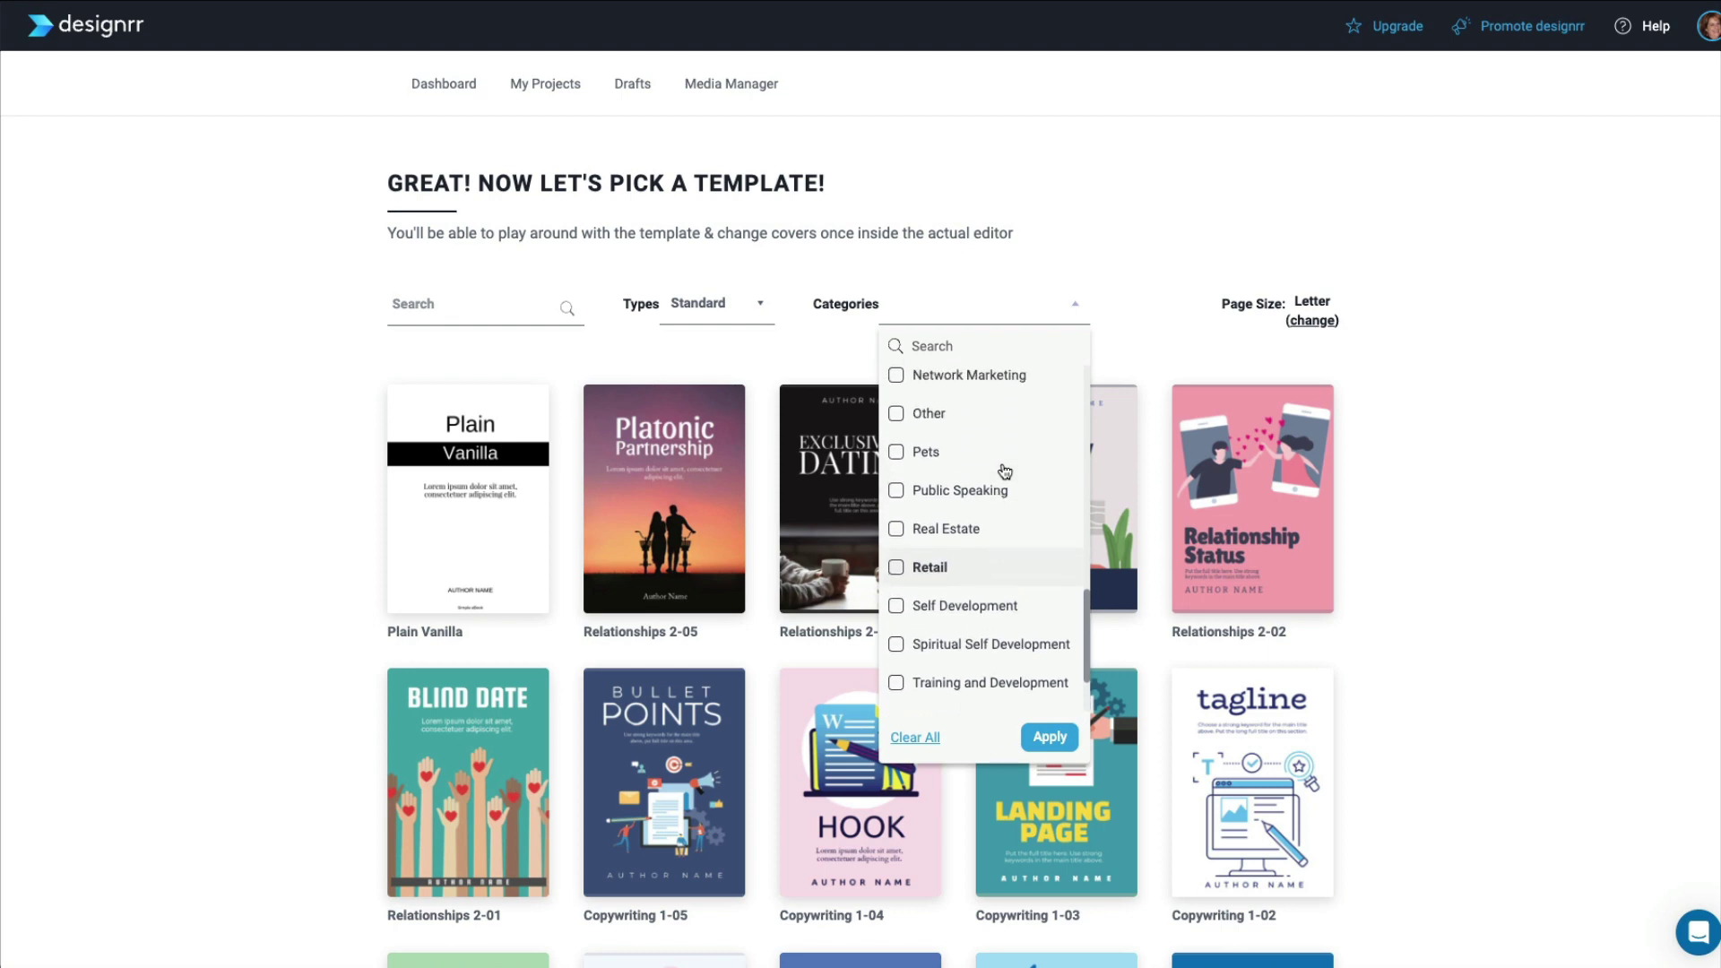
scroll(1005, 472, "up", 3)
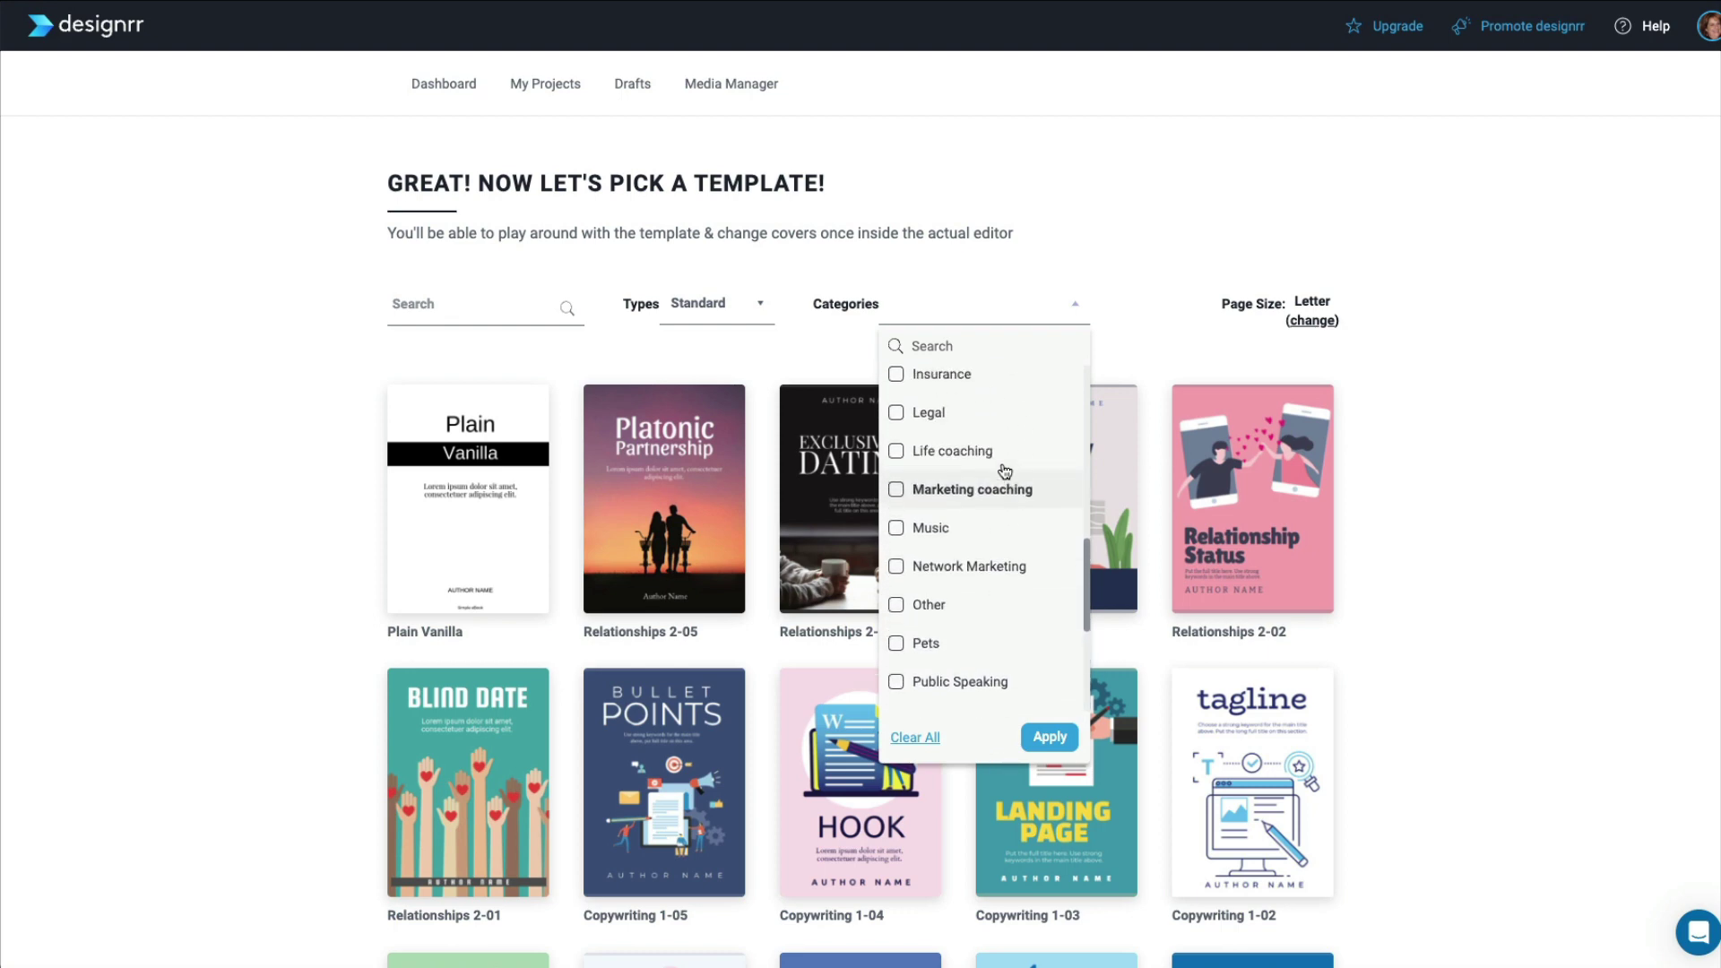
scroll(1005, 473, "up", 3)
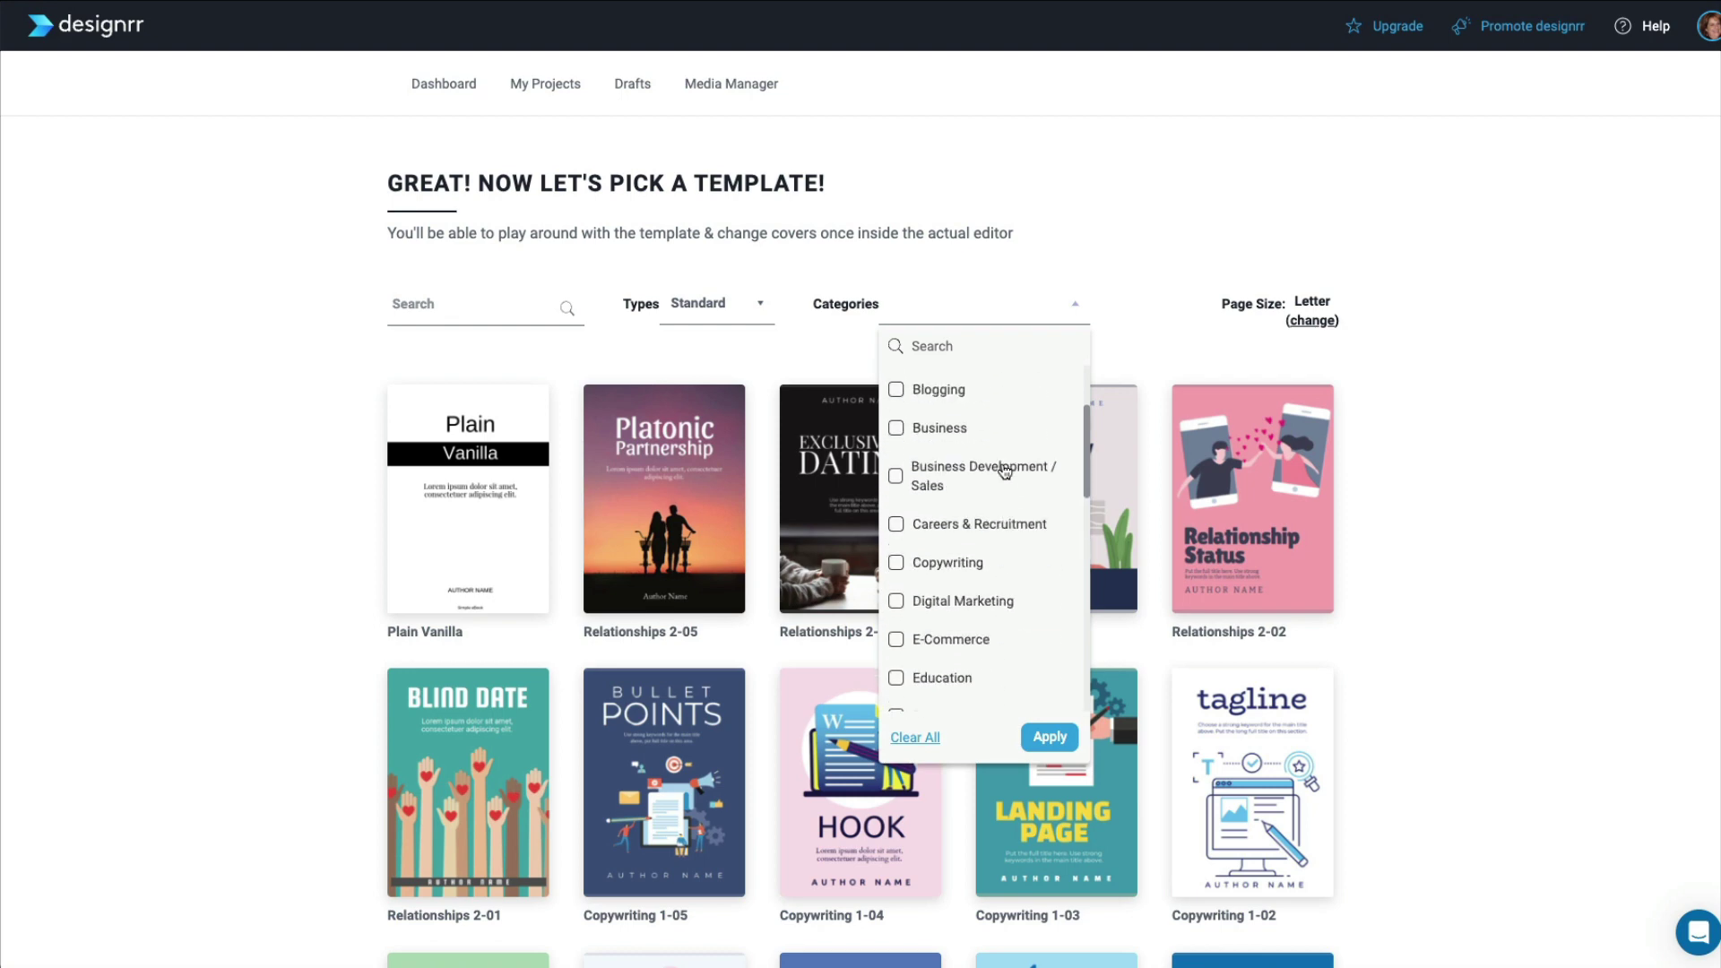
left_click(897, 464)
left_click(1070, 738)
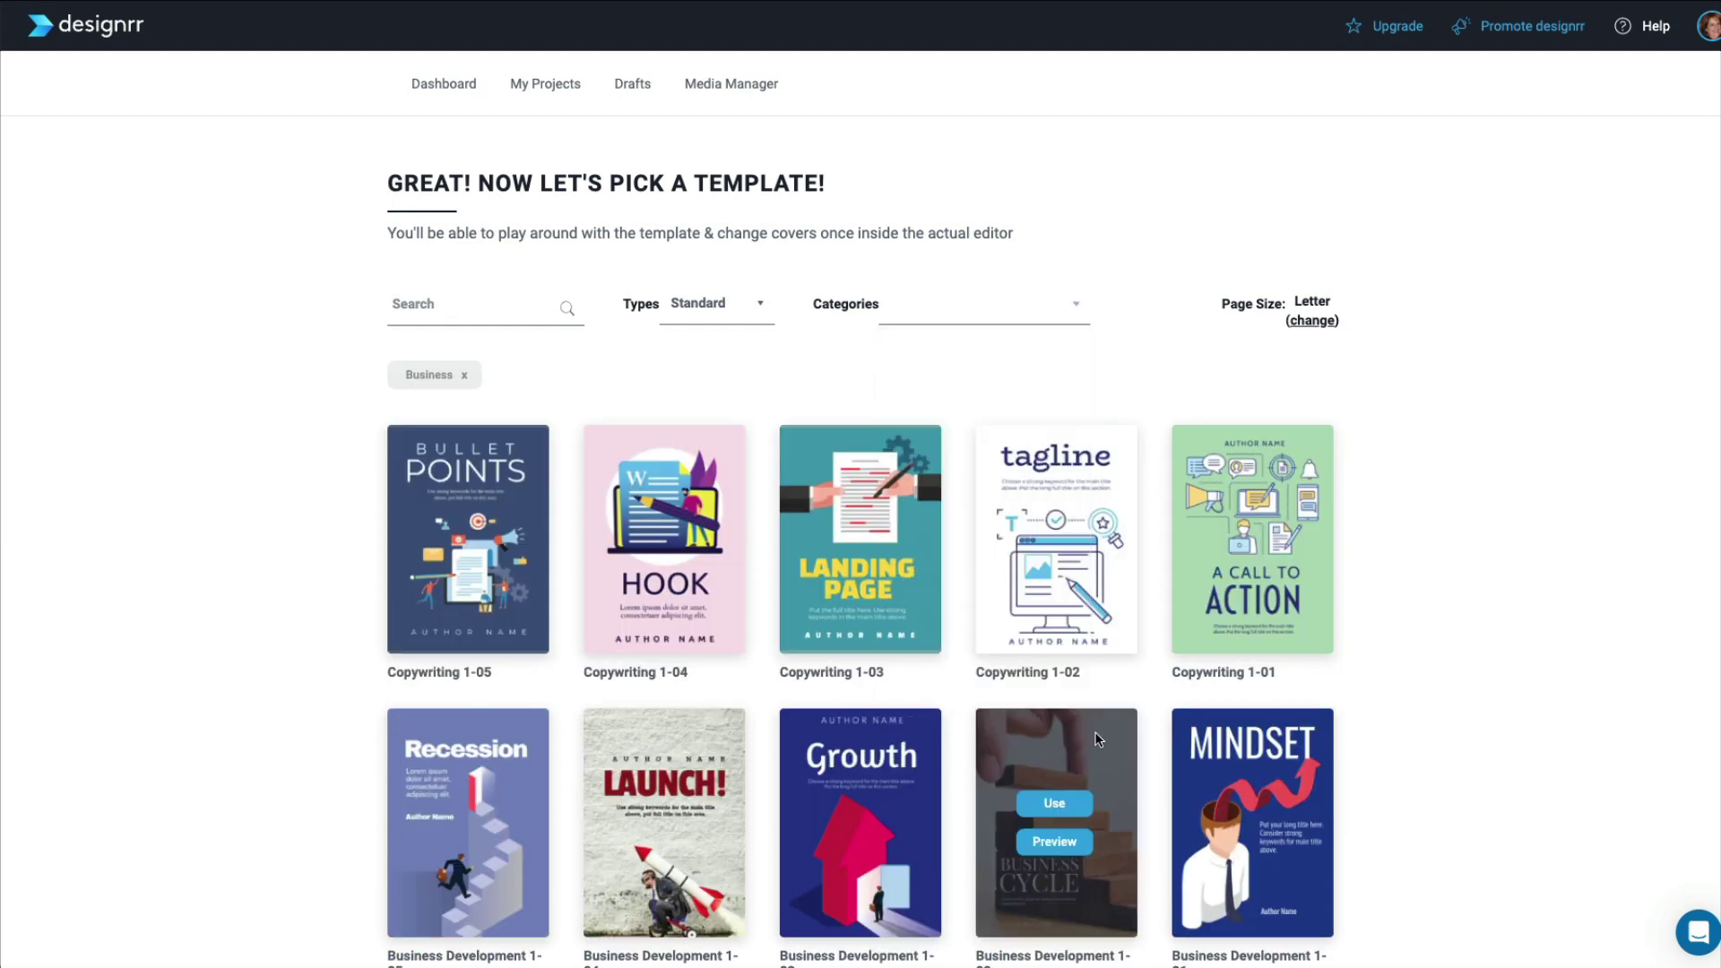
scroll(1436, 739, "down", 3)
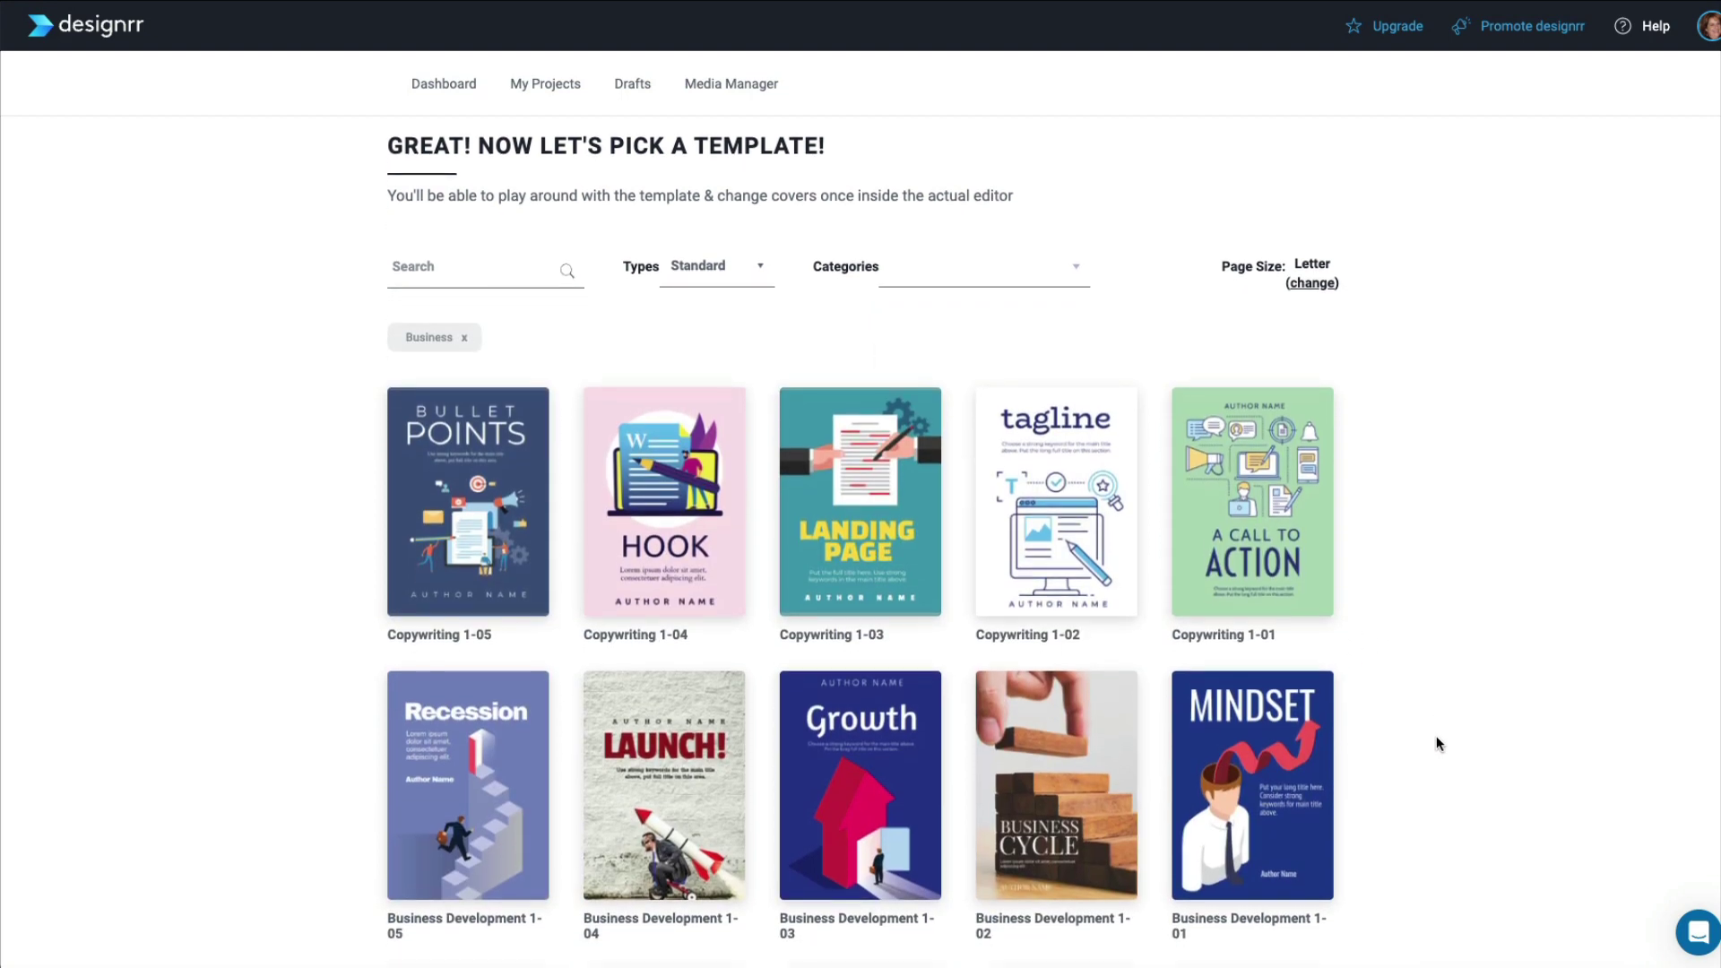
scroll(1436, 743, "down", 5)
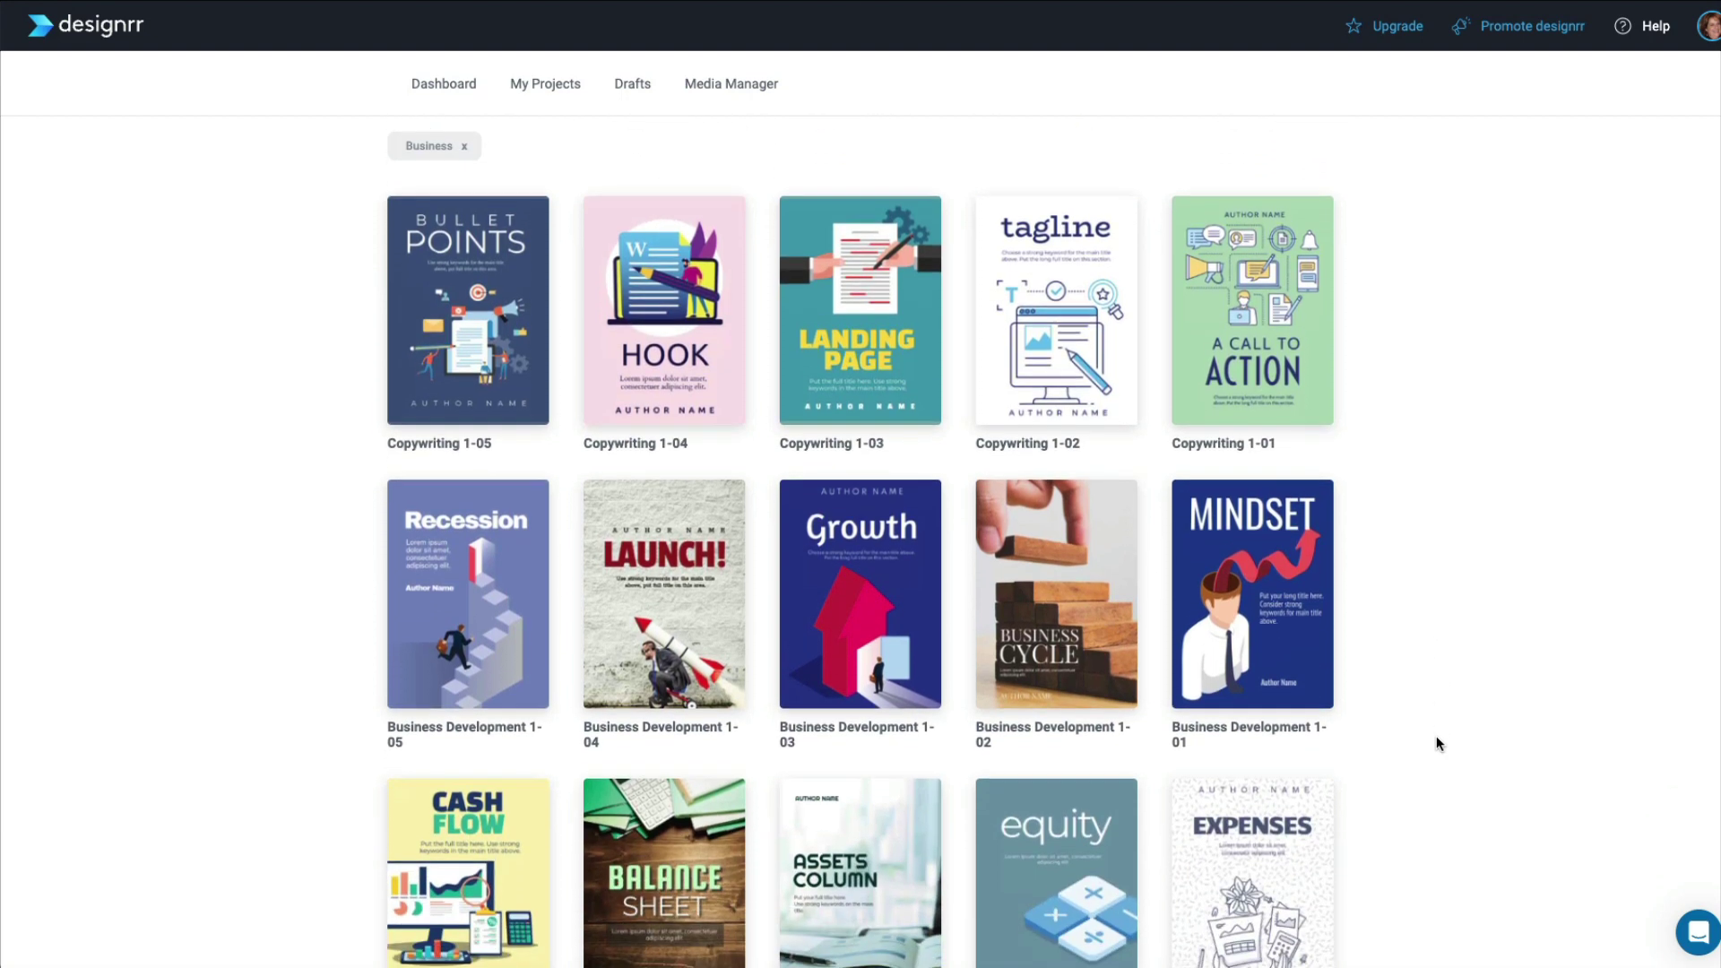
scroll(1437, 737, "down", 1)
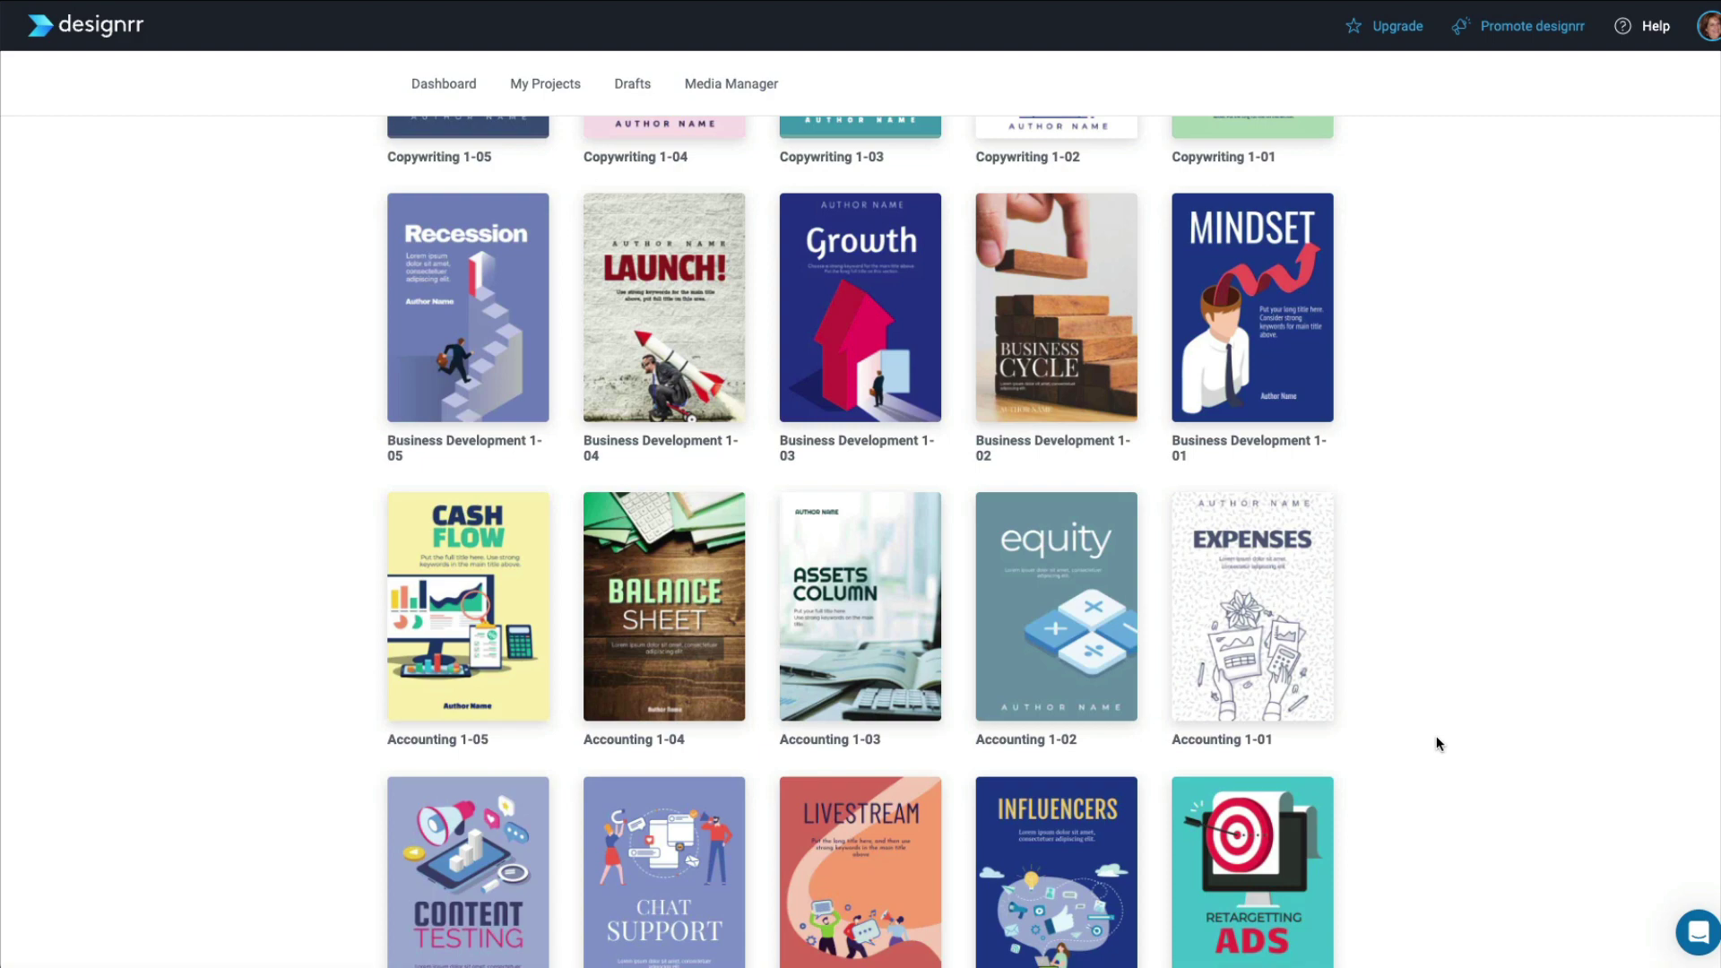
scroll(1436, 736, "down", 1)
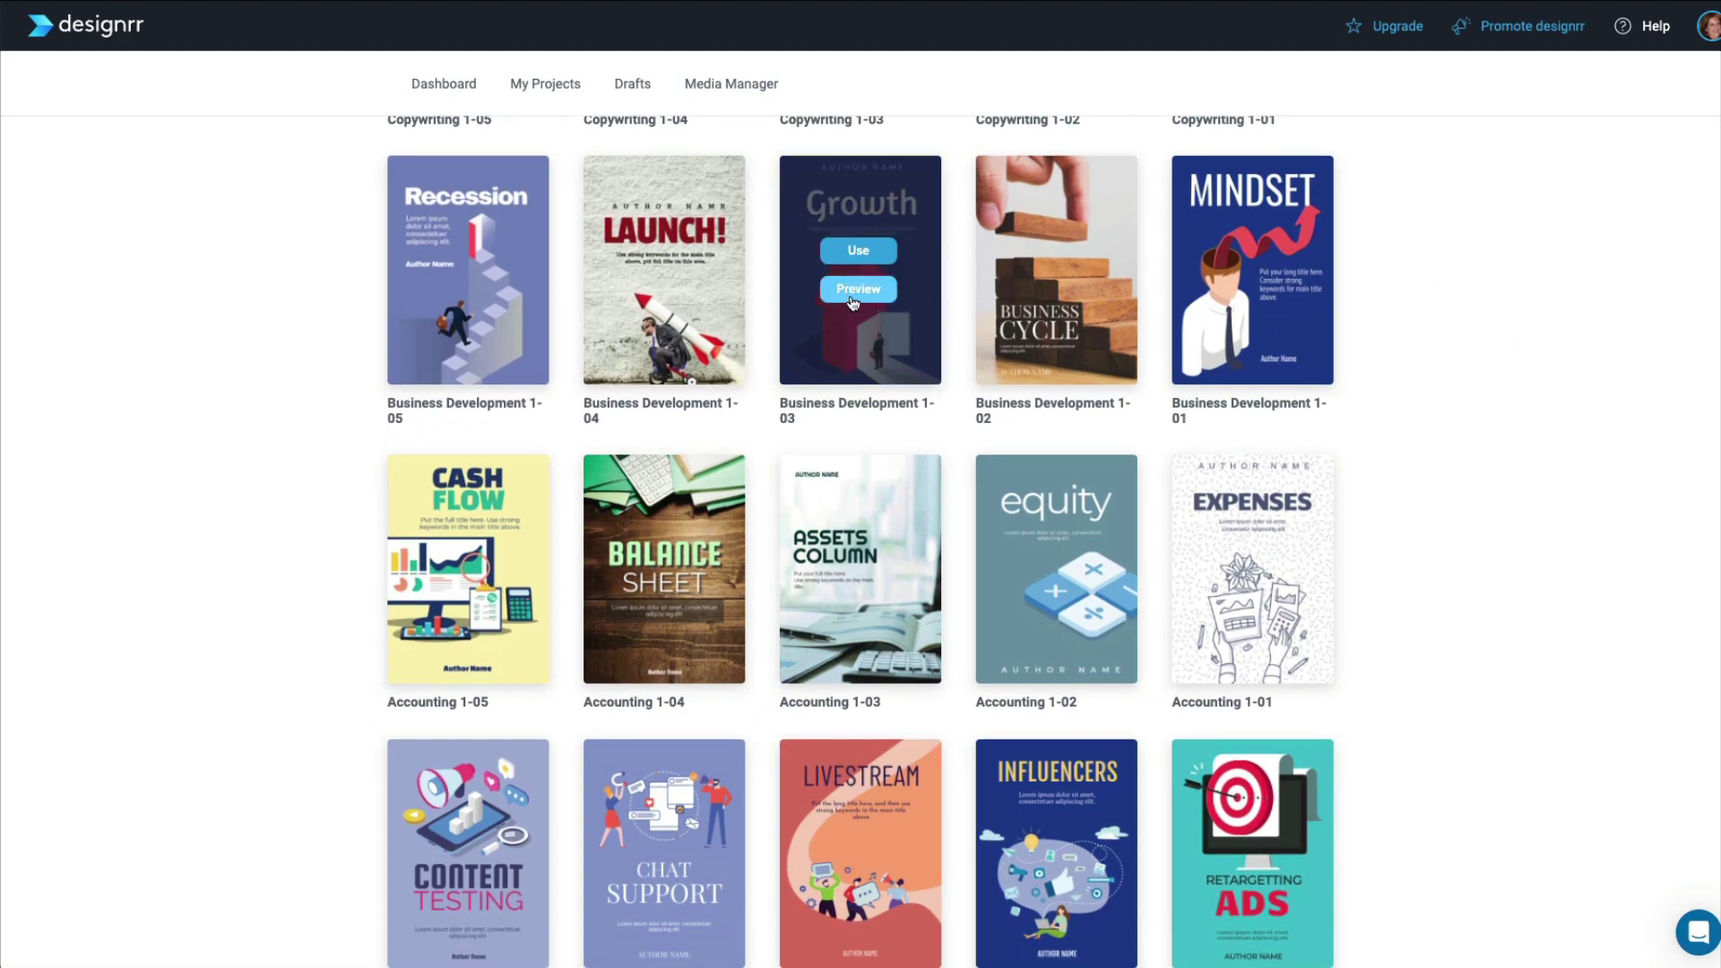
left_click(853, 298)
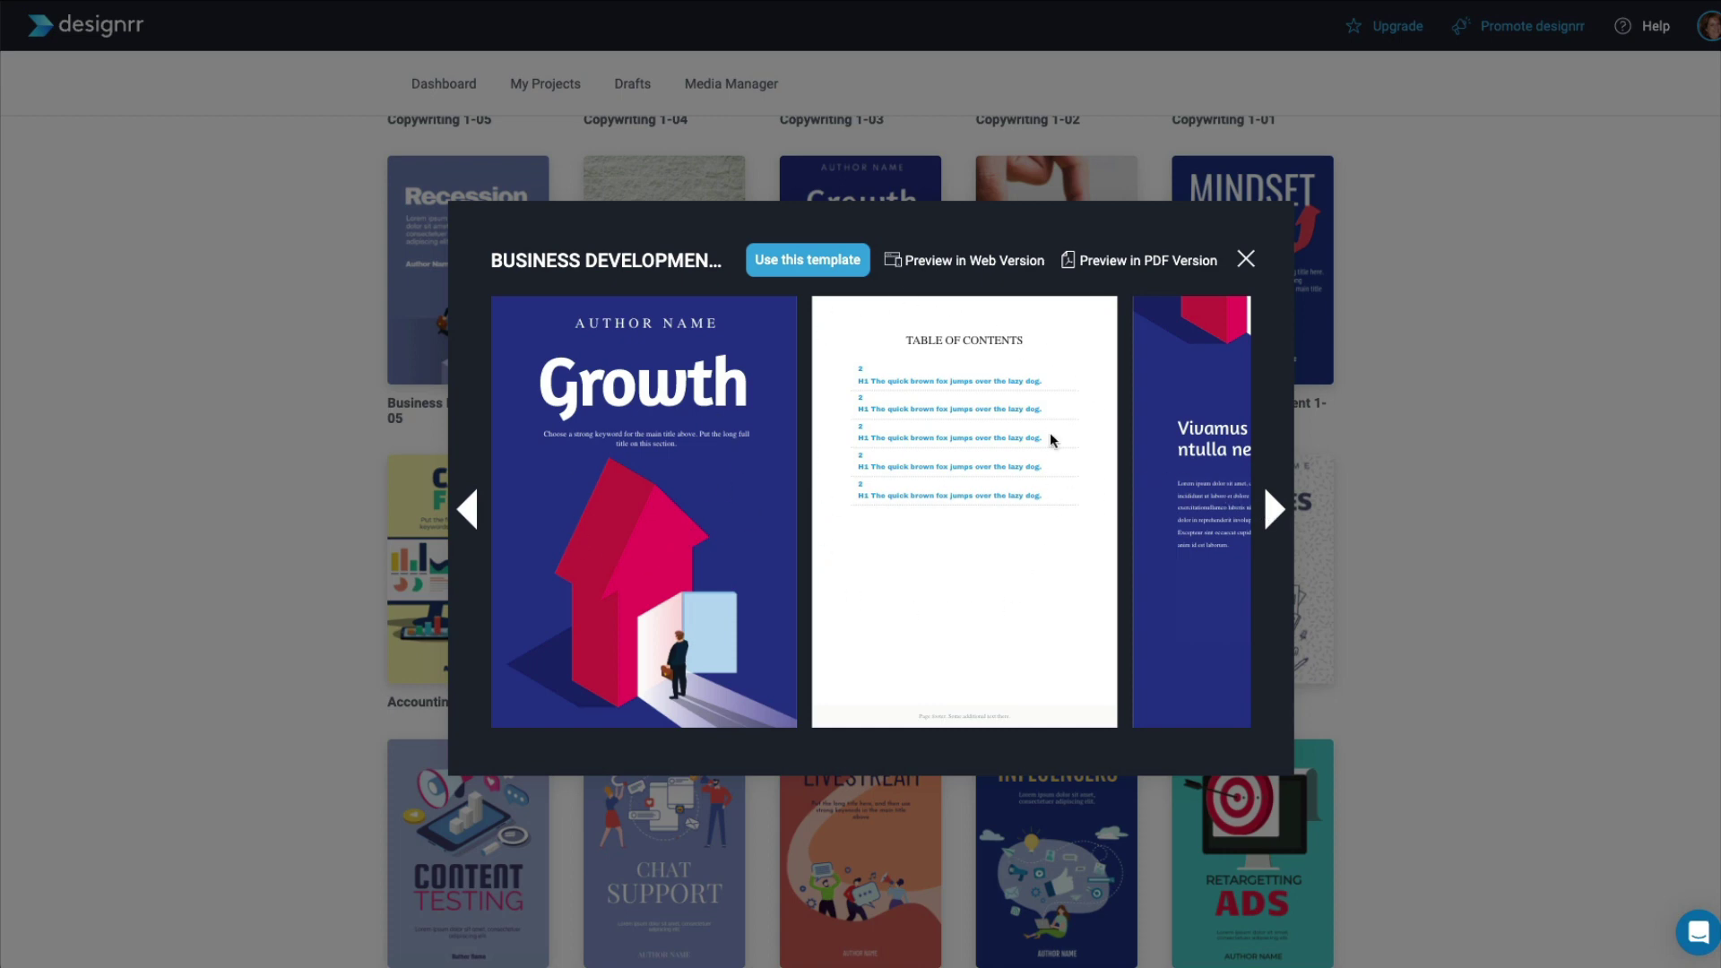
left_click(1267, 510)
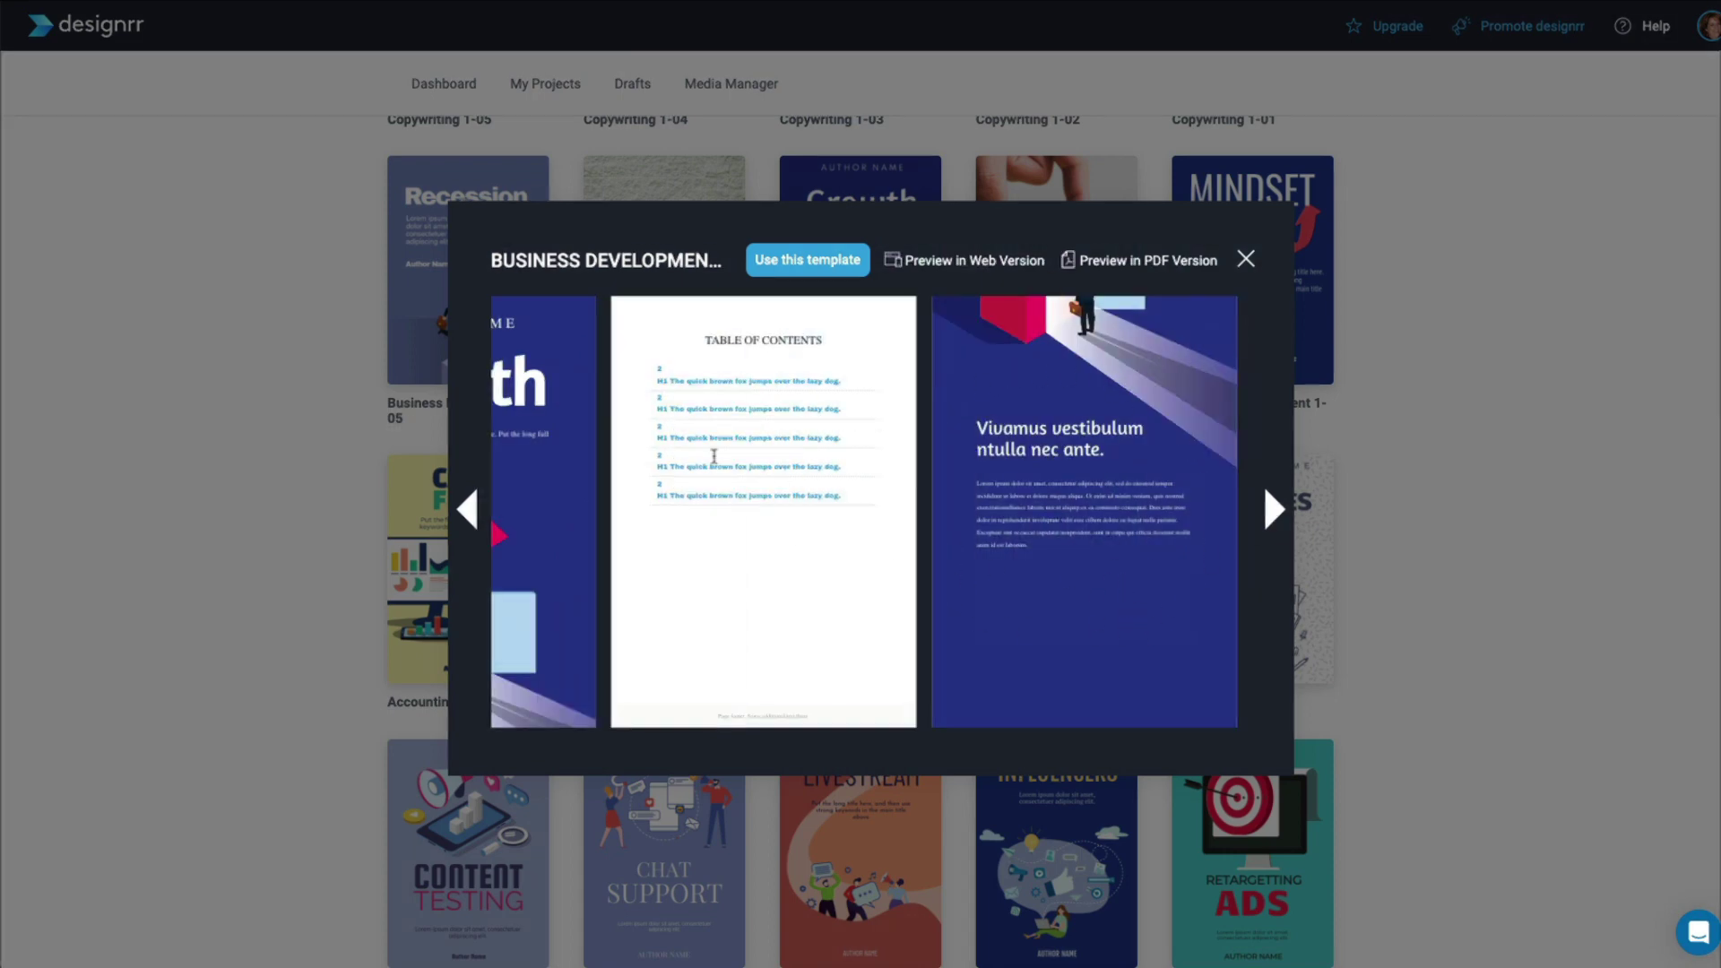
left_click(1436, 395)
scroll(1436, 395, "down", 1)
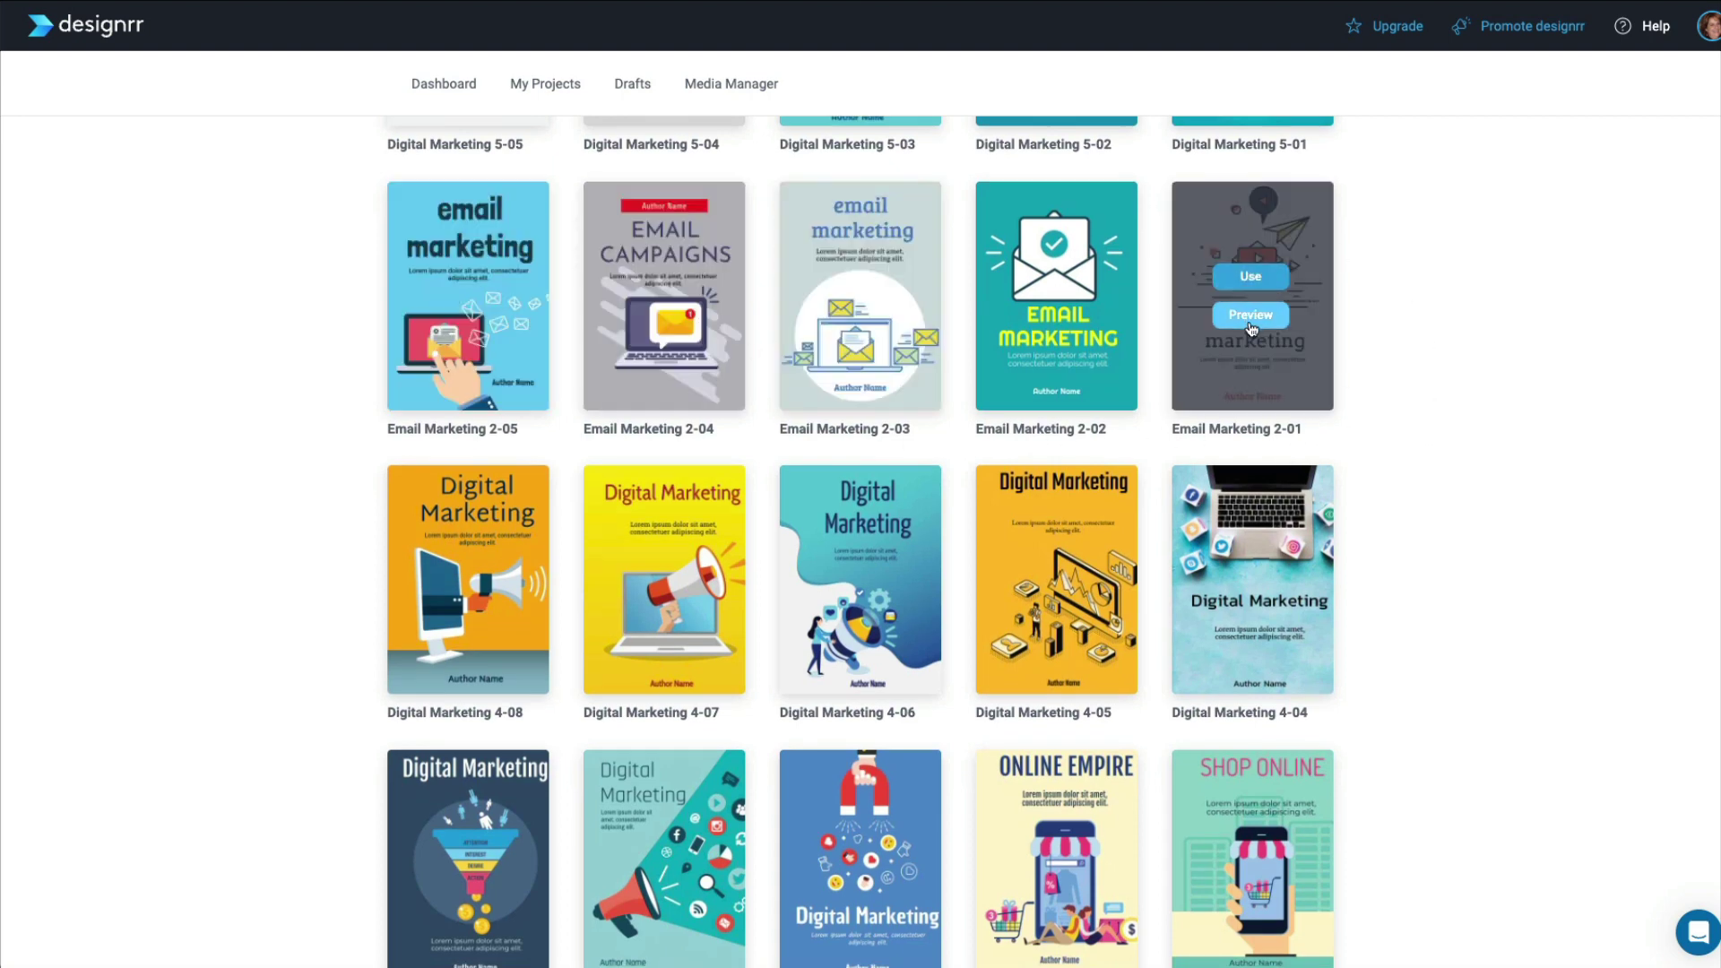
- Preview the Email Marketing 2-01 template's pages and build the eBook from it
left_click(1252, 324)
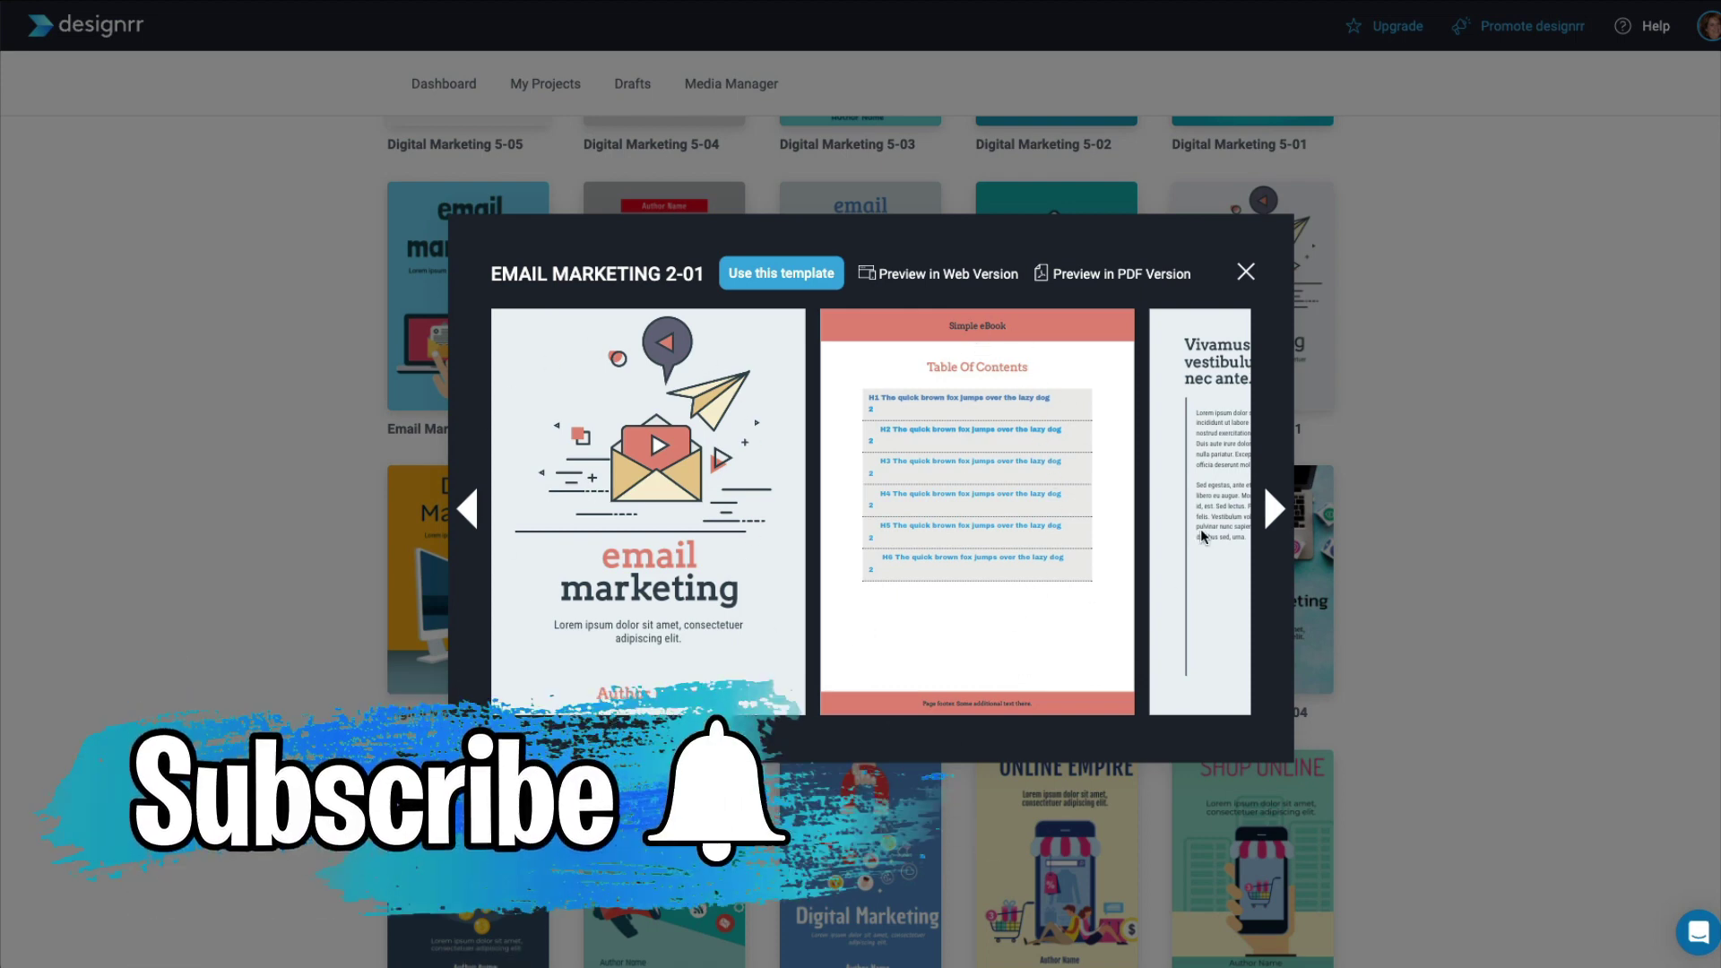
left_click(1275, 510)
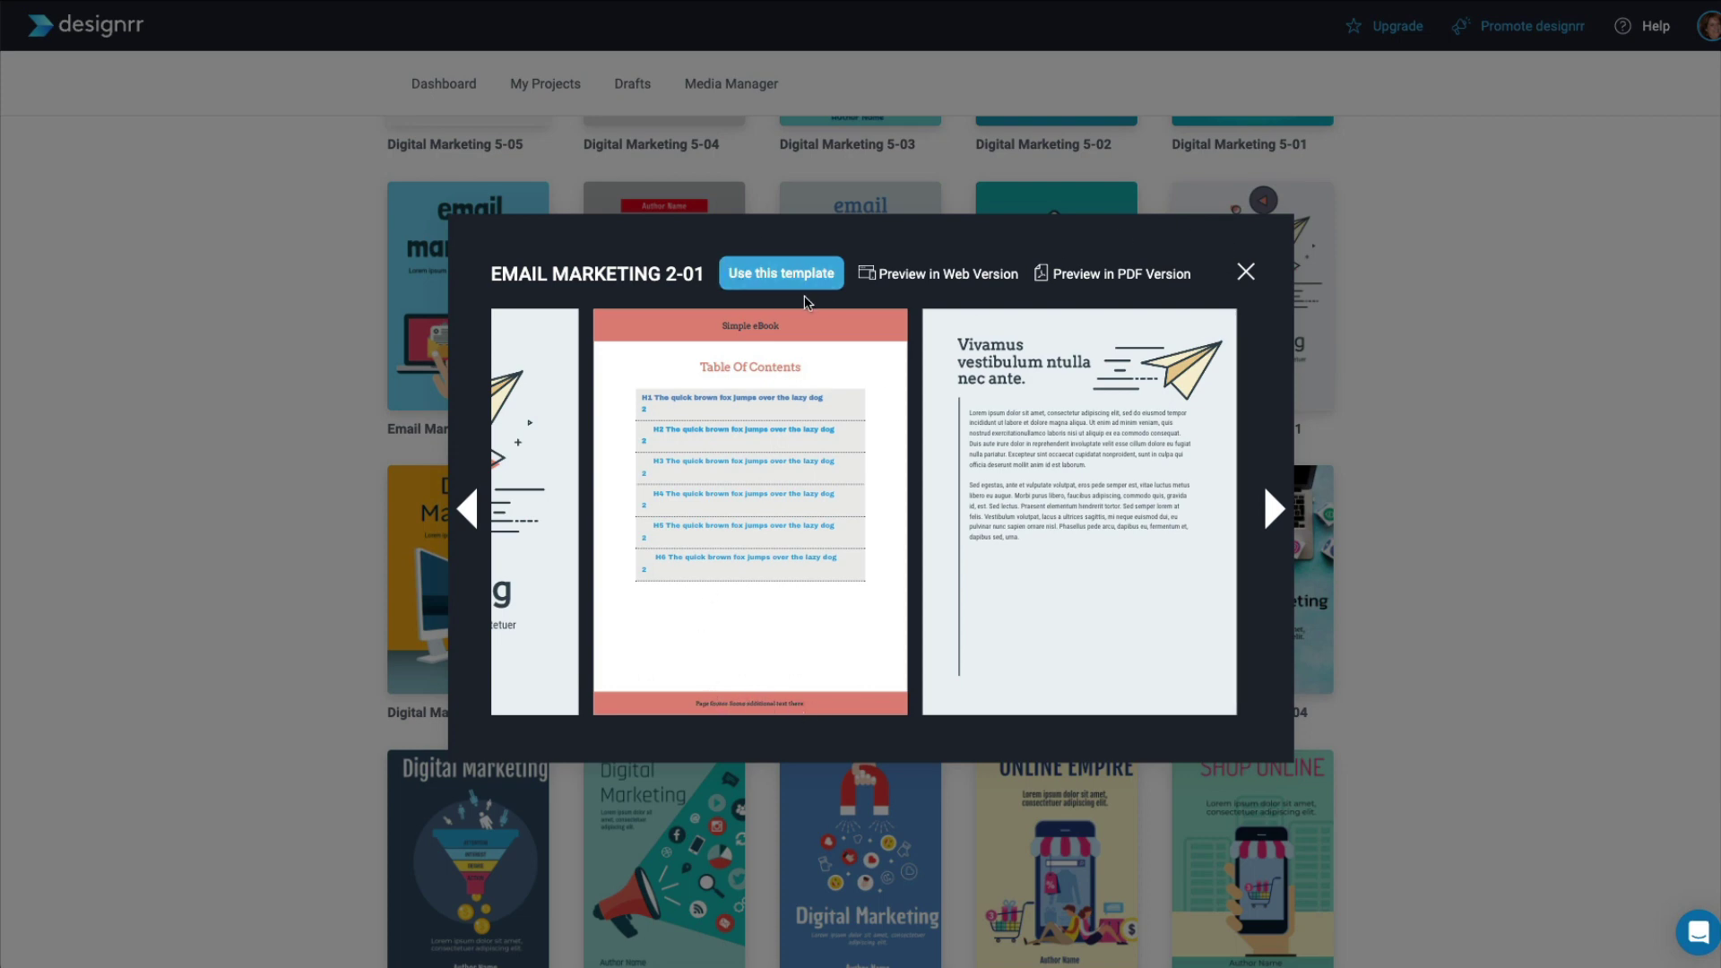
left_click(778, 279)
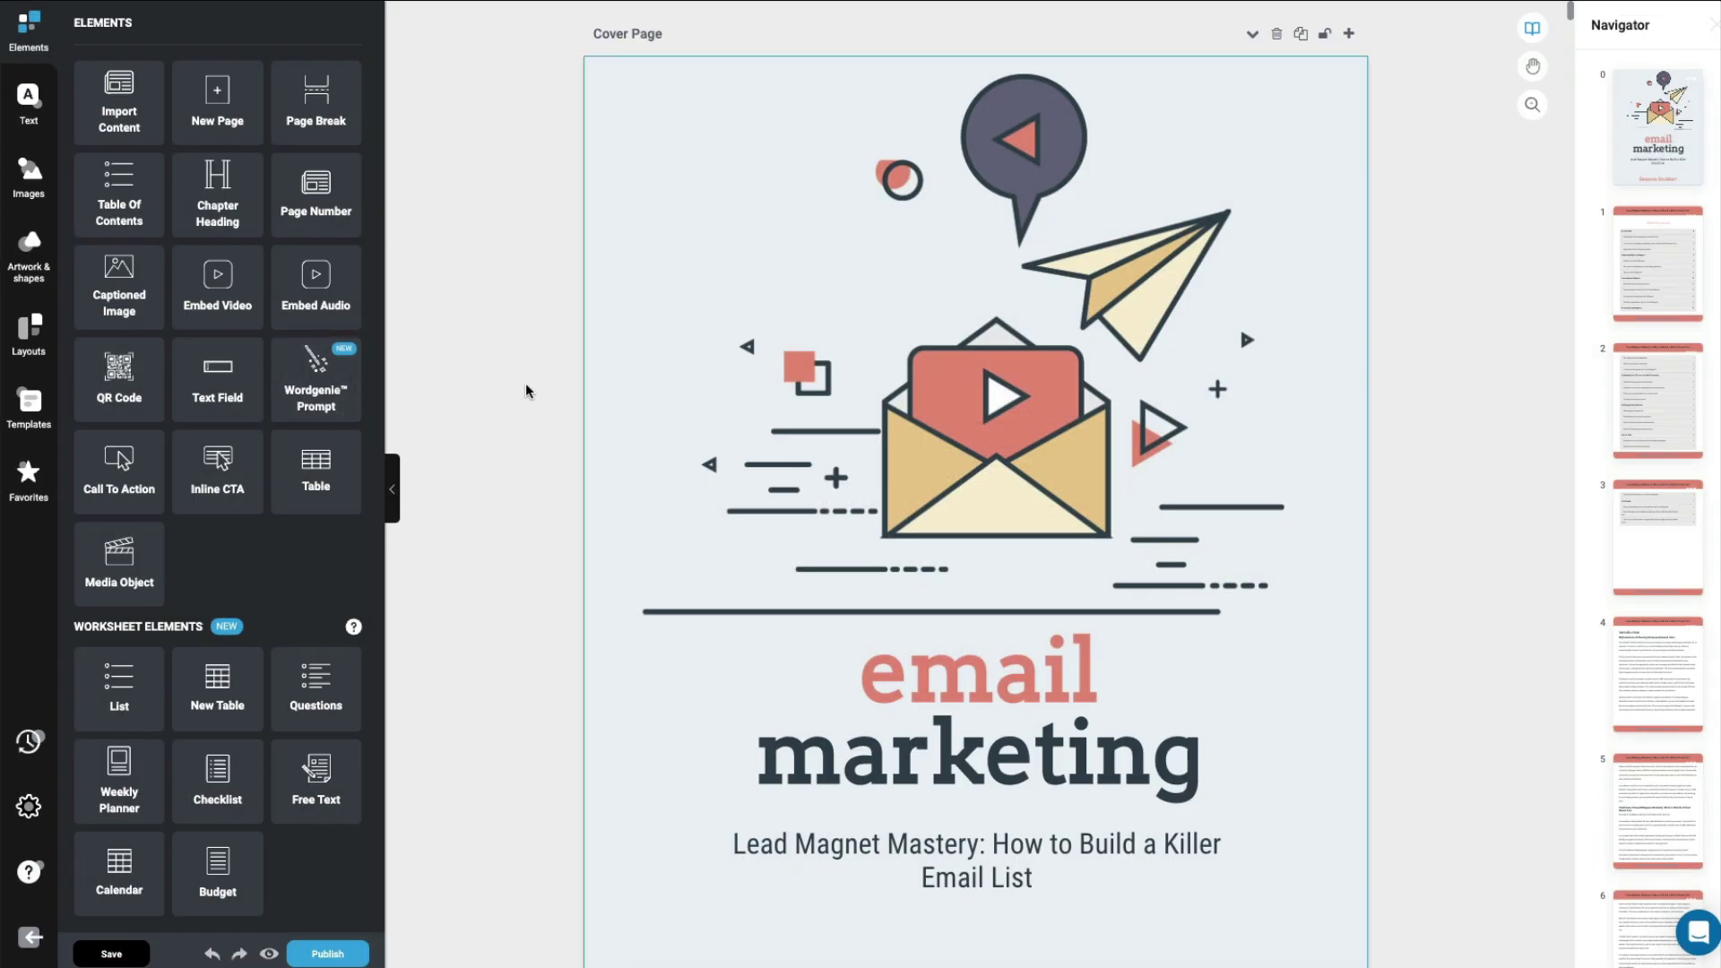
- Scroll through the generated Lead Magnet Mastery ebook pages, then jump back to the Cover Page
scroll(611, 464, "down", 6)
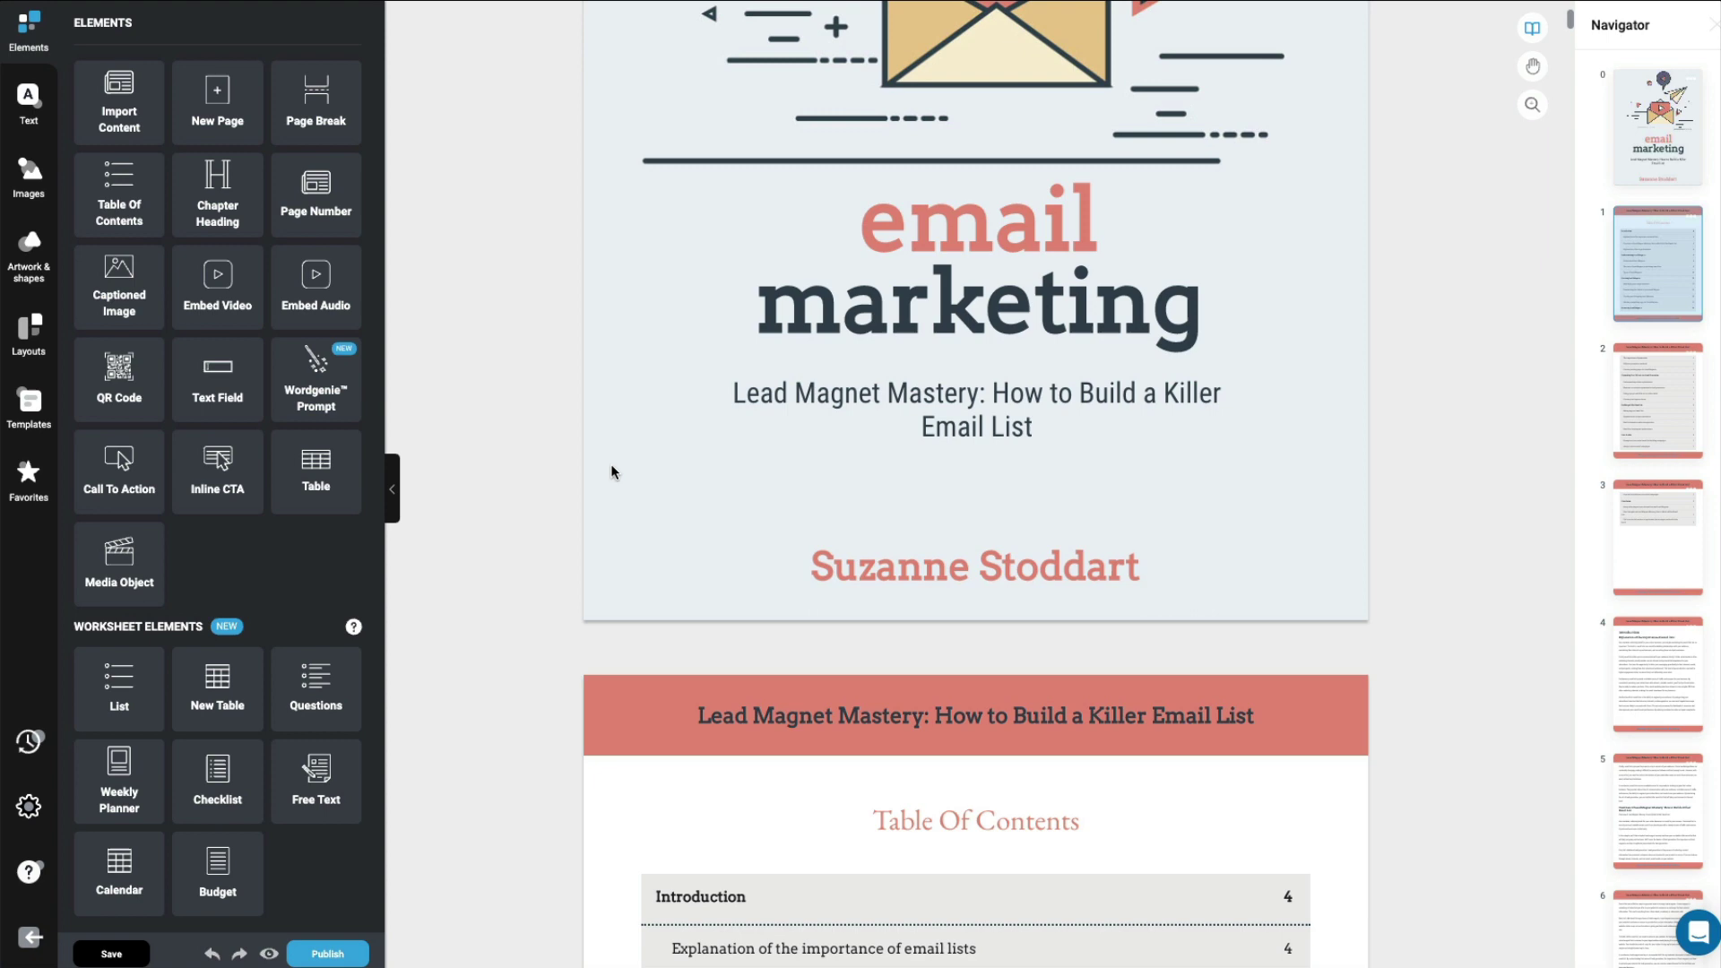
scroll(612, 466, "down", 2)
scroll(612, 466, "down", 2)
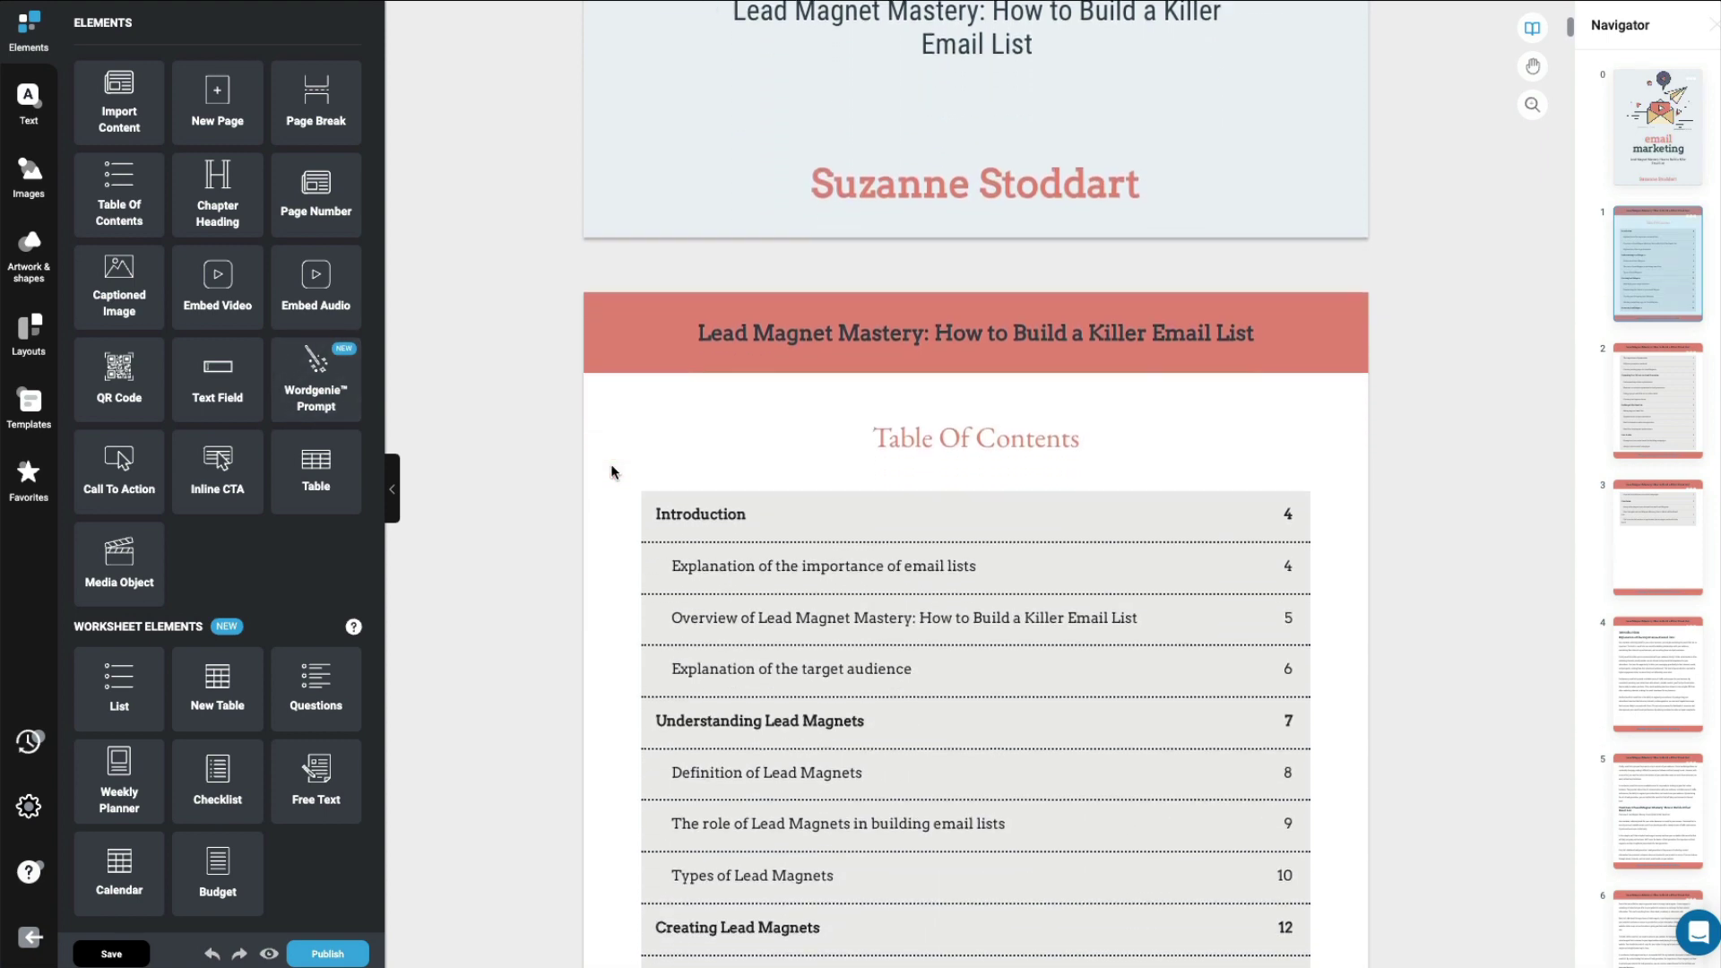
scroll(612, 471, "down", 2)
scroll(611, 472, "down", 2)
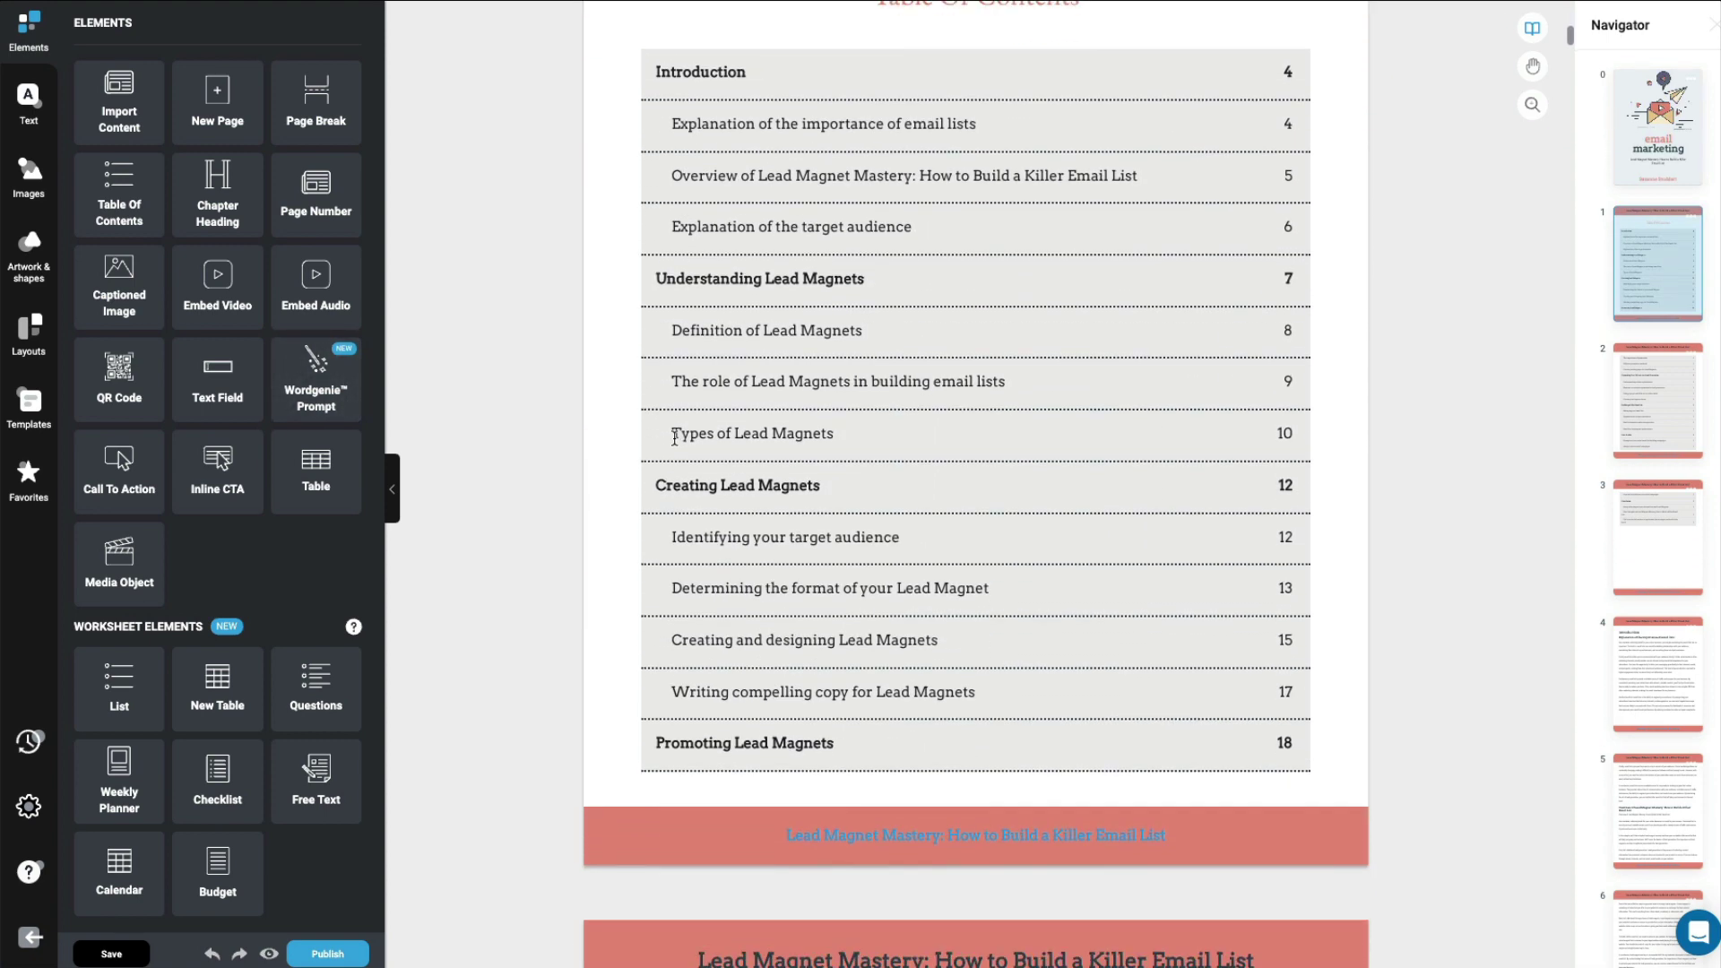
scroll(991, 726, "down", 10)
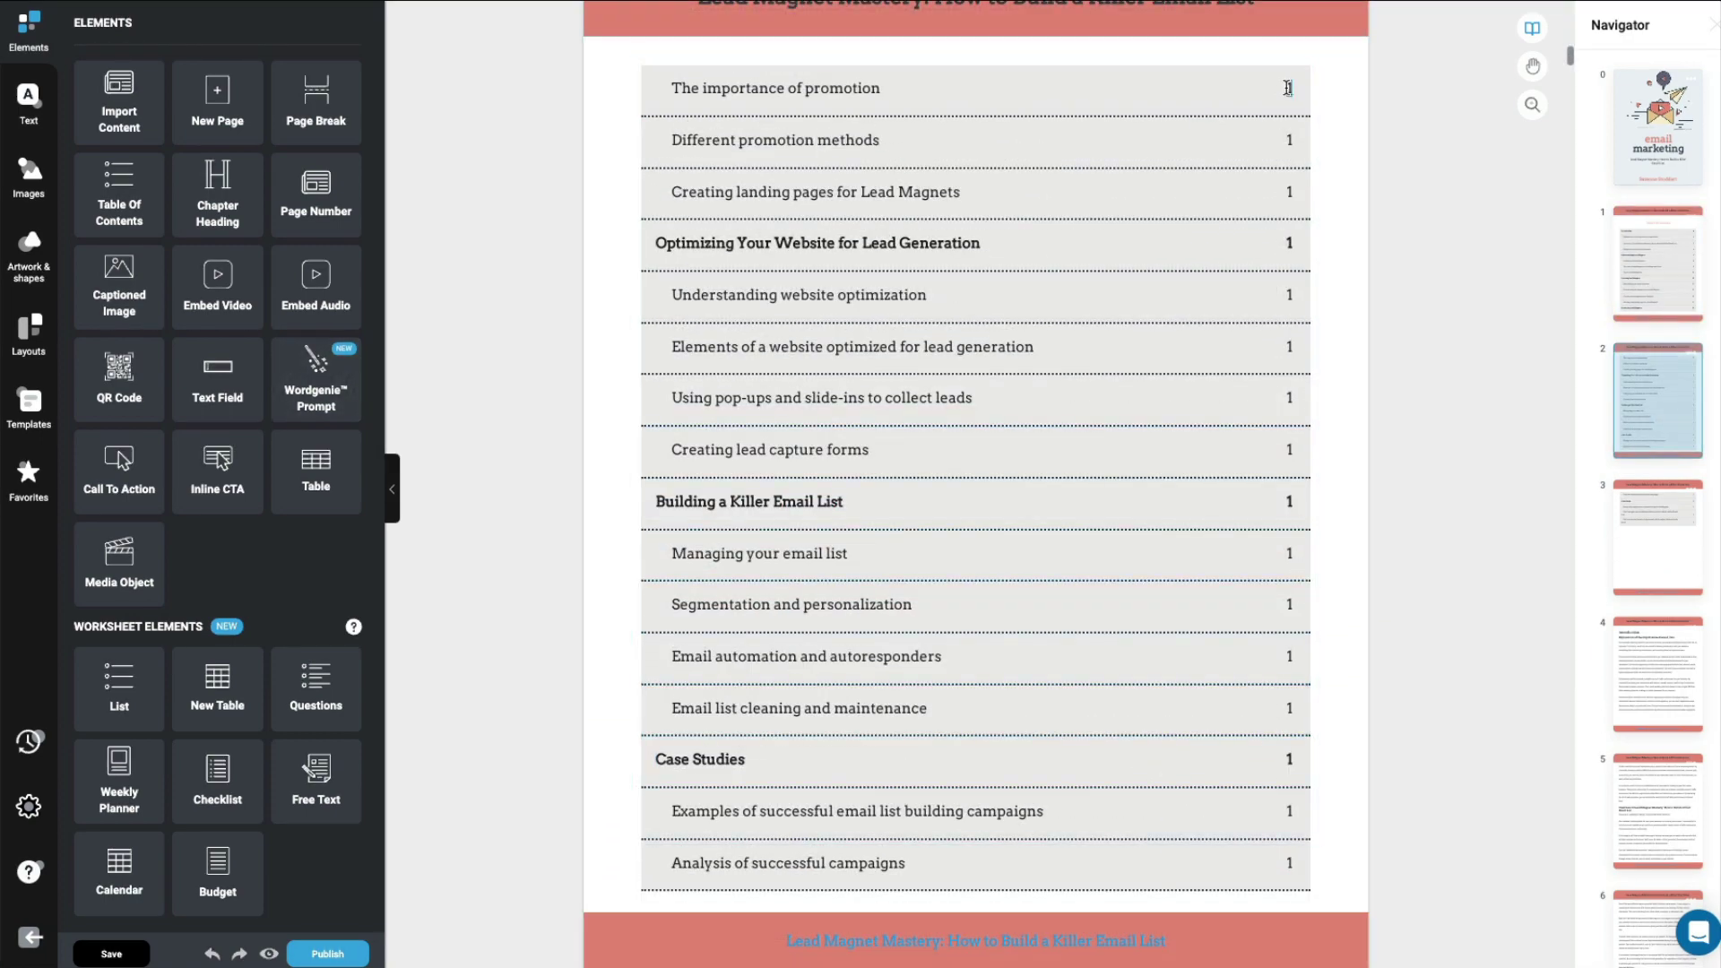
scroll(616, 797, "down", 9)
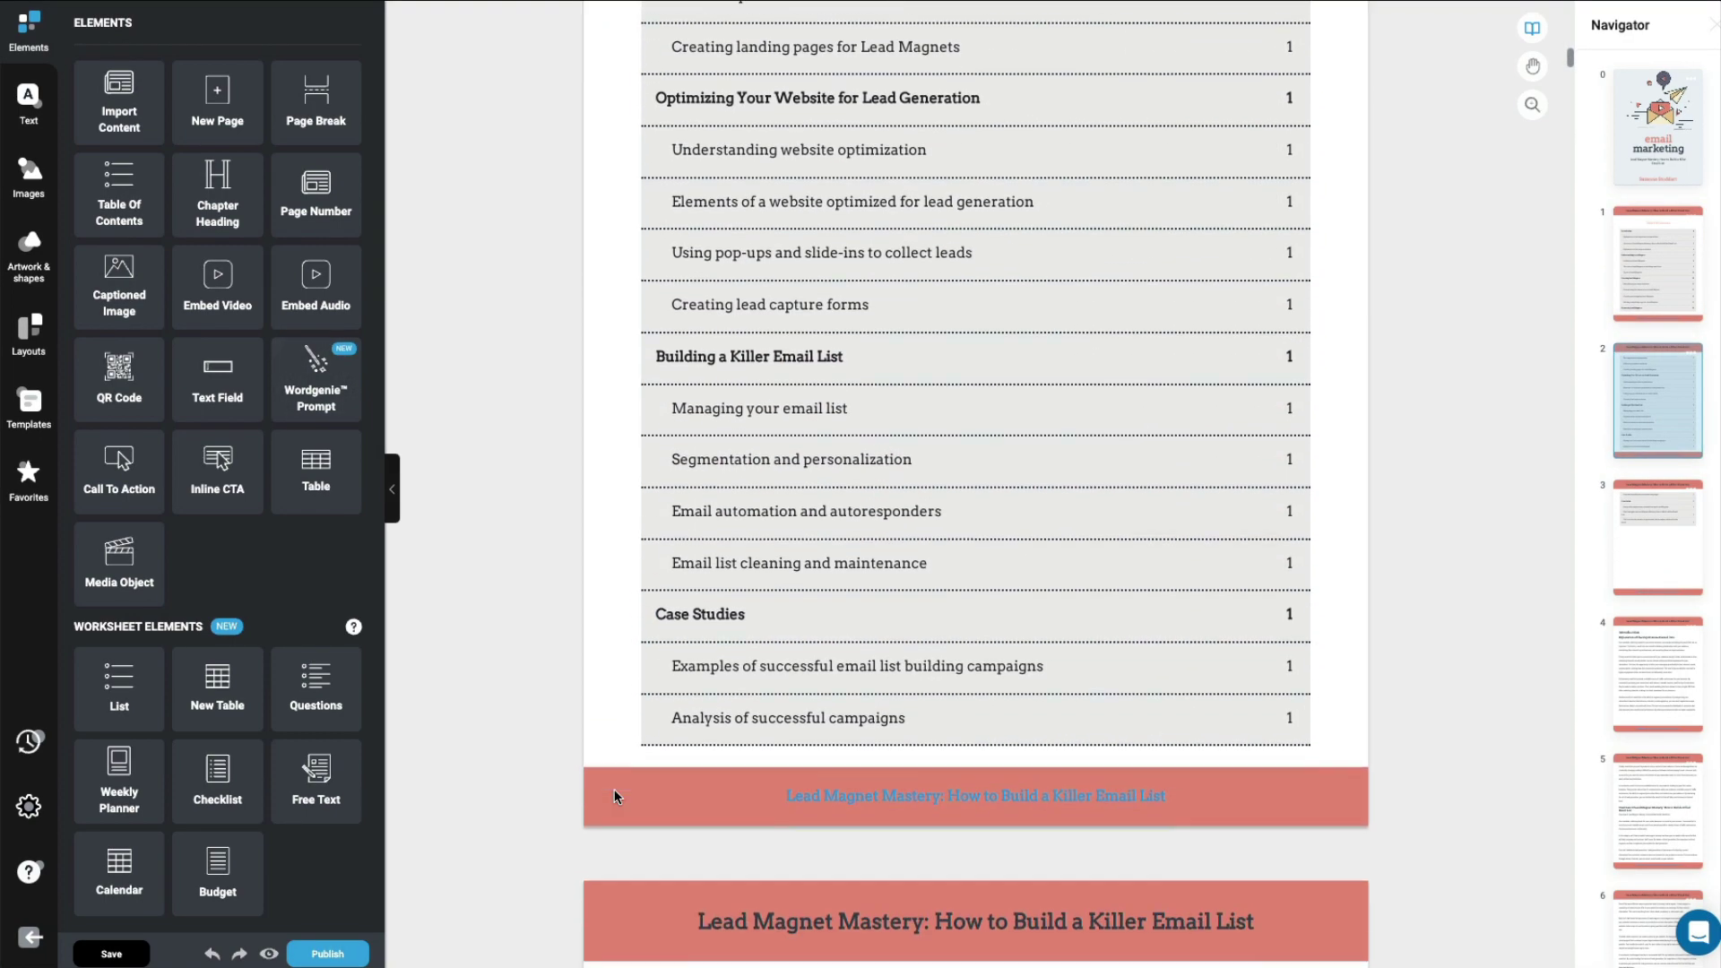
scroll(616, 797, "down", 7)
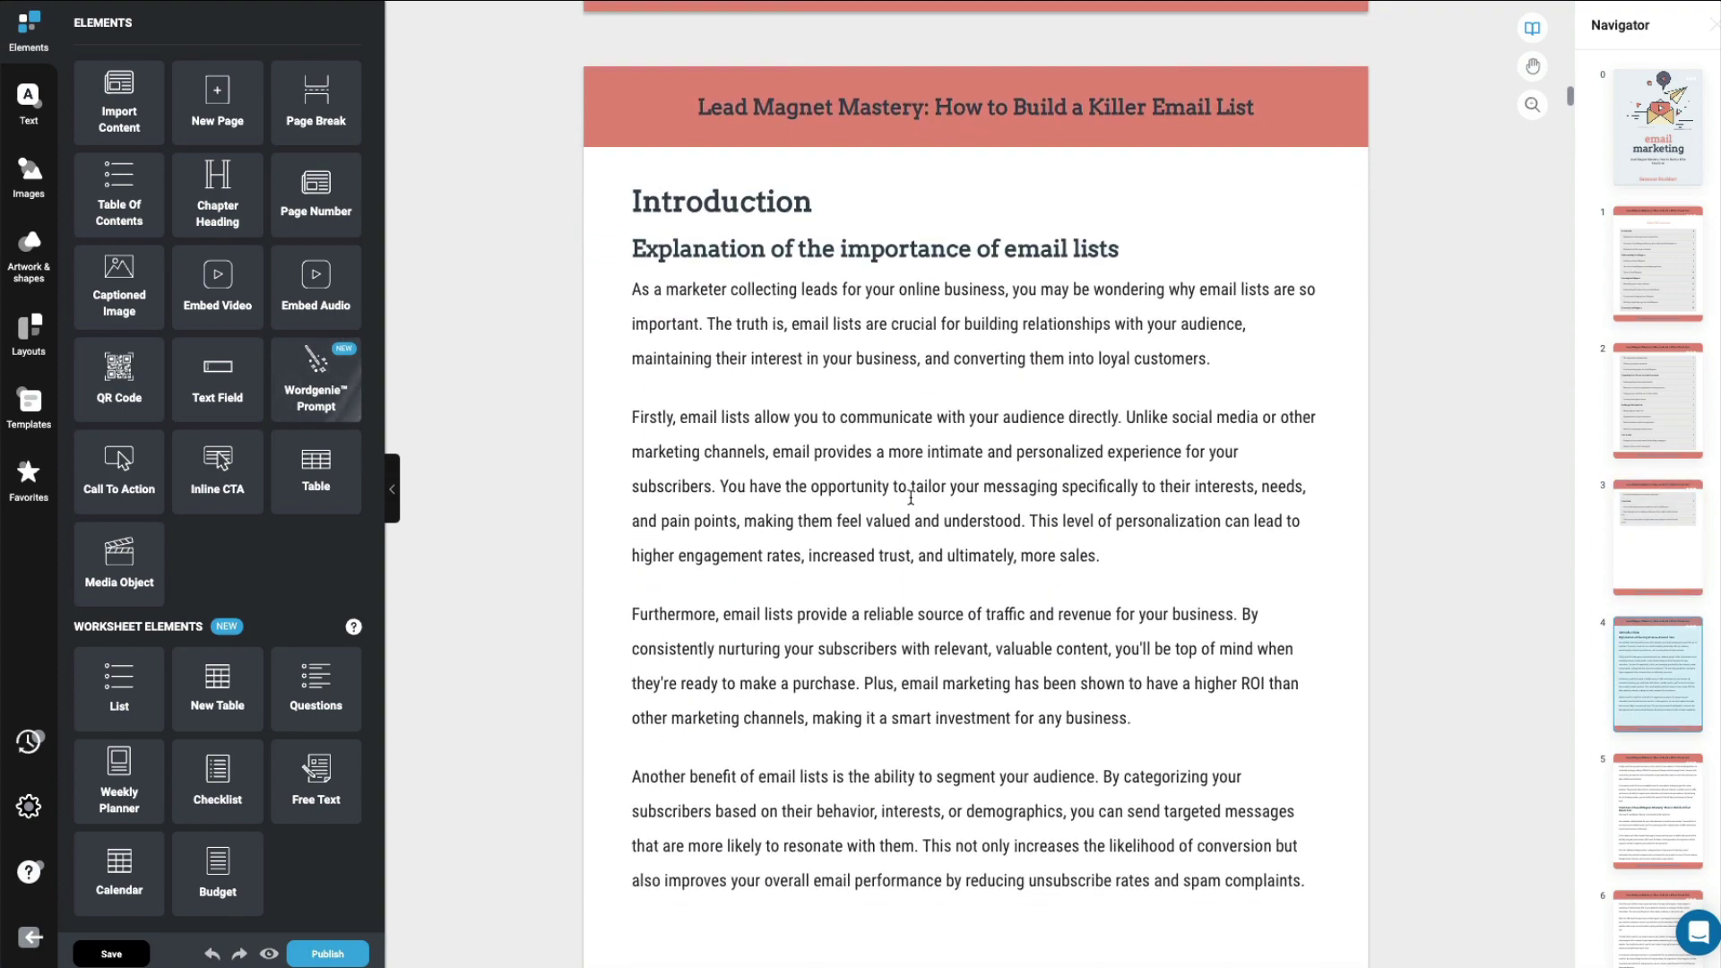
scroll(1204, 932, "down", 5)
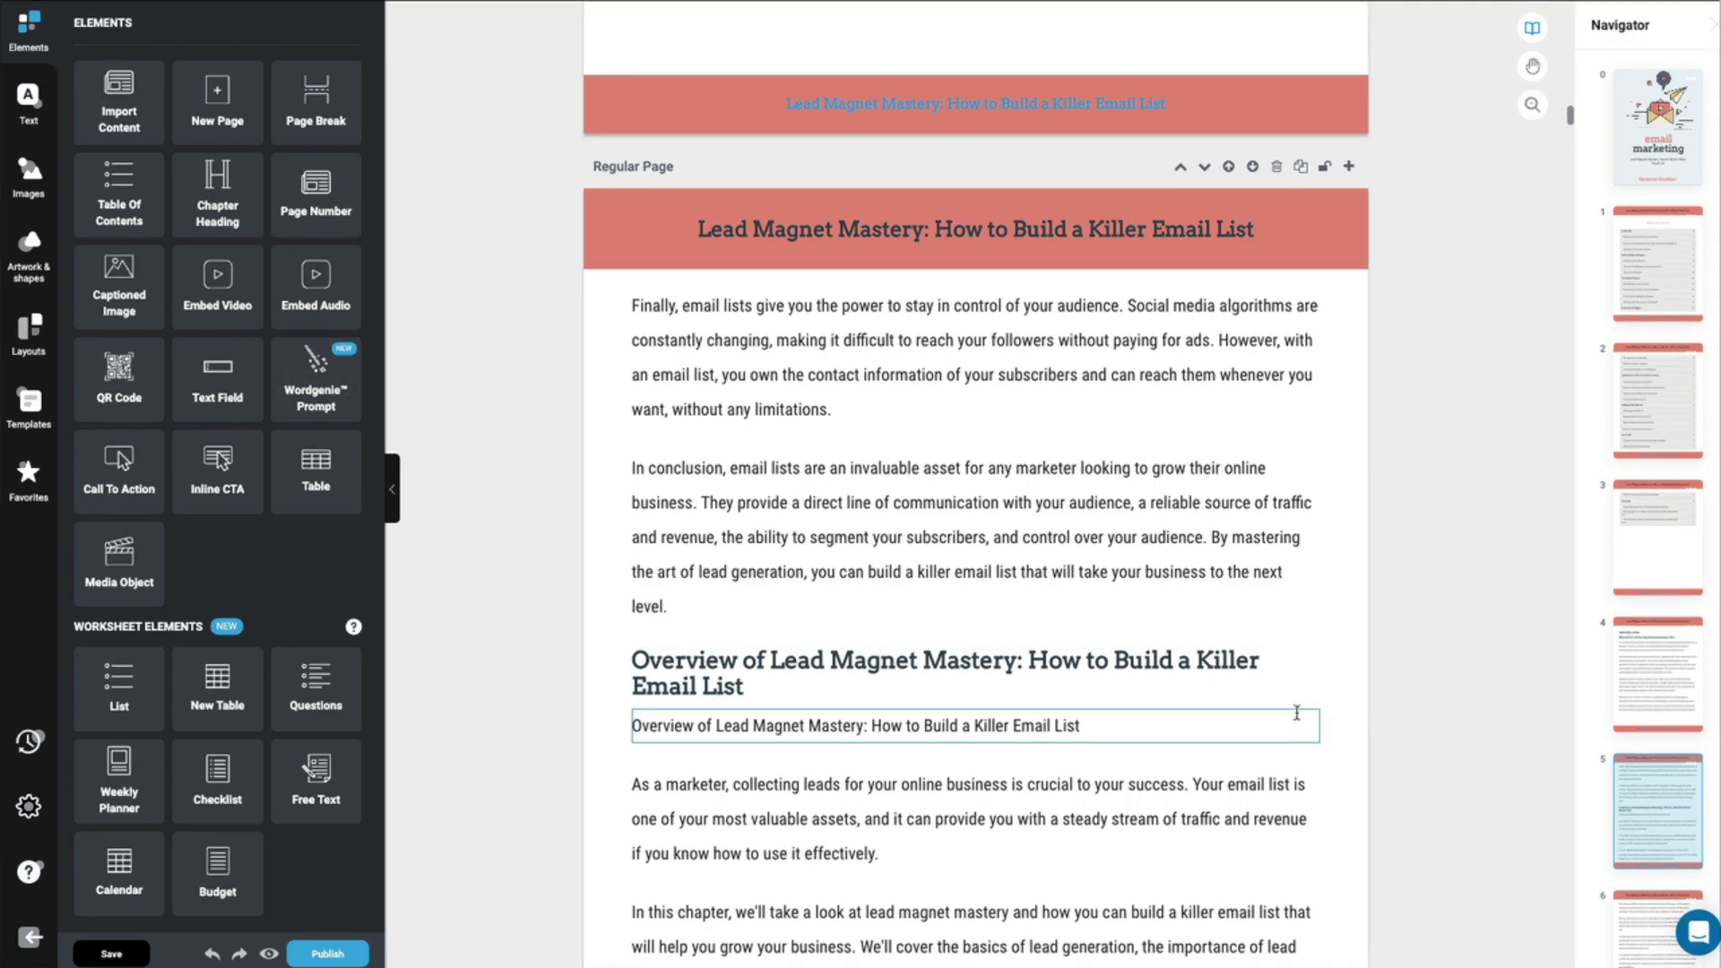
scroll(1296, 717, "down", 10)
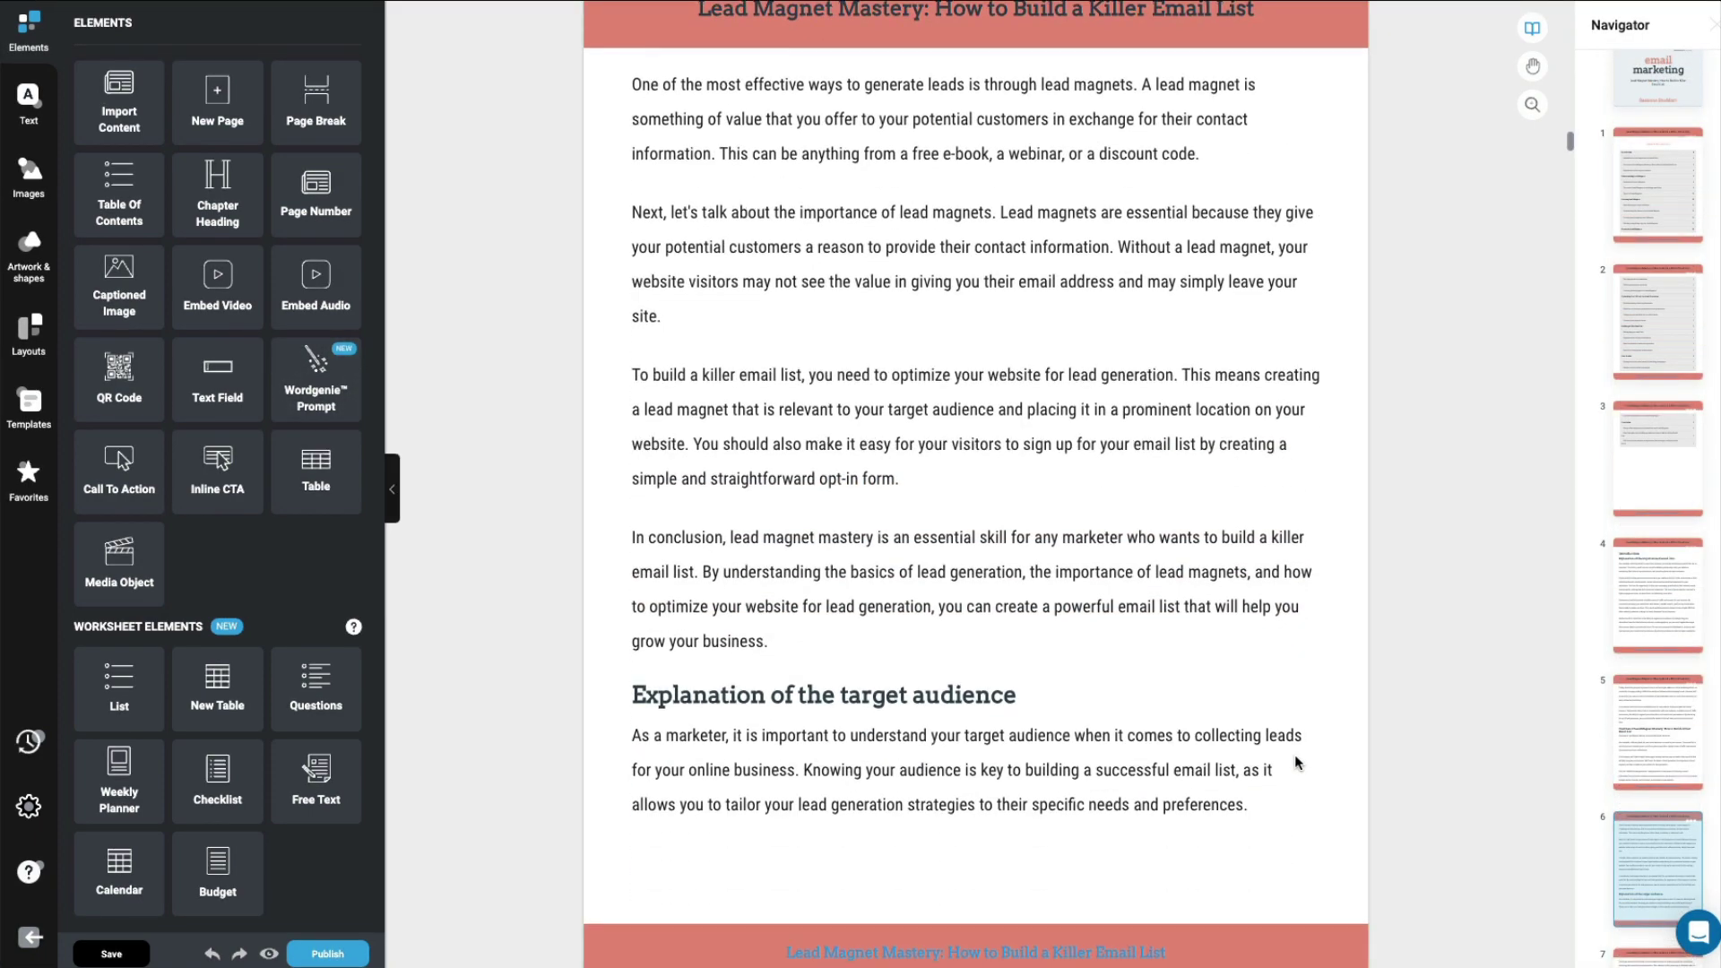
scroll(1297, 762, "down", 5)
scroll(1296, 762, "up", 4)
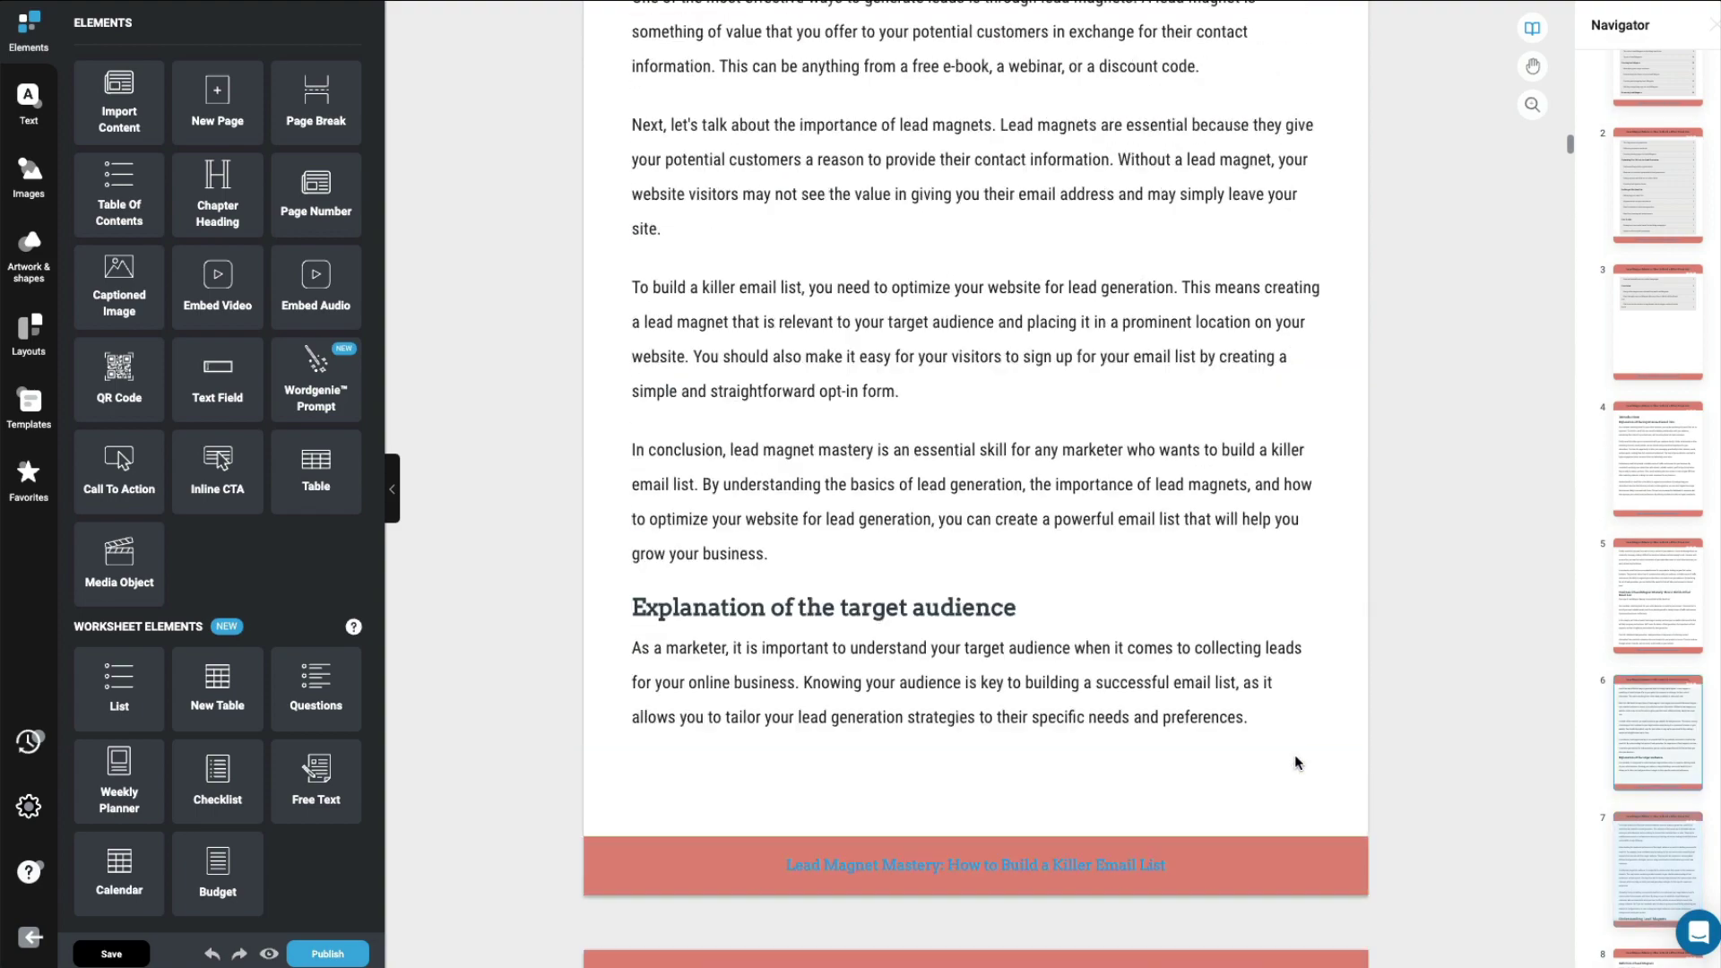
scroll(1296, 763, "up", 17)
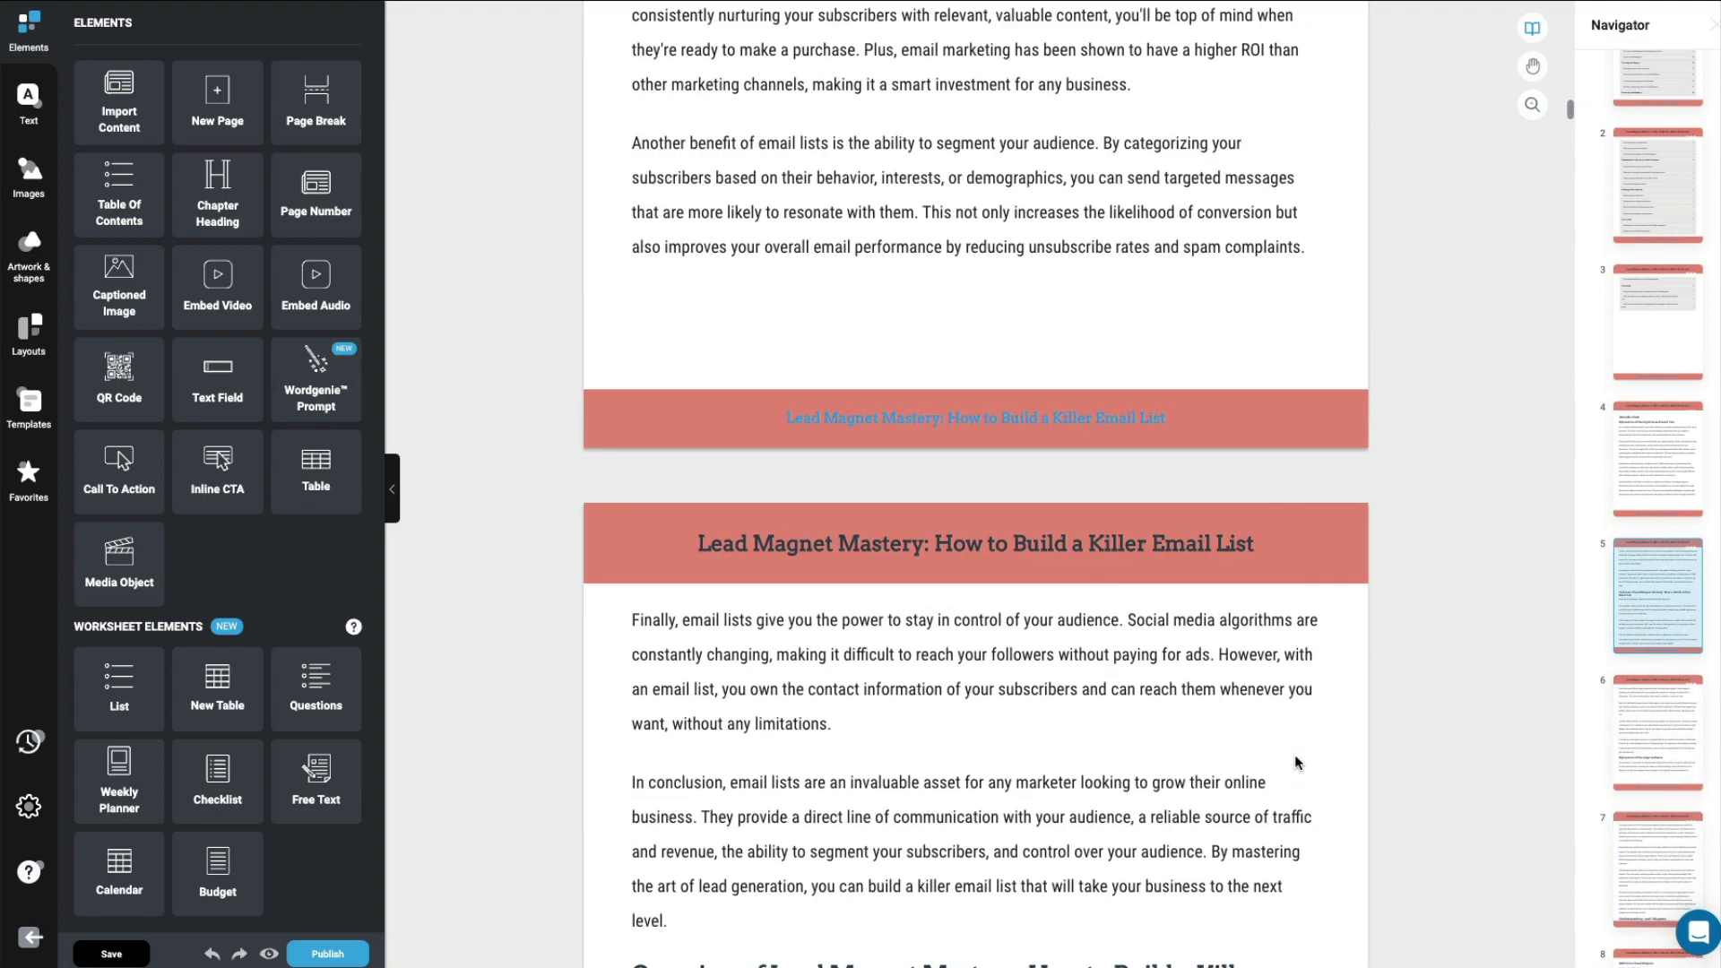
key("Home")
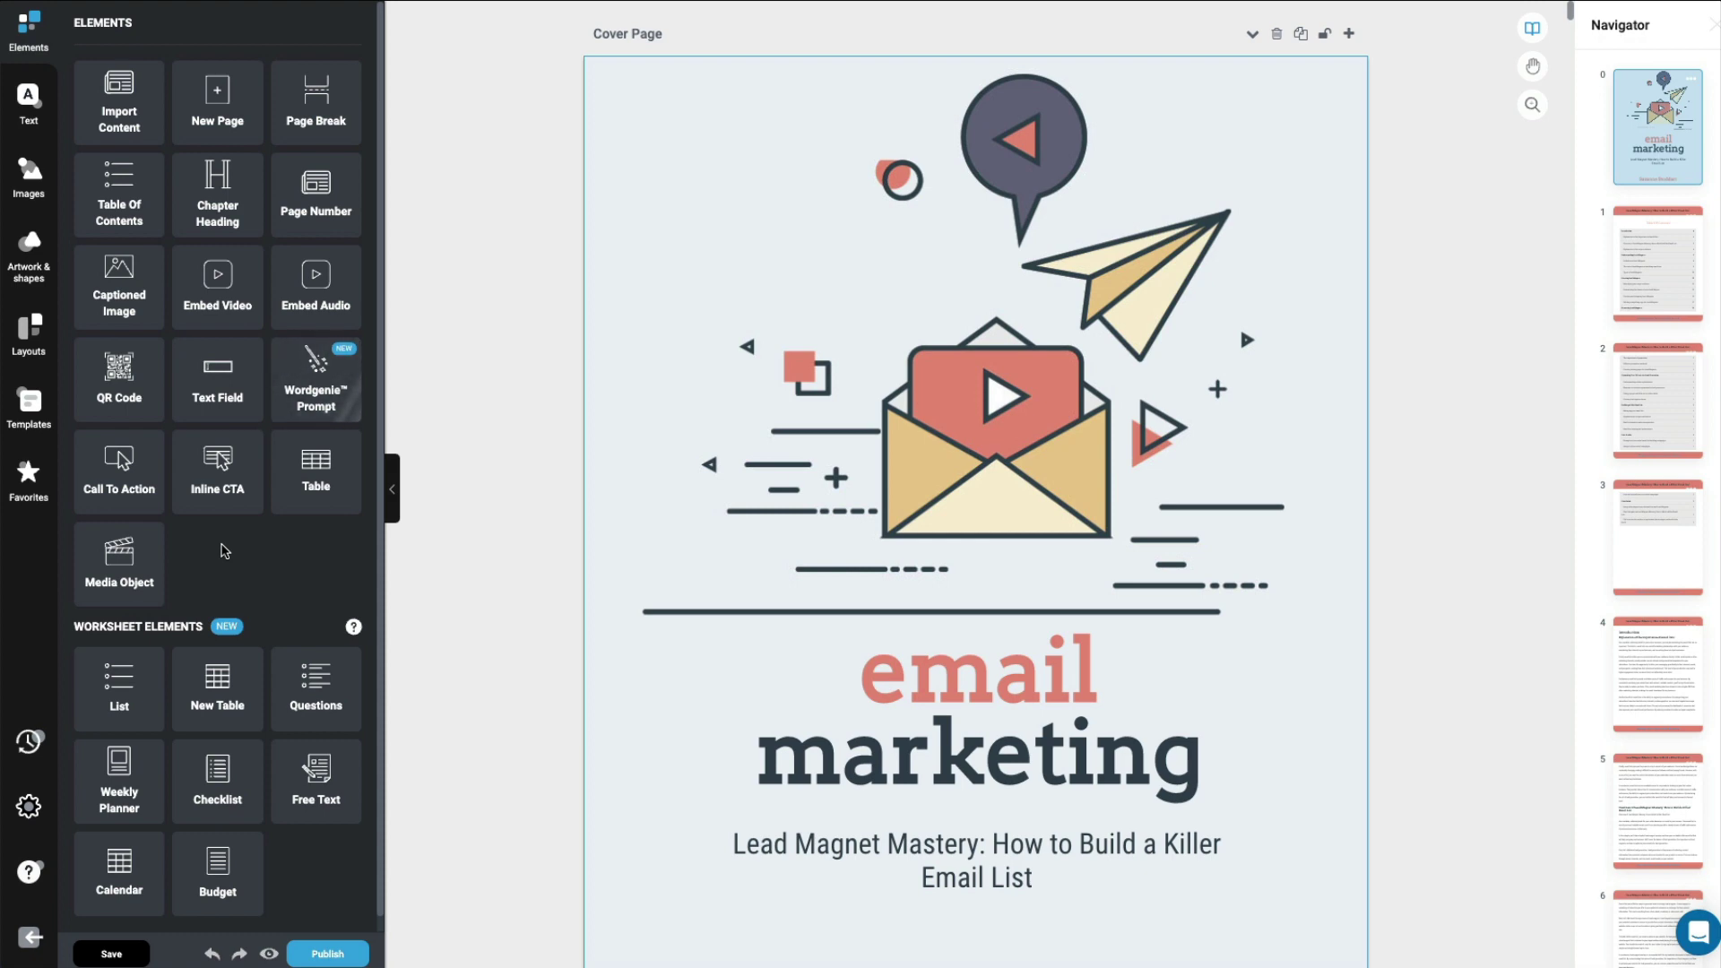
- Show the Text elements panel with heading, paragraph and list options beside the cover
scroll(224, 551, "down", 1)
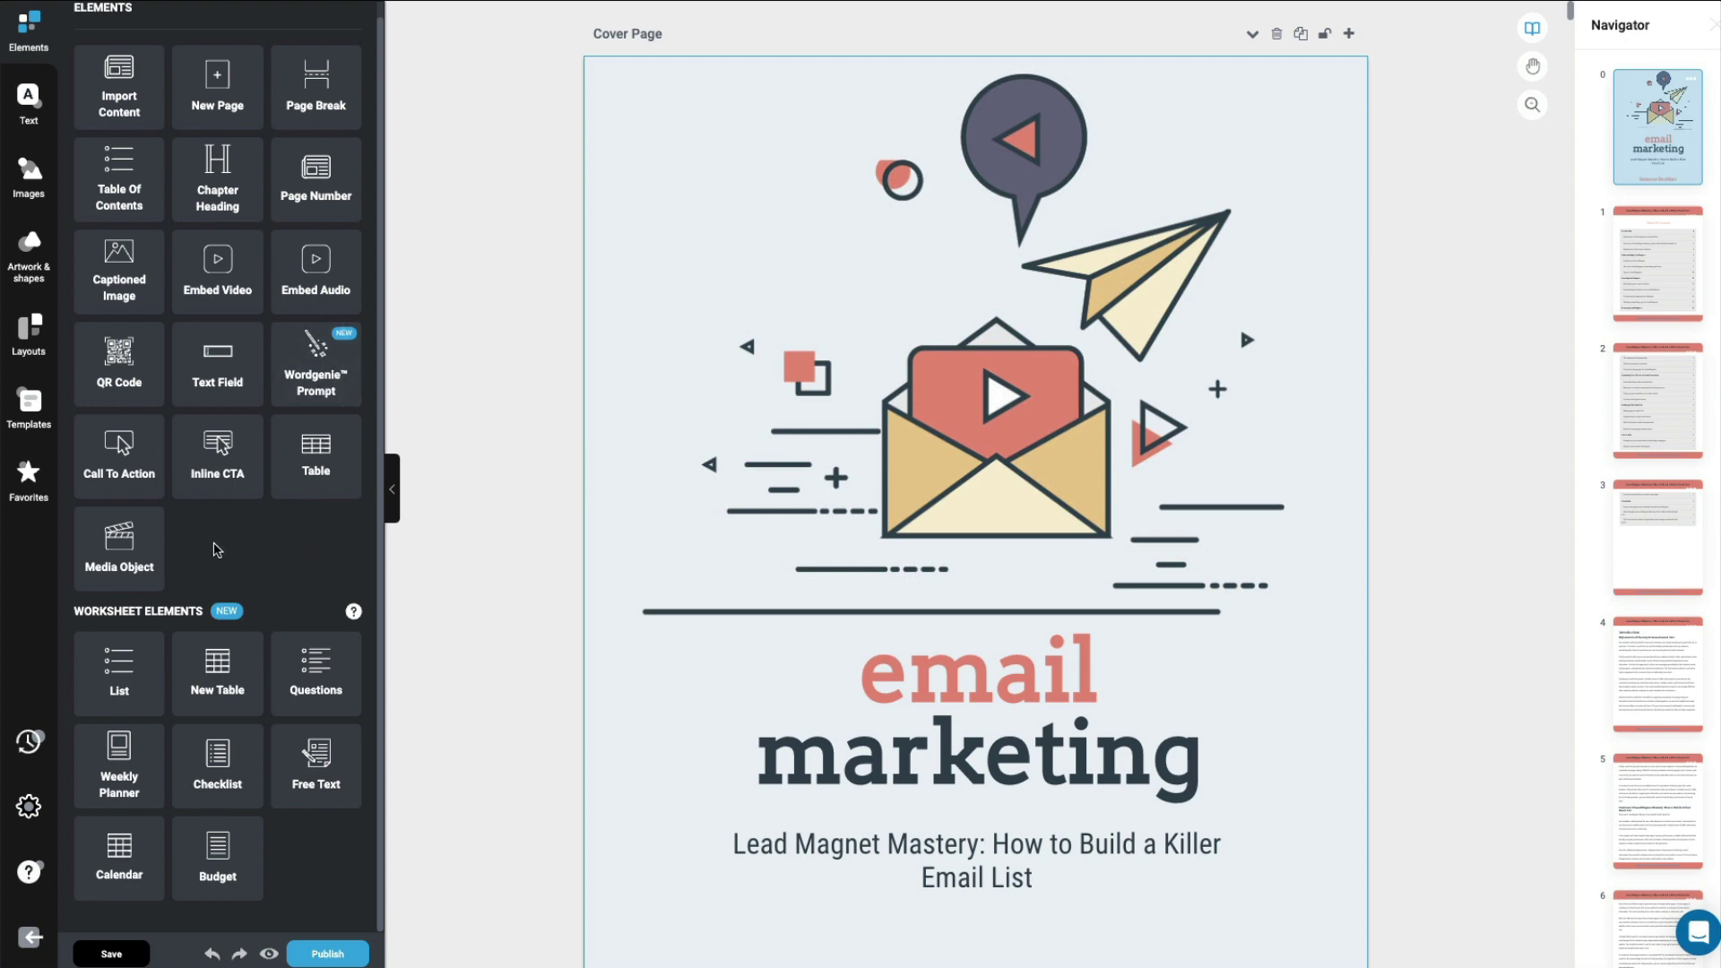
scroll(220, 549, "up", 1)
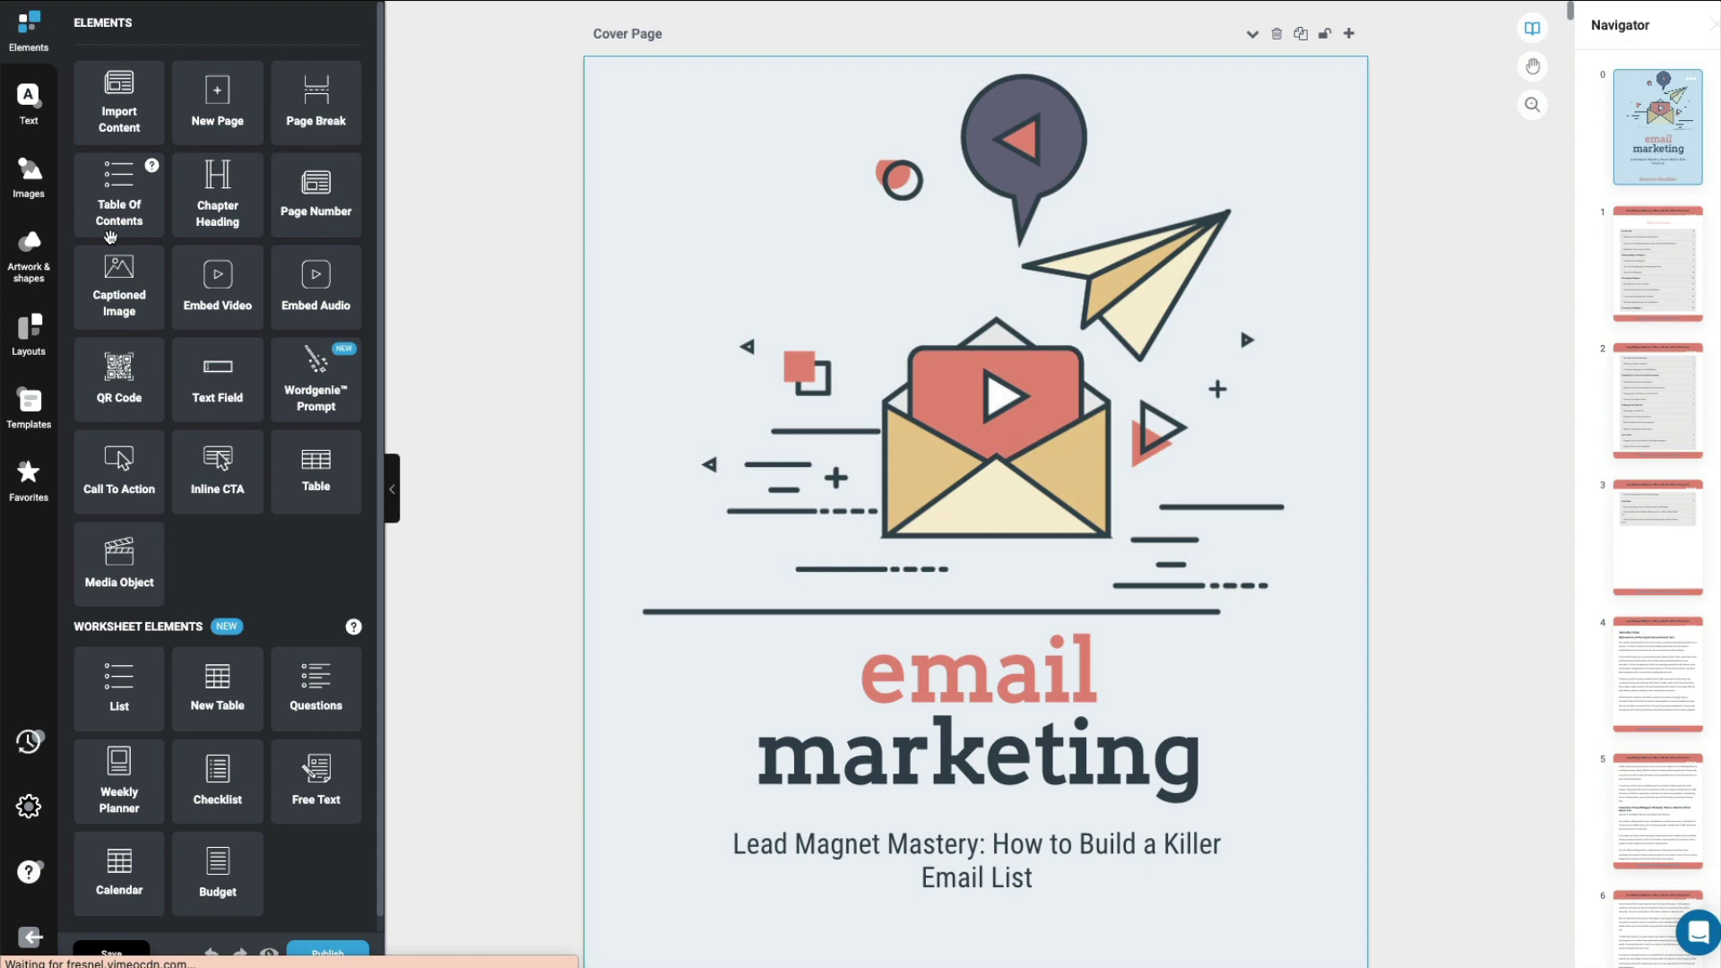
scroll(231, 560, "down", 1)
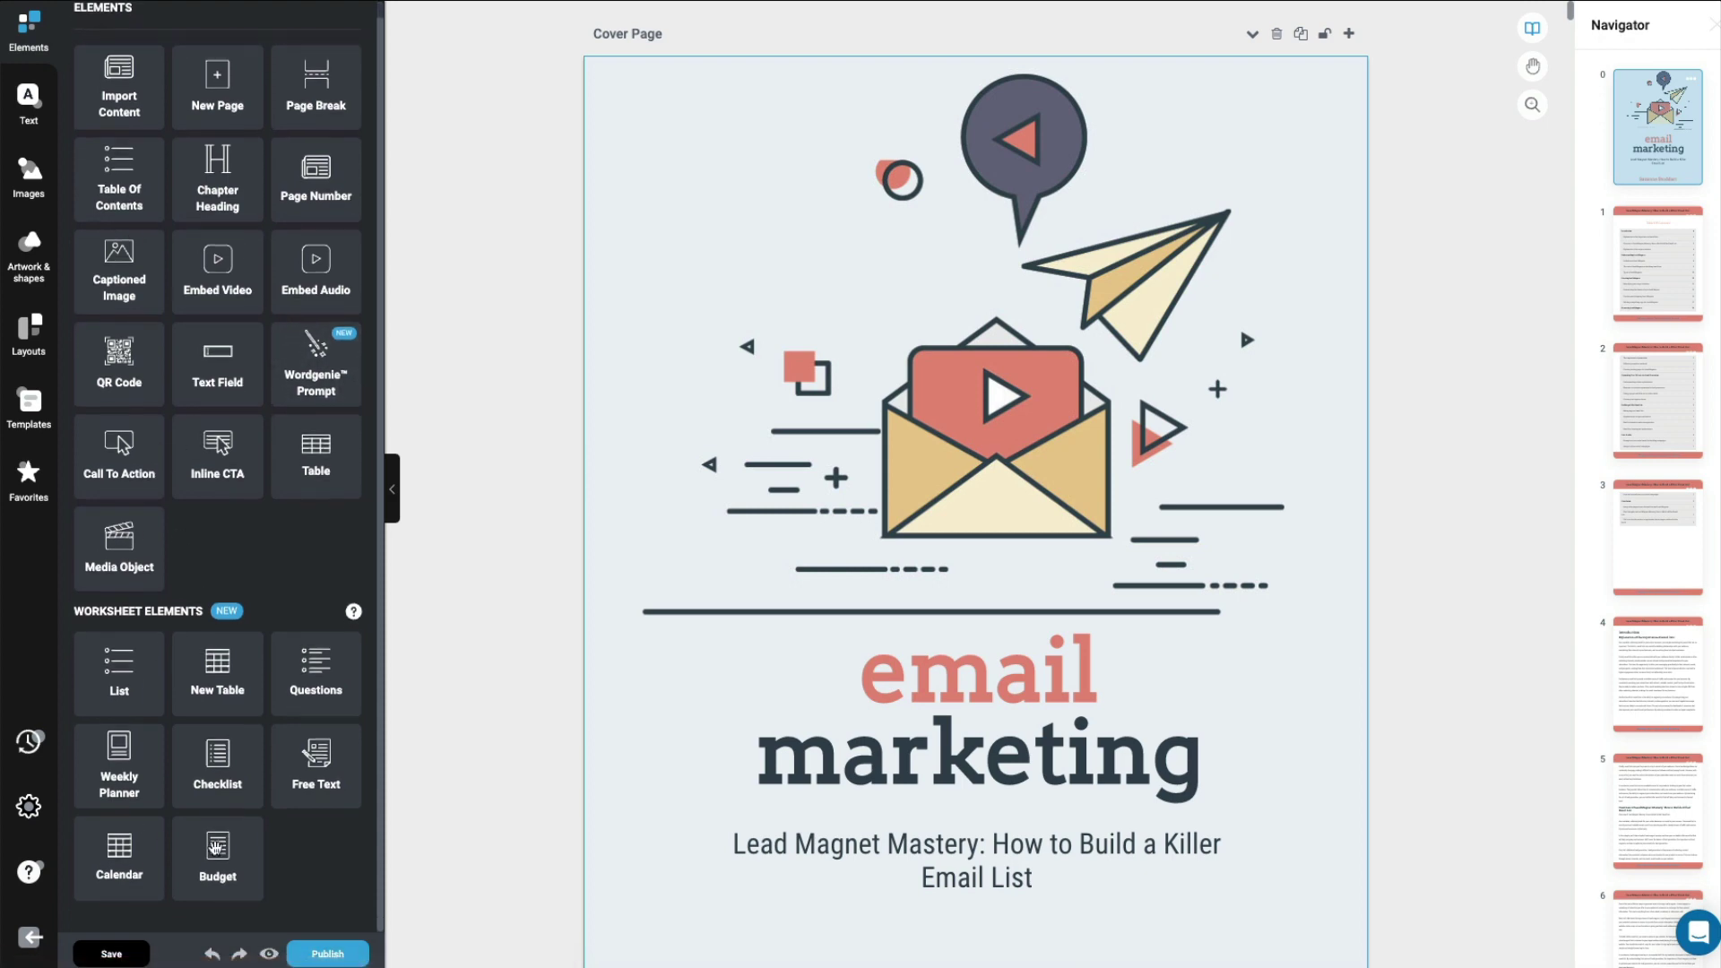
left_click(28, 109)
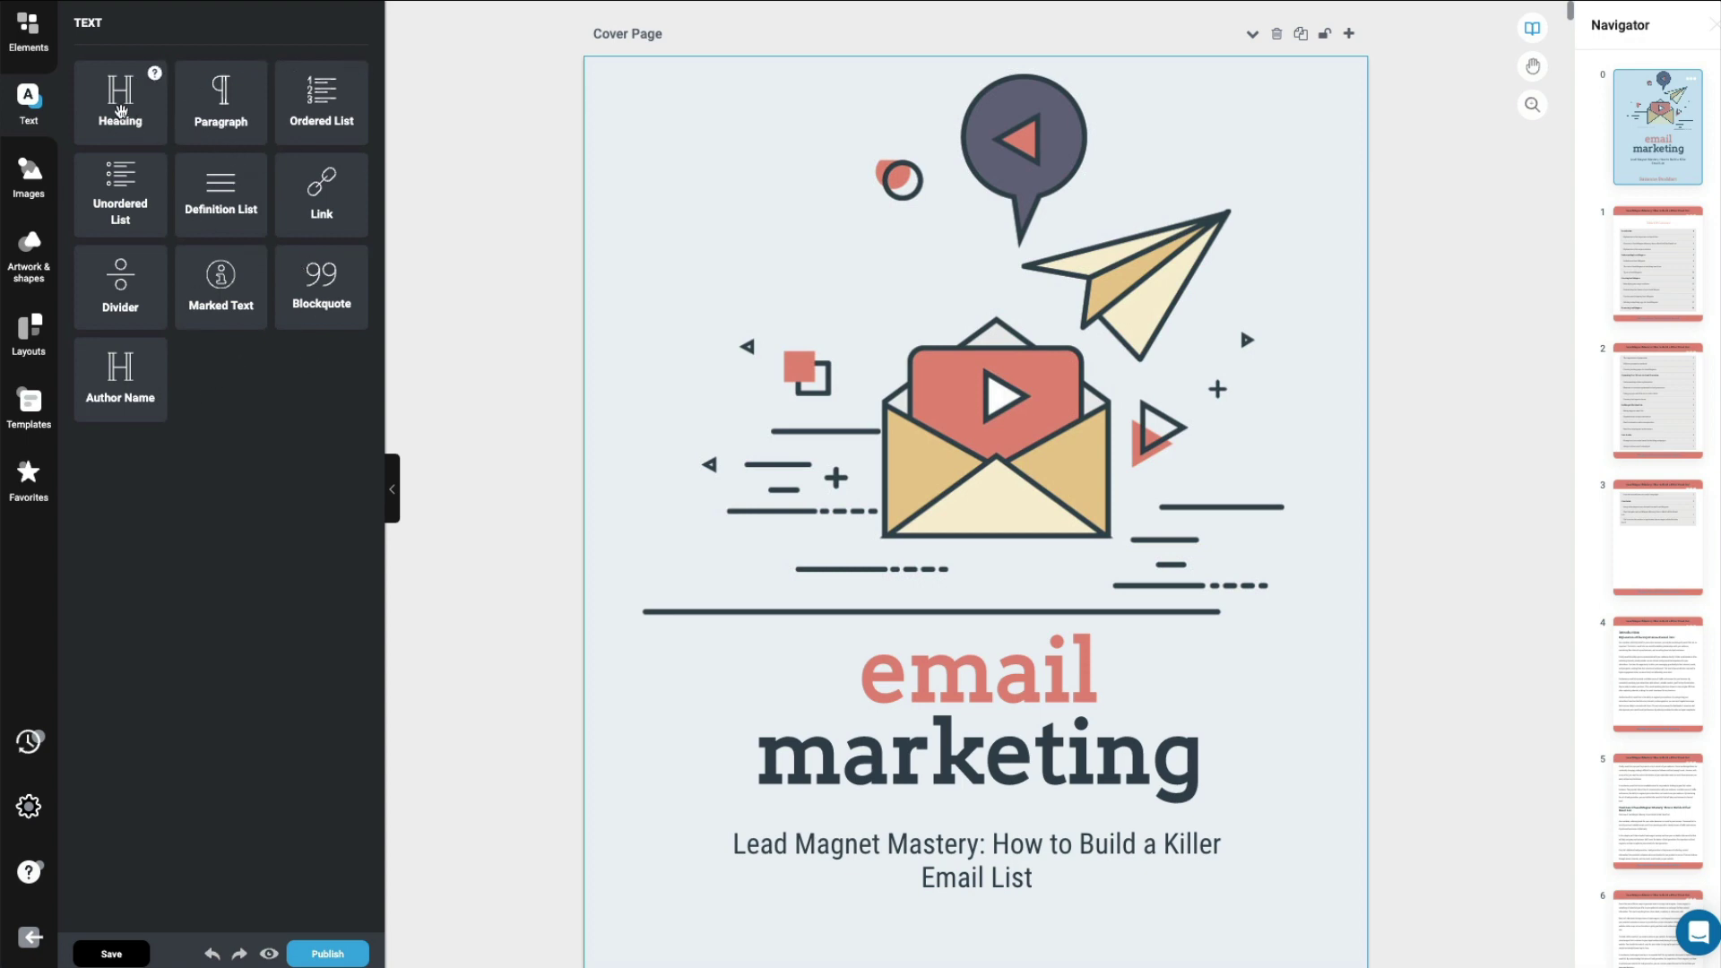
- Bring up the image library on its Suggested Images section
left_click(29, 175)
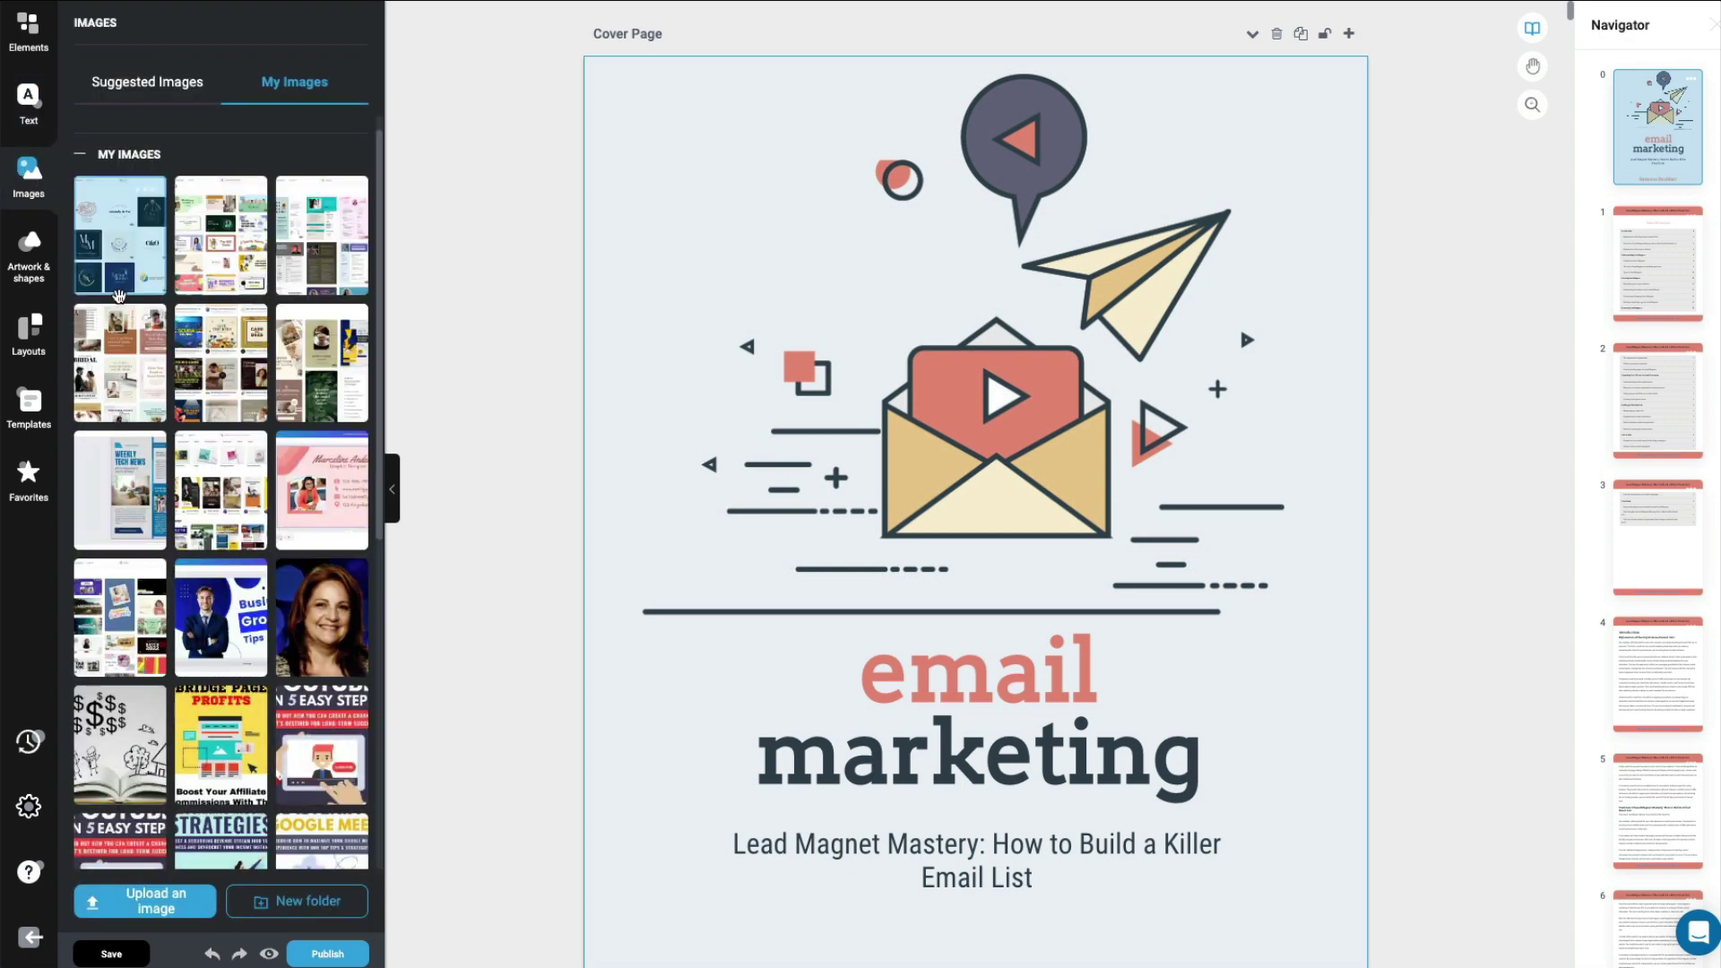
scroll(149, 339, "down", 6)
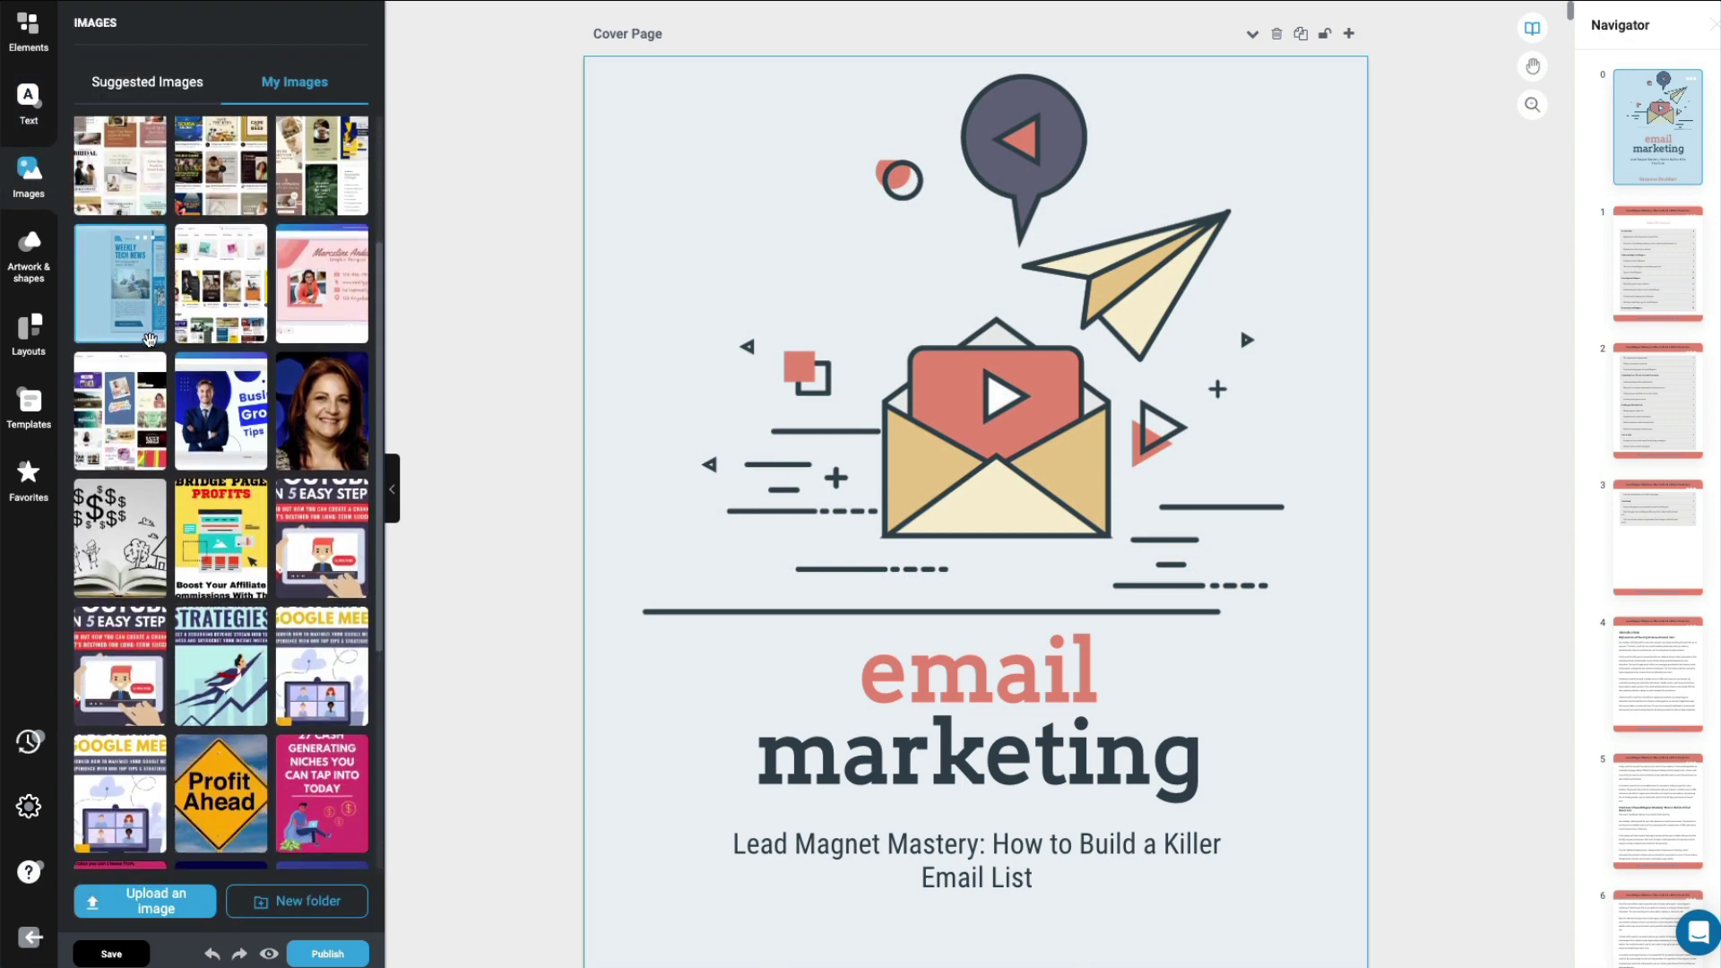
left_click(147, 81)
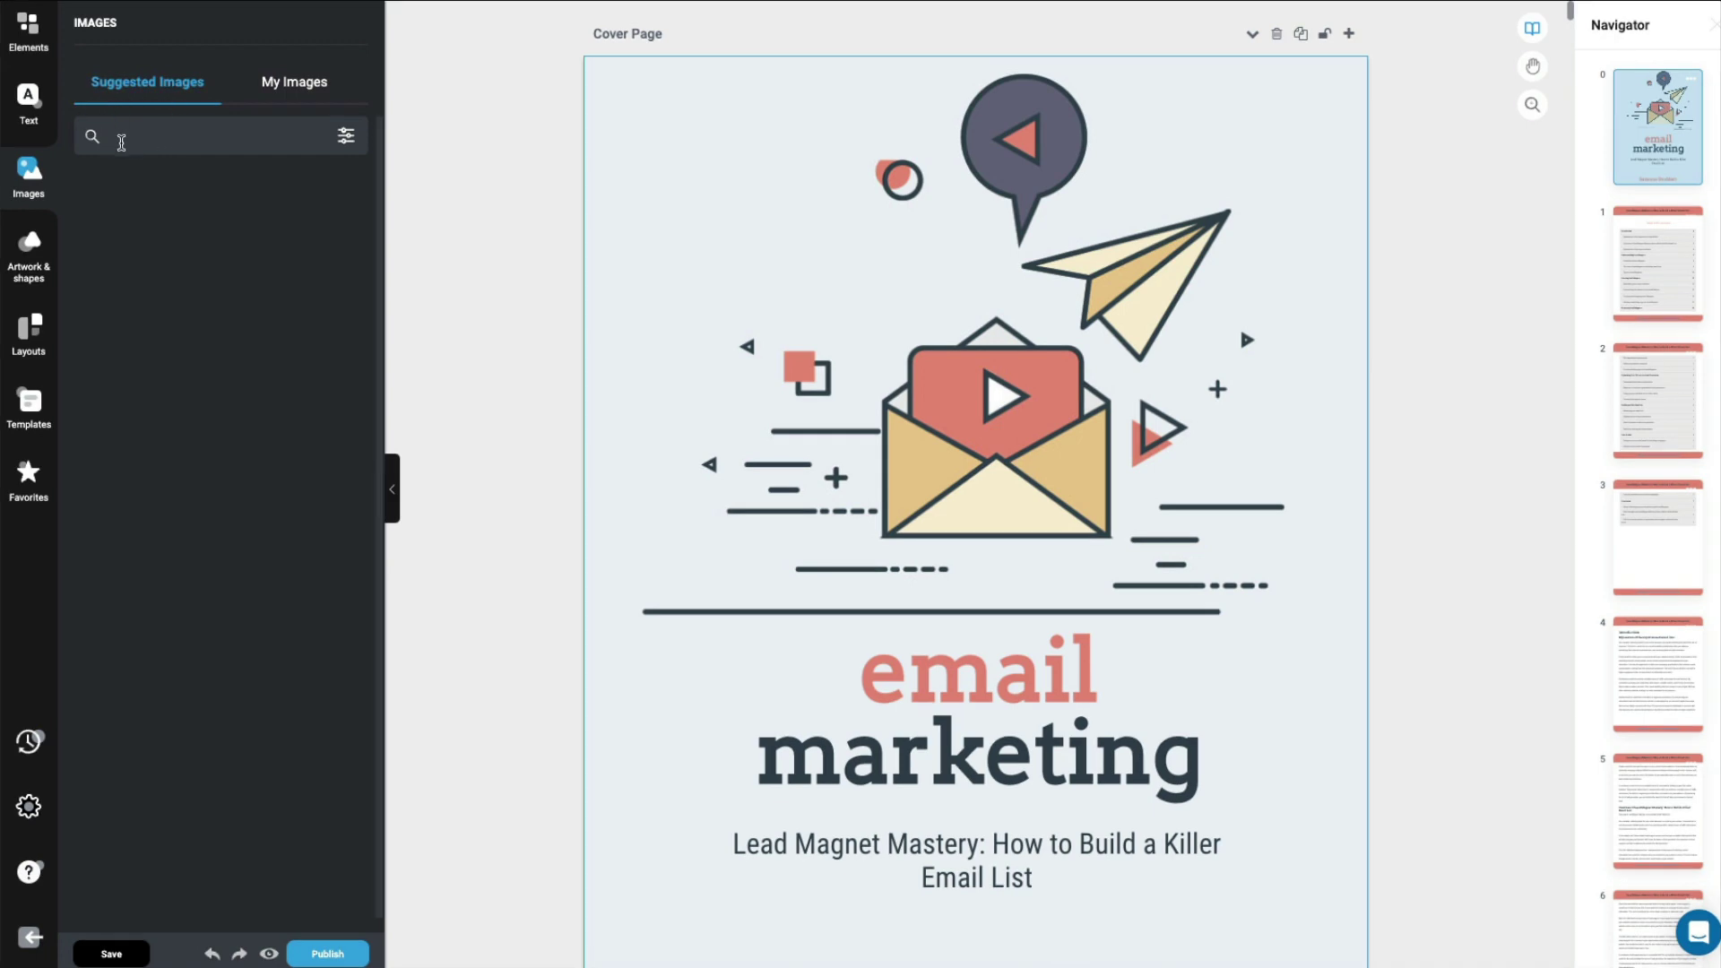
- Search suggested images for 'emailing marketing' and show the orientation filter options
left_click(121, 142)
type("emailing marketing")
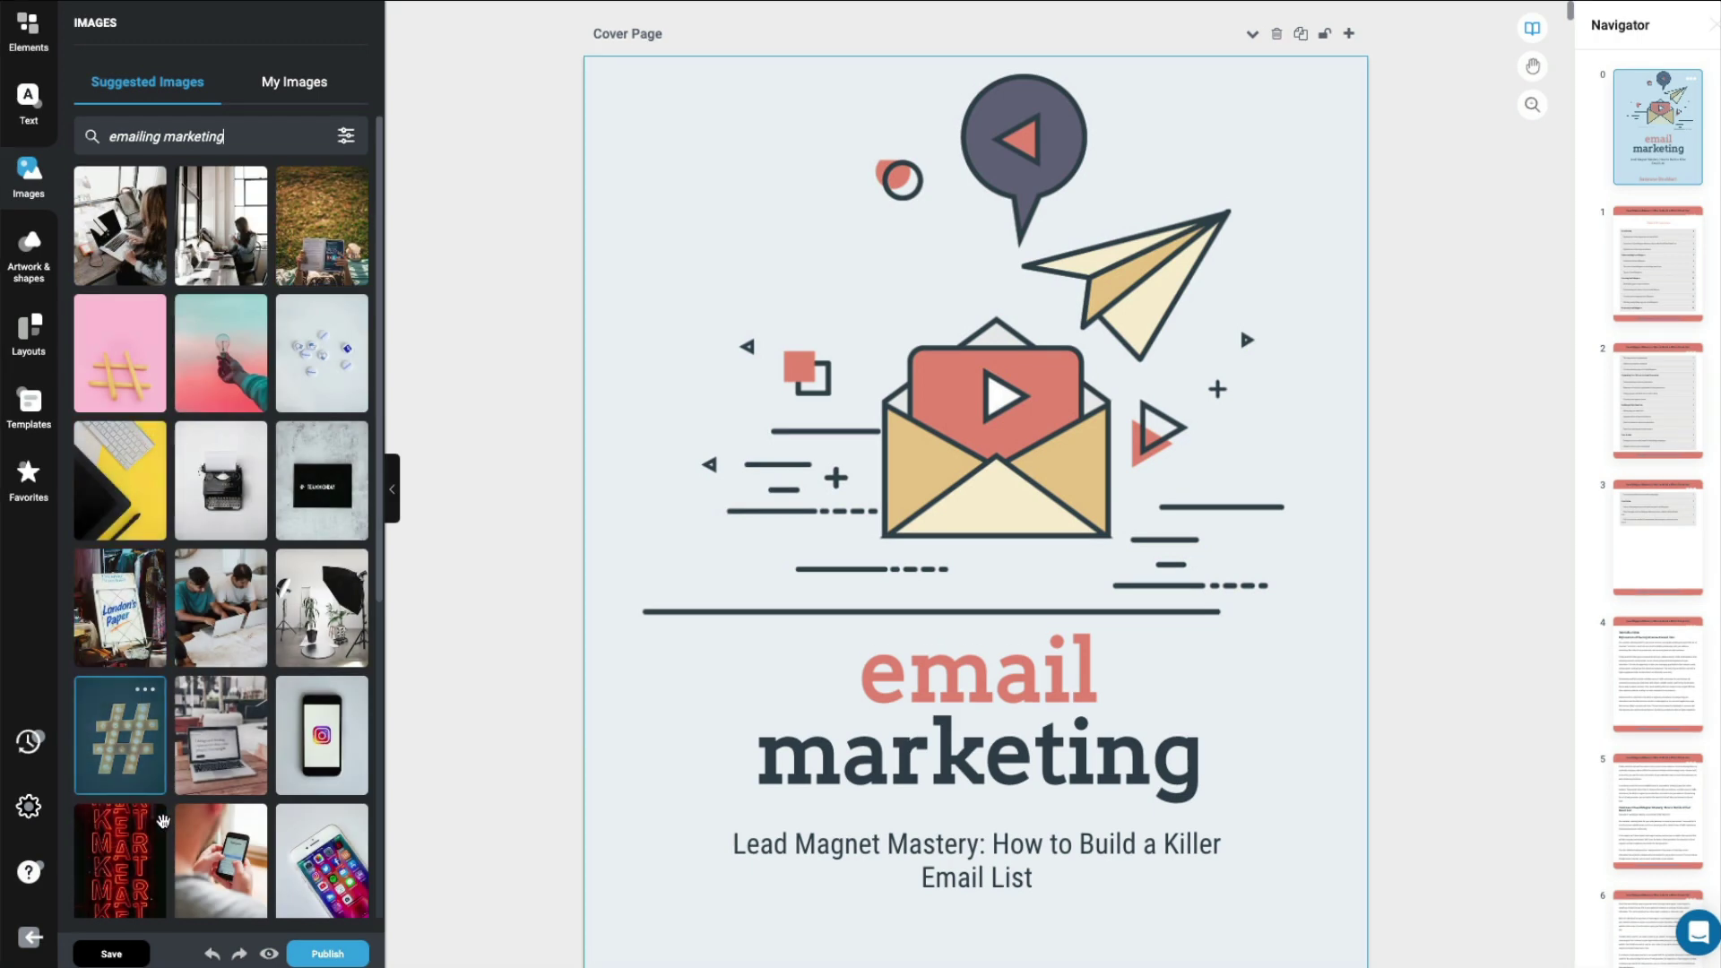
scroll(239, 821, "down", 5)
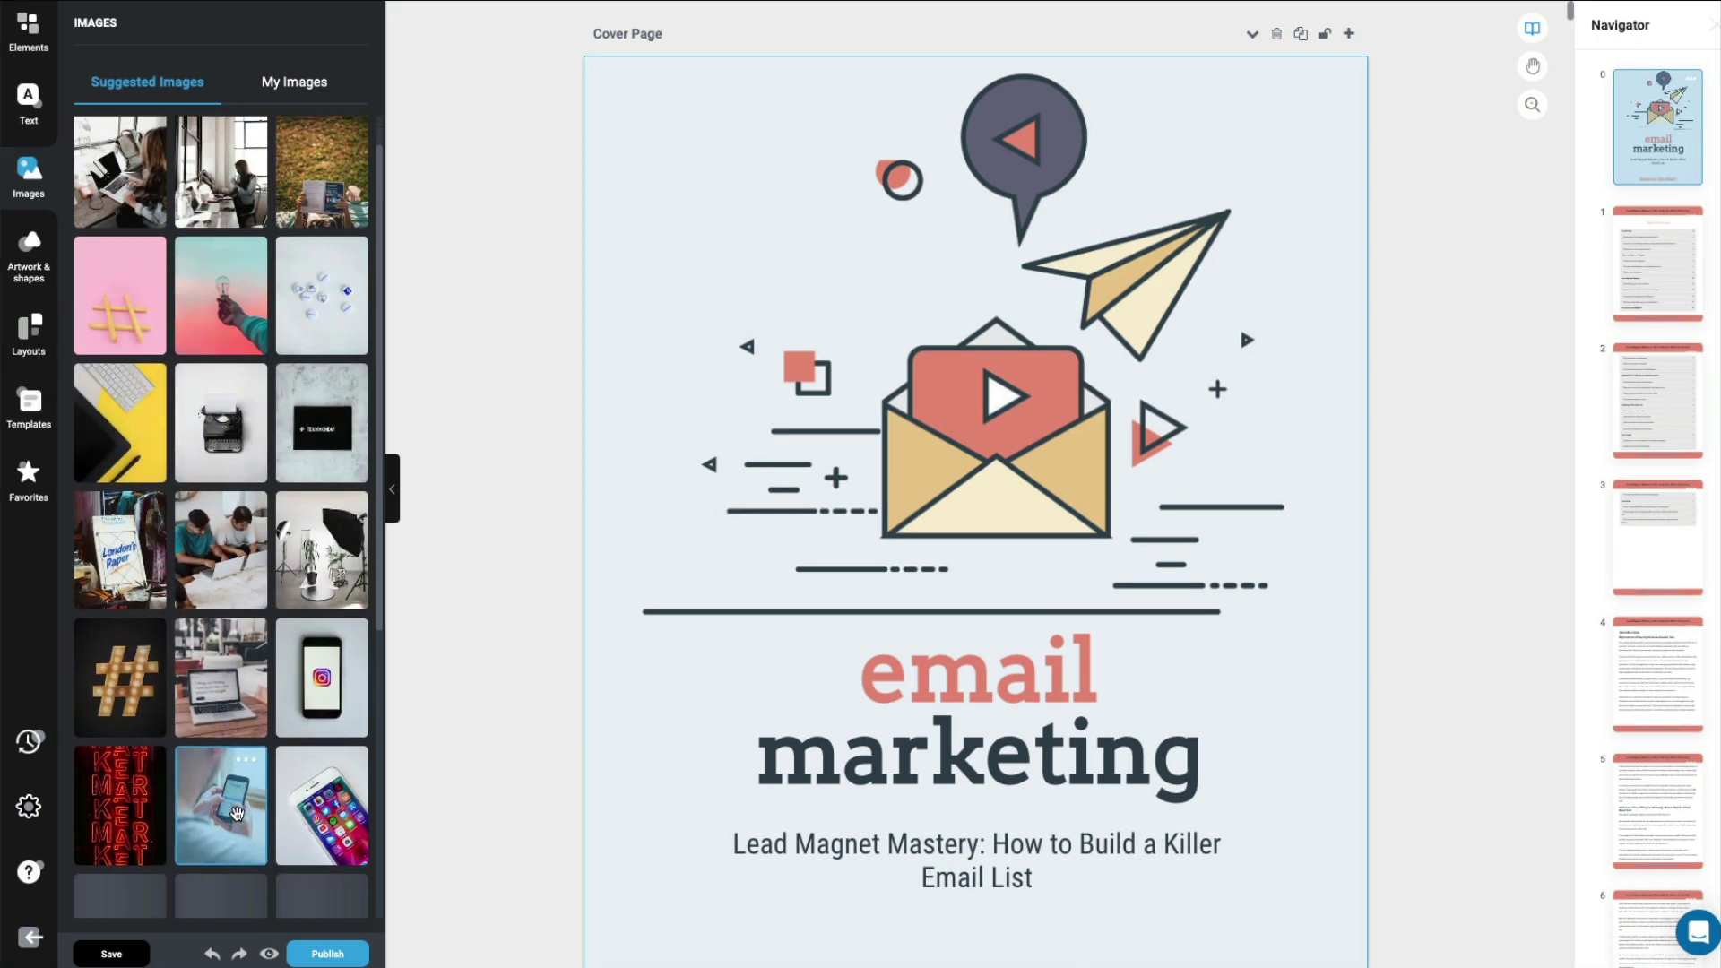
scroll(238, 815, "up", 5)
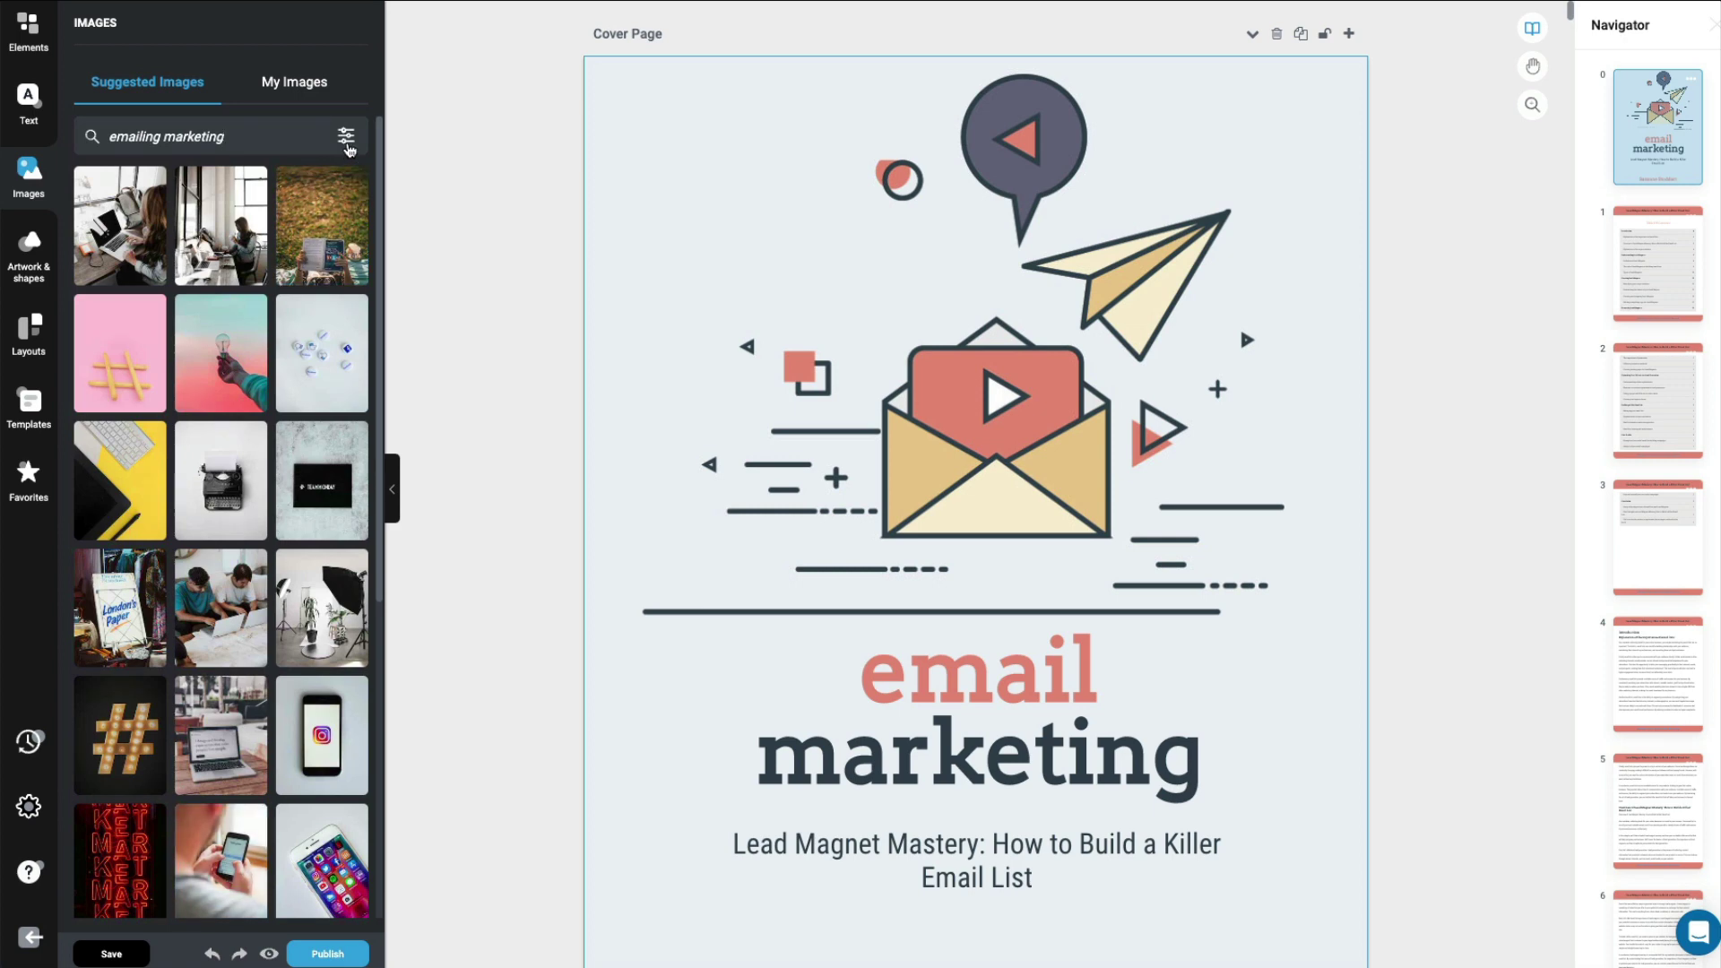
left_click(347, 144)
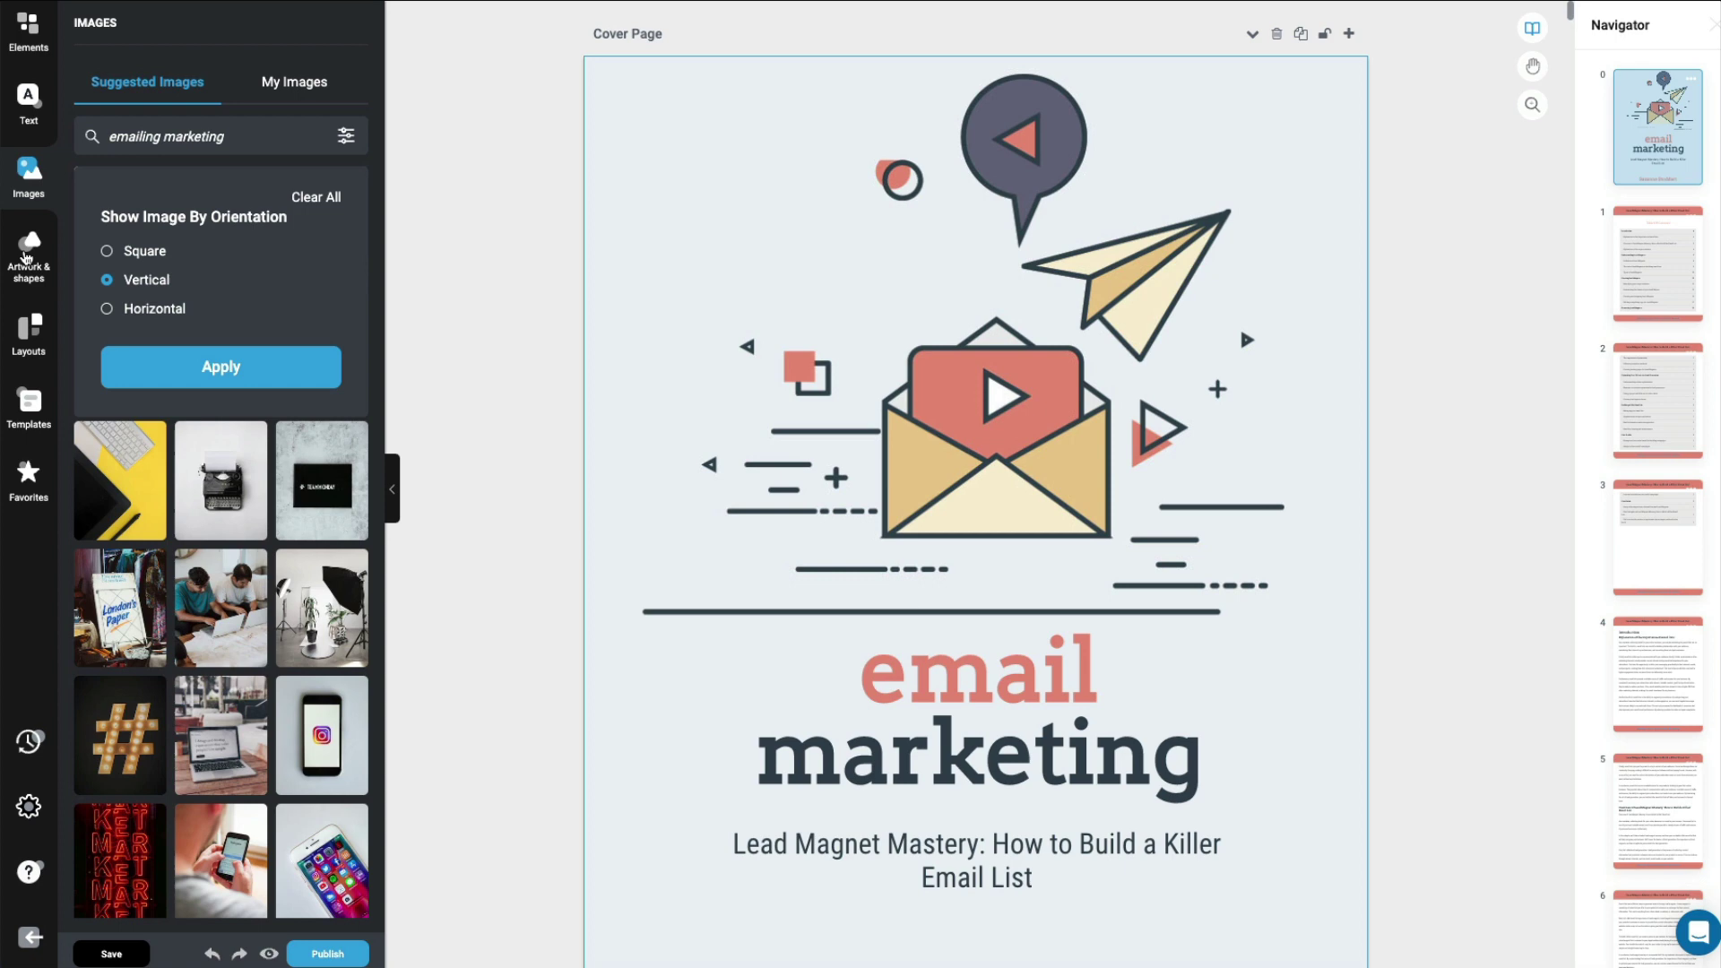
- Browse the PET CARE collection in Artwork & Shapes, then show the Layouts choices
left_click(26, 258)
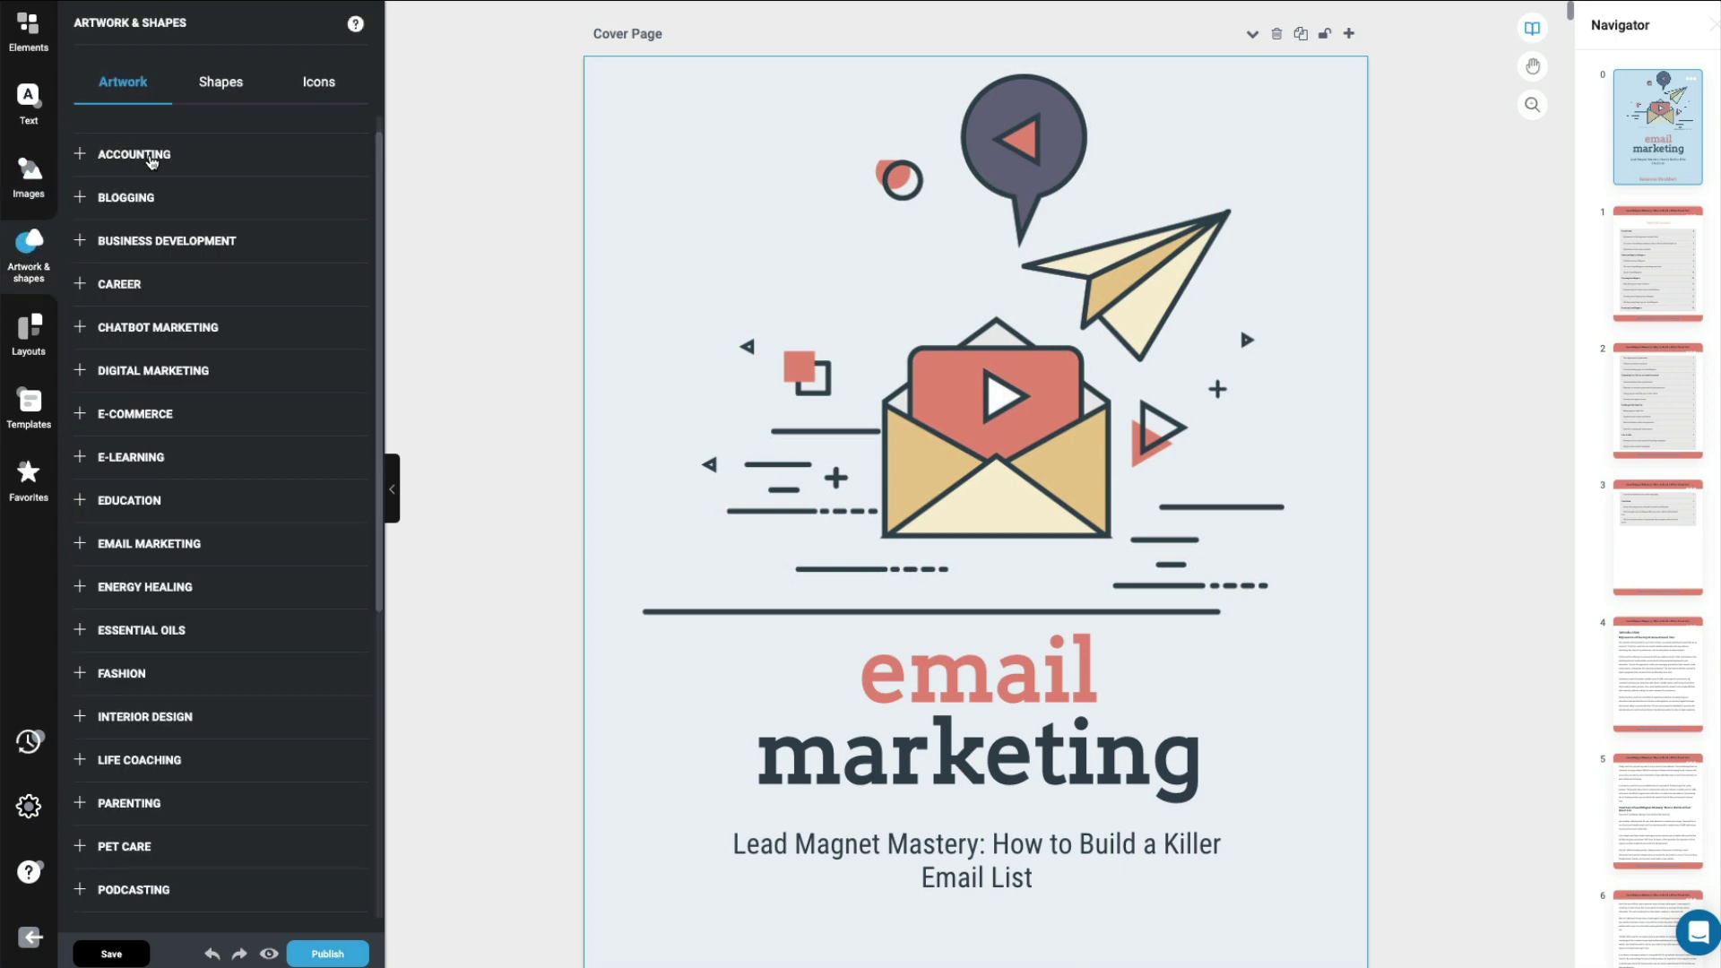
scroll(223, 350, "down", 5)
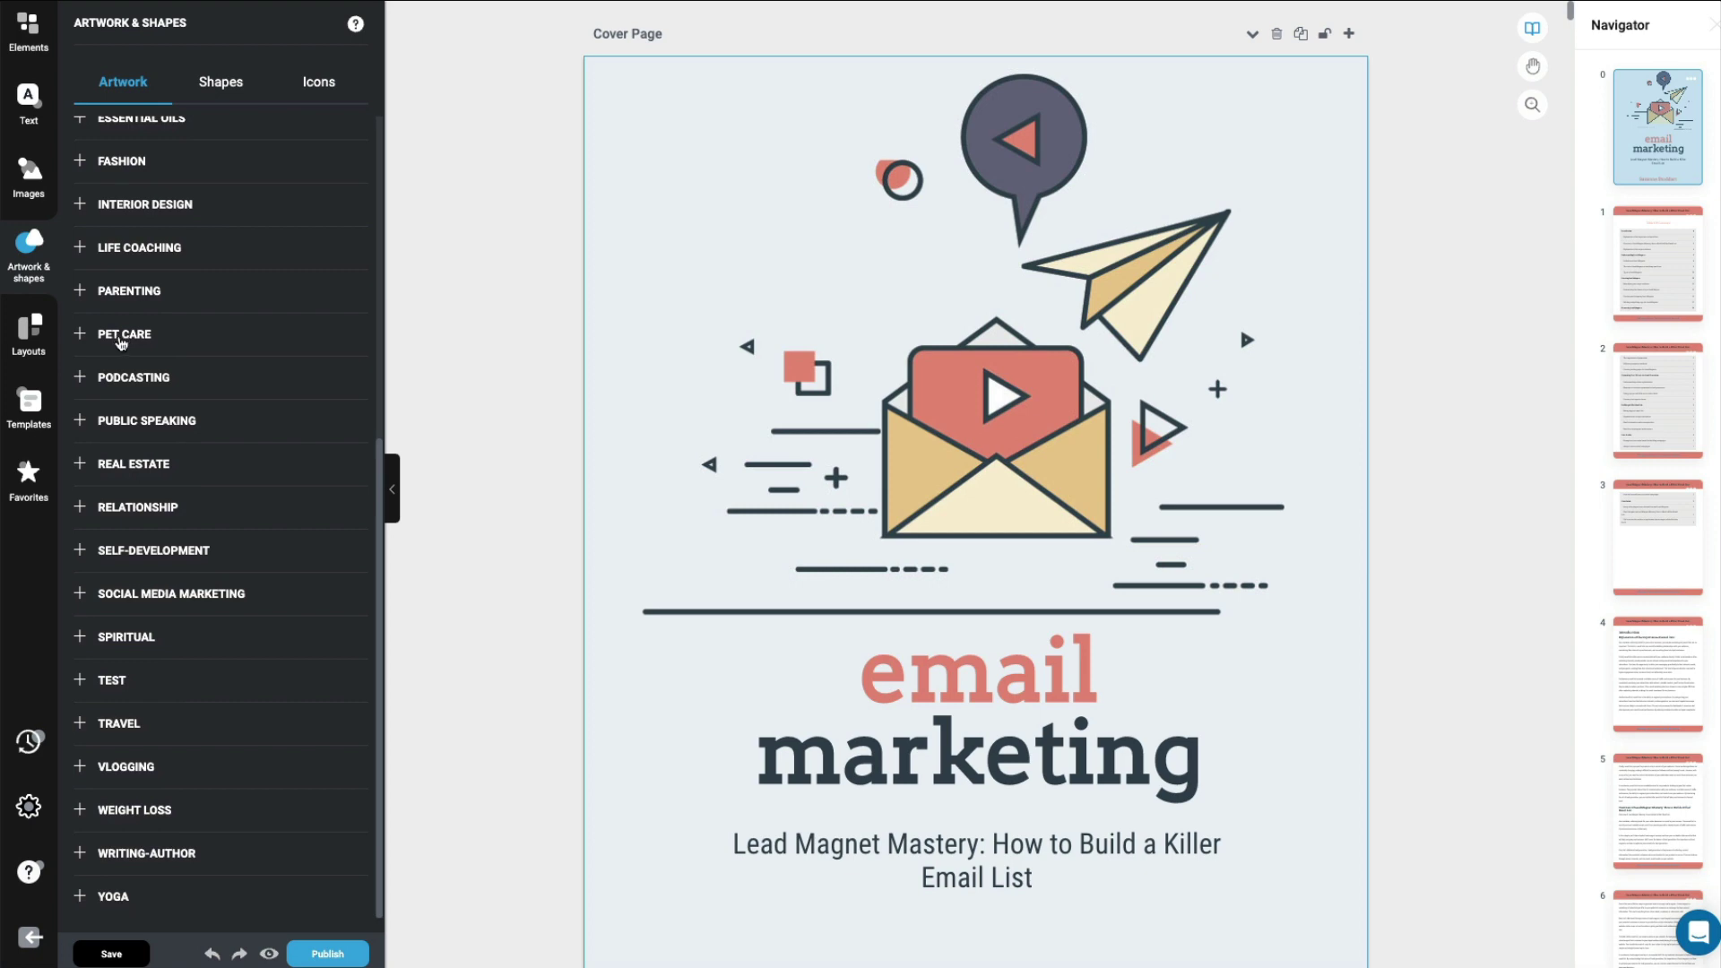
left_click(121, 339)
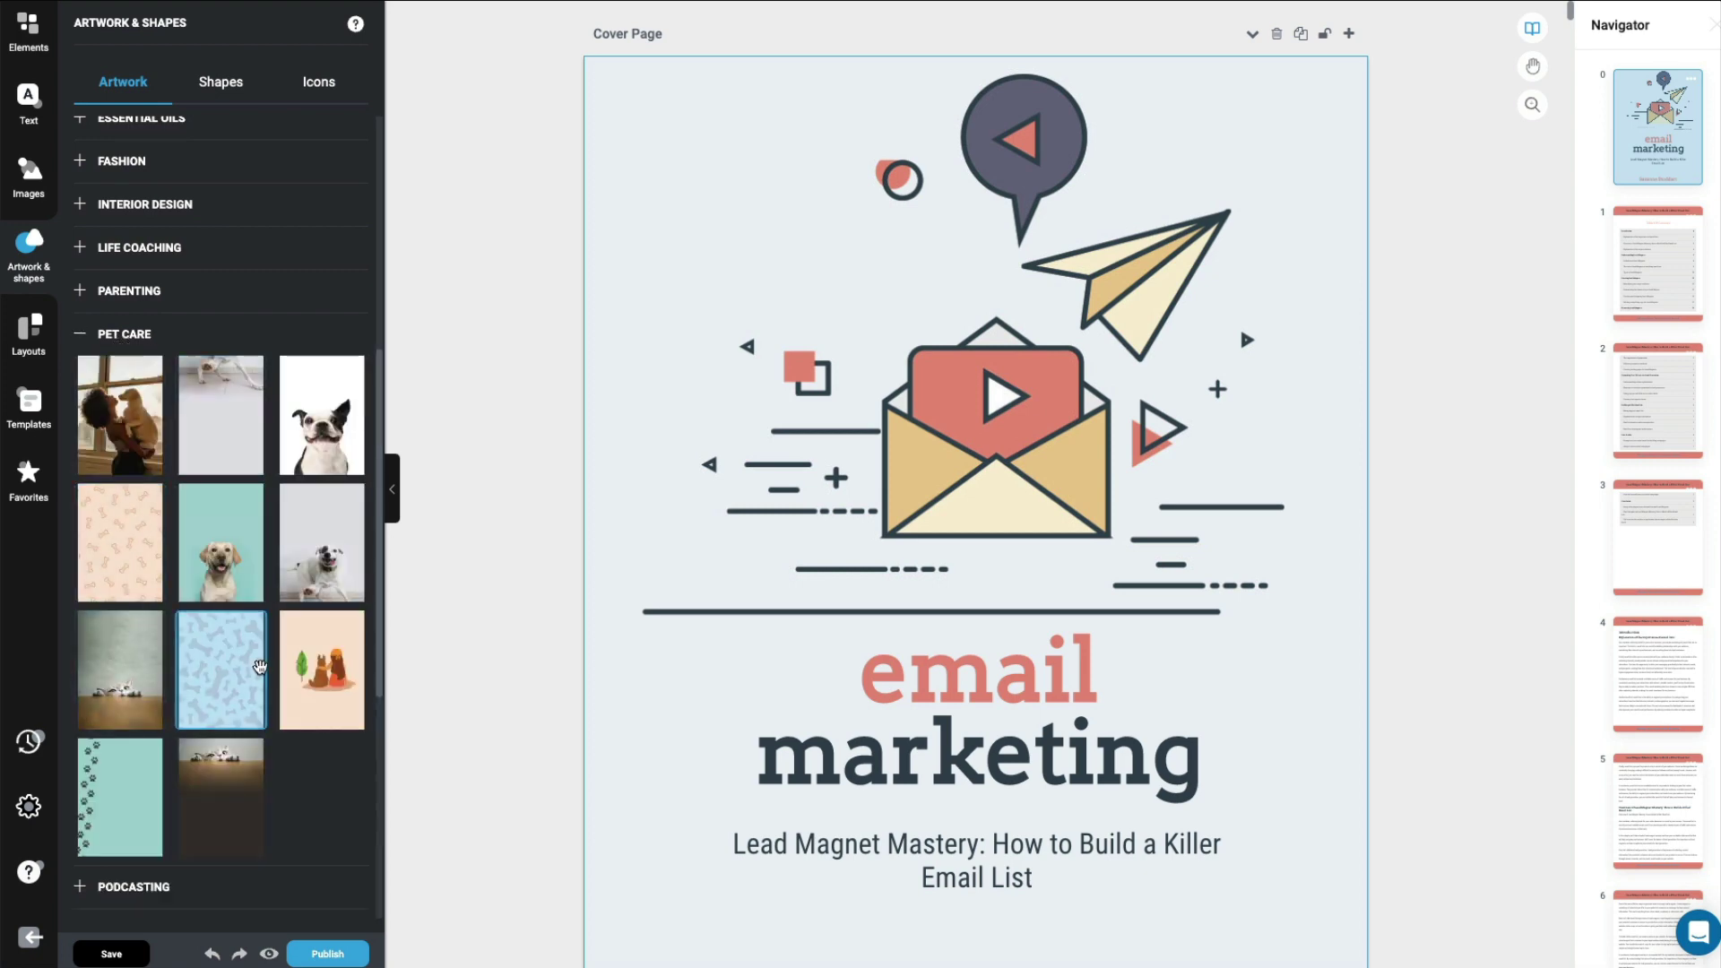
scroll(256, 669, "down", 3)
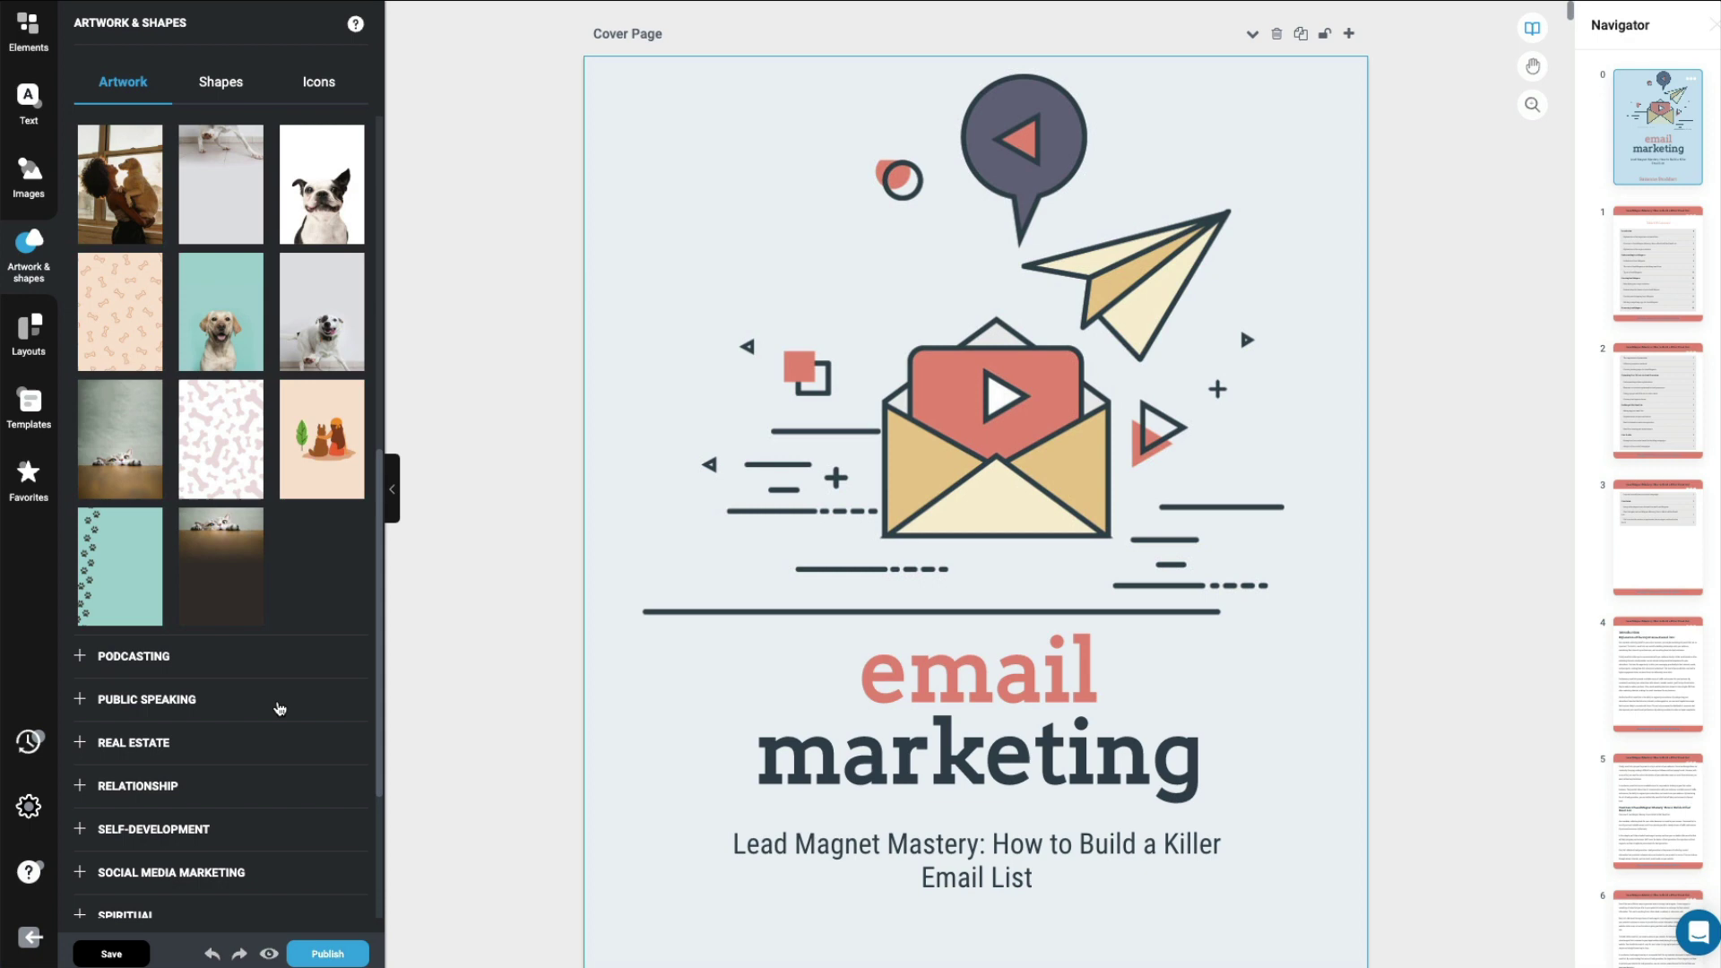
left_click(28, 333)
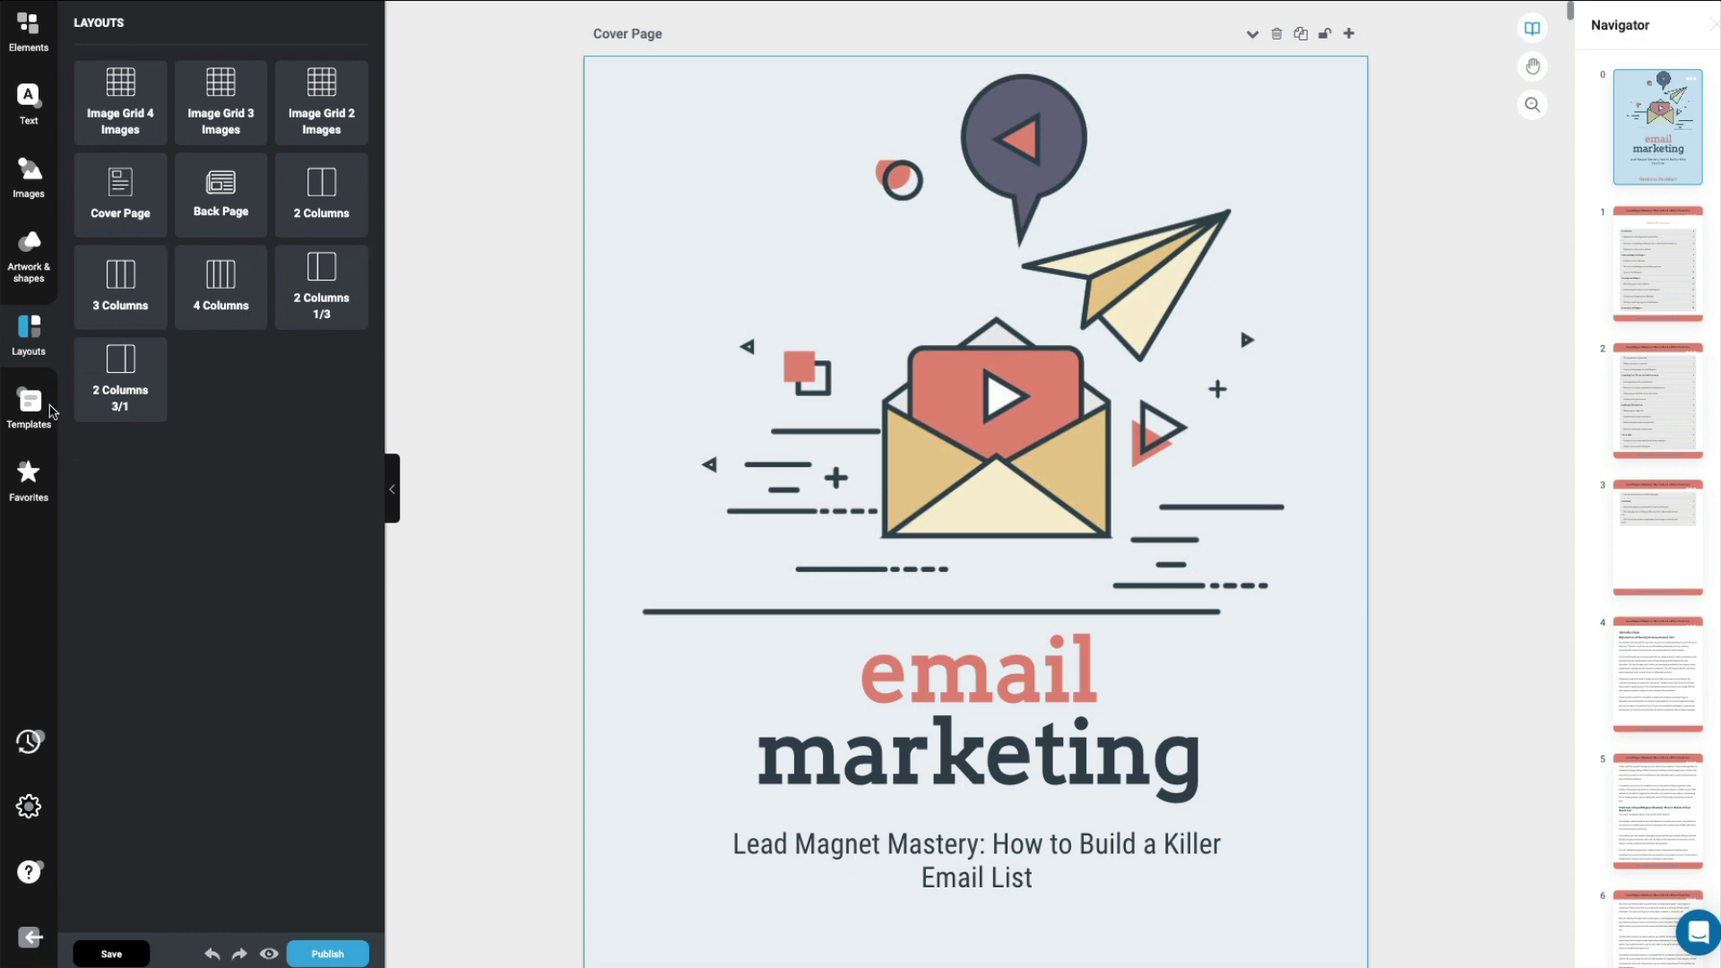
- Look through Templates and Favorites, then show Project Settings with Letter, A4 and A5 sizes
left_click(51, 412)
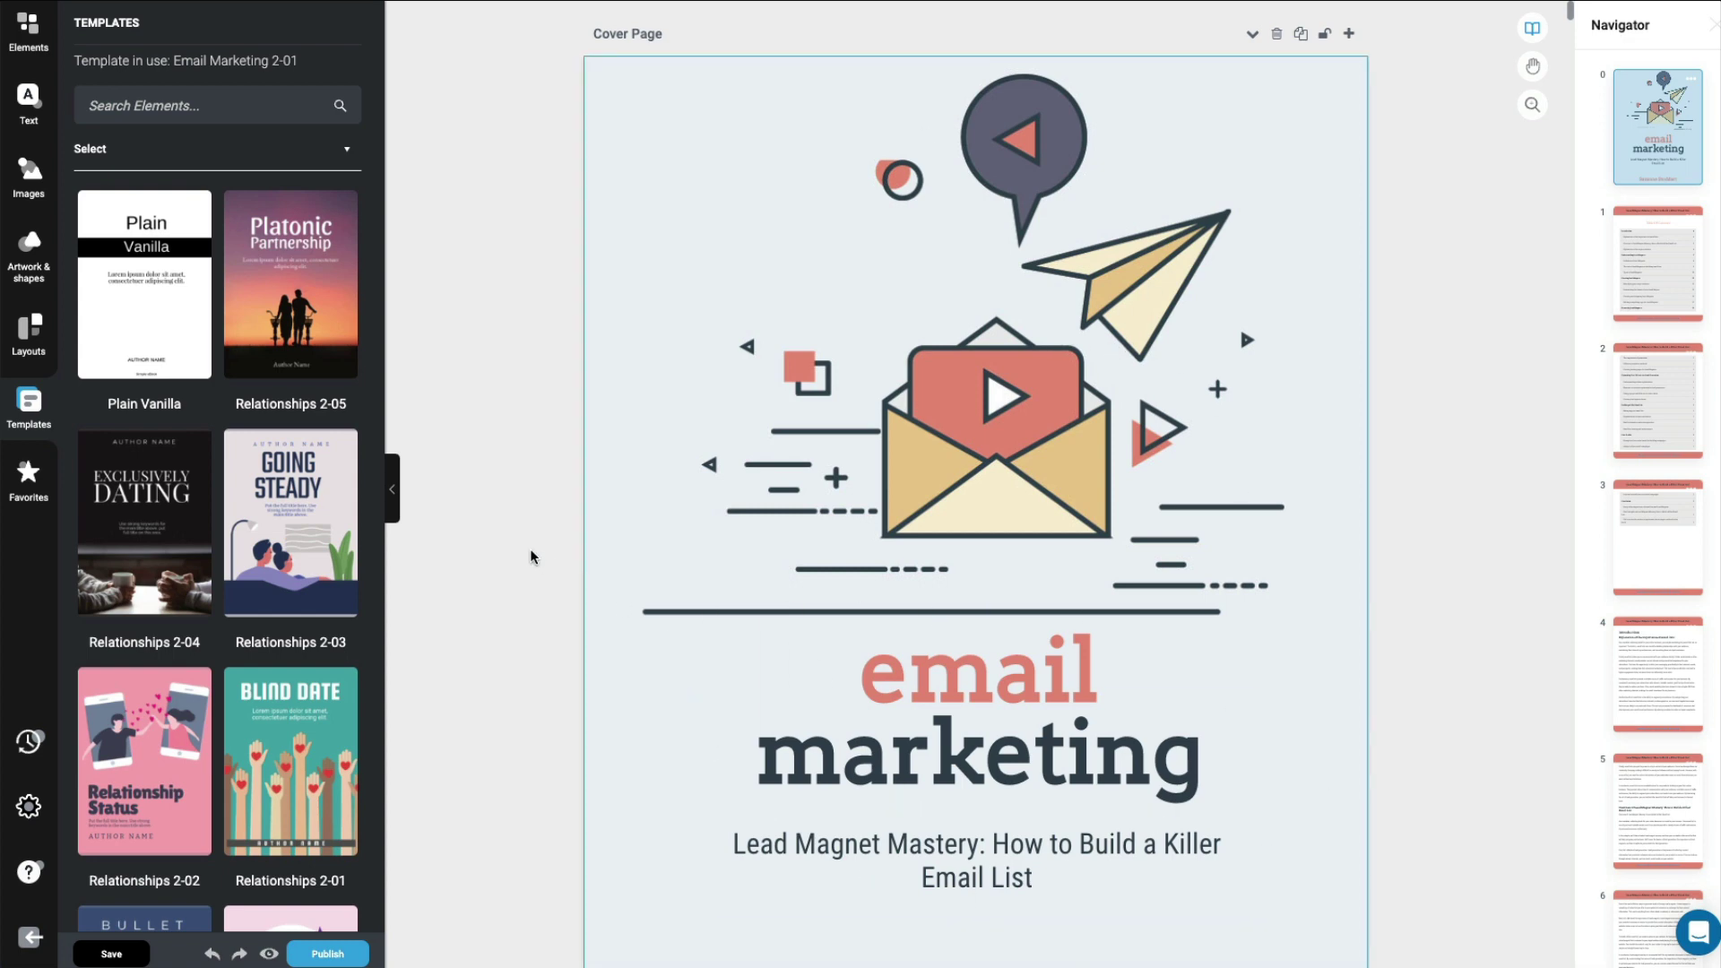
scroll(231, 591, "down", 10)
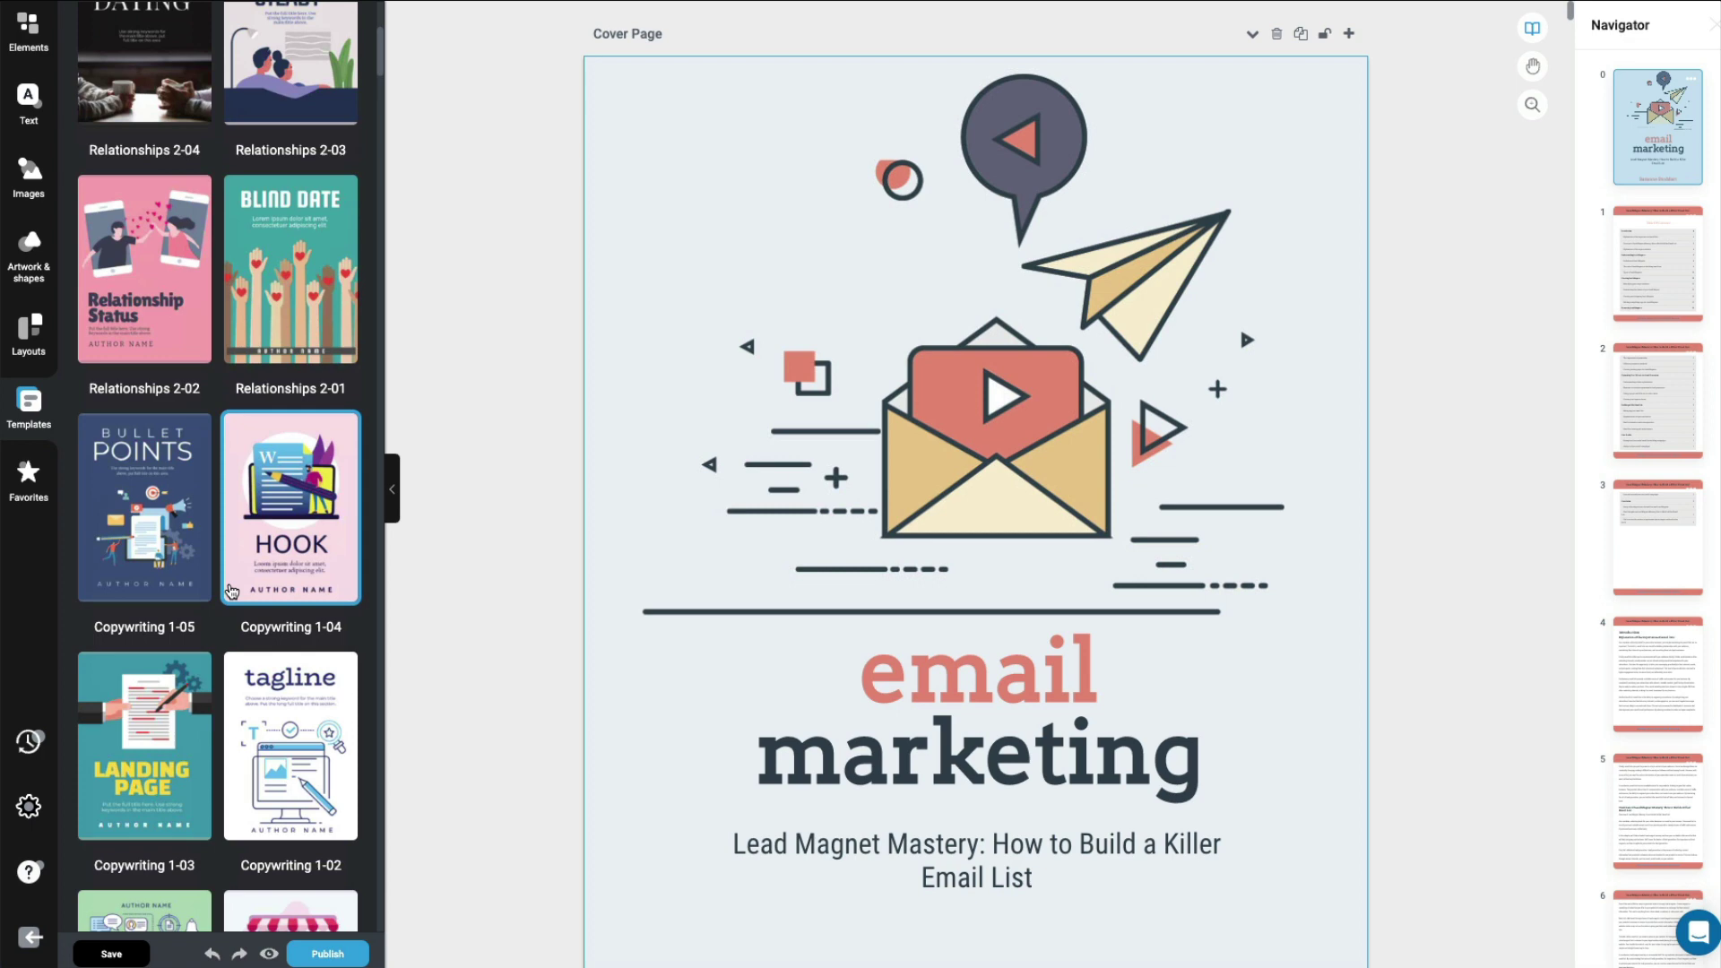
scroll(232, 591, "down", 5)
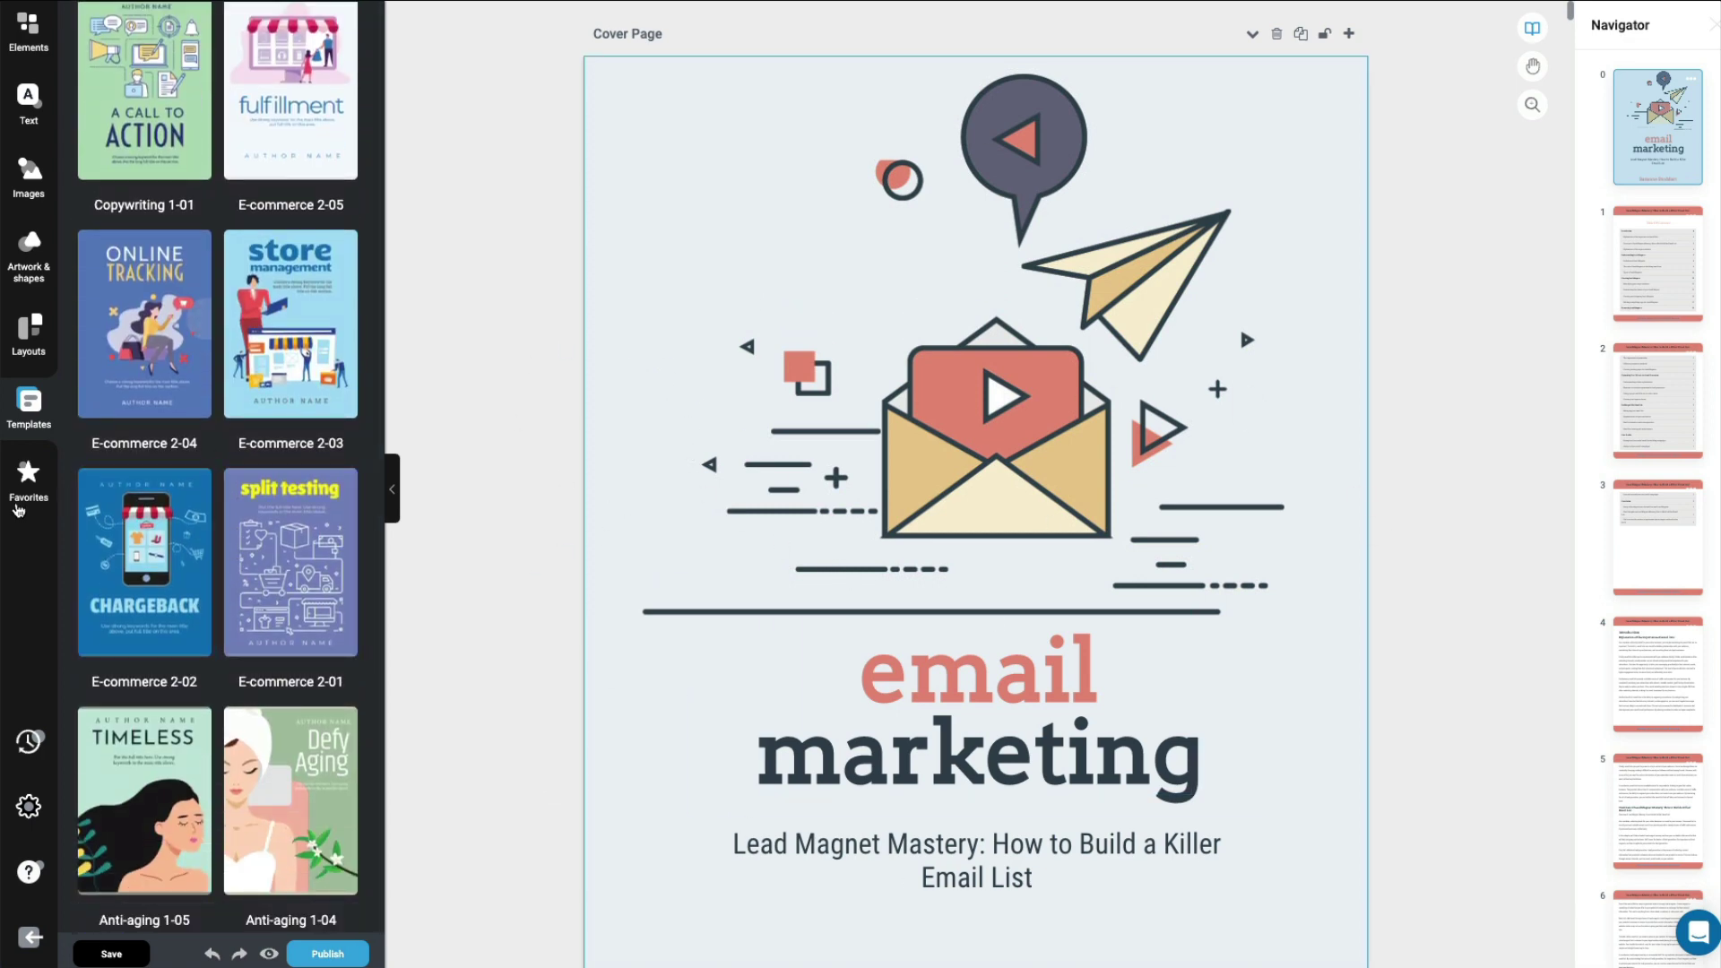
left_click(27, 479)
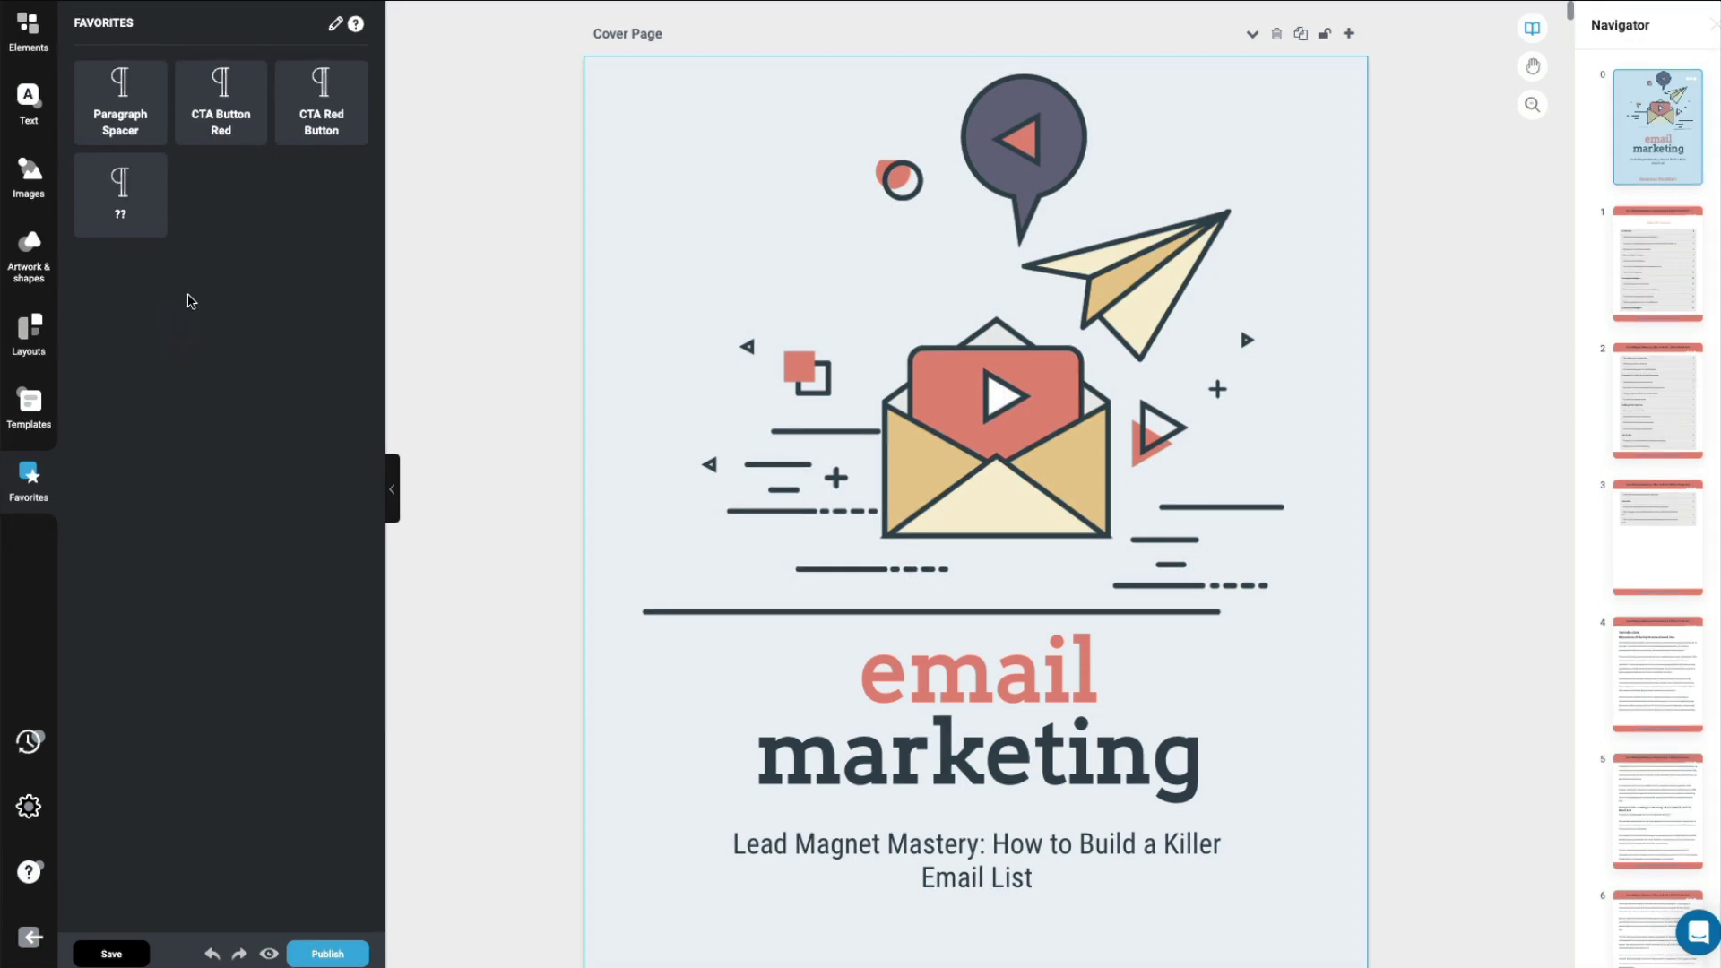
left_click(29, 806)
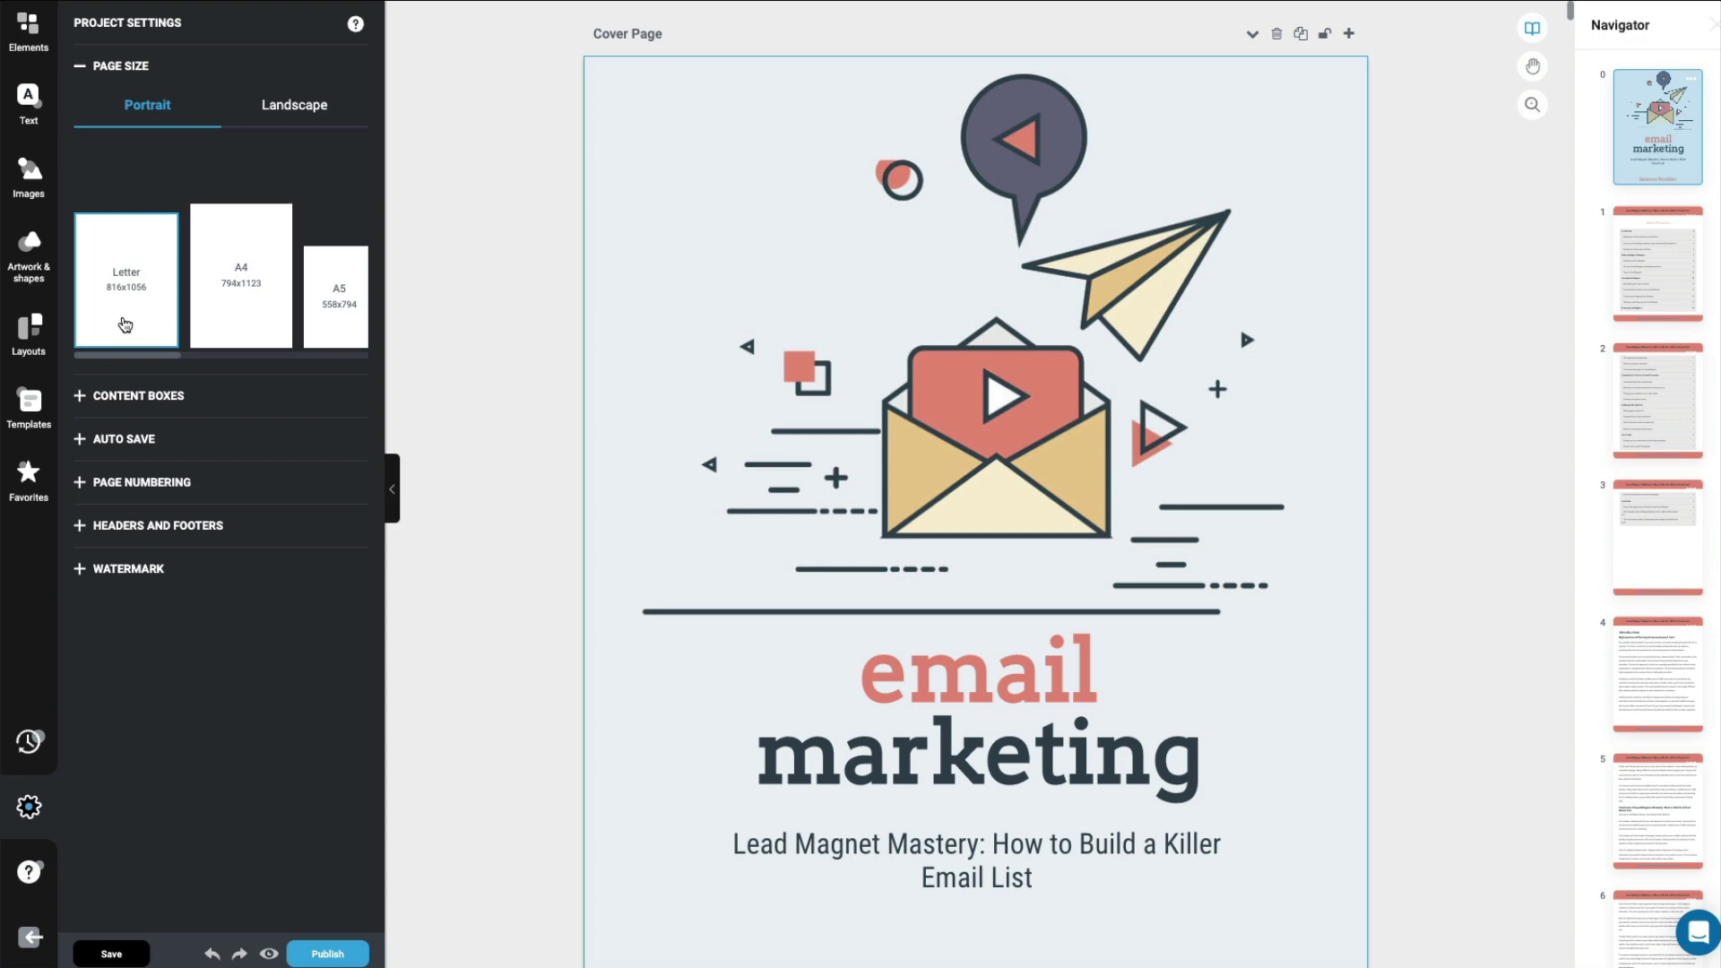
- Turn on Auto Save after checking the landscape page sizes and content box options
left_click(296, 114)
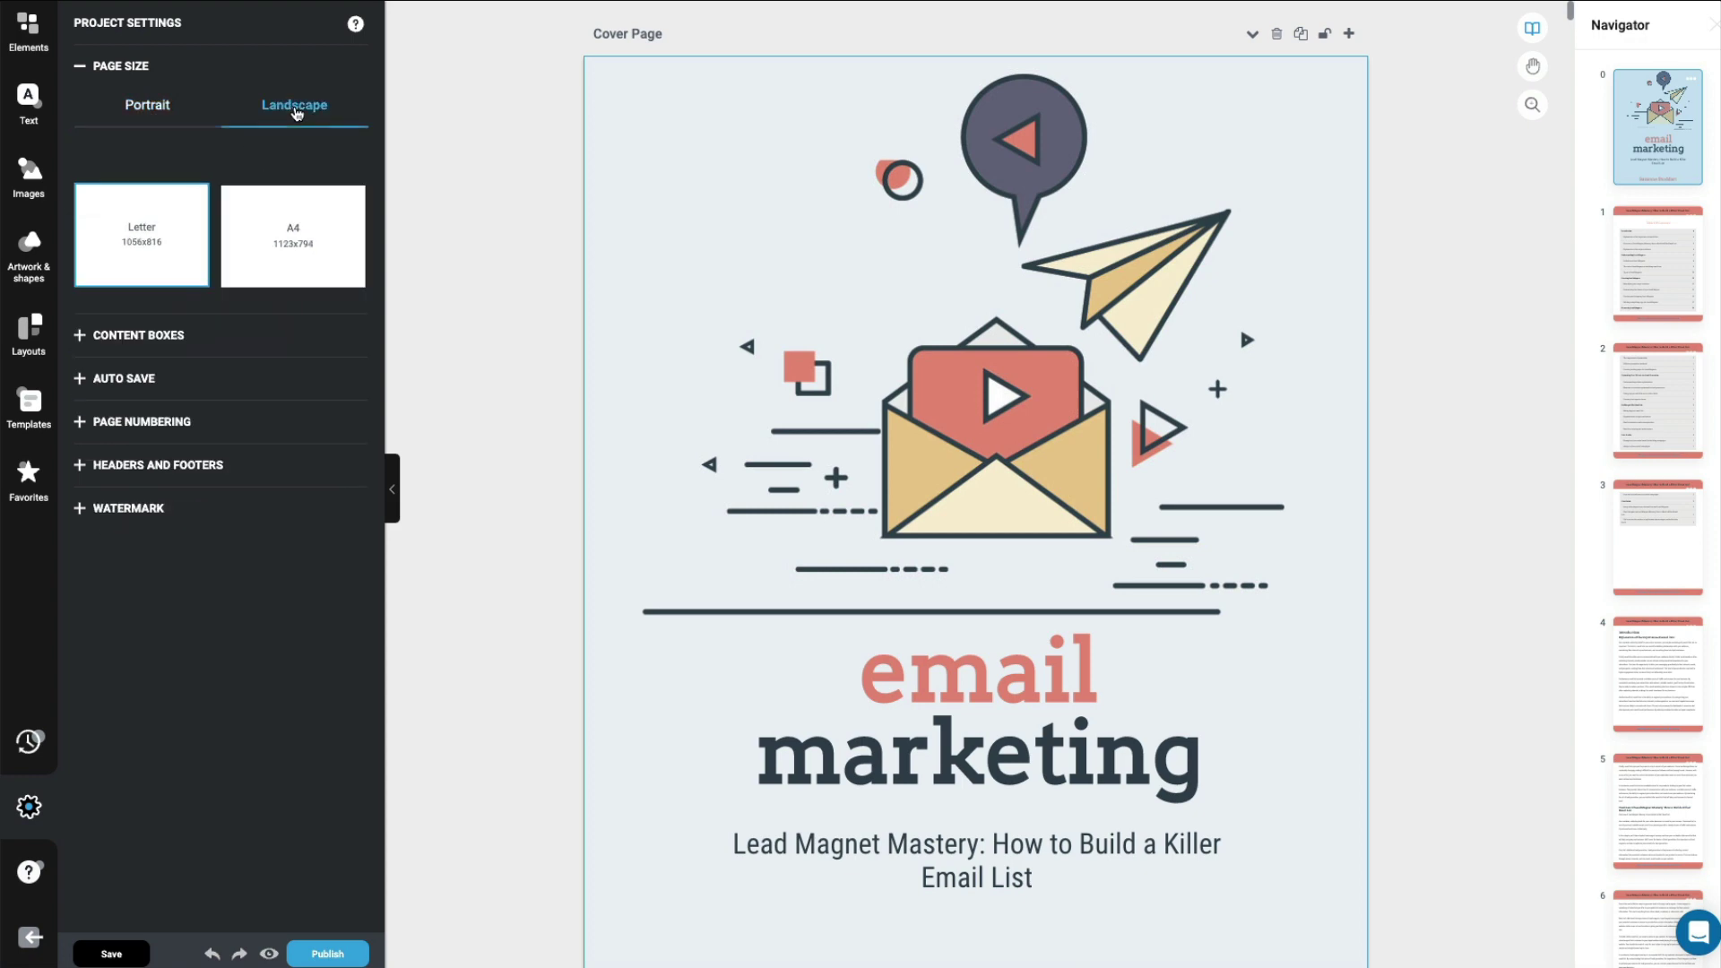
left_click(135, 336)
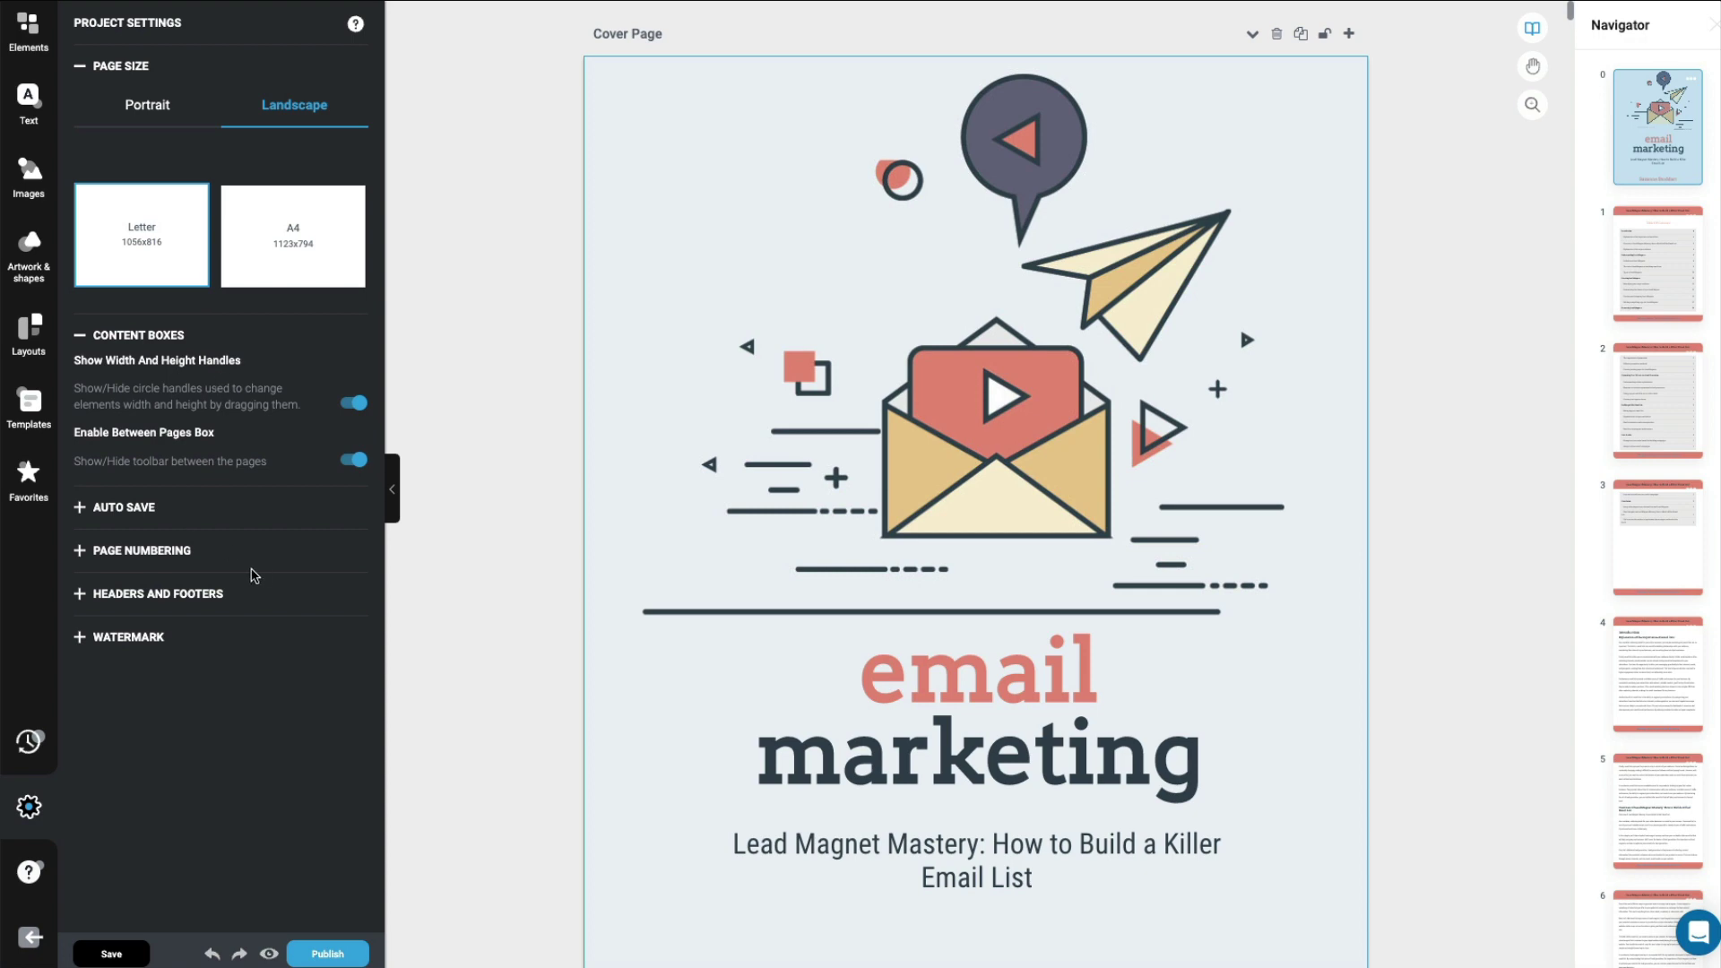
left_click(120, 508)
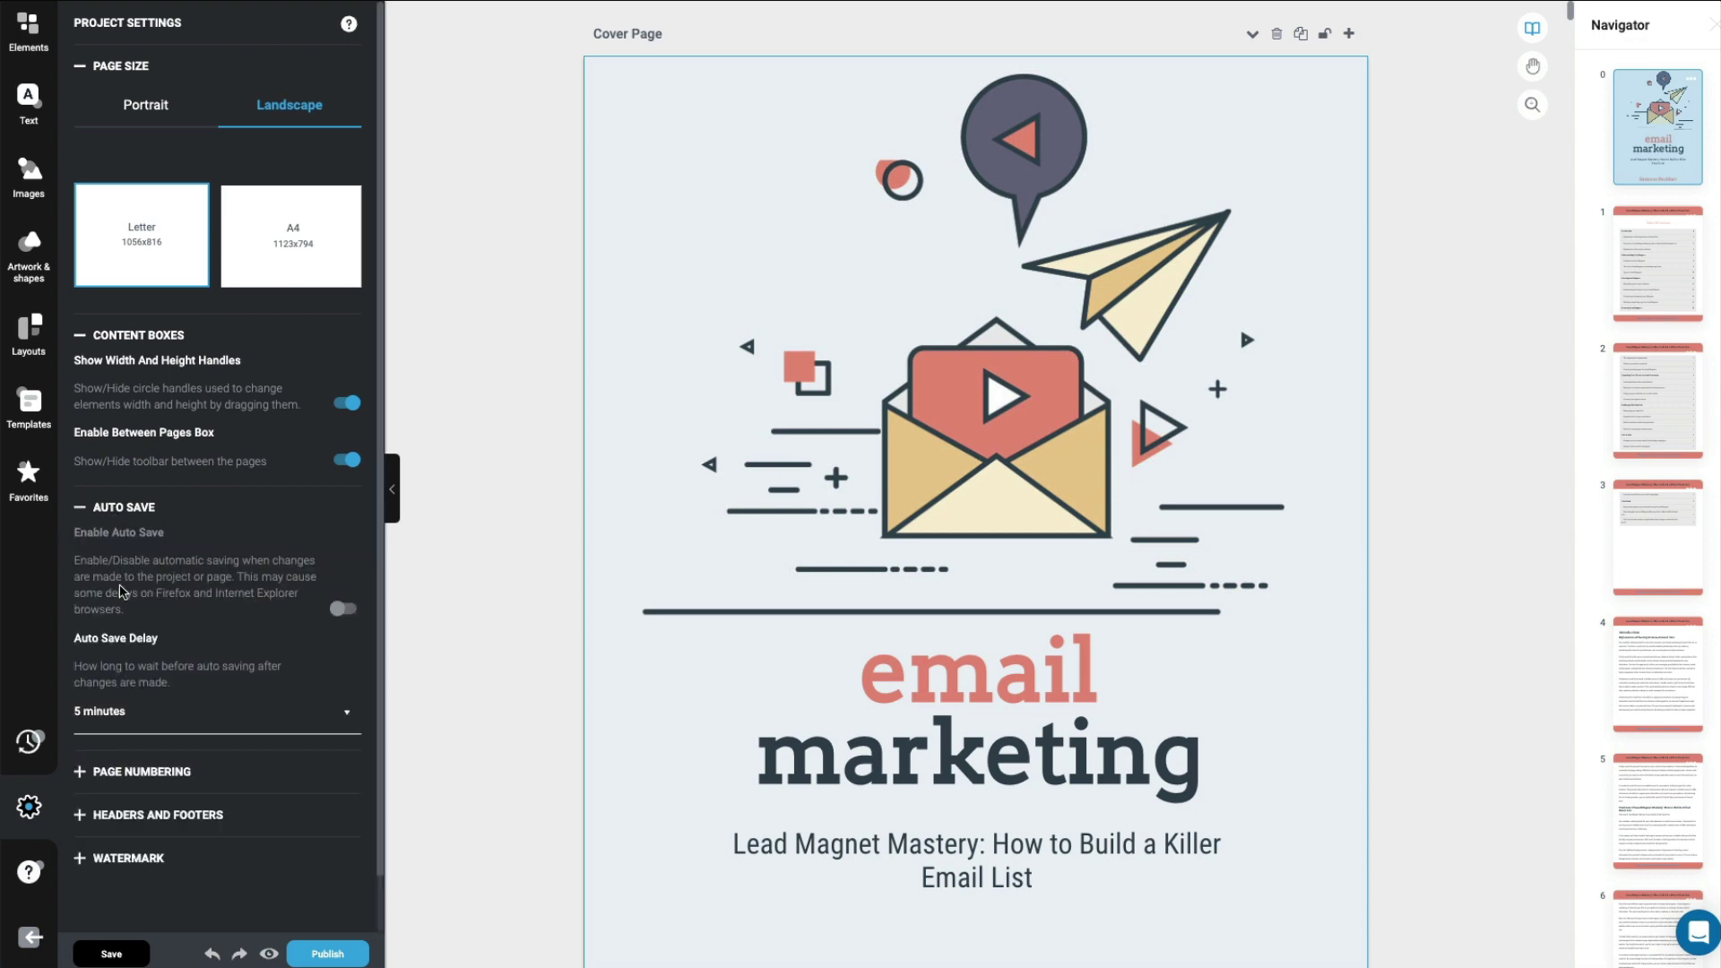
left_click(344, 609)
- Enable the 'Page' label before page numbers in Page Numbering
left_click(141, 773)
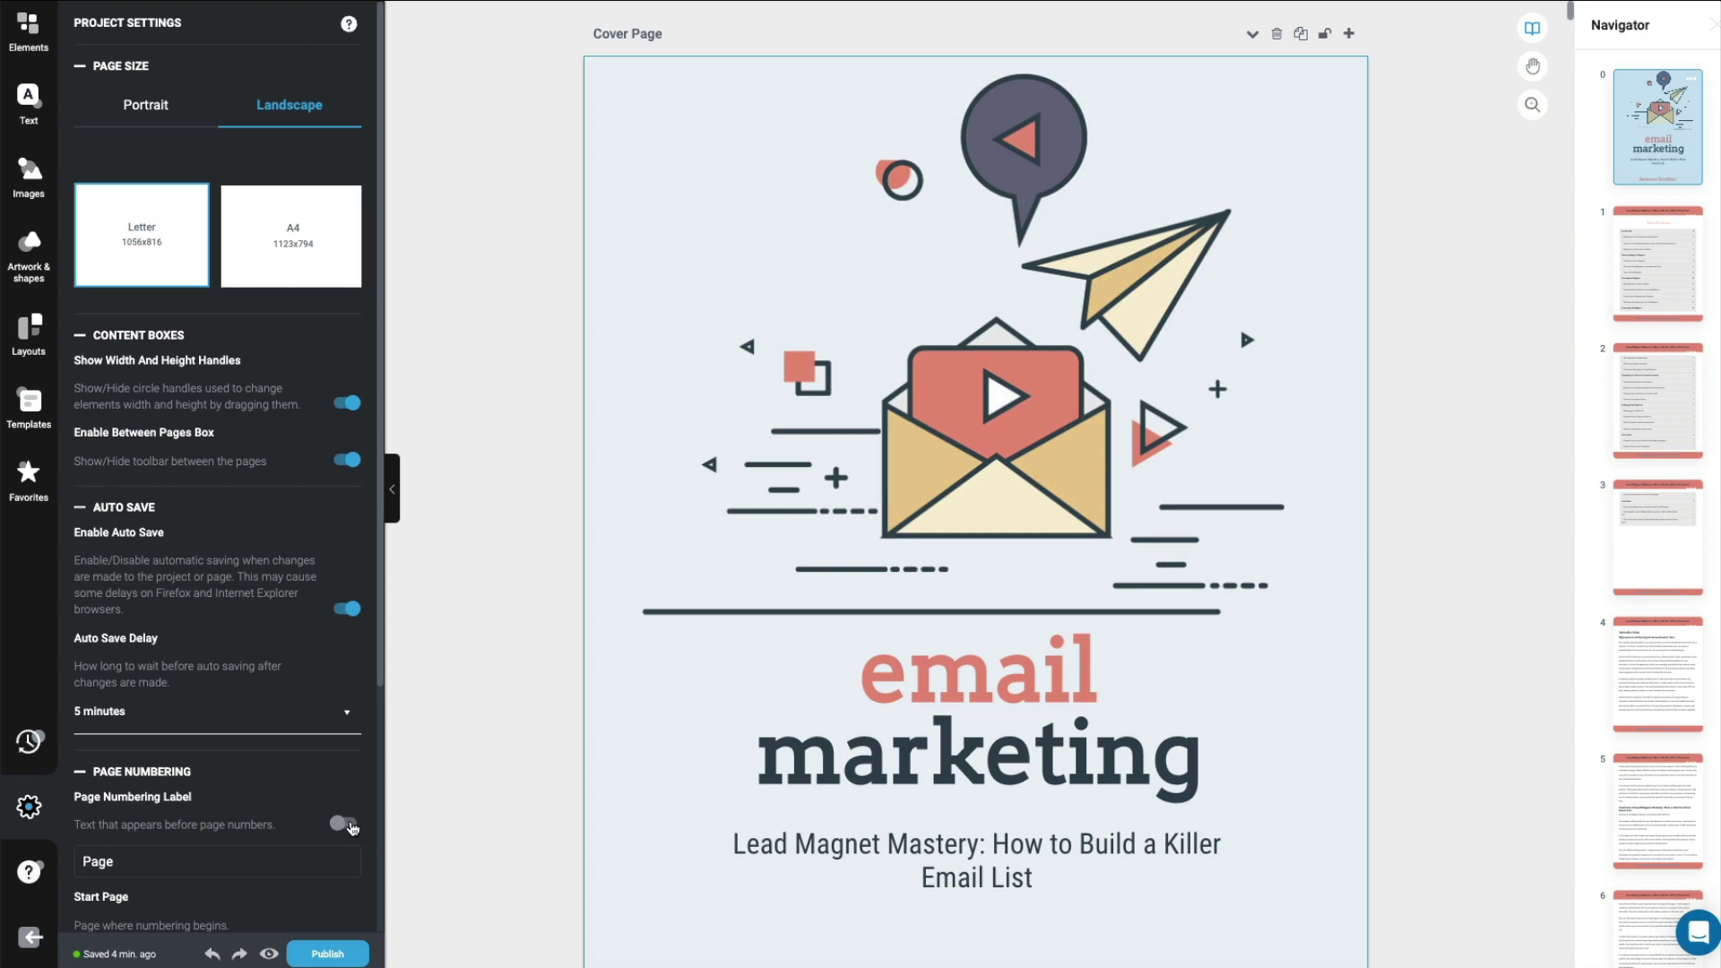
left_click(344, 824)
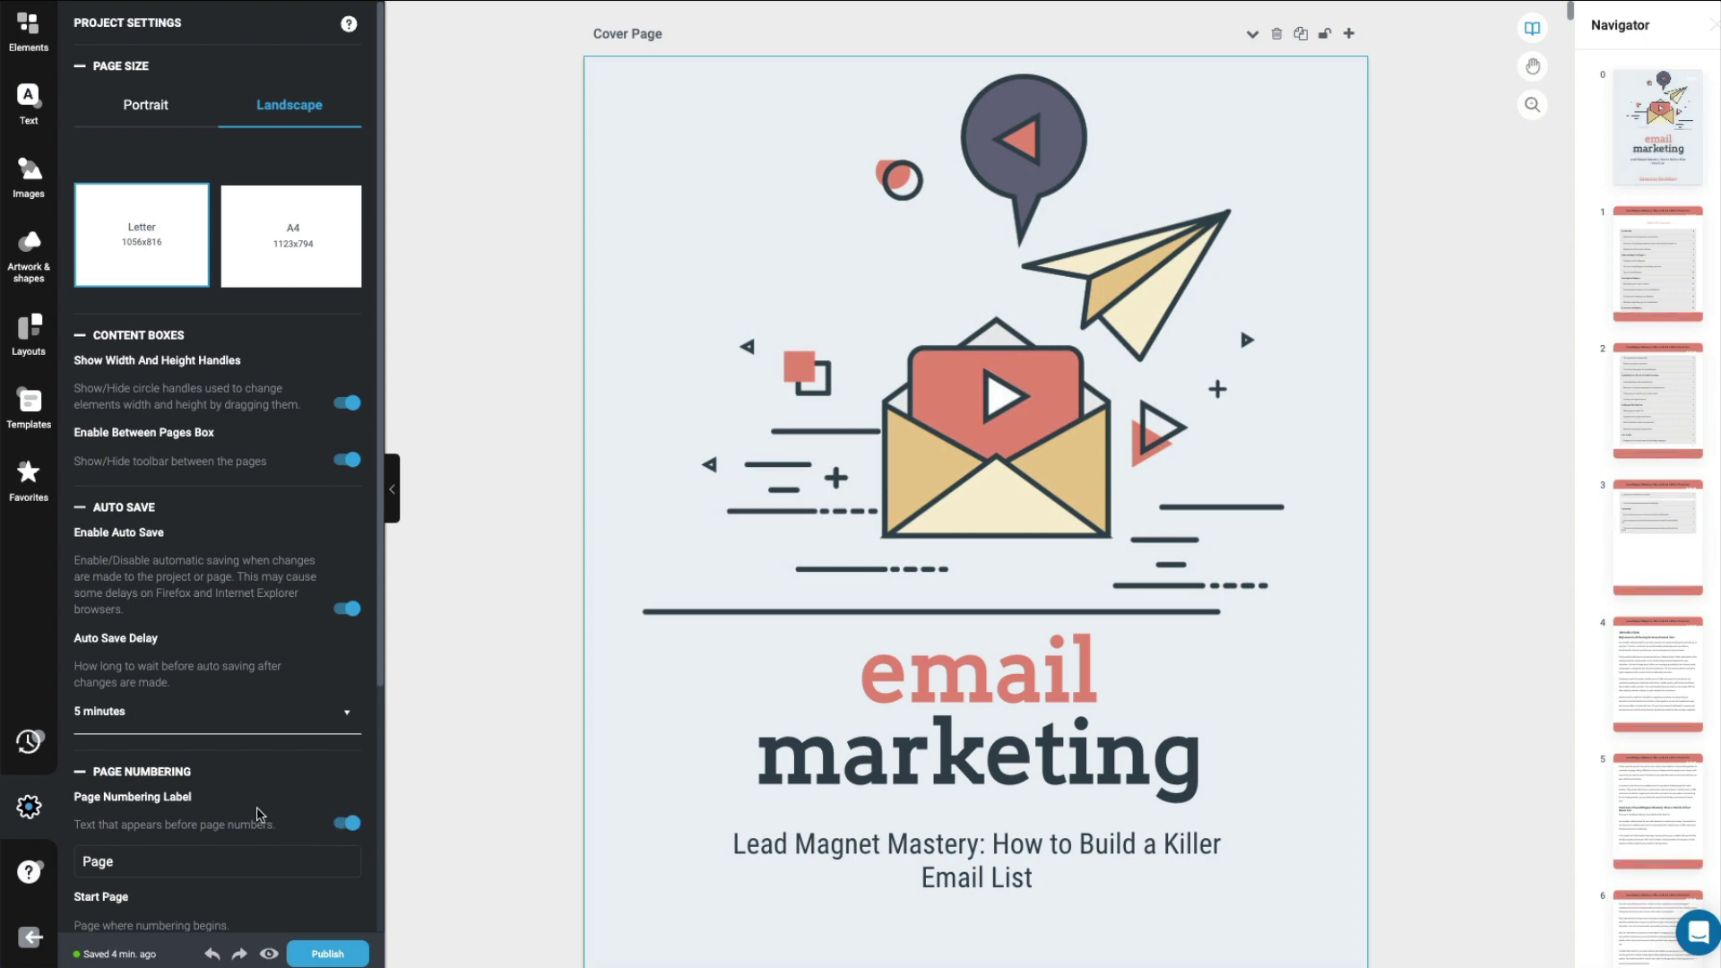
scroll(260, 814, "down", 3)
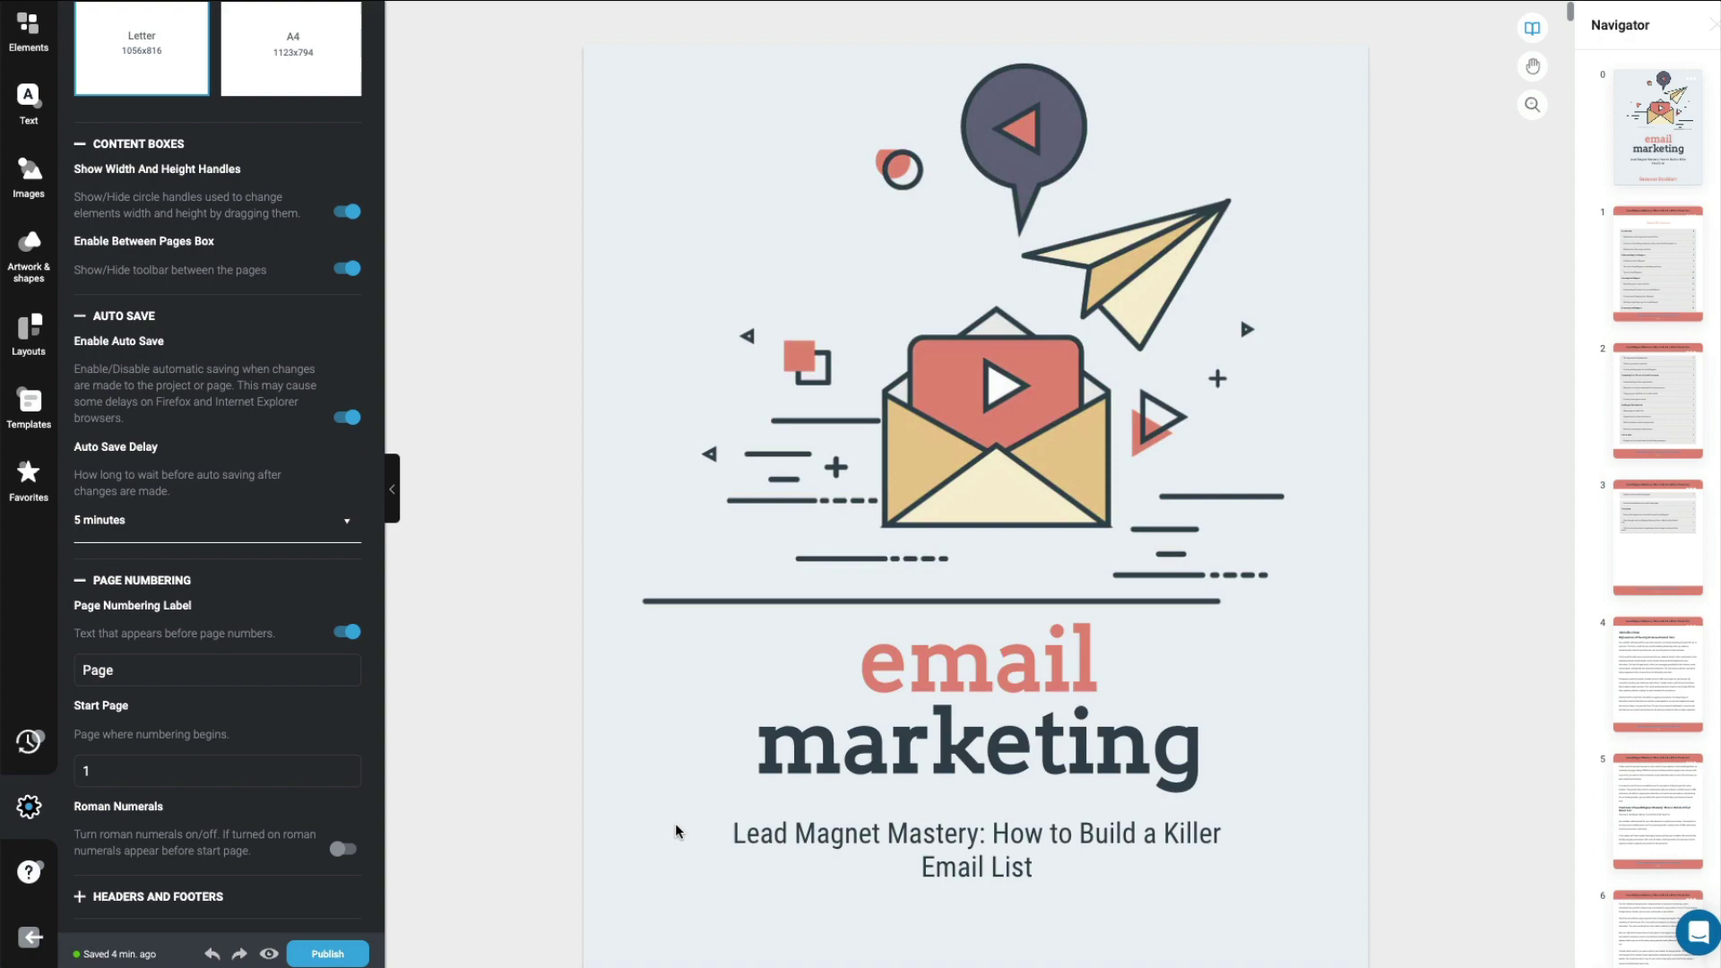
scroll(676, 829, "down", 20)
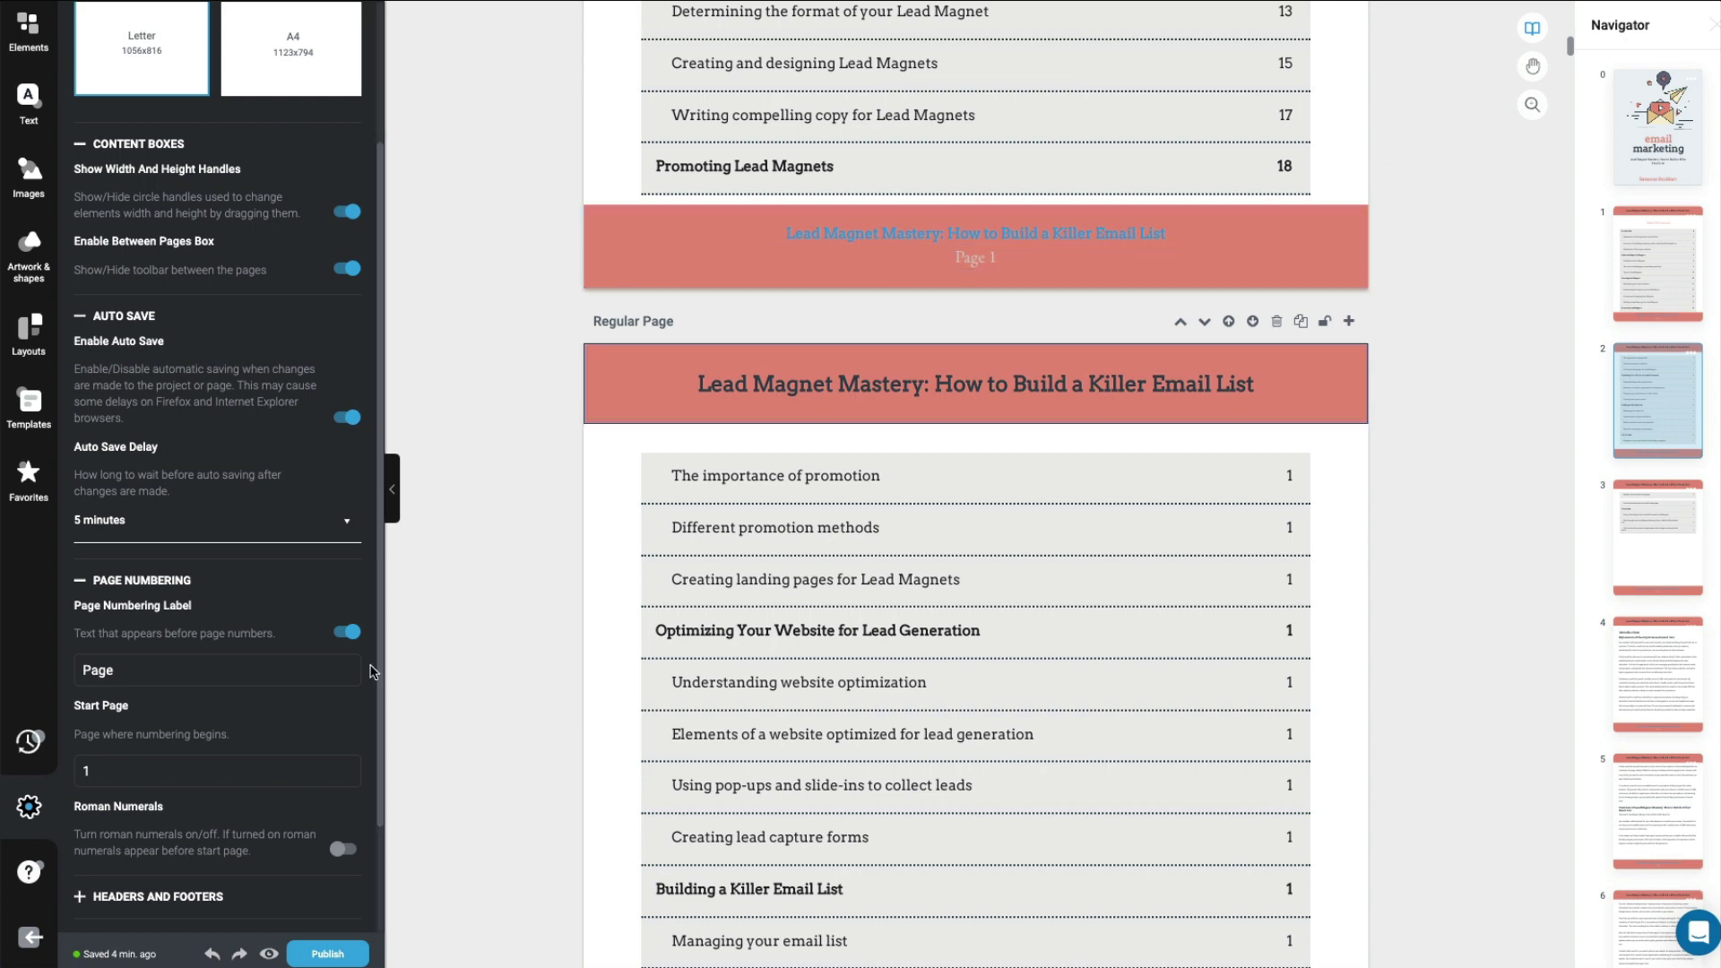
scroll(289, 776, "down", 1)
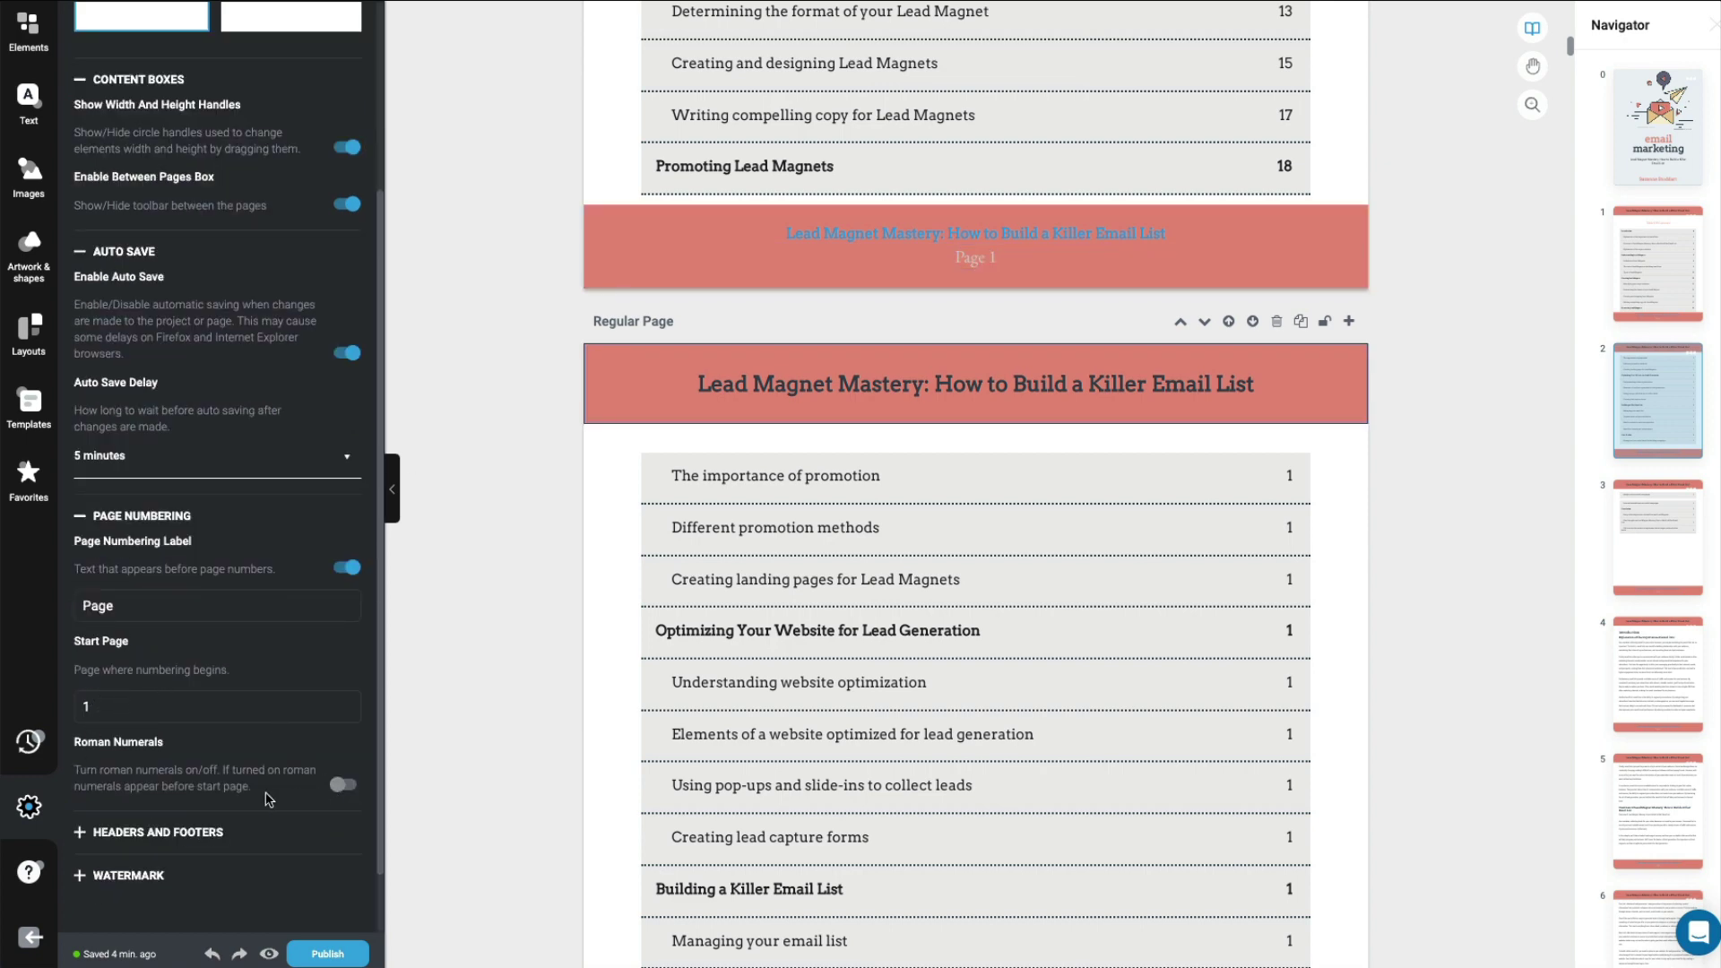
- Expand the Headers and Footers and Watermark options to review them
left_click(175, 836)
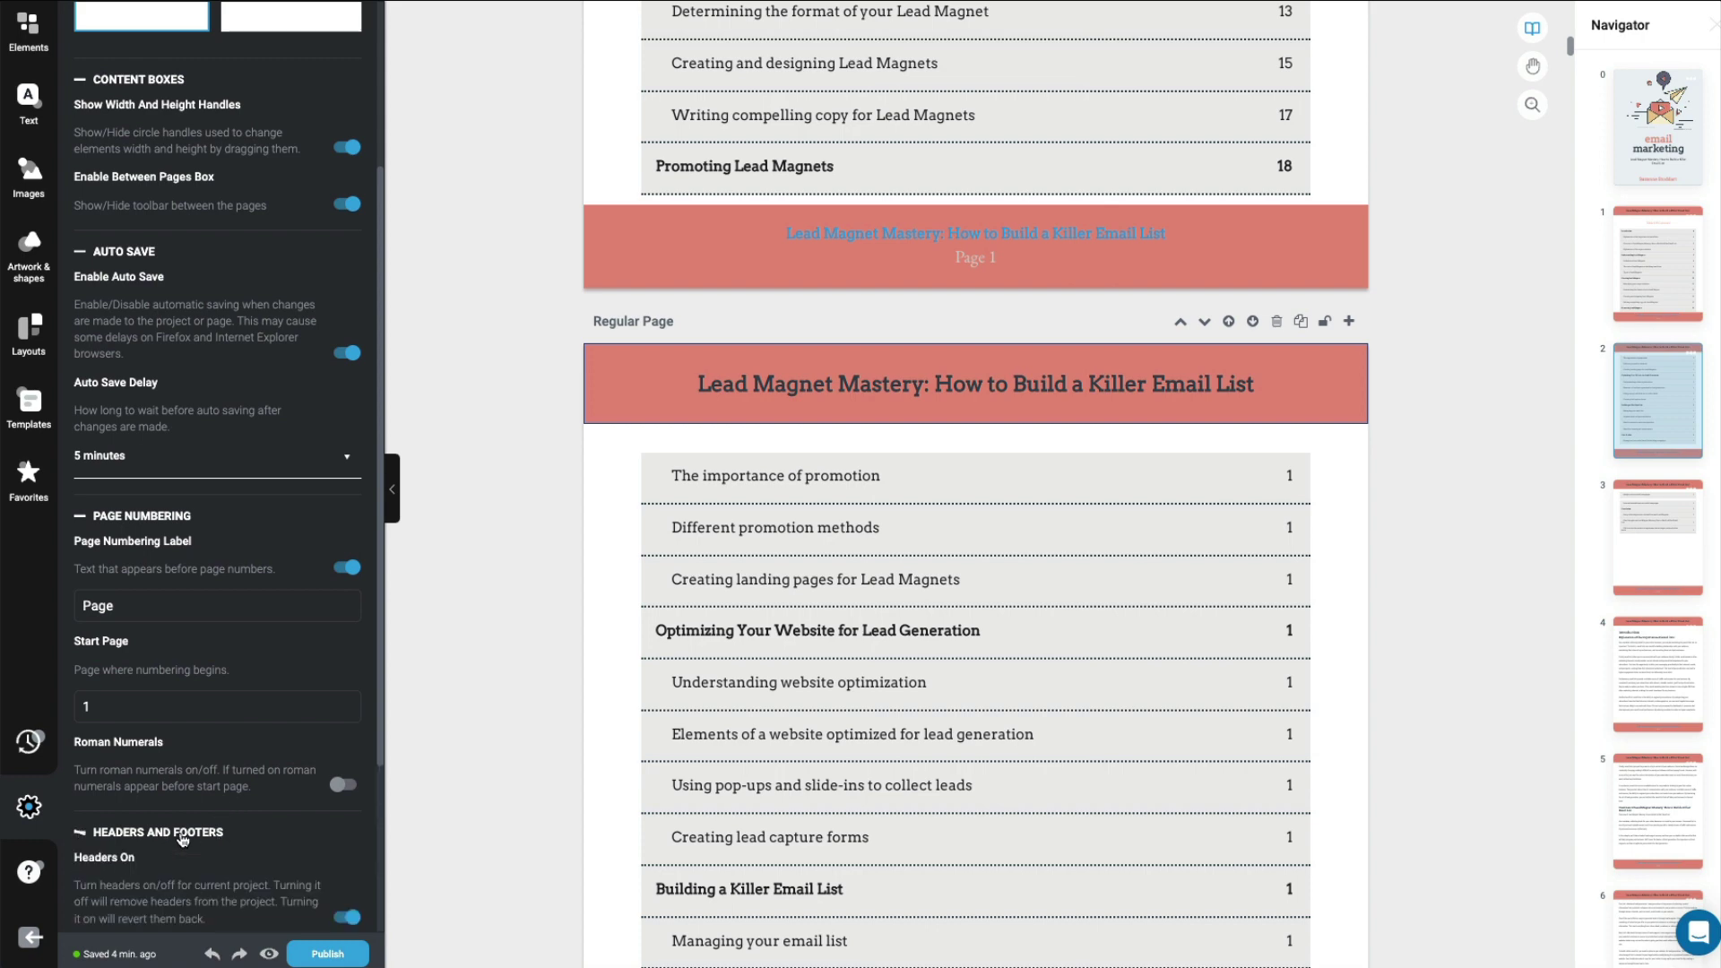
scroll(183, 839, "down", 4)
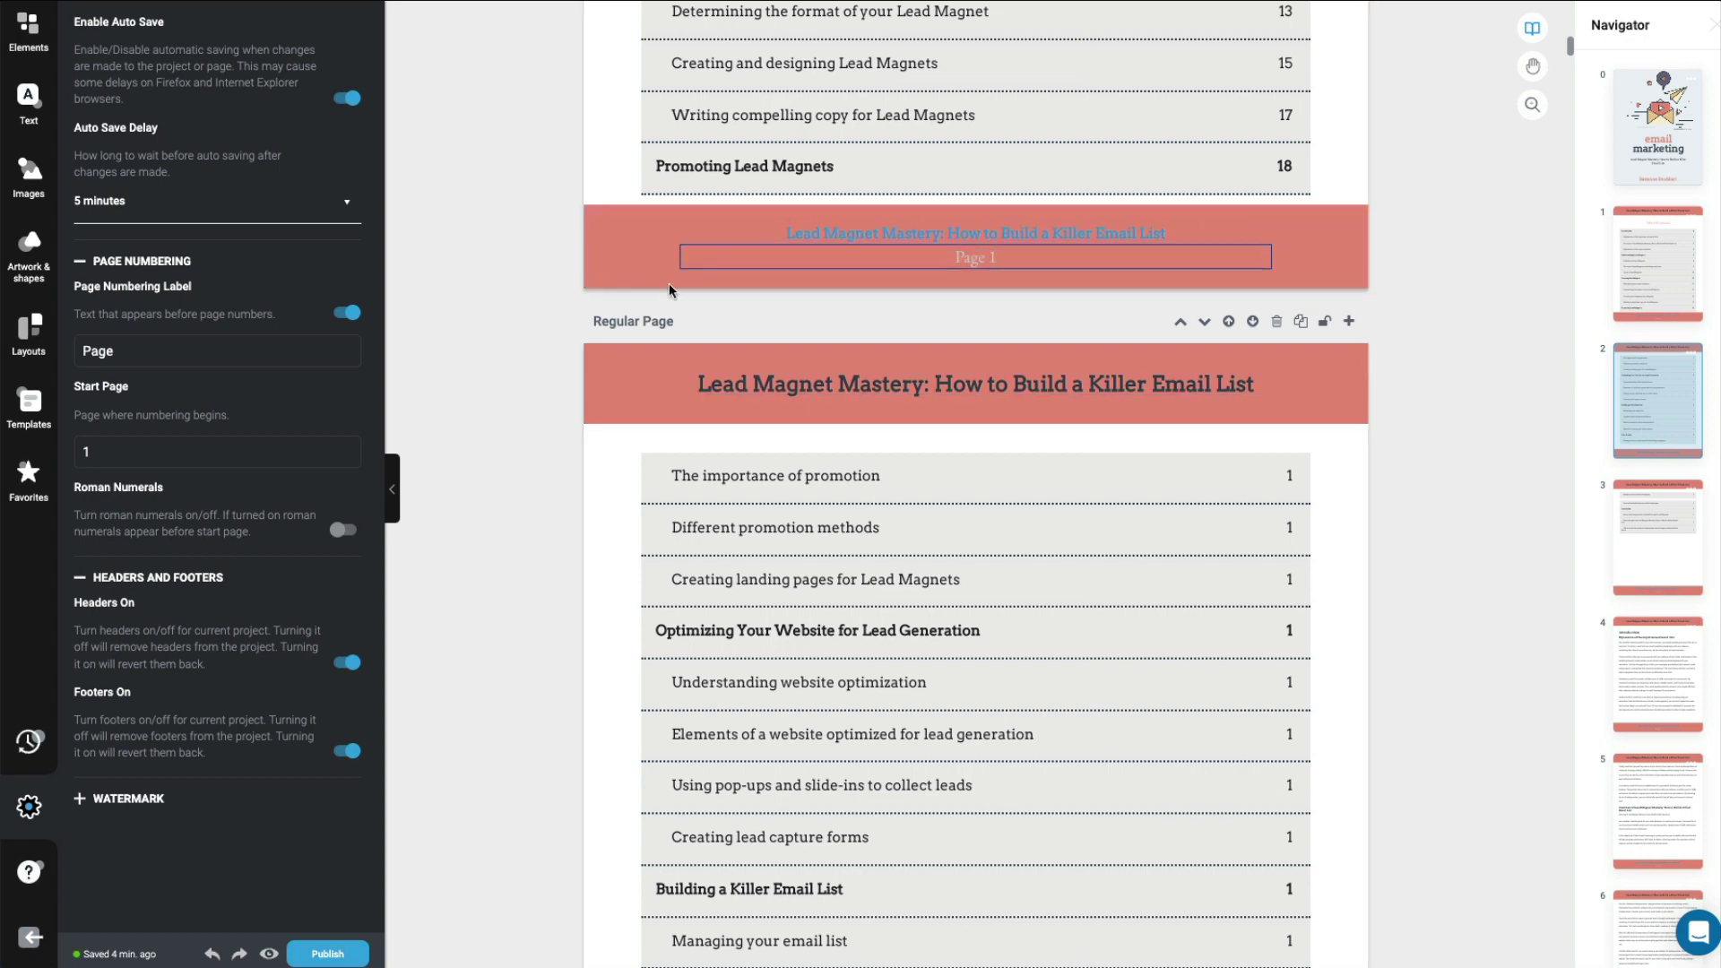
left_click(131, 807)
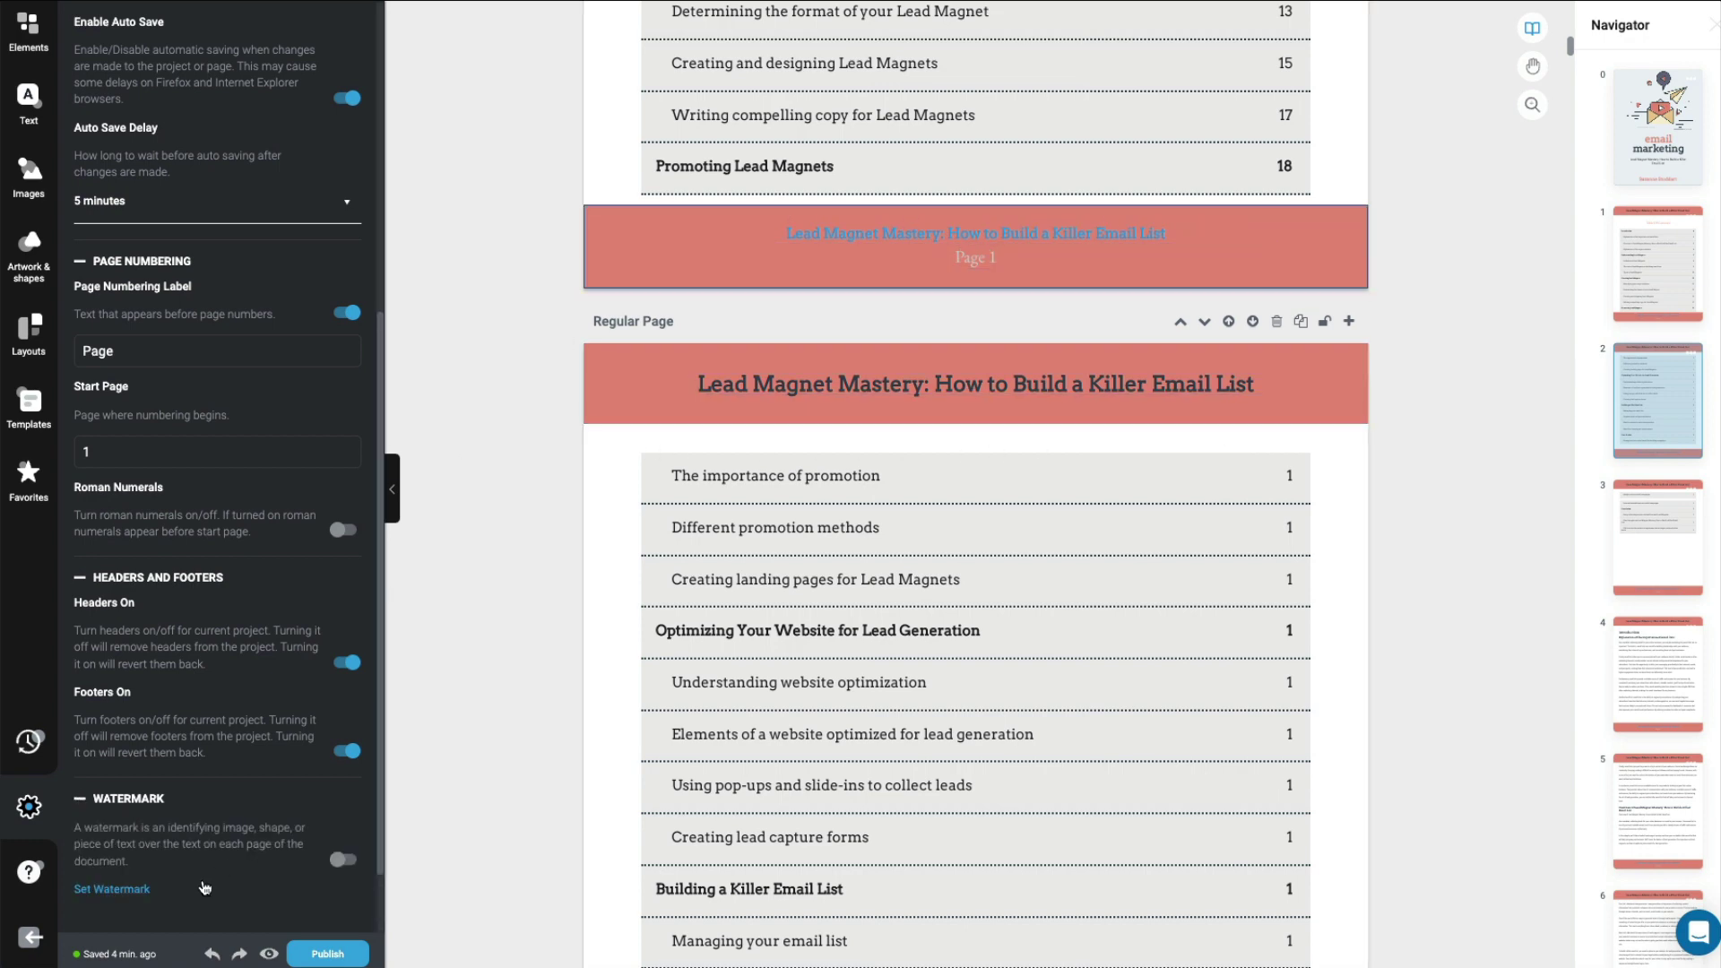
scroll(204, 888, "down", 2)
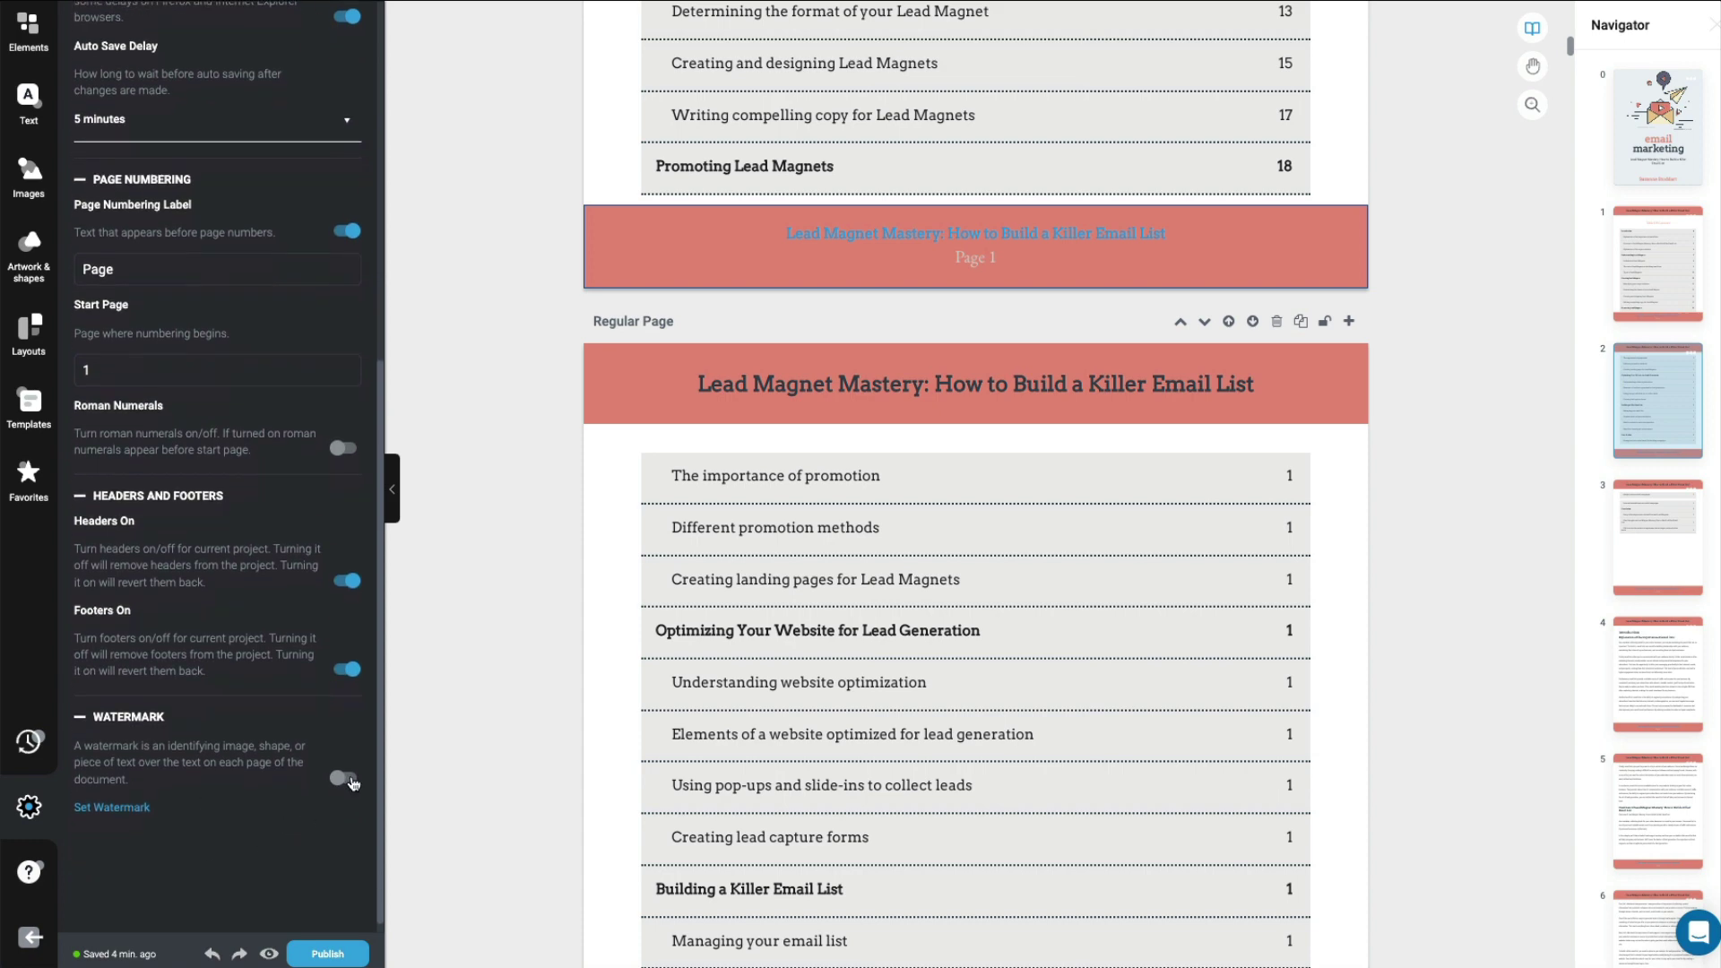
- Switch on the watermark, using the designrr logo at 45° and 30% opacity
left_click(345, 778)
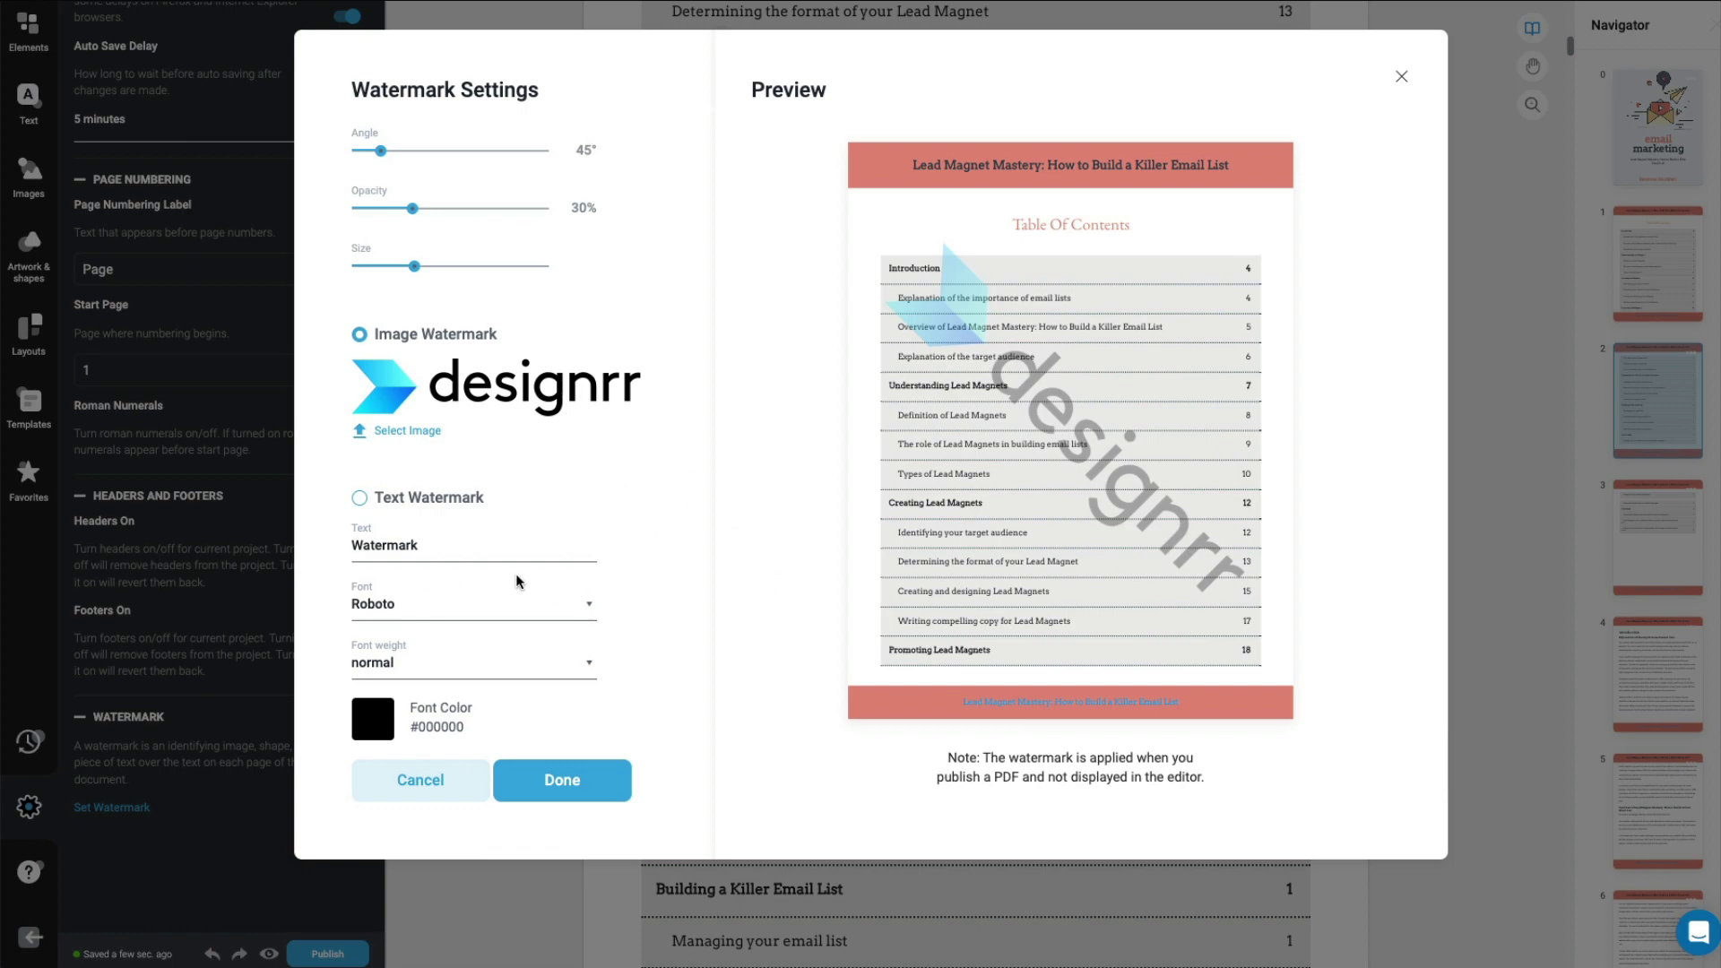
left_click(1401, 76)
scroll(1415, 170, "up", 4)
- Scroll to the bottom of page 6 where 'Explanation of the target audience' sits alone
scroll(1415, 169, "down", 6)
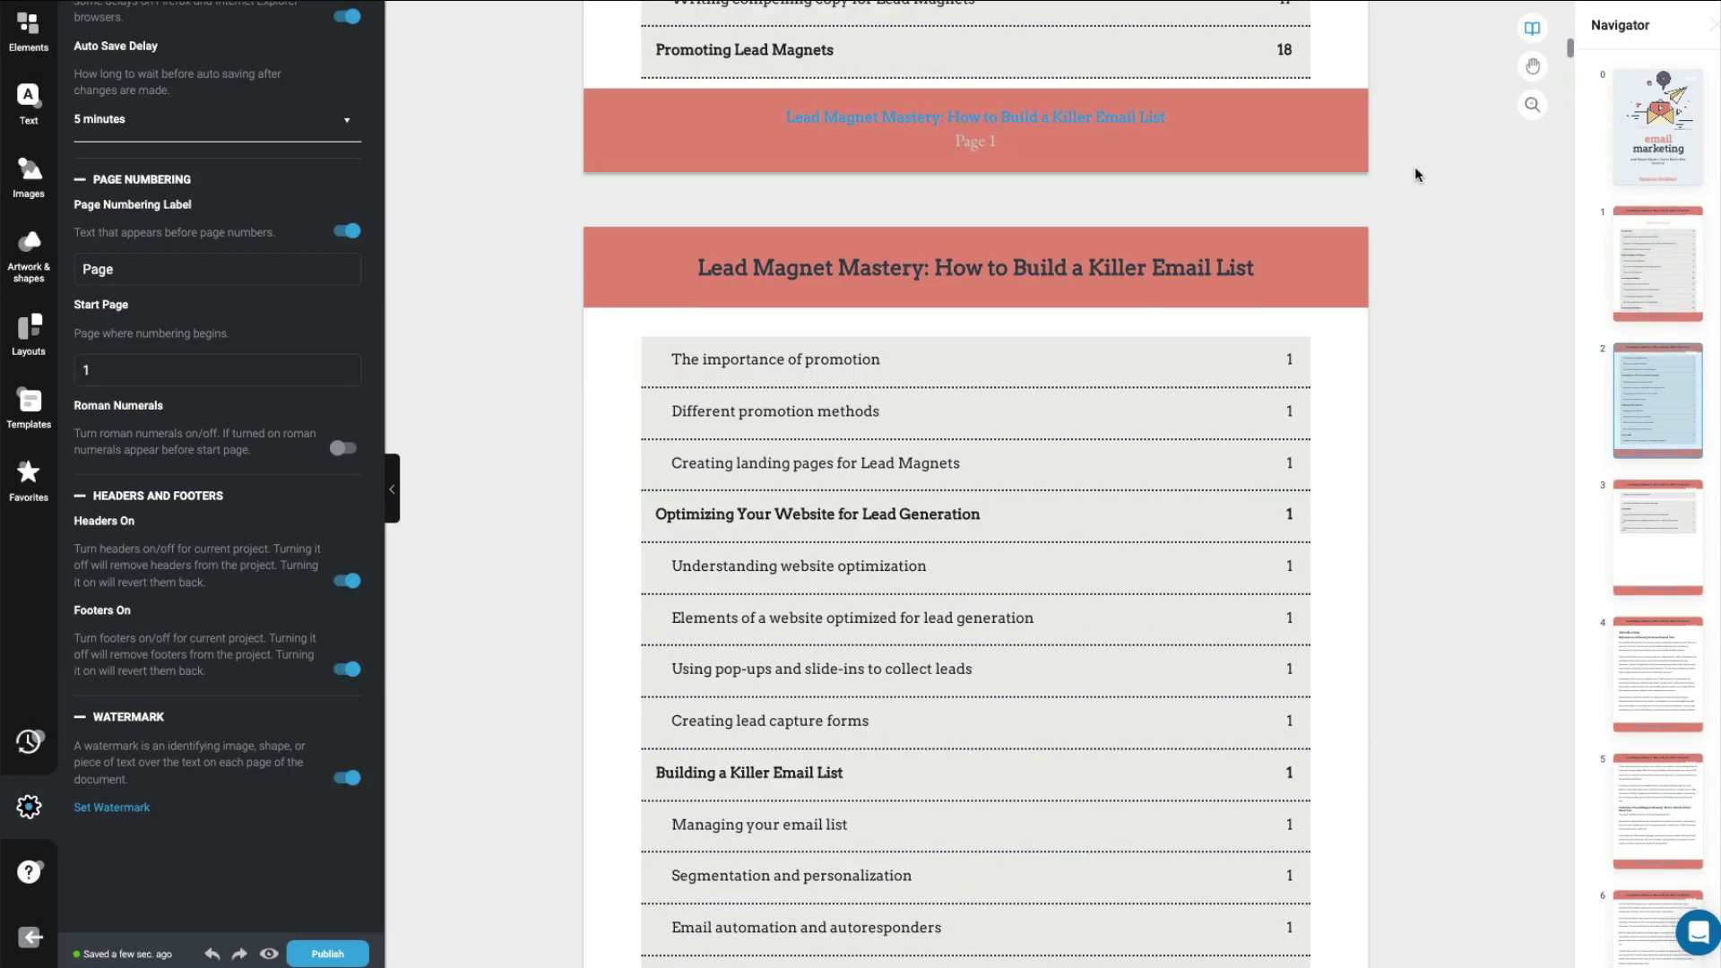
scroll(1415, 171, "down", 12)
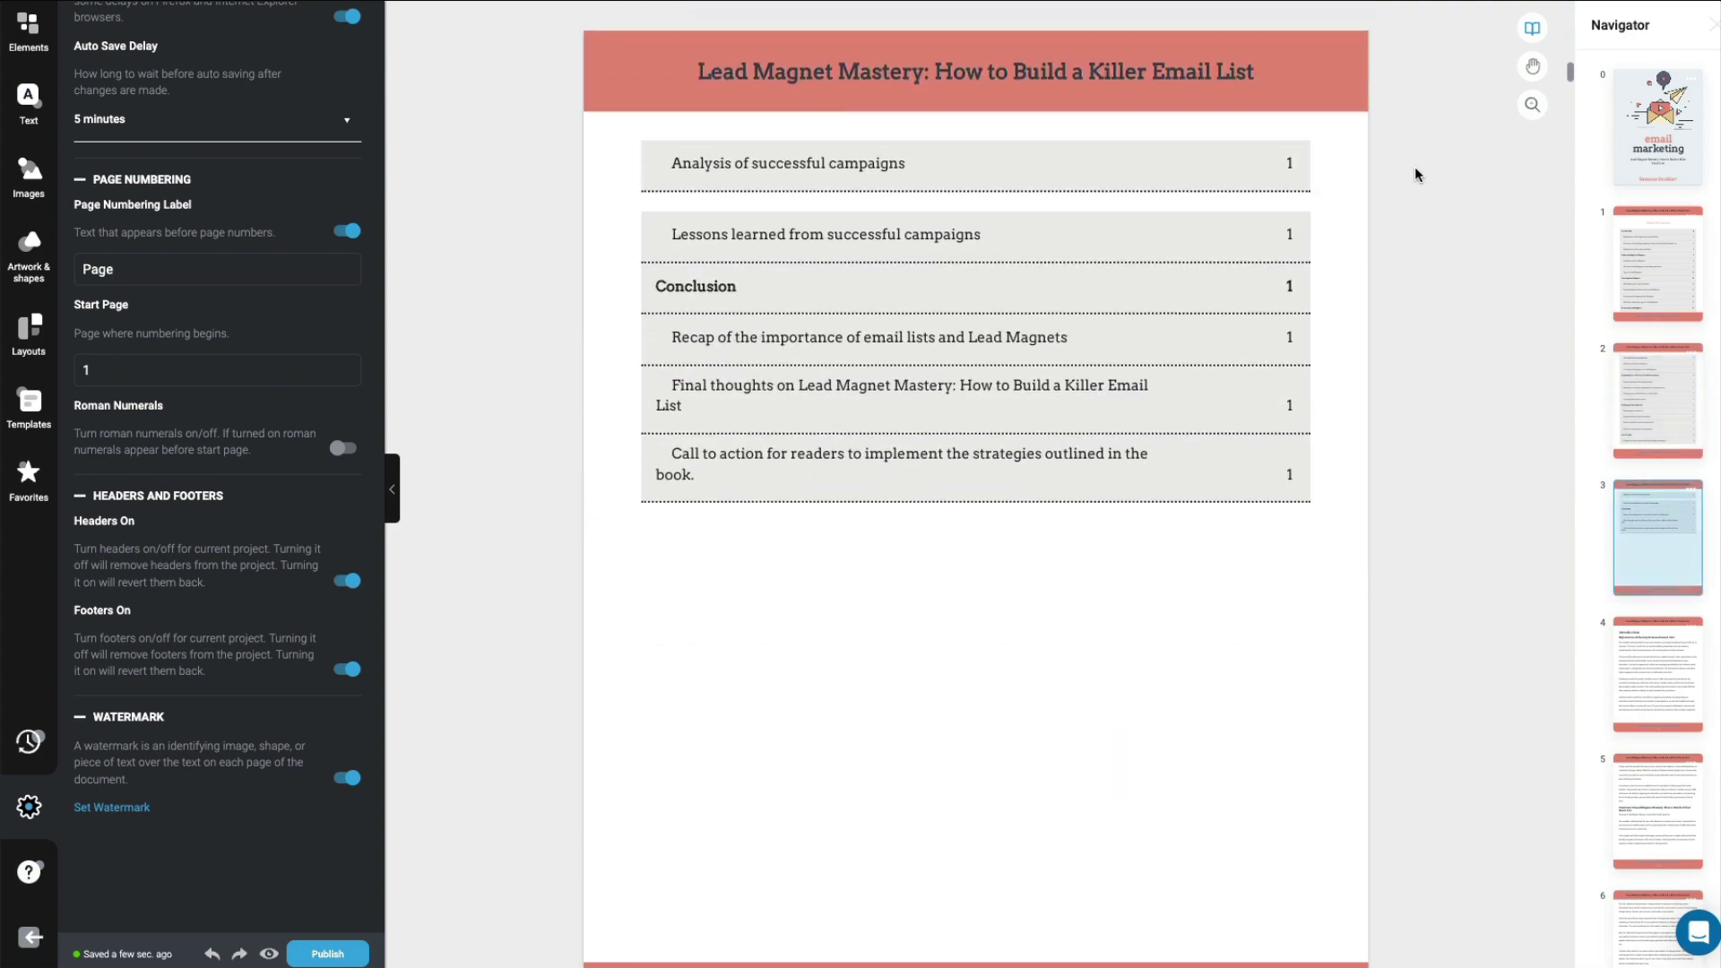
scroll(1415, 174, "down", 10)
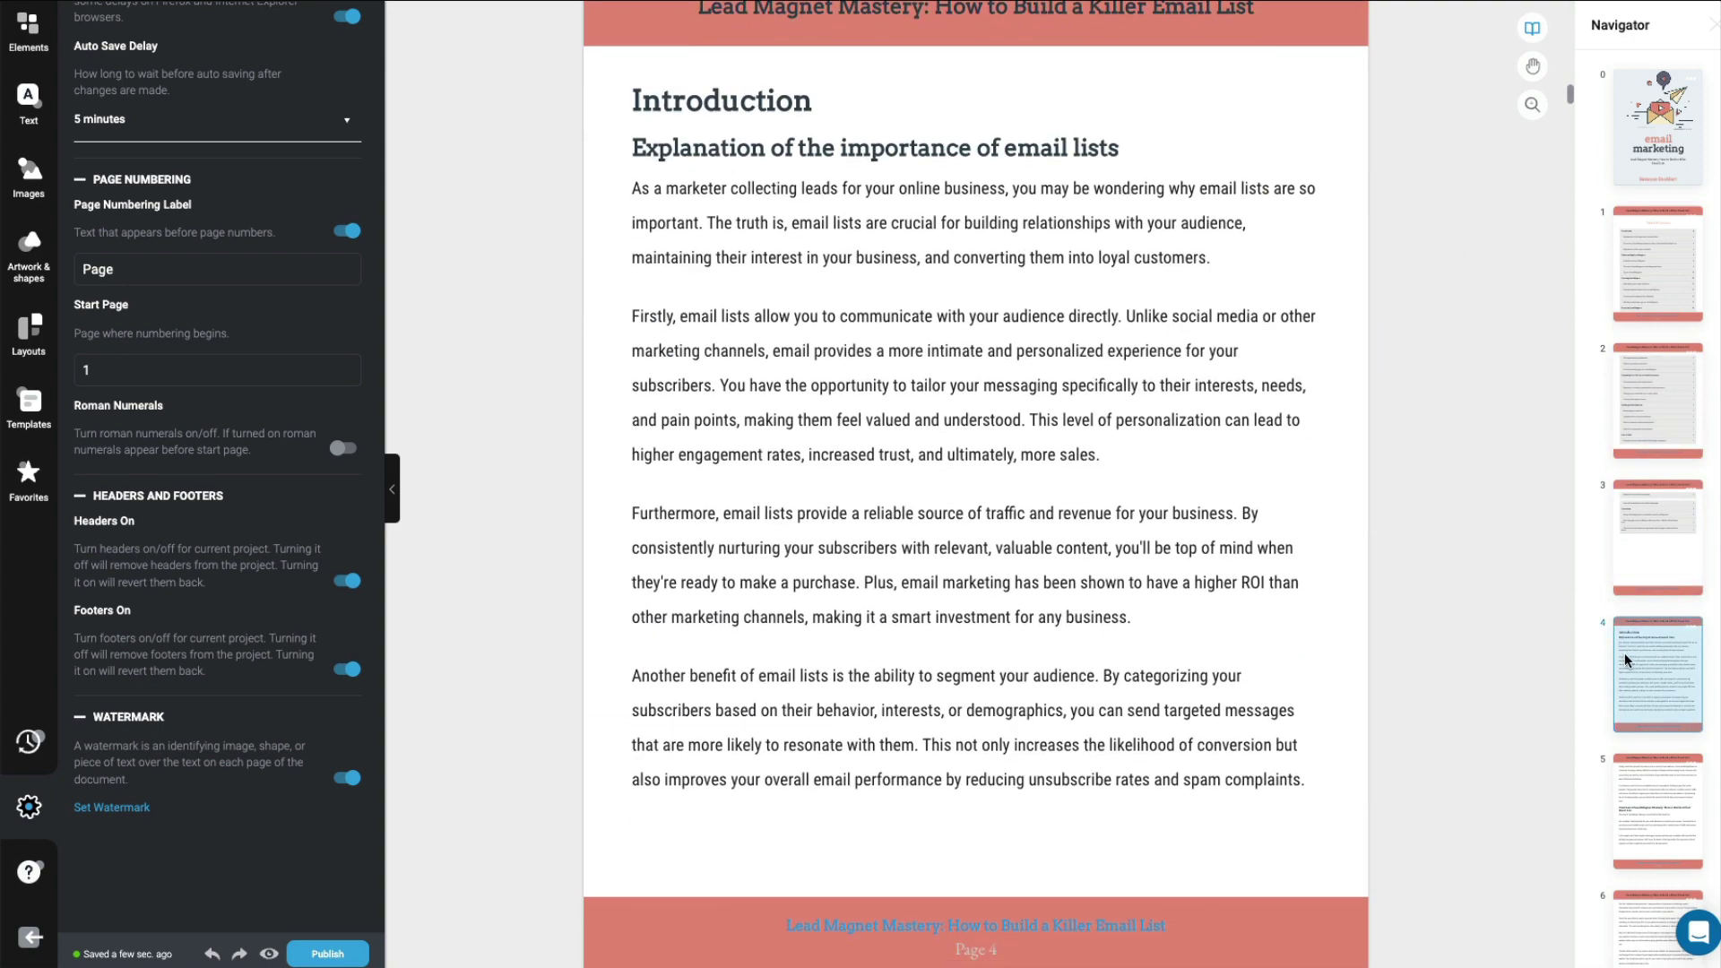
scroll(1625, 660, "down", 20)
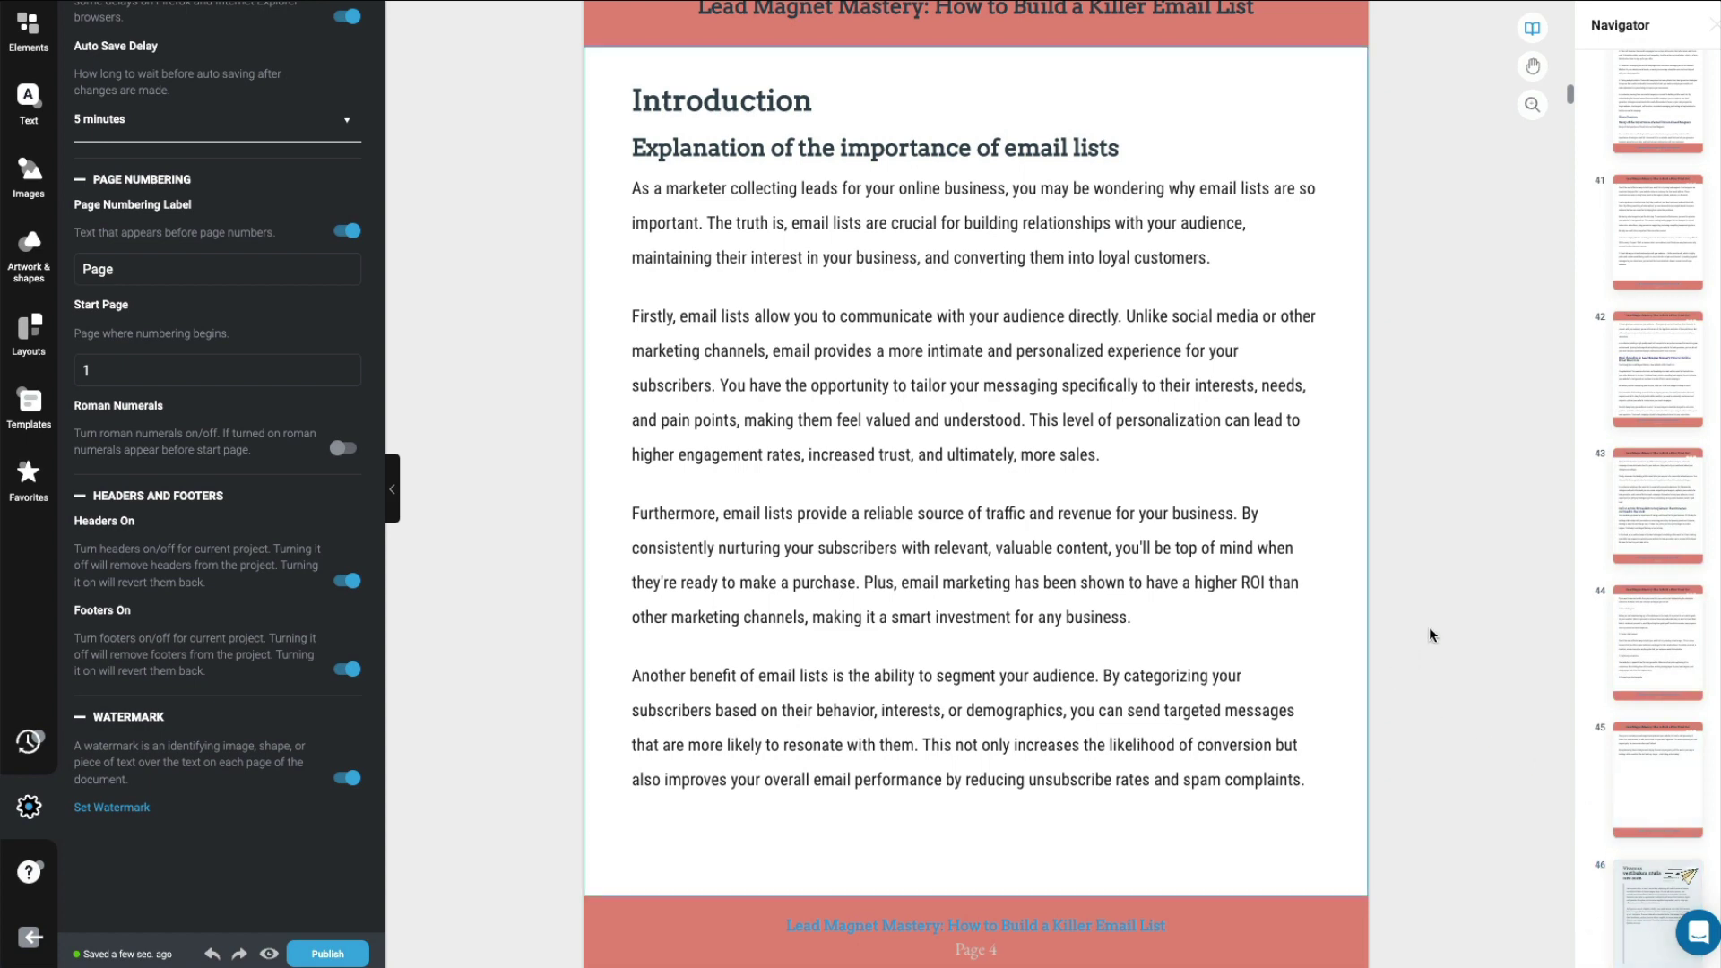
scroll(1347, 320, "down", 9)
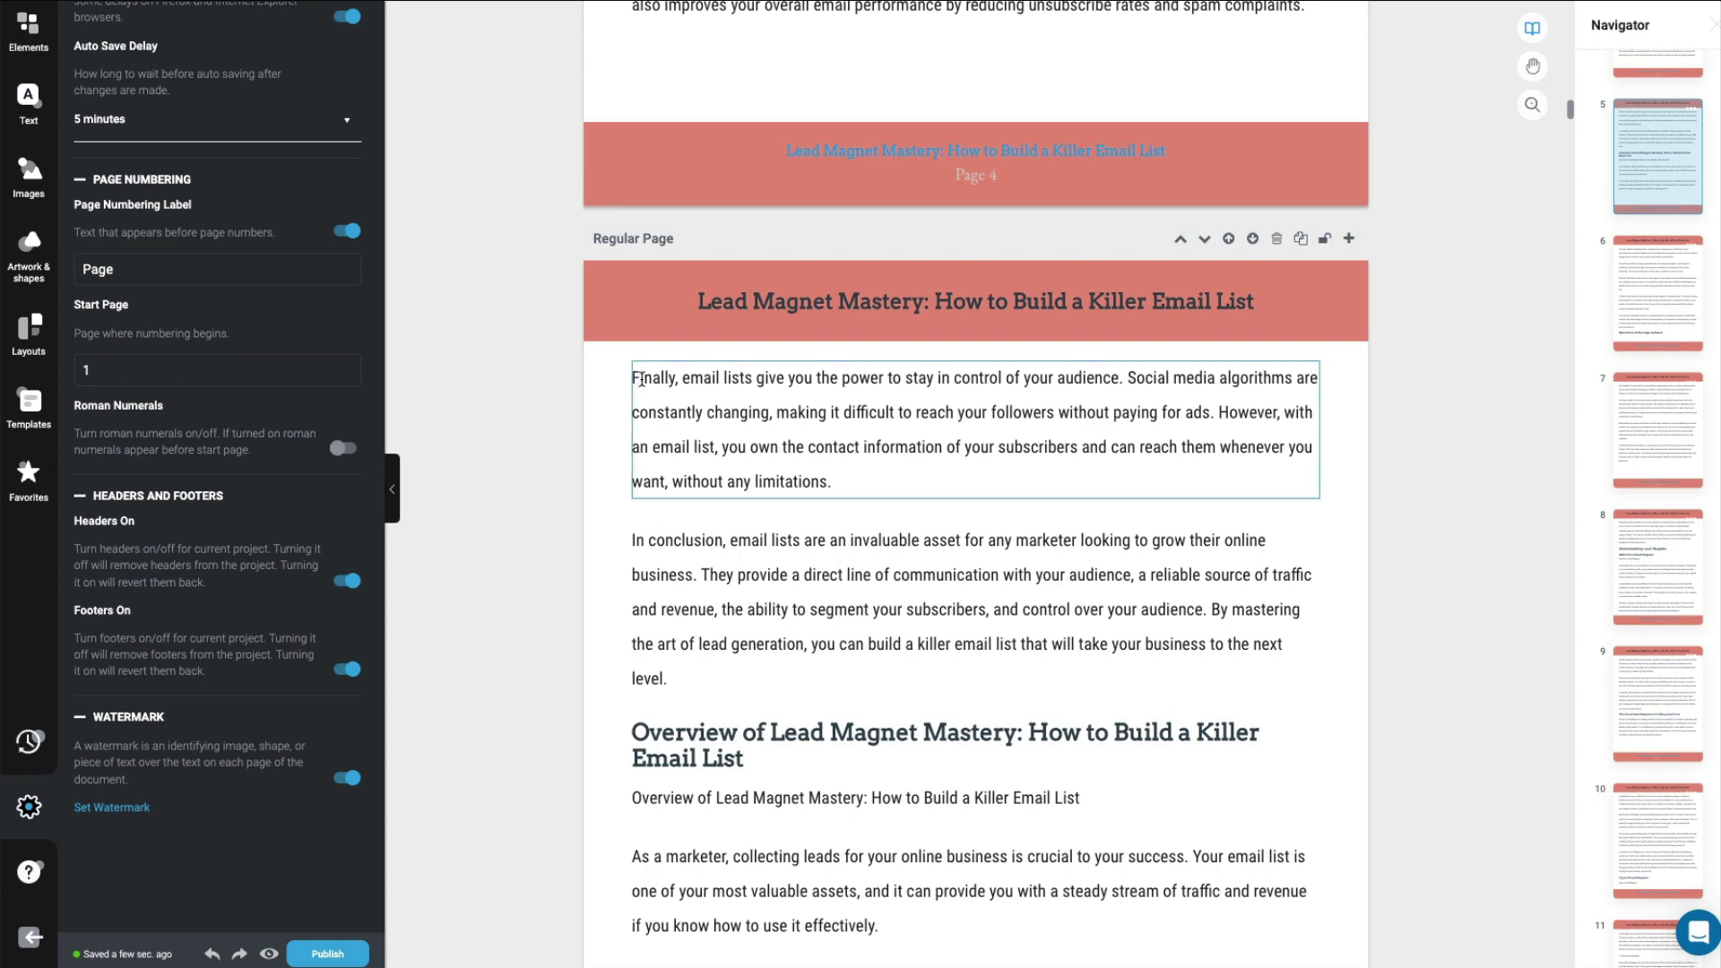
left_click(632, 384)
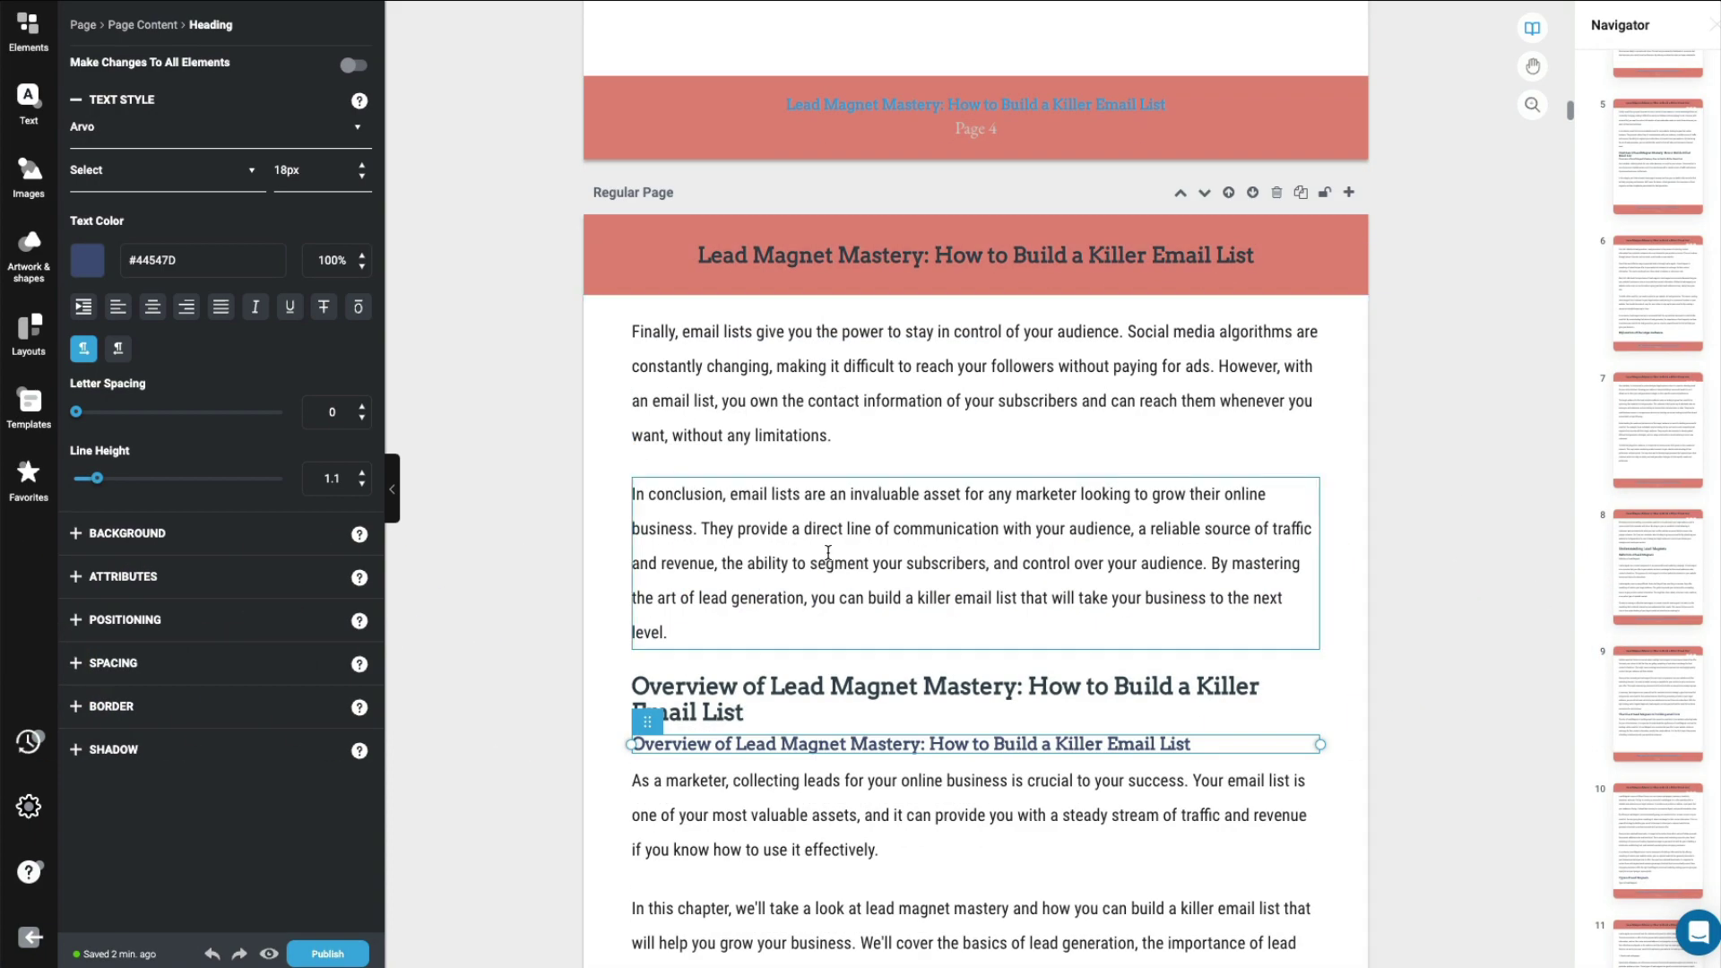
scroll(828, 553, "down", 5)
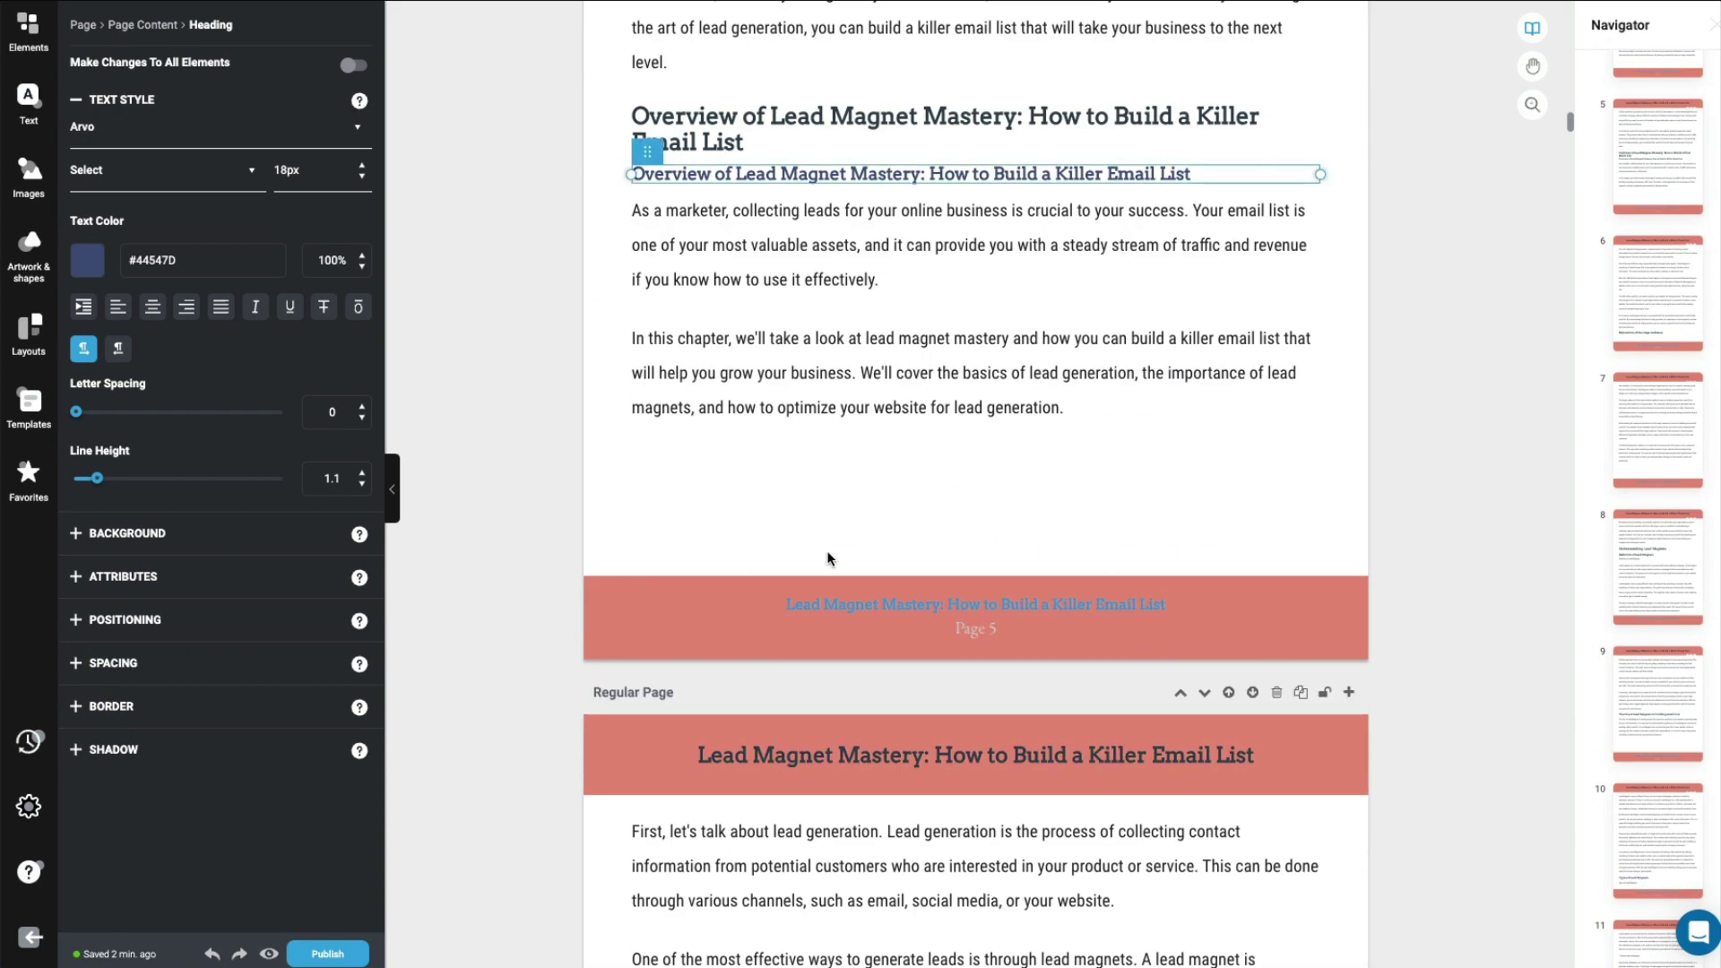
scroll(642, 480, "down", 8)
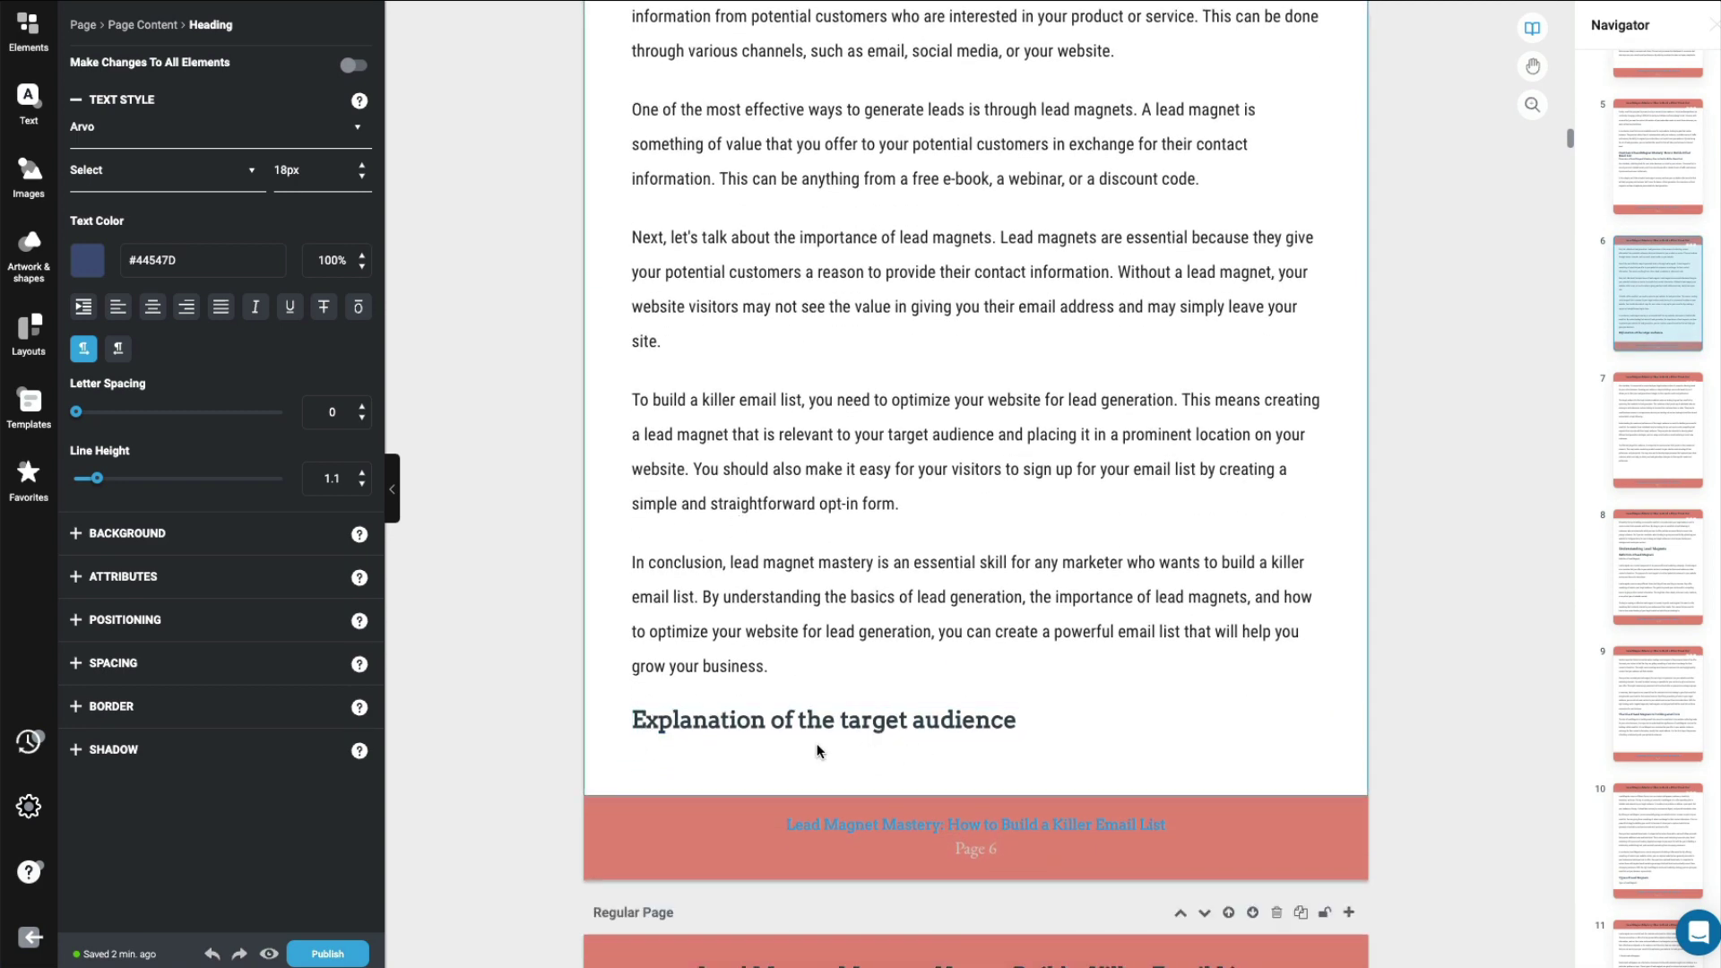
scroll(1112, 753, "down", 4)
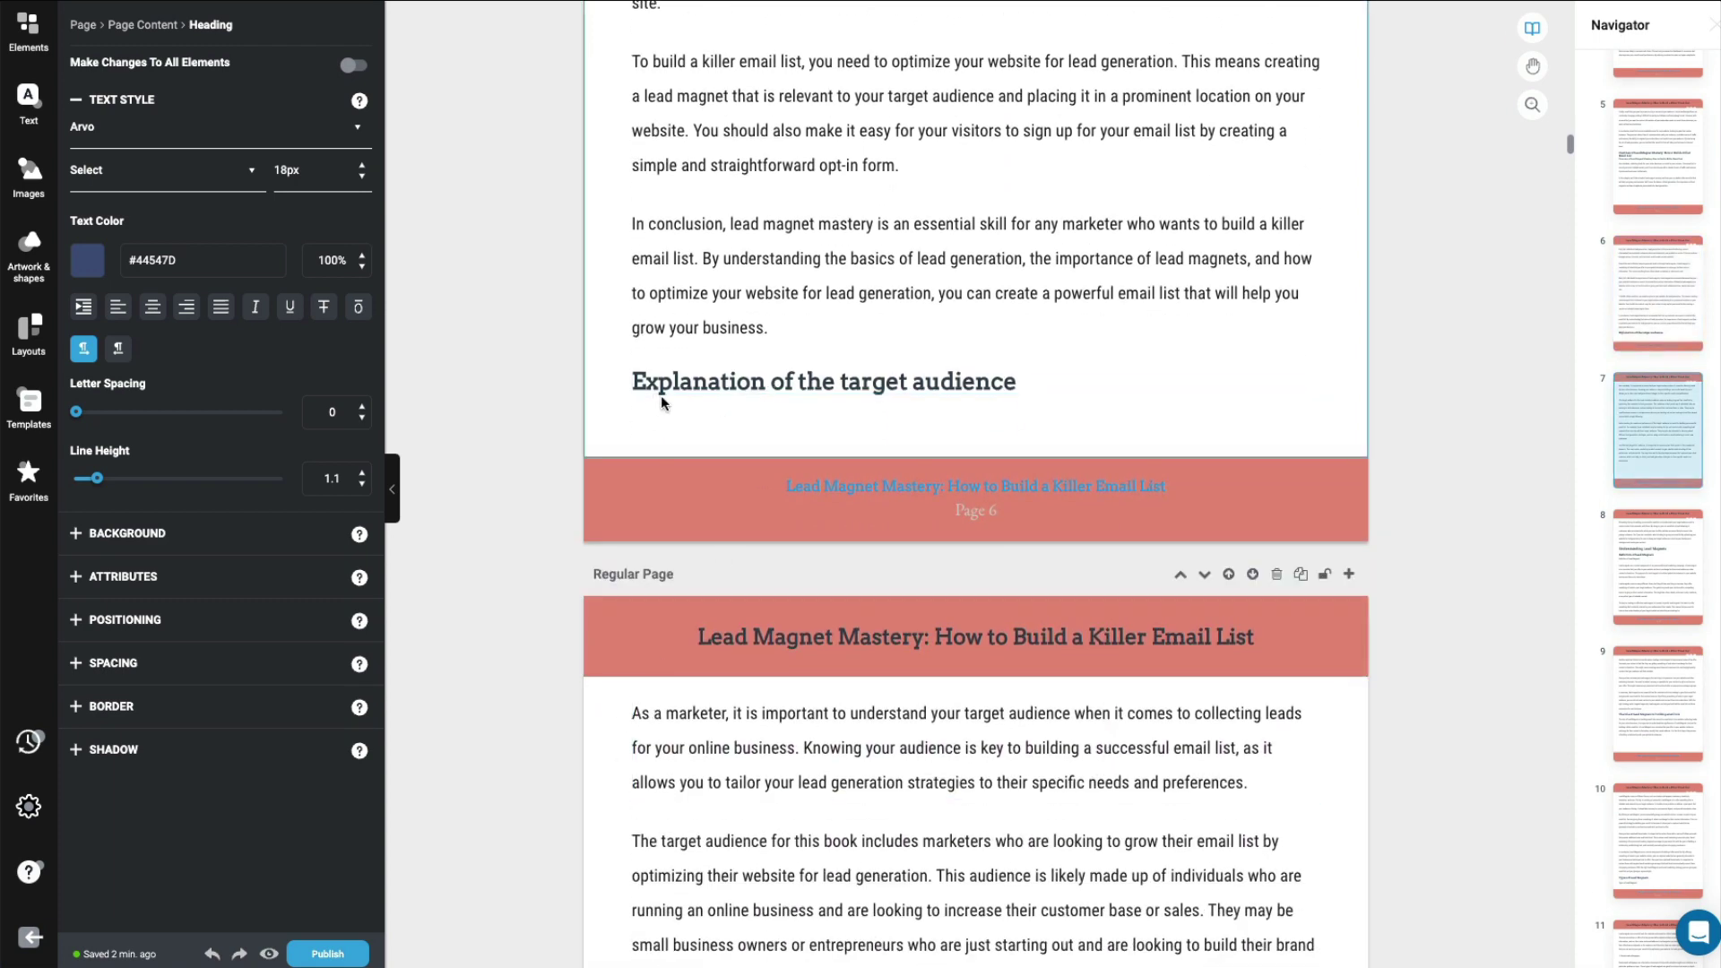
- Push the 'Explanation of the target audience' heading down onto the next page, then return toward the cover
left_click(635, 384)
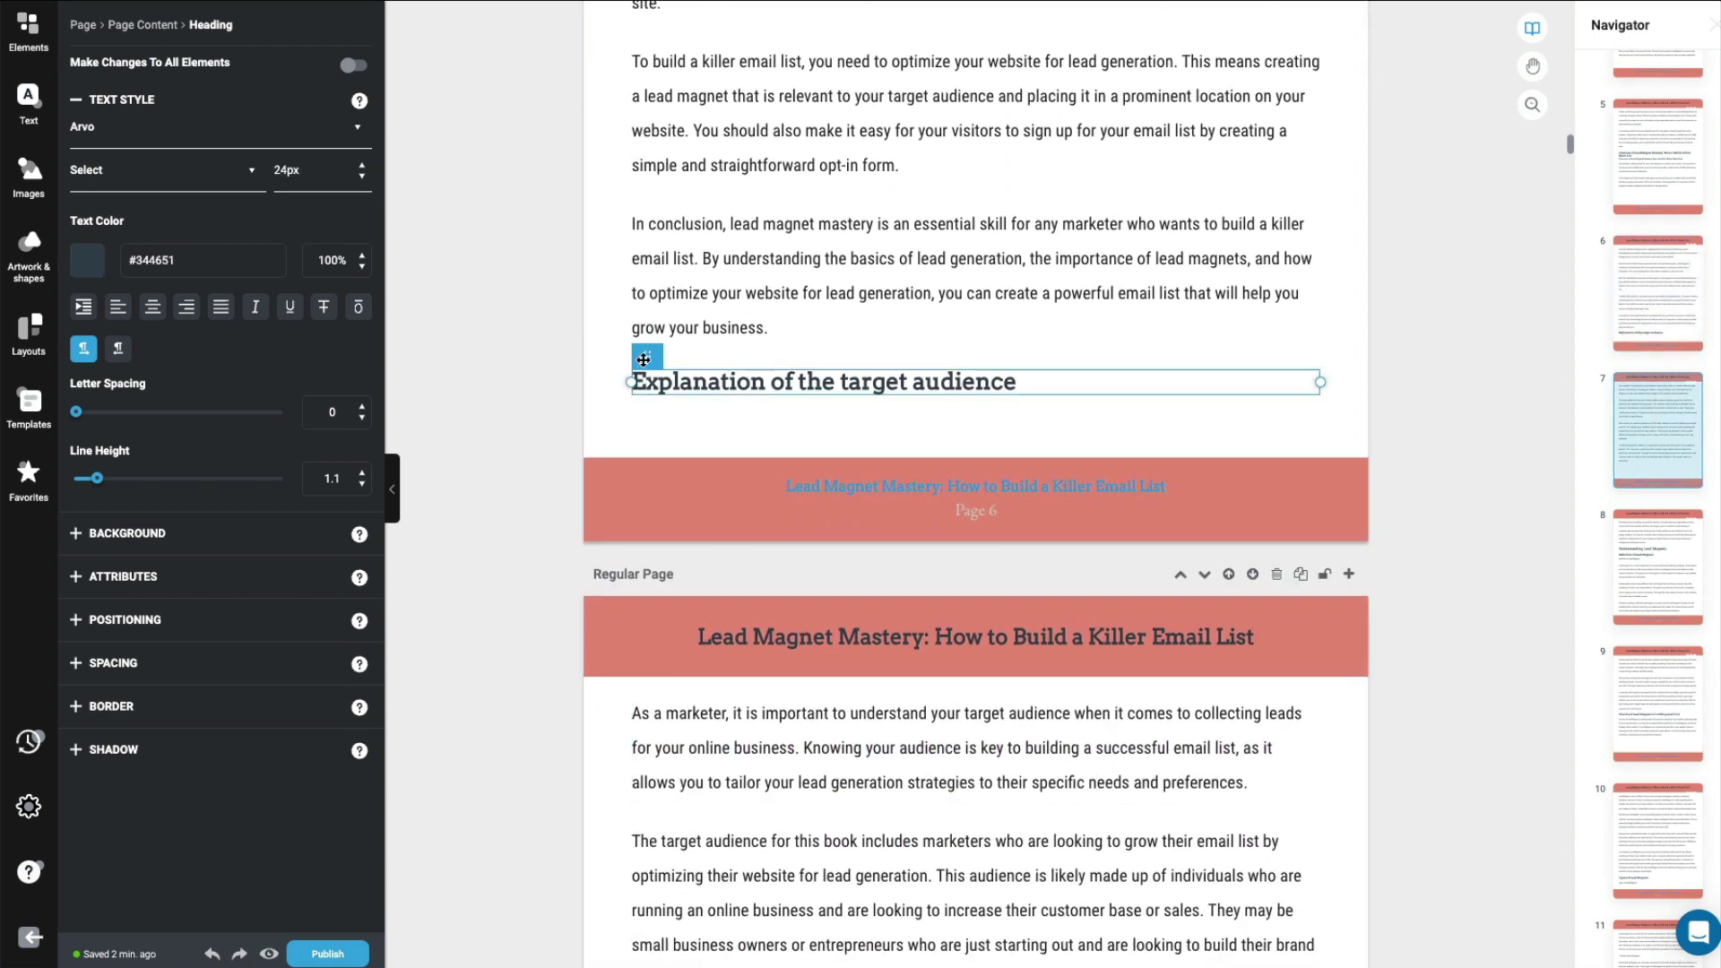
mouse_move(644, 360)
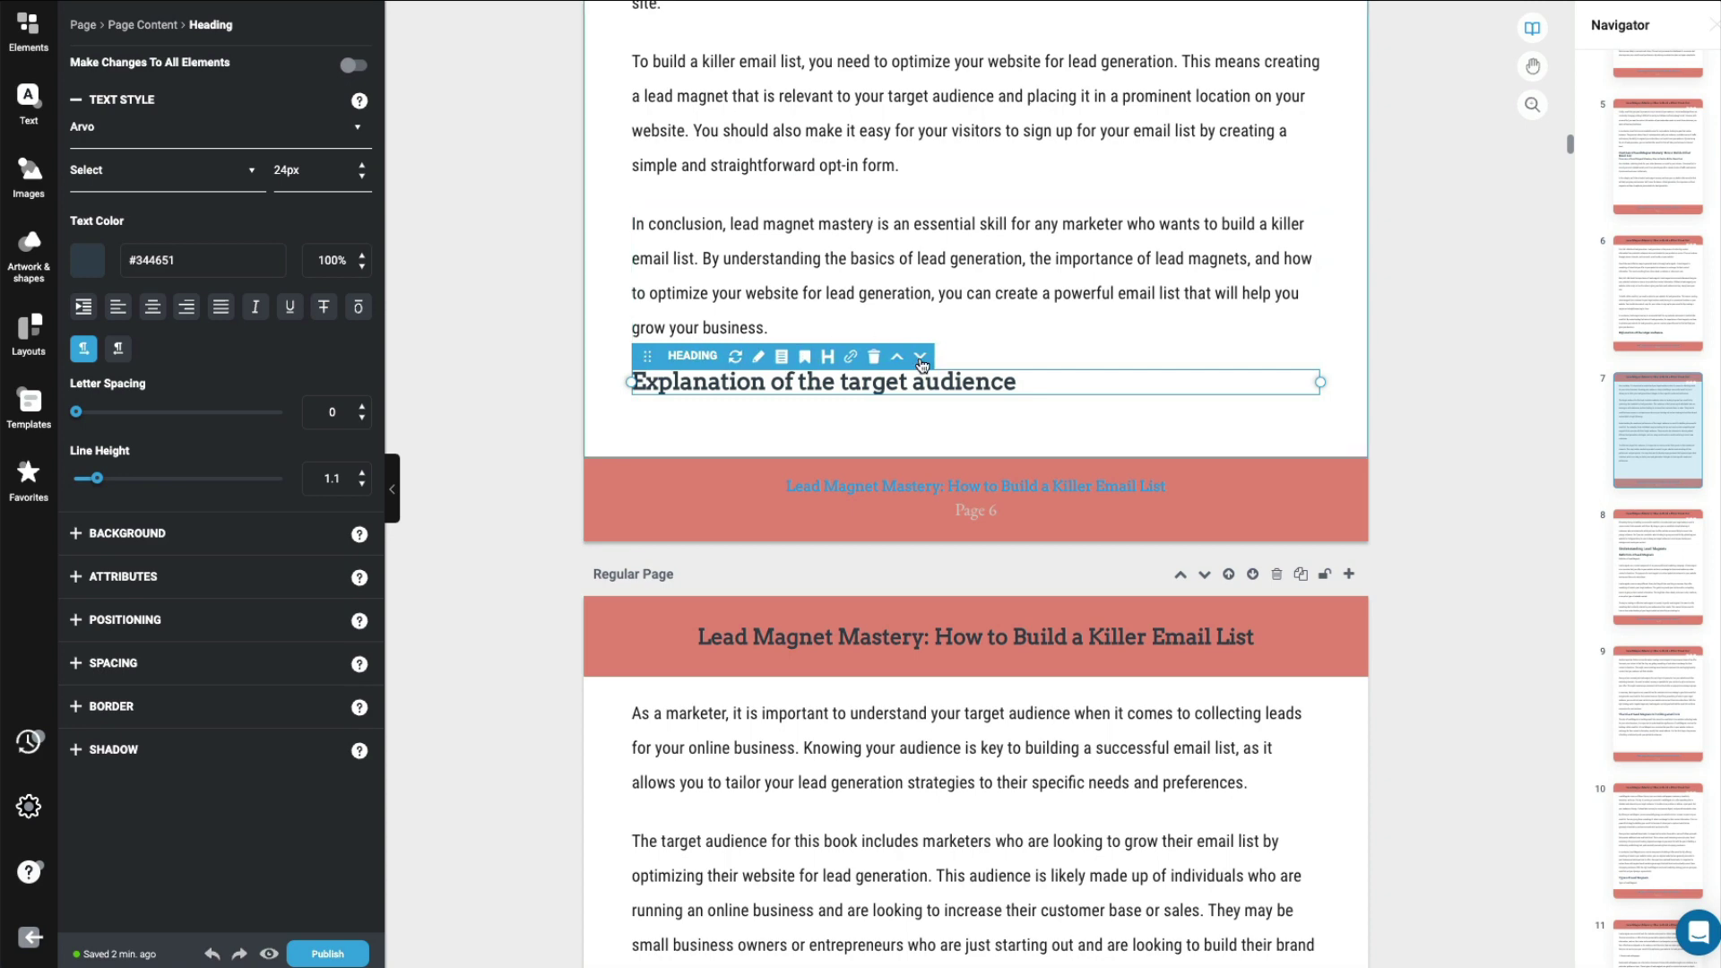
left_click(922, 362)
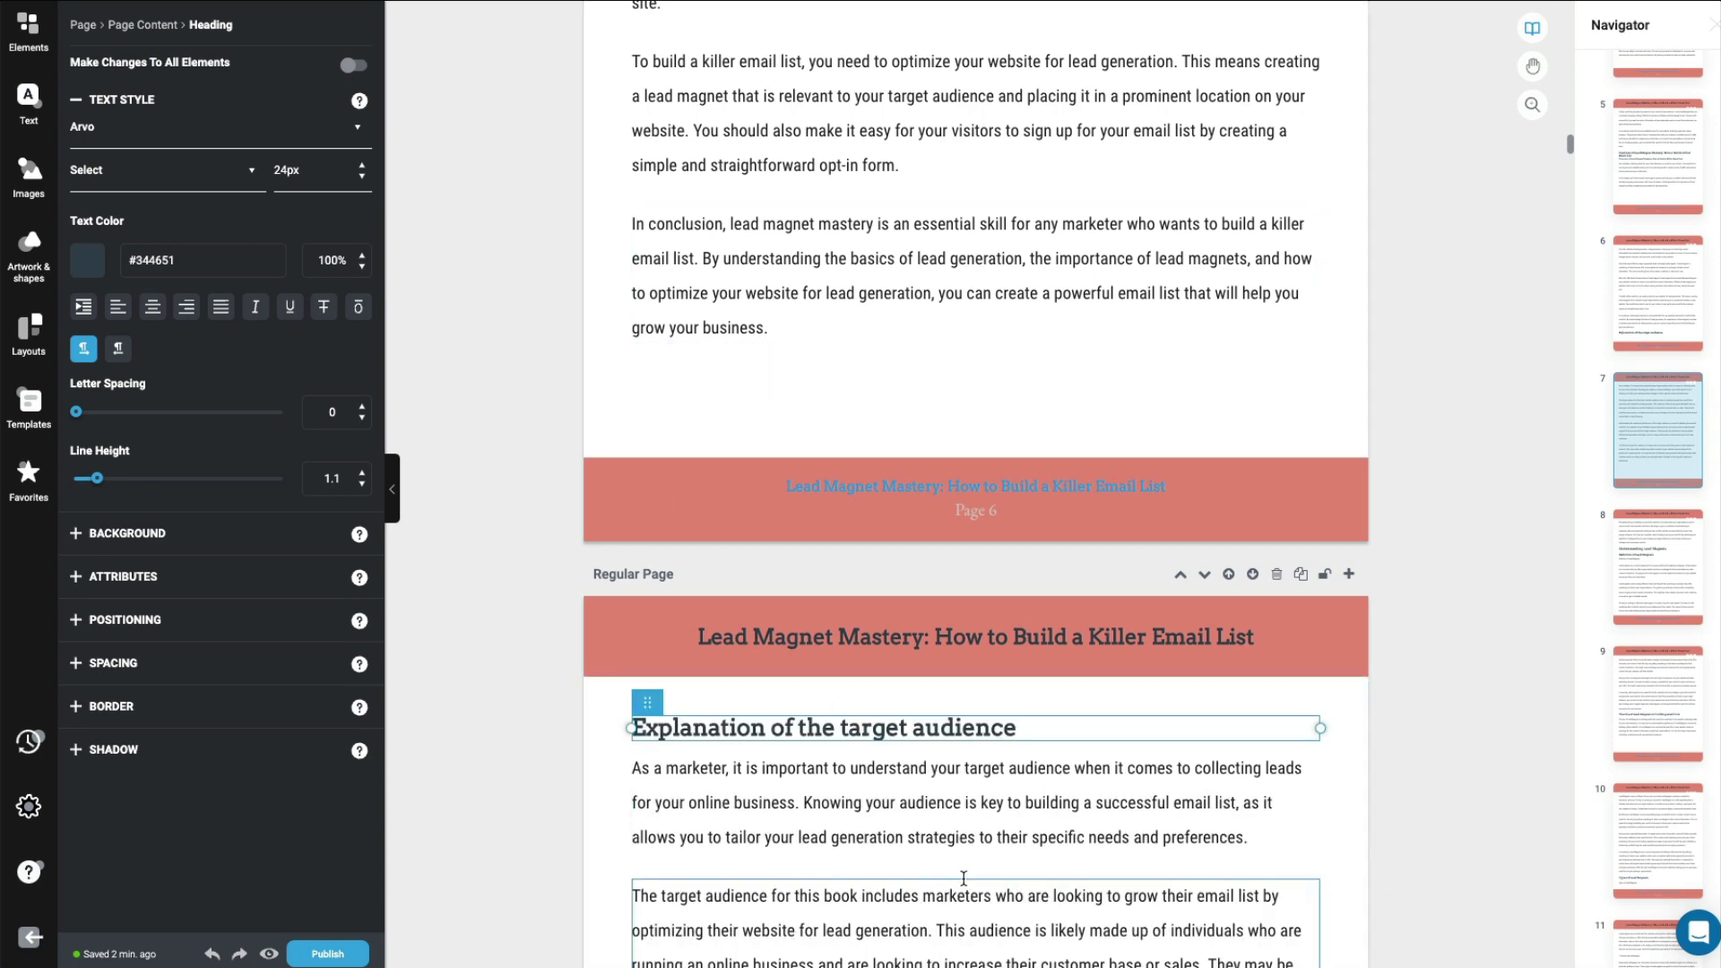
scroll(968, 876, "down", 10)
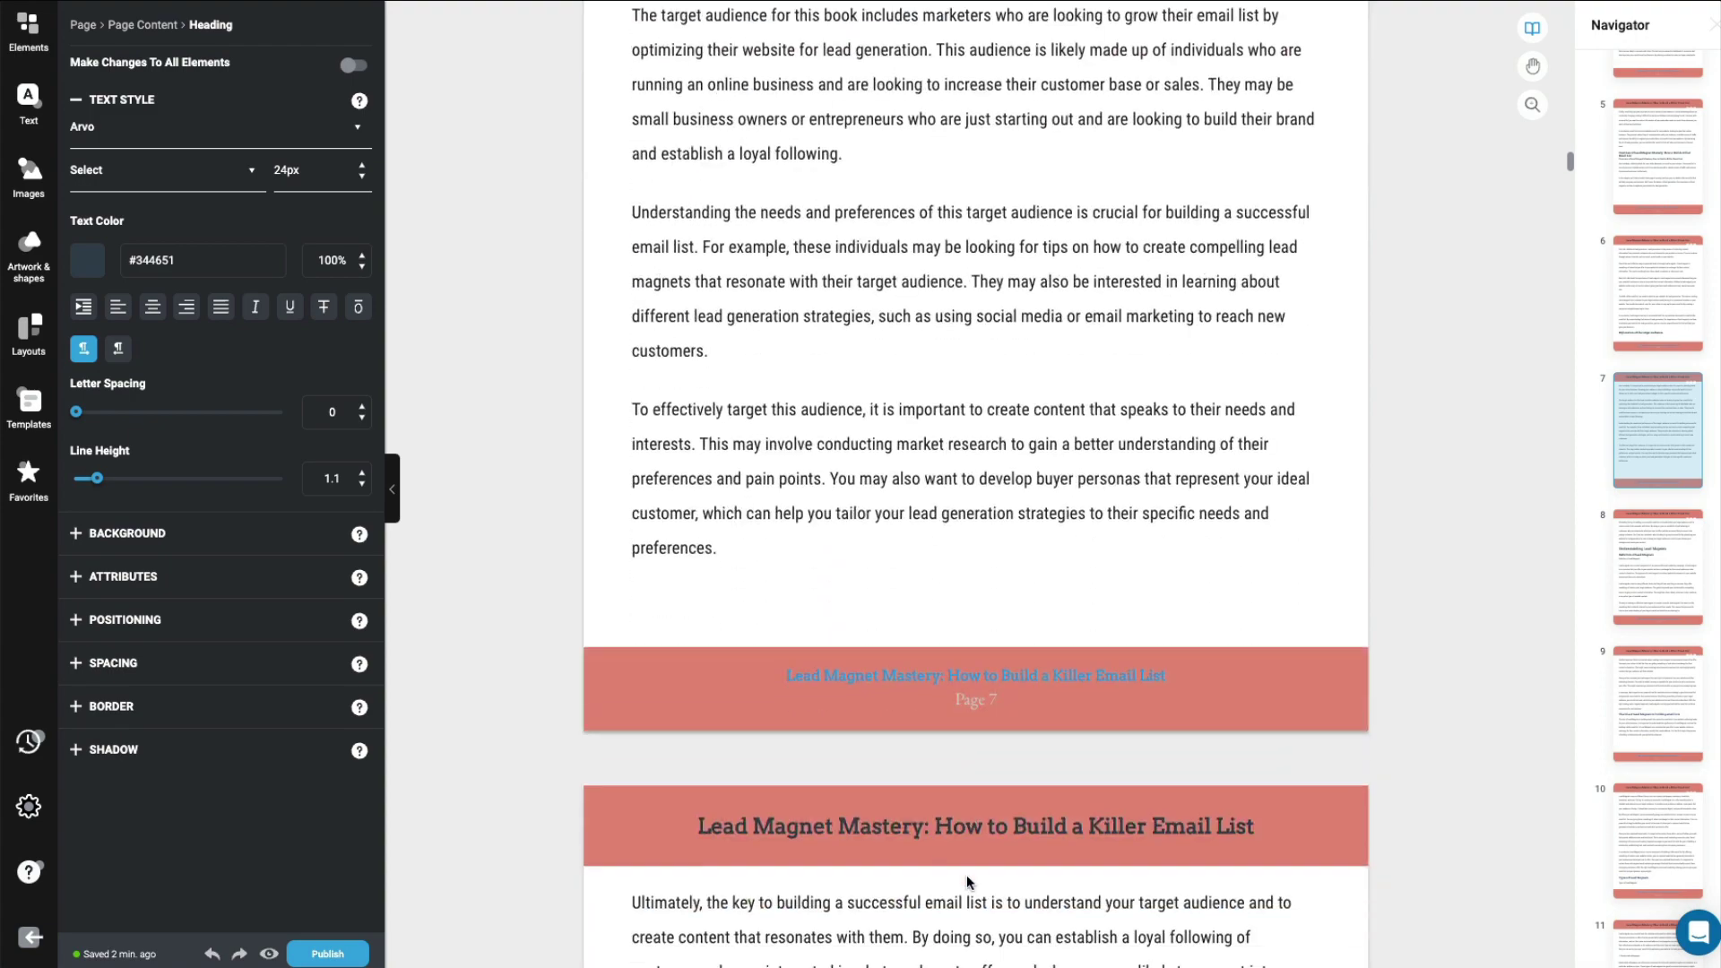
scroll(967, 884, "down", 9)
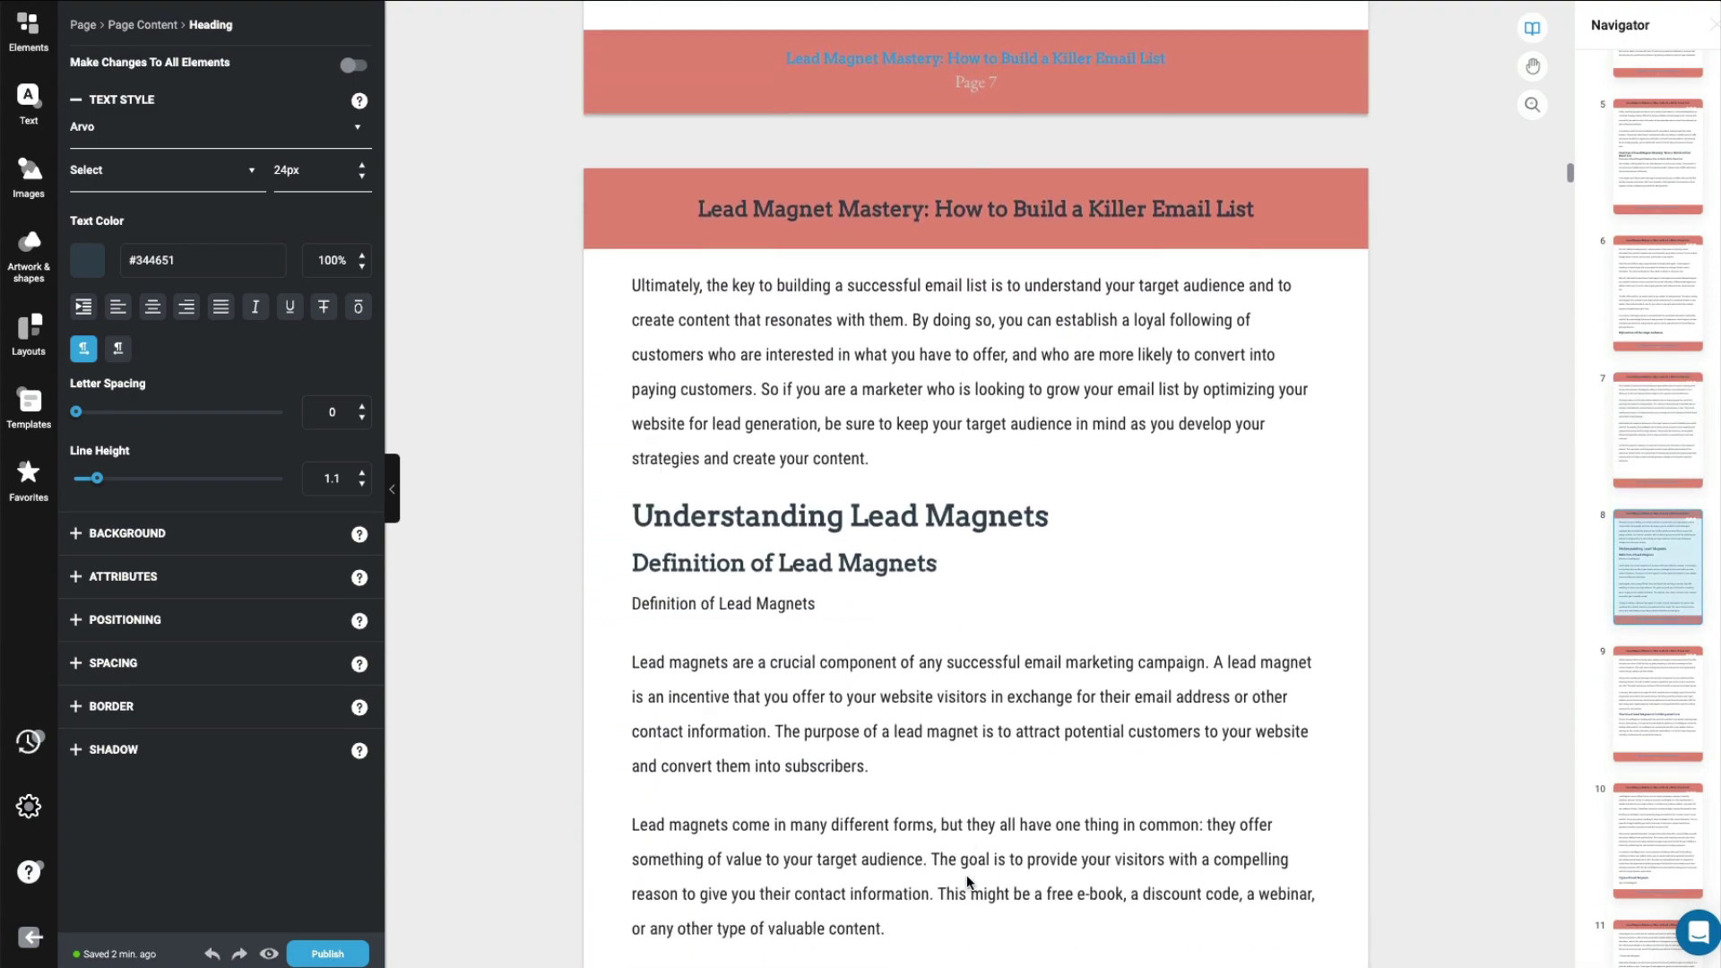
scroll(967, 875, "down", 3)
scroll(1209, 244, "up", 20)
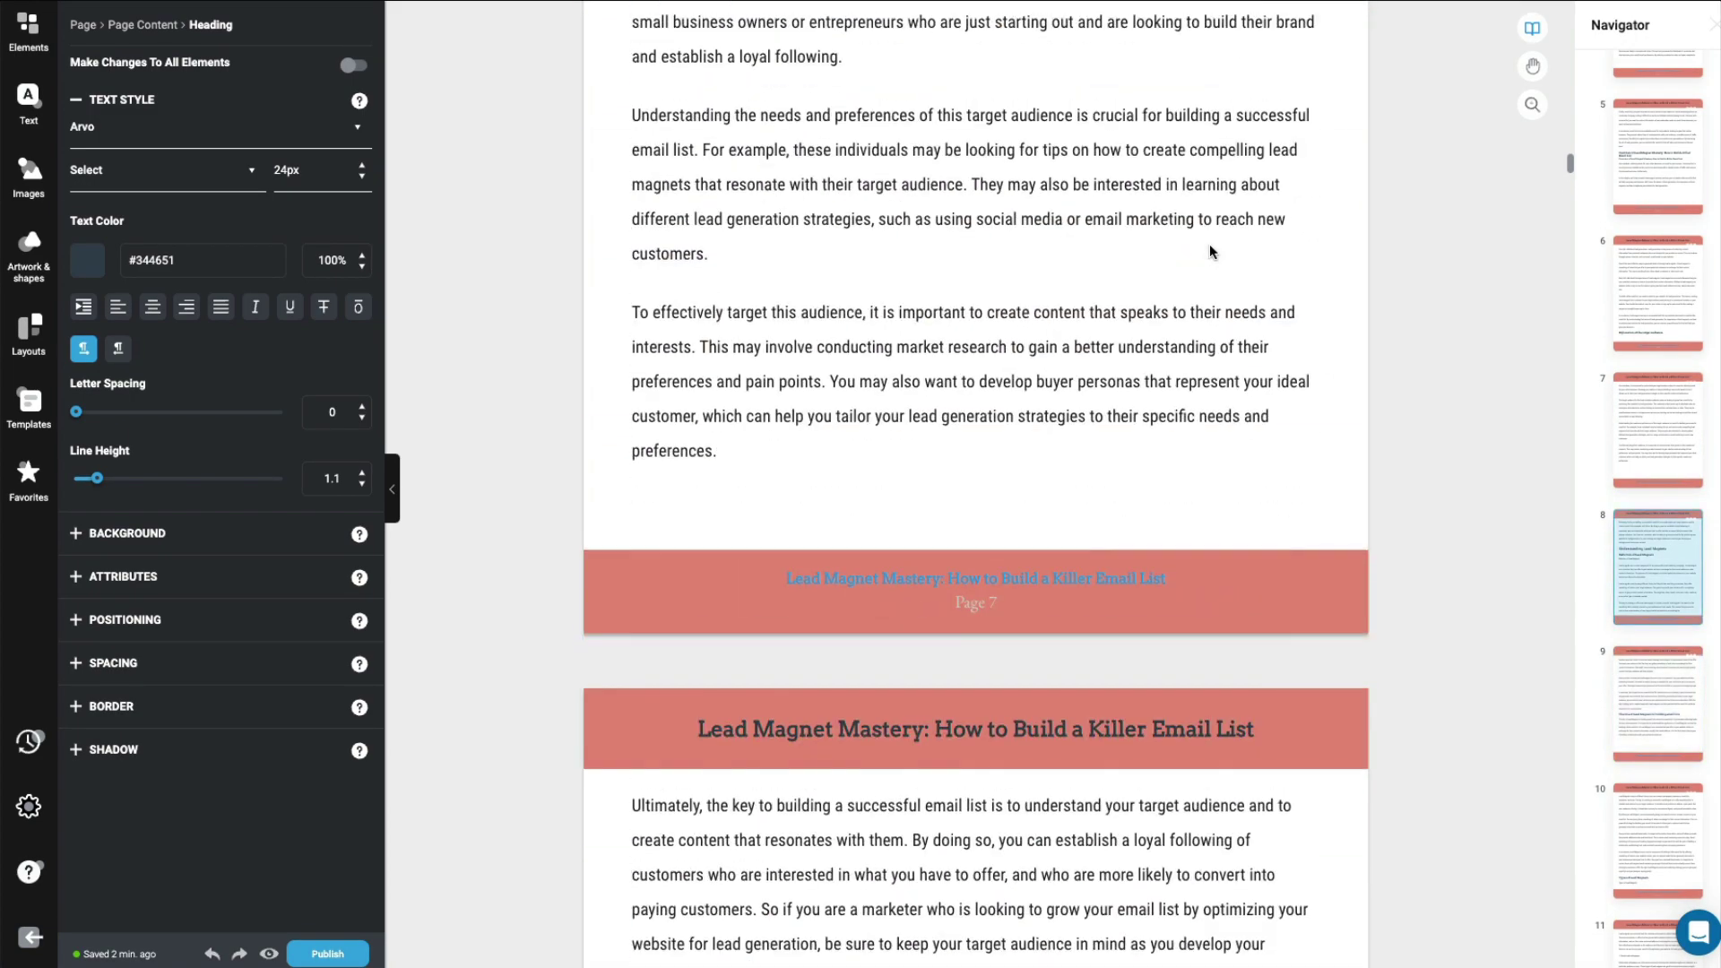
scroll(1209, 244, "up", 20)
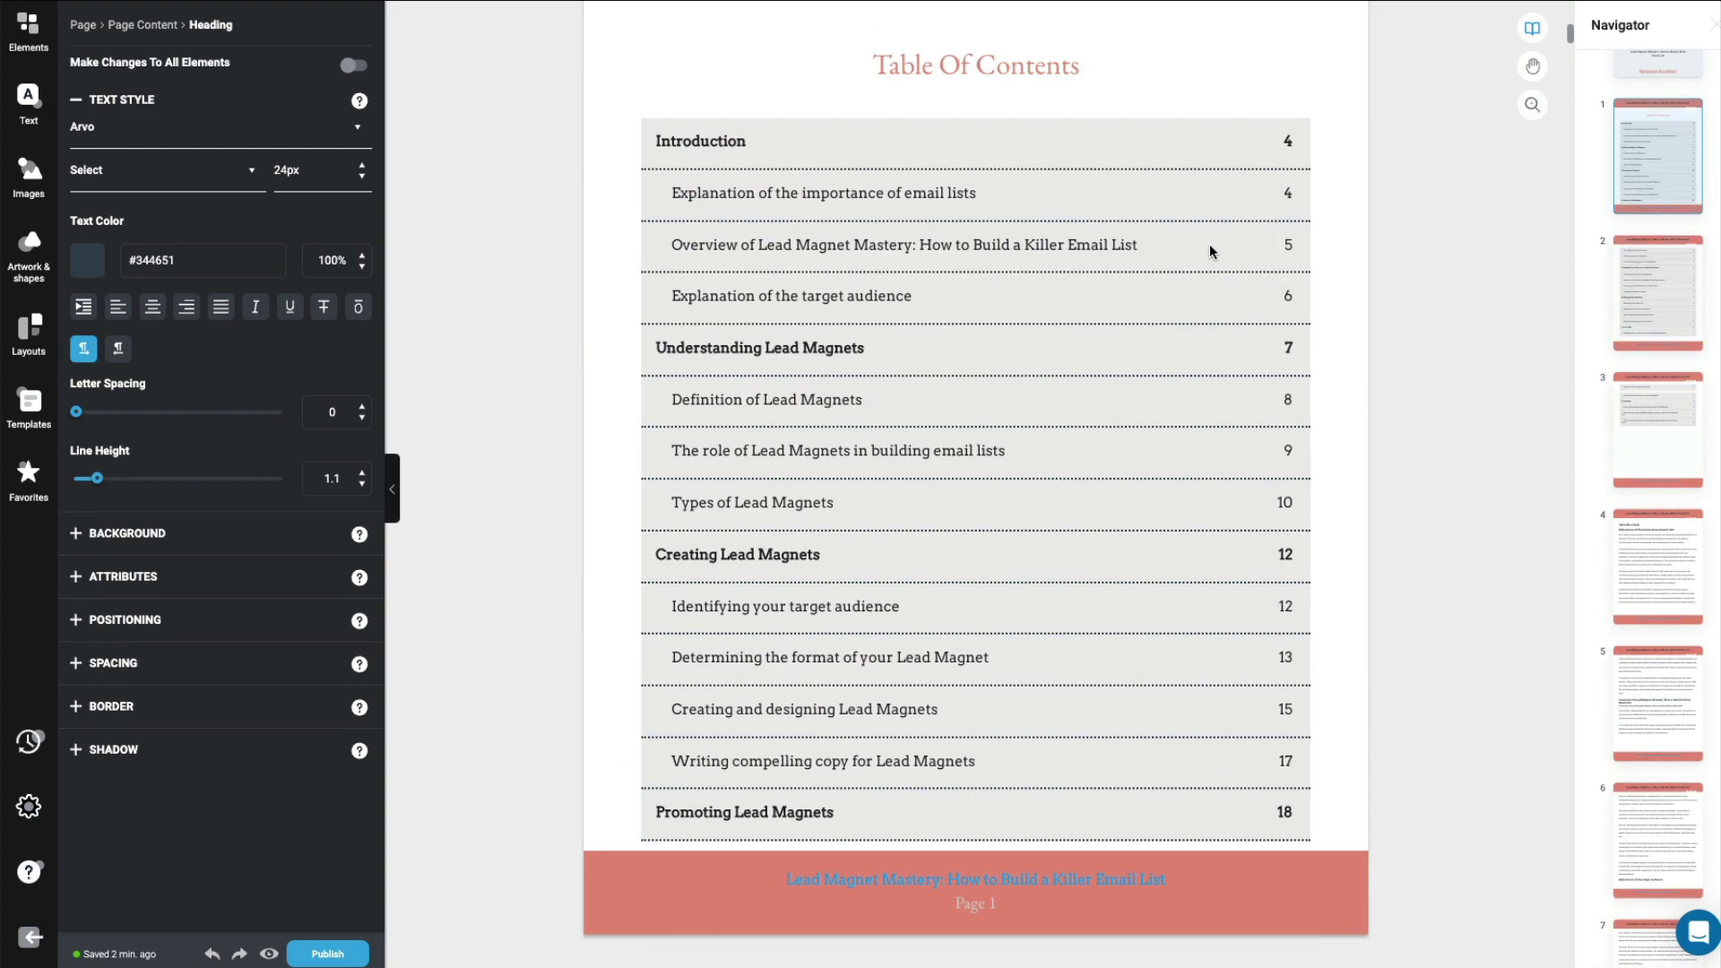
scroll(1209, 244, "up", 11)
scroll(1208, 244, "down", 5)
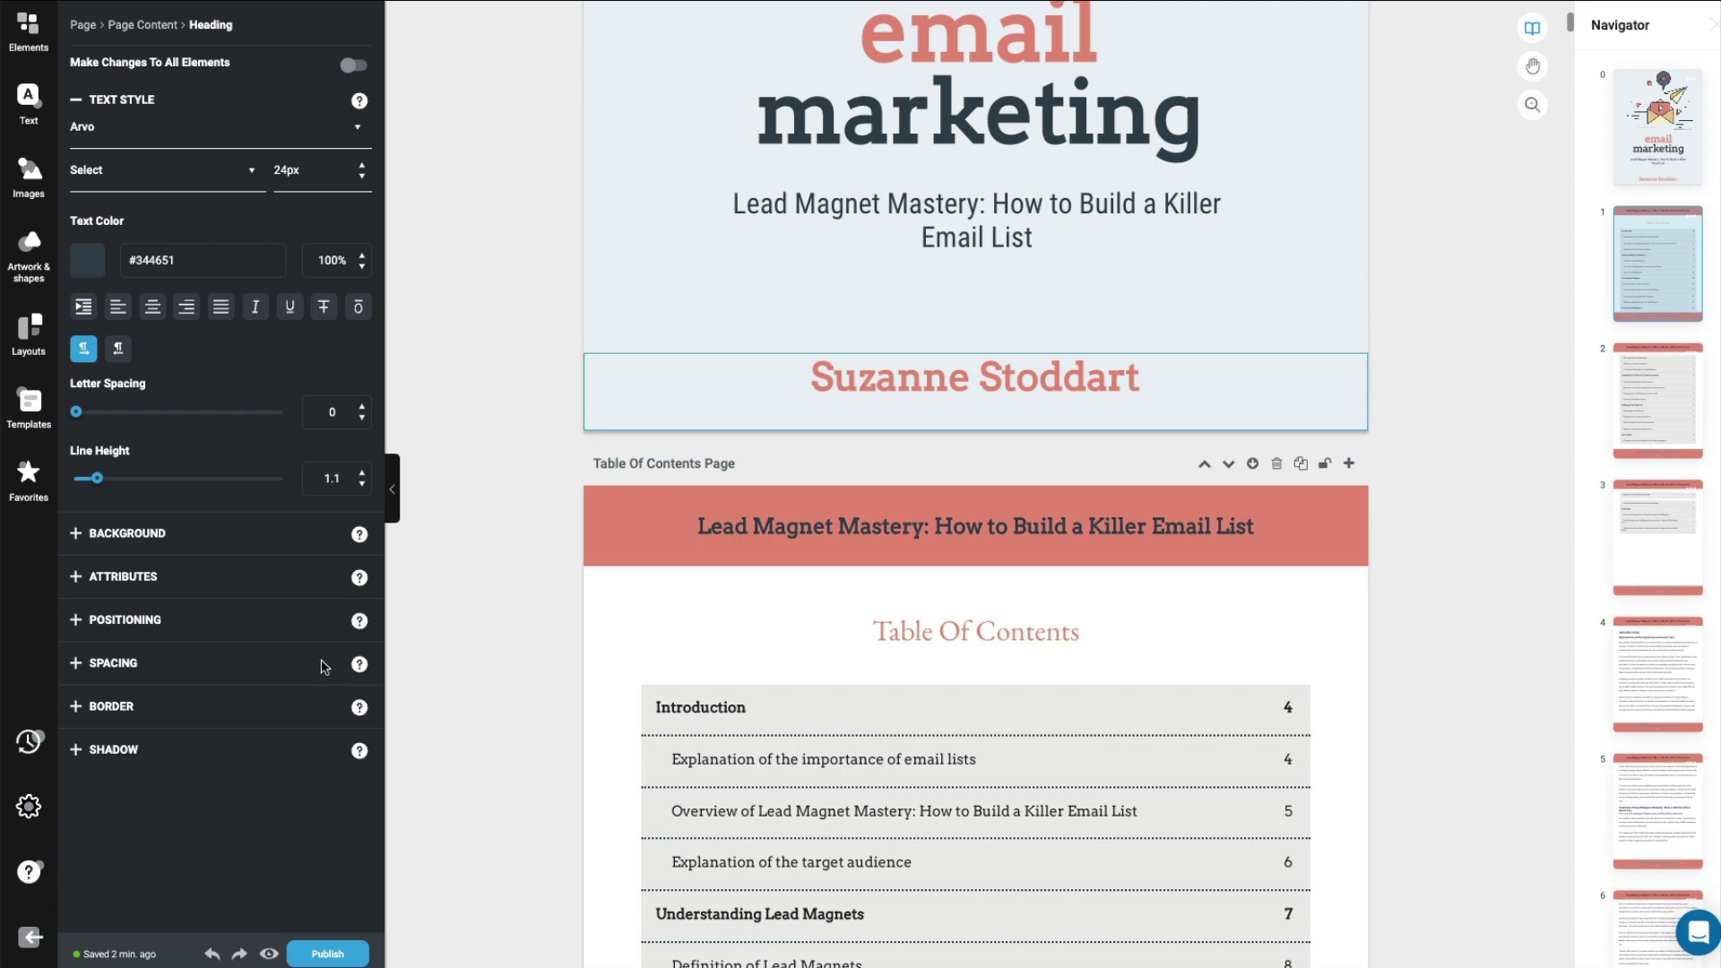
- Enlarge the cover's 'Lead Magnet Mastery' title text to 52px
scroll(1102, 290, "up", 2)
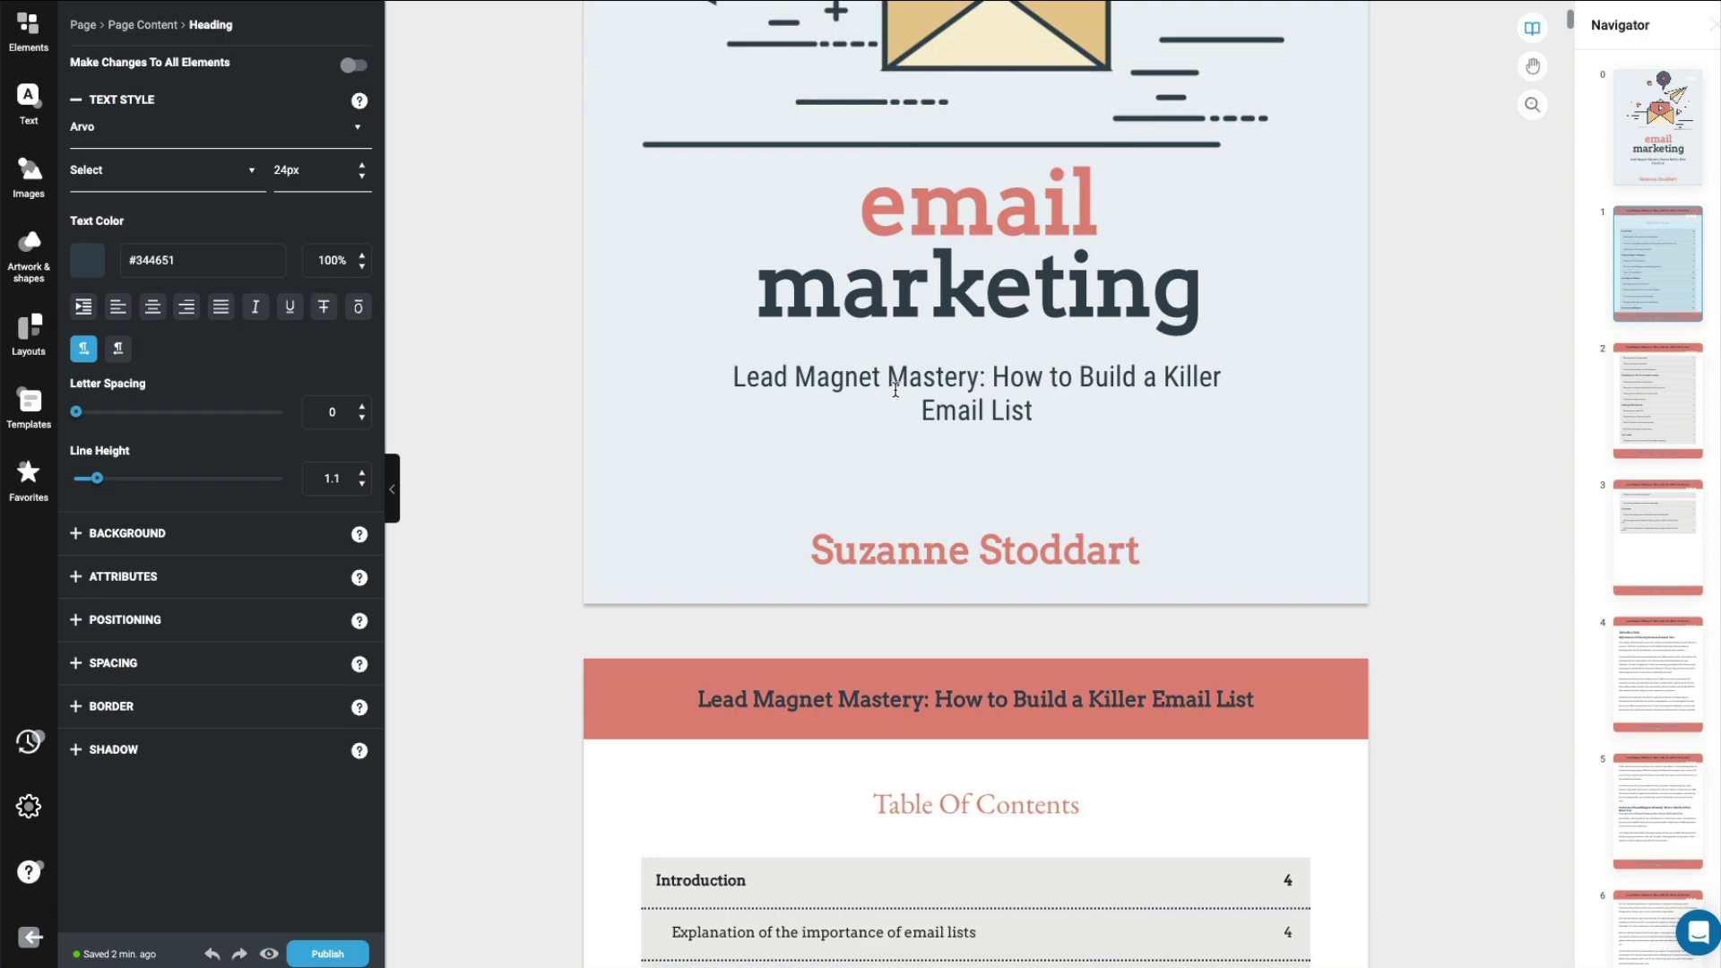
left_click(899, 380)
left_click_drag(725, 388, 1080, 430)
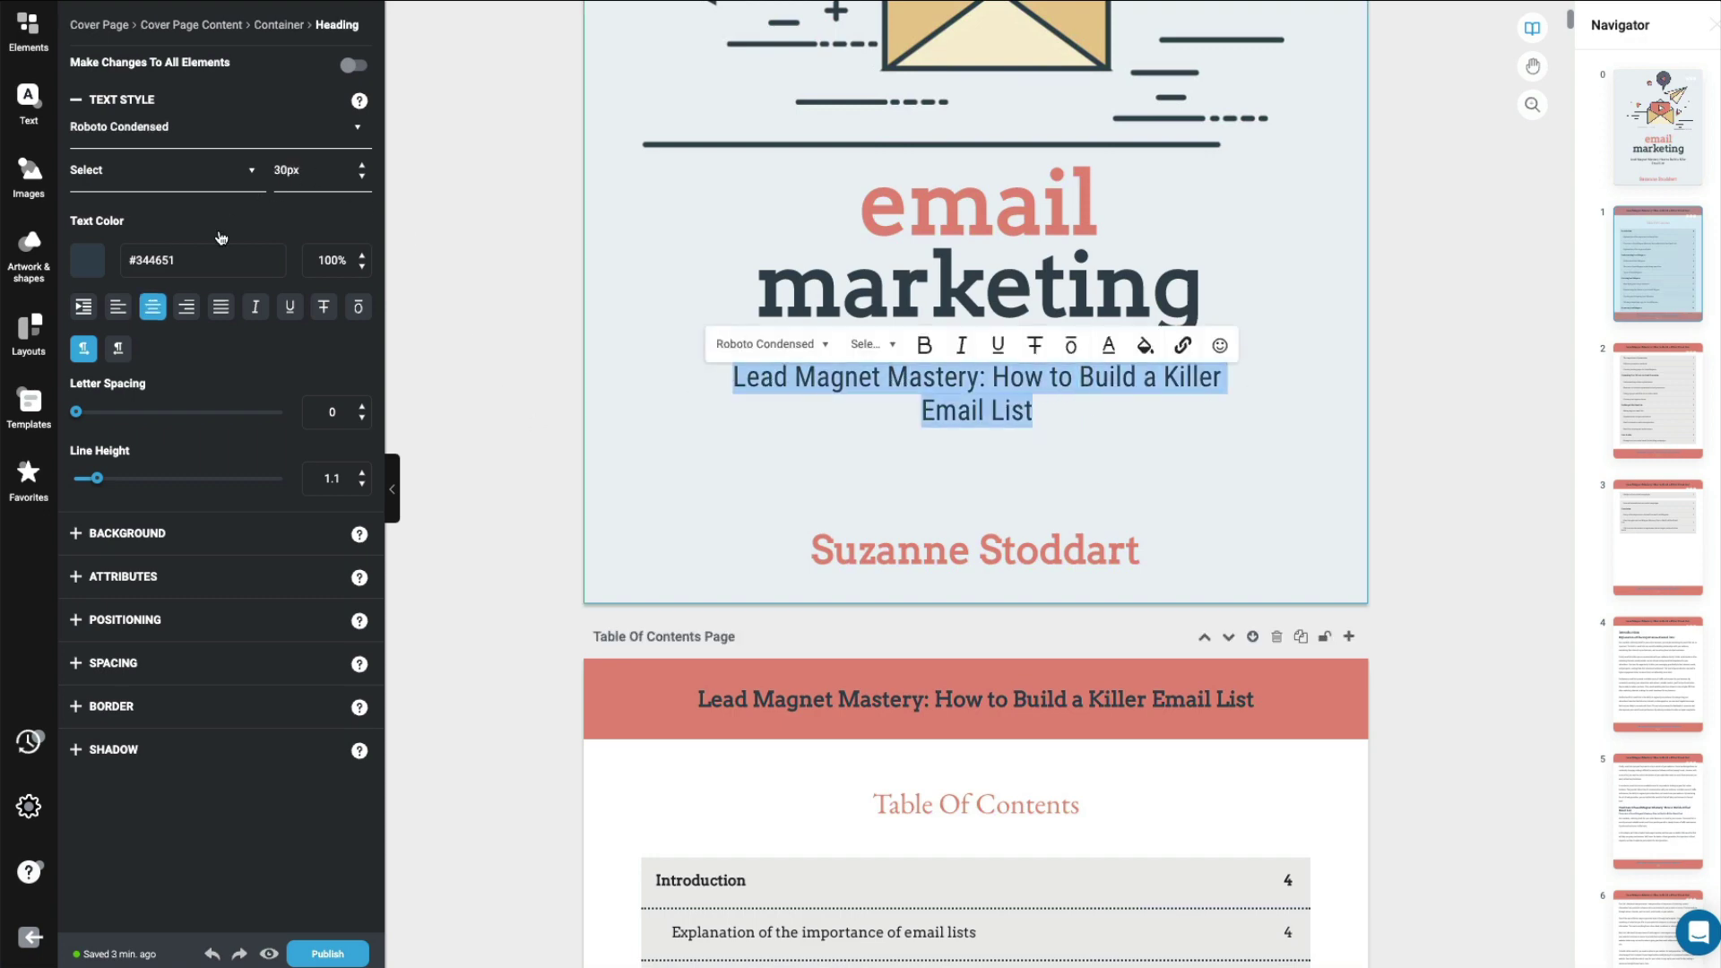
left_click(362, 168)
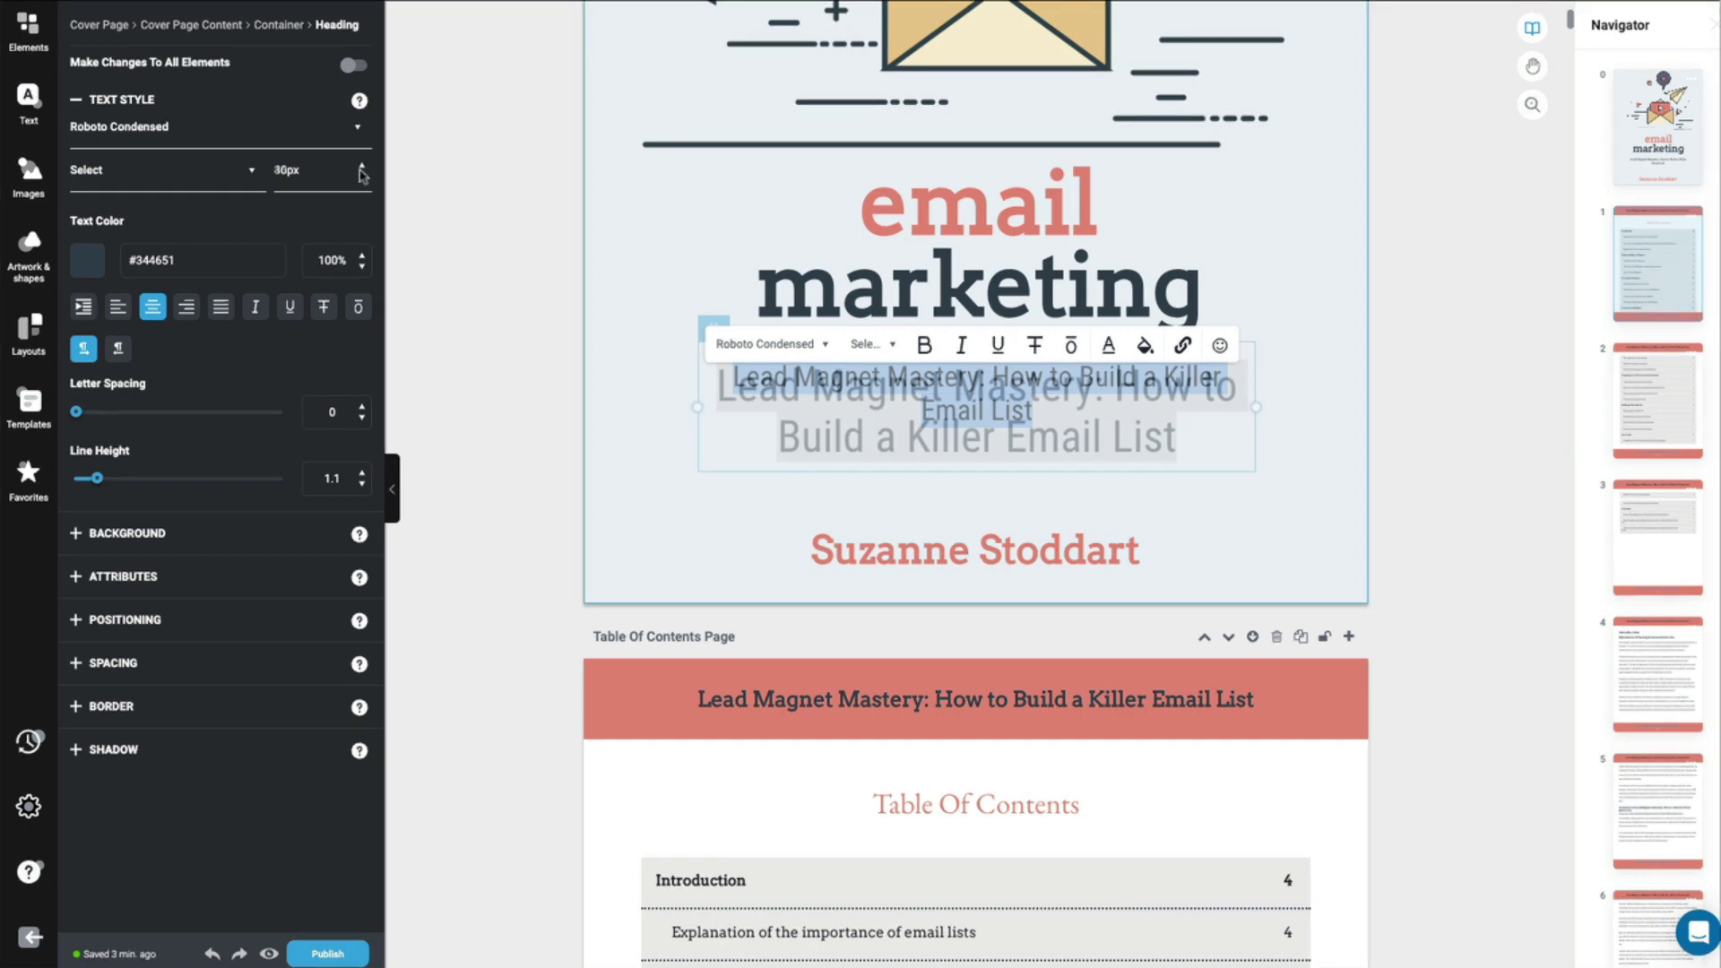
left_click(361, 168)
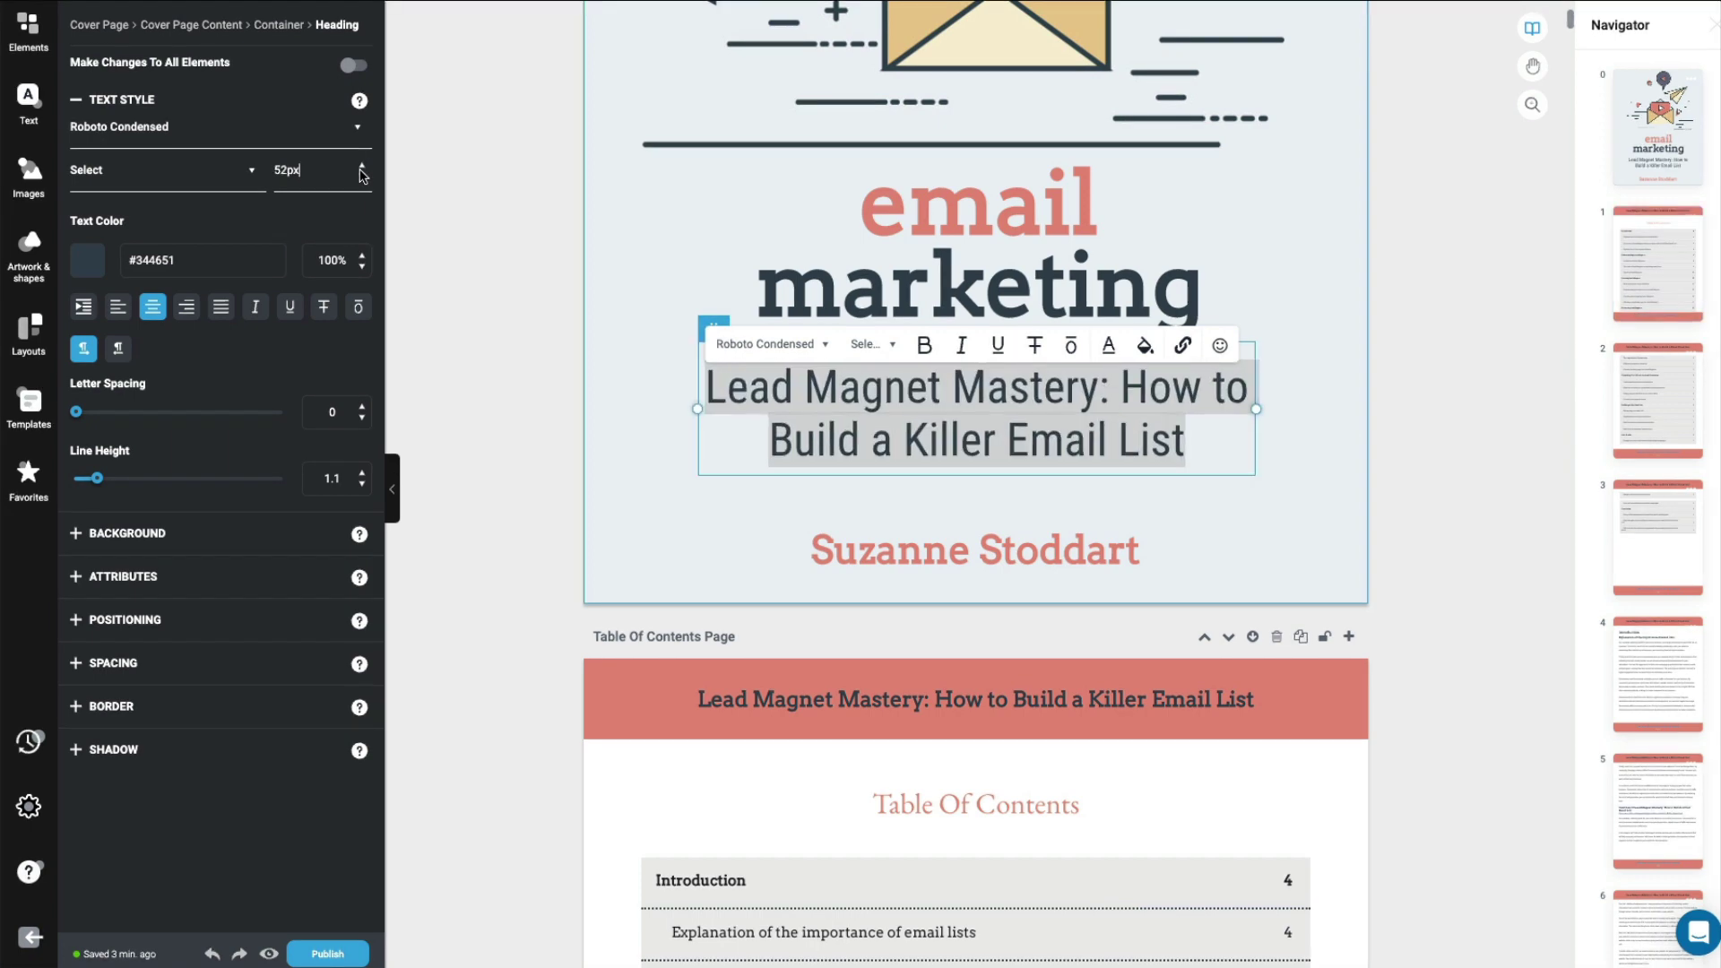
- Delete the 'email' and 'marketing' headings from the cover
left_click(794, 230)
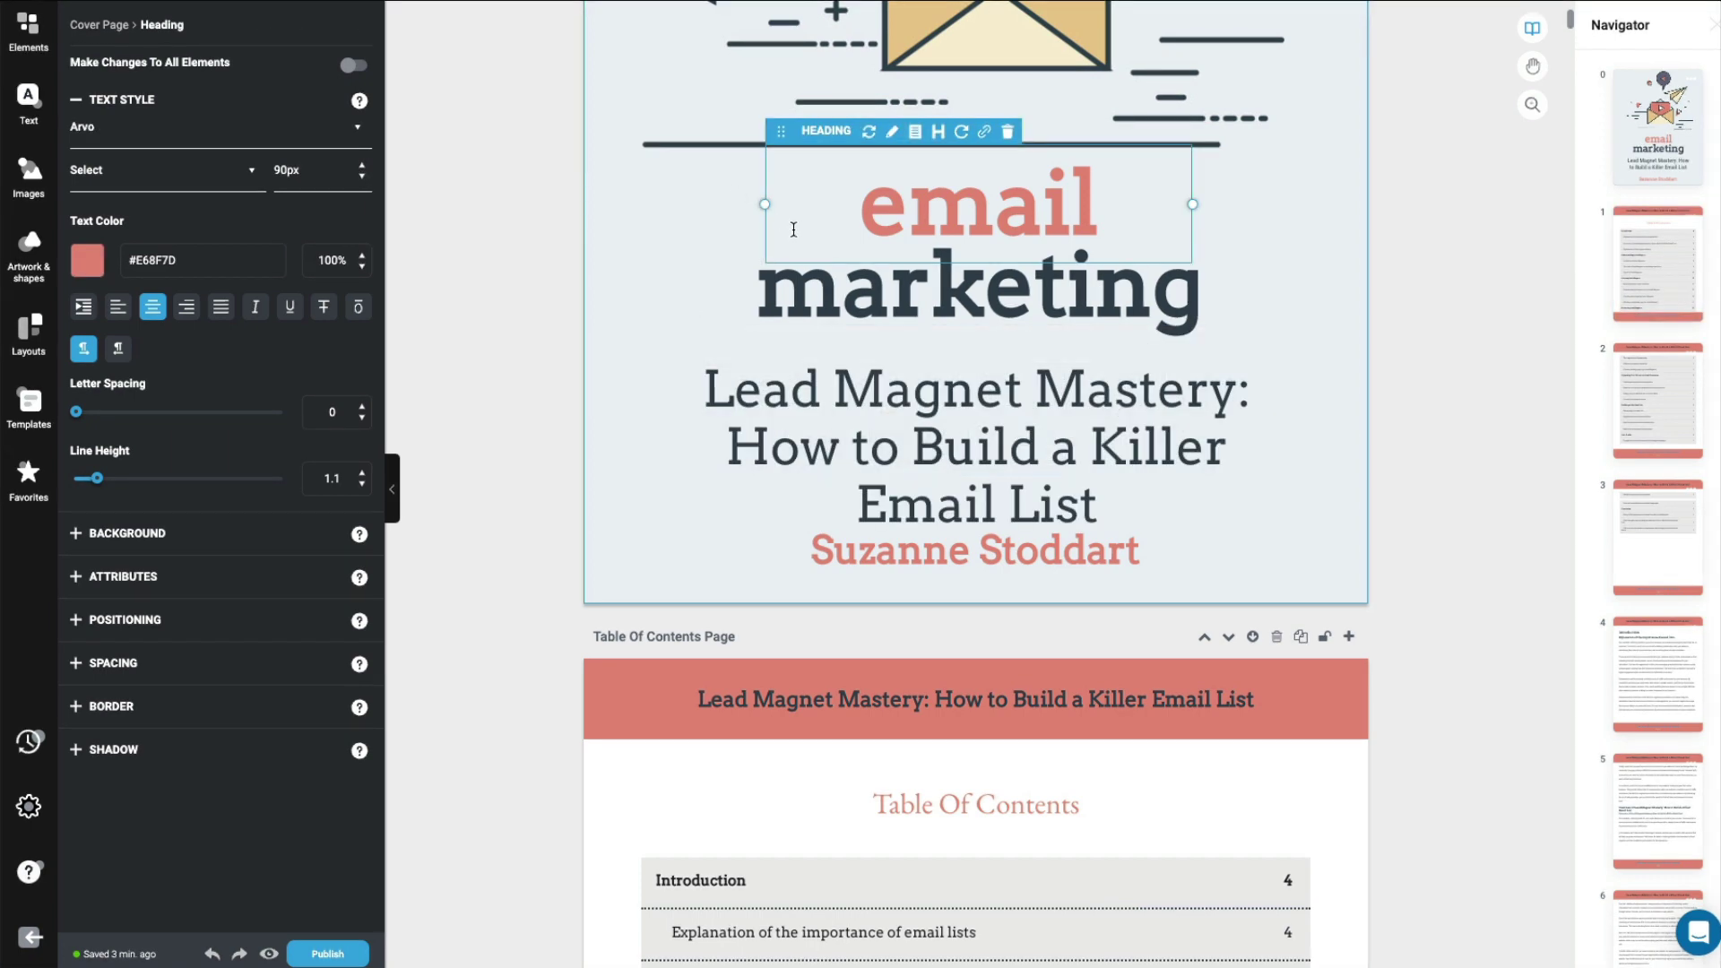
left_click(1008, 132)
left_click(908, 277)
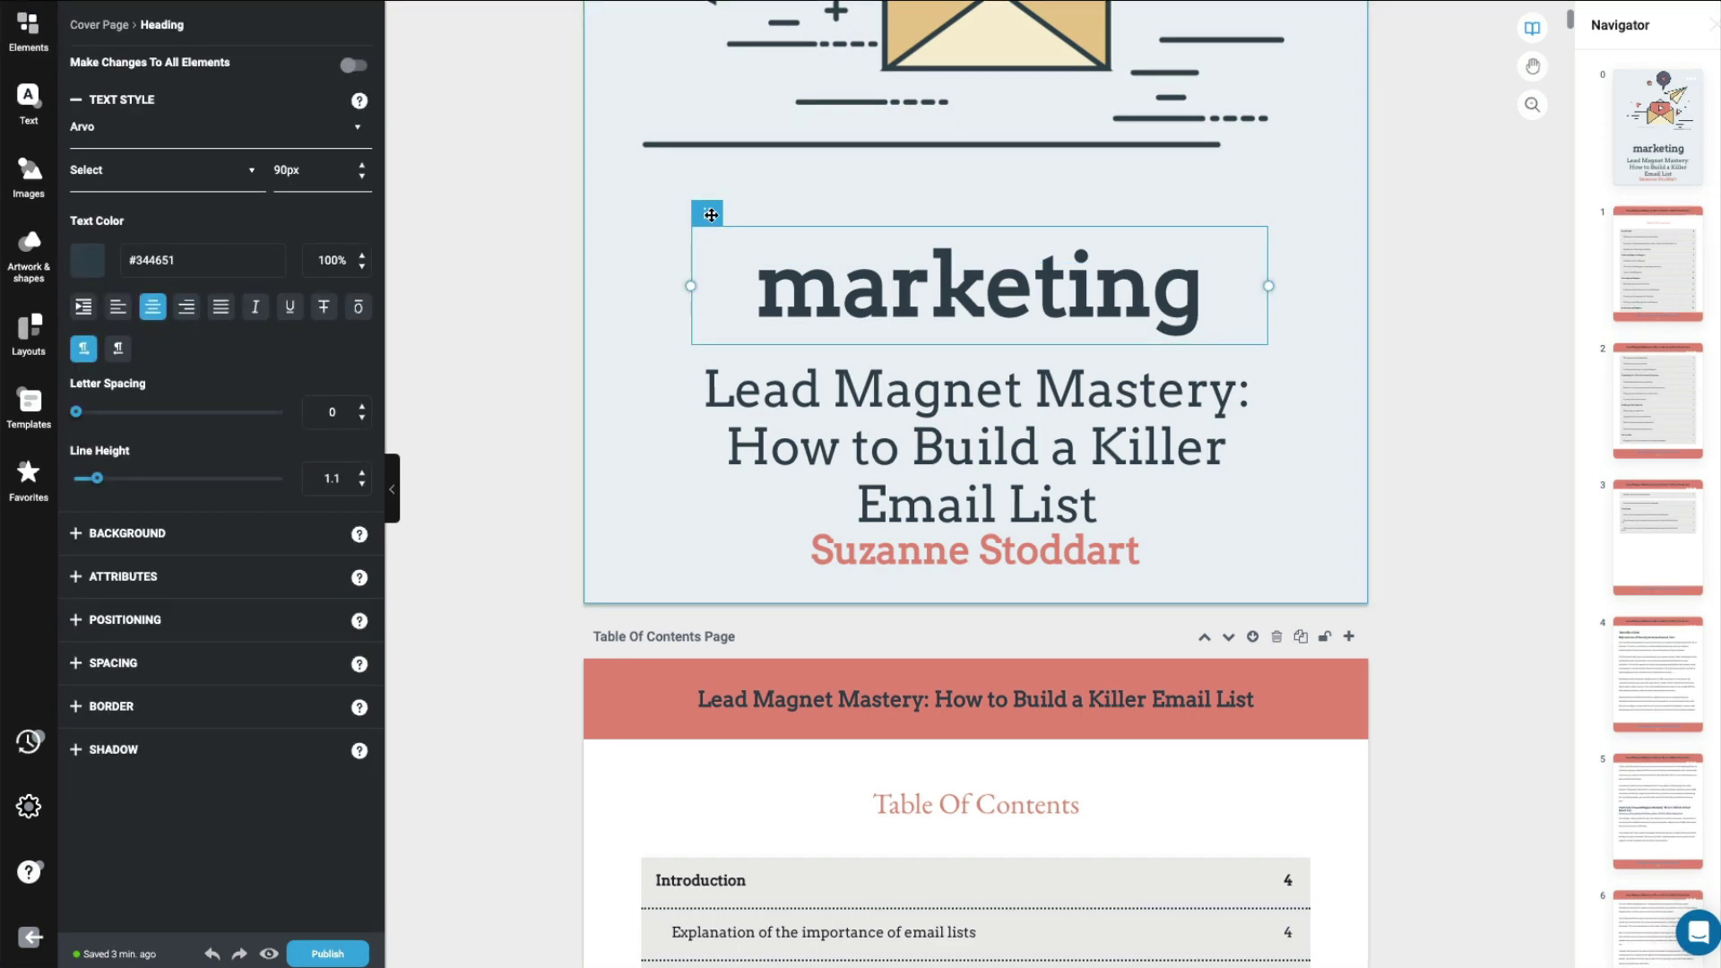
left_click(933, 216)
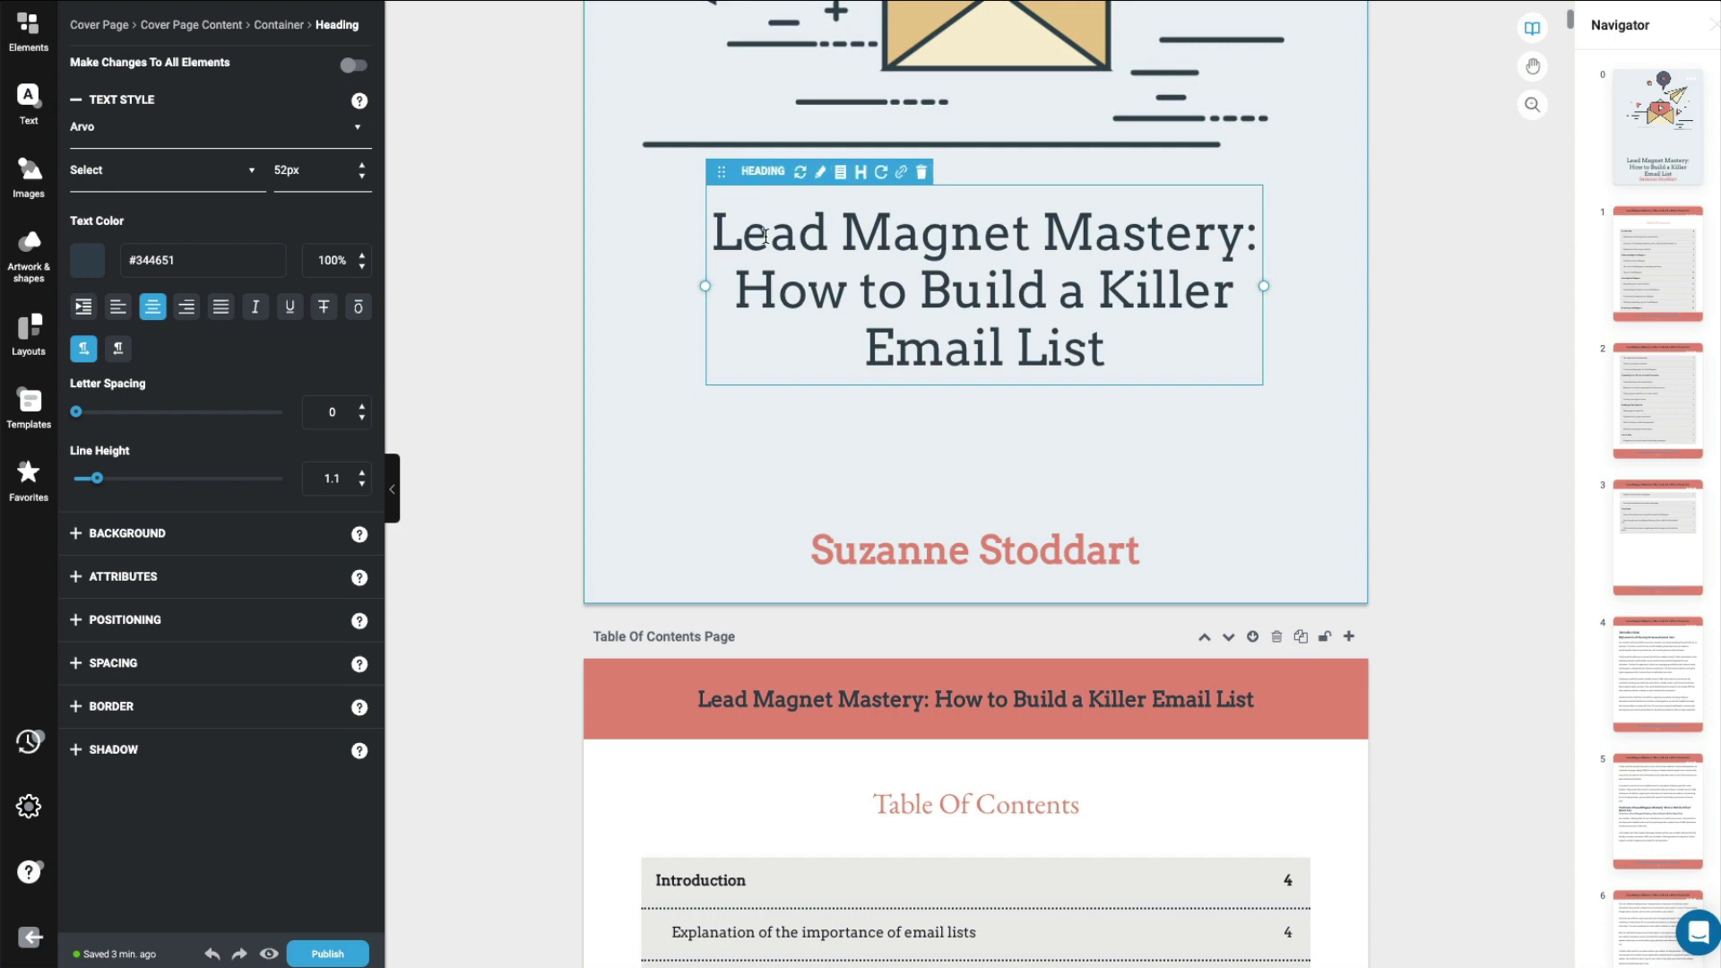
- Select the cover title and make it bold at 62px
triple_click(718, 234)
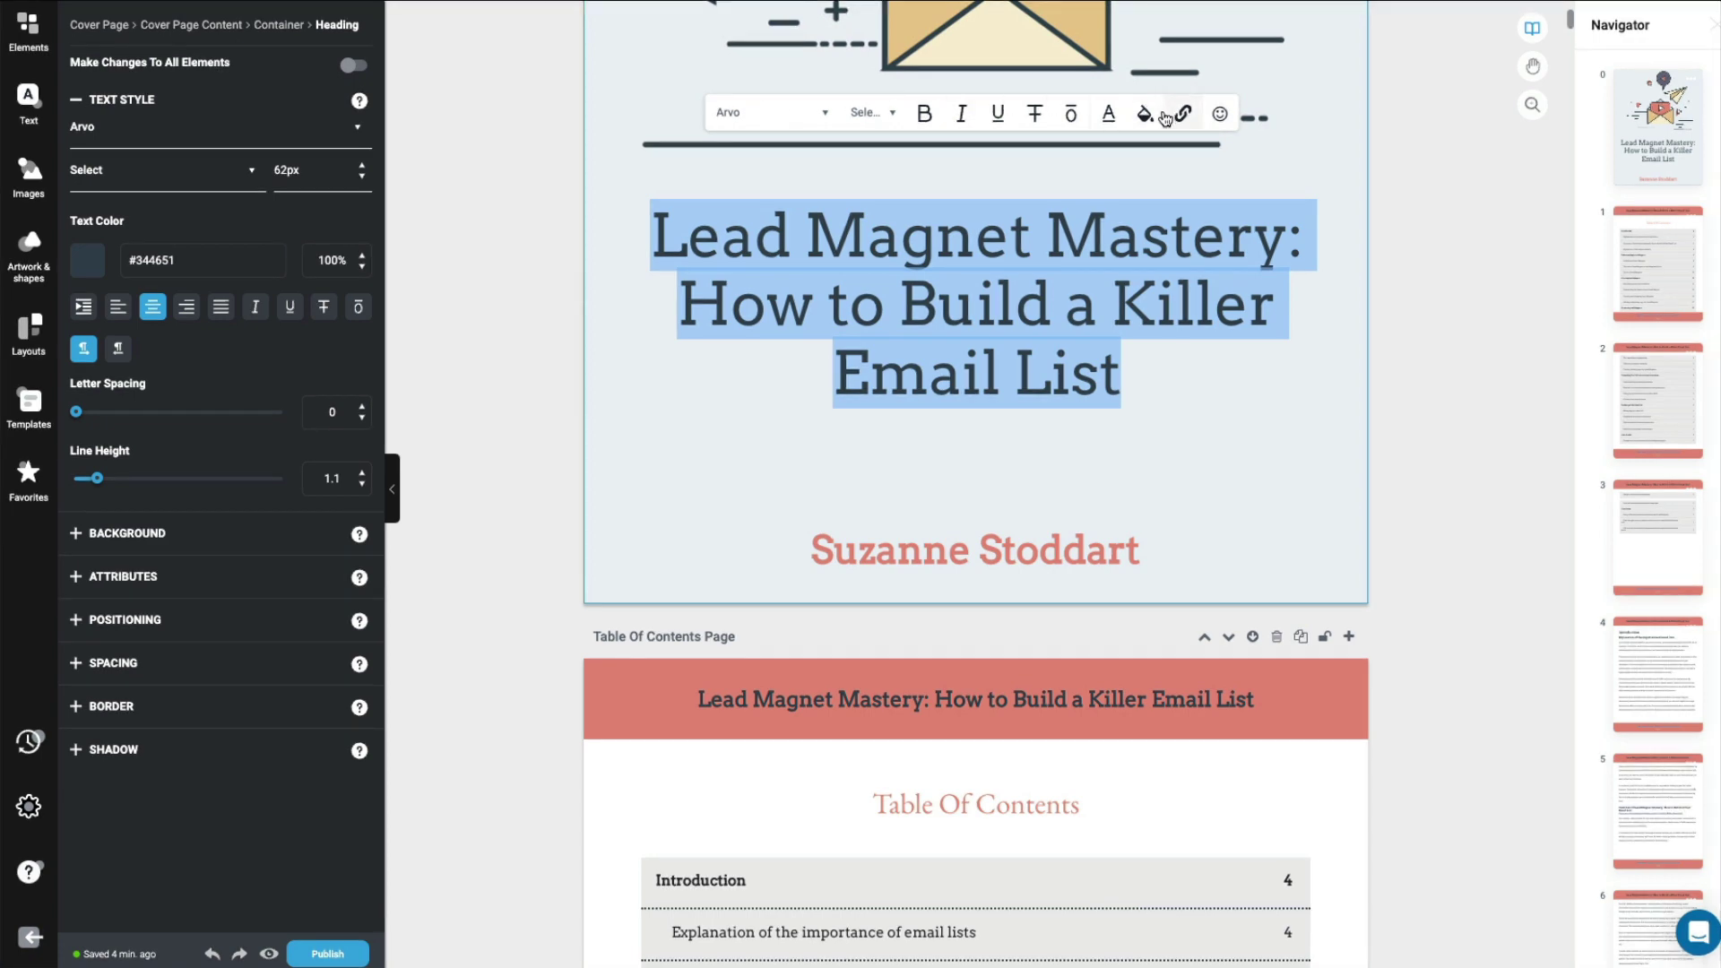
left_click(925, 118)
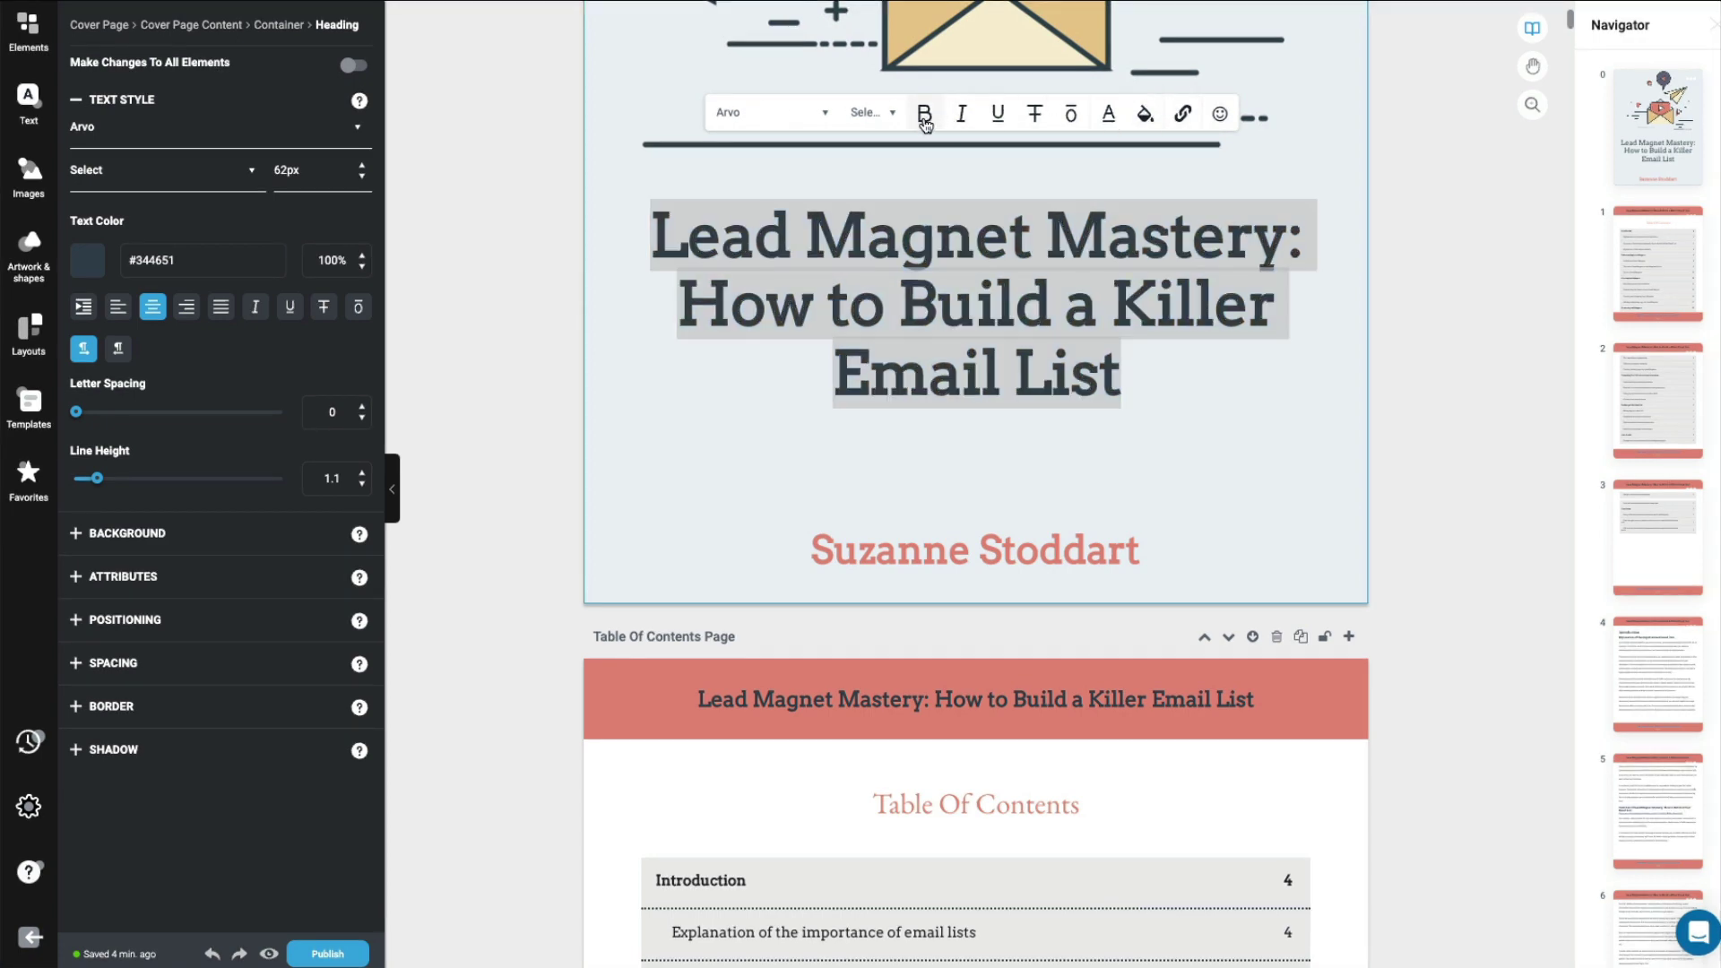
scroll(650, 396, "up", 2)
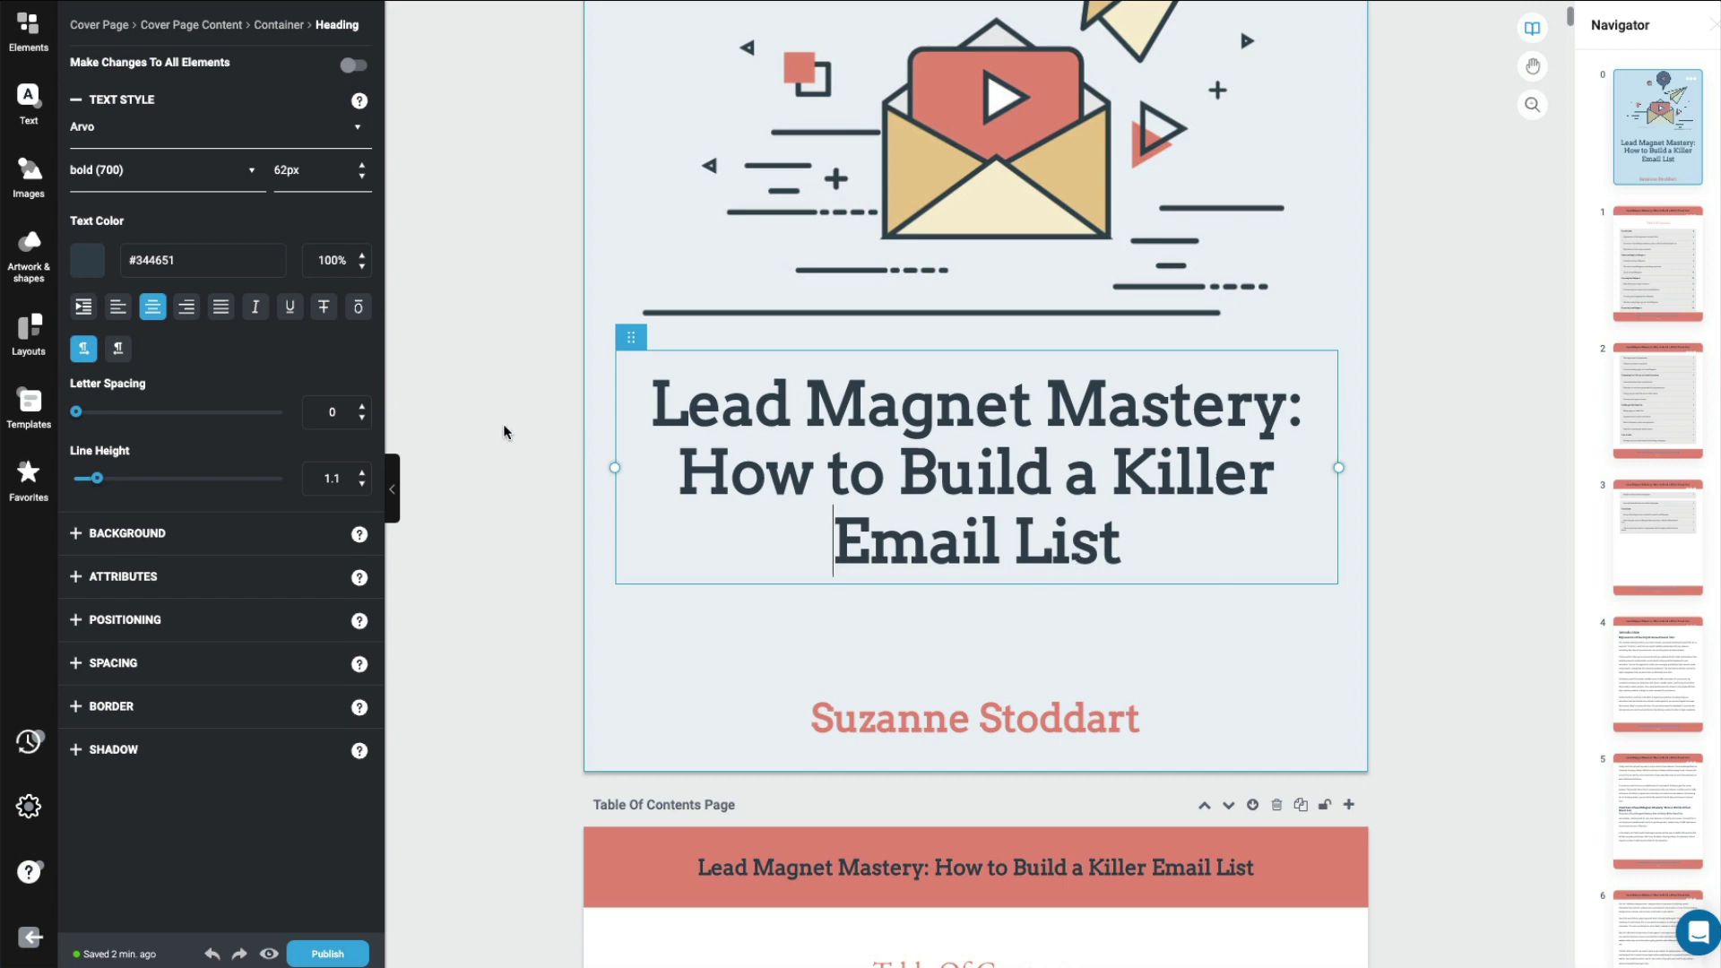
- Recolour the cover title salmon red to match the author name
left_click_drag(651, 404, 1165, 547)
left_click(1109, 286)
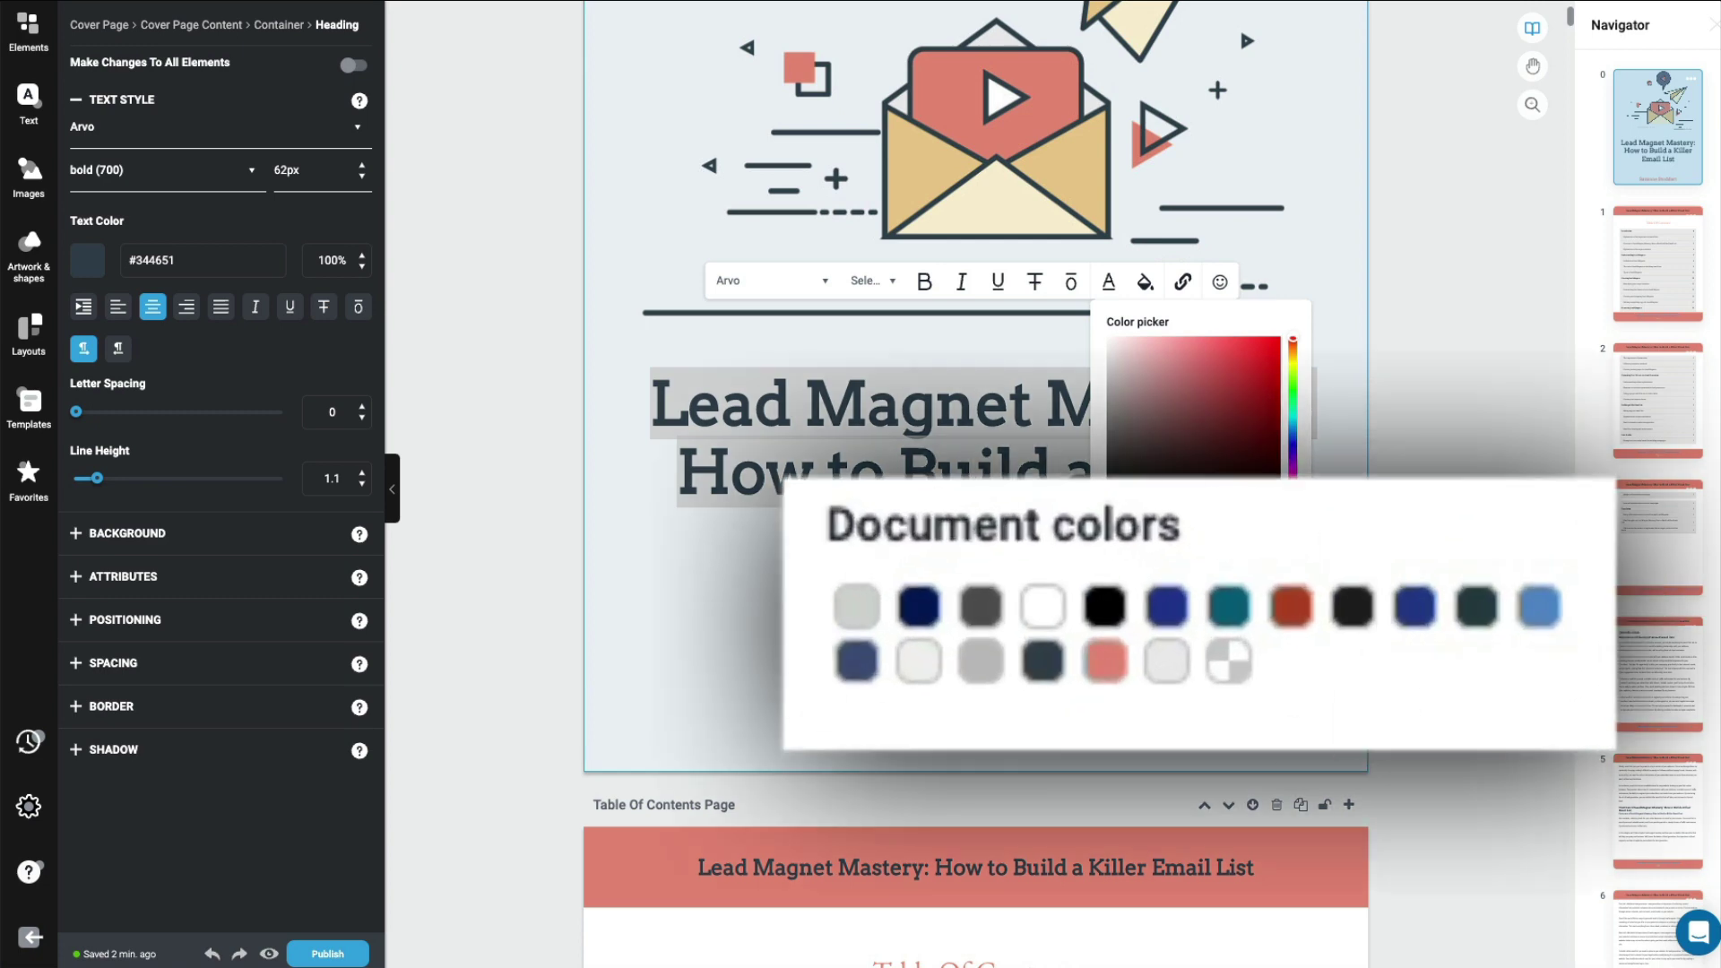
left_click(1110, 689)
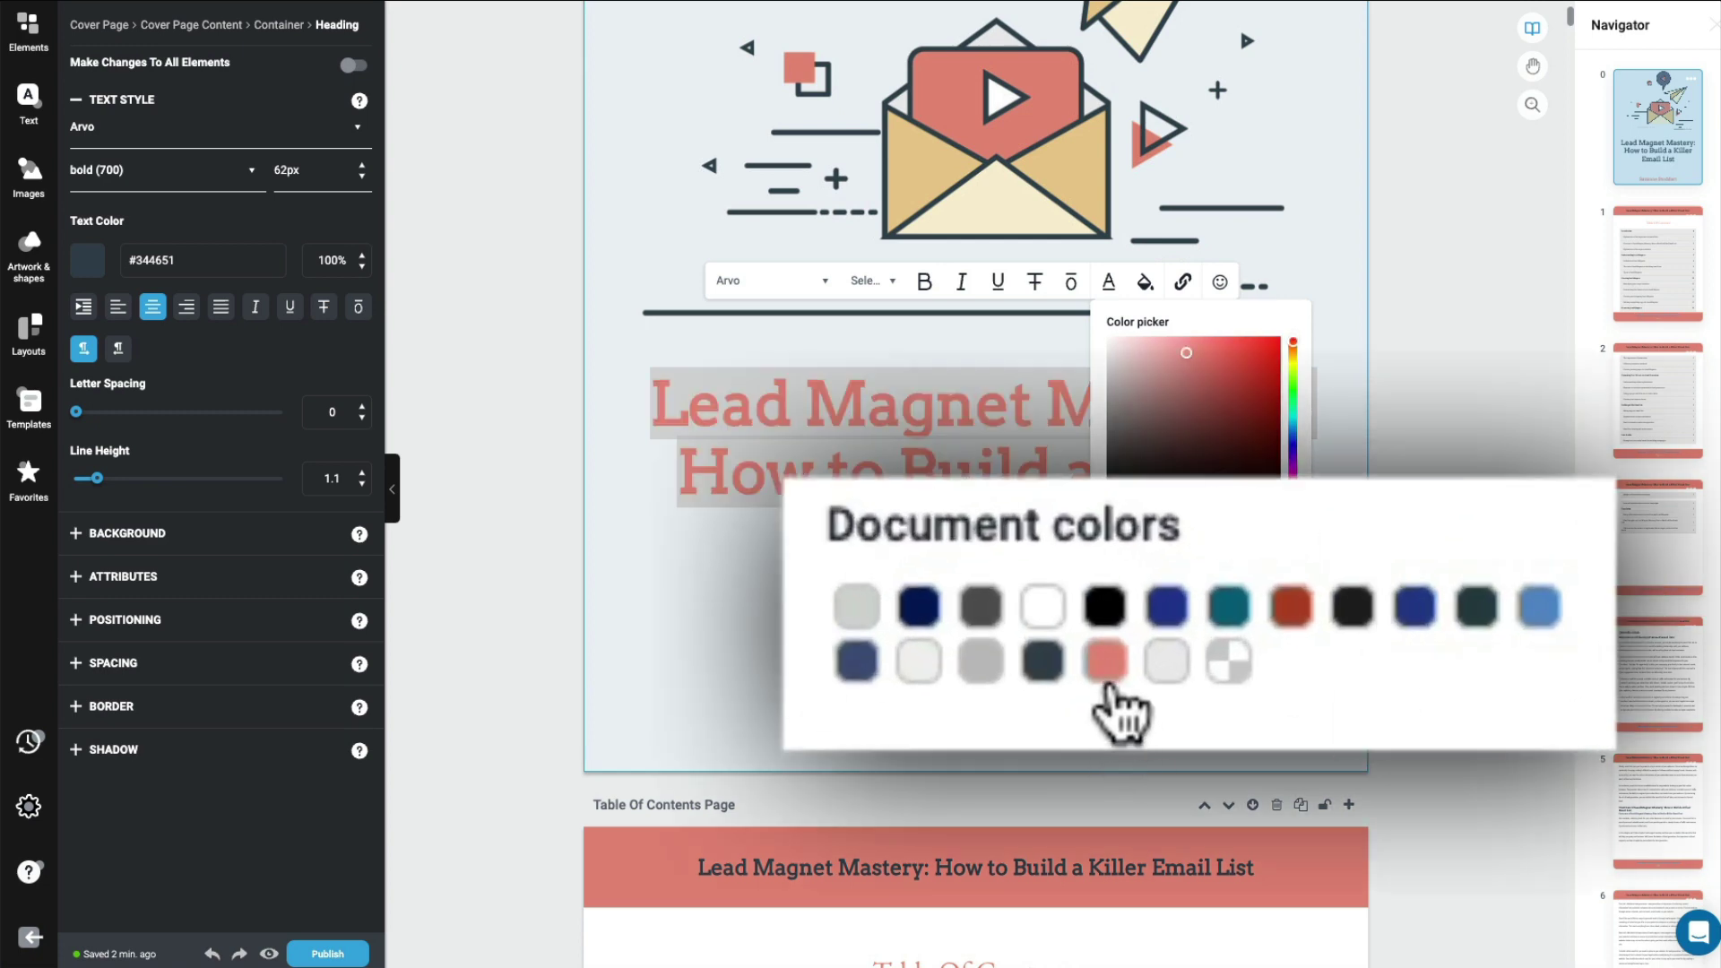
left_click(1221, 665)
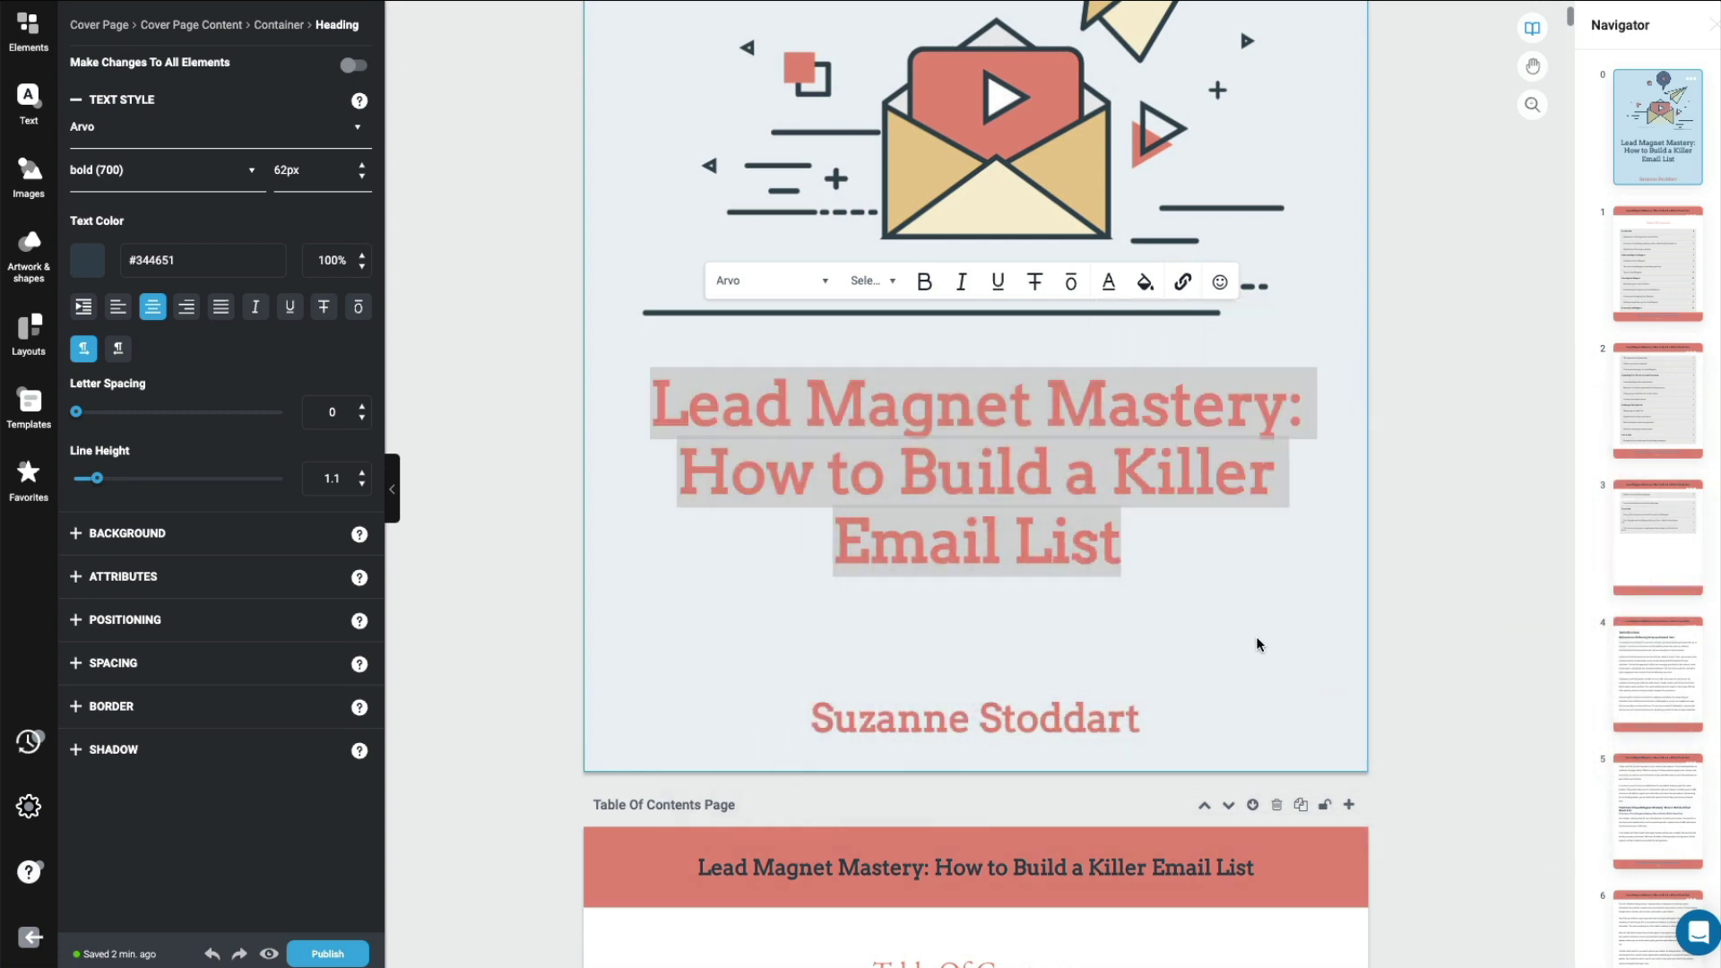
left_click(699, 515)
- Replace the contents-page footer title with 'Legitimate Affiliate Training' at 20px
scroll(703, 563, "down", 5)
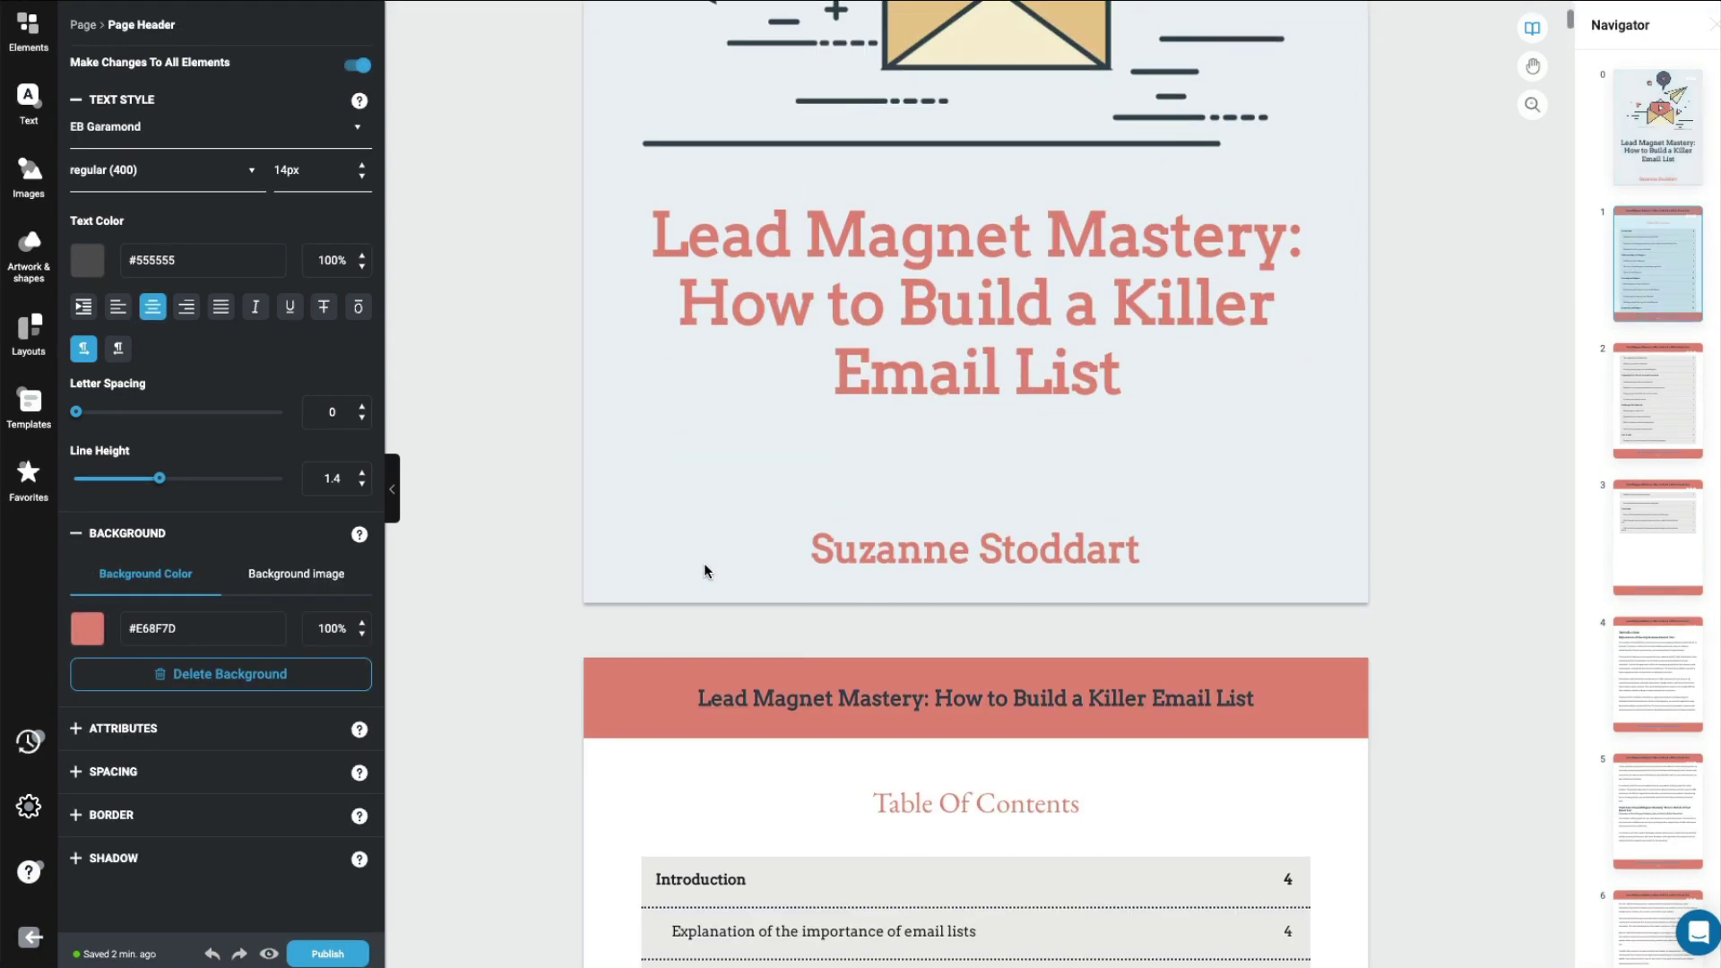
scroll(703, 563, "down", 5)
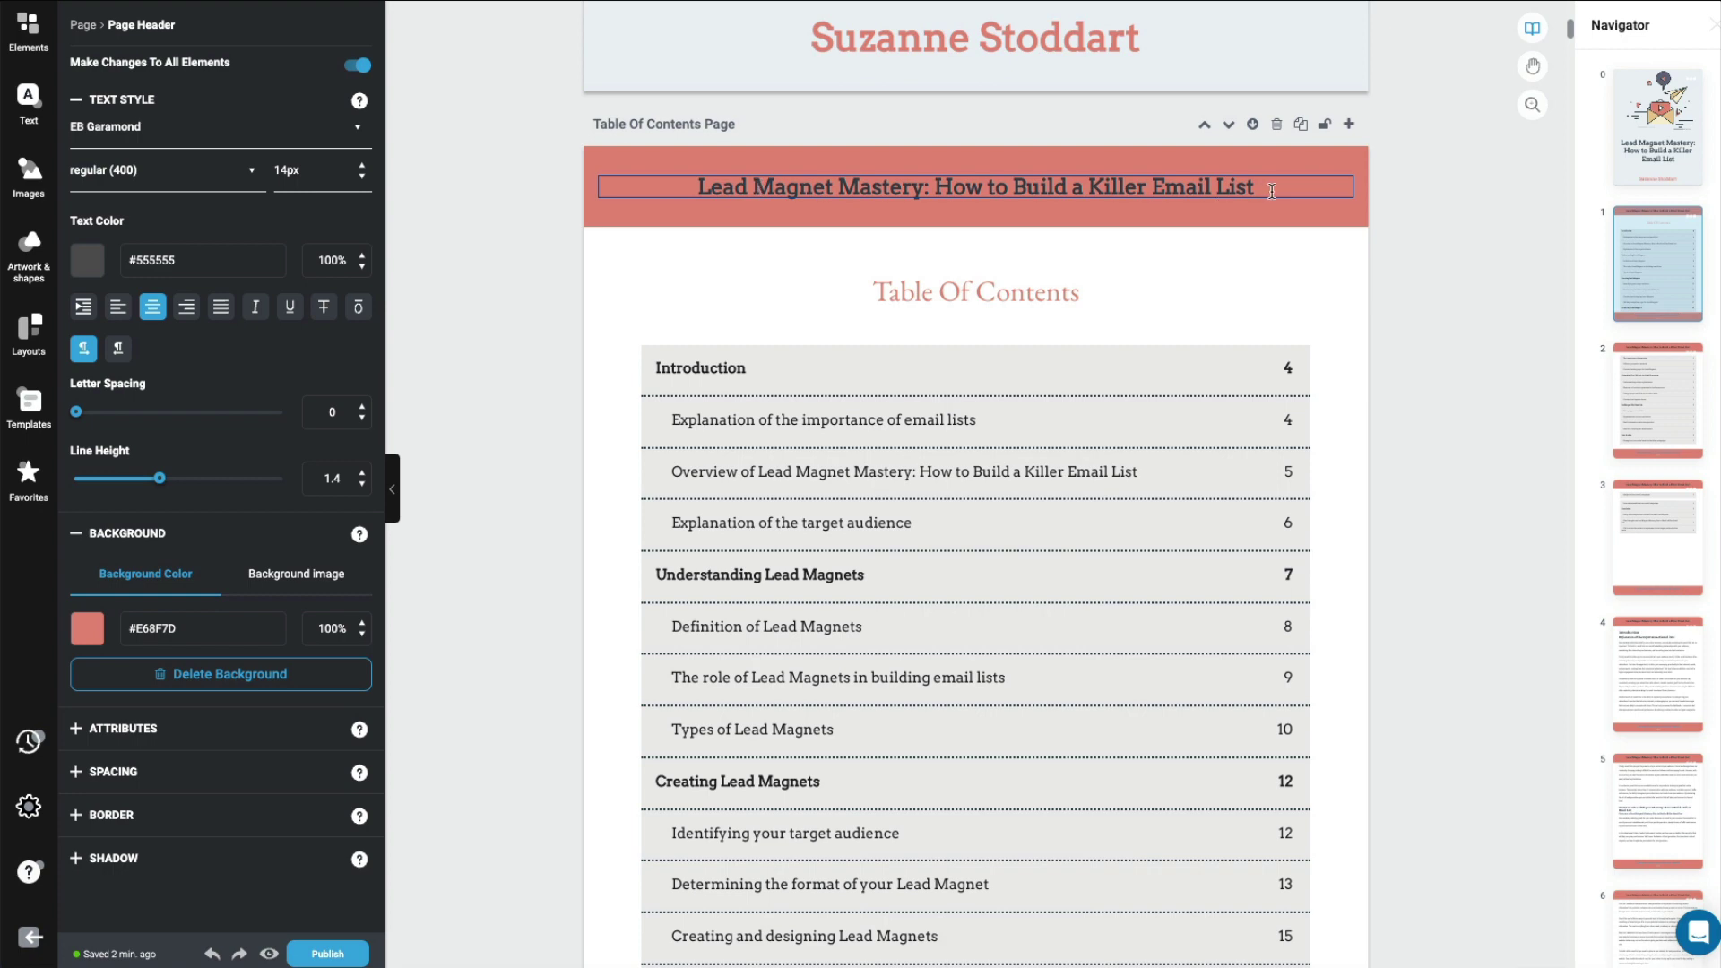
scroll(1443, 507, "down", 6)
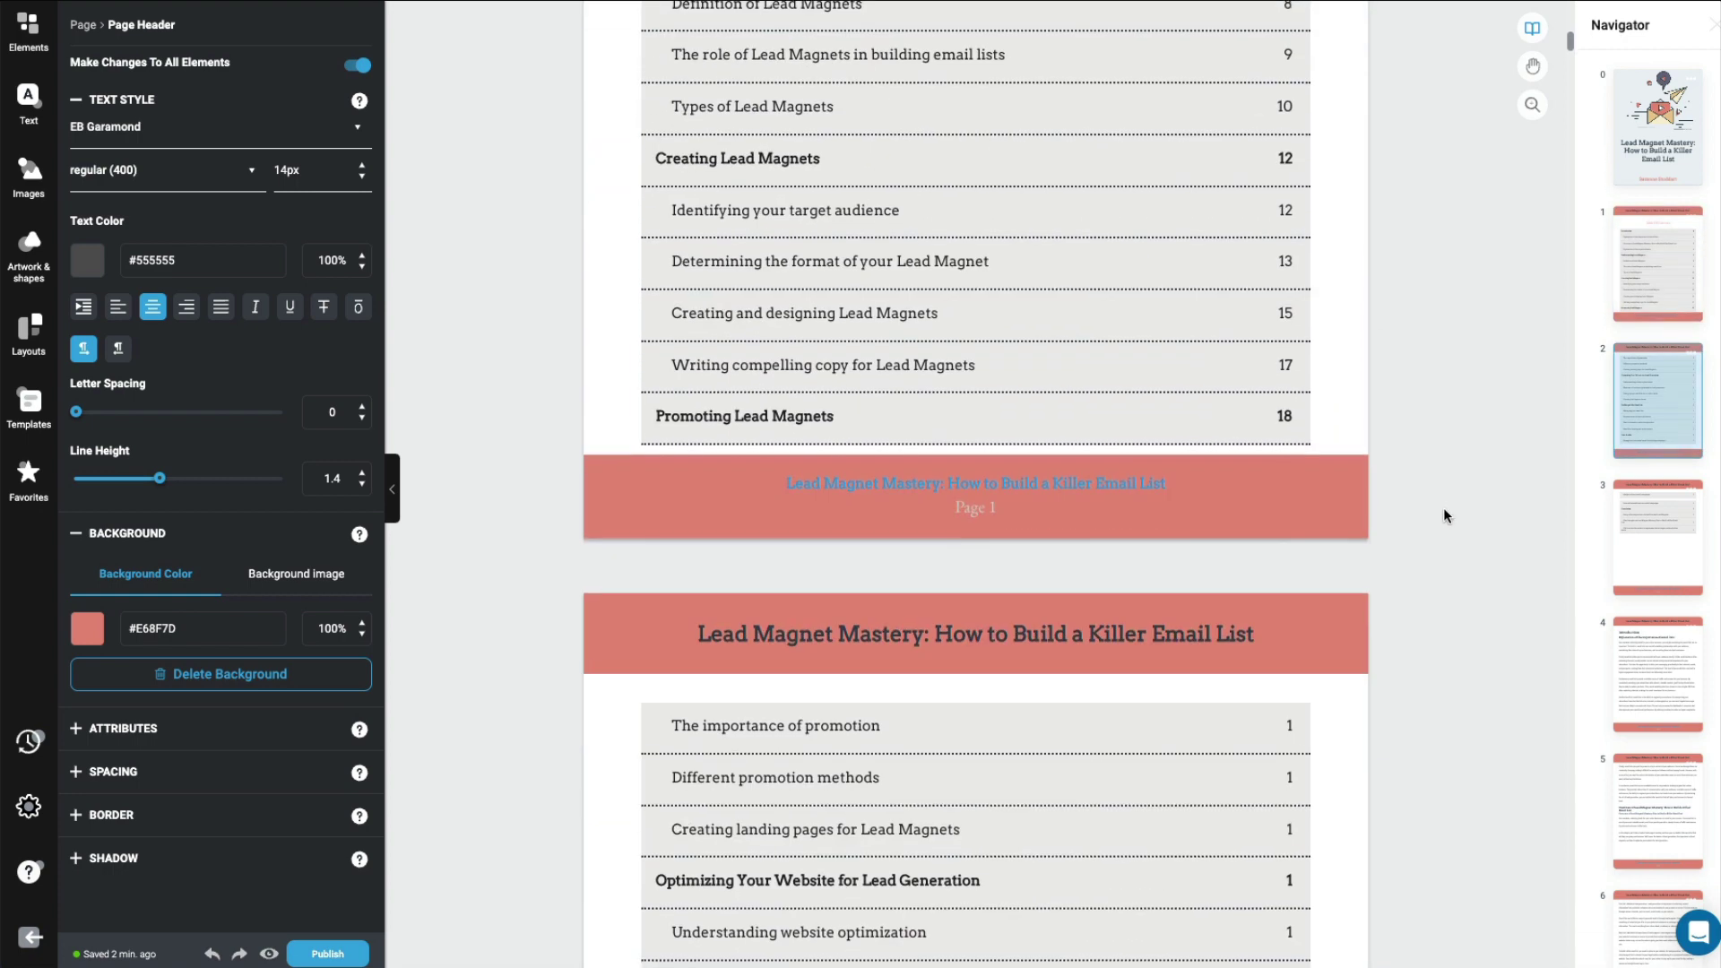
scroll(1443, 508, "down", 3)
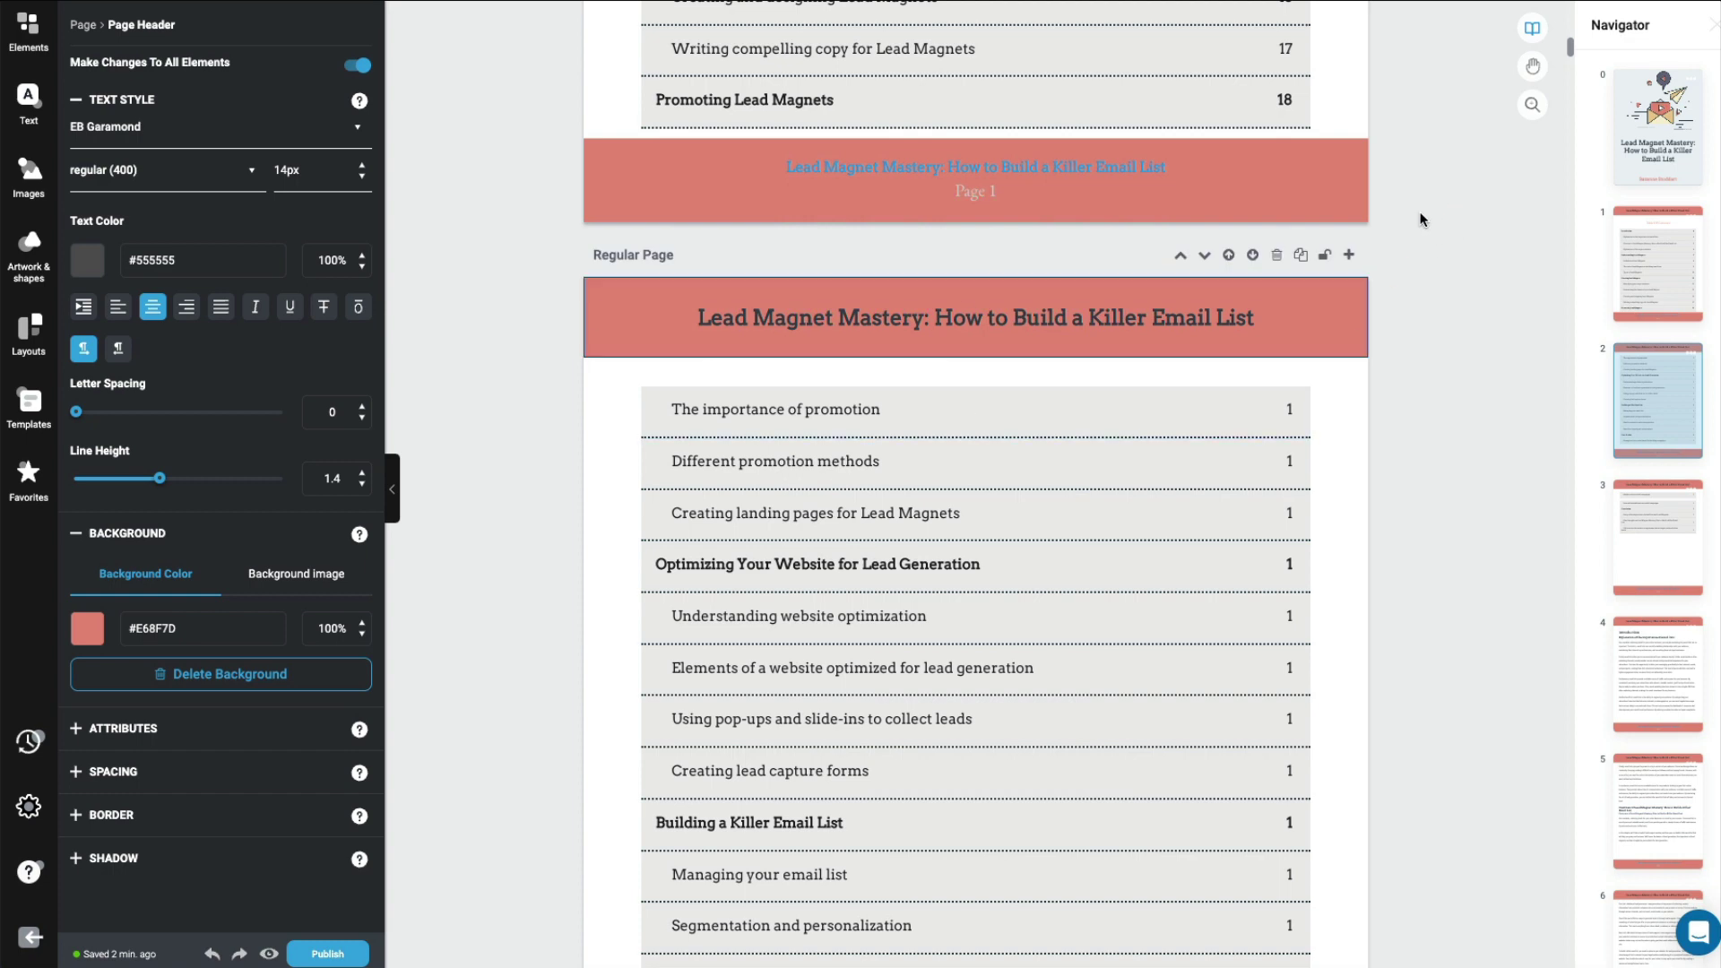
scroll(1421, 220, "up", 4)
left_click(773, 570)
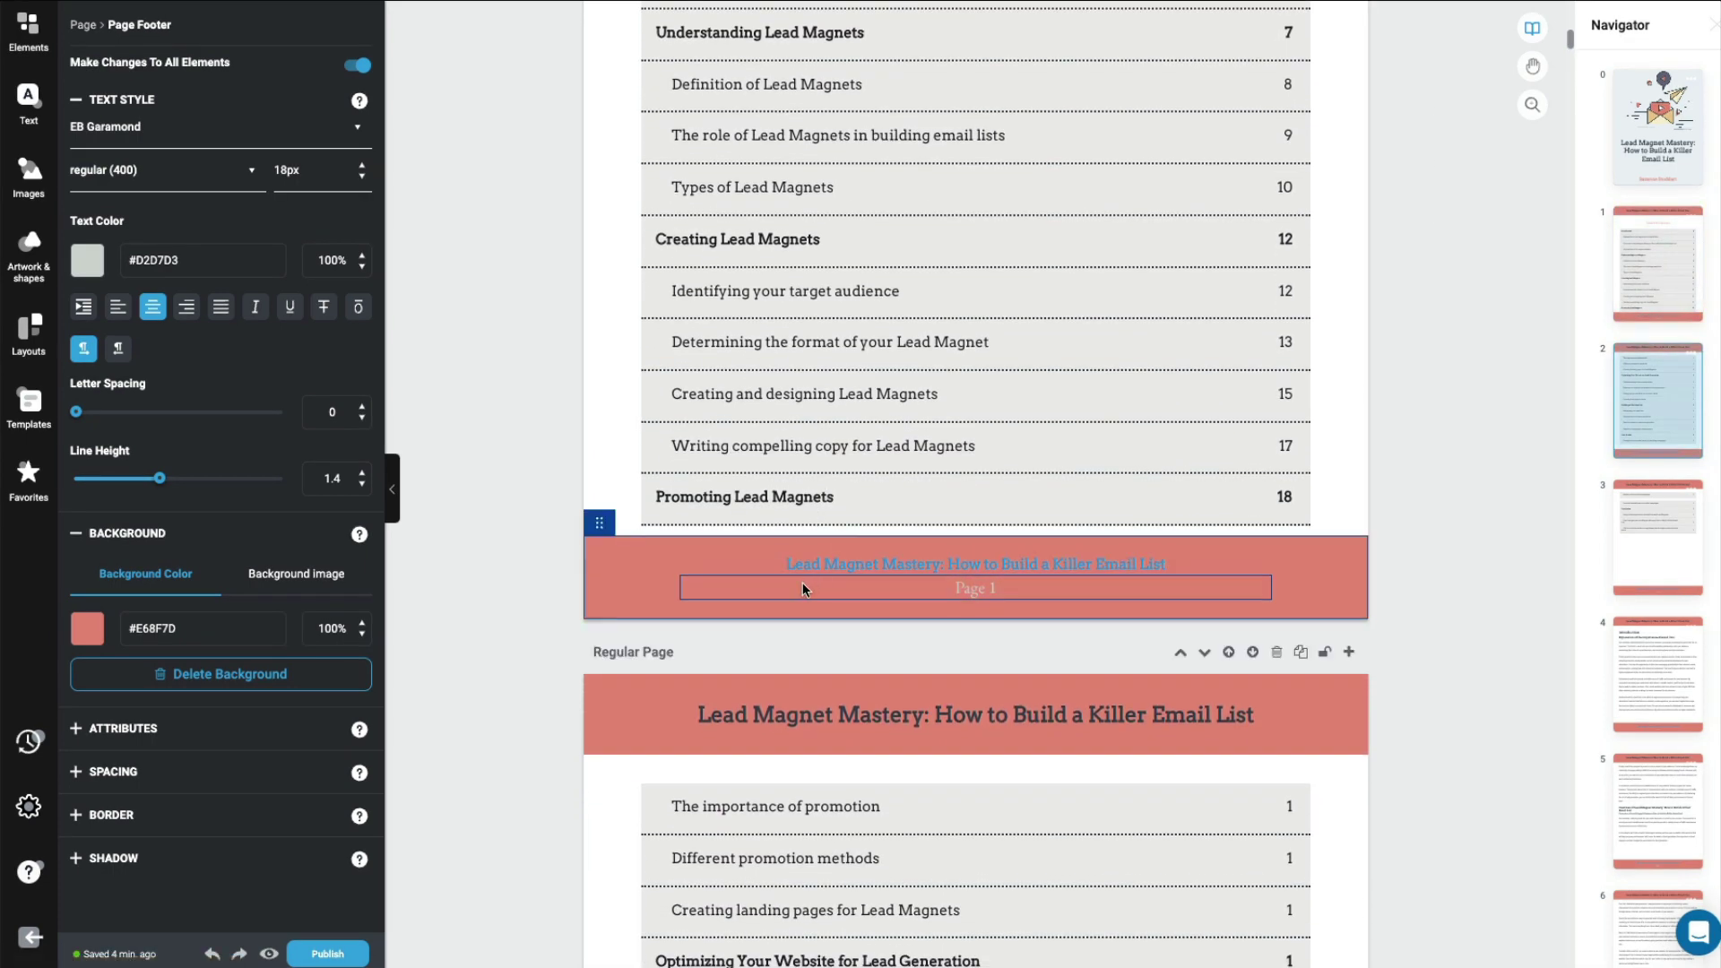
left_click_drag(790, 565, 1167, 565)
type("Legitimate Affiliate Training")
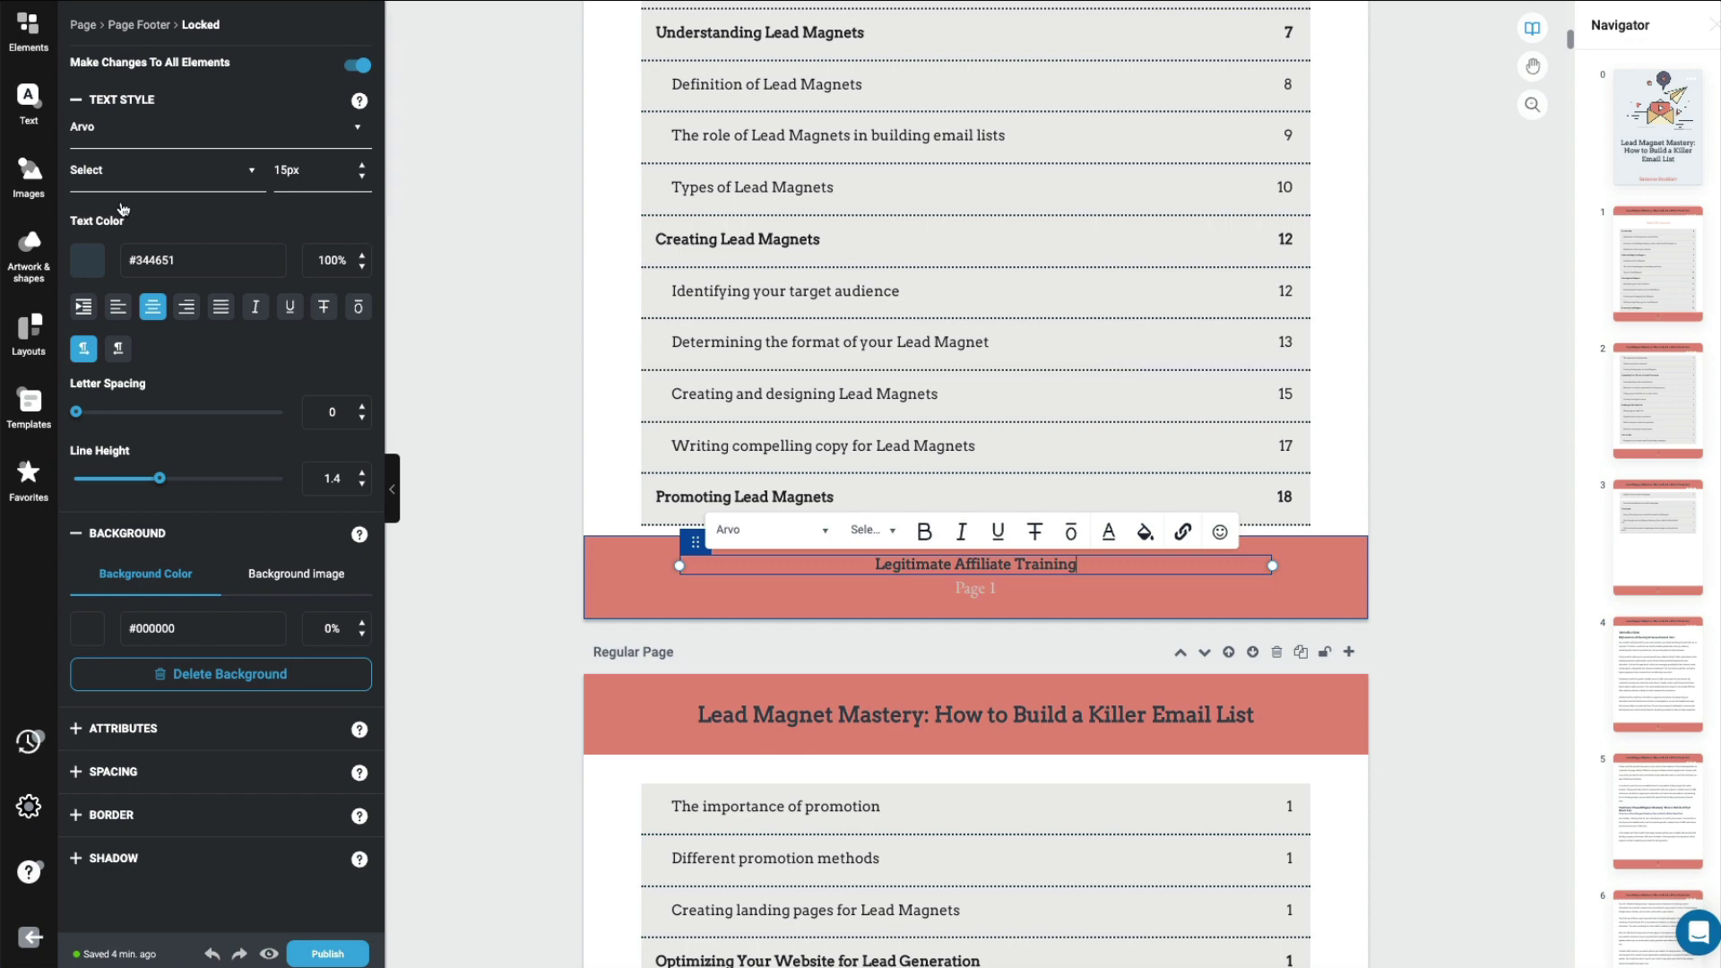
left_click(362, 167)
left_click(362, 175)
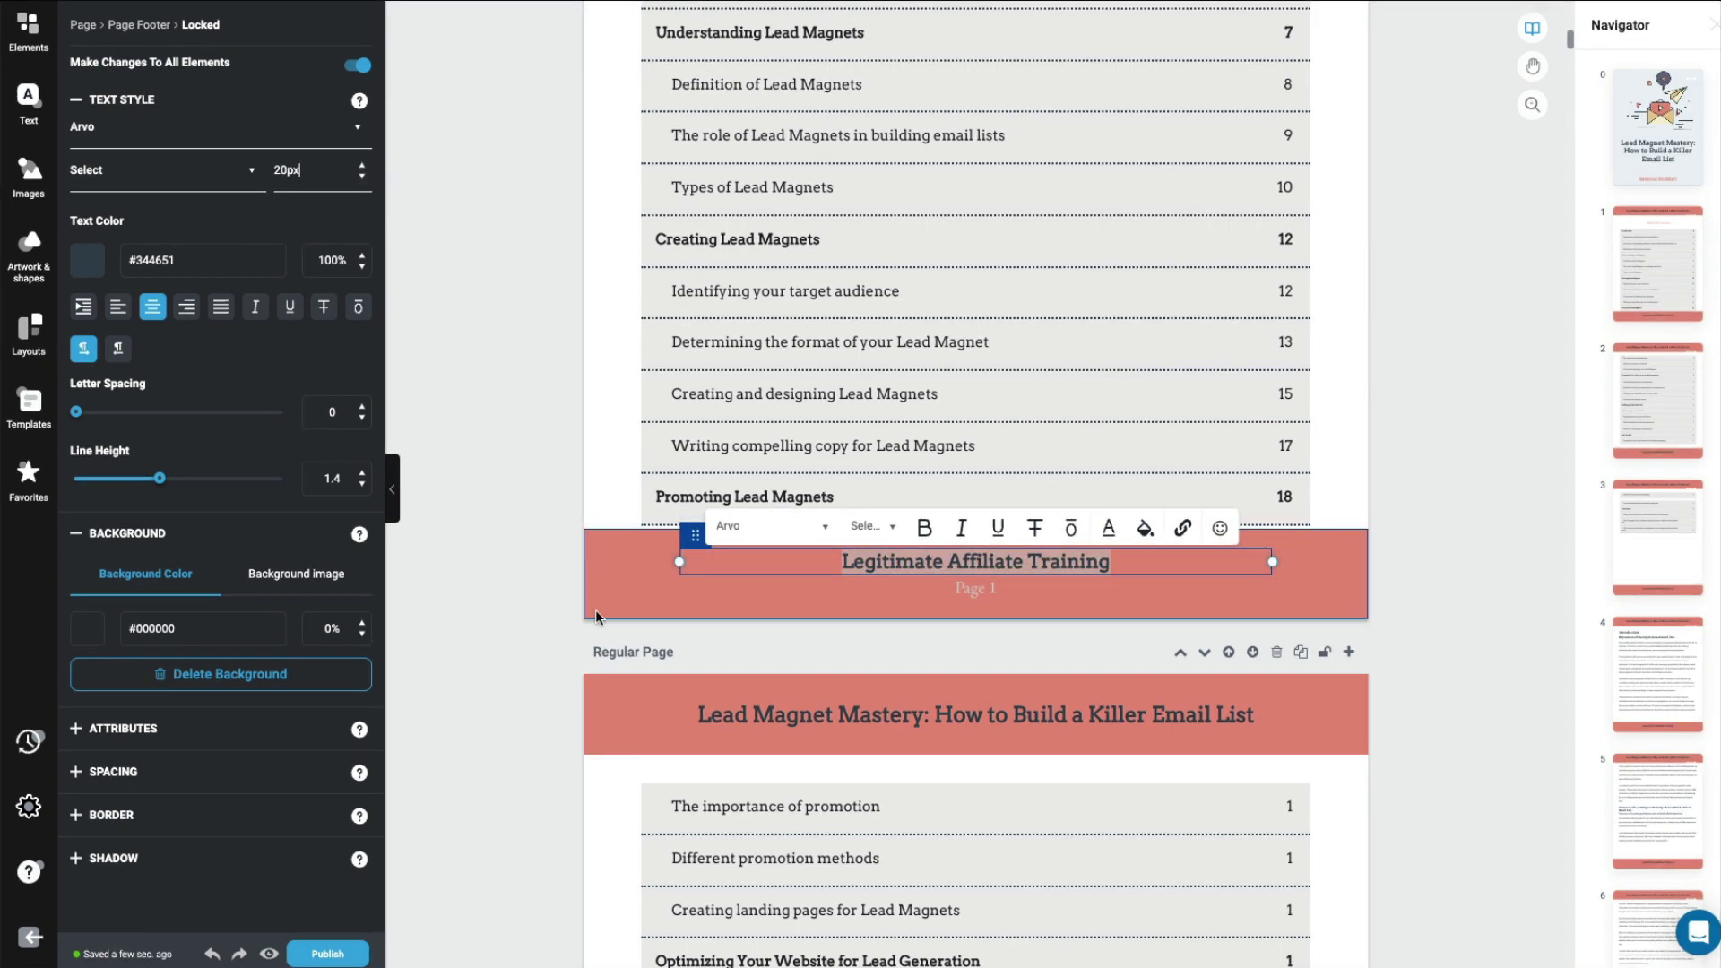
left_click(1185, 530)
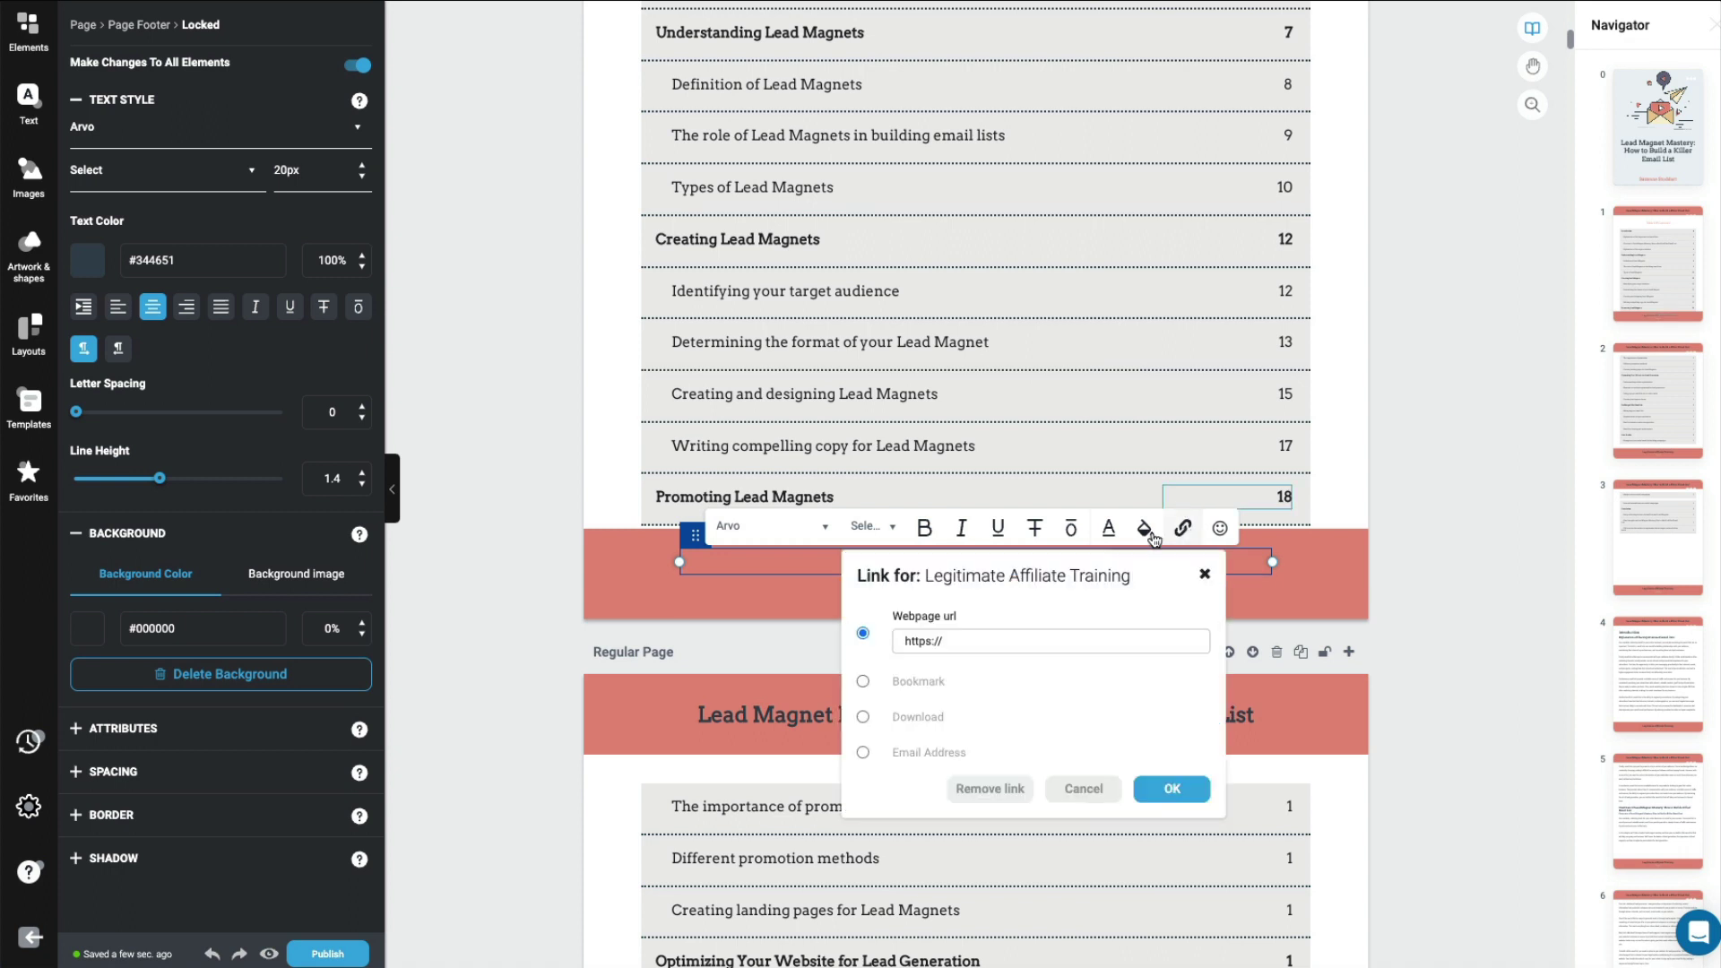
right_click(948, 642)
left_click(1006, 812)
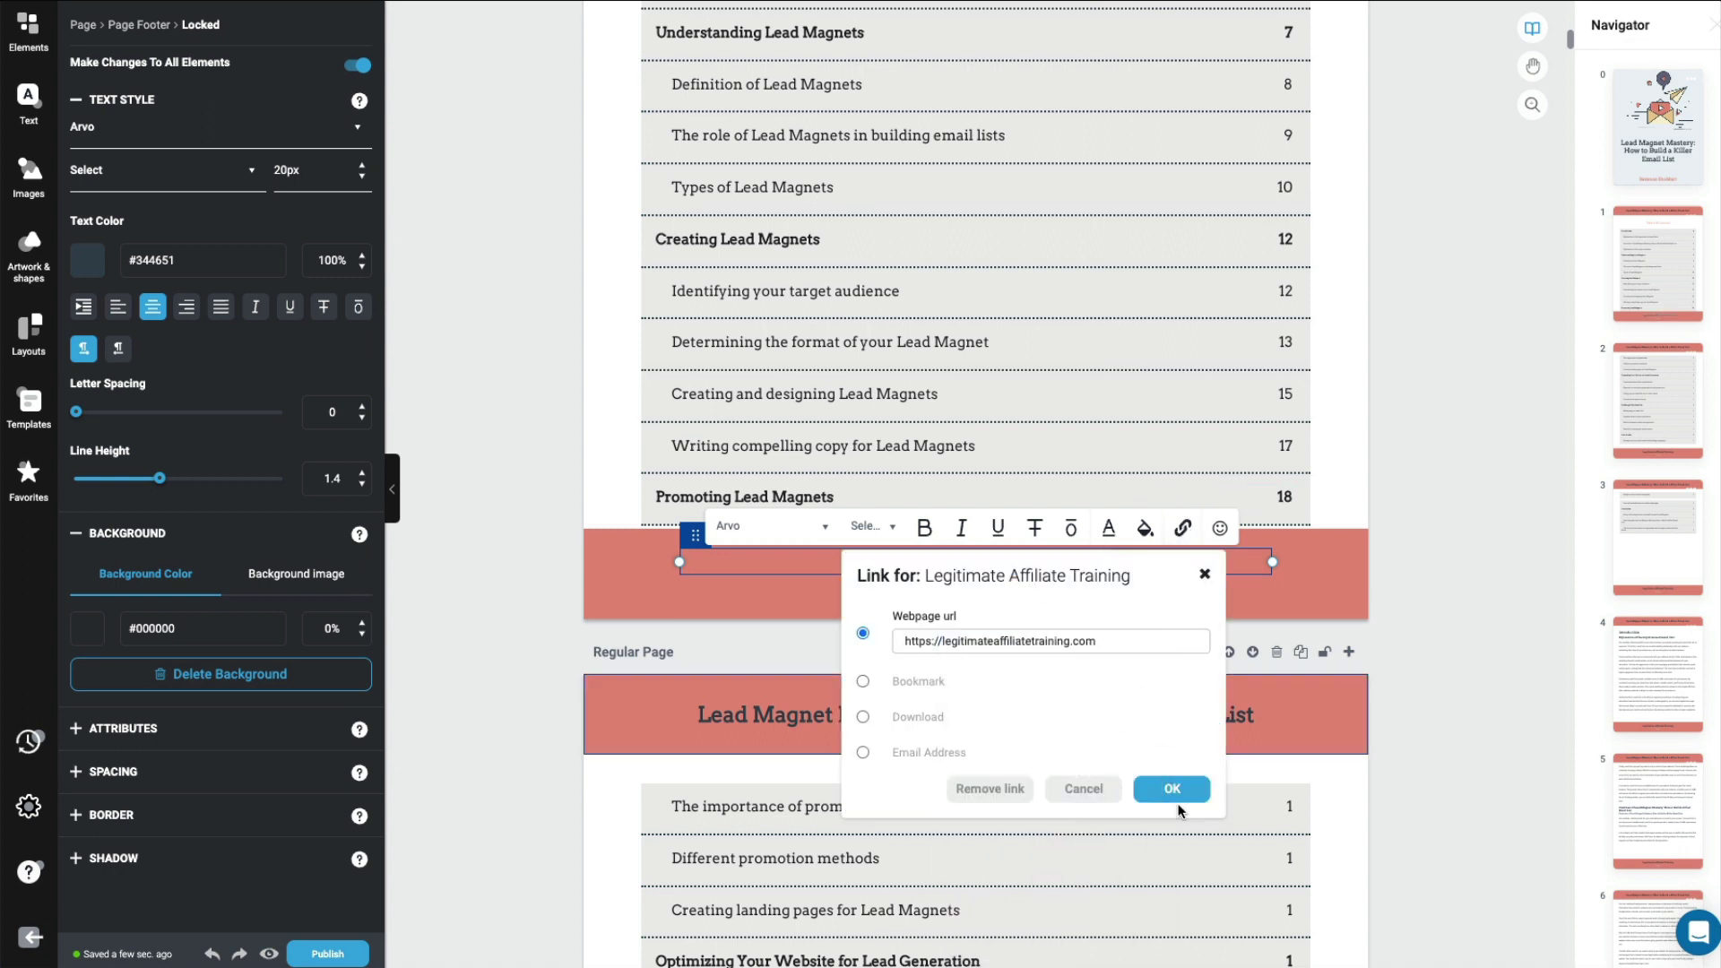
left_click(1166, 790)
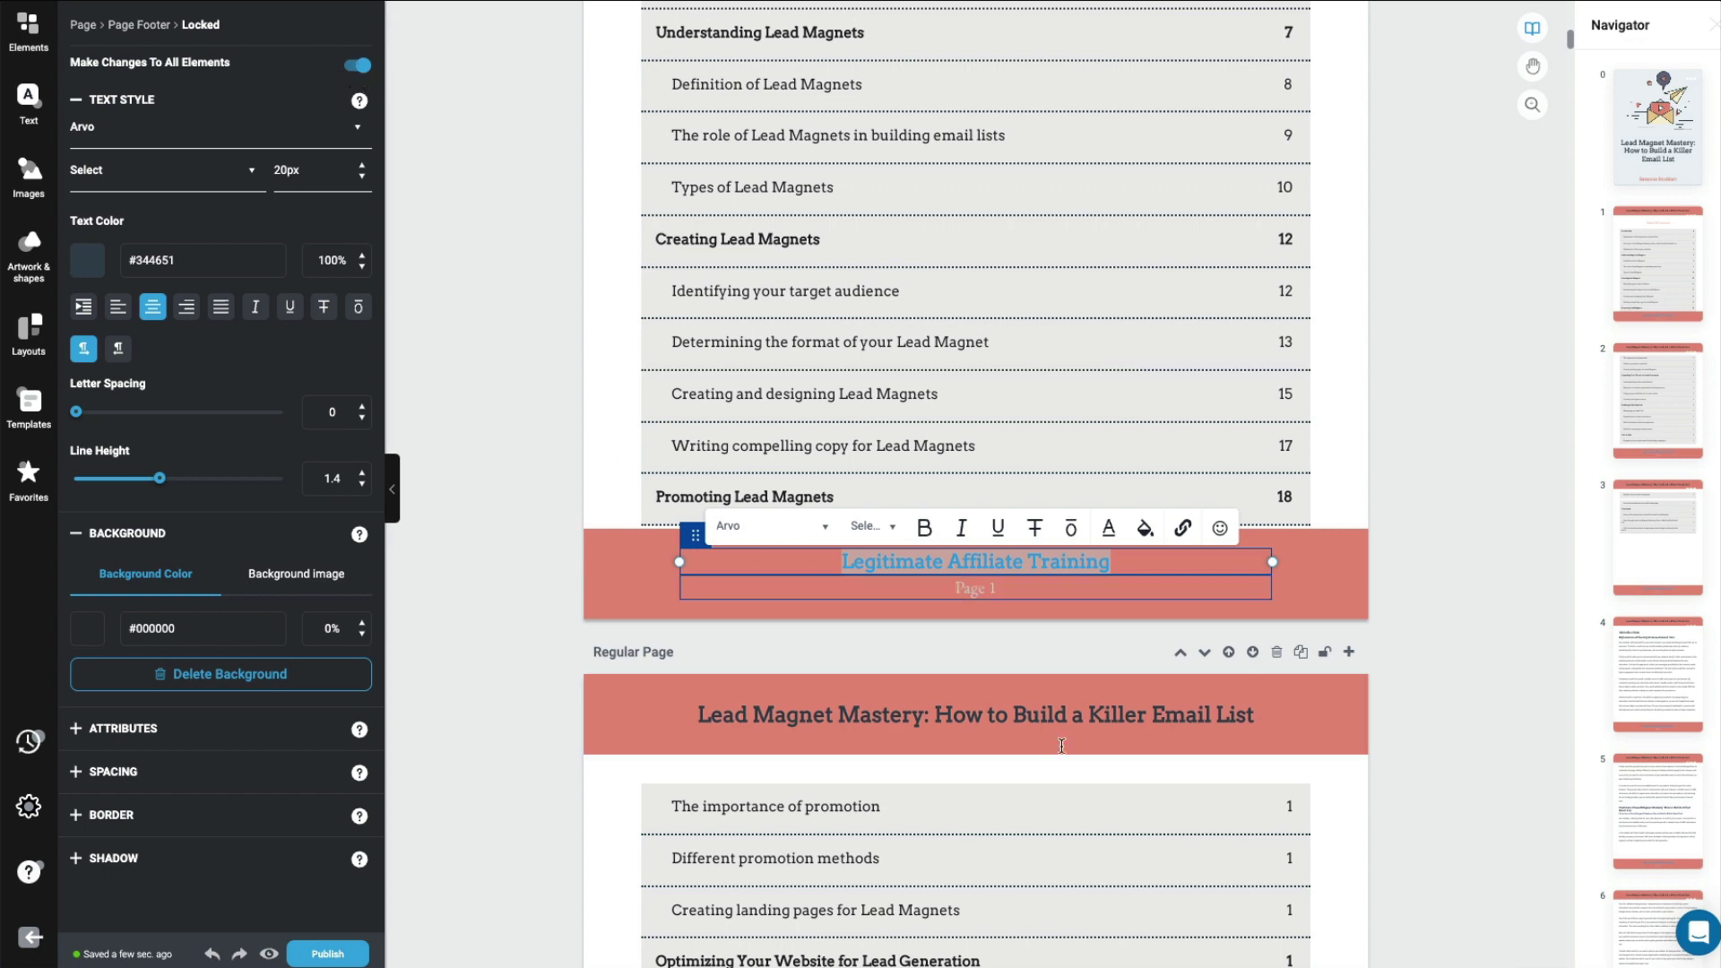
- Add a webpage URL link to 'To build a killer email list' on page 6
left_click(1459, 765)
scroll(1459, 764, "down", 20)
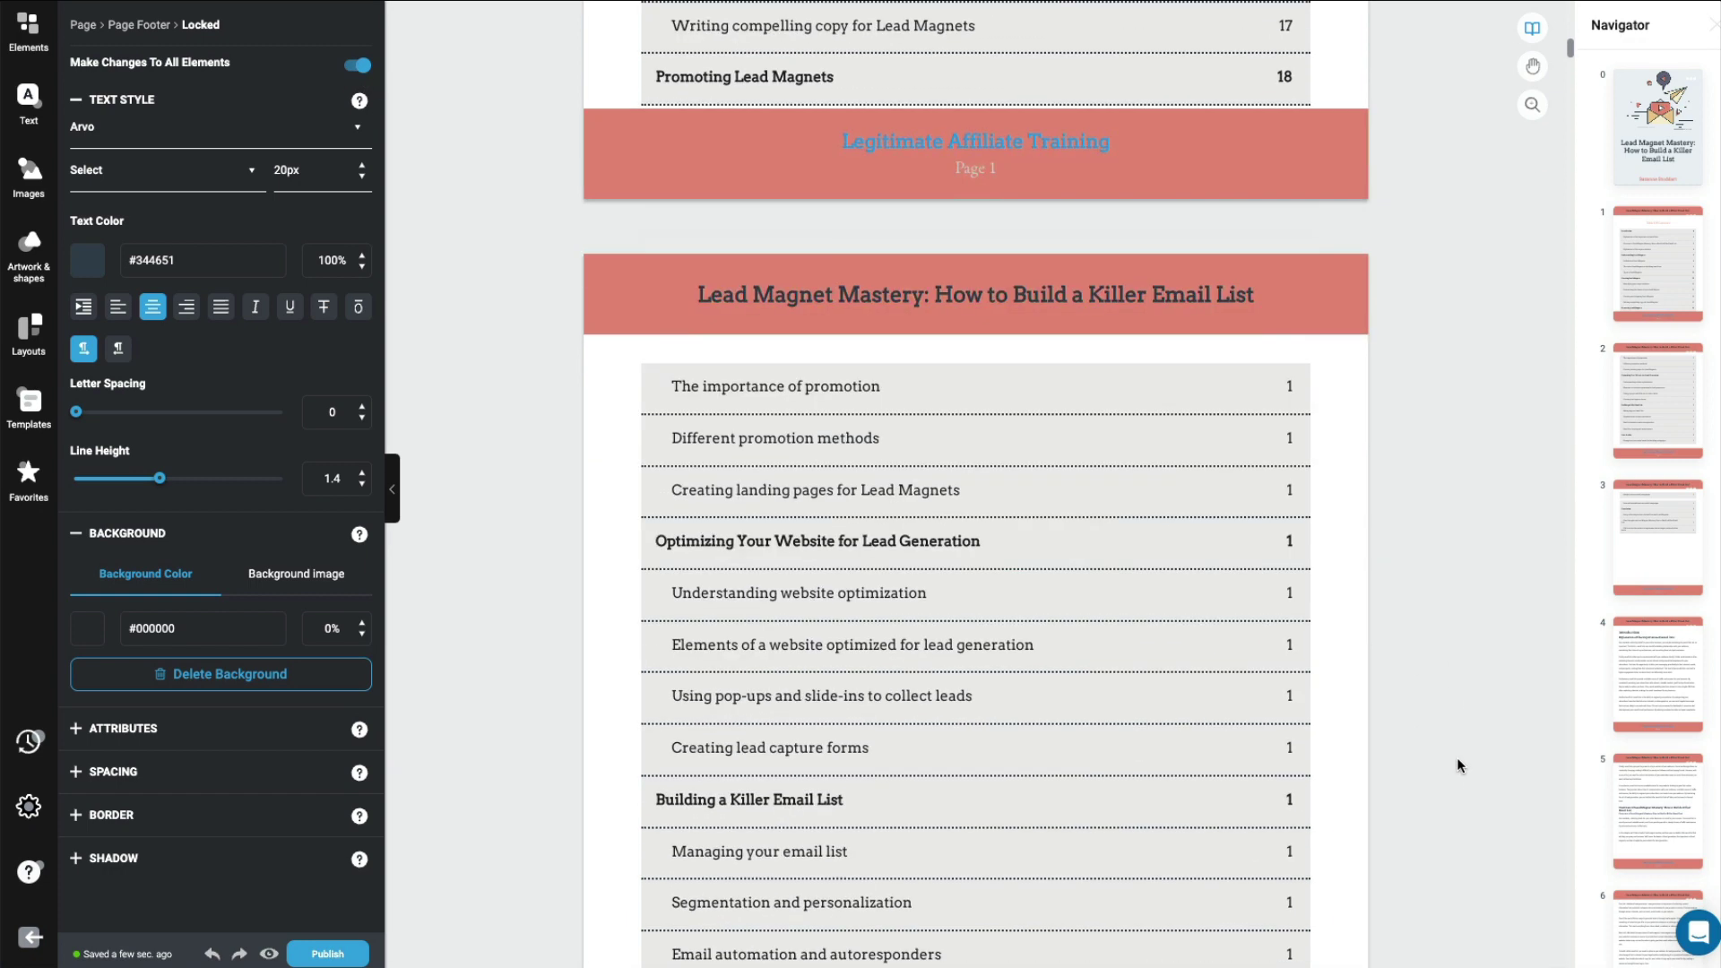
scroll(1456, 757, "down", 1)
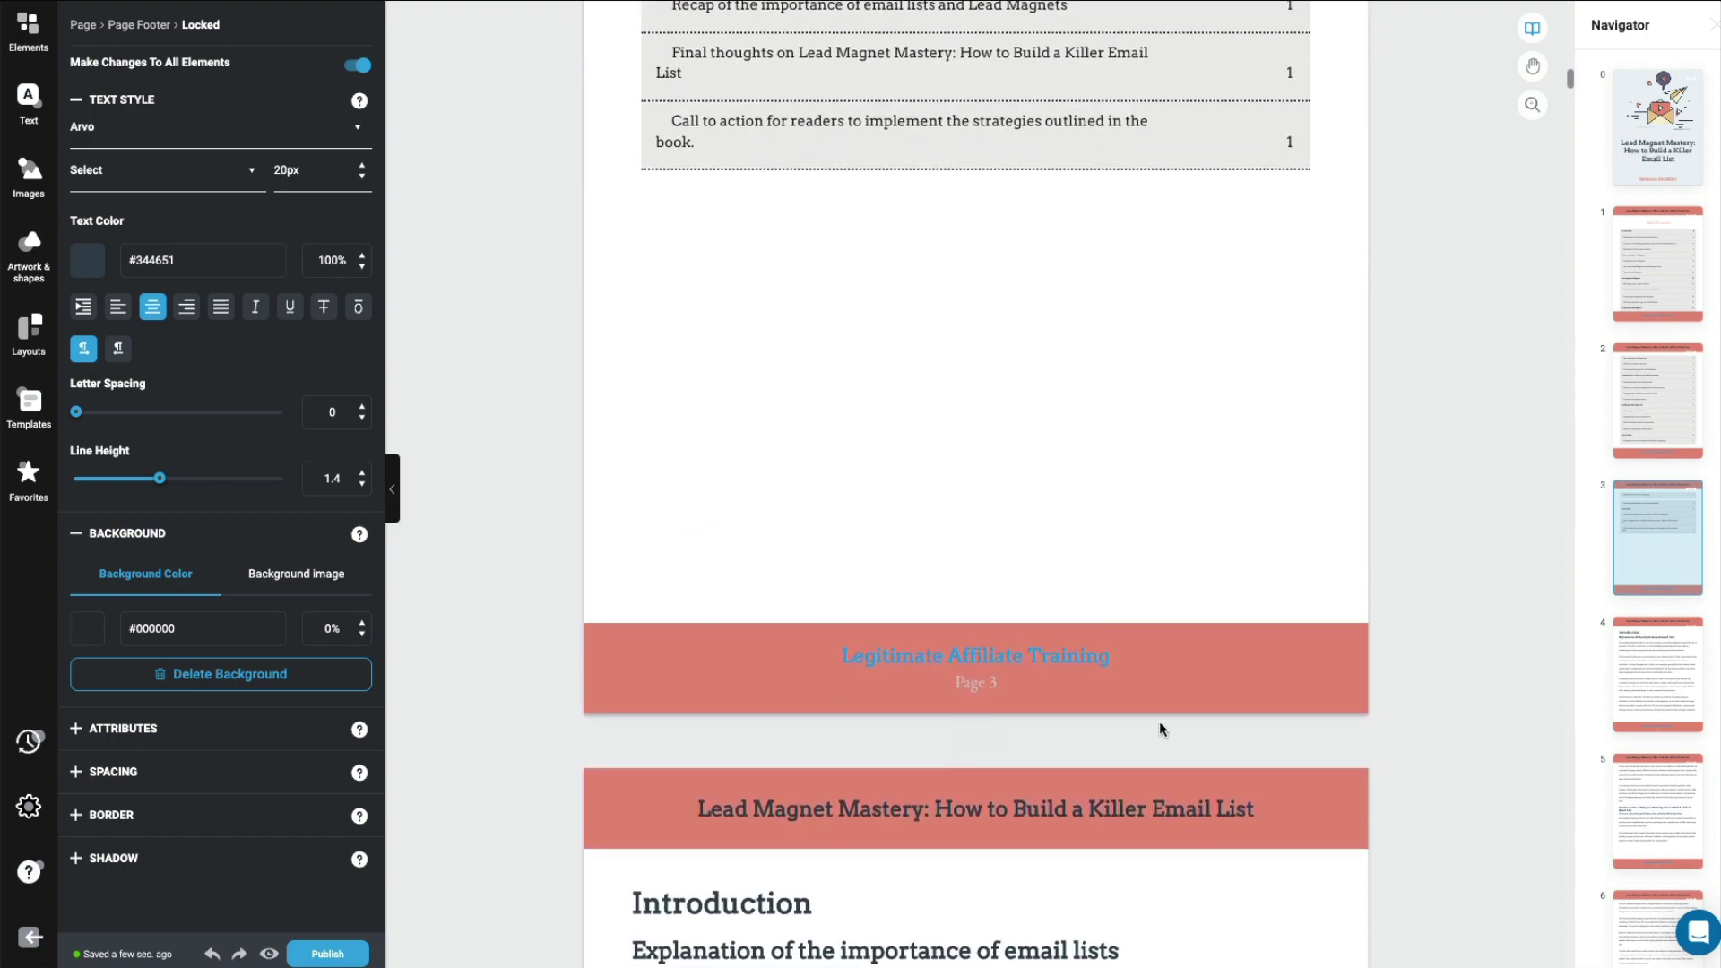
scroll(1428, 752, "down", 5)
scroll(1415, 759, "down", 7)
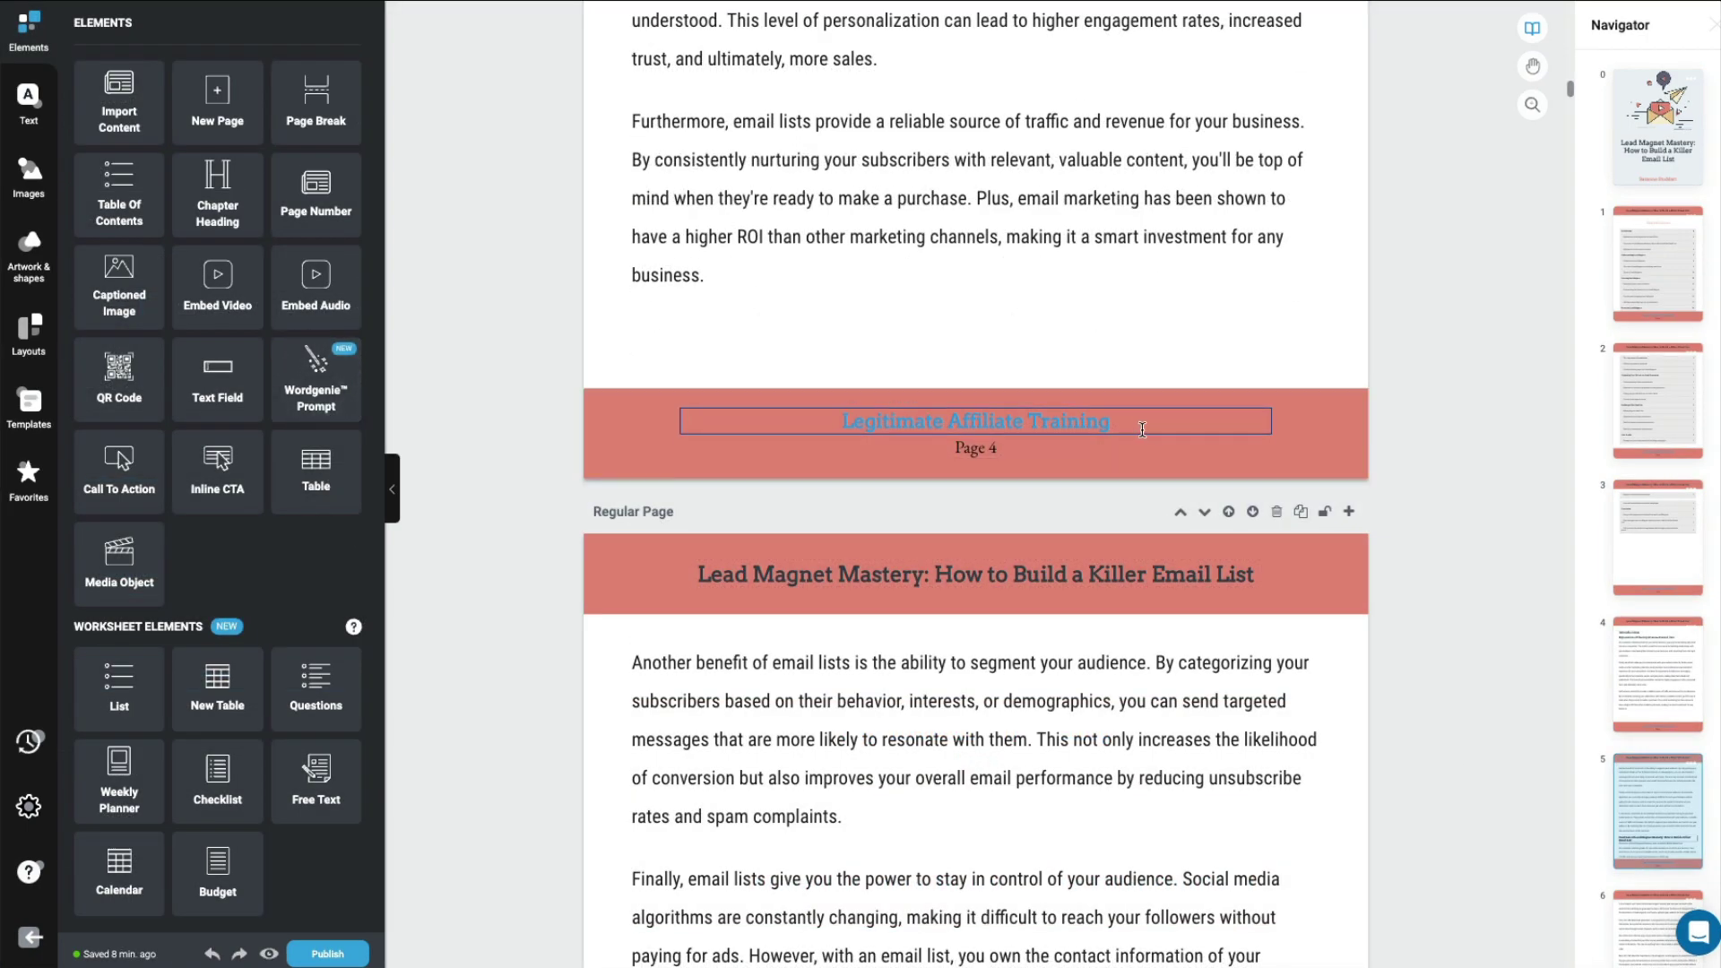
scroll(908, 744, "down", 6)
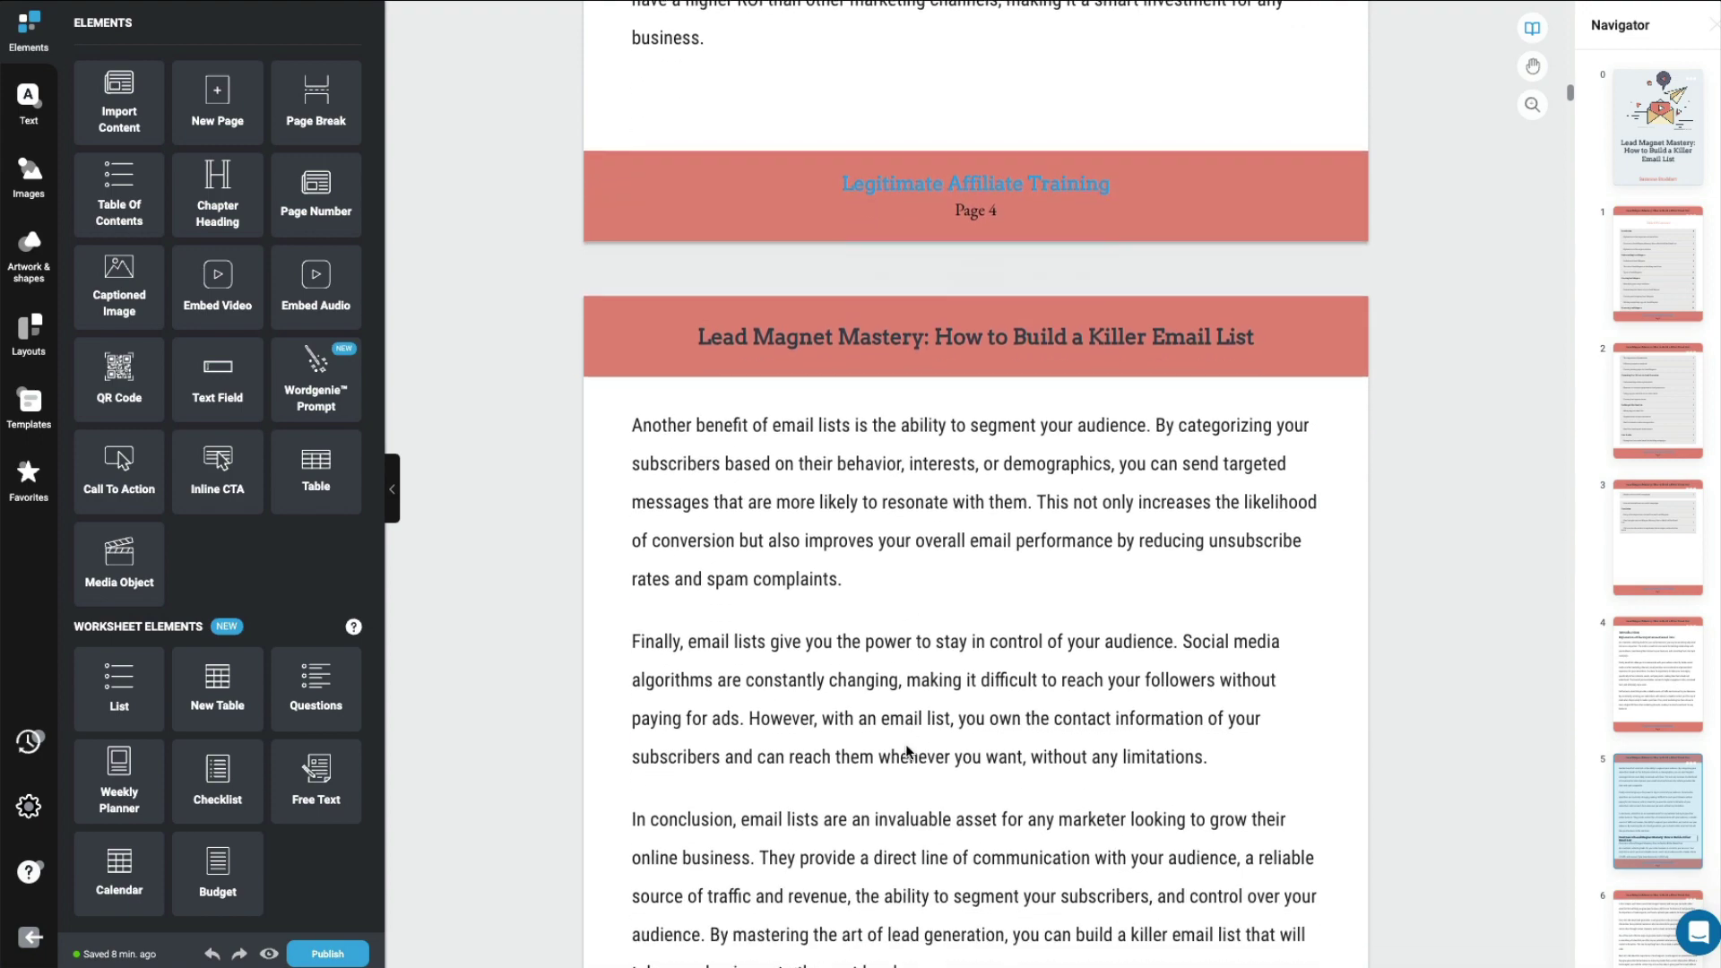
scroll(853, 366, "down", 12)
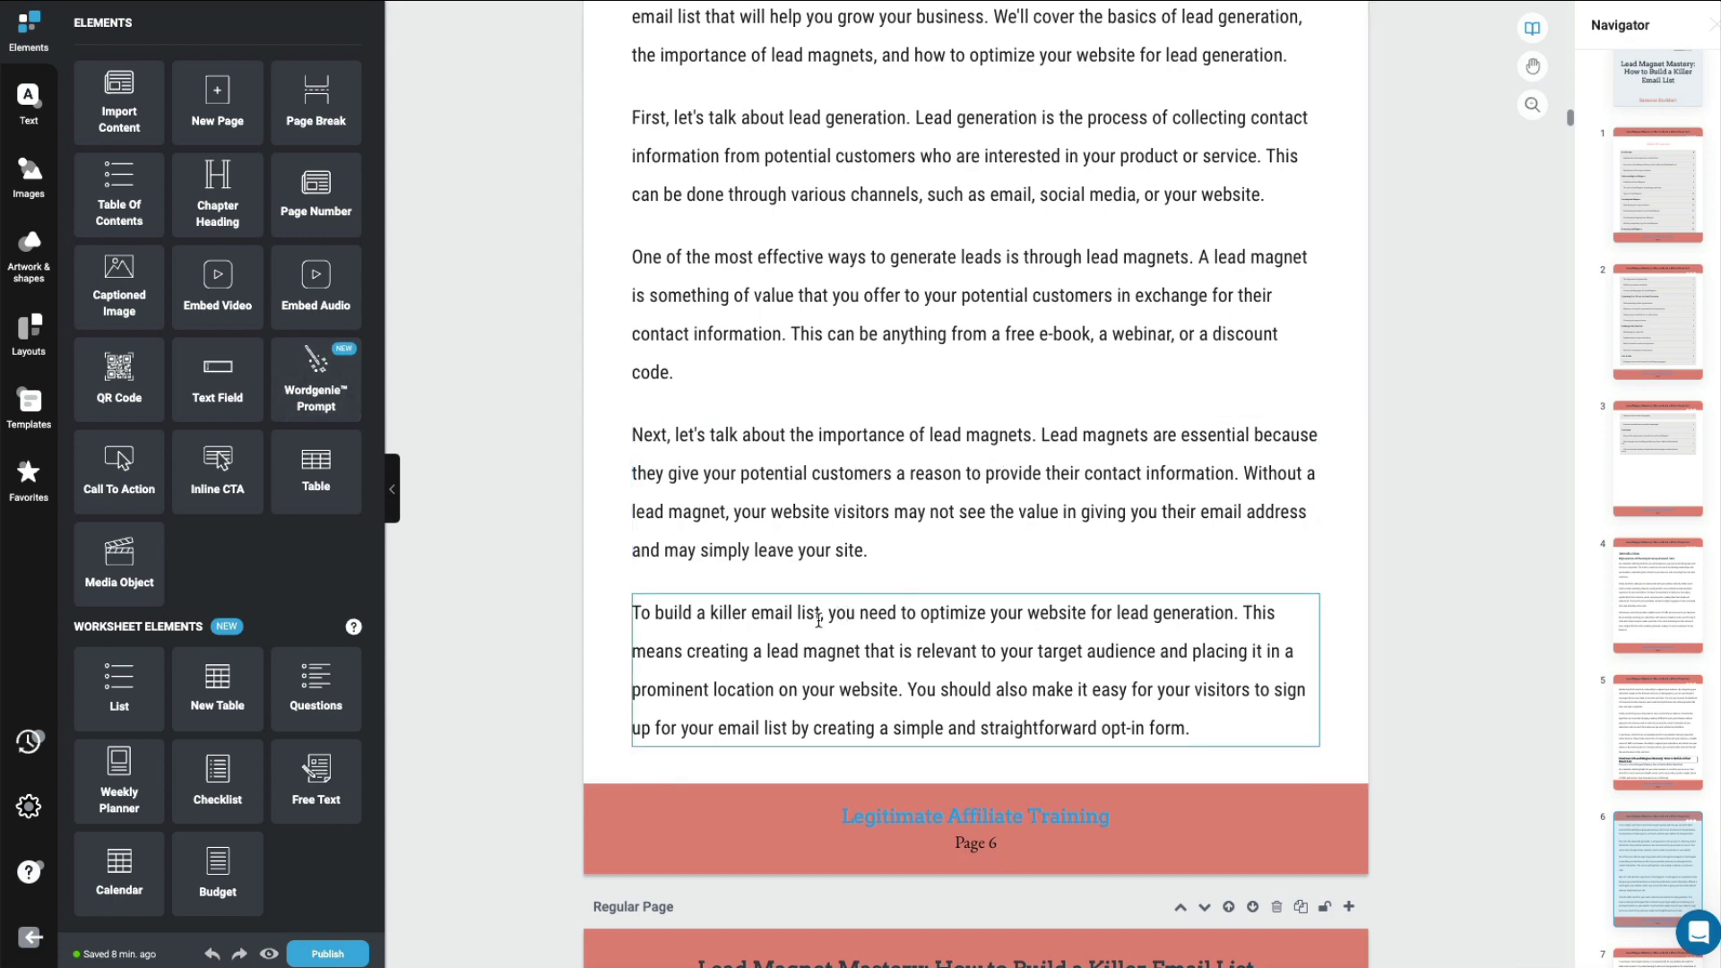
left_click_drag(633, 613, 819, 613)
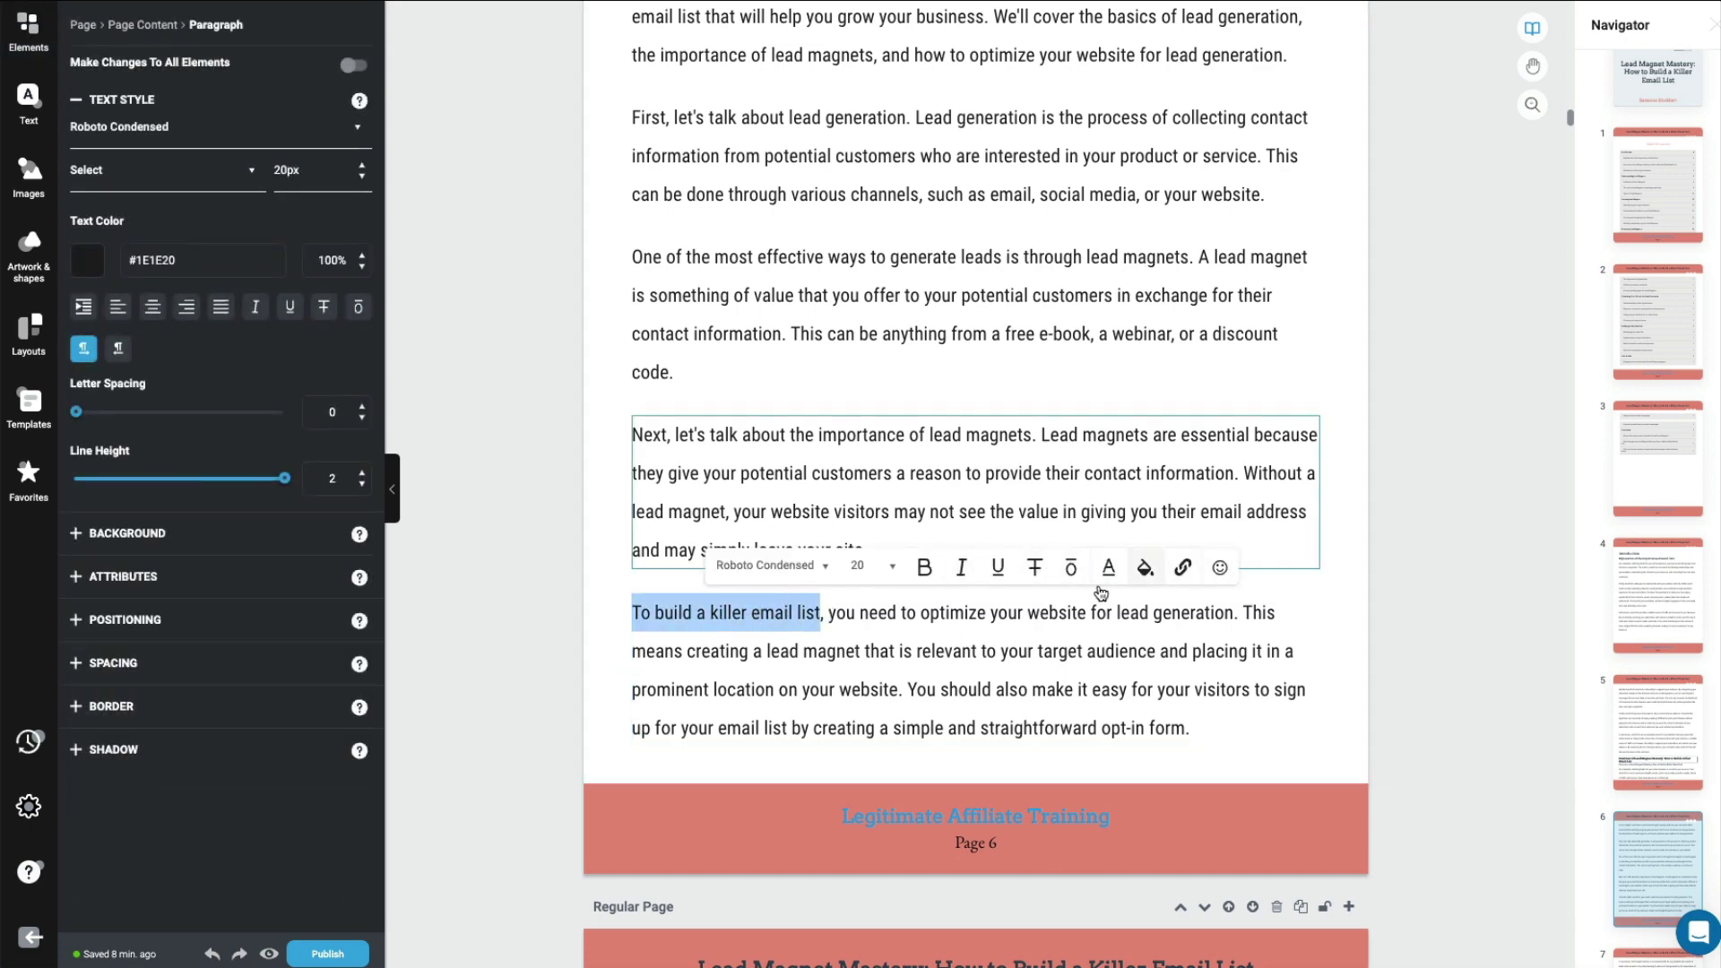
left_click(1184, 568)
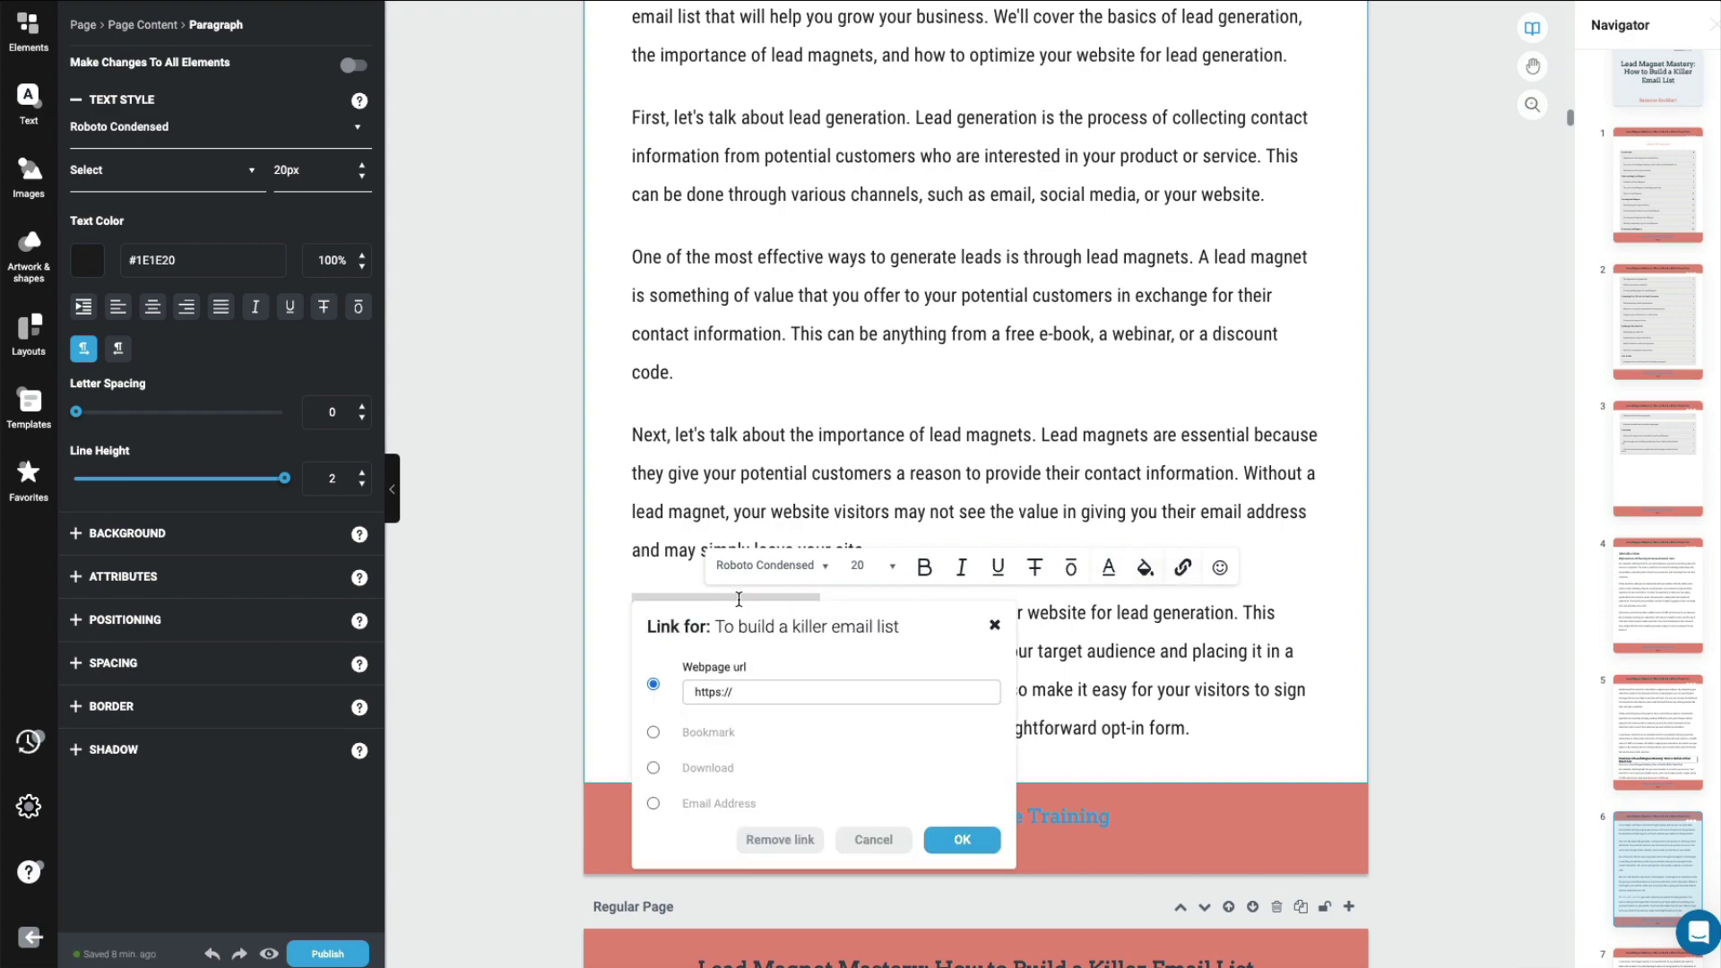
left_click(932, 847)
scroll(883, 641, "down", 10)
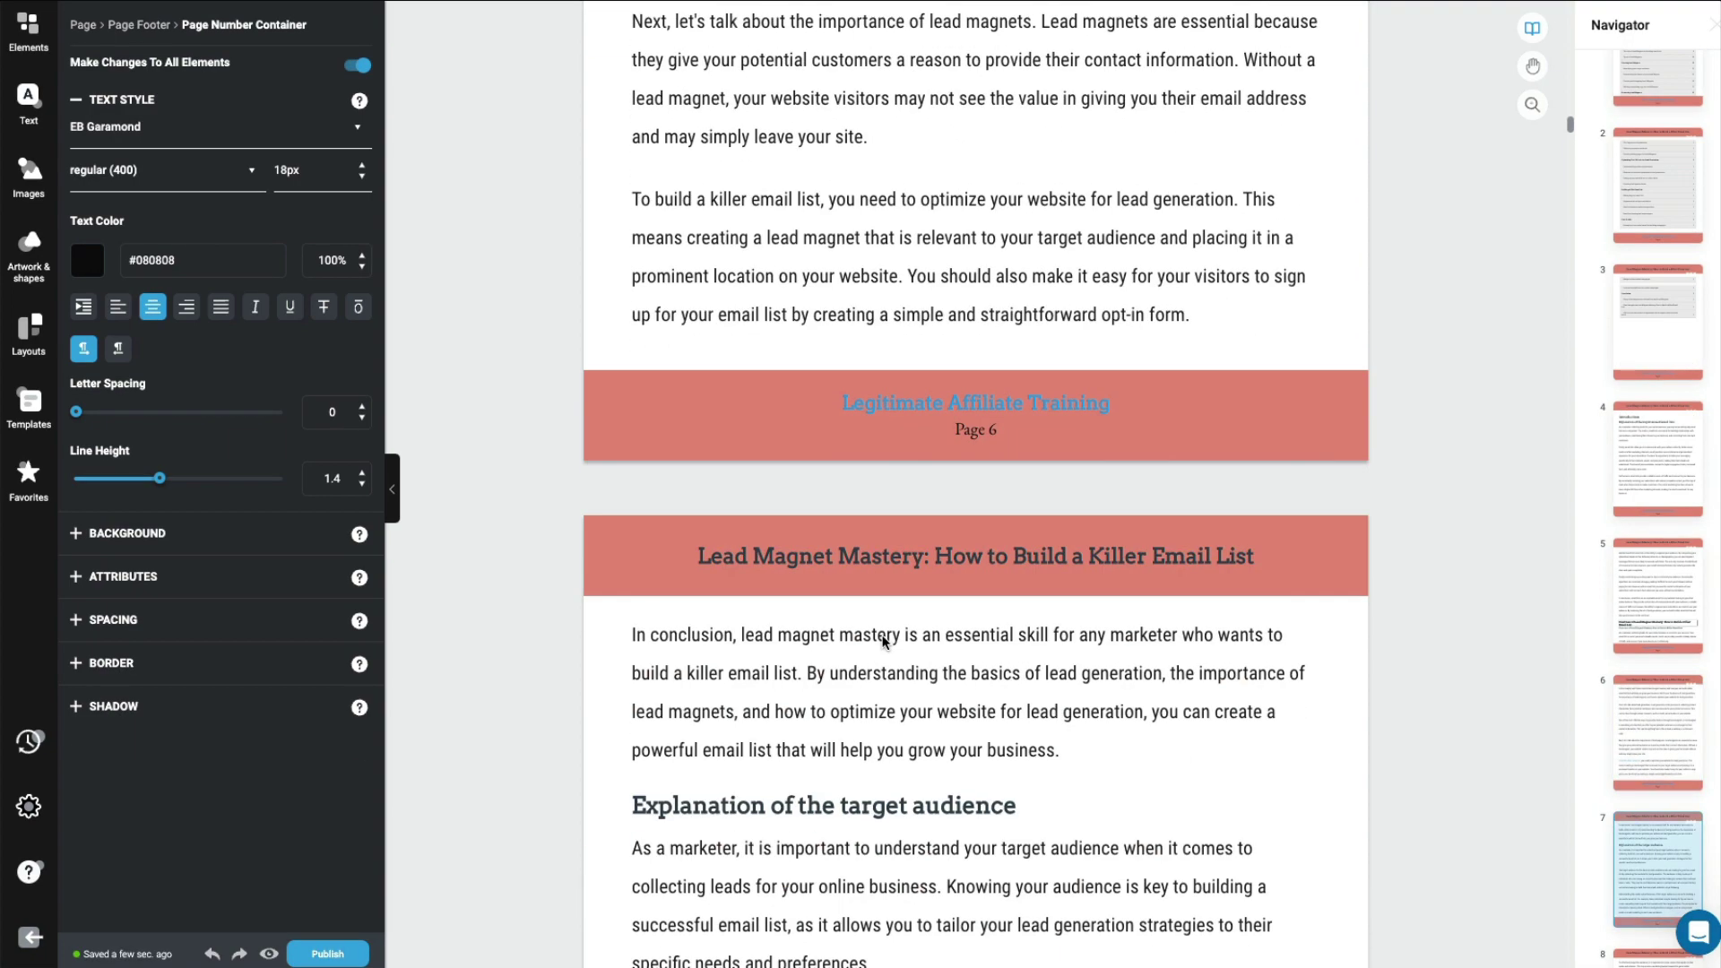
scroll(883, 639, "down", 1)
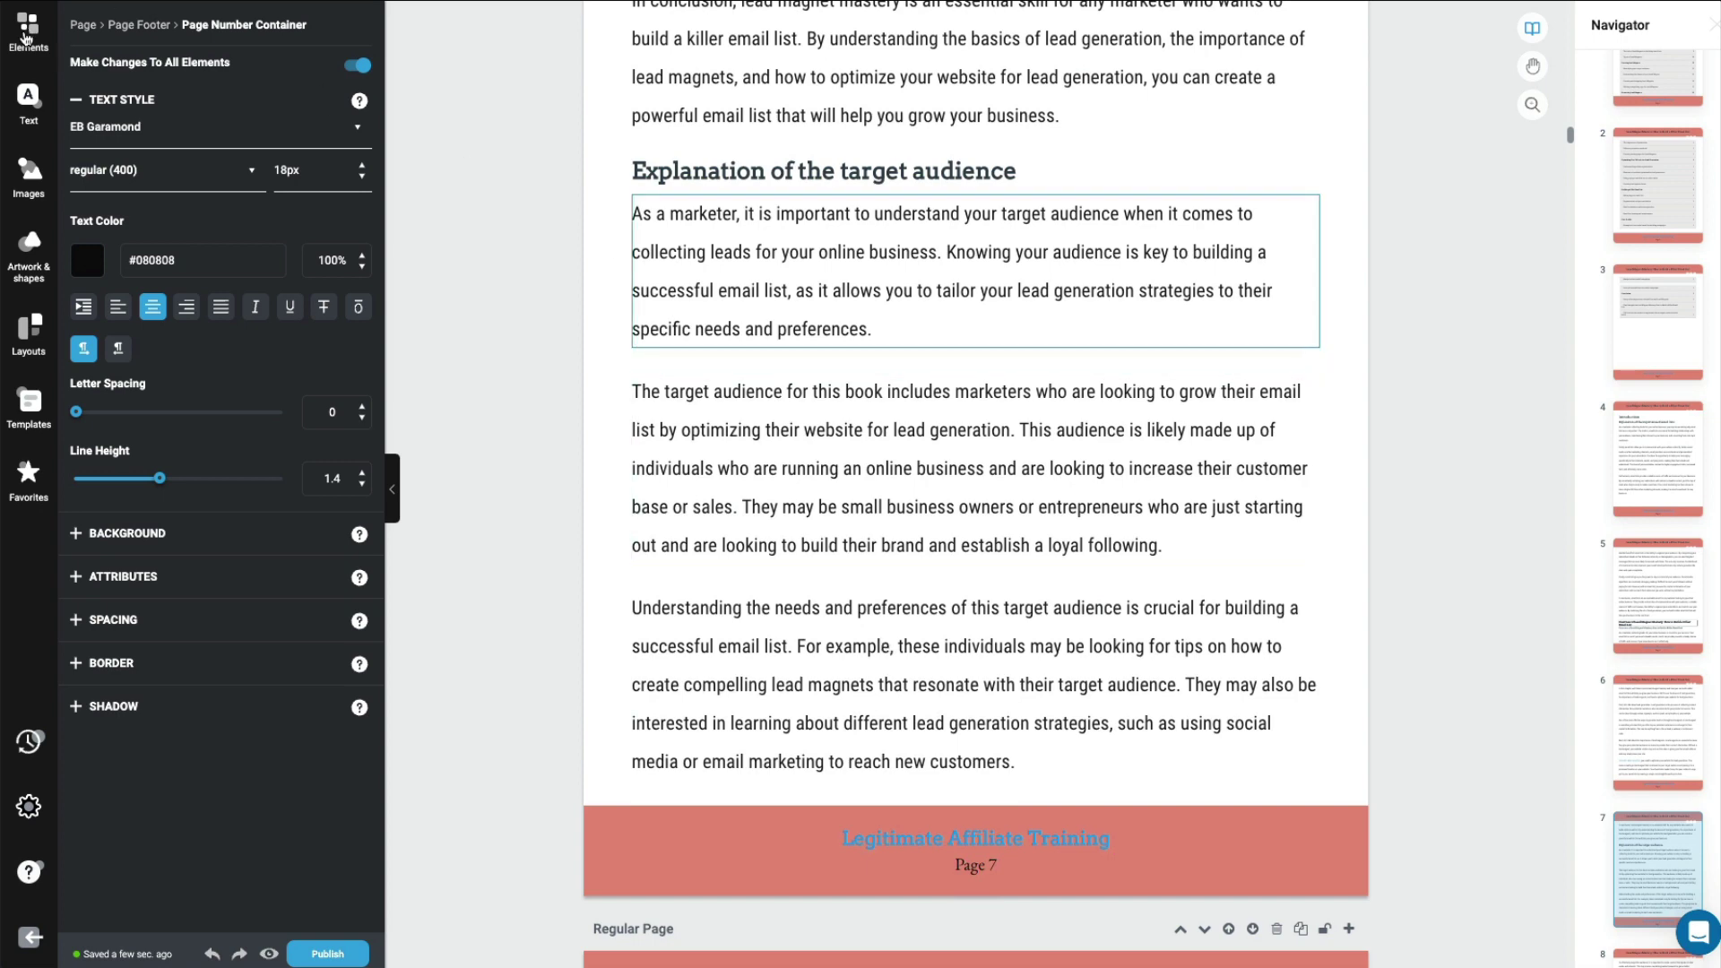
left_click(29, 174)
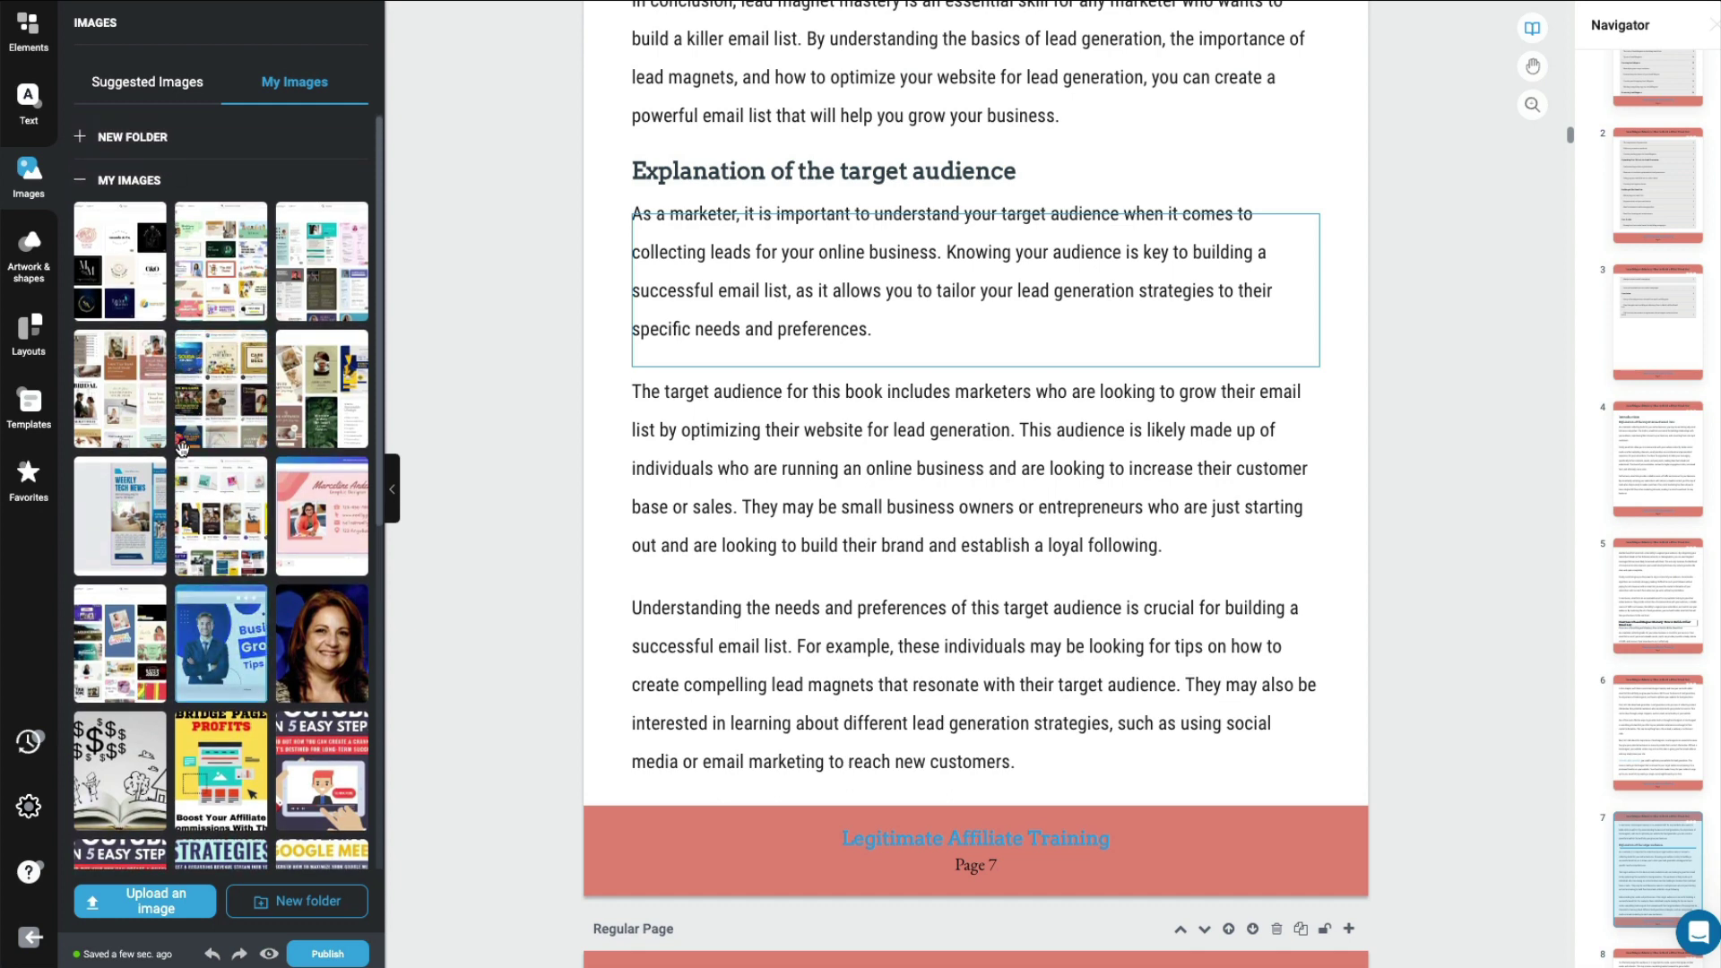
left_click(149, 94)
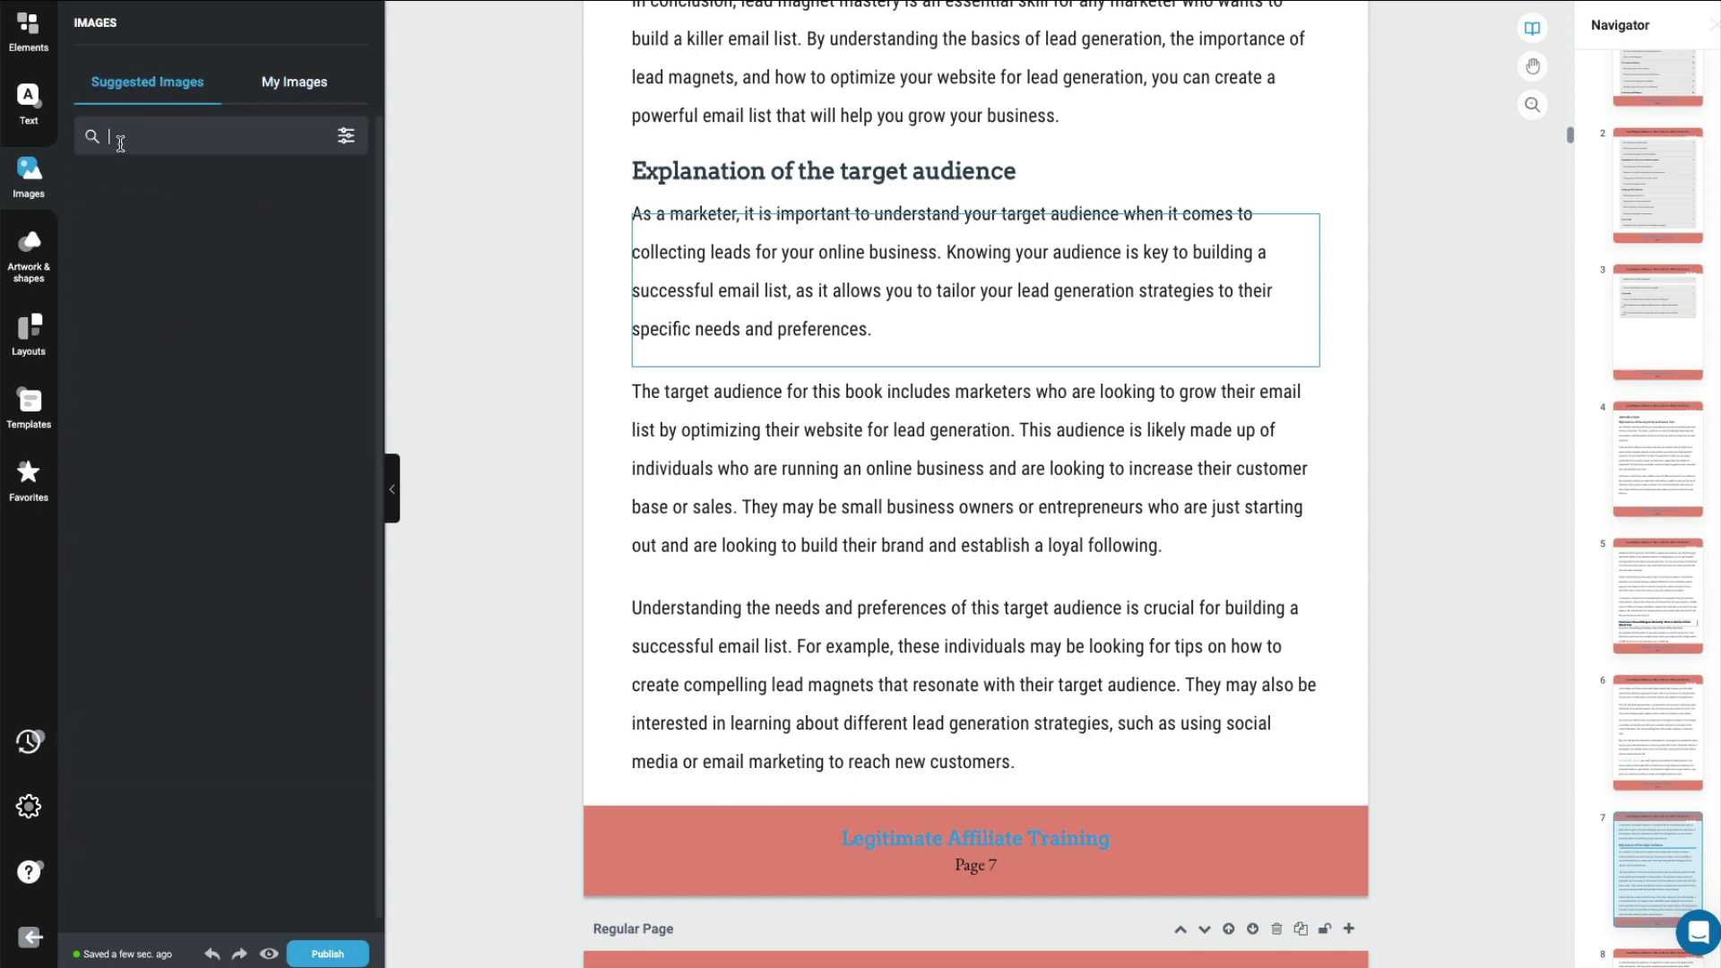
type("dog")
key("Return")
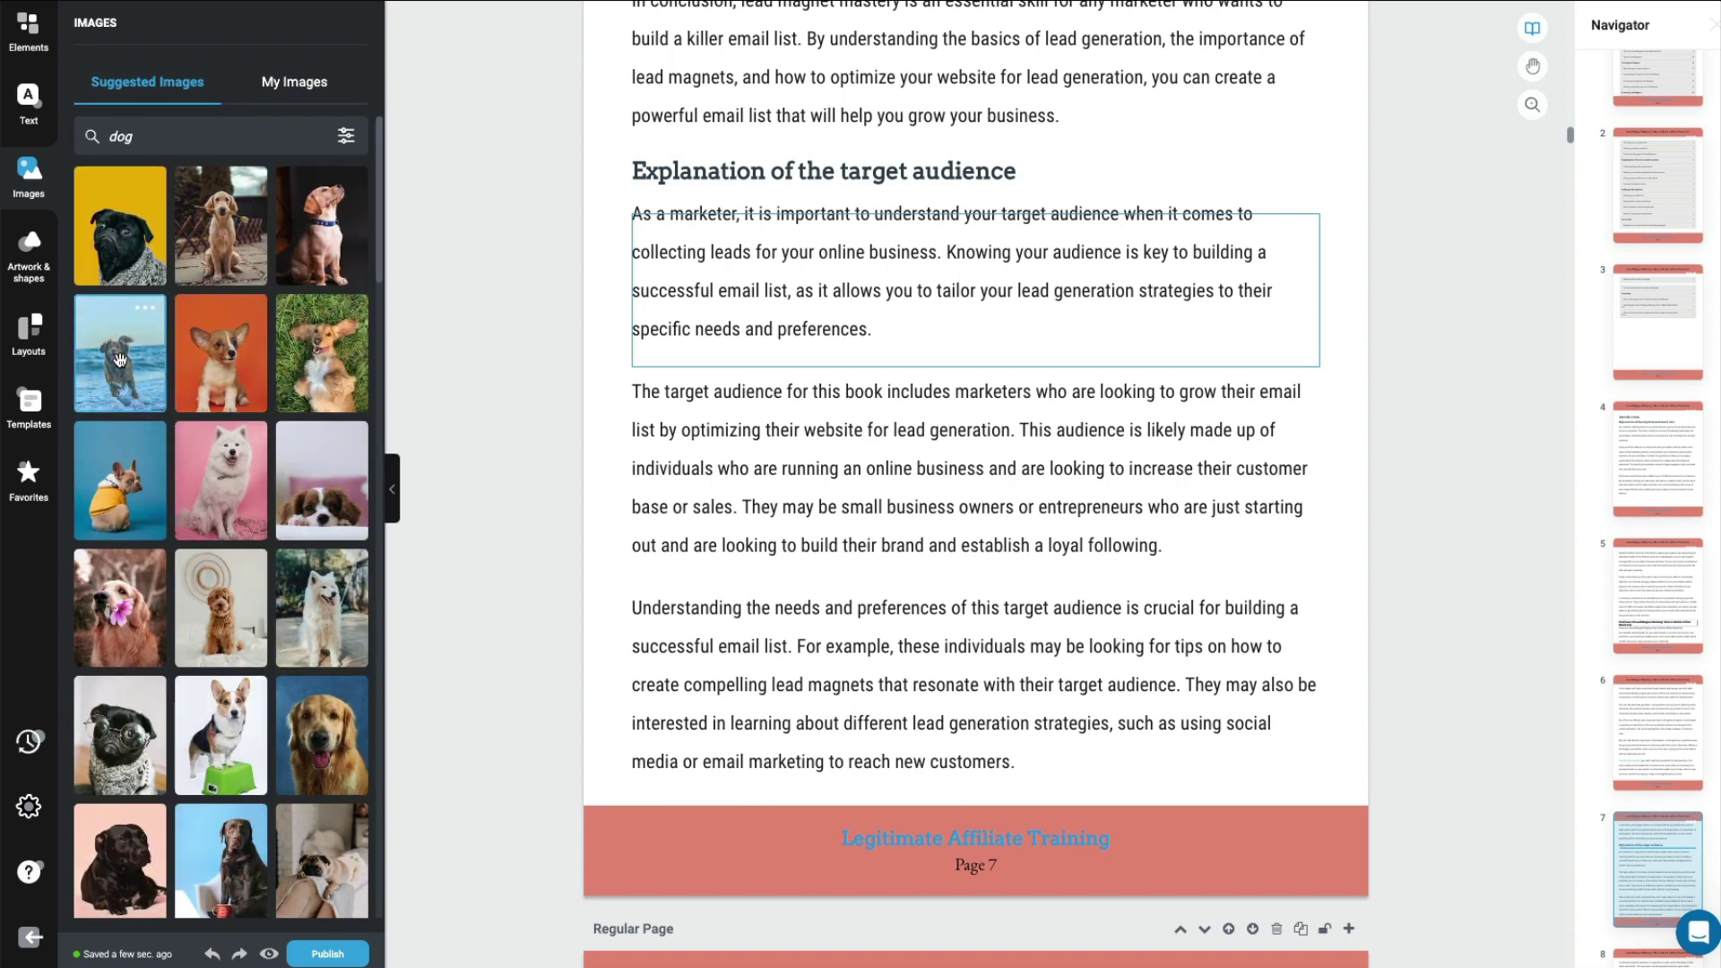
left_click_drag(120, 360, 738, 369)
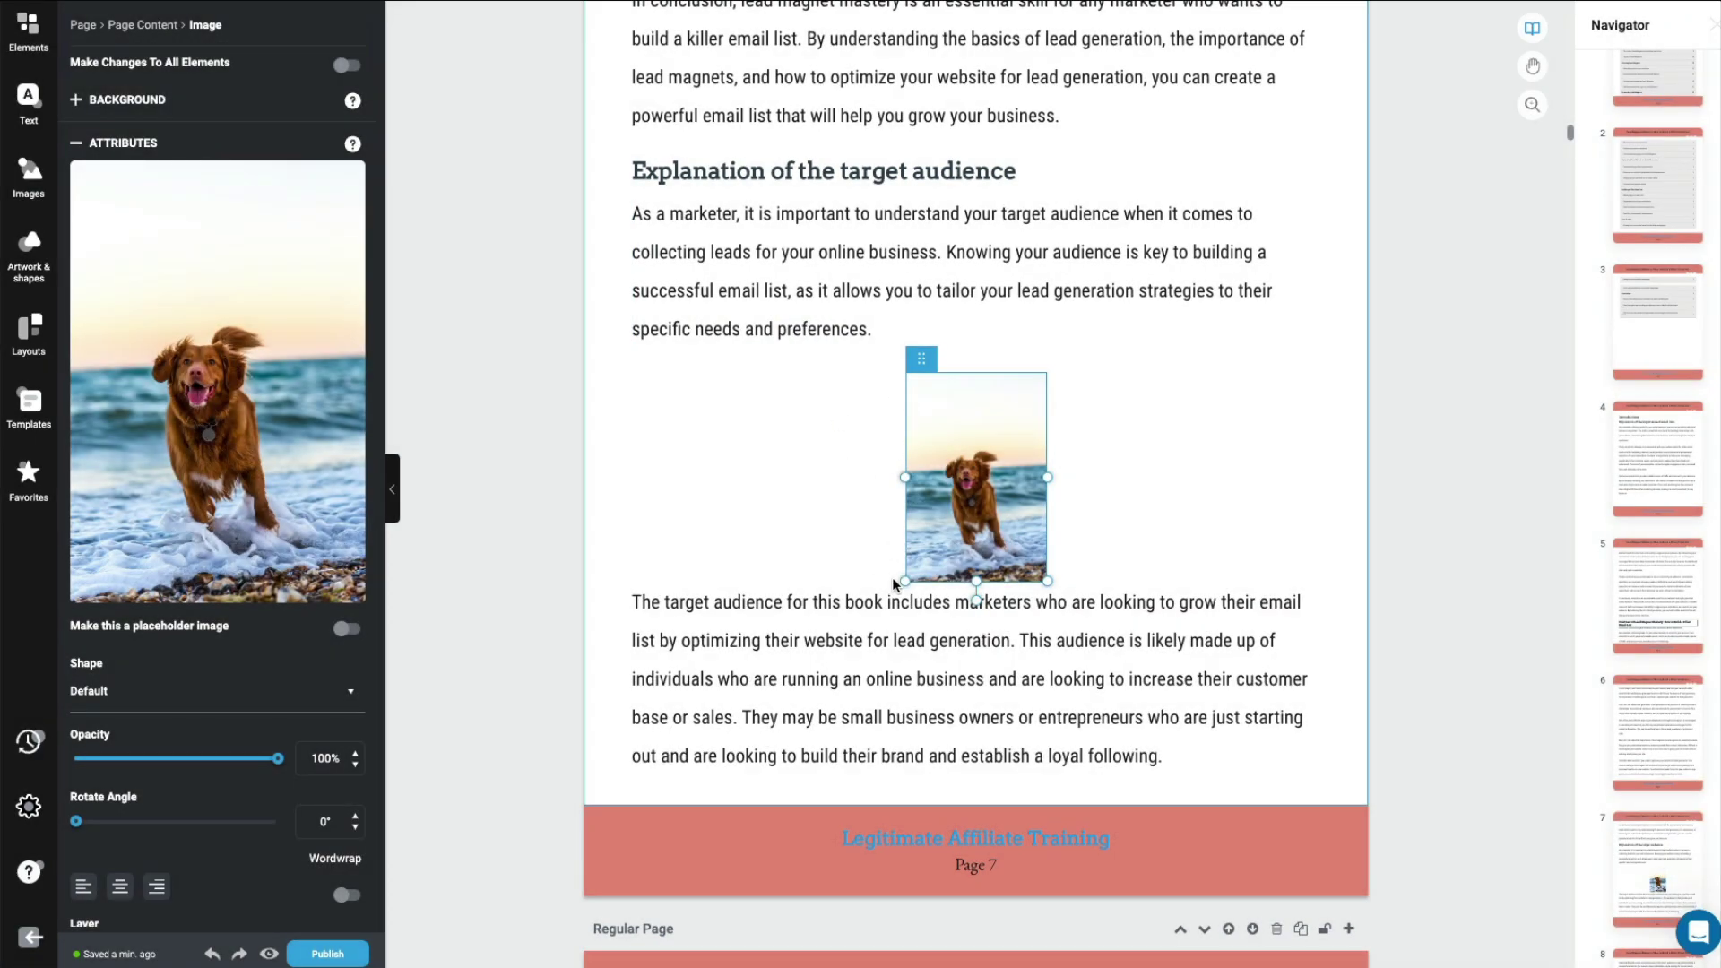
left_click_drag(906, 581, 860, 557)
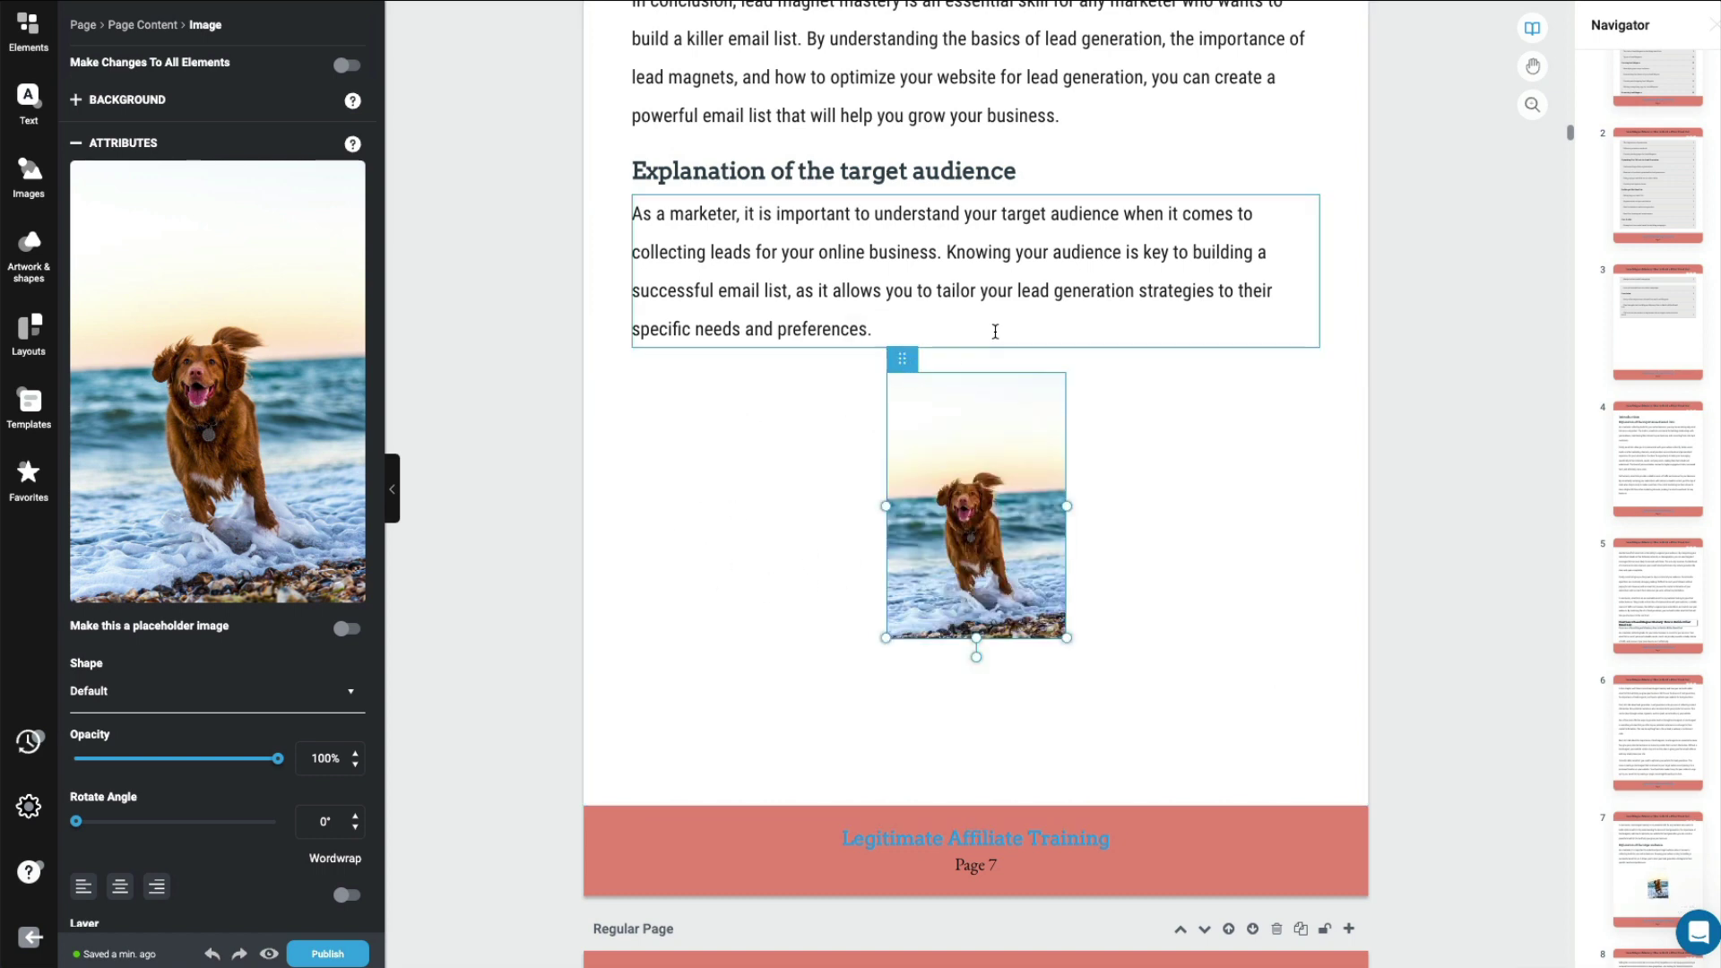
mouse_move(900, 360)
left_click(1113, 358)
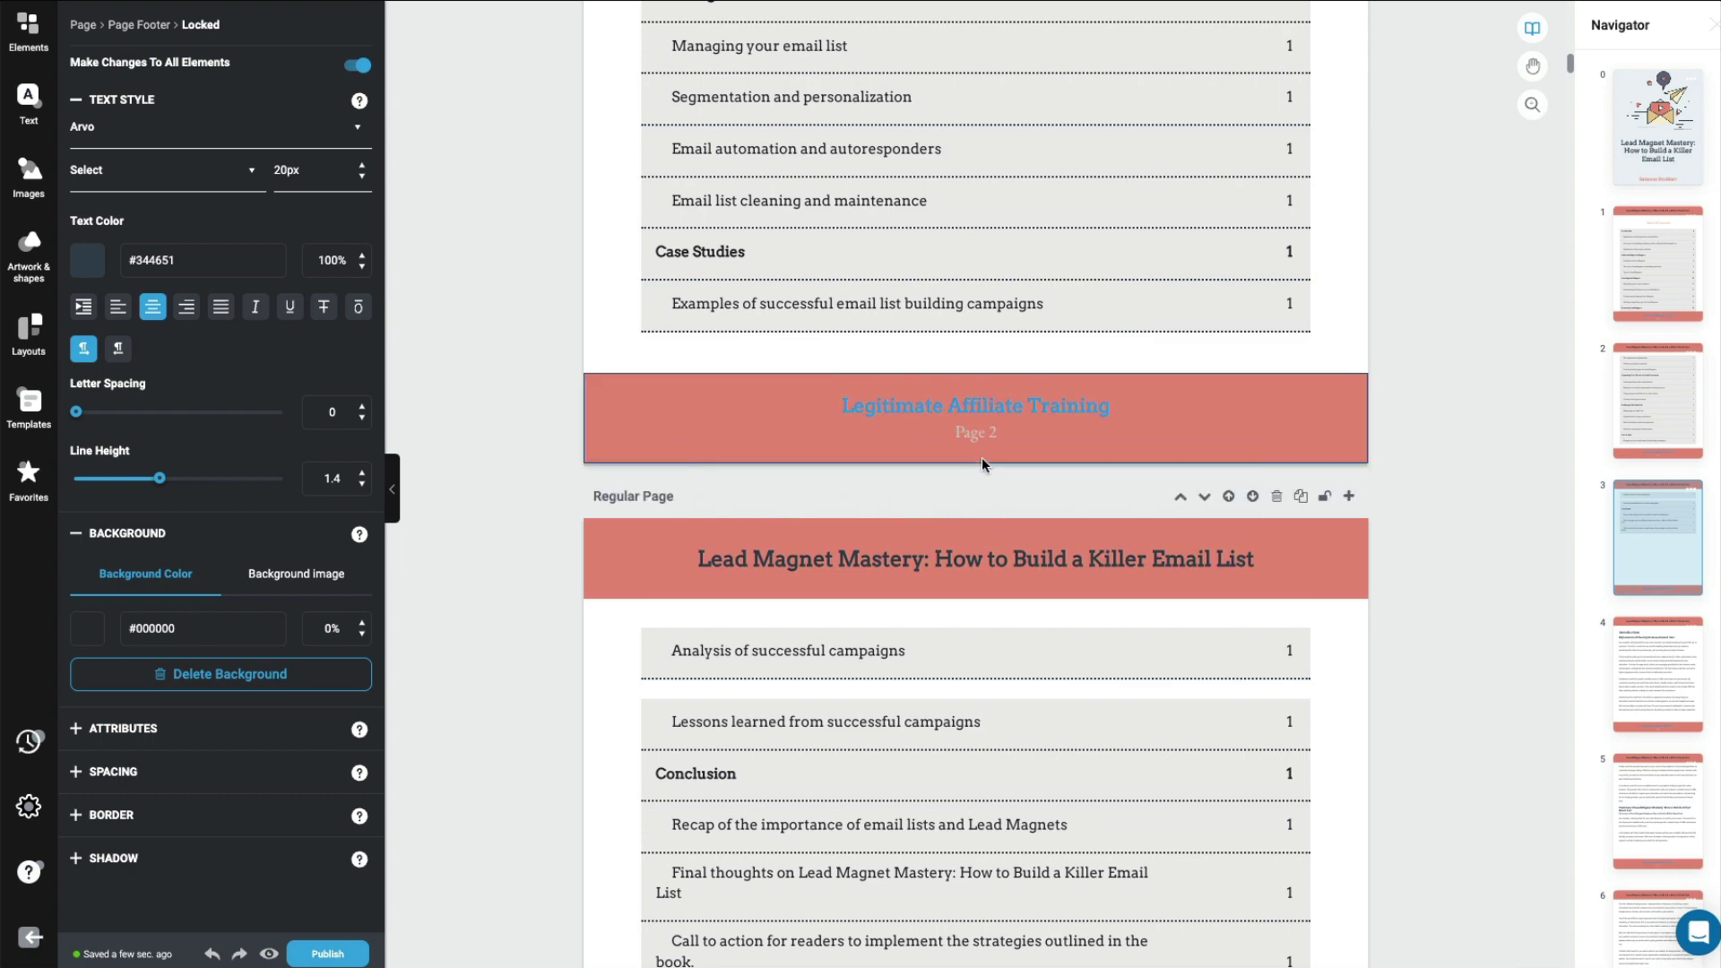
- Colour the Page 1 footer number black (#080808), applying it to all pages
scroll(955, 444, "up", 4)
scroll(945, 449, "up", 5)
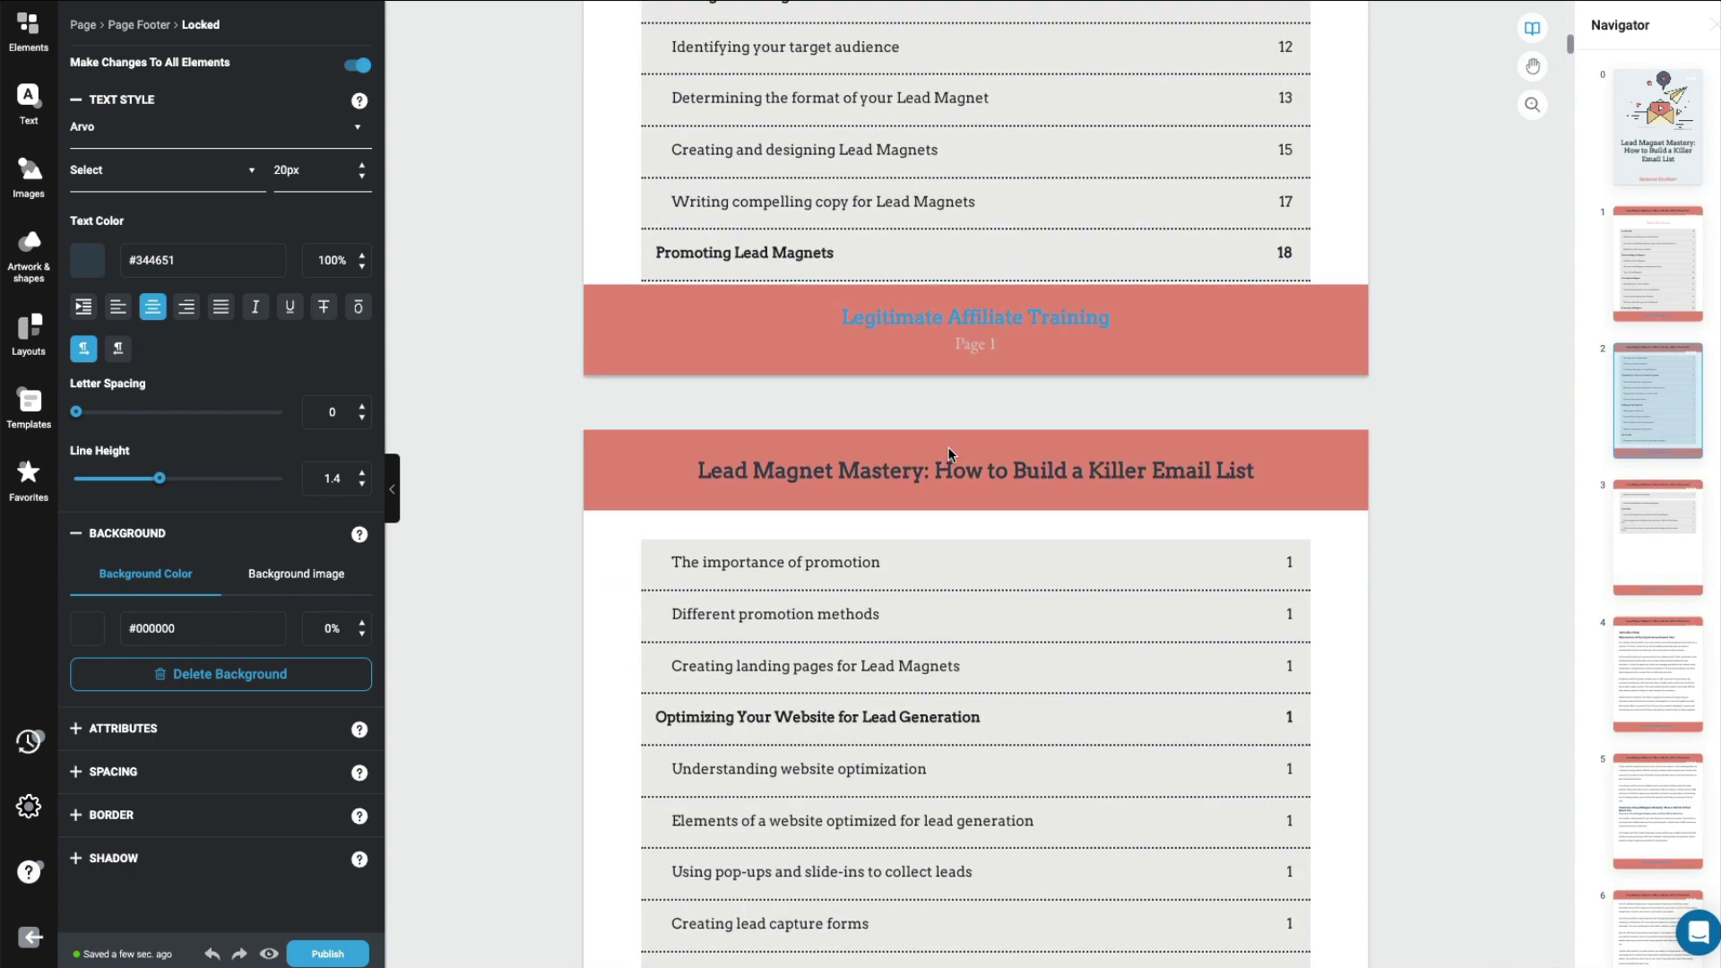
left_click(972, 366)
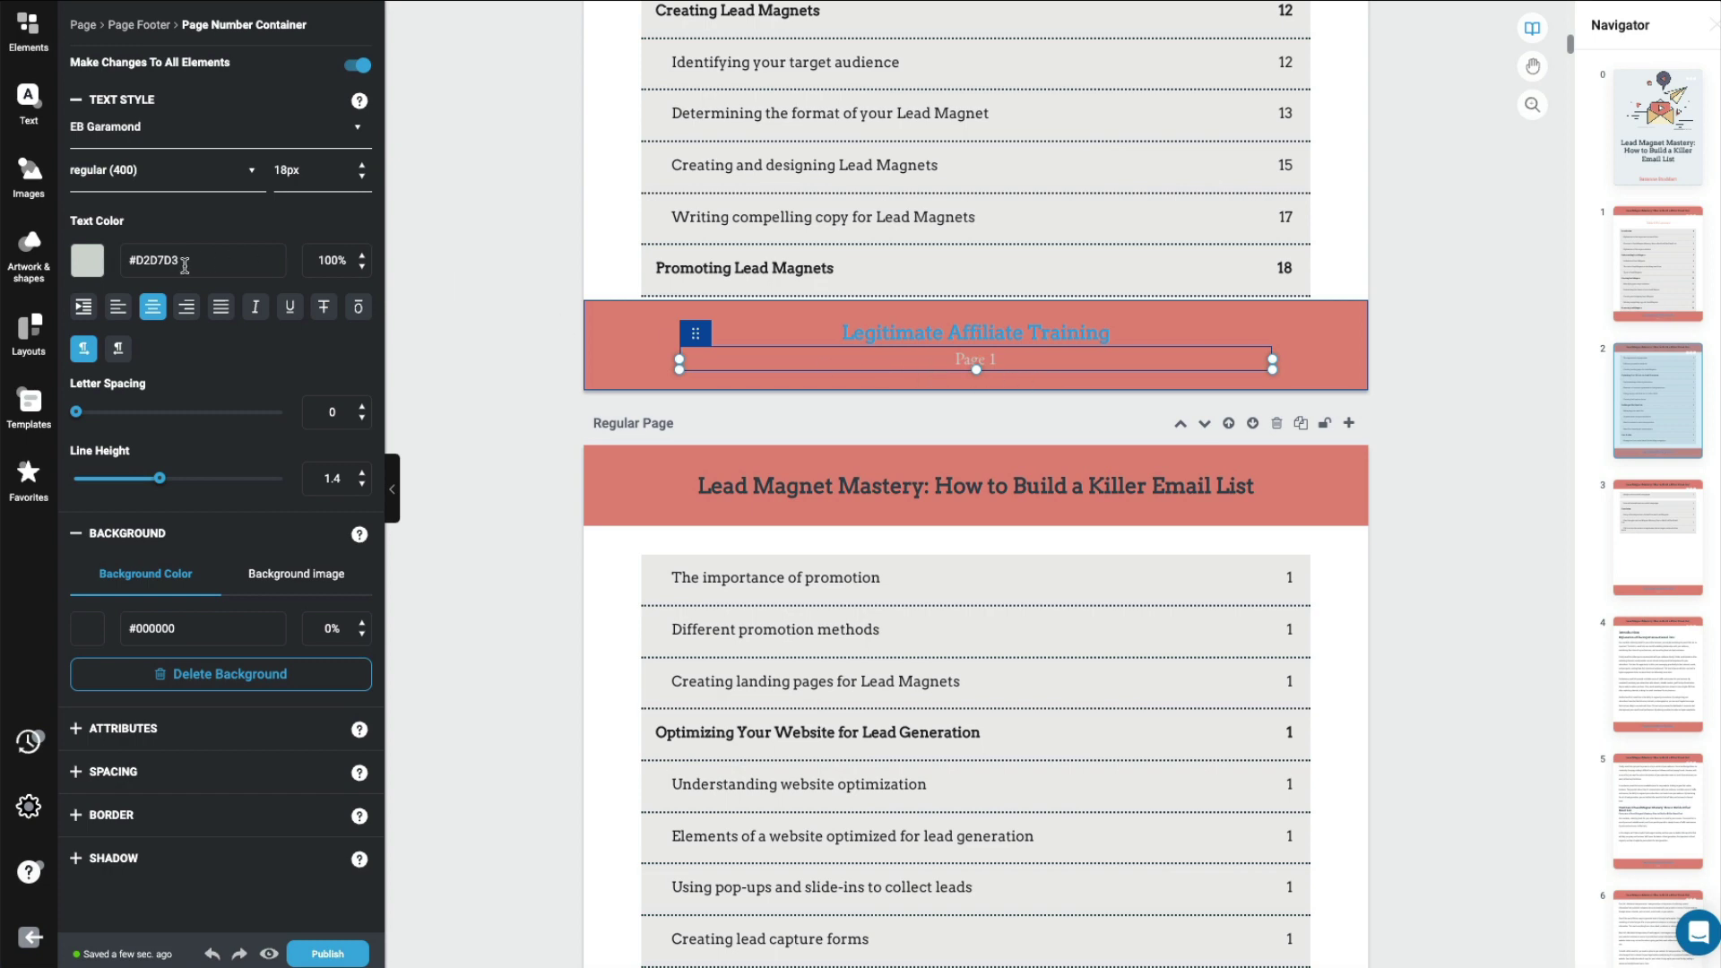
left_click(85, 268)
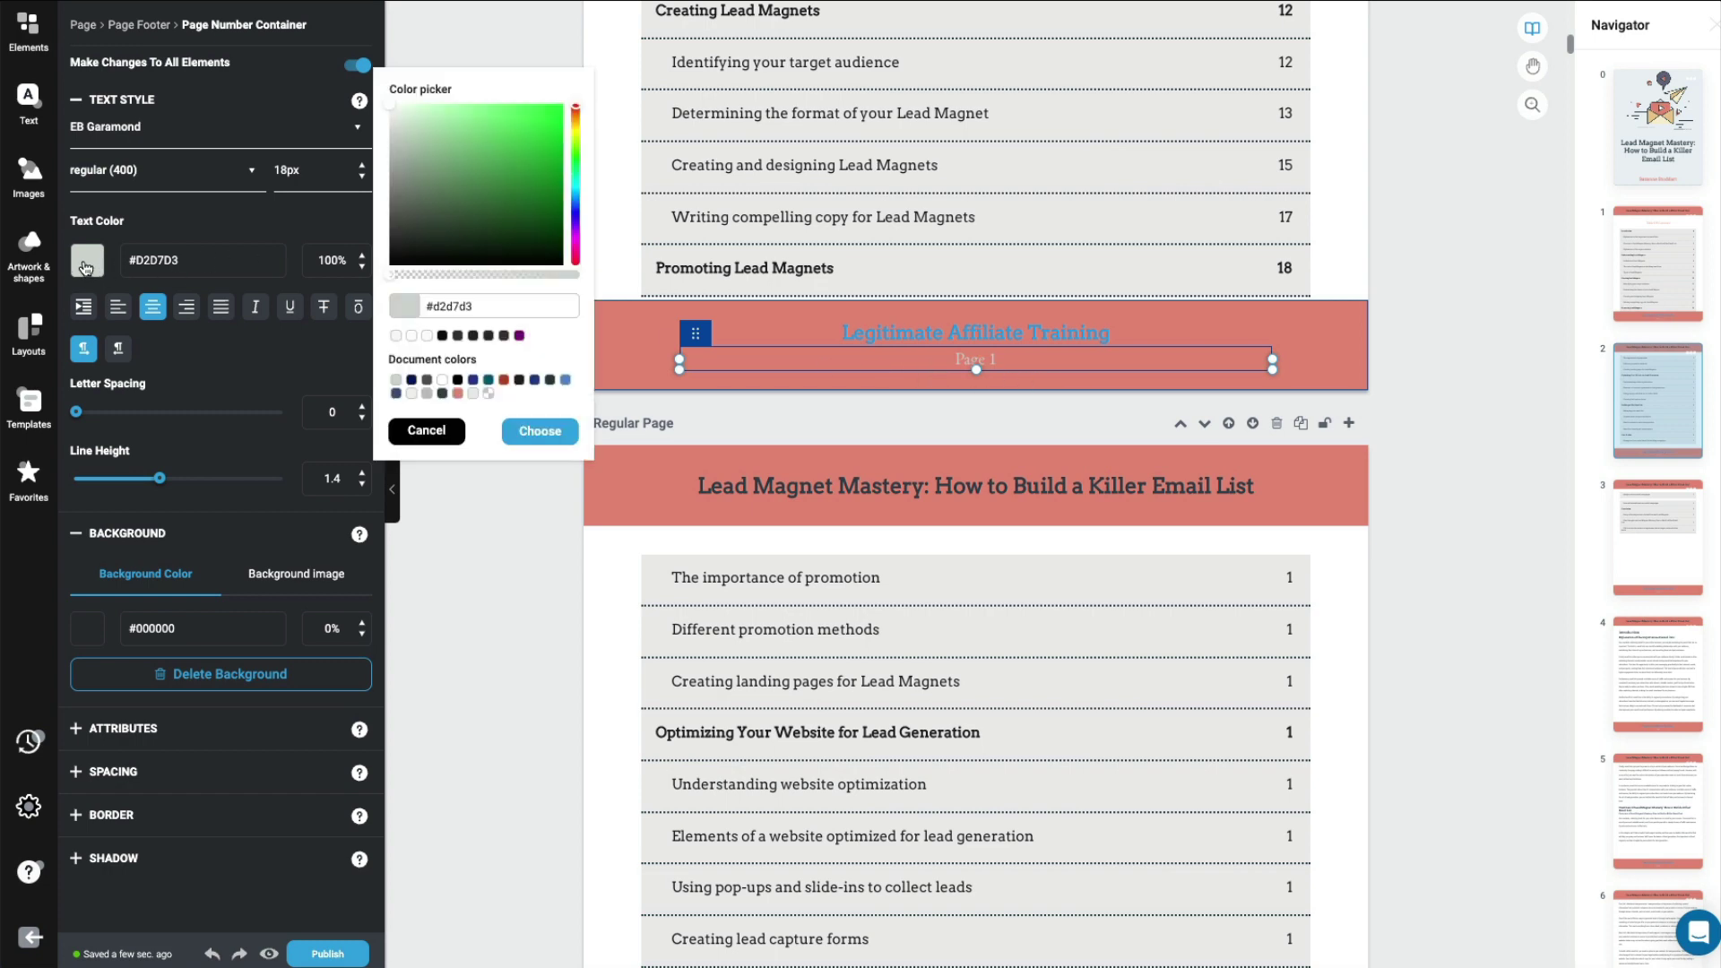
left_click(395, 266)
left_click(540, 431)
scroll(1085, 599, "down", 6)
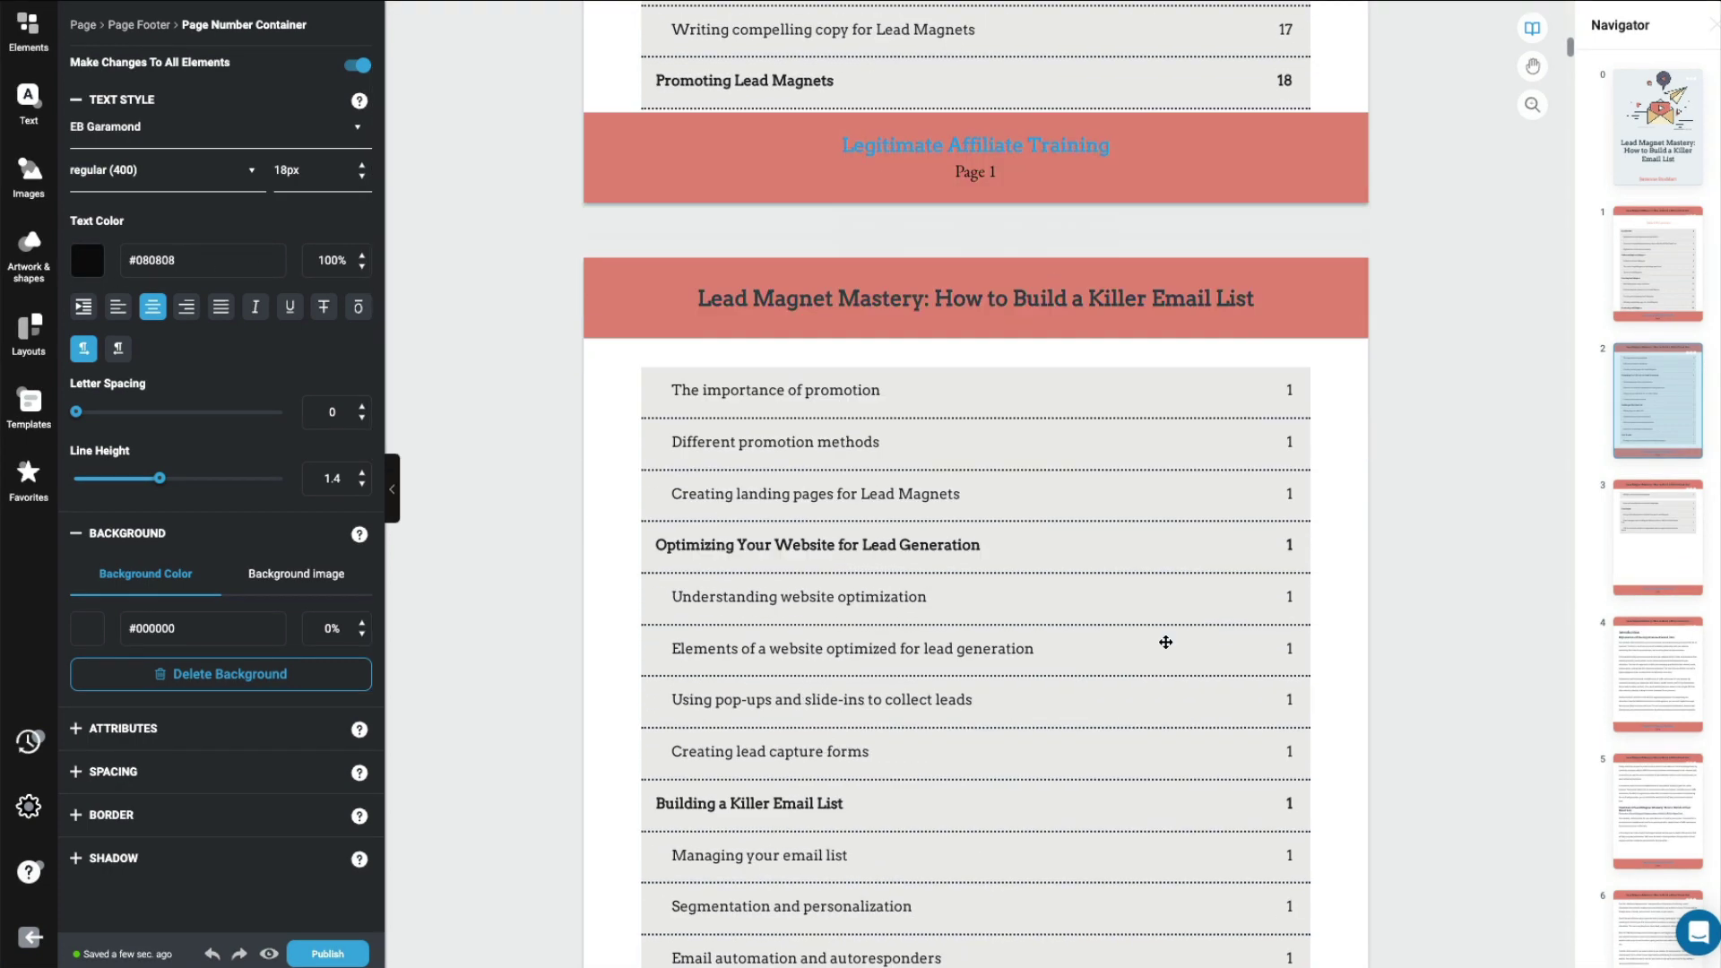
scroll(1165, 647, "down", 7)
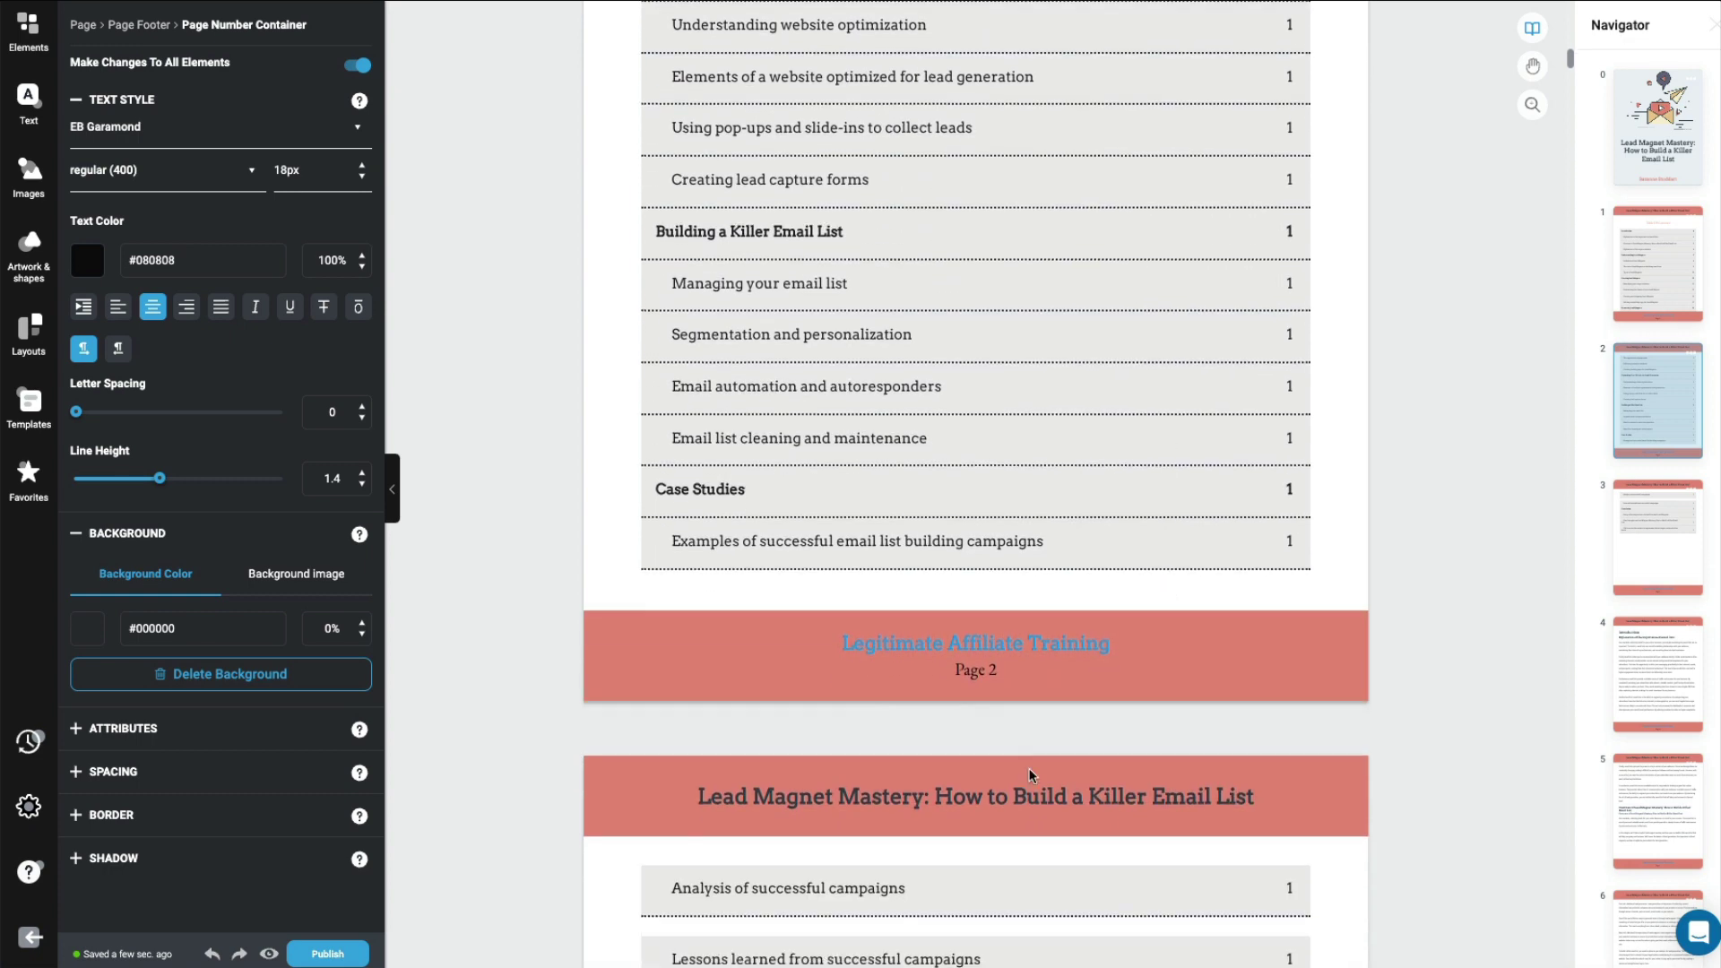
scroll(1031, 776, "down", 8)
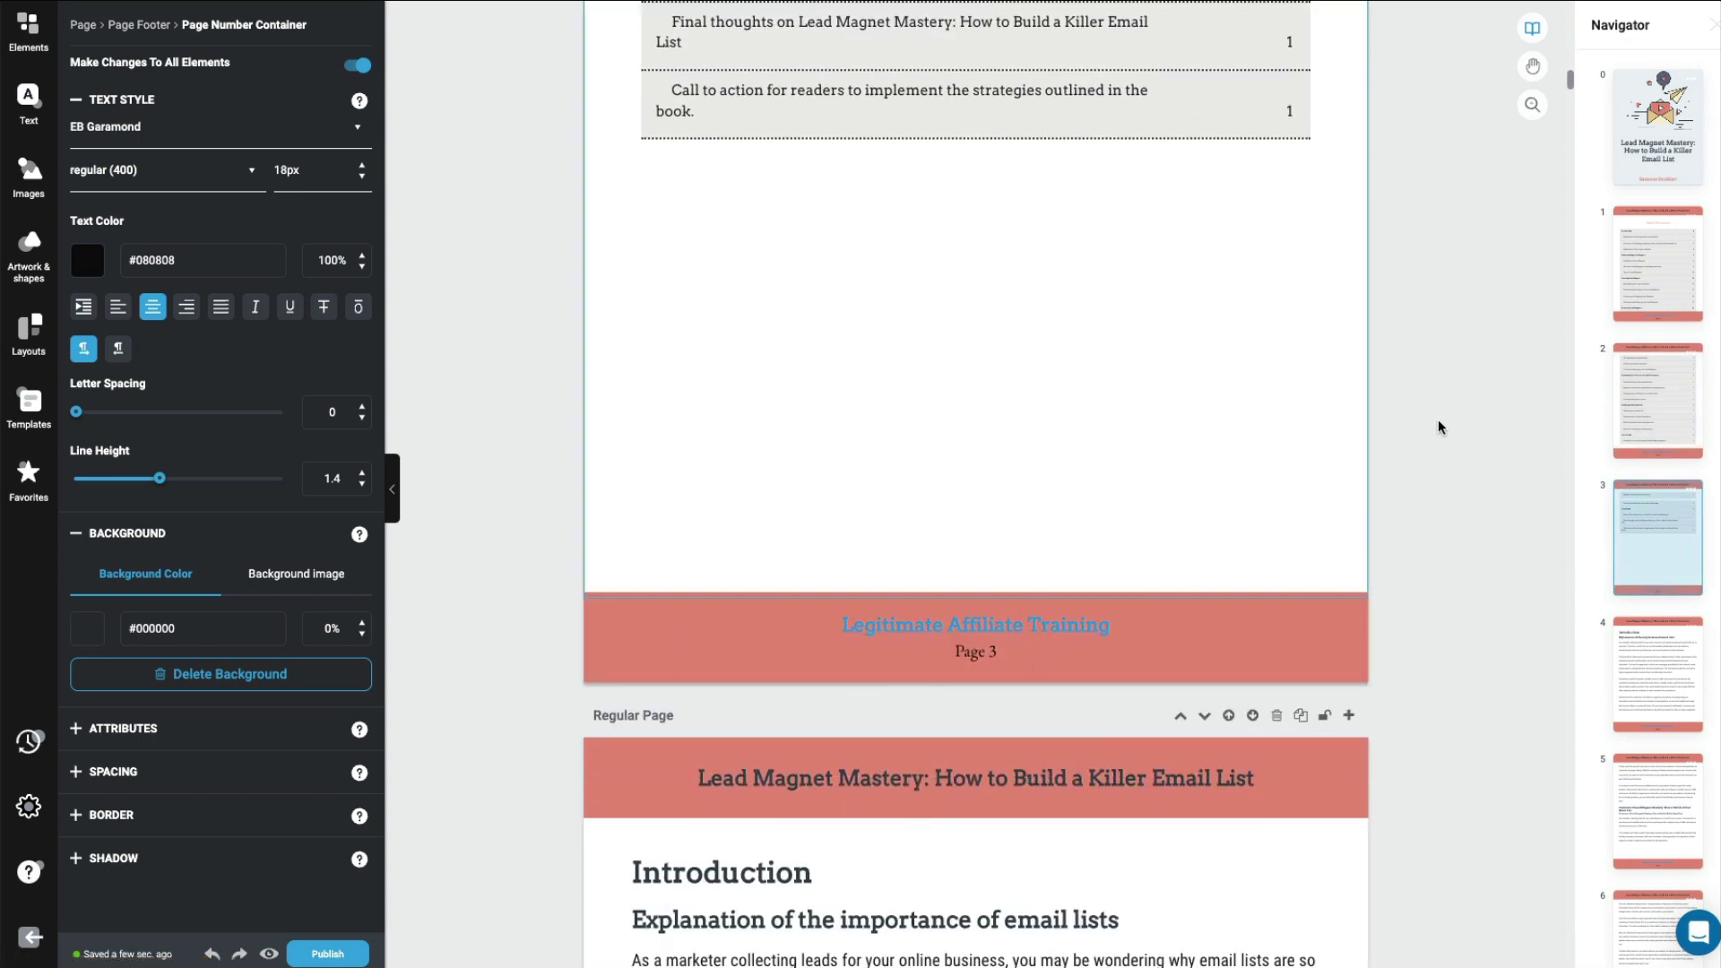
scroll(1437, 416, "down", 4)
scroll(1437, 418, "down", 4)
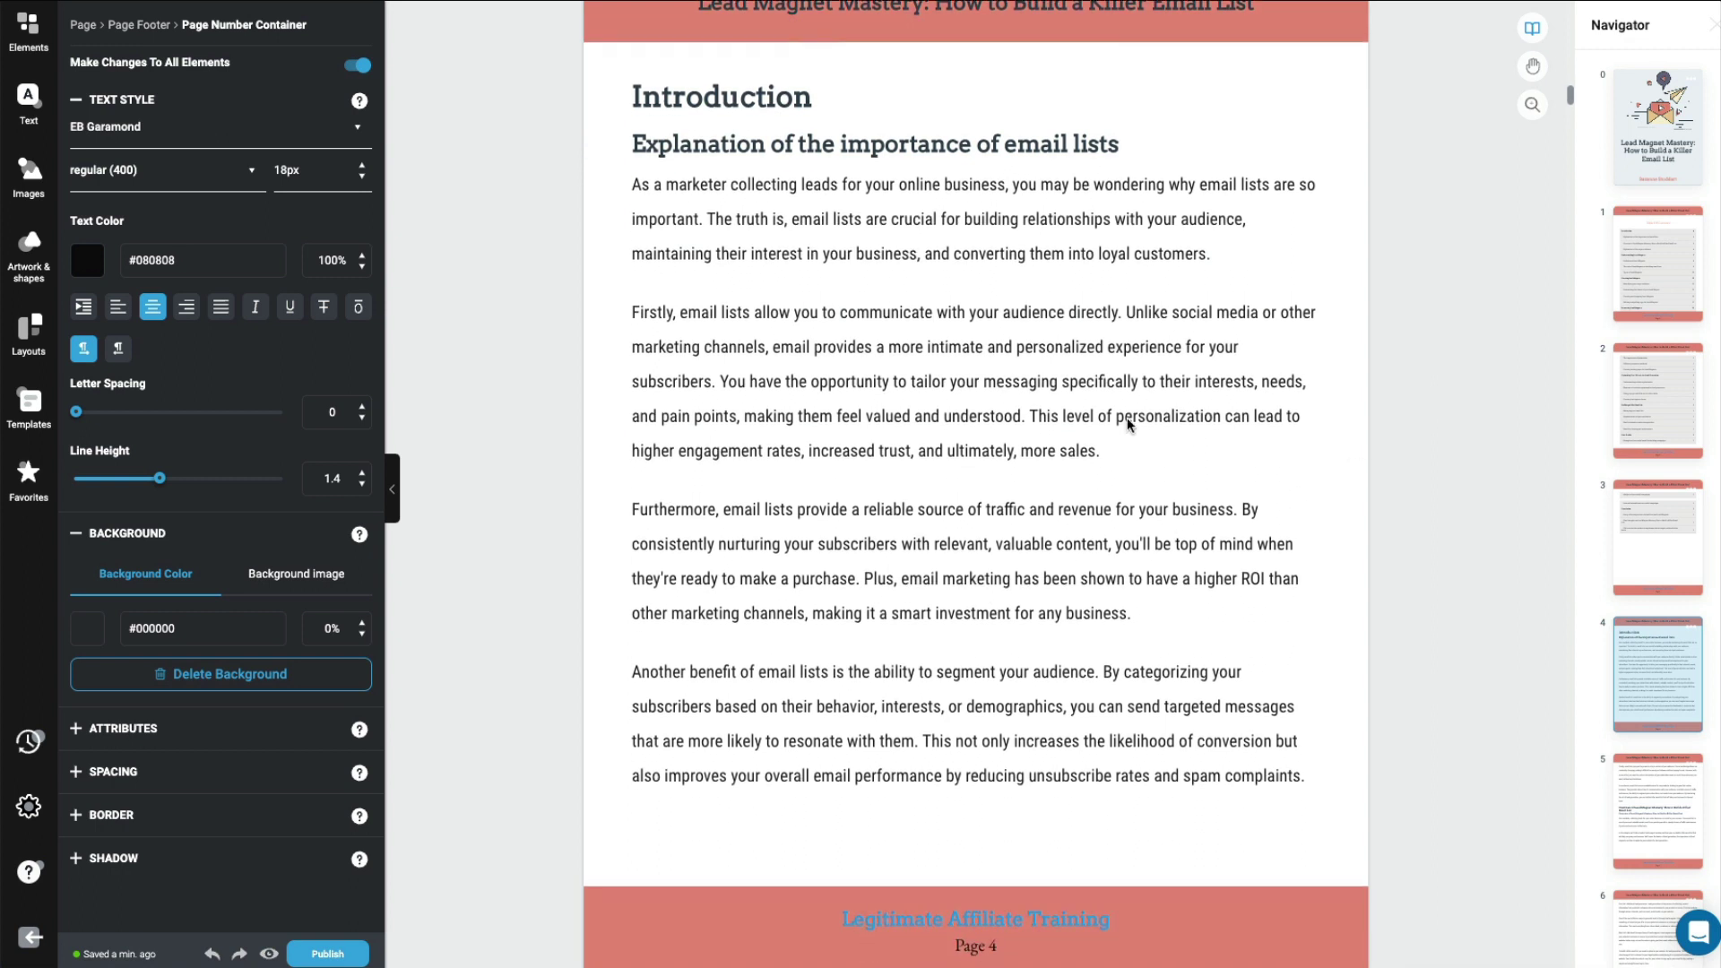
- Apply 20px Roboto Condensed to all paragraphs and verify a paragraph on page 5
left_click(635, 189)
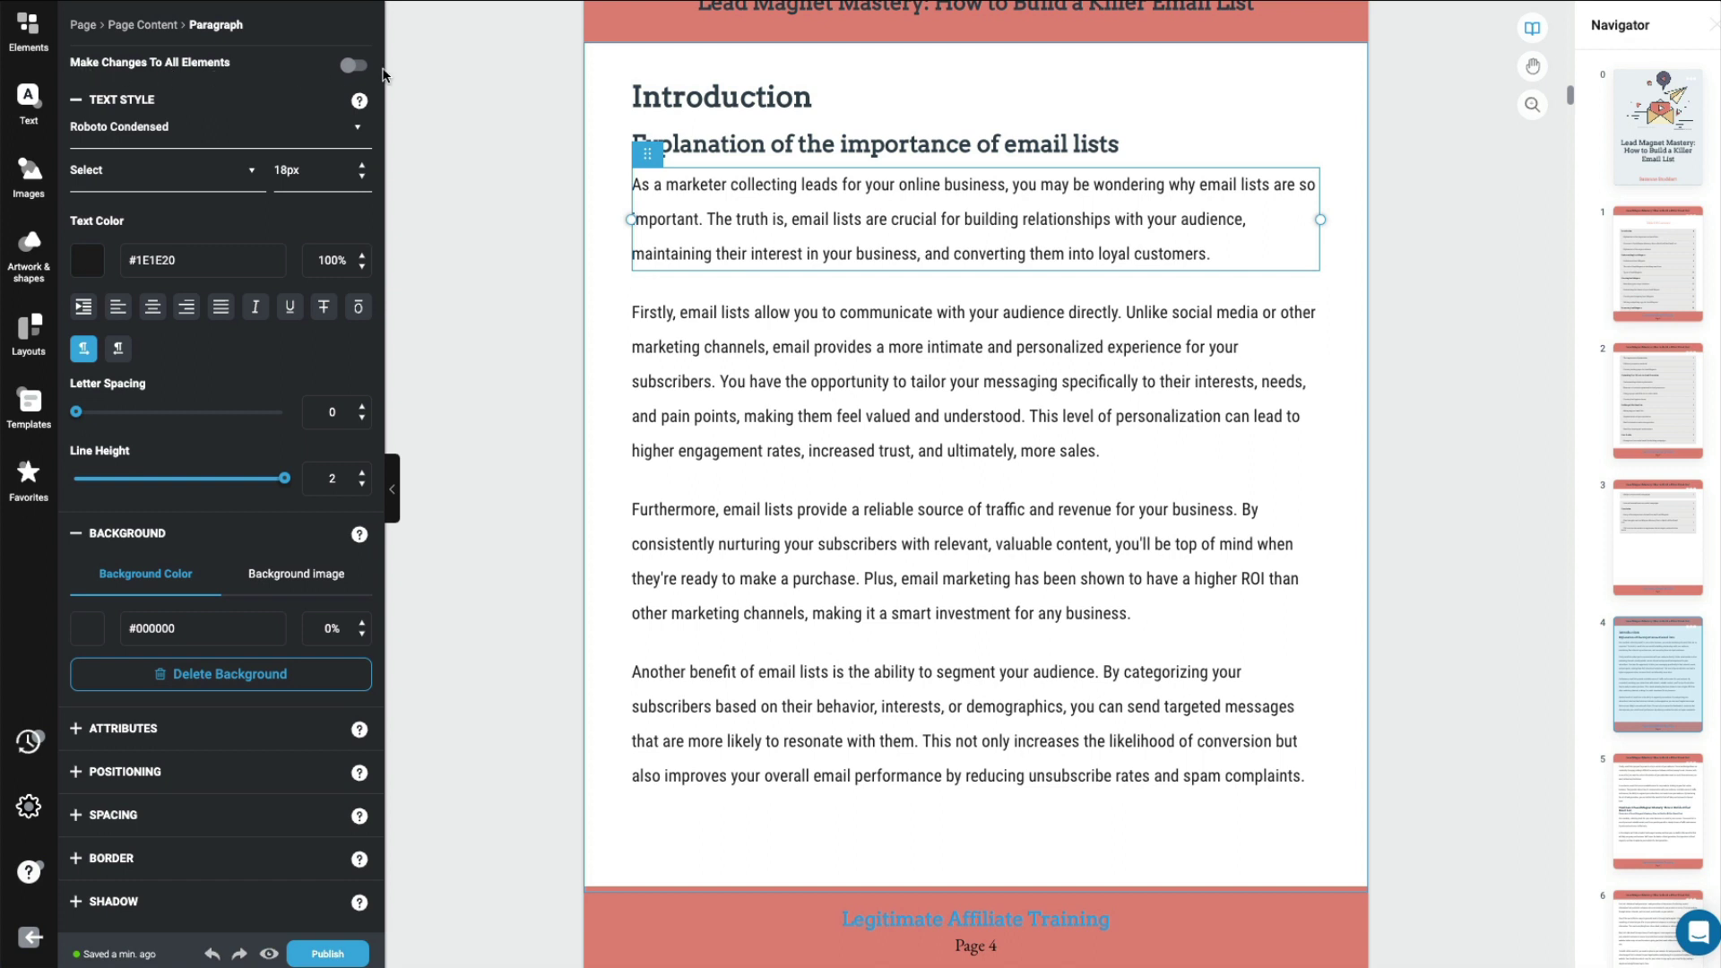
left_click(359, 66)
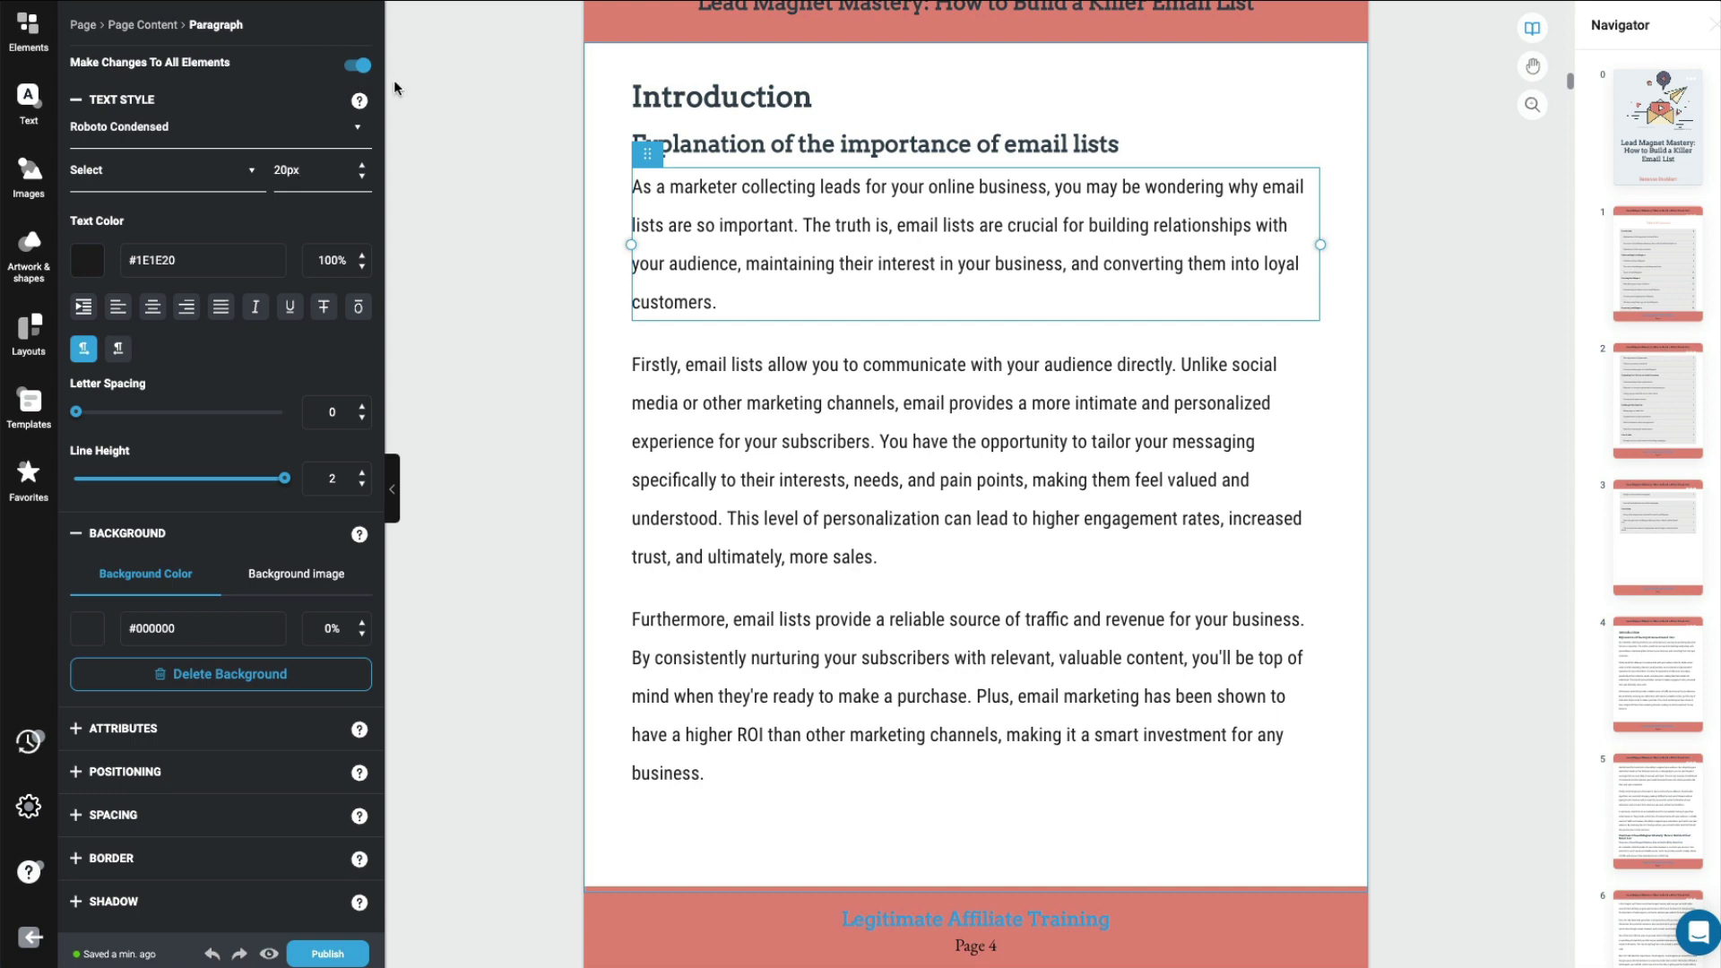
scroll(504, 265, "down", 8)
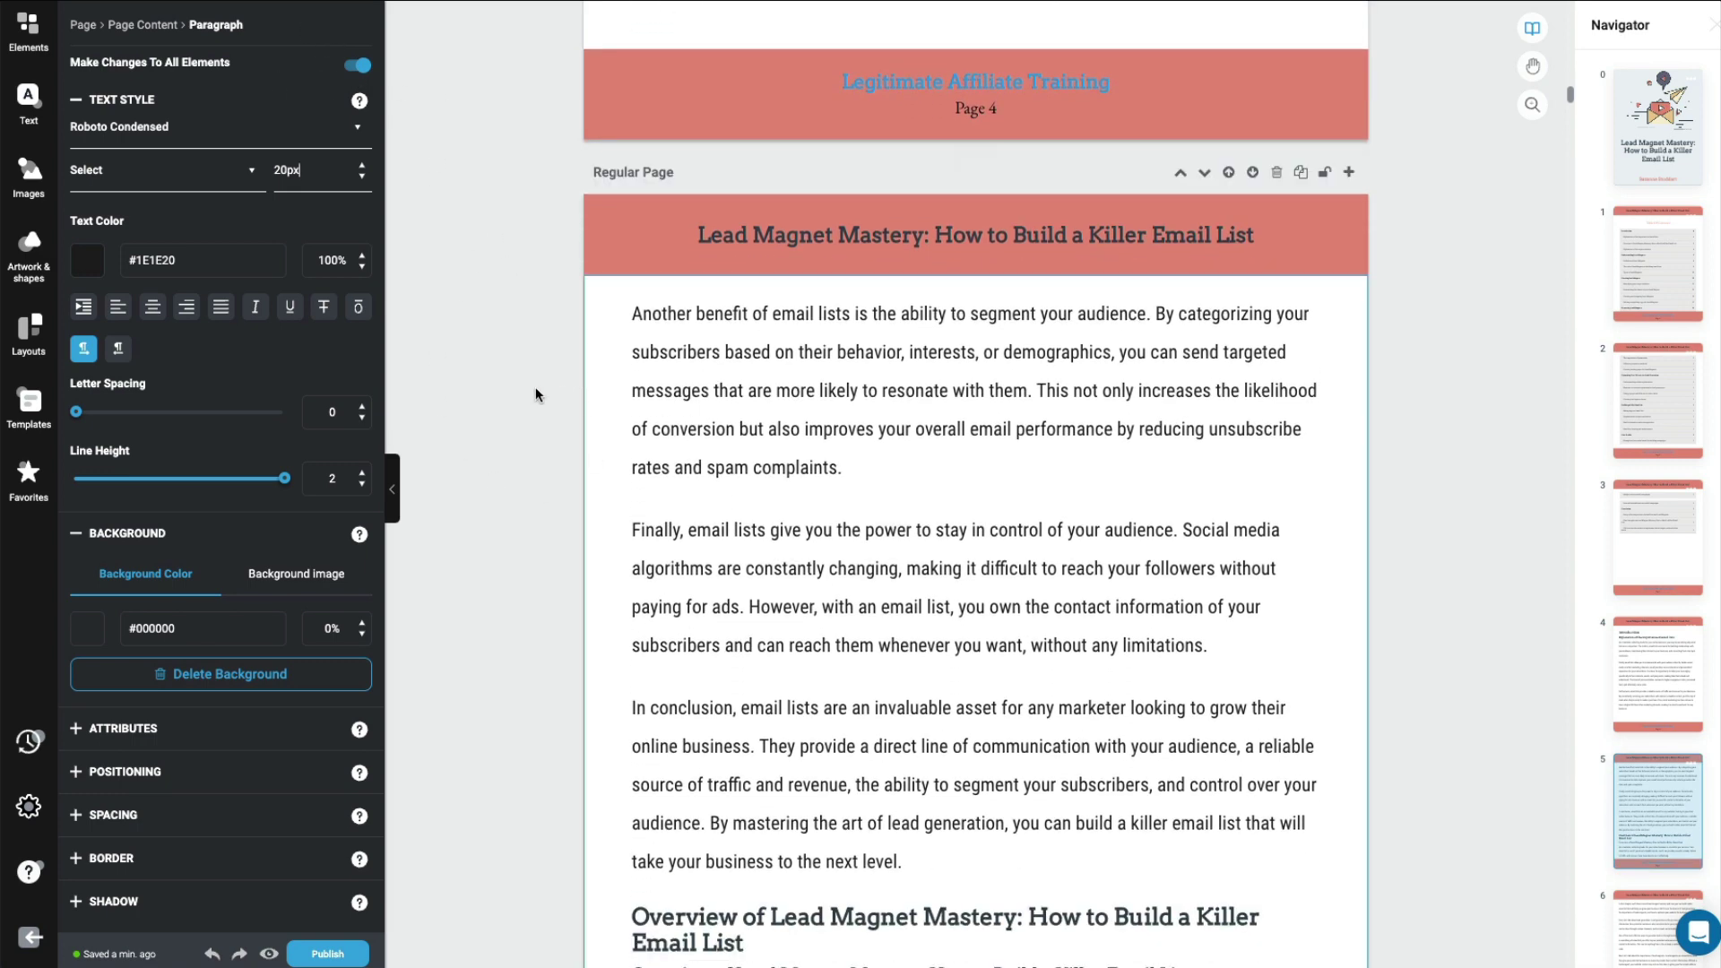
left_click(634, 318)
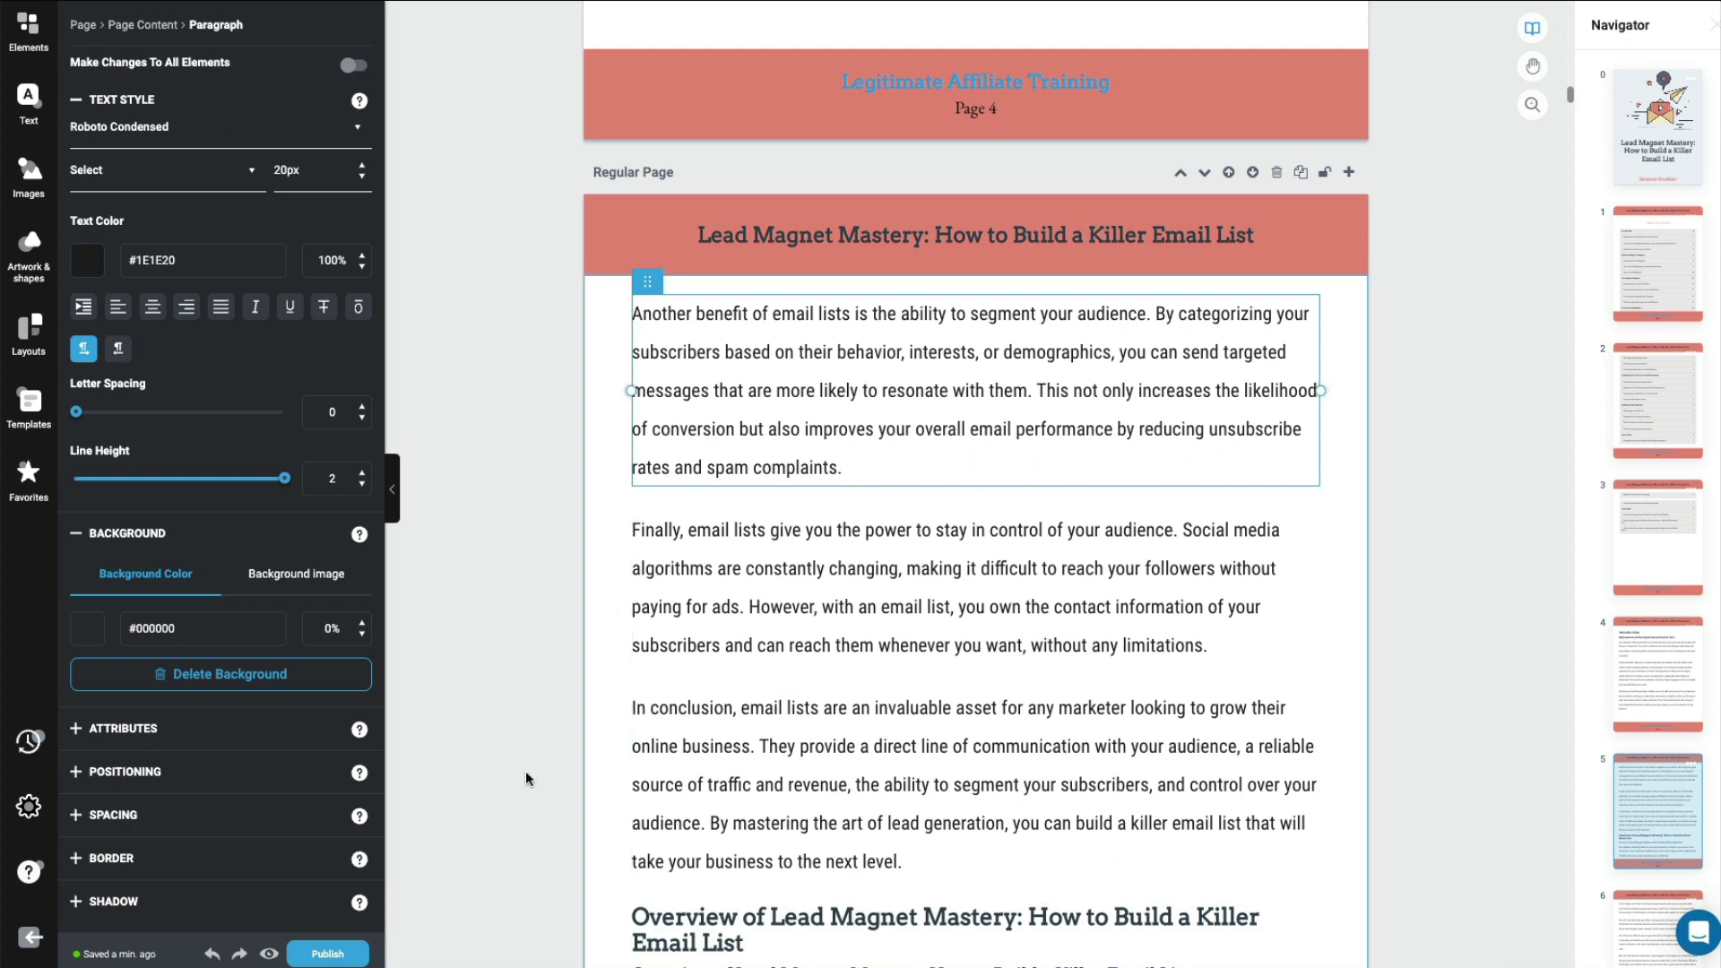
- Inspect a paragraph's float settings and a heading's style, then save the ebook project
left_click(114, 734)
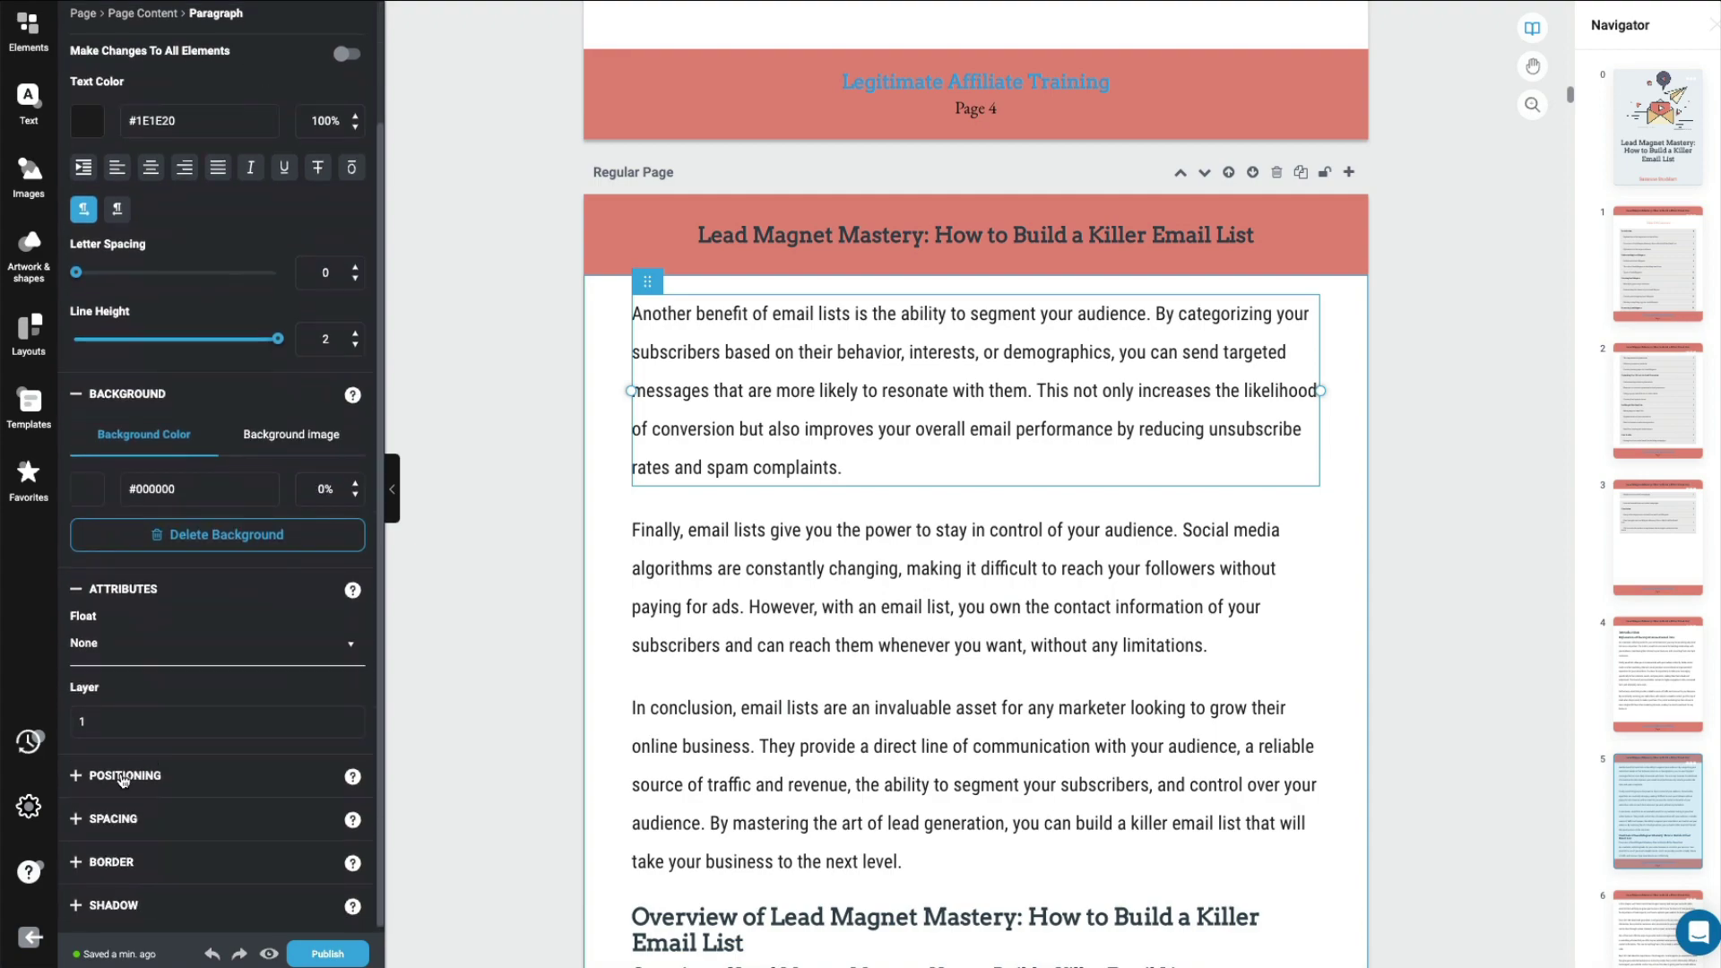
left_click(807, 923)
scroll(1429, 240, "up", 8)
scroll(1429, 239, "up", 15)
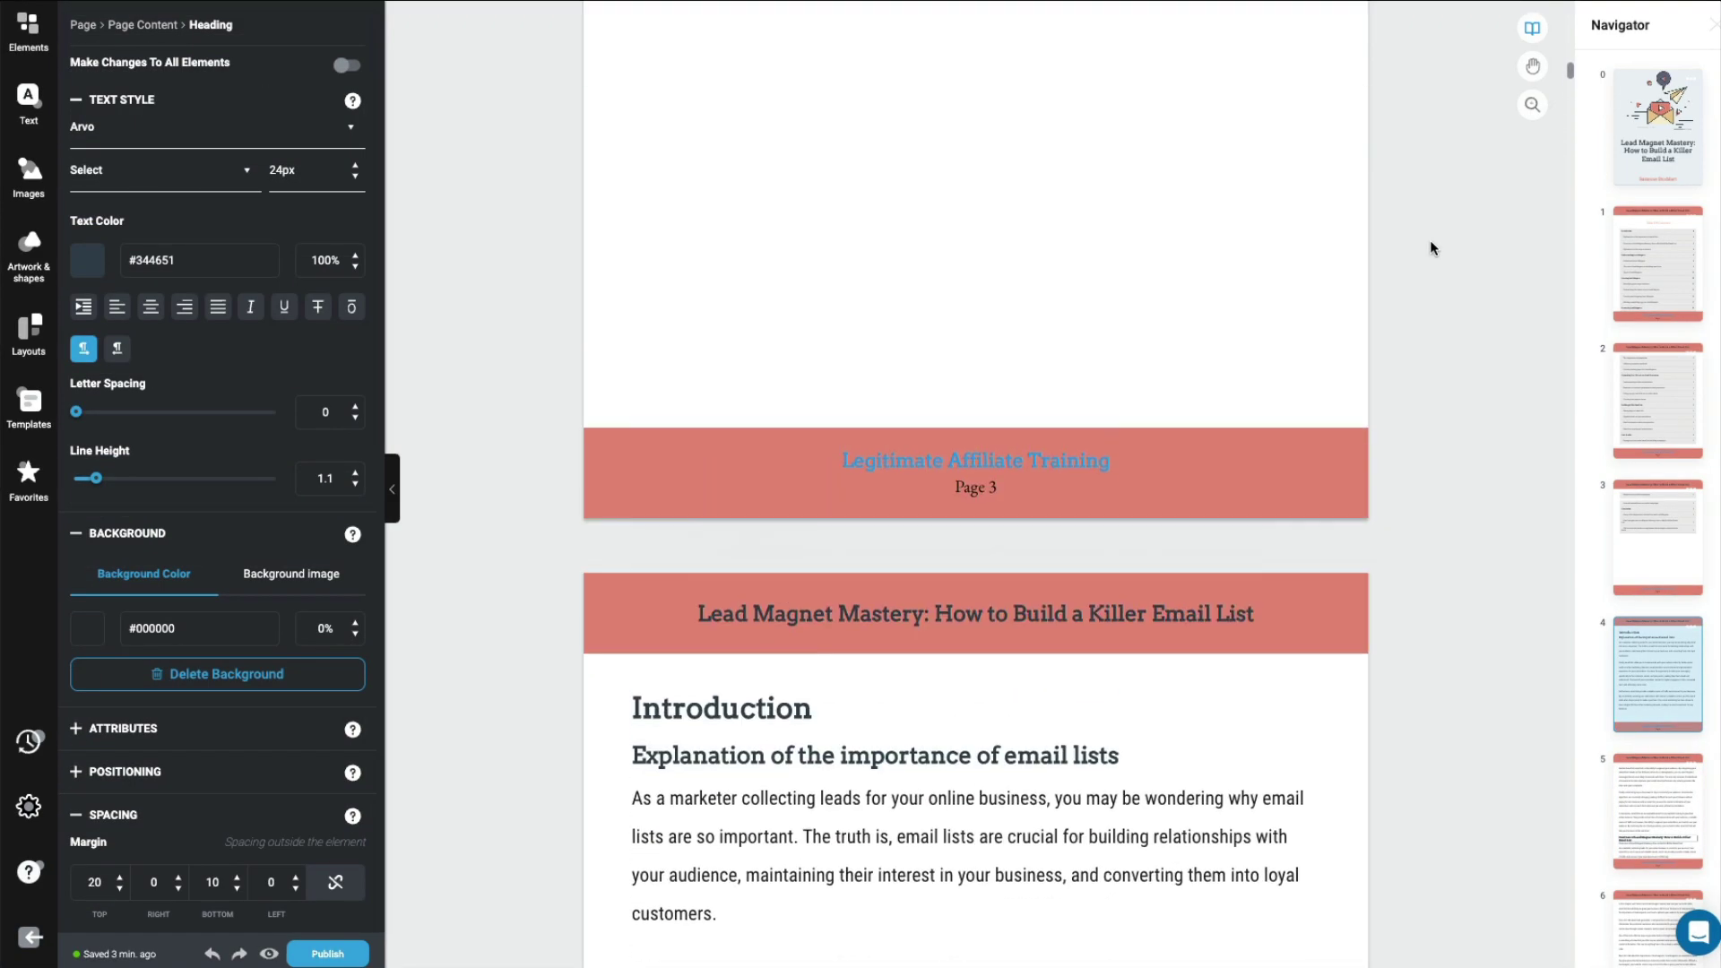
scroll(1429, 240, "up", 15)
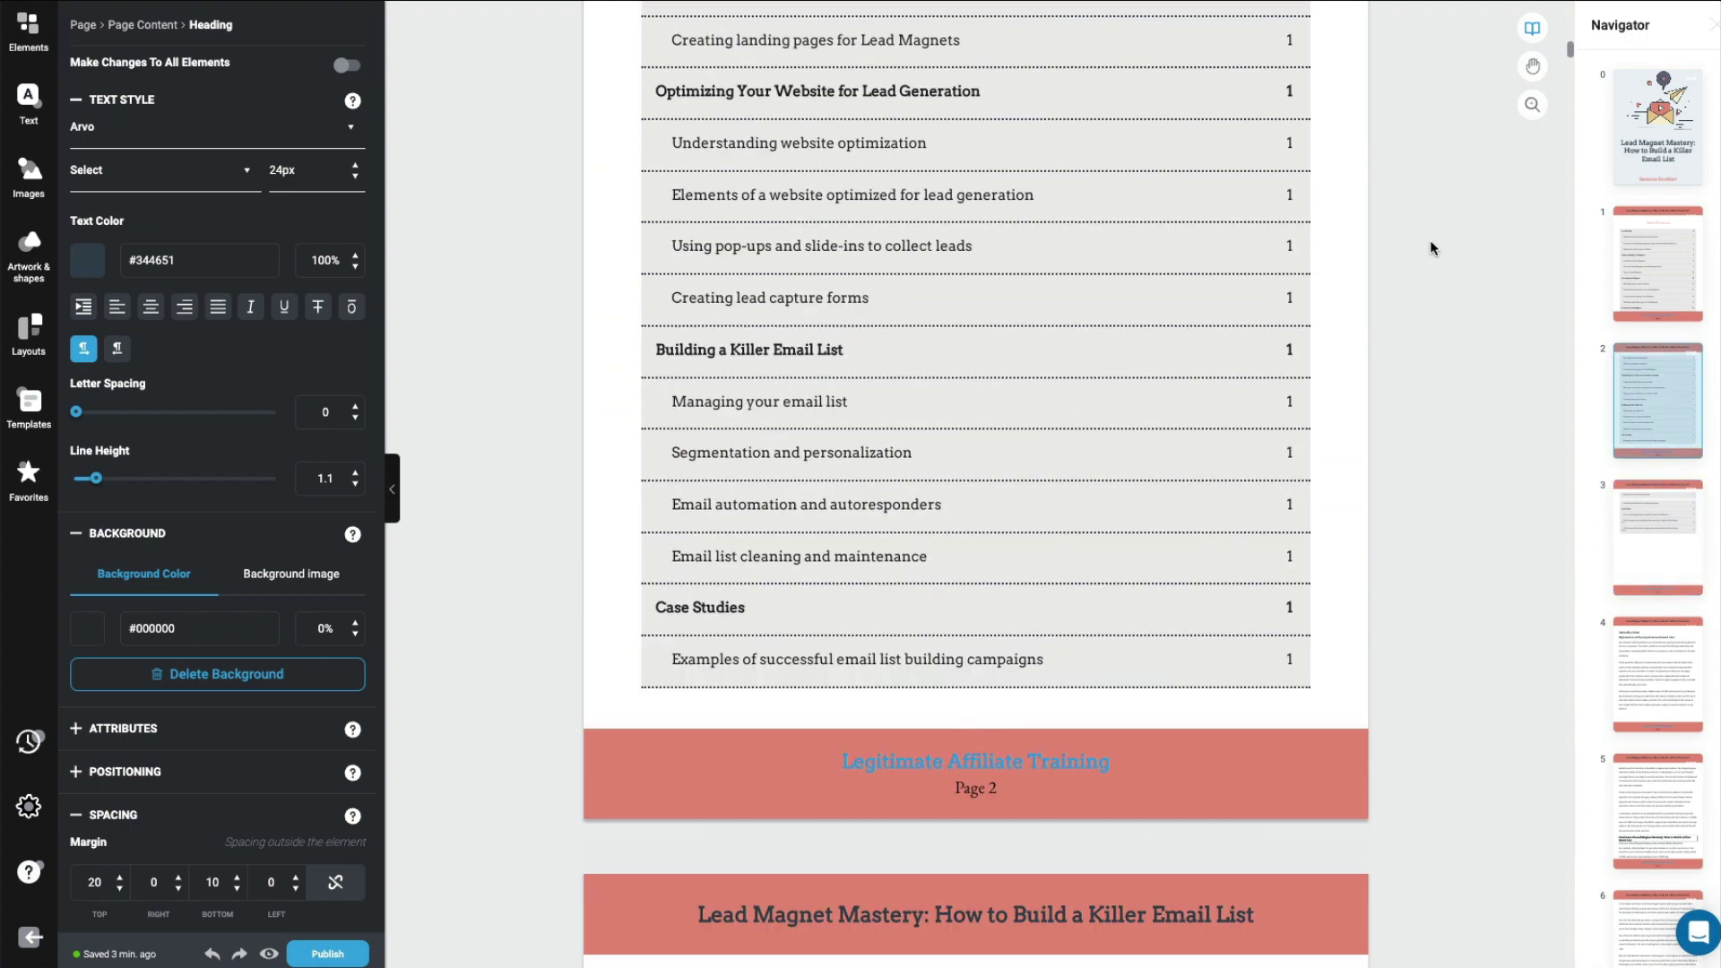
scroll(1429, 239, "up", 12)
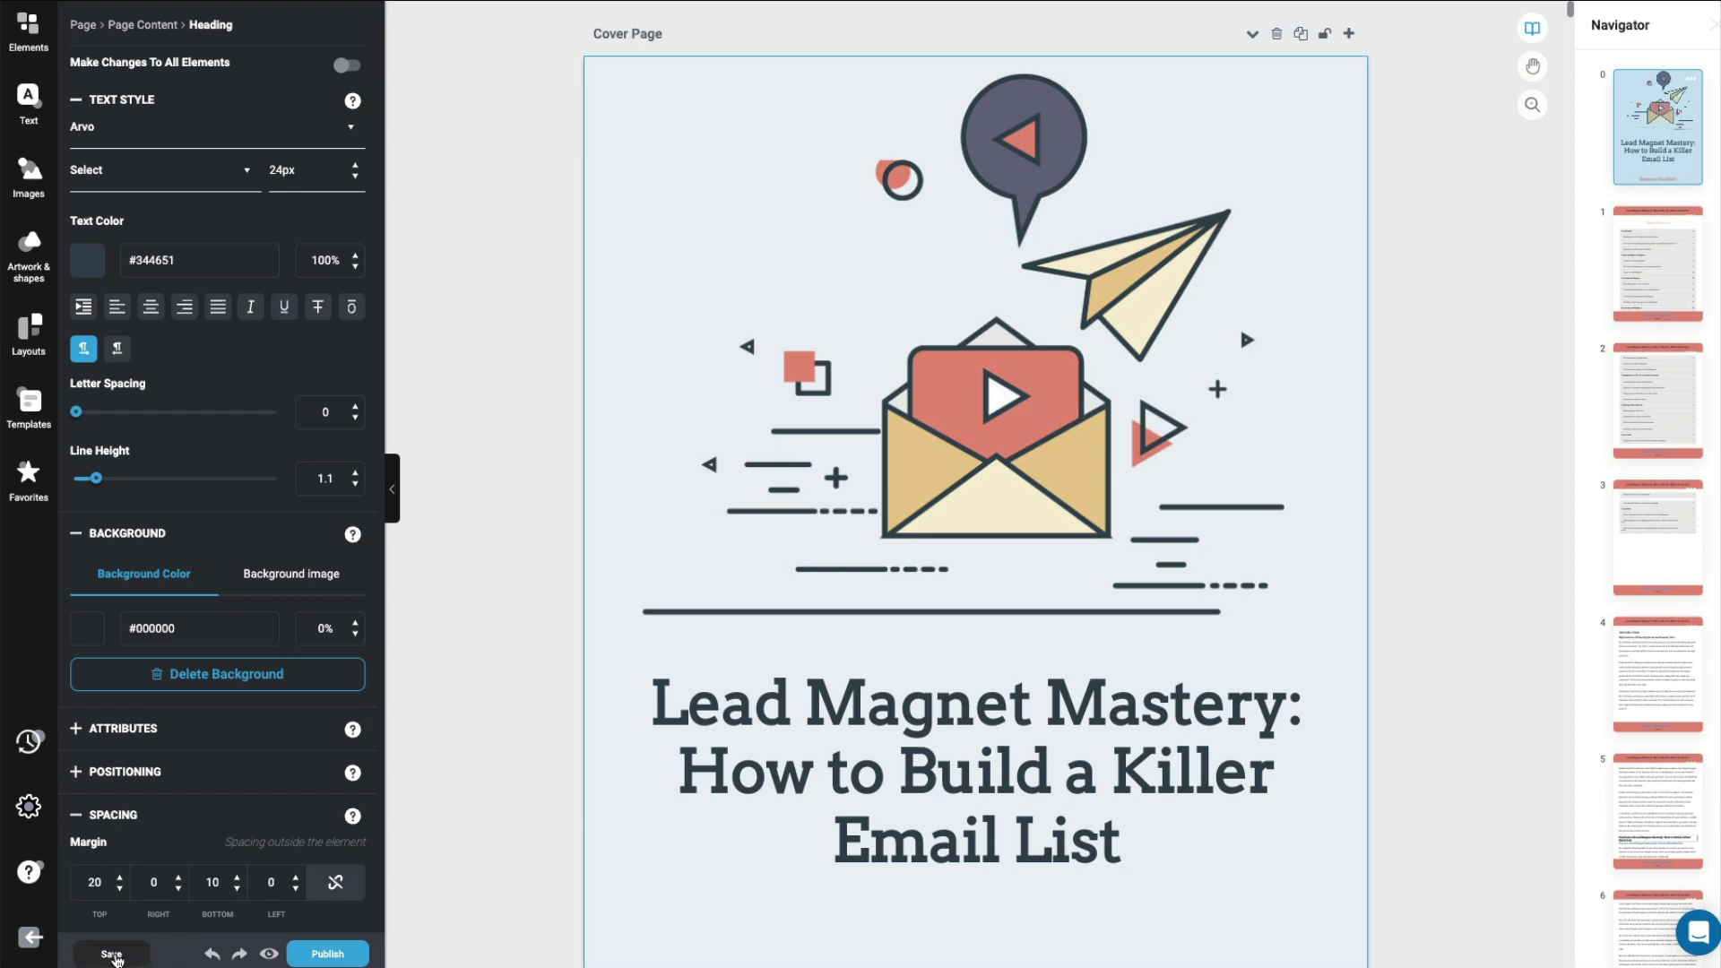
left_click(112, 954)
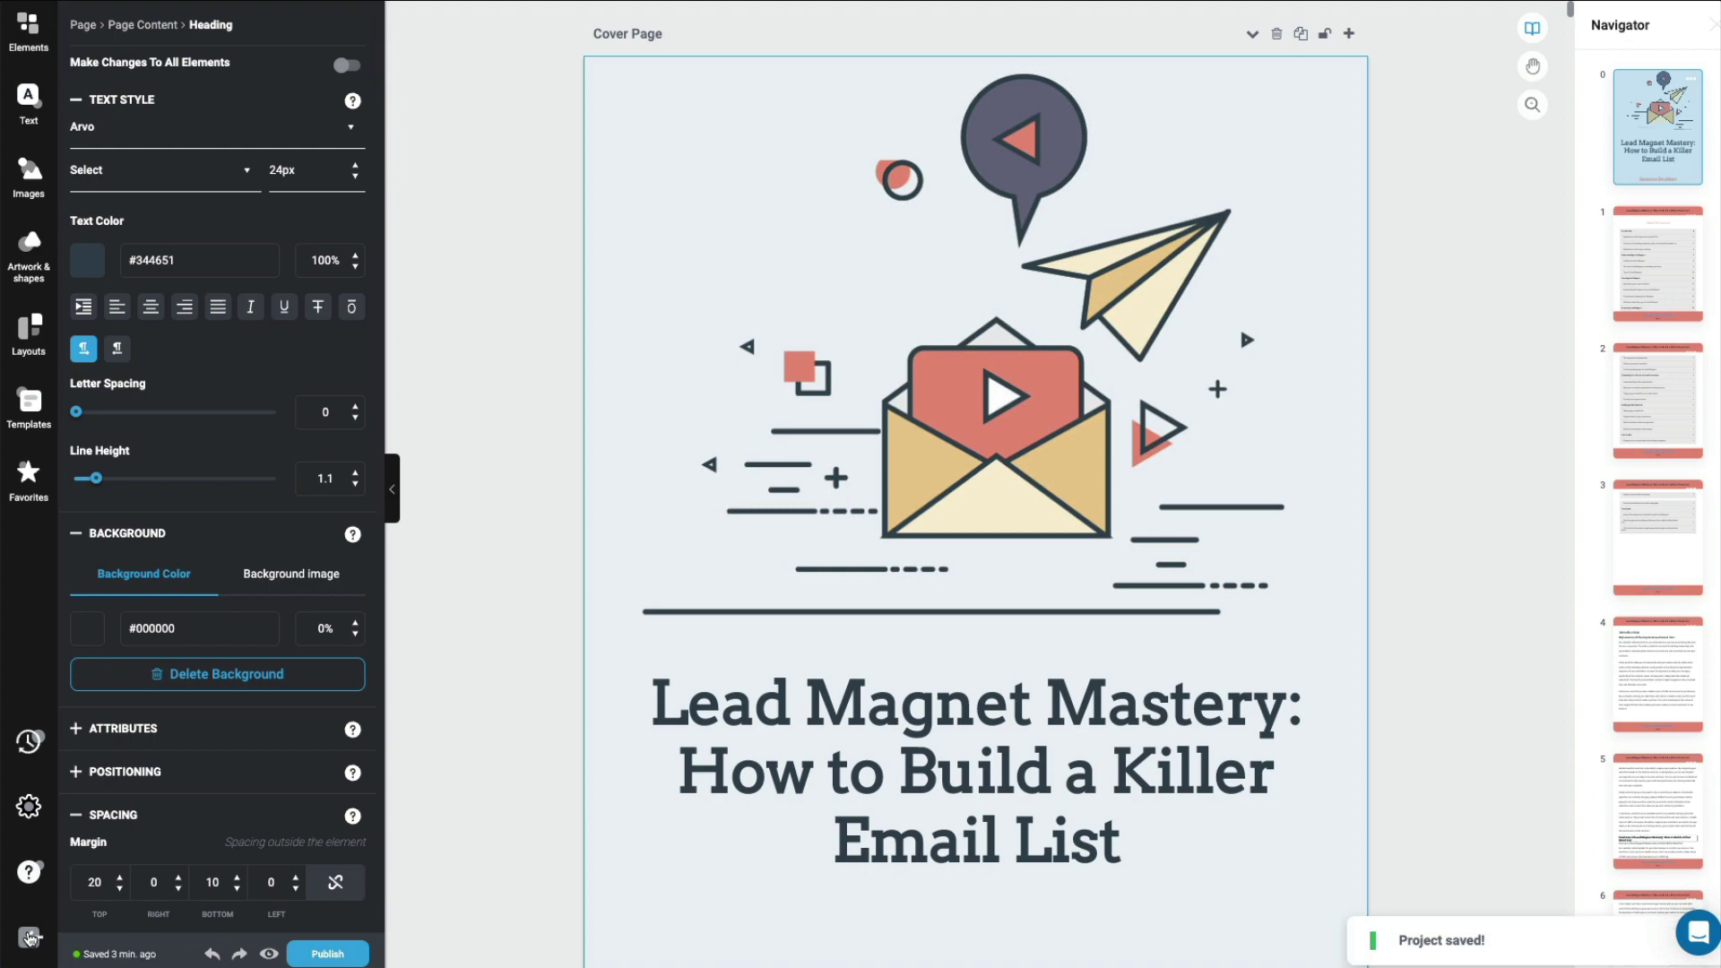
- Go to My Projects and jump to the importance of email lists section in the preview
left_click(26, 938)
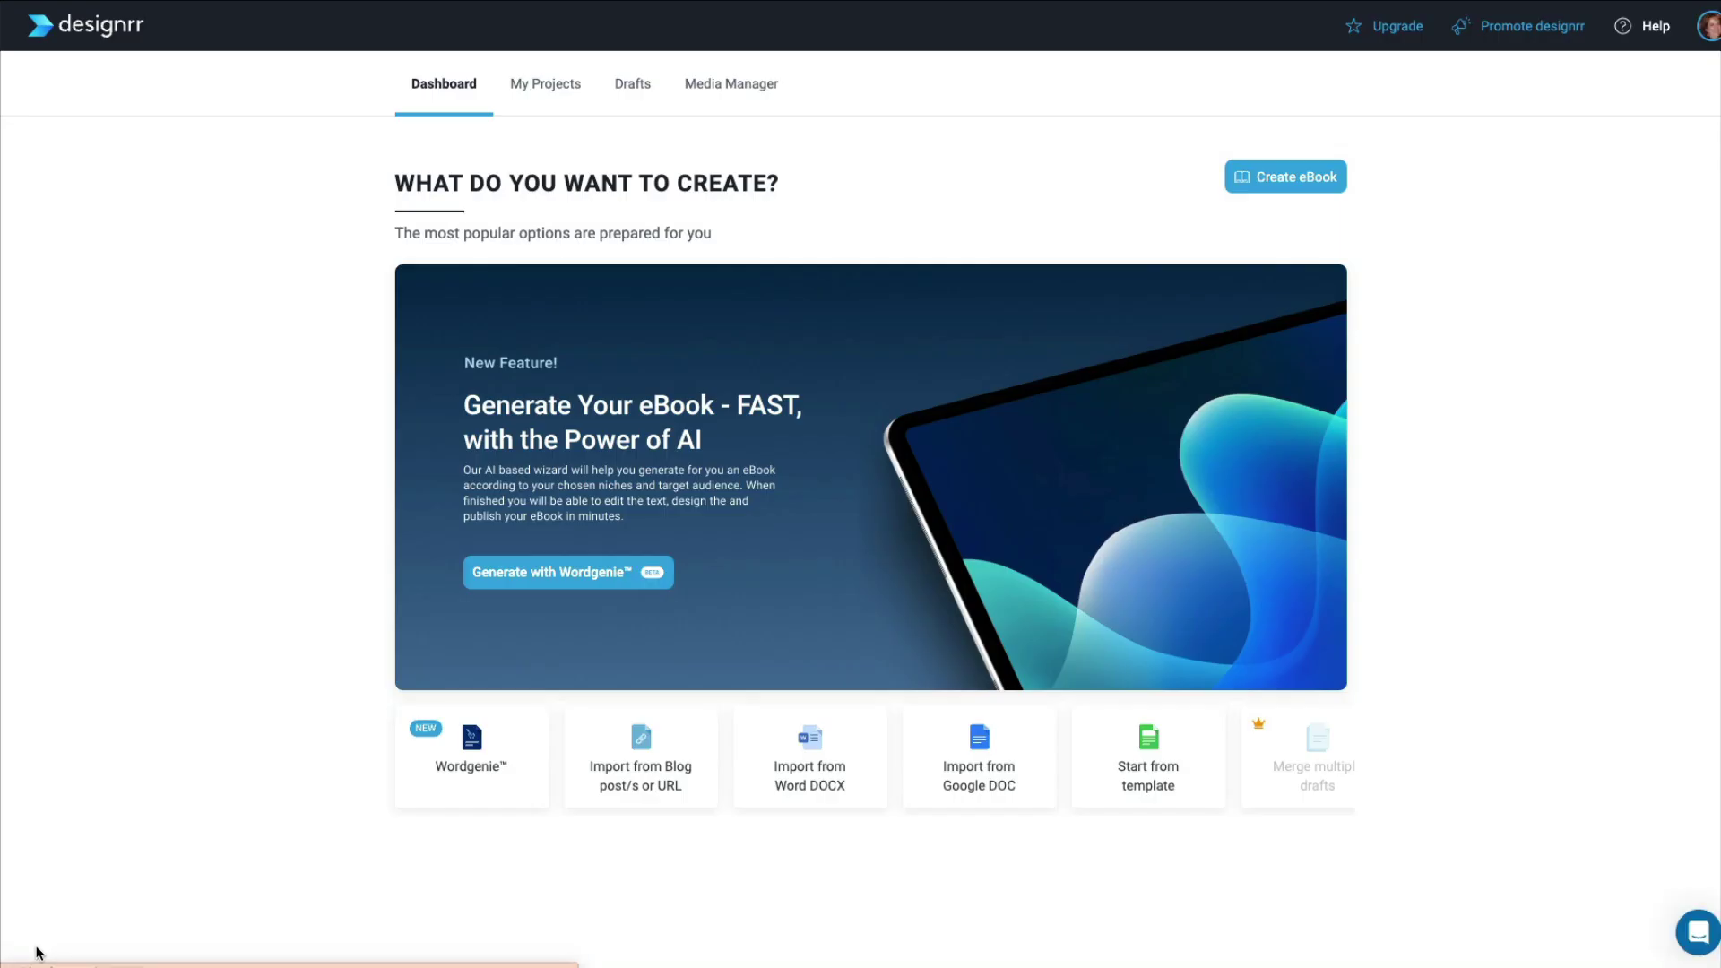
left_click(542, 103)
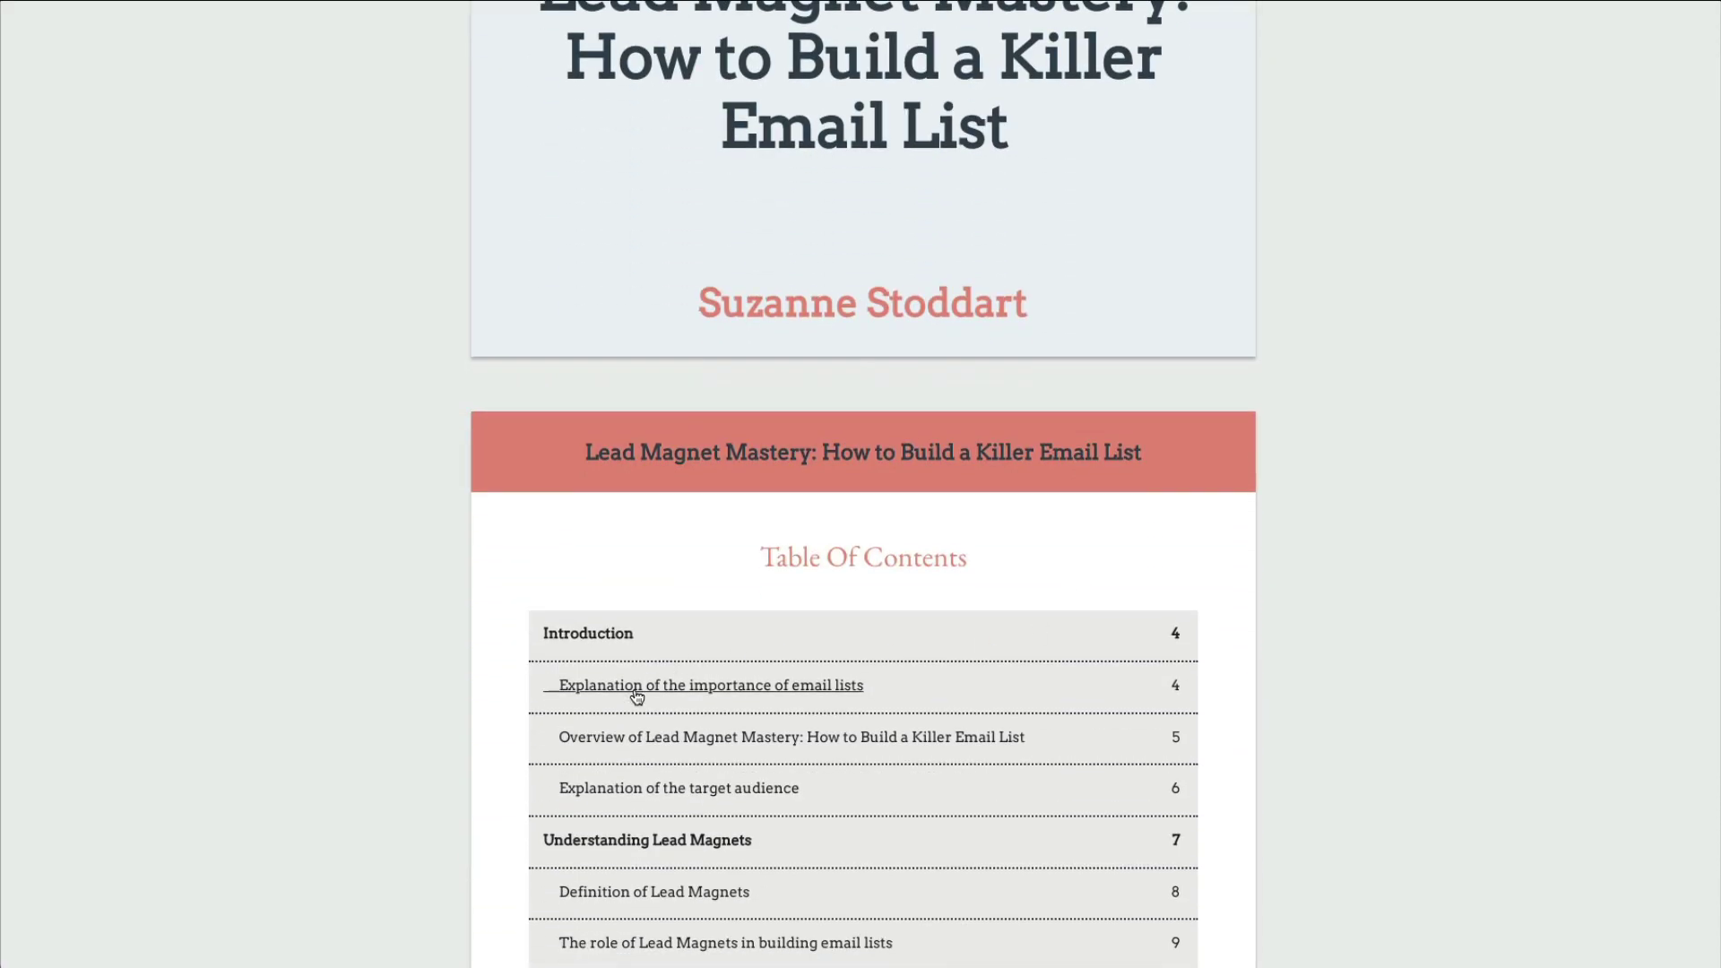
left_click(635, 688)
- Scroll through the previewed pages checking the footers
scroll(606, 700, "down", 3)
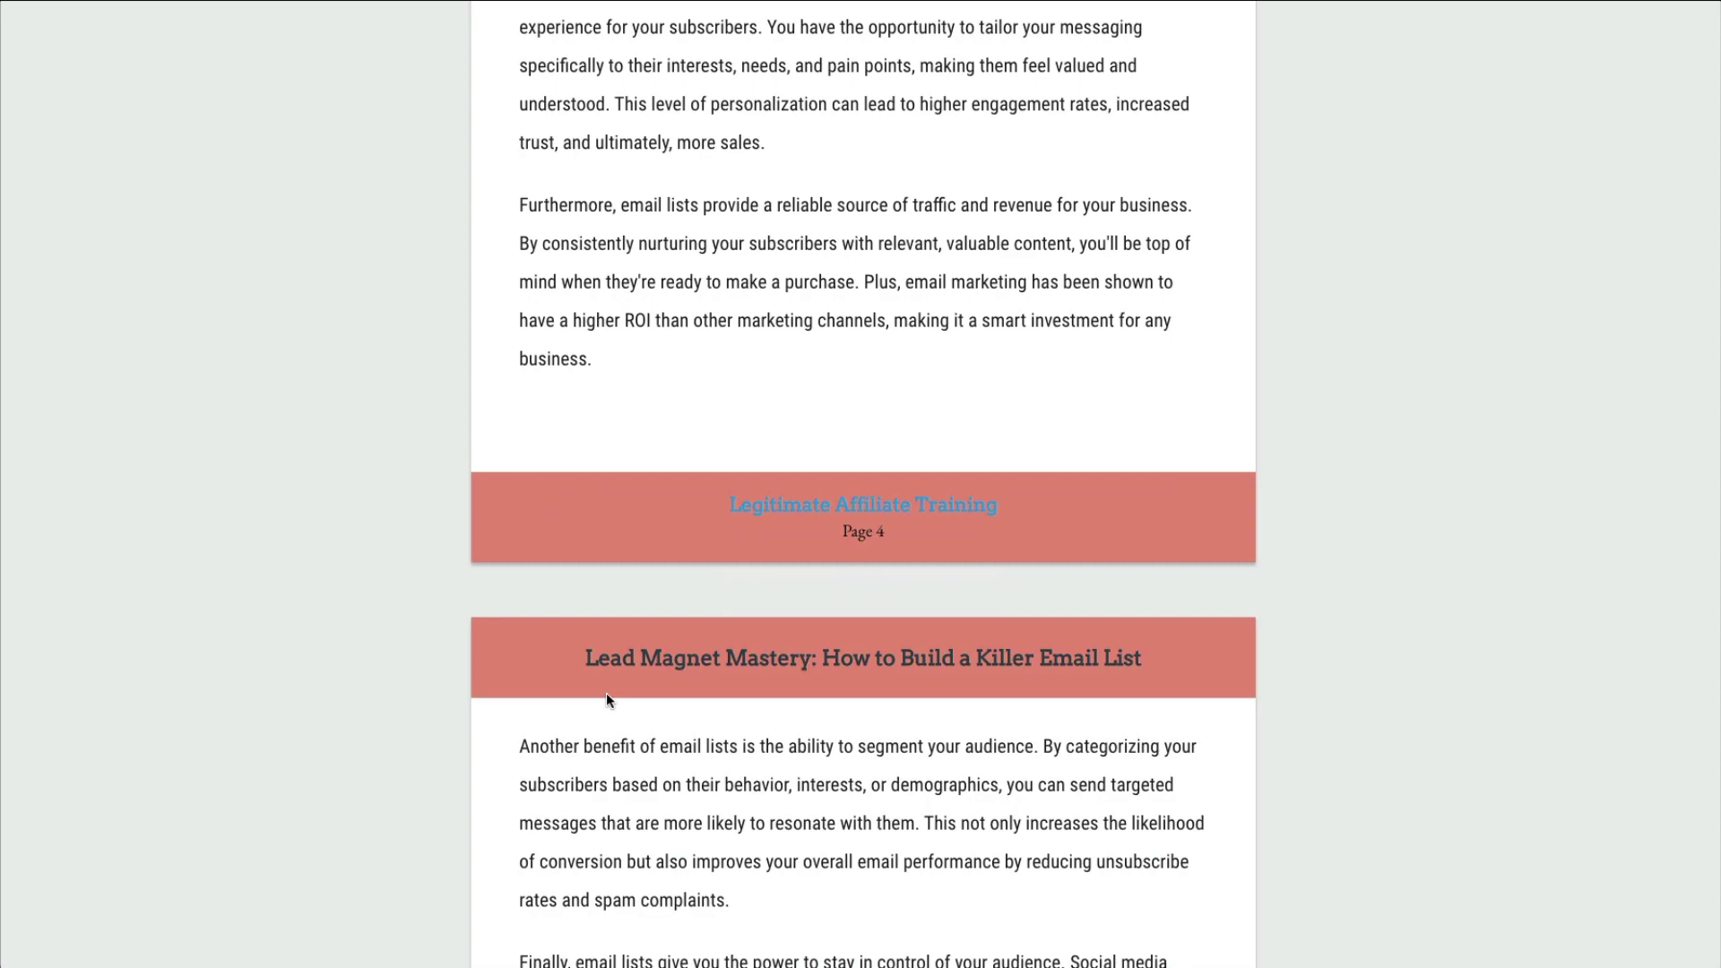
scroll(607, 697, "down", 5)
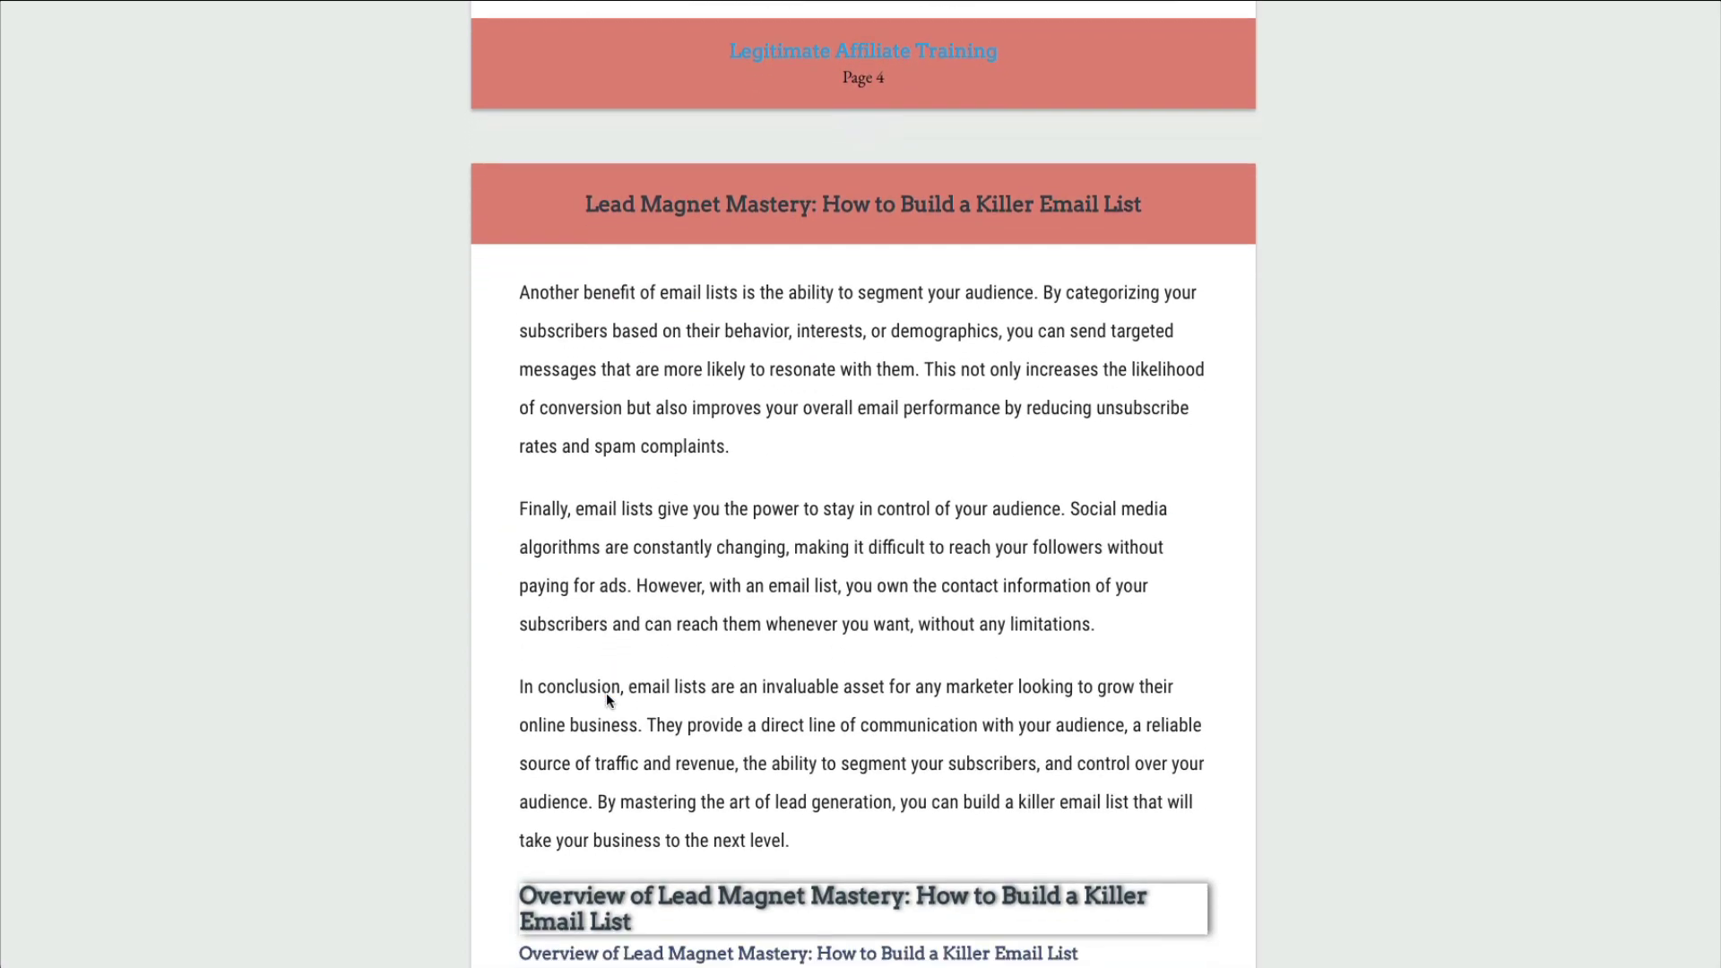
scroll(606, 697, "down", 11)
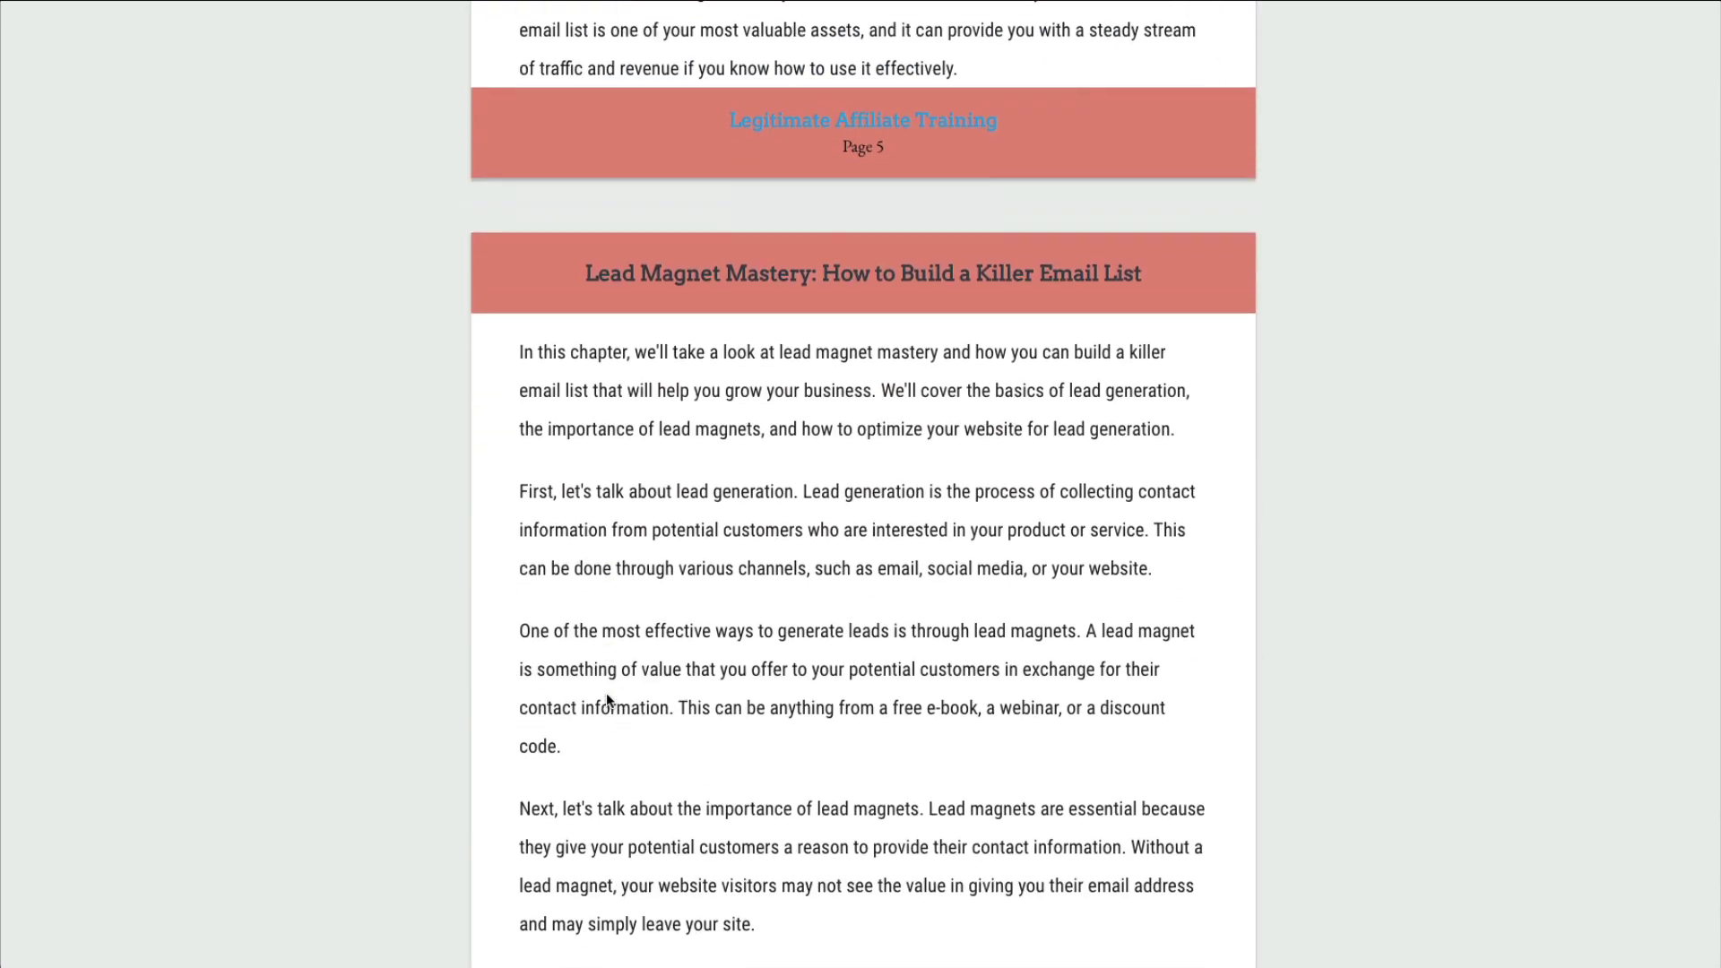
scroll(607, 701, "down", 3)
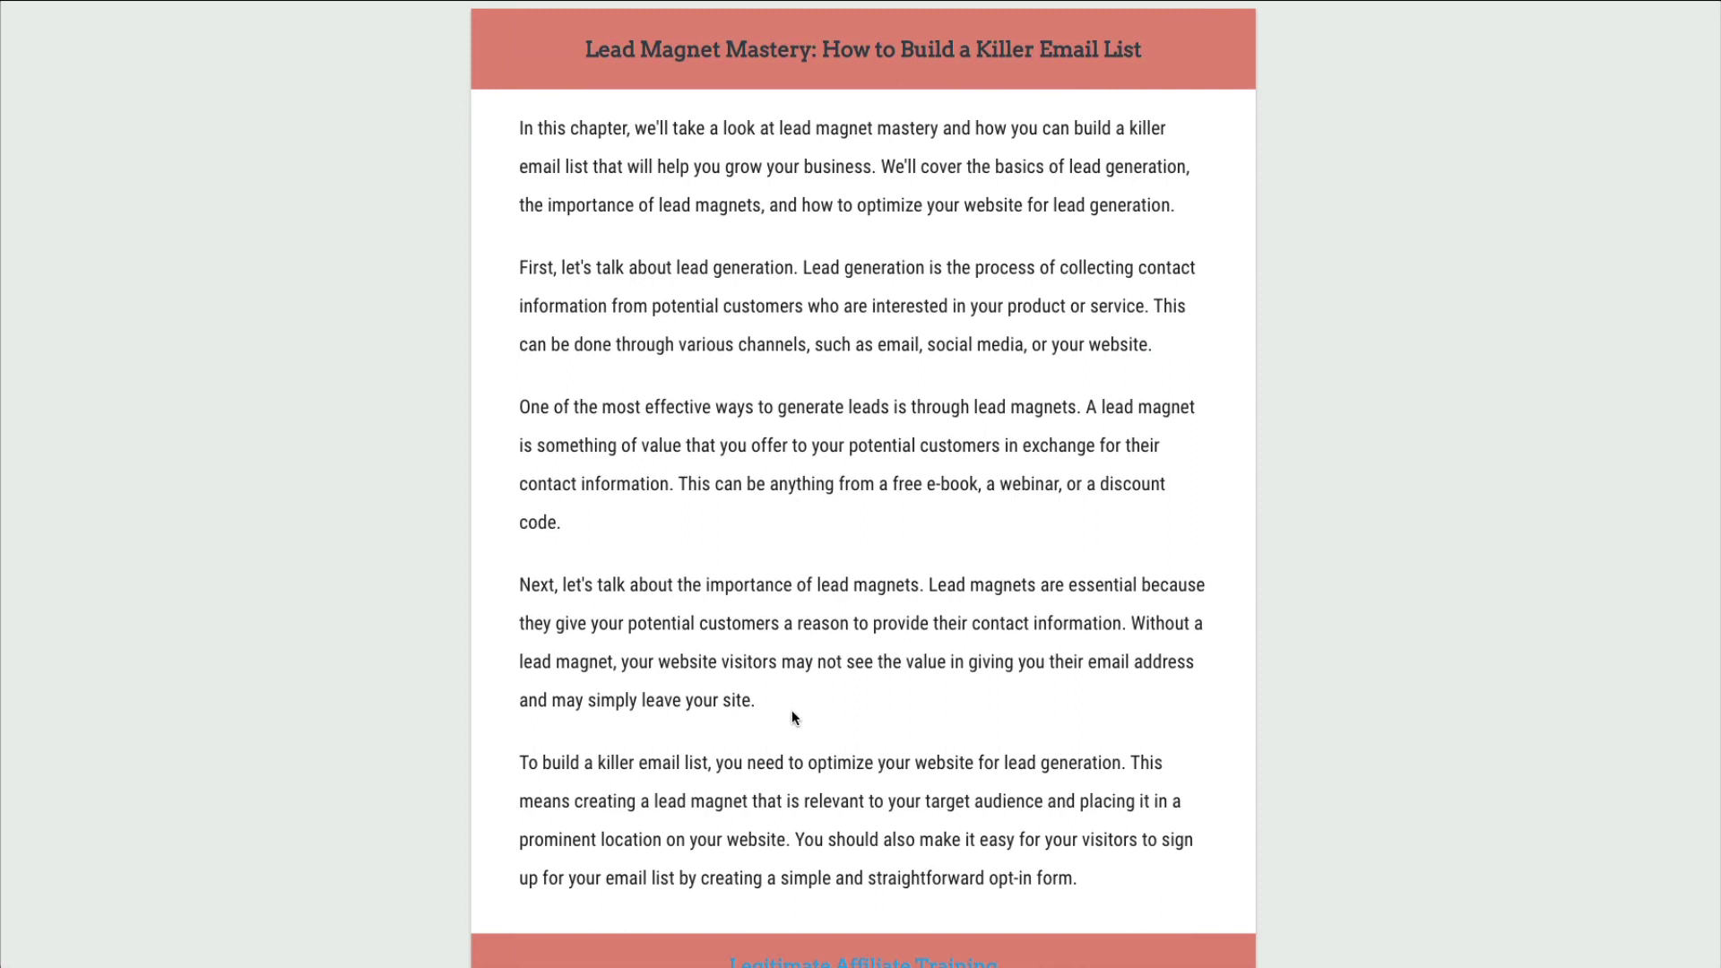
scroll(795, 708, "down", 6)
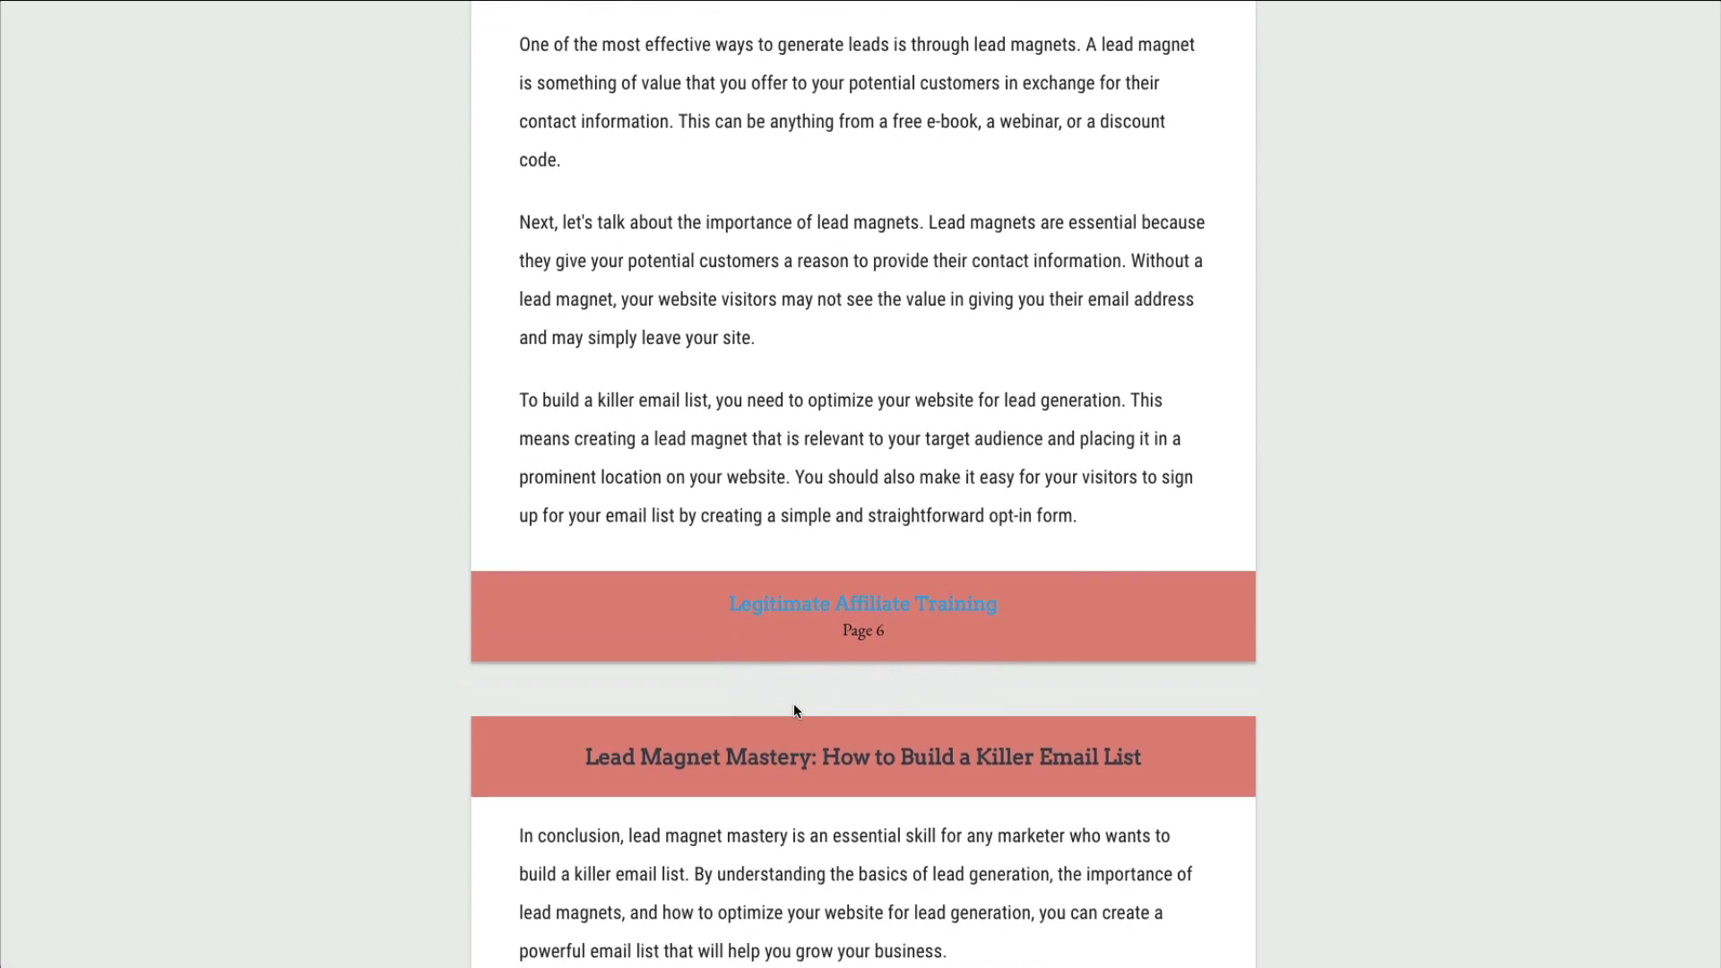
scroll(795, 707, "down", 4)
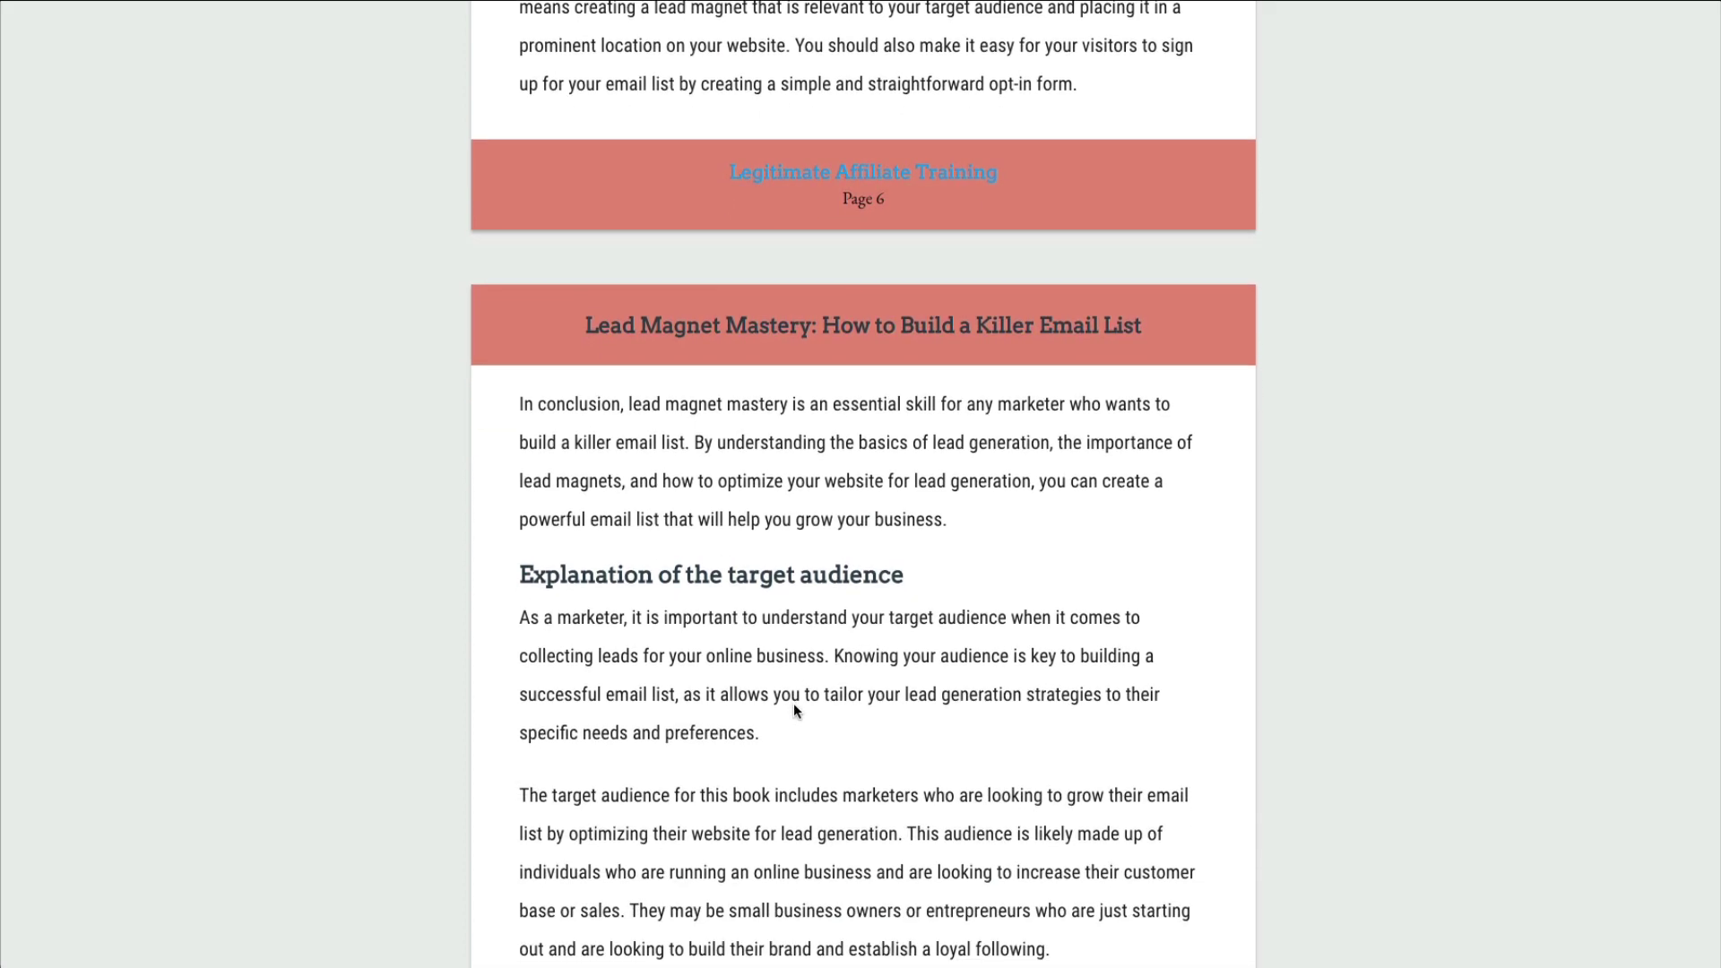
scroll(794, 710, "down", 6)
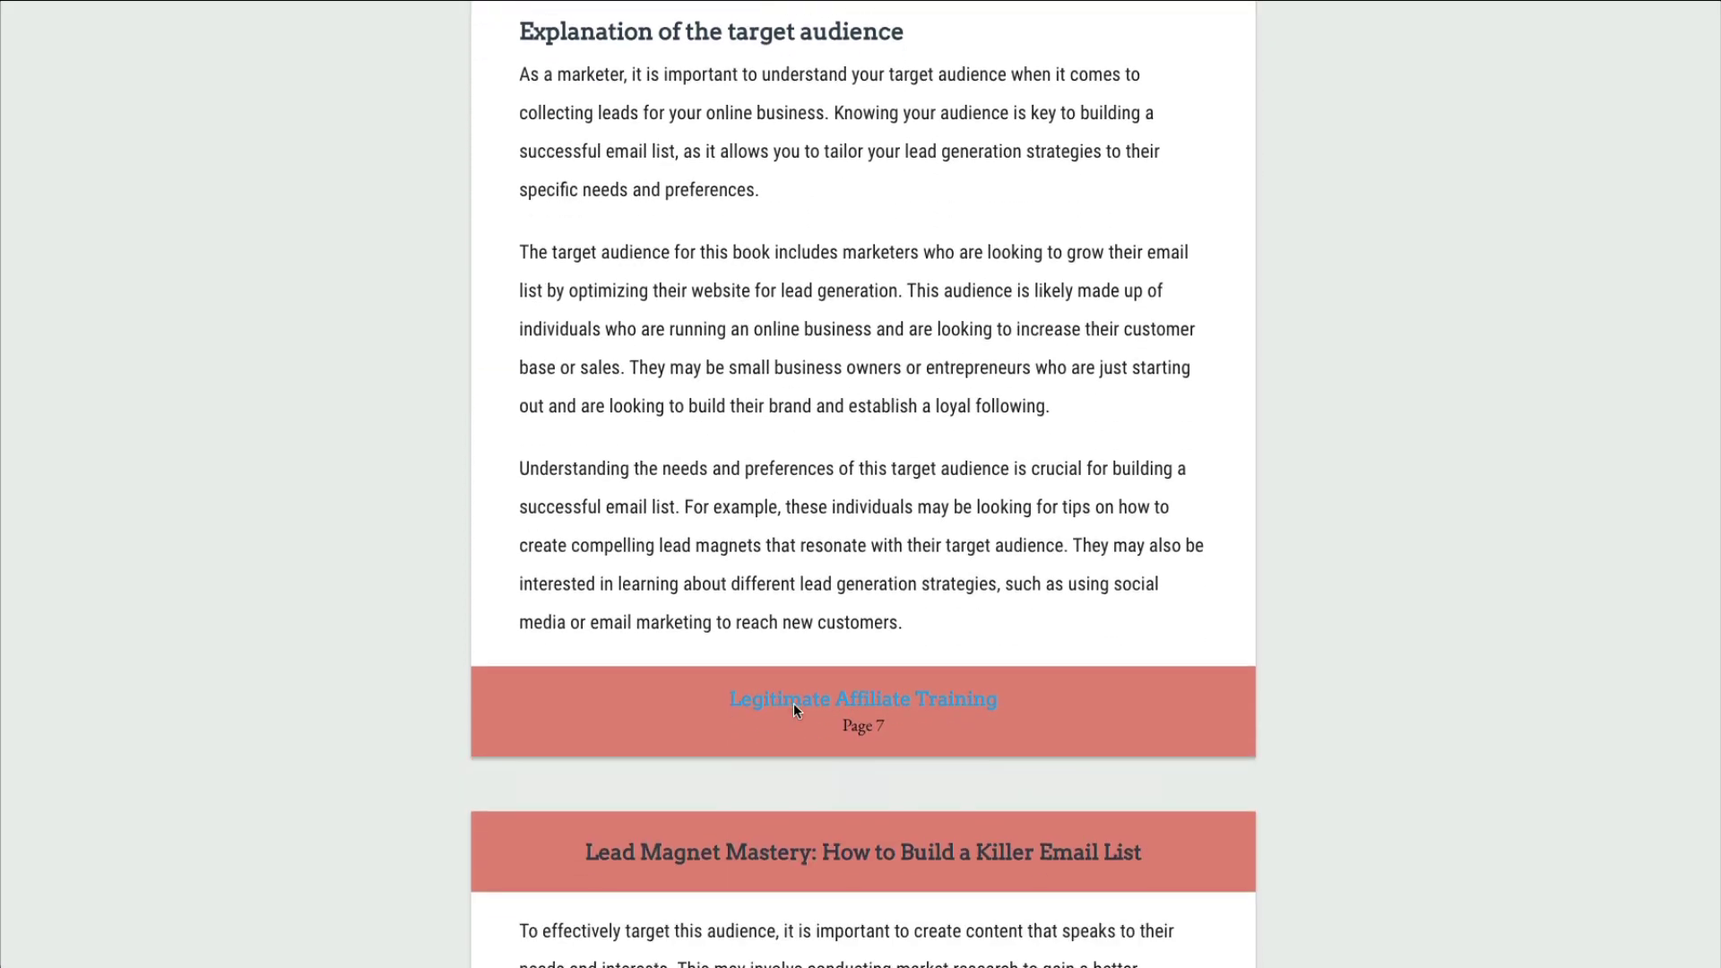
scroll(793, 710, "down", 5)
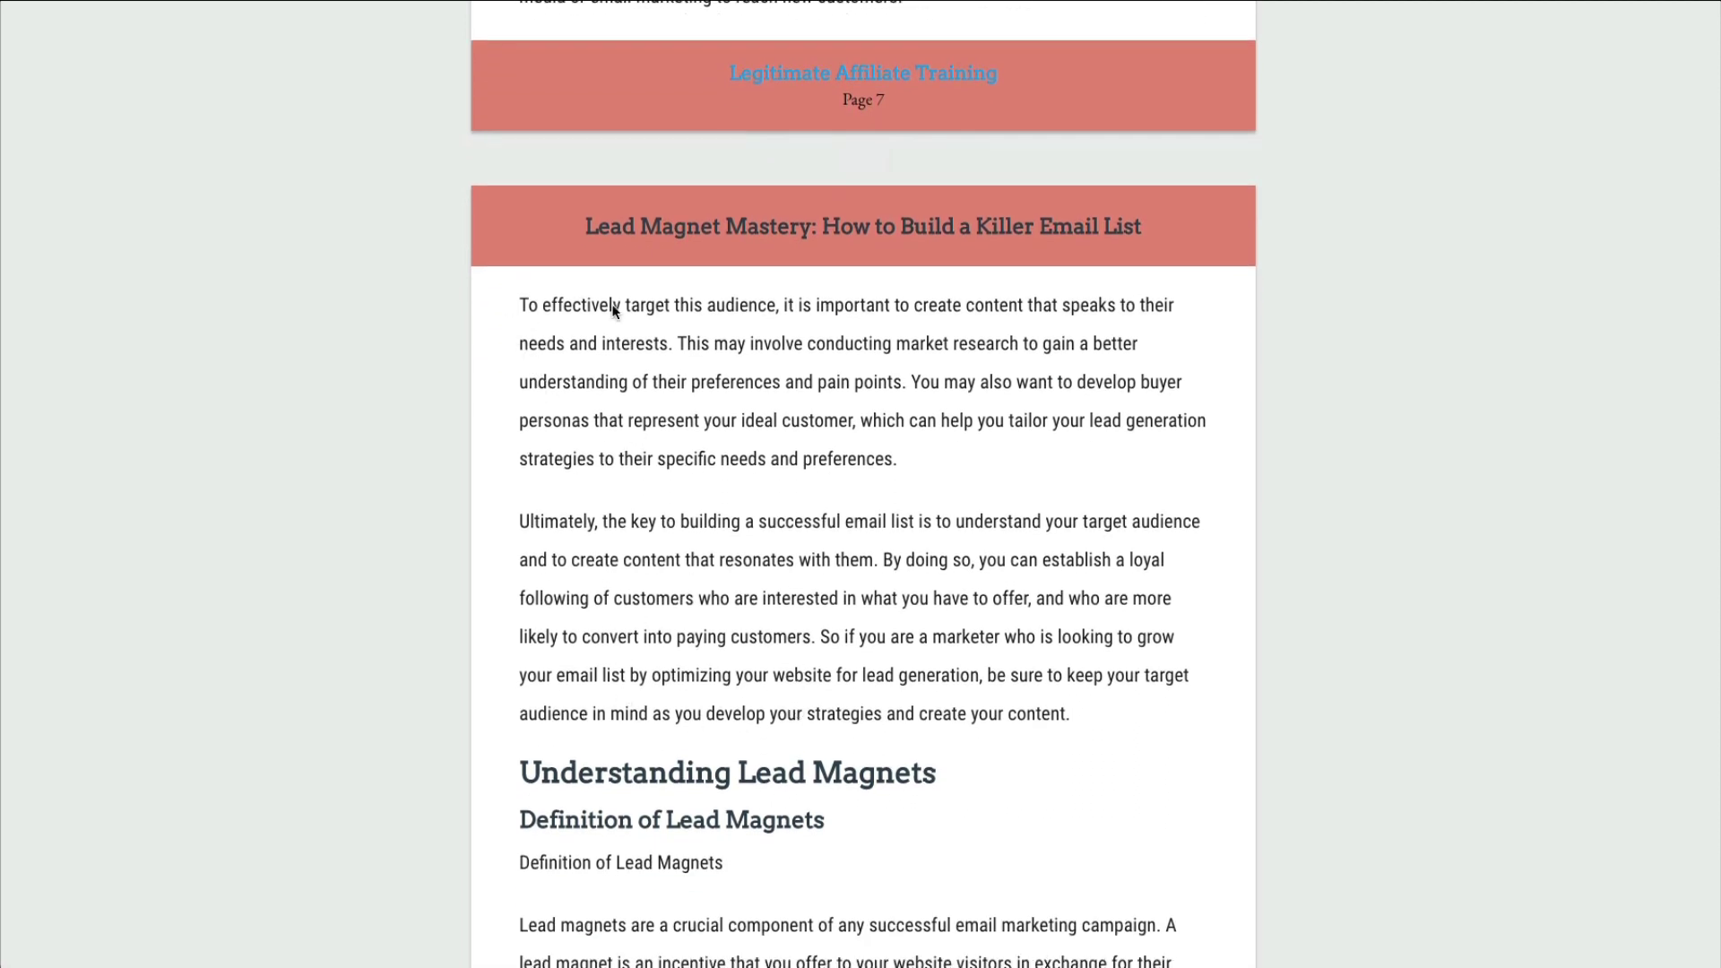
scroll(966, 805, "down", 2)
scroll(967, 805, "down", 2)
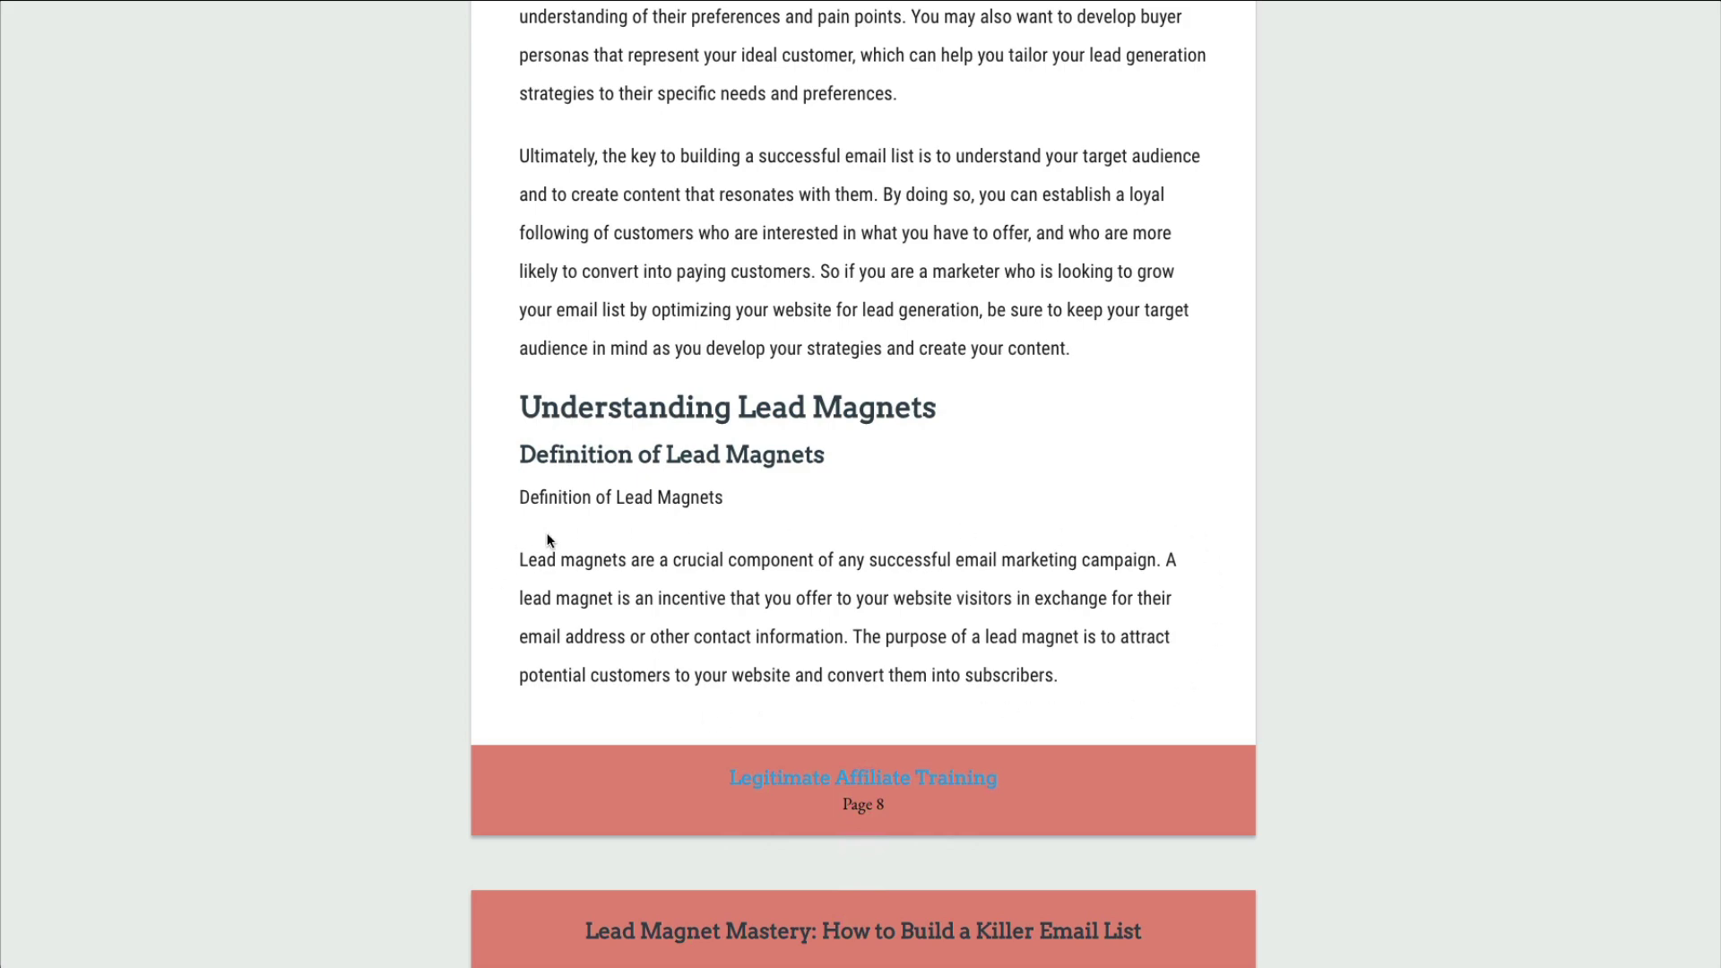
scroll(1038, 536, "up", 3)
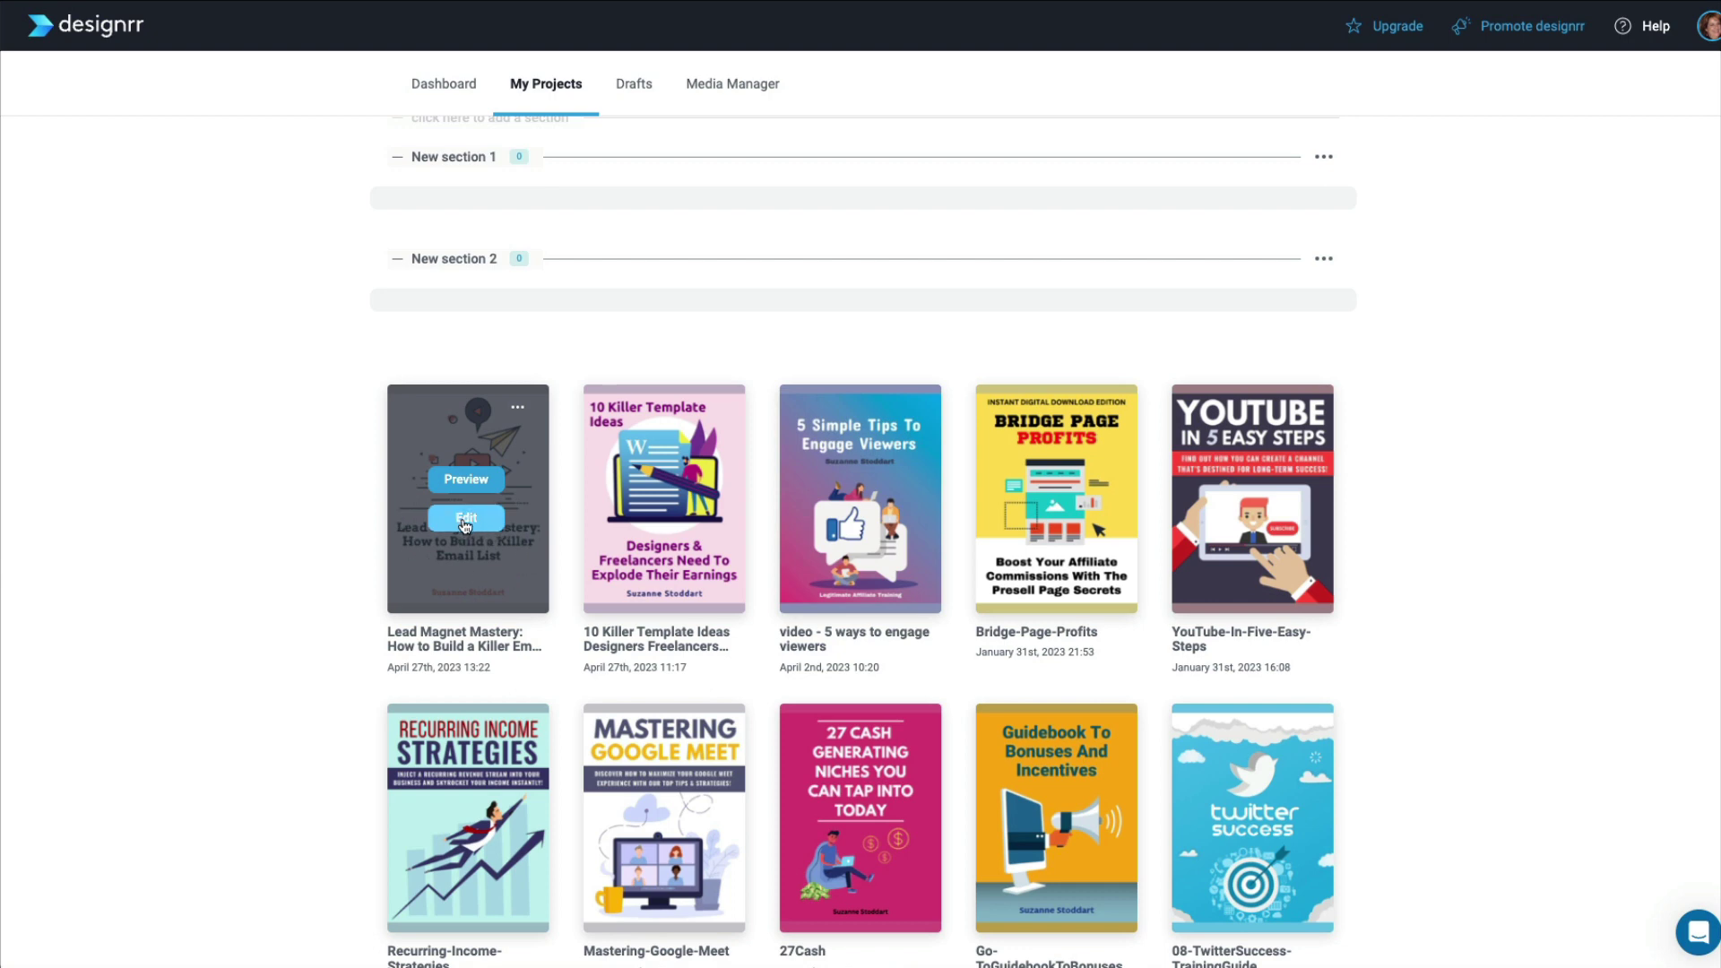
- Open the '...' menu on the Lead Magnet Mastery project card
left_click(519, 416)
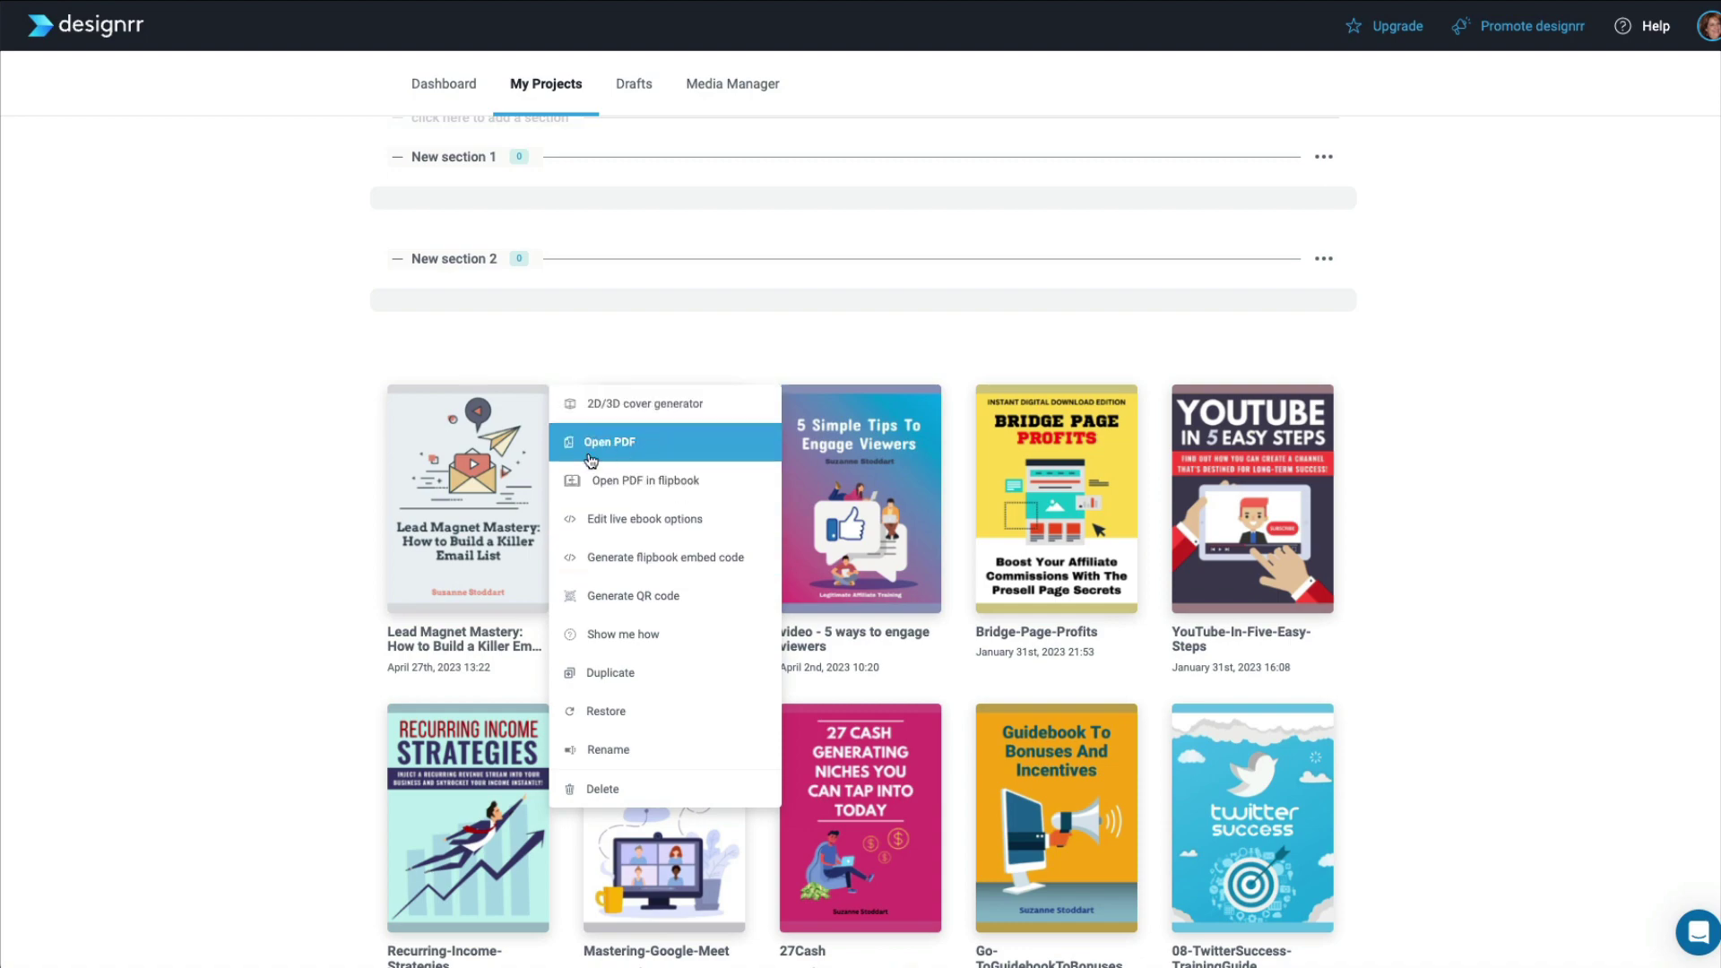
- Open the Lead Magnet Mastery PDF as a flipbook and turn forward past the table of contents
left_click(625, 485)
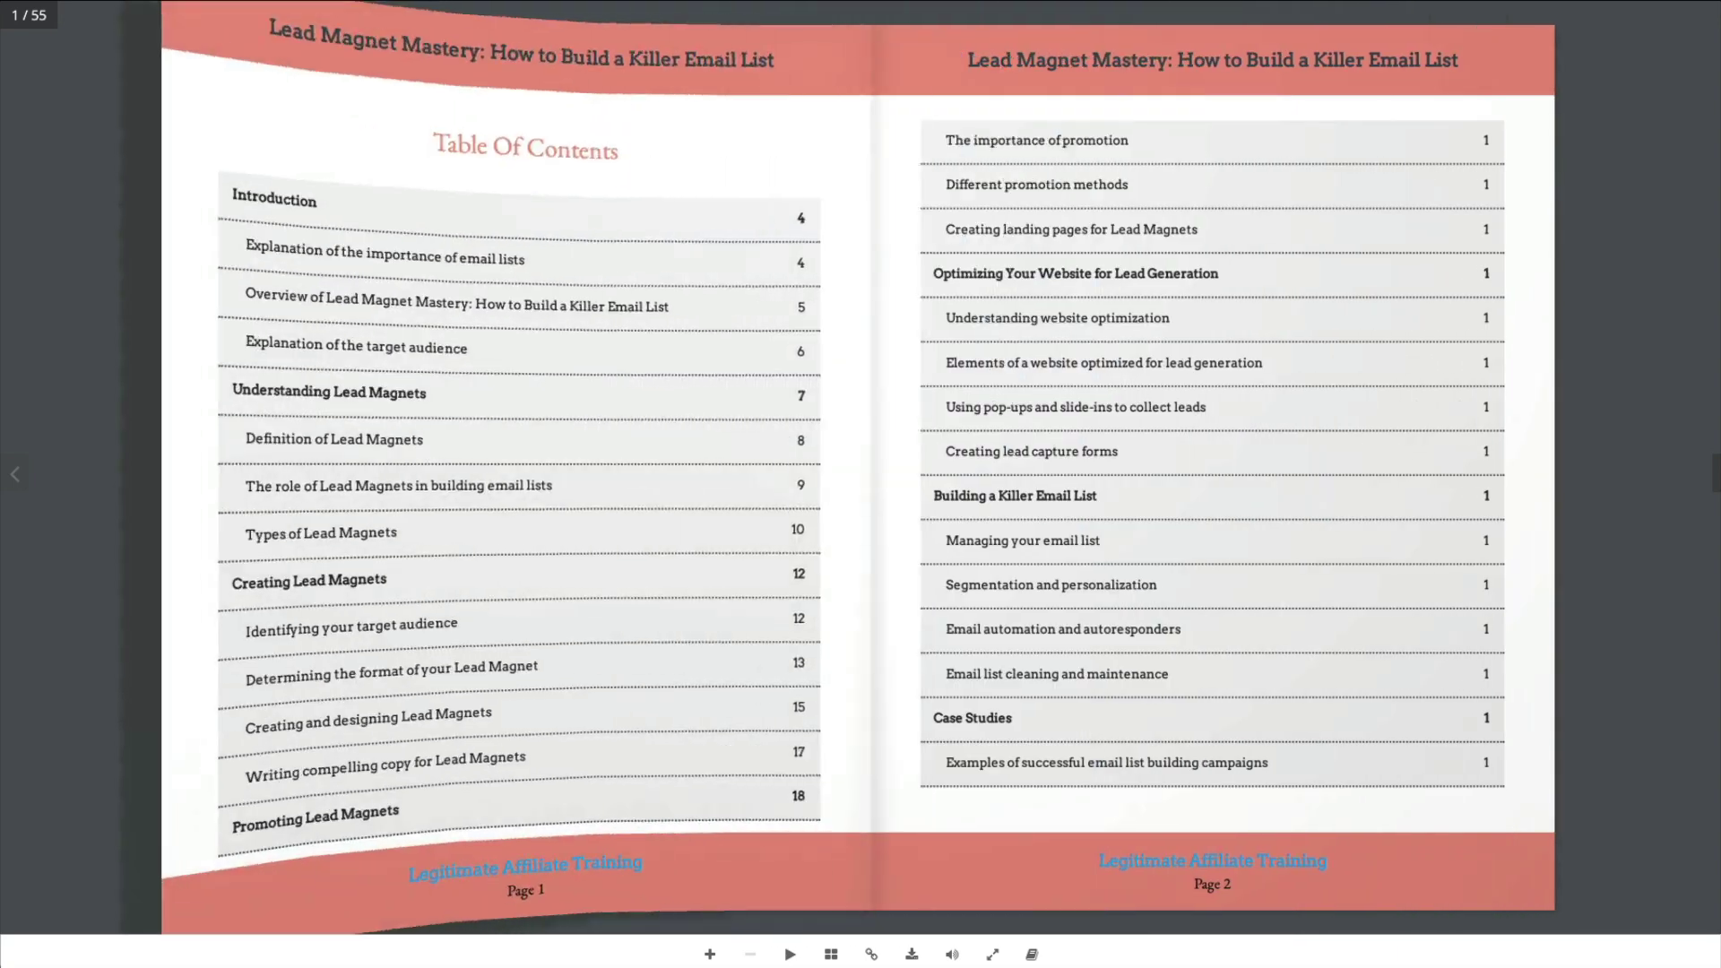
left_click(1715, 472)
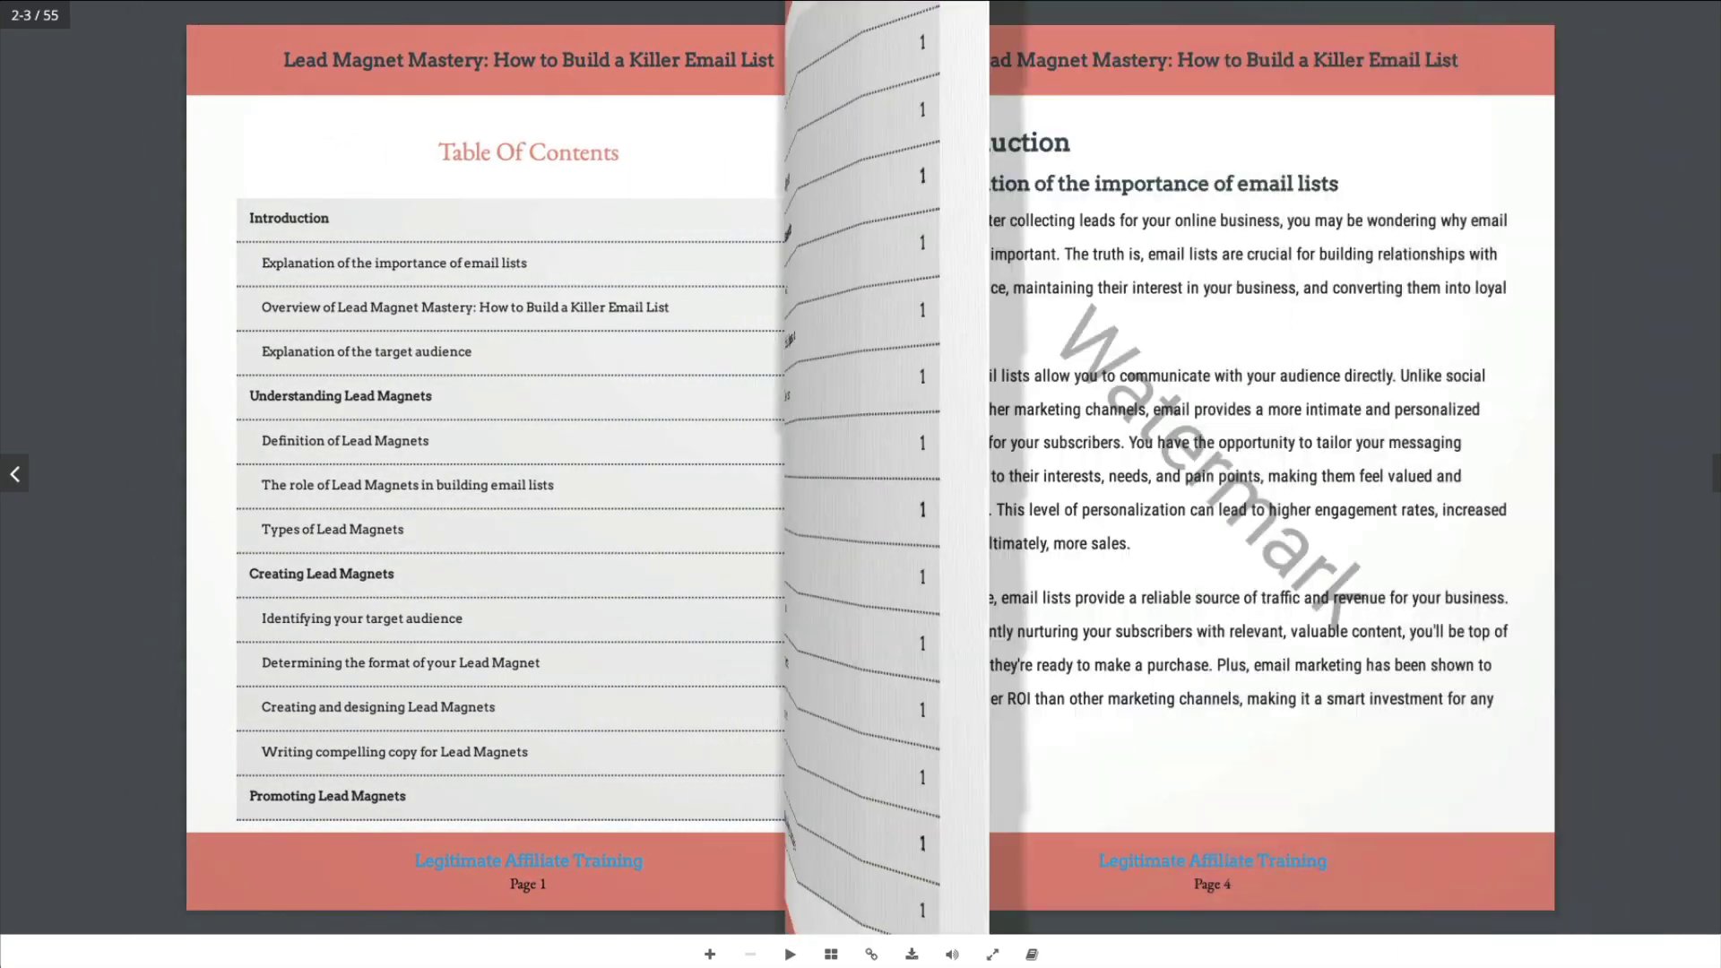
left_click(1714, 472)
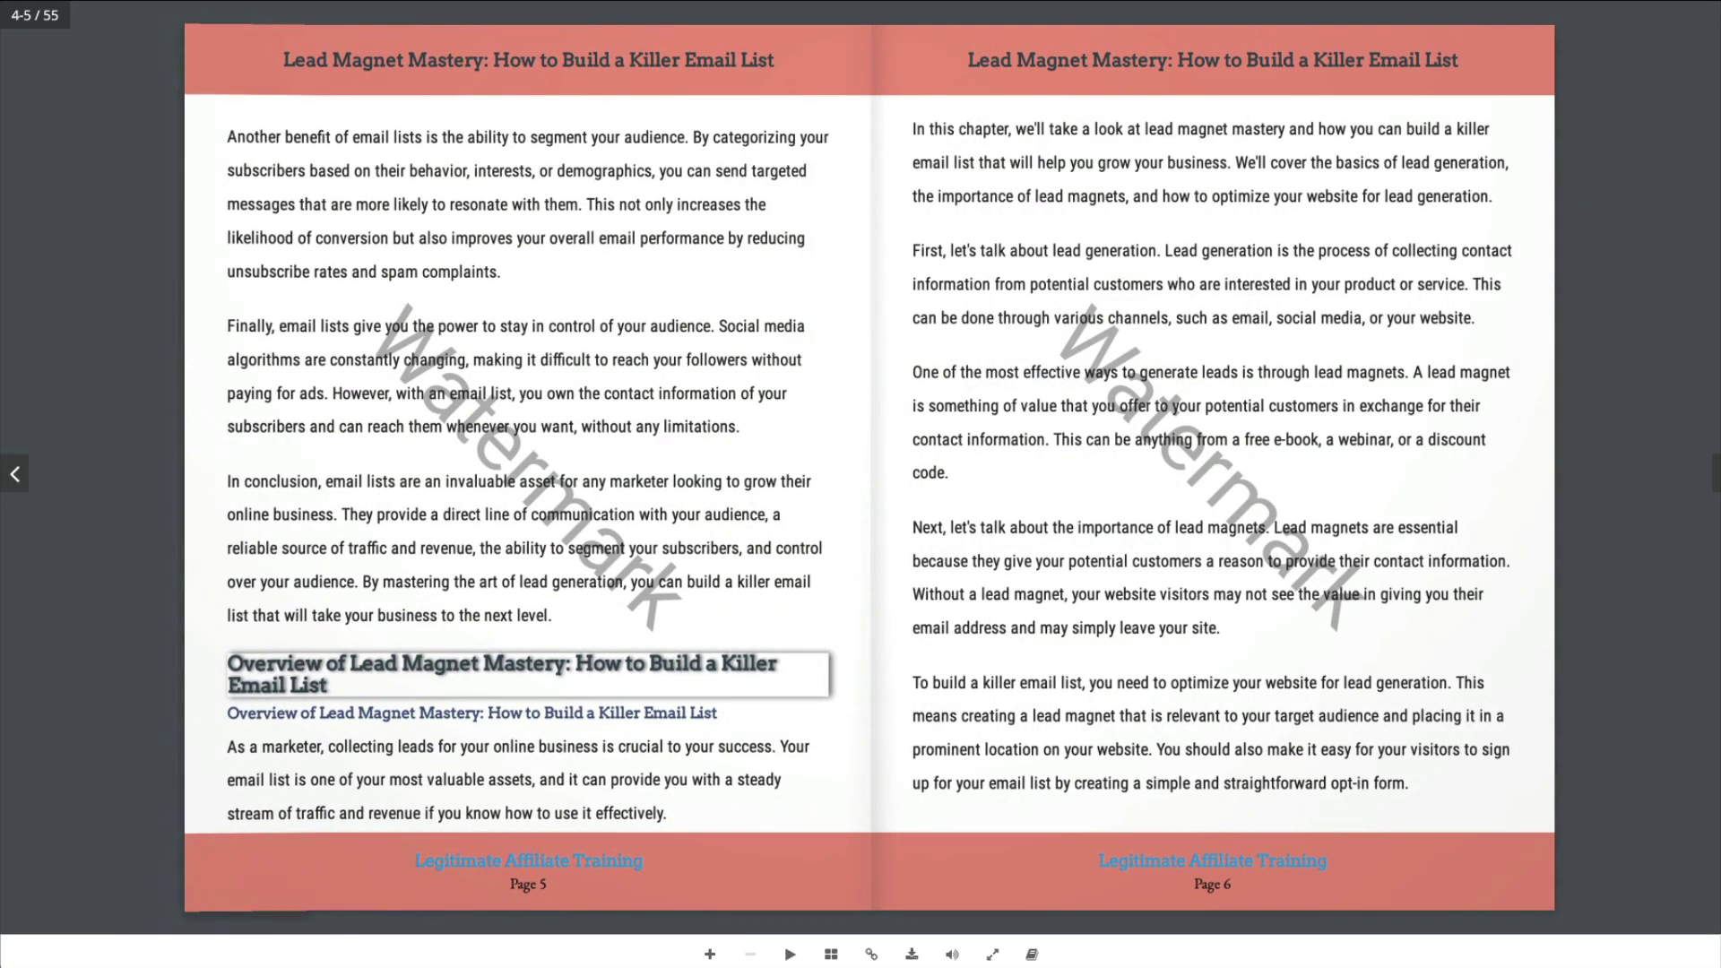
left_click(1714, 472)
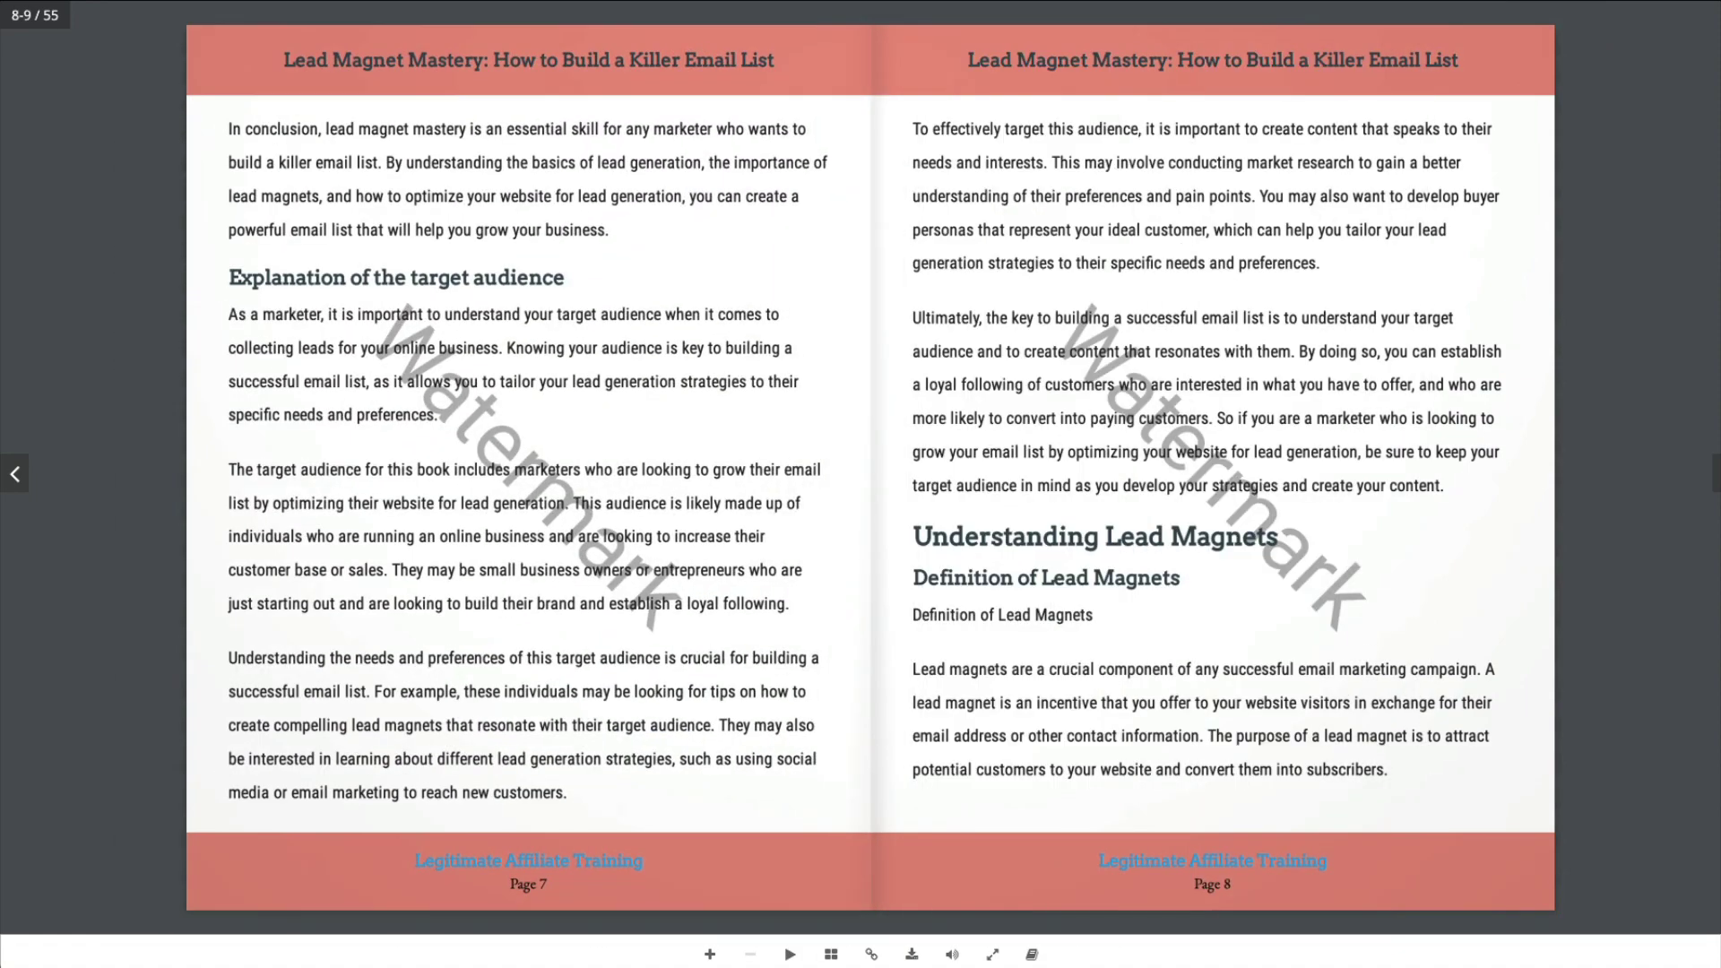
left_click(1714, 473)
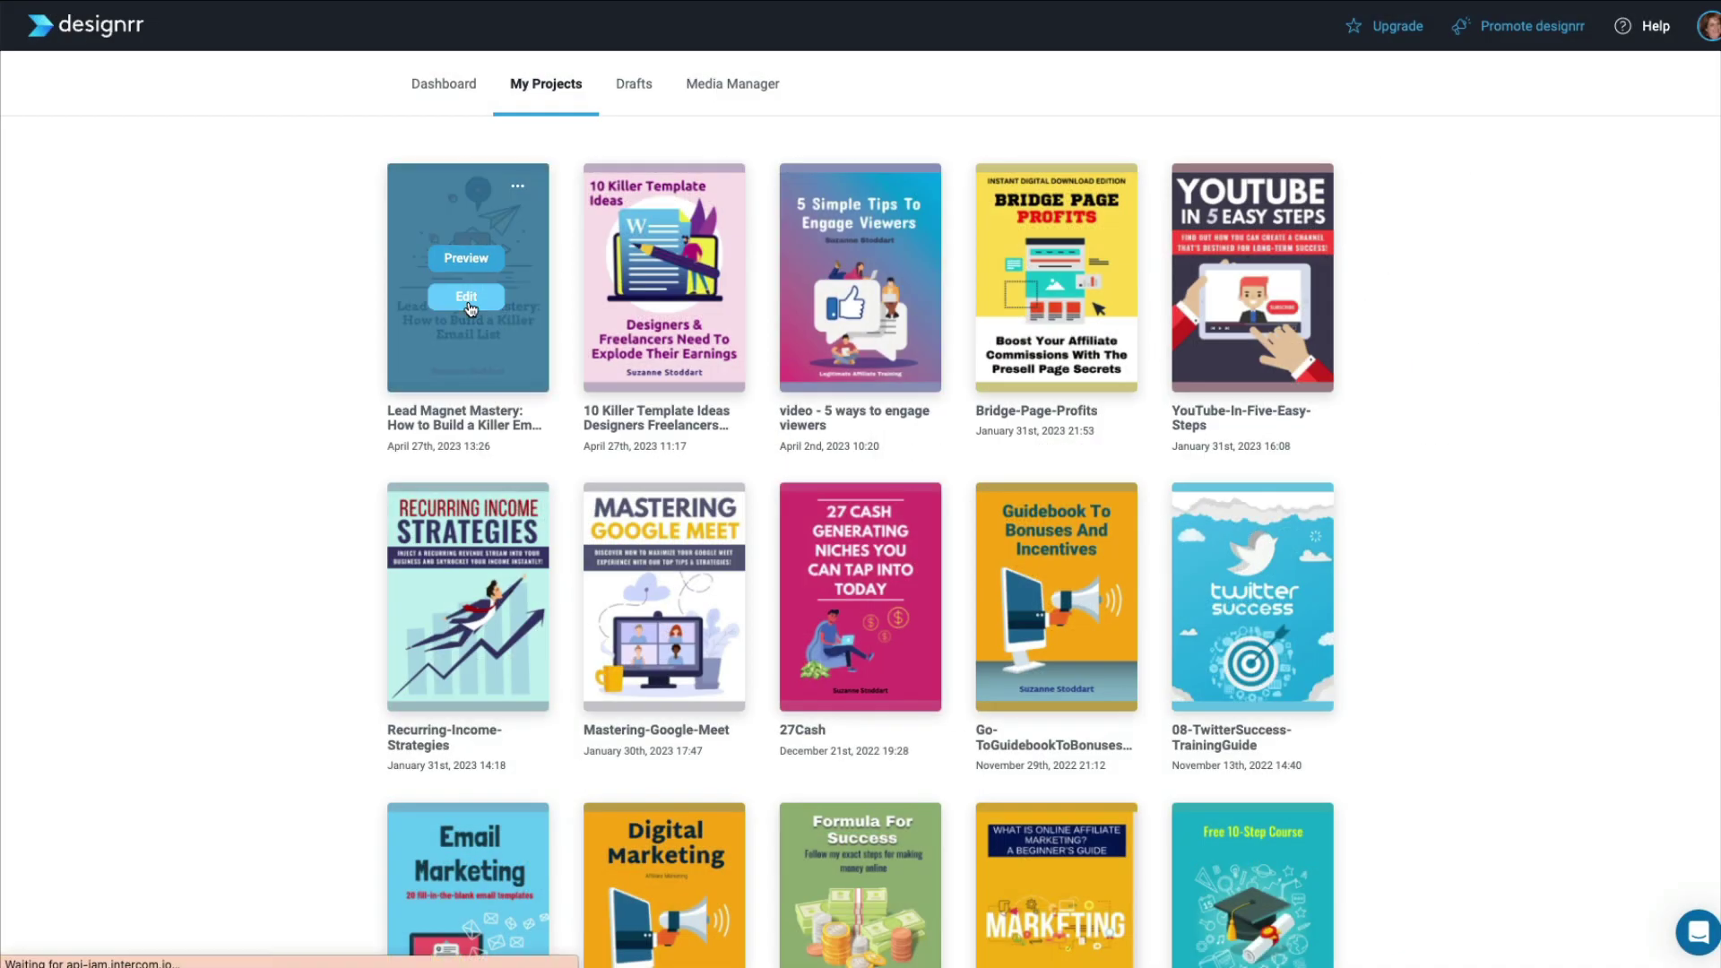
- Edit Lead Magnet Mastery and publish it as a compressed Adobe Reader PDF export
left_click(468, 301)
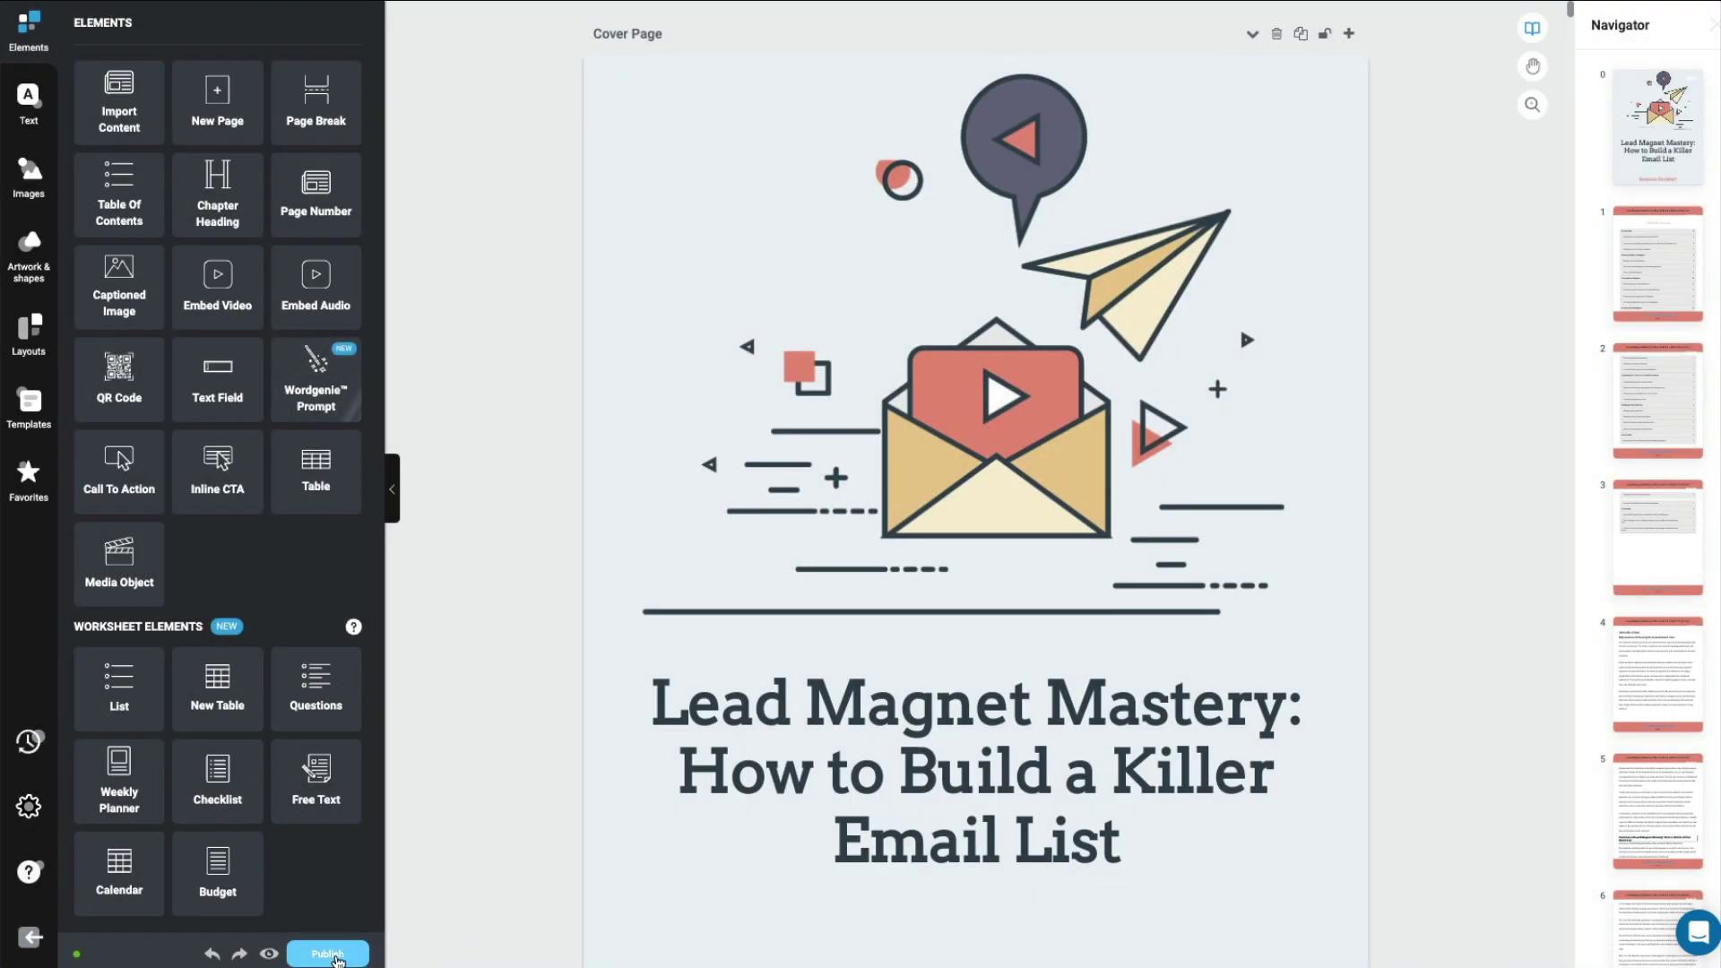
left_click(326, 955)
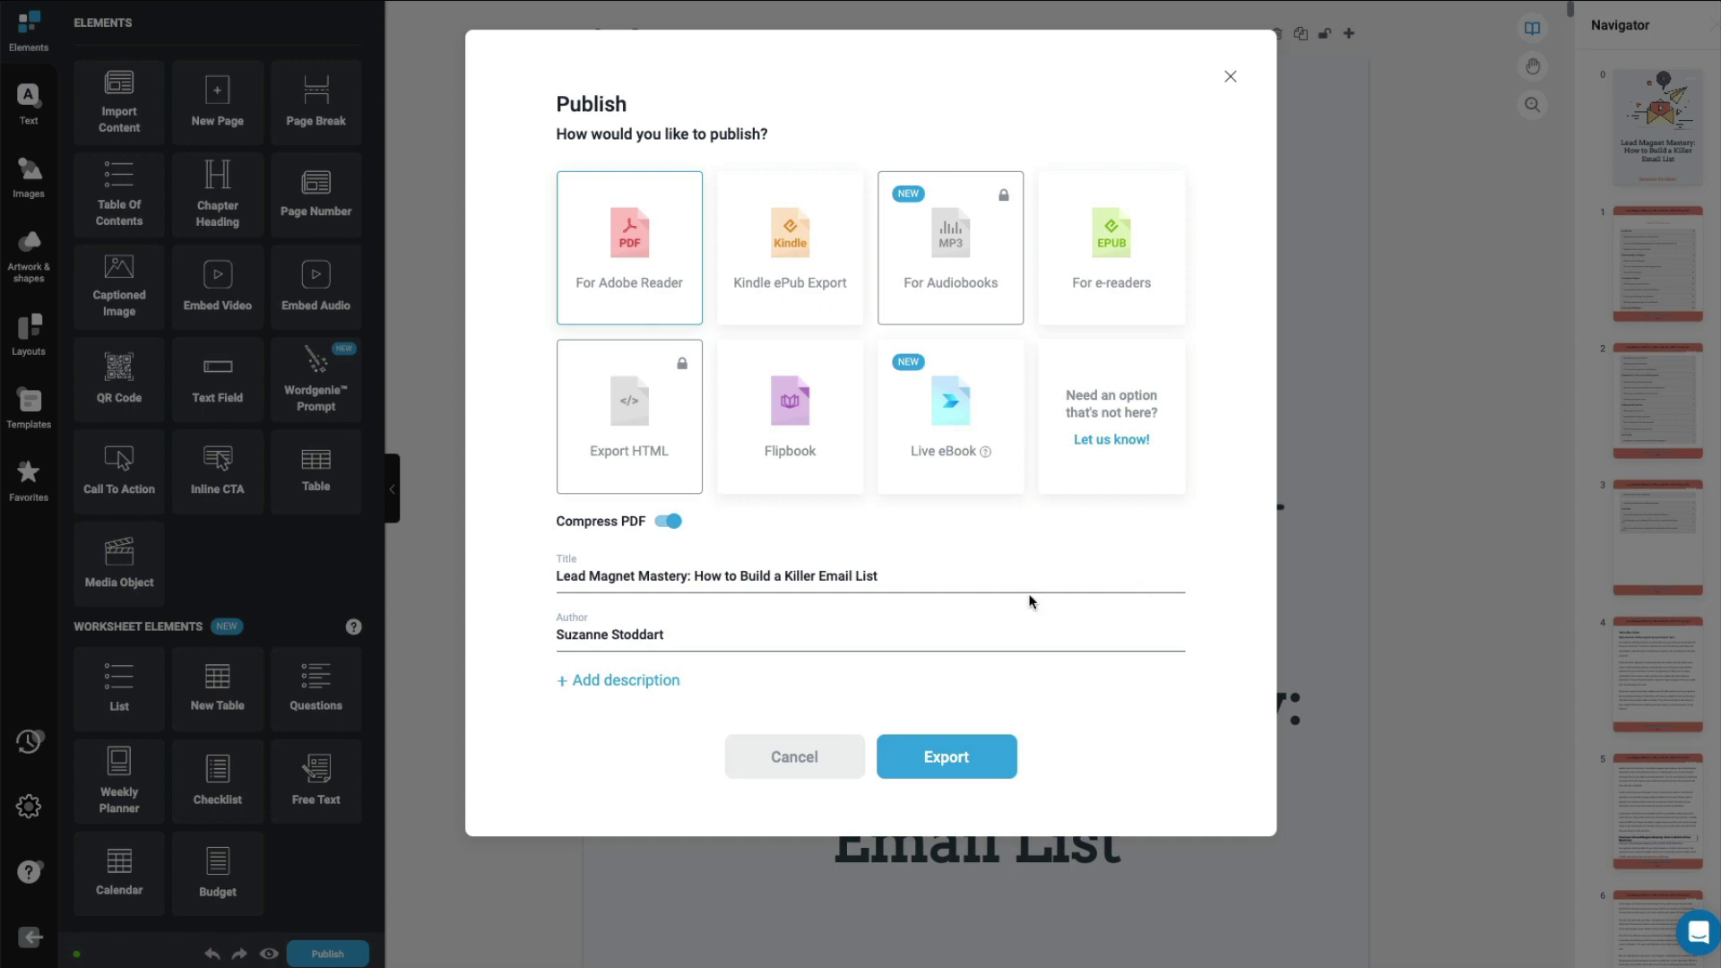
left_click(569, 271)
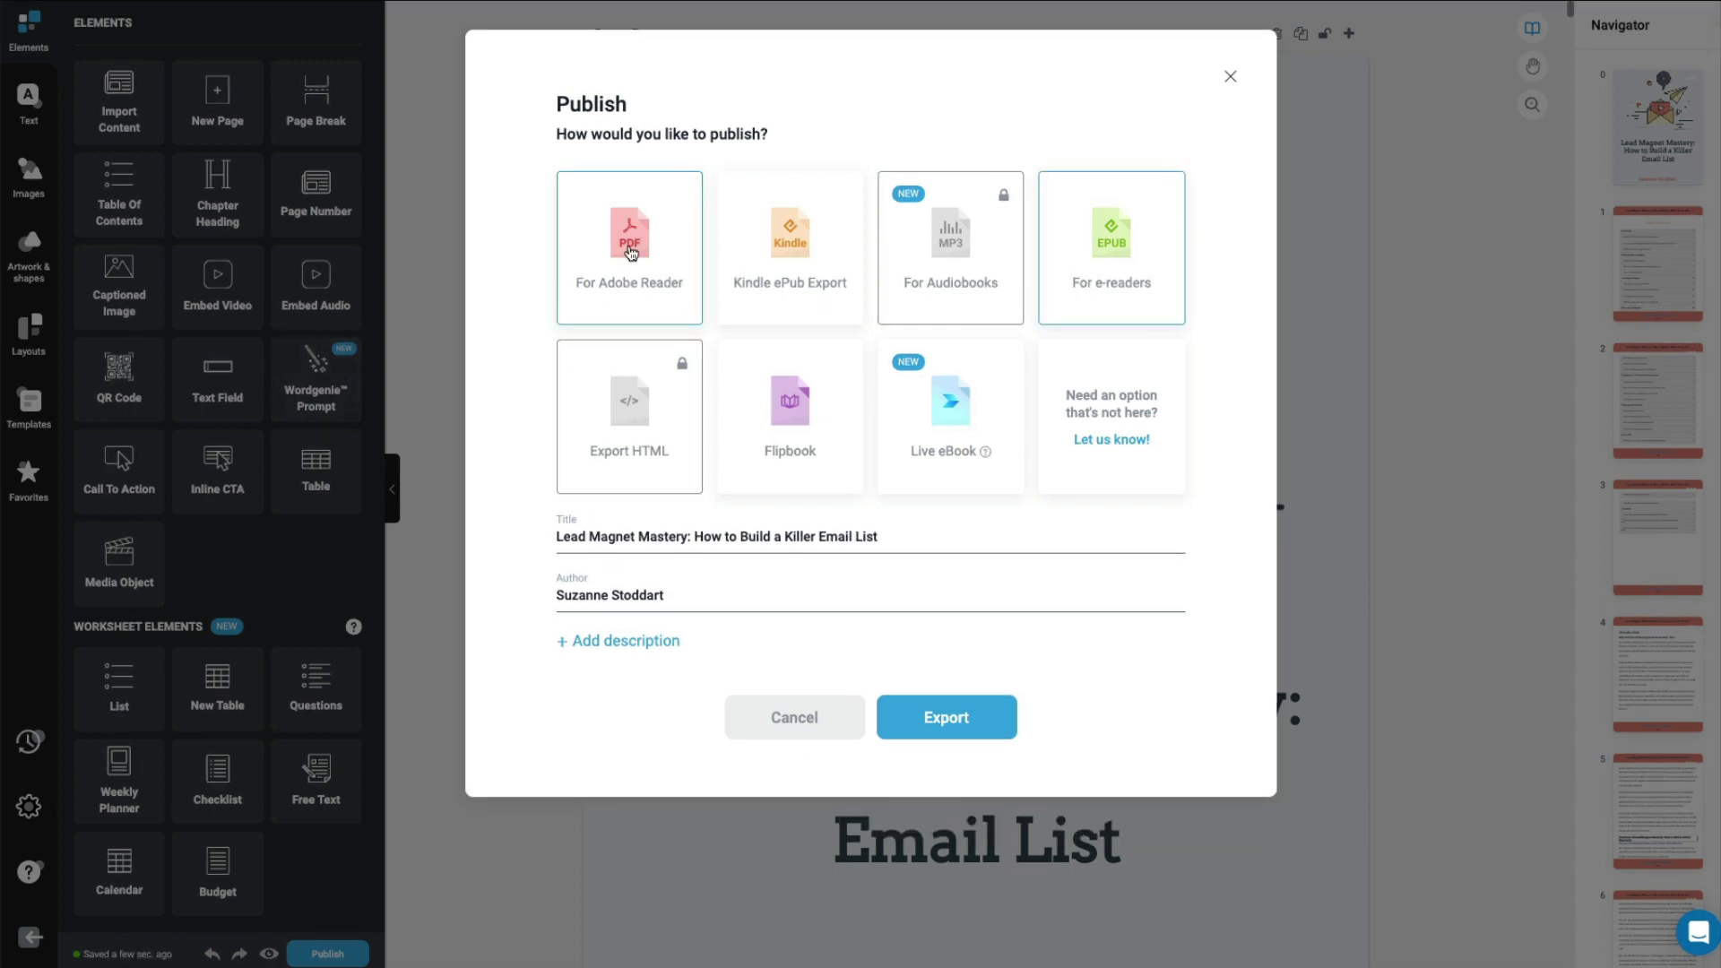
left_click(633, 253)
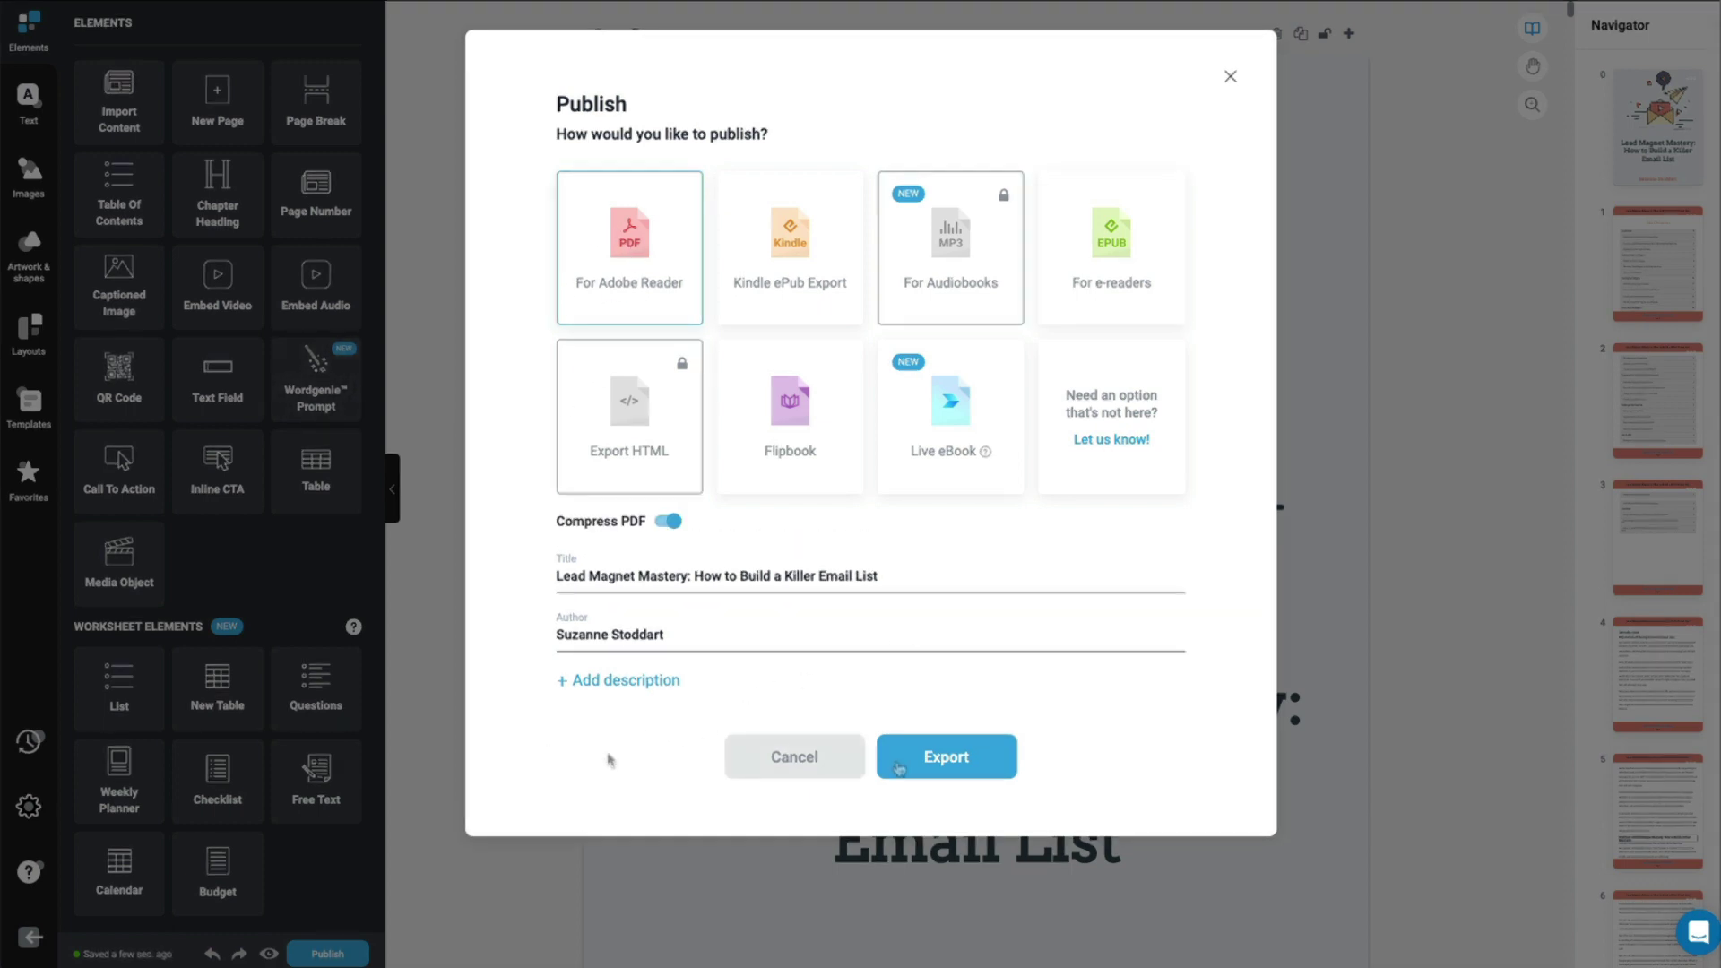
left_click(948, 763)
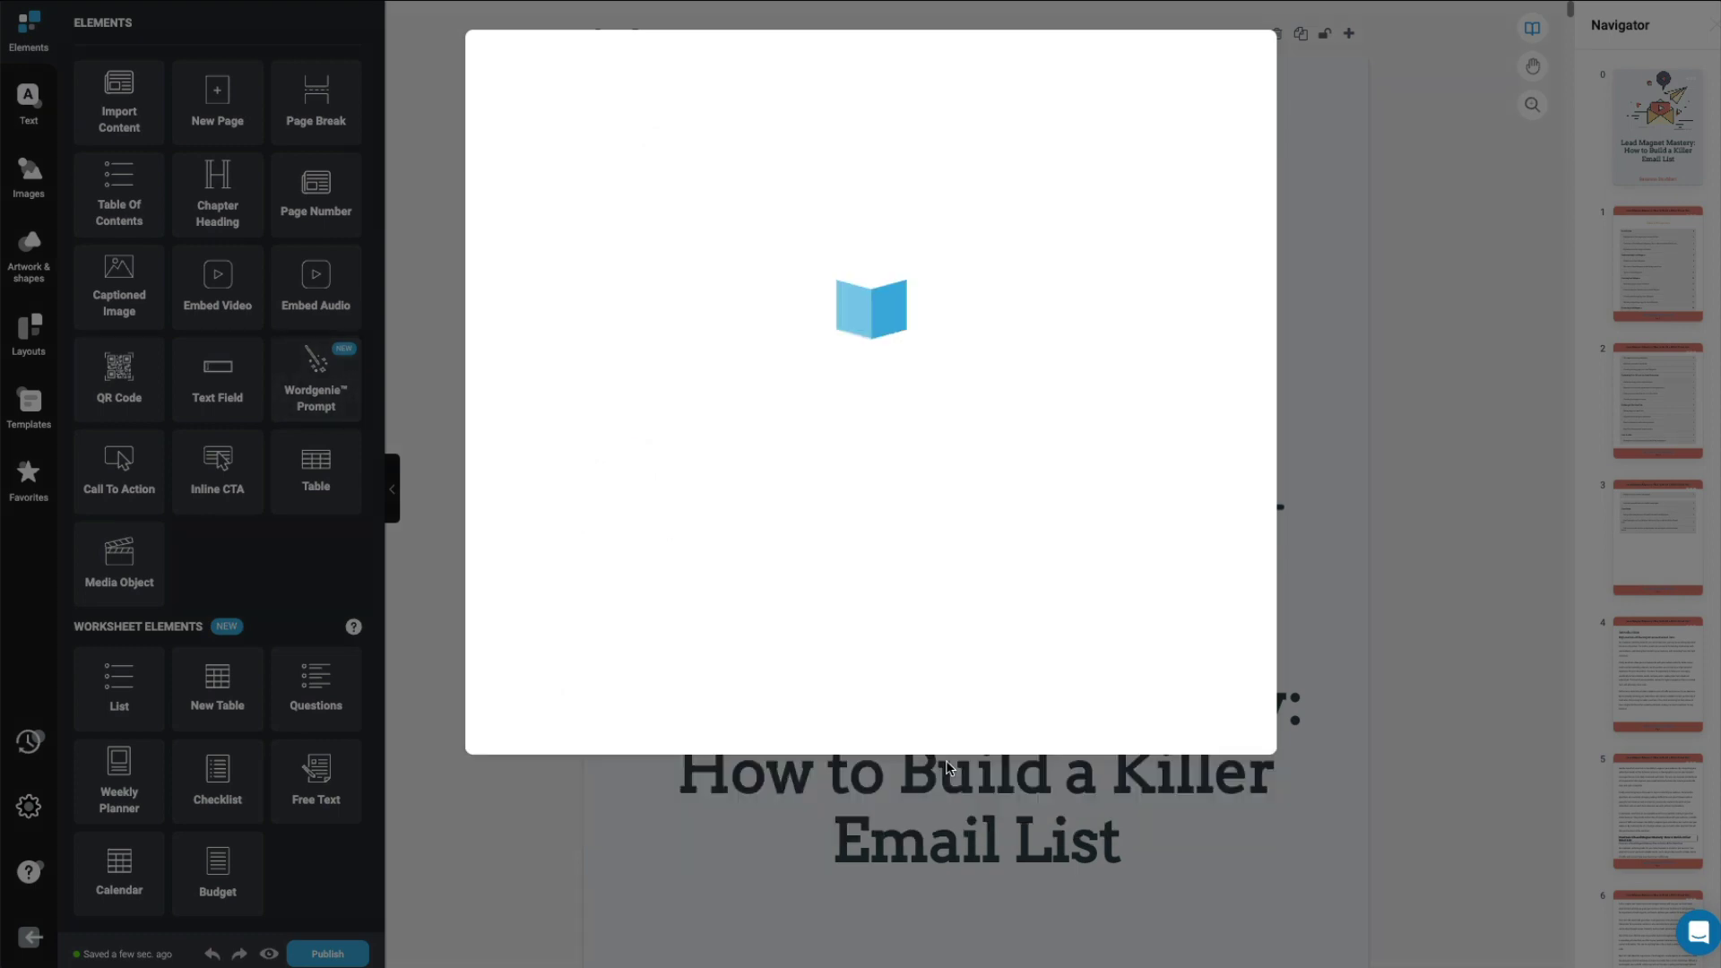